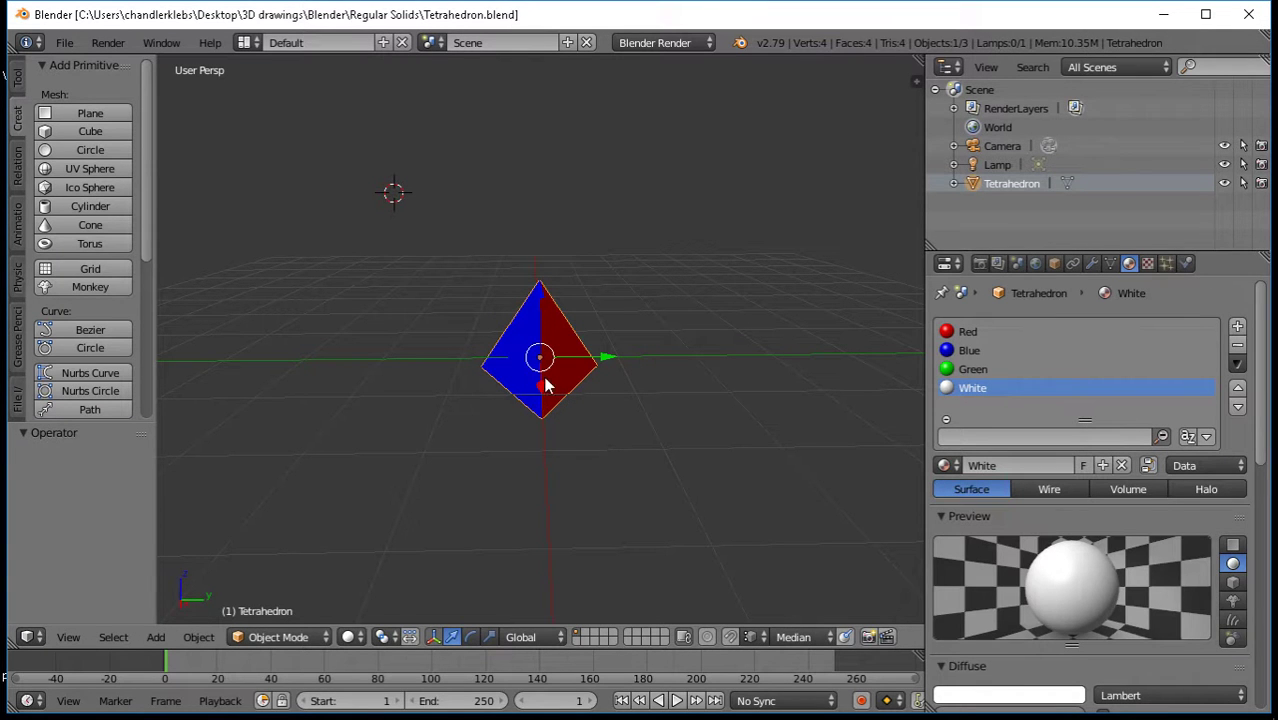
Examine the tetrahedron's coloured faces from the top, front, right and left views, and from an oblique angle above
key(KP_7)
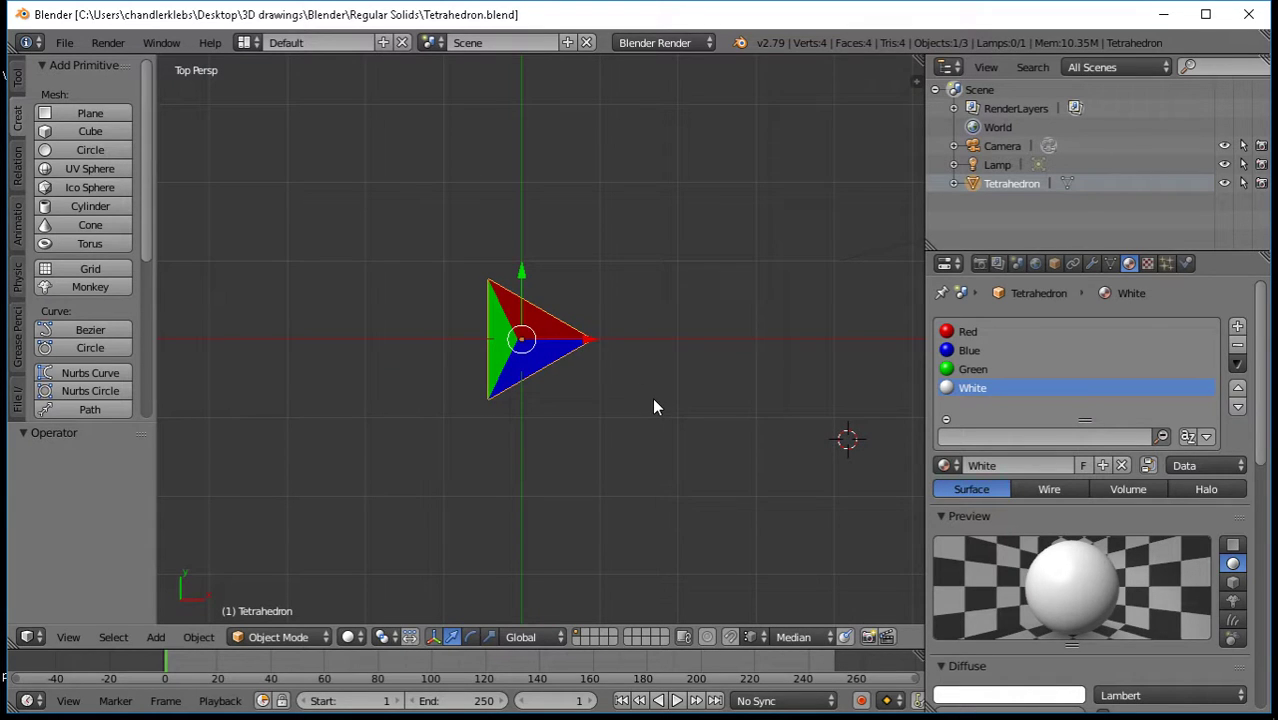
key(KP_1)
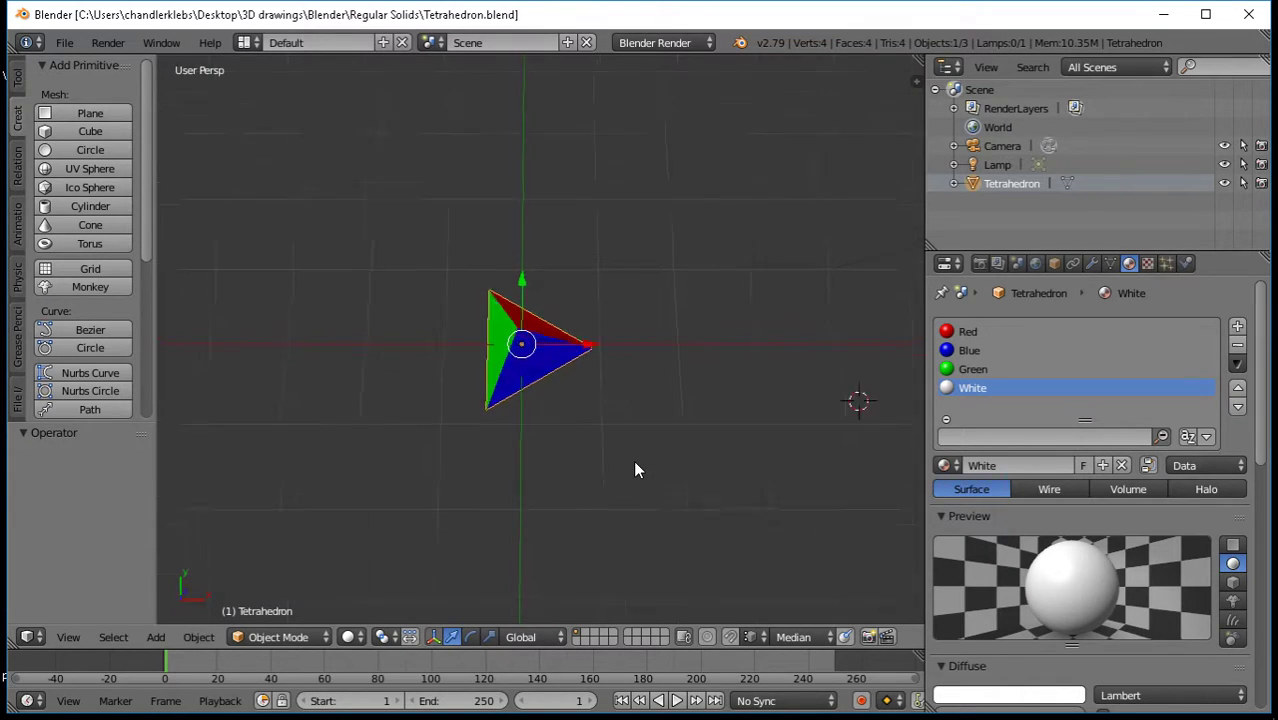
key(KP_3)
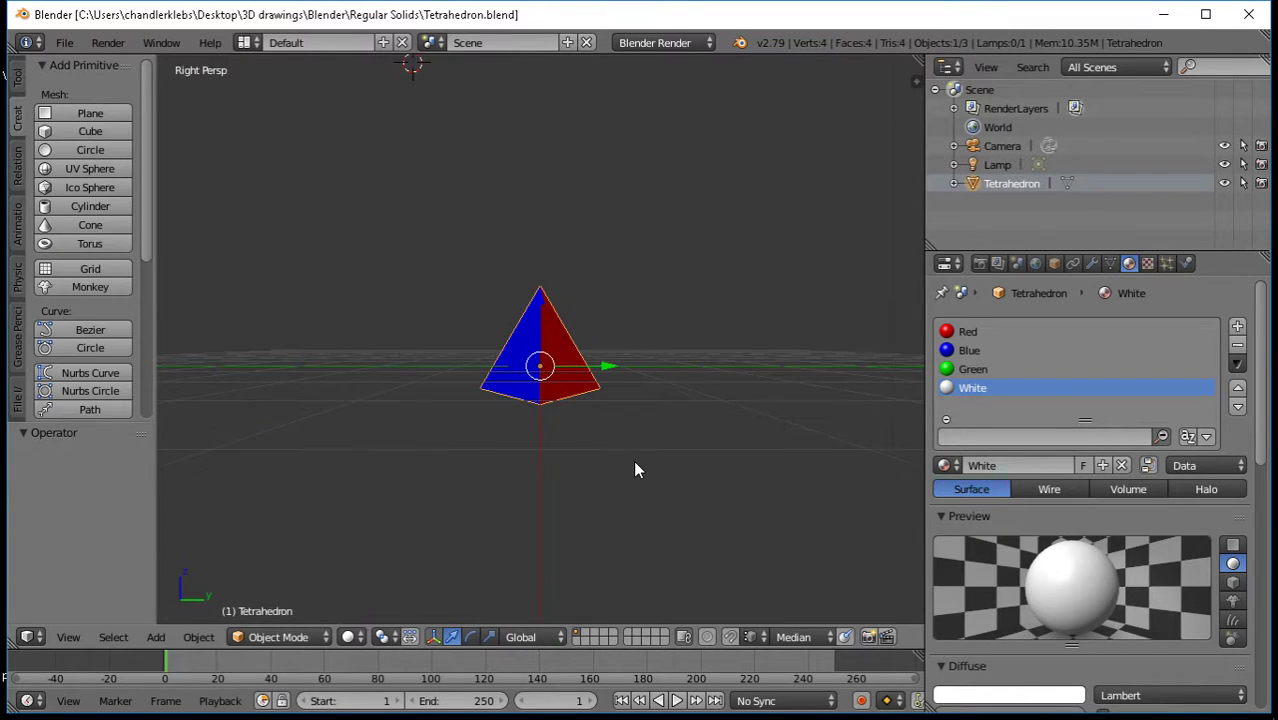
key(ctrl+KP_3)
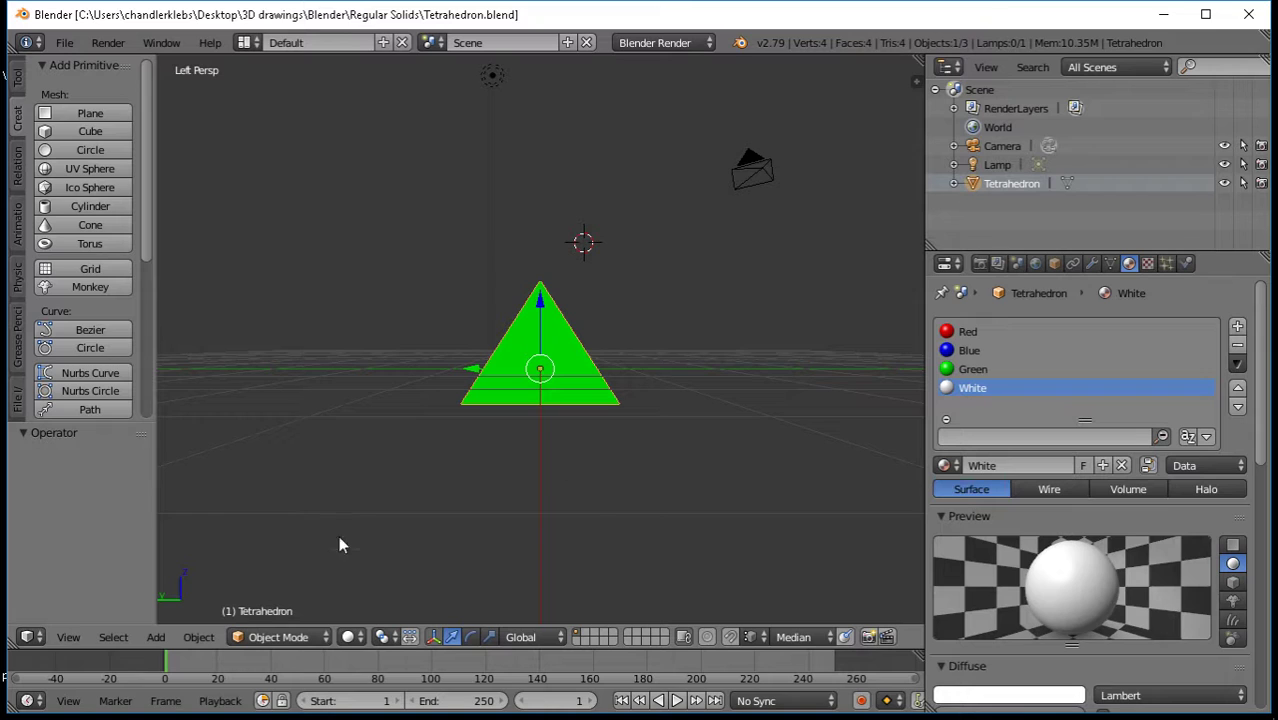
click(67, 637)
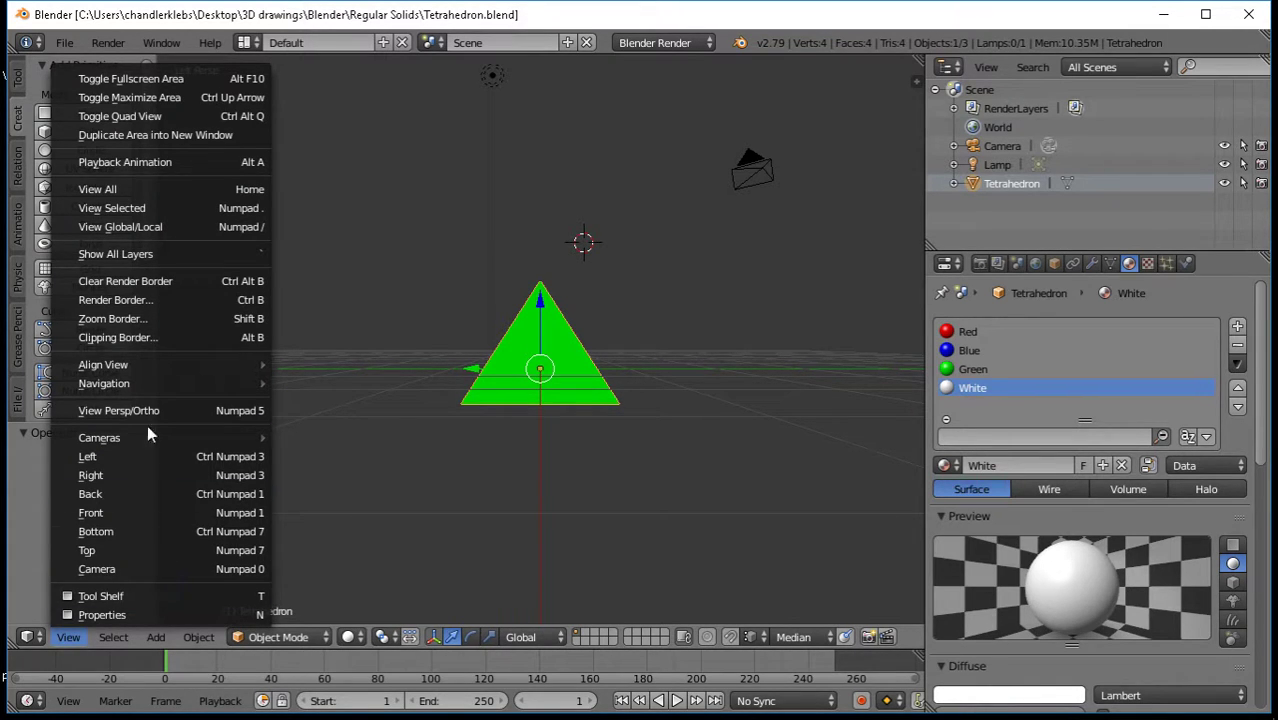
mouse_move(146, 437)
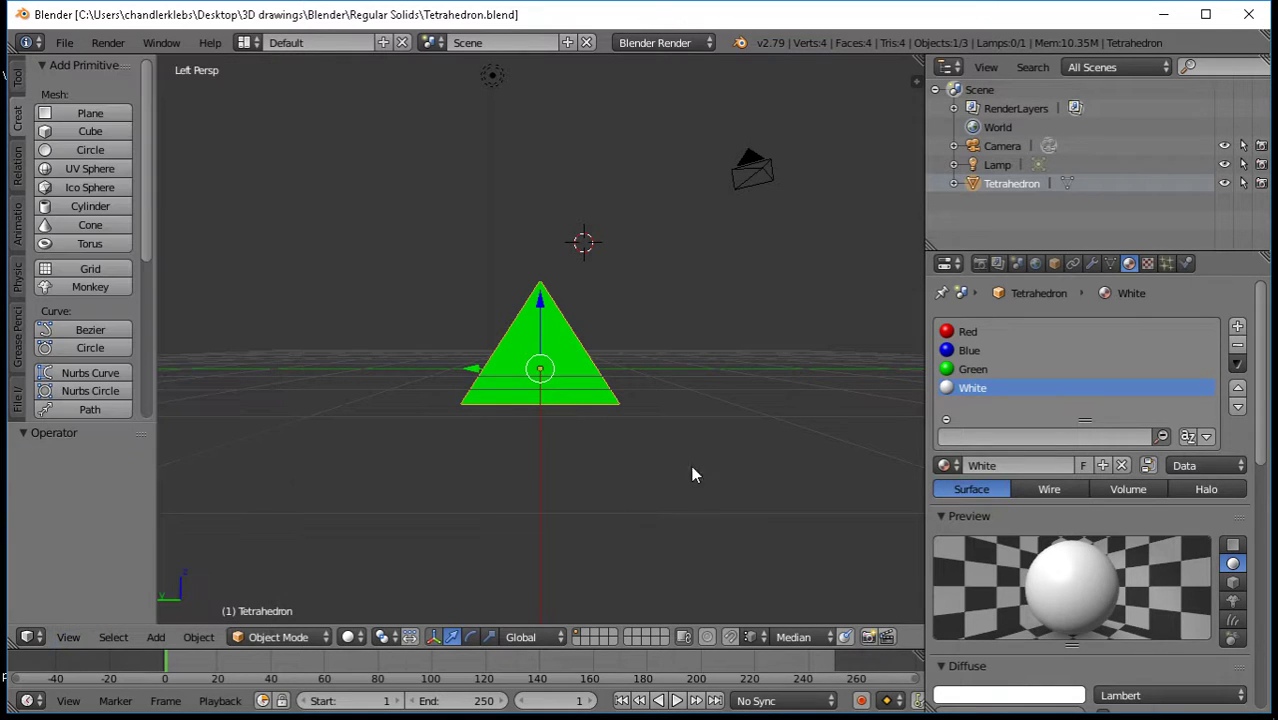
key(KP_3)
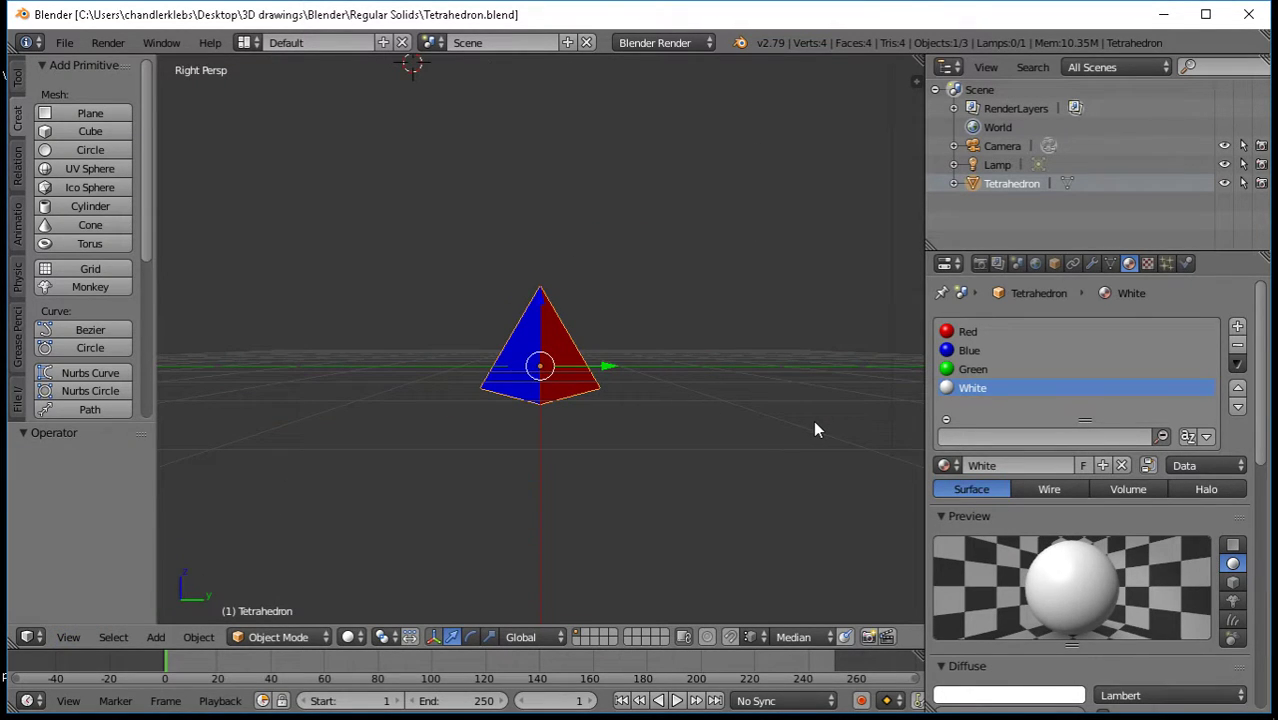
key(ctrl+KP_3)
key(KP_3)
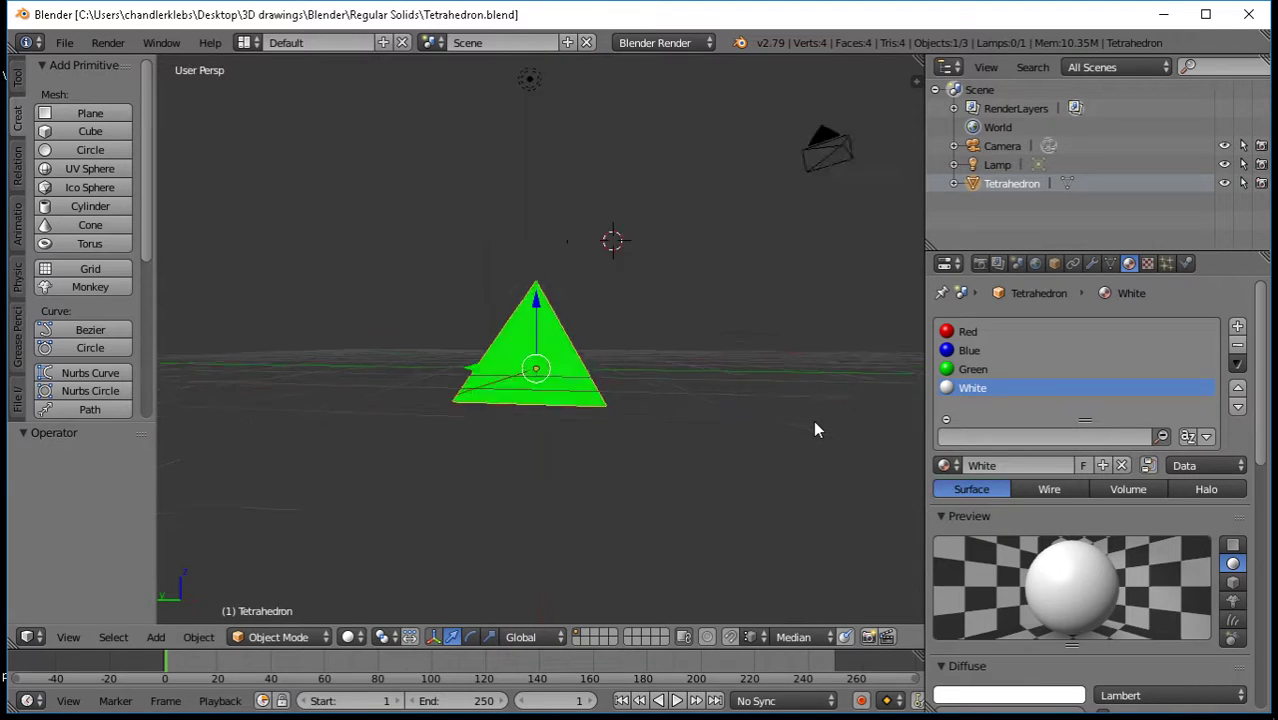
key(ctrl+KP_3)
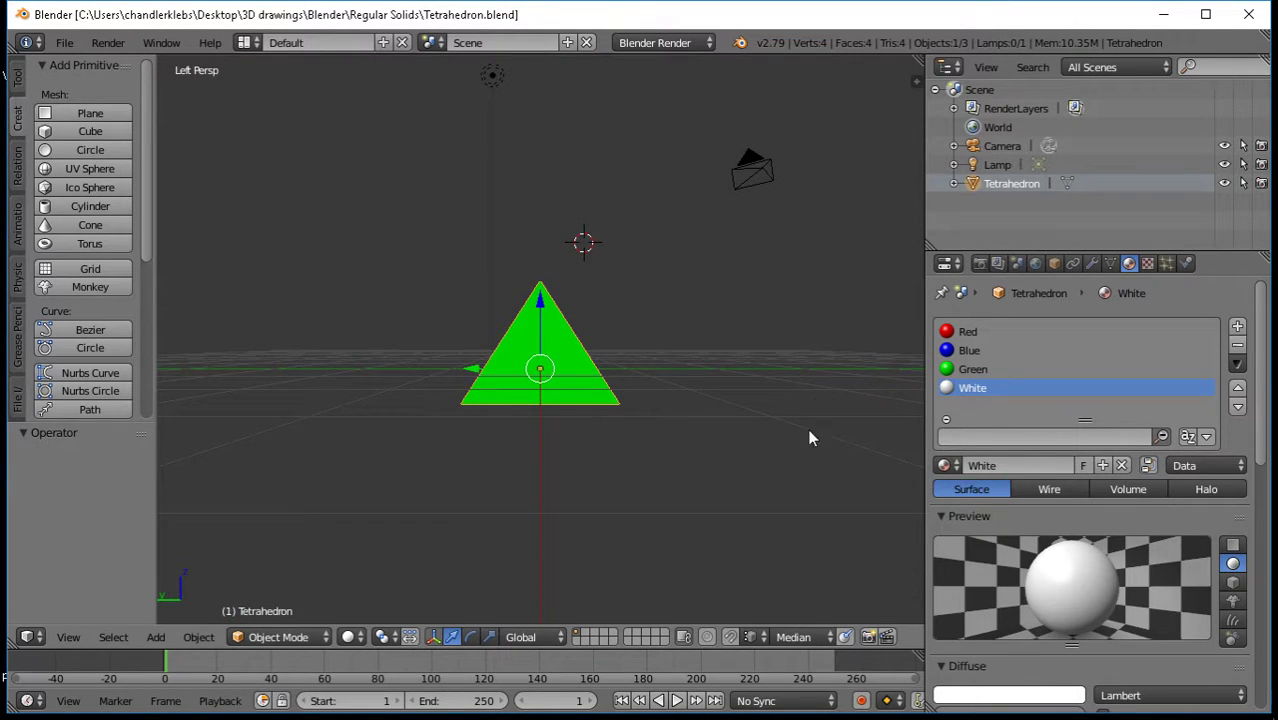
middle_drag(756, 322, 700, 468)
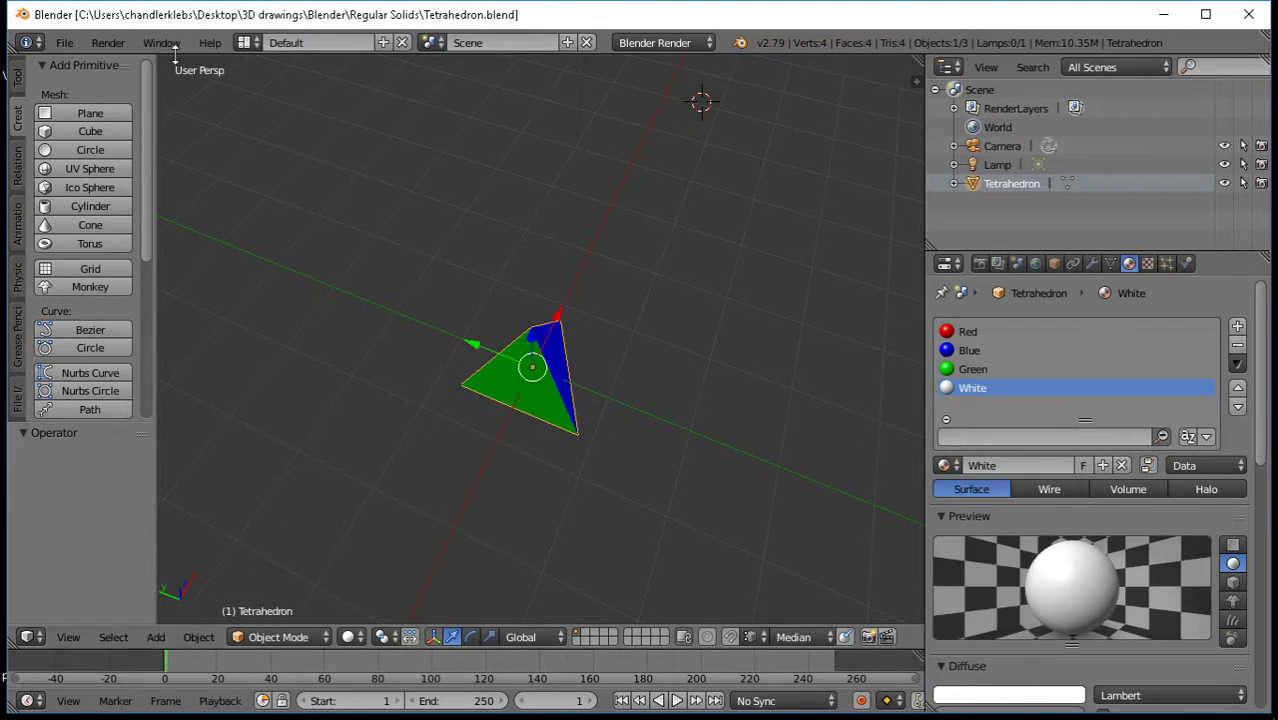
Render the tetrahedron through the scene's original camera, and return to the 3D view
click(116, 44)
click(125, 67)
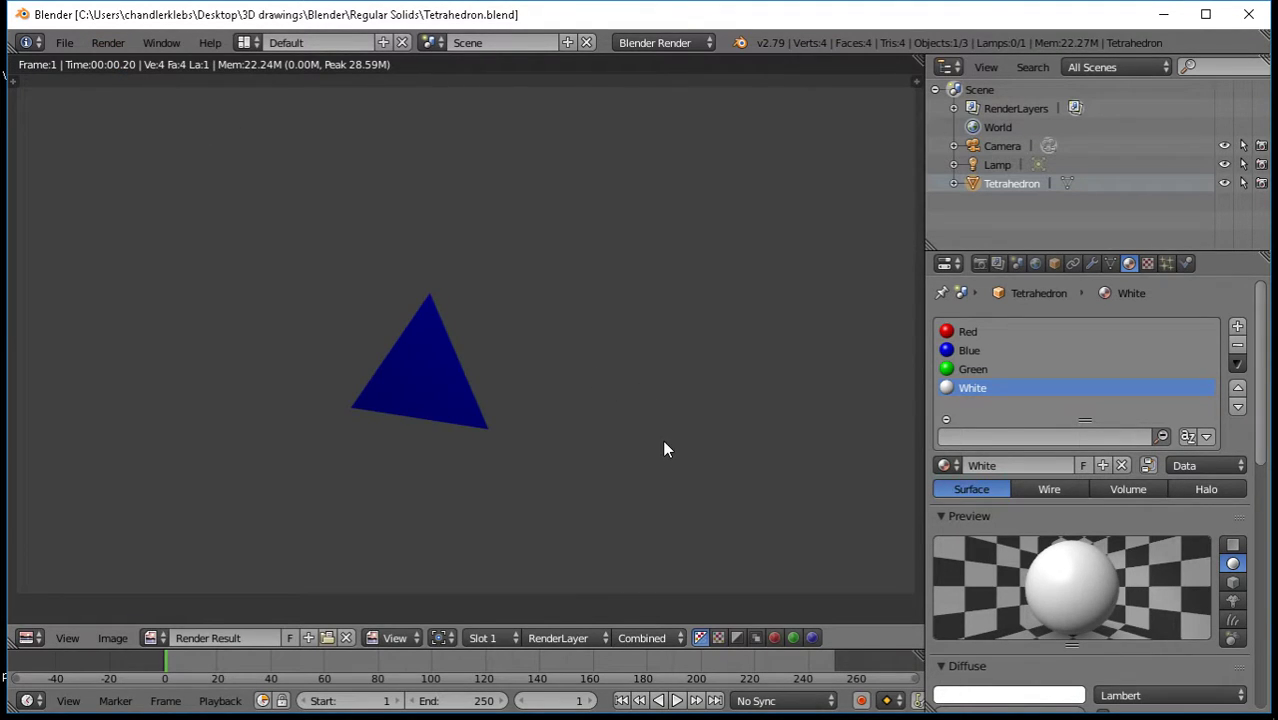
key(Escape)
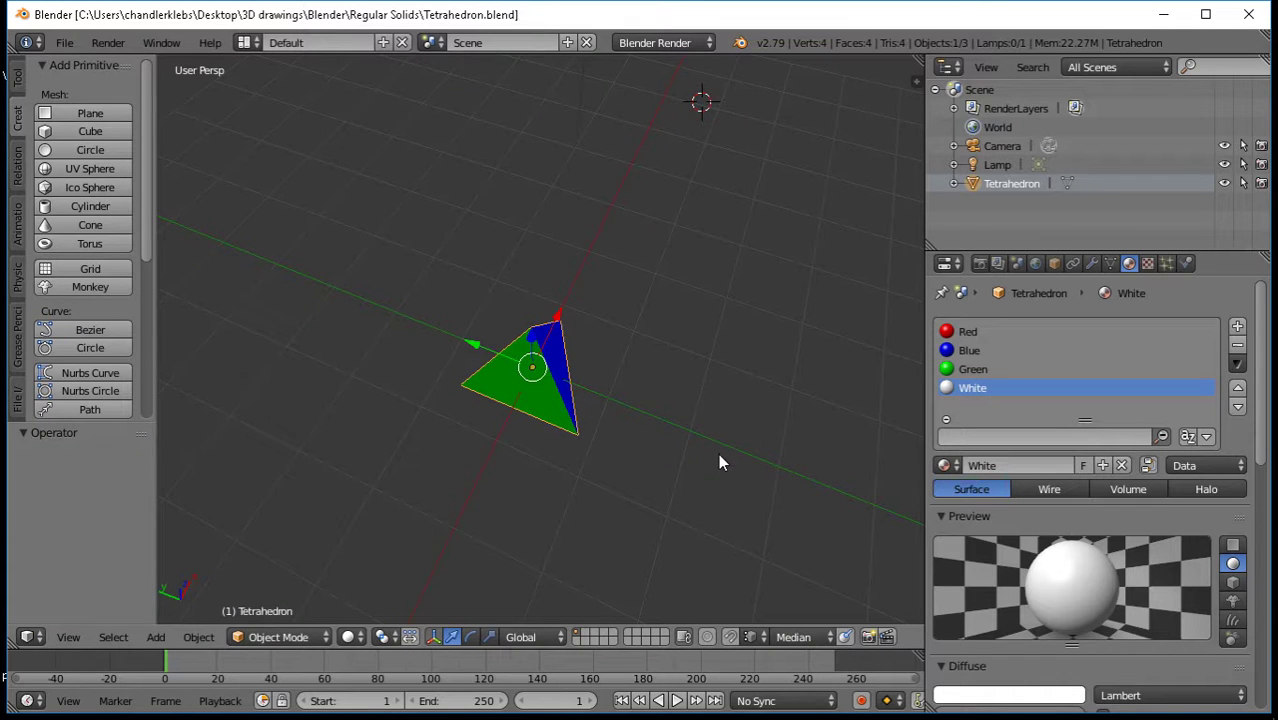
Append the Camera Front object from Hexahedron.blend in the Regular Solids folder to the tetrahedron scene
key(KP_1)
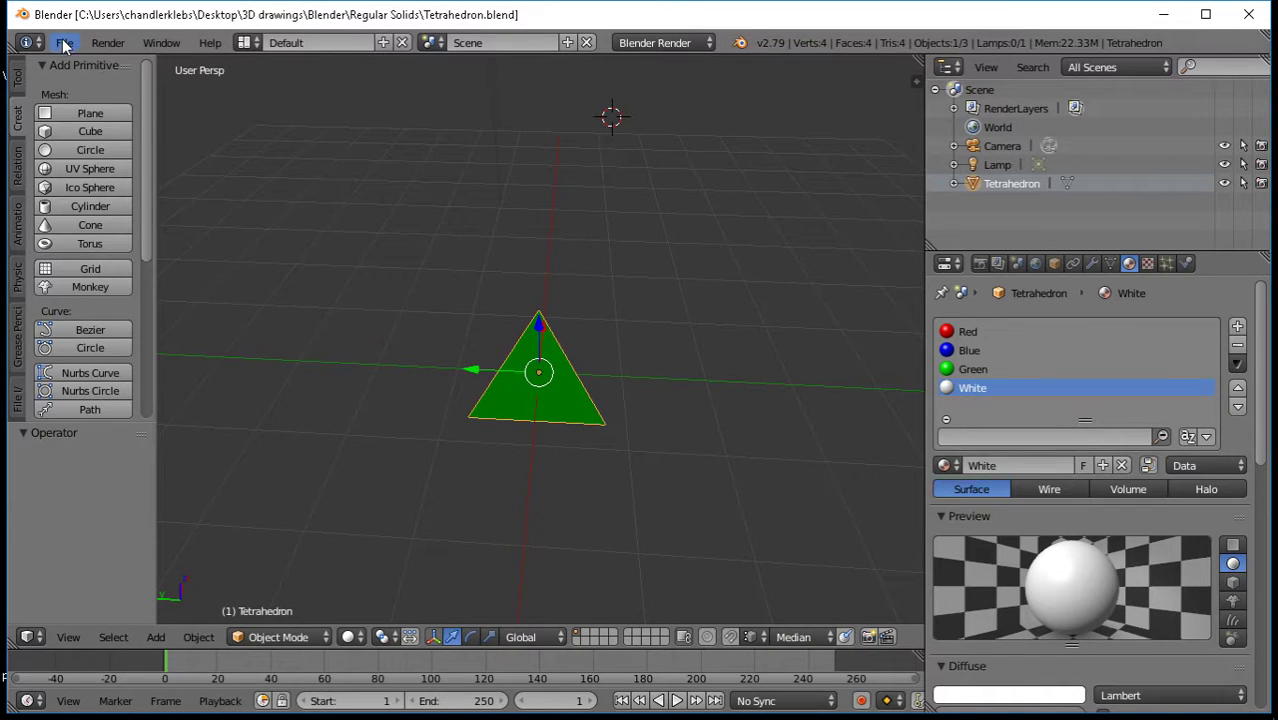
click(64, 43)
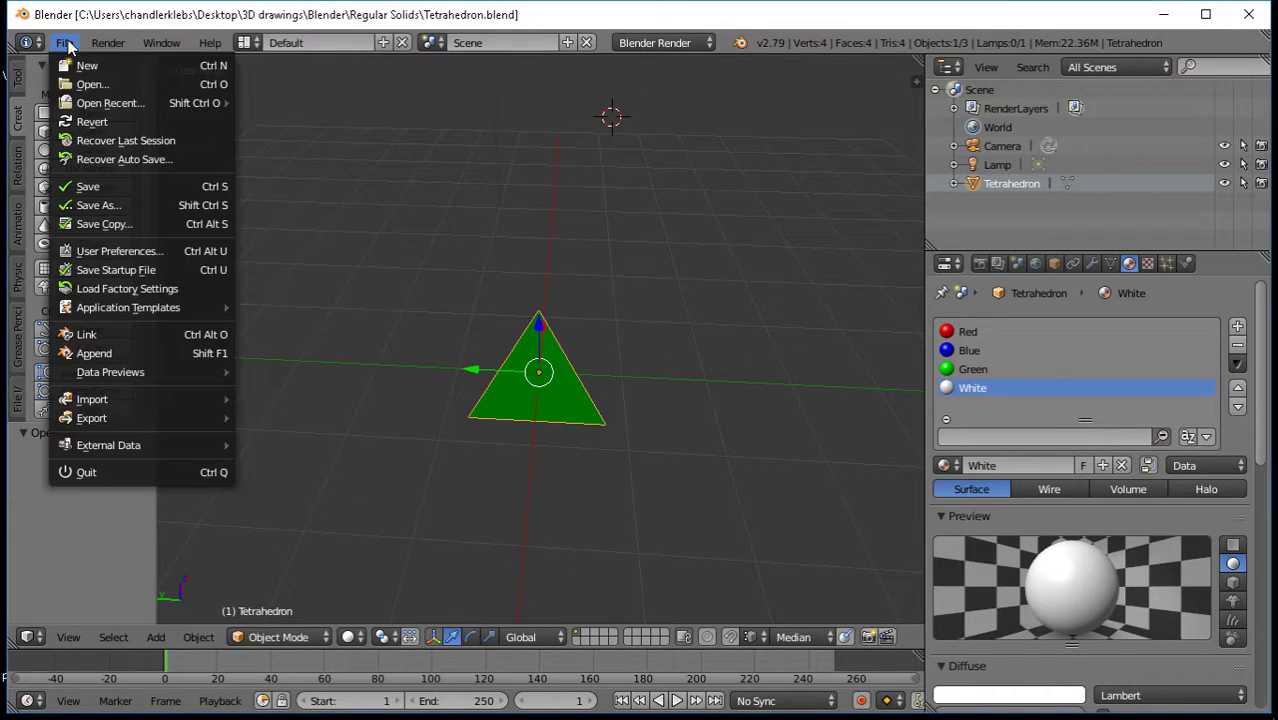
click(94, 354)
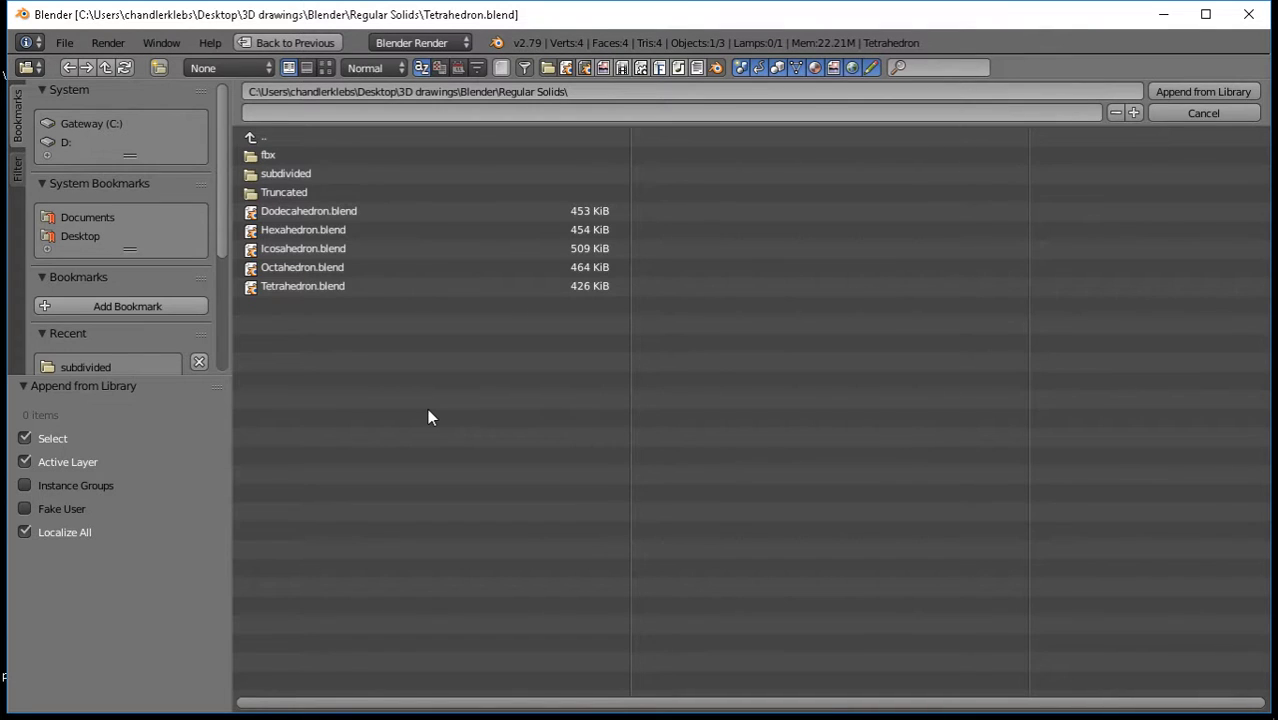
click(327, 229)
click(302, 267)
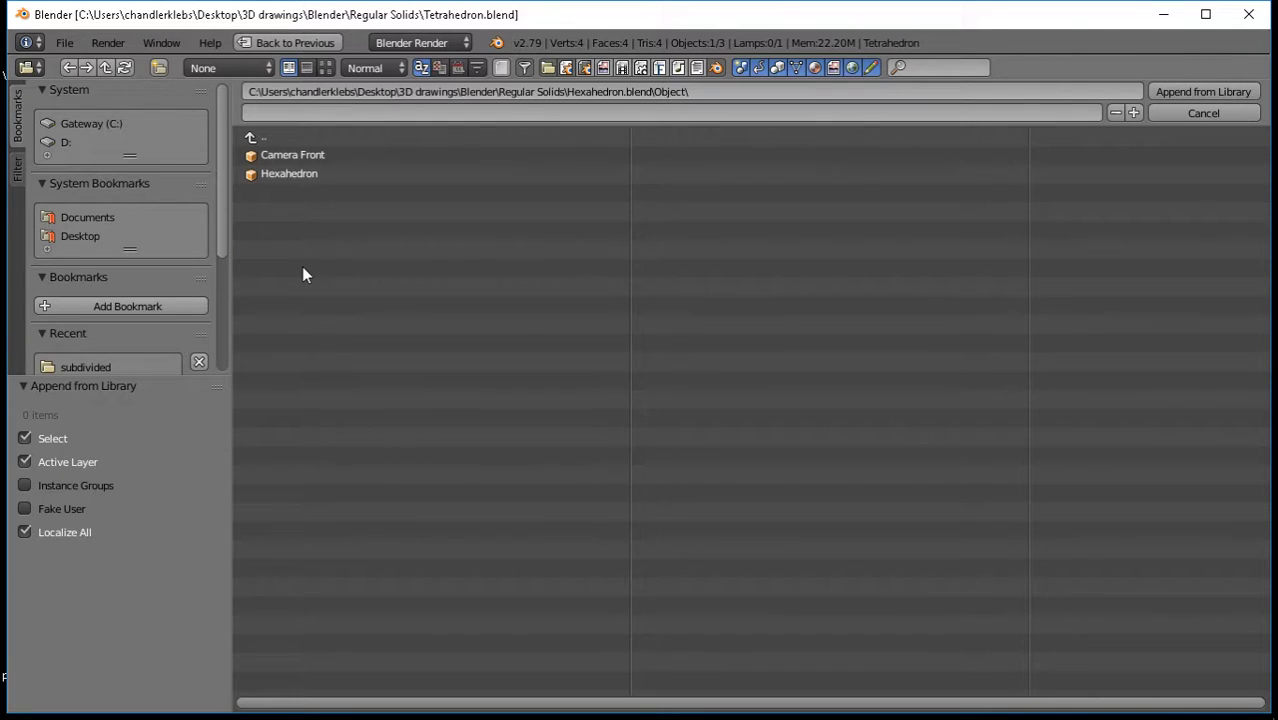
click(300, 156)
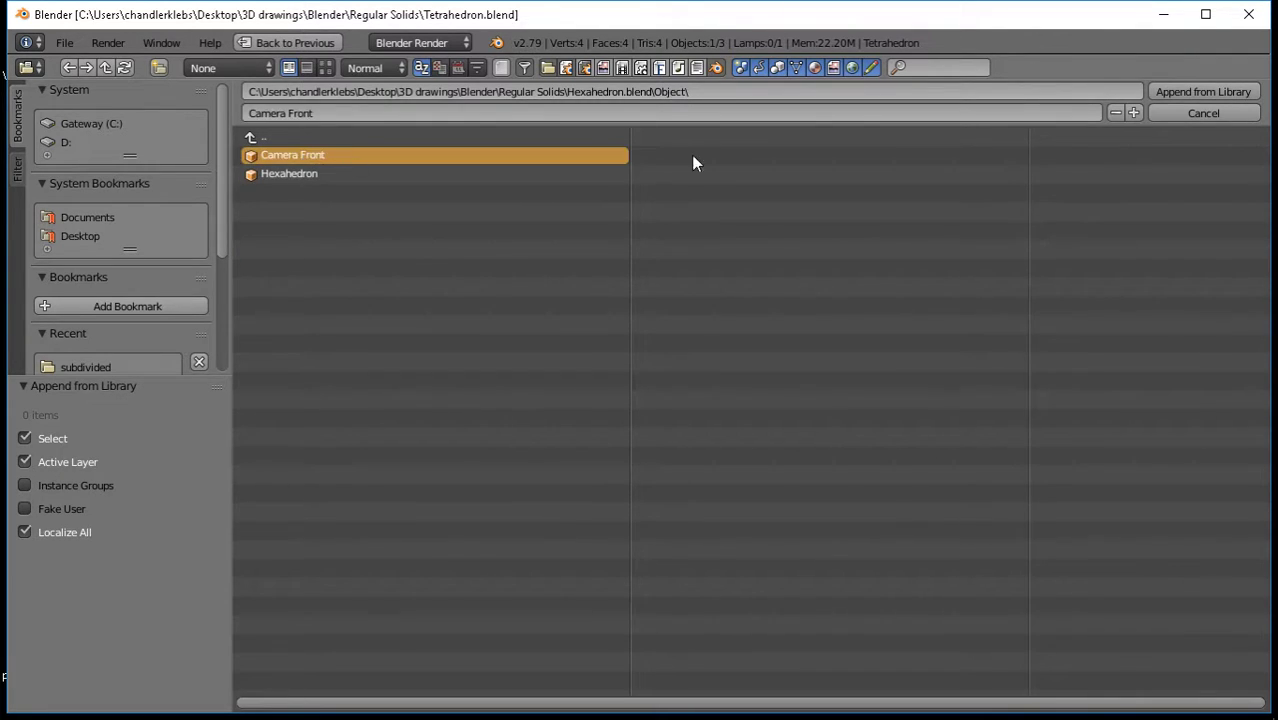
click(1178, 93)
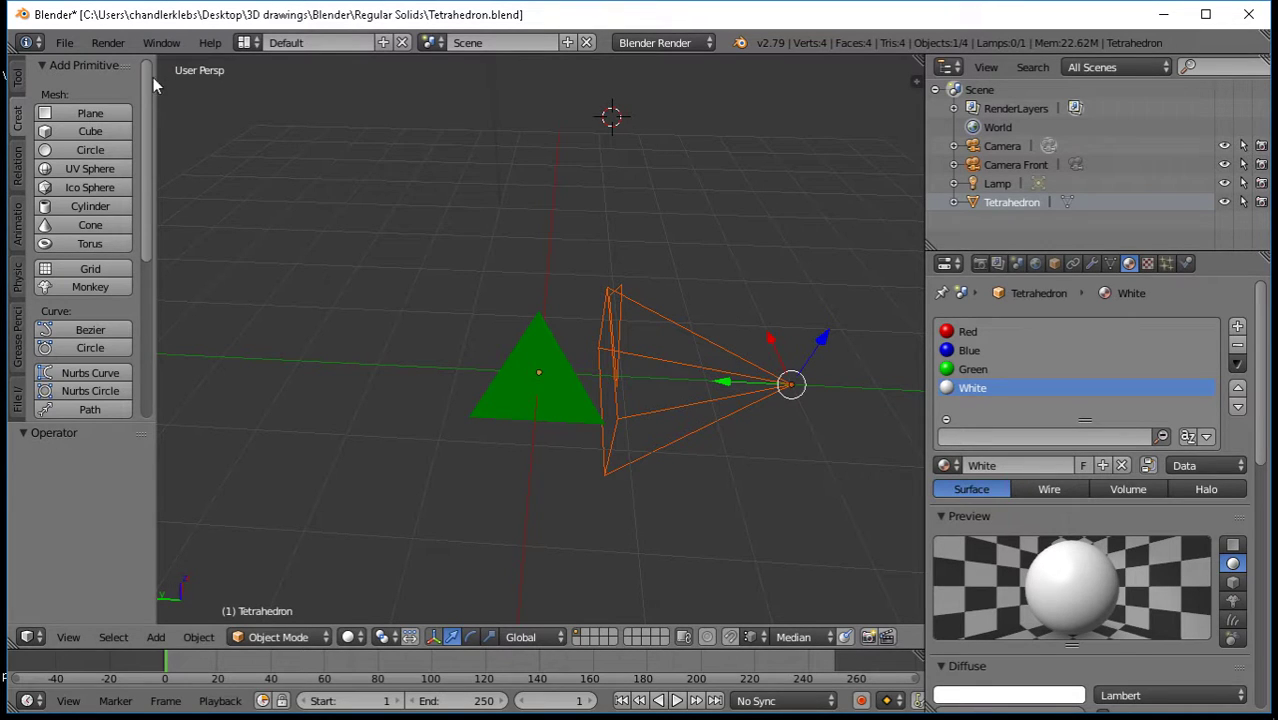
Render the scene to check which camera it uses, return to the 3D view, and select the Camera Front object
click(108, 42)
click(138, 62)
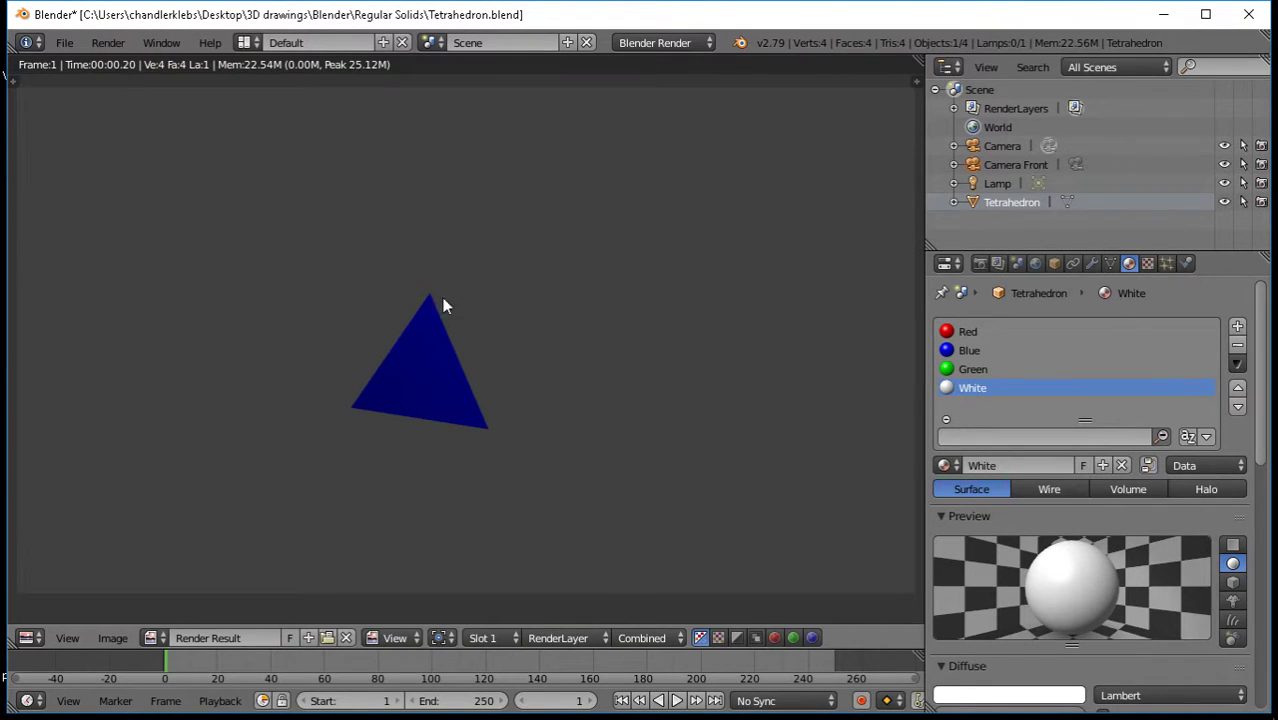
key(Escape)
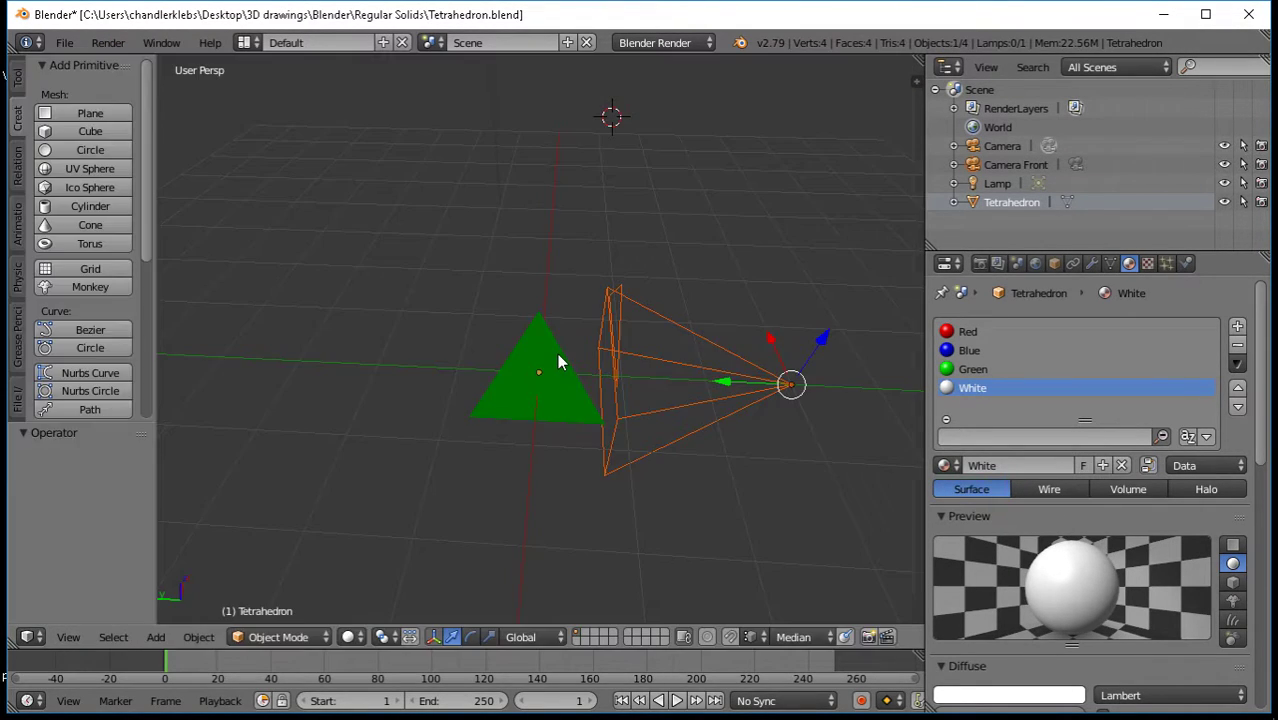
right_click(735, 399)
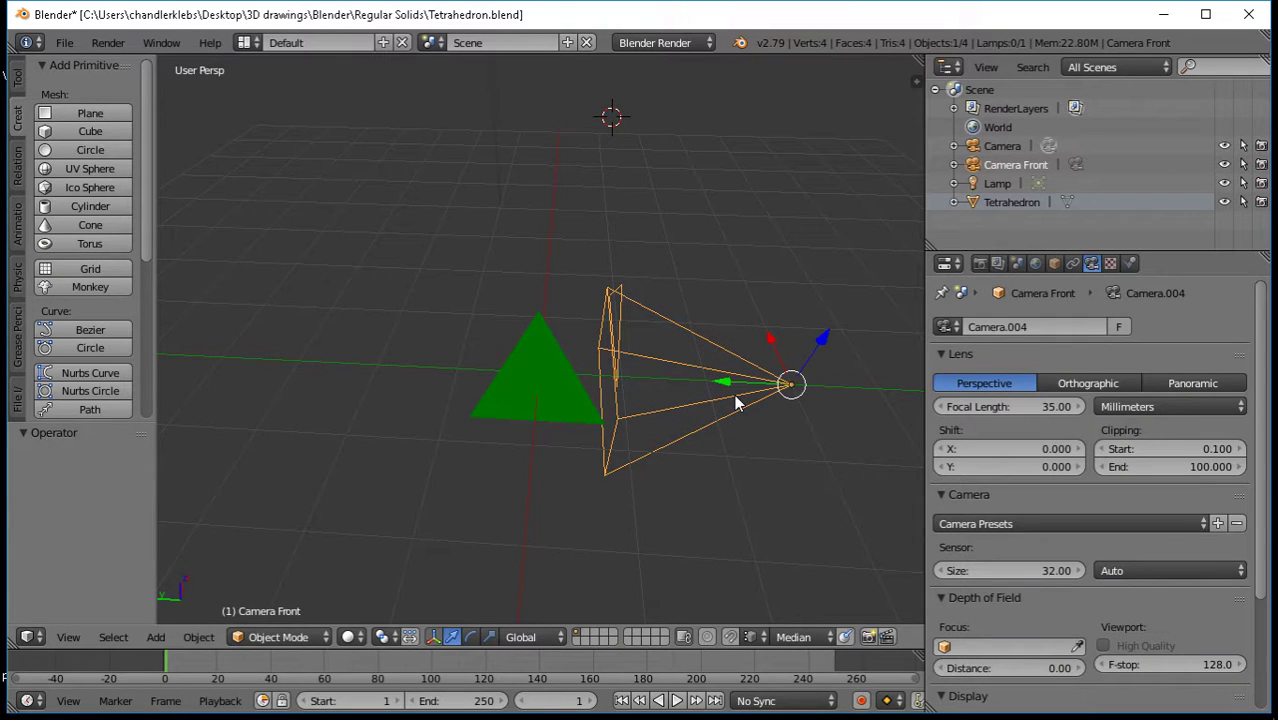
Try assigning the Camera data block to Camera Front and test the change with a render
click(947, 327)
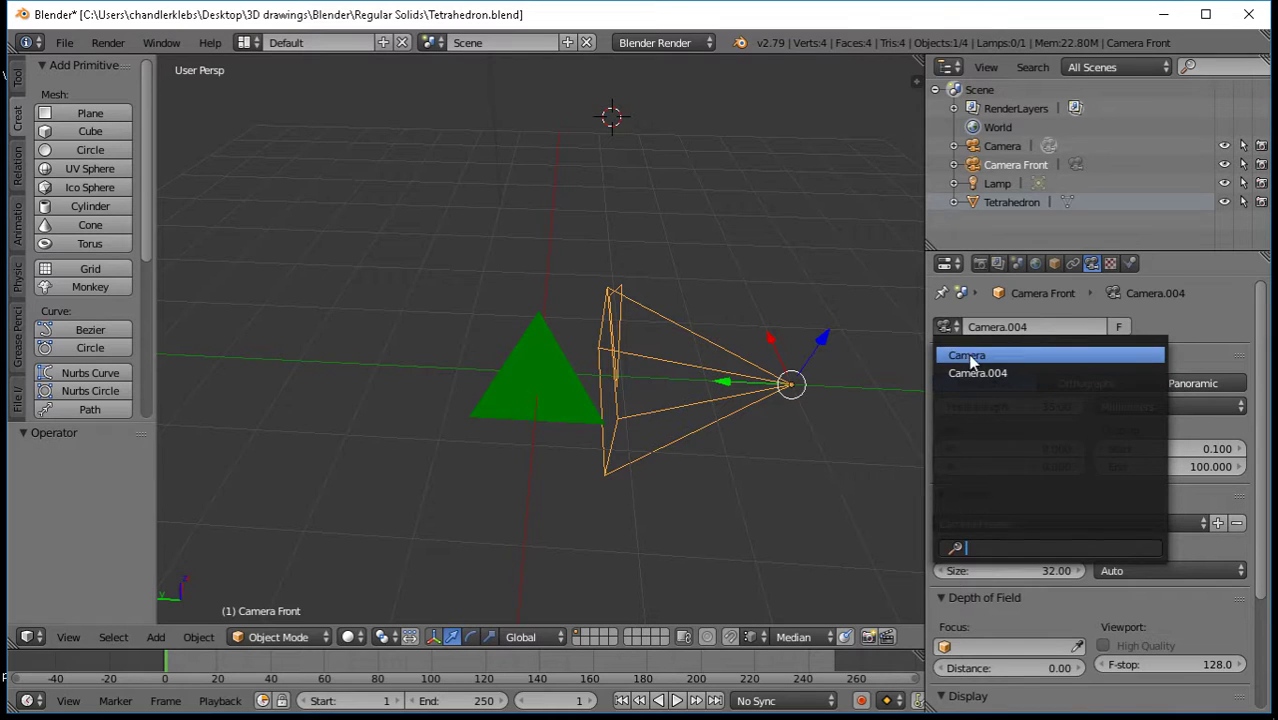
click(965, 356)
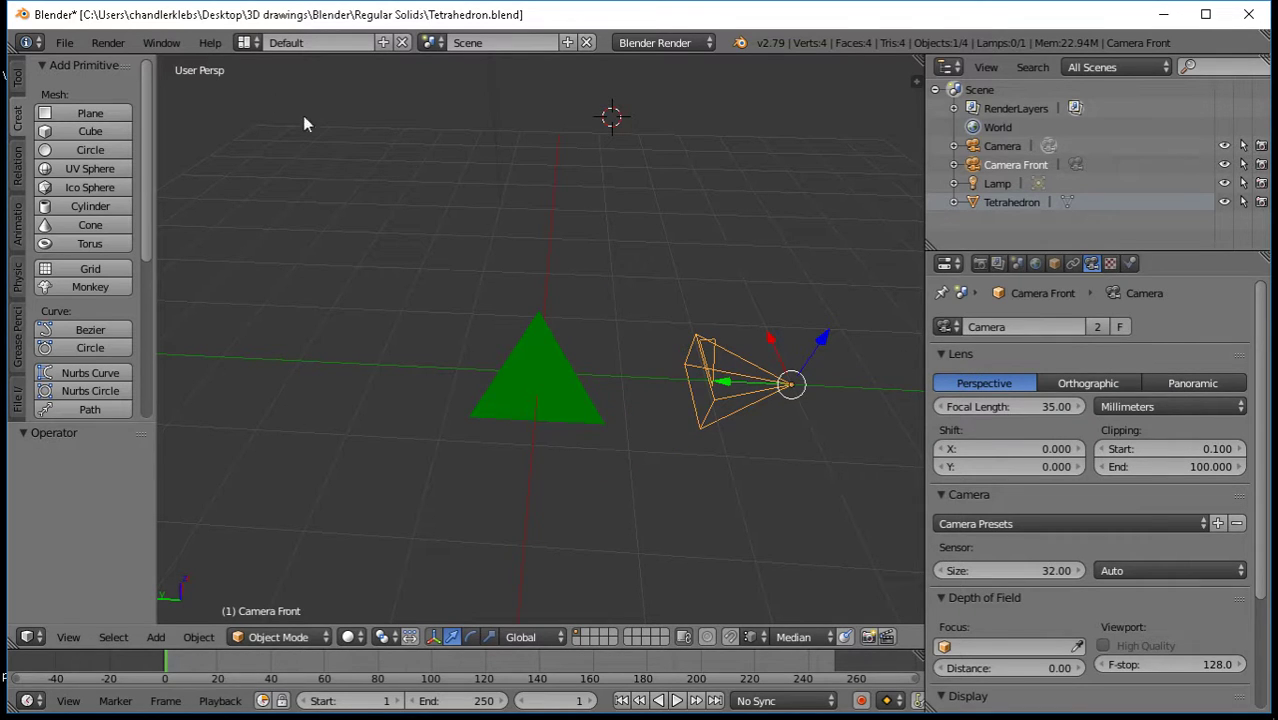
click(108, 42)
click(130, 66)
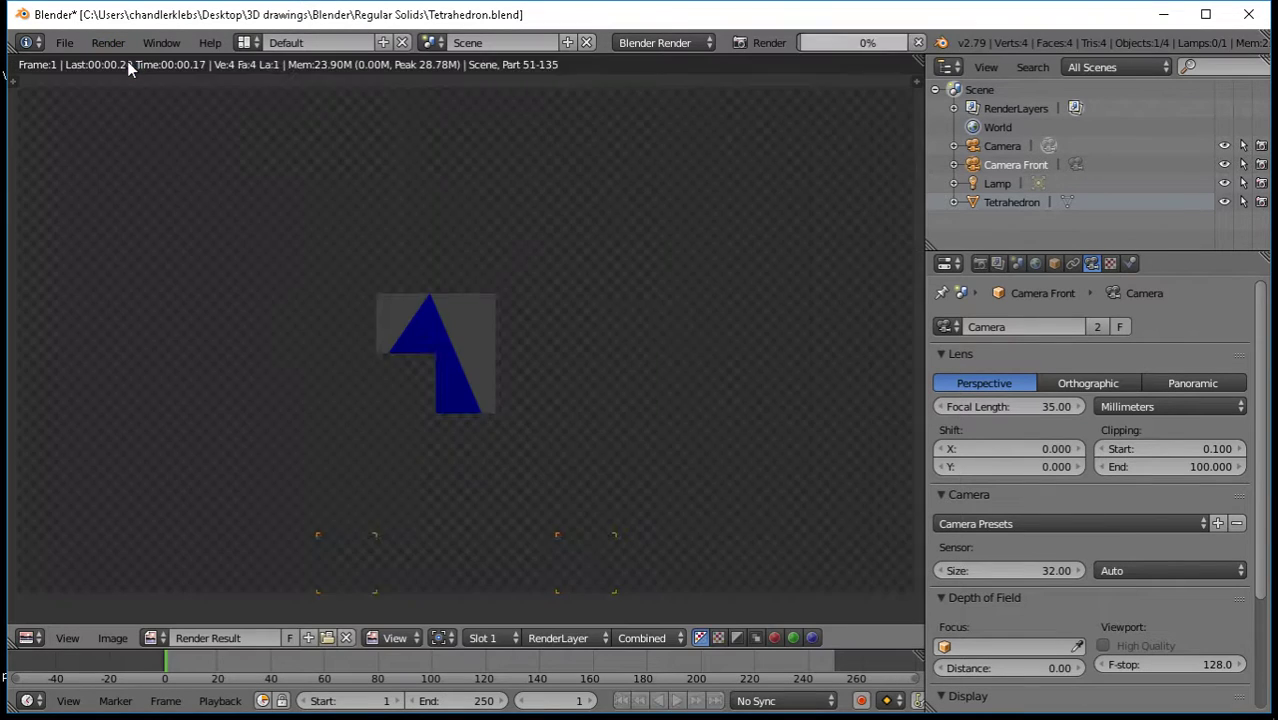
key(Escape)
Switch Camera Front's data block back to Camera.004
click(946, 327)
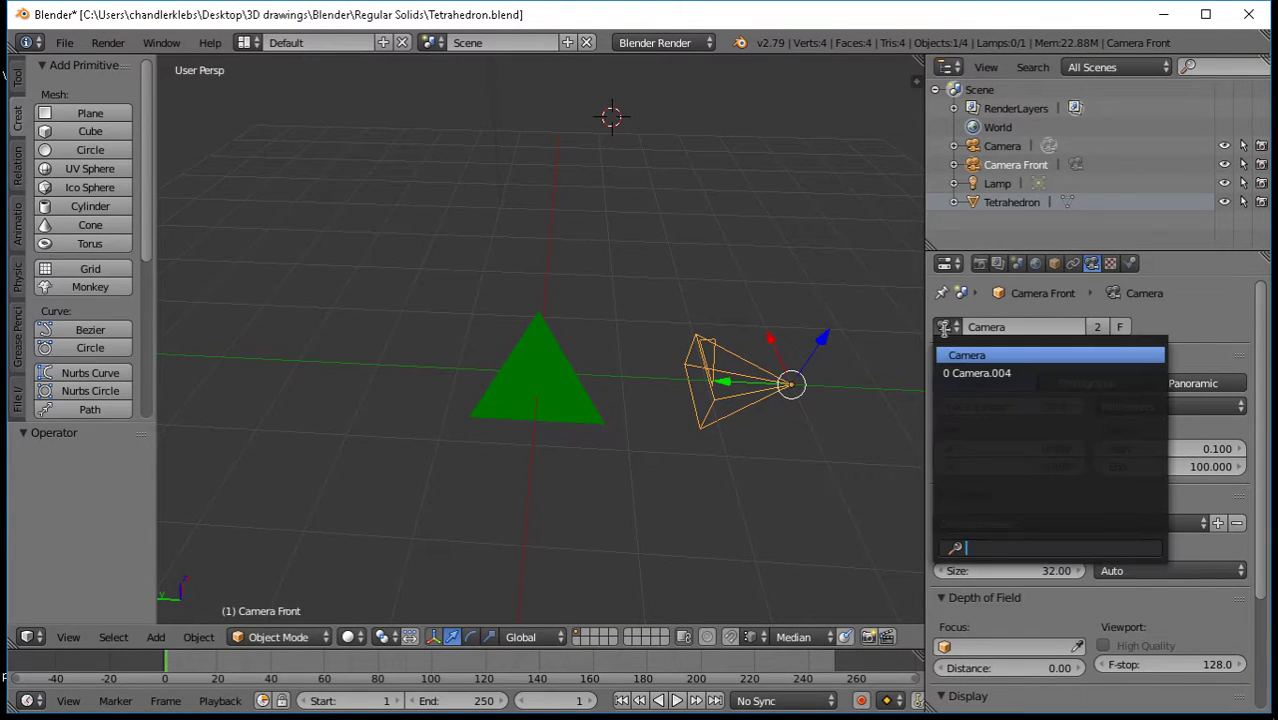
click(977, 373)
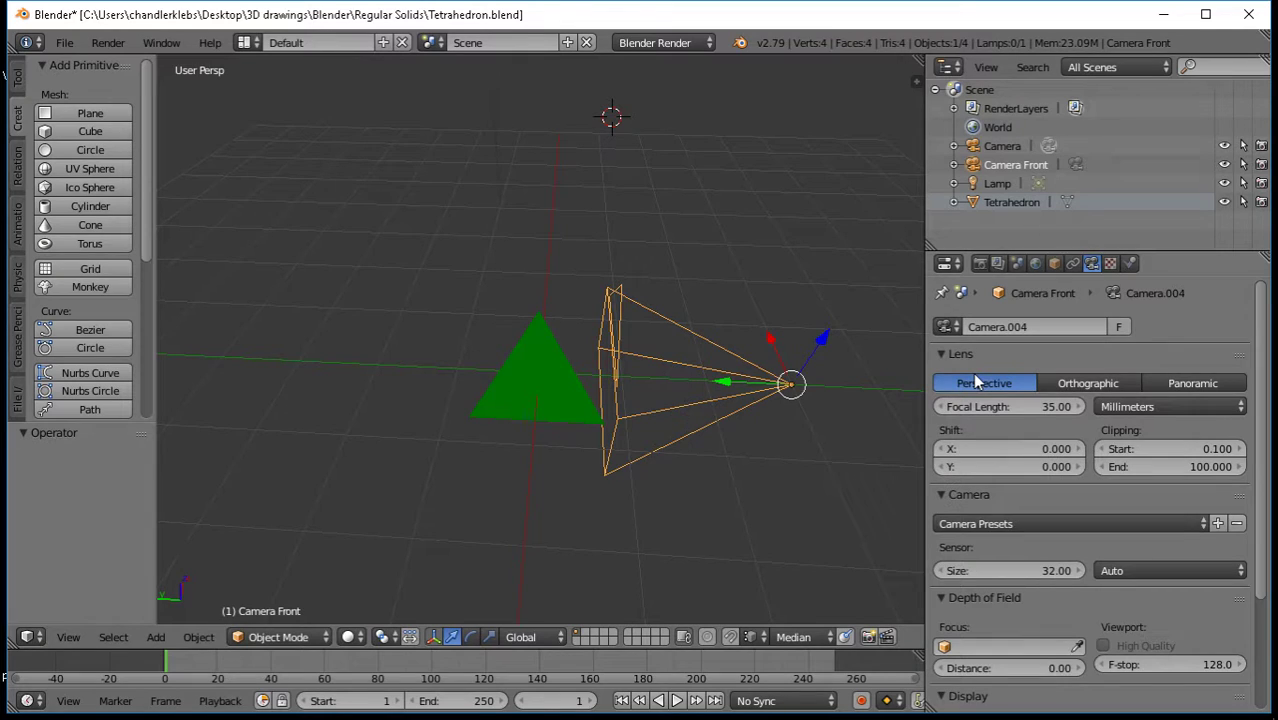
click(946, 328)
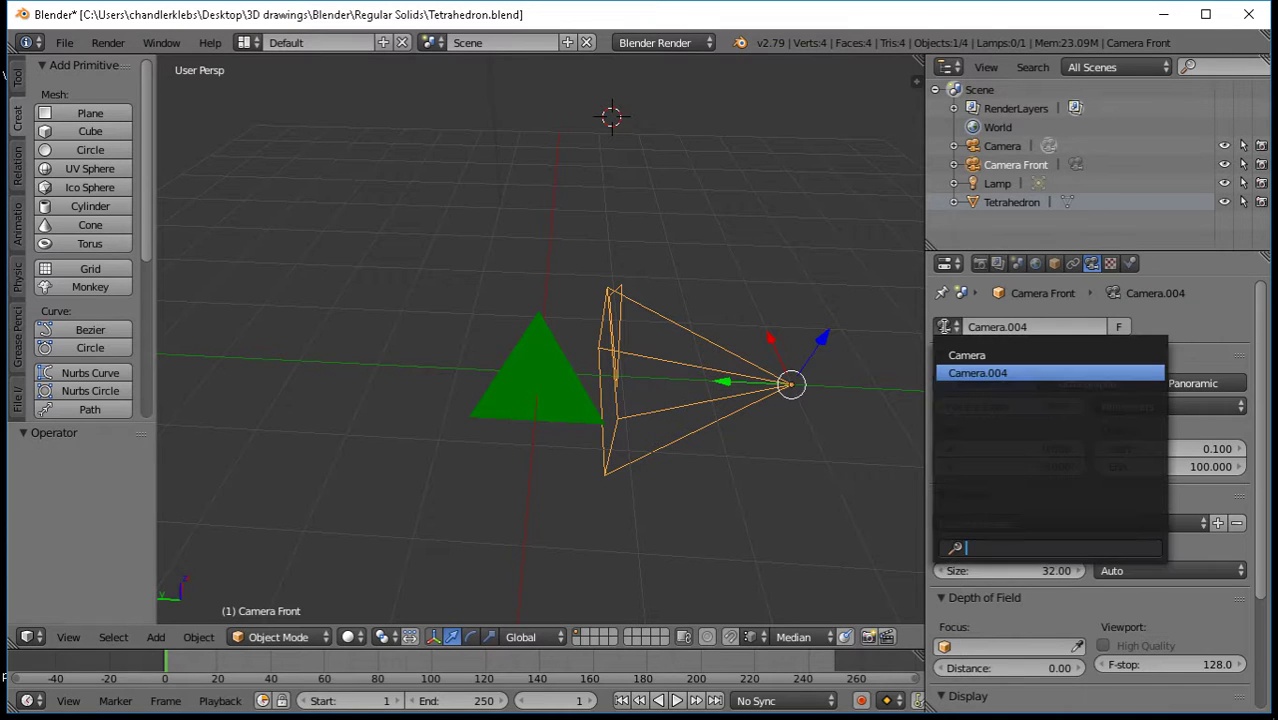
click(948, 330)
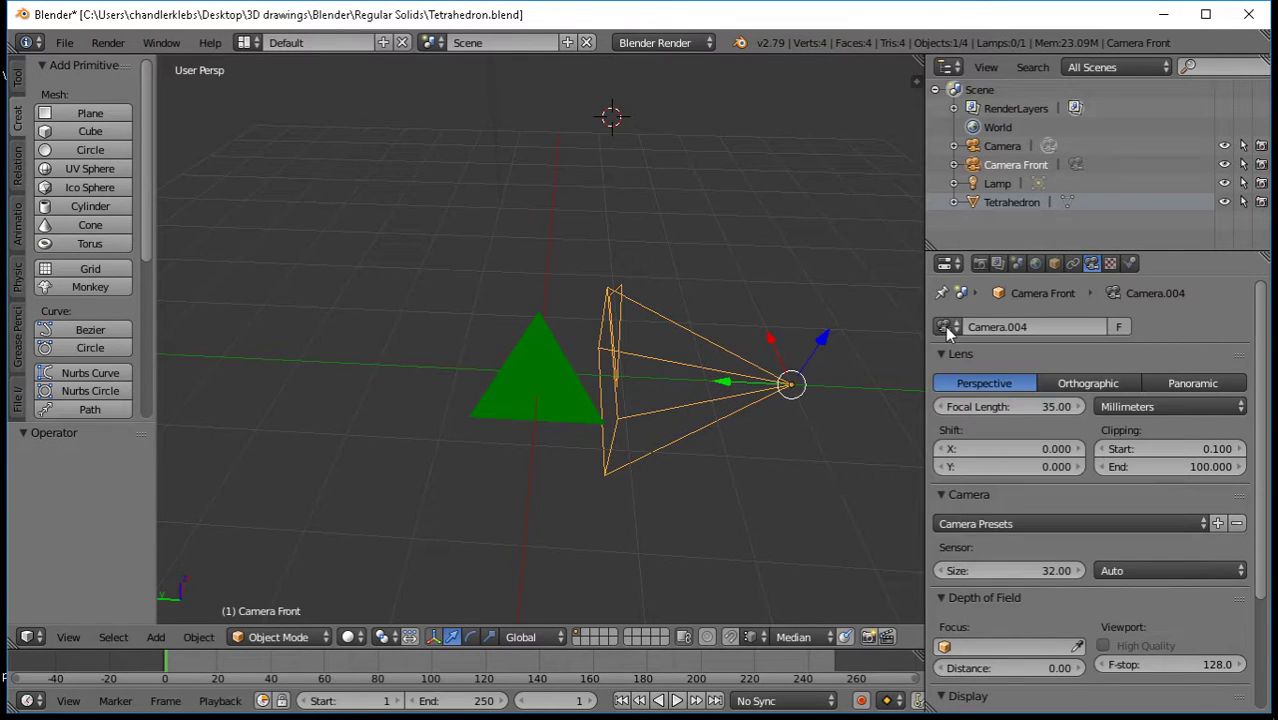
click(948, 330)
click(948, 332)
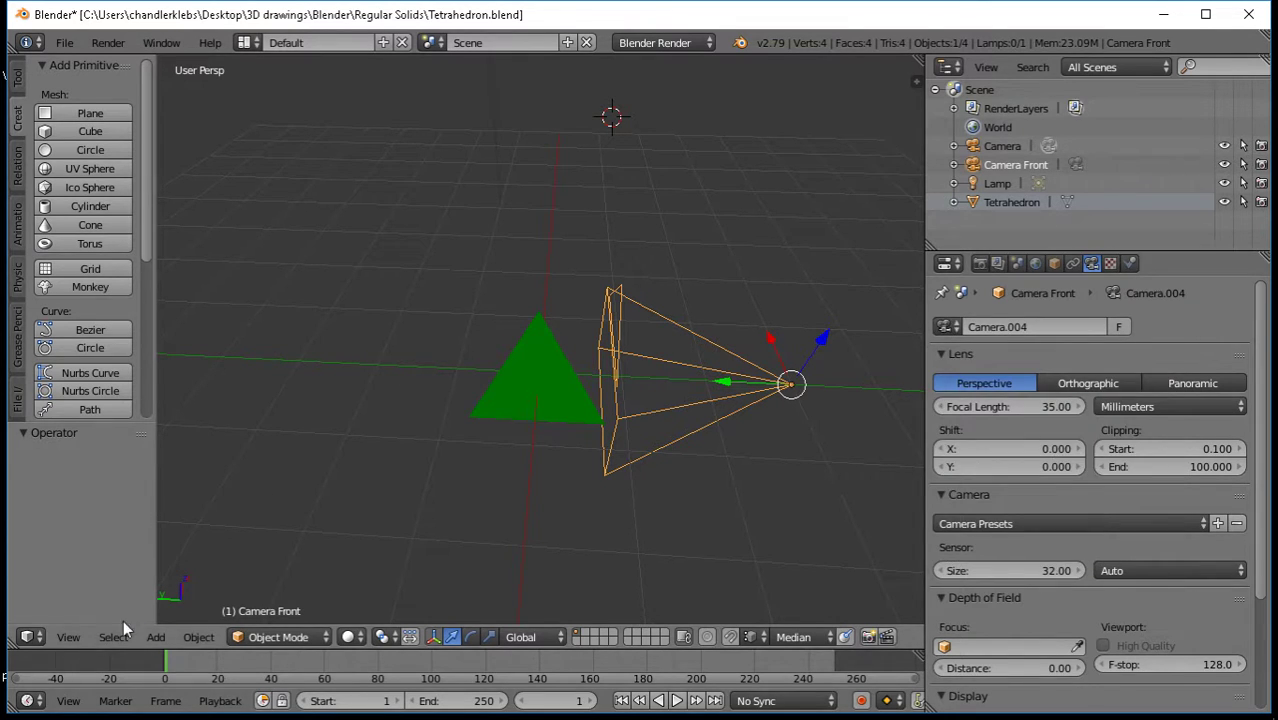
Set the selected Camera Front object as the scene's active camera
click(70, 637)
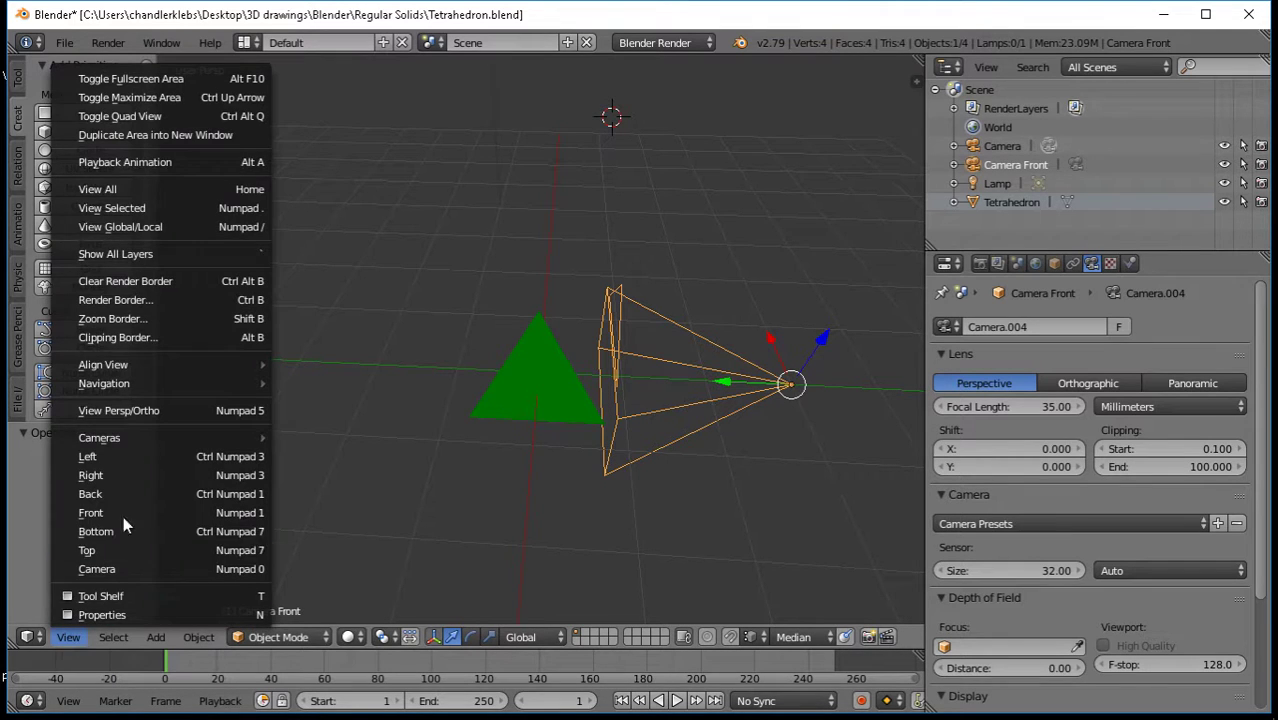
mouse_move(228, 438)
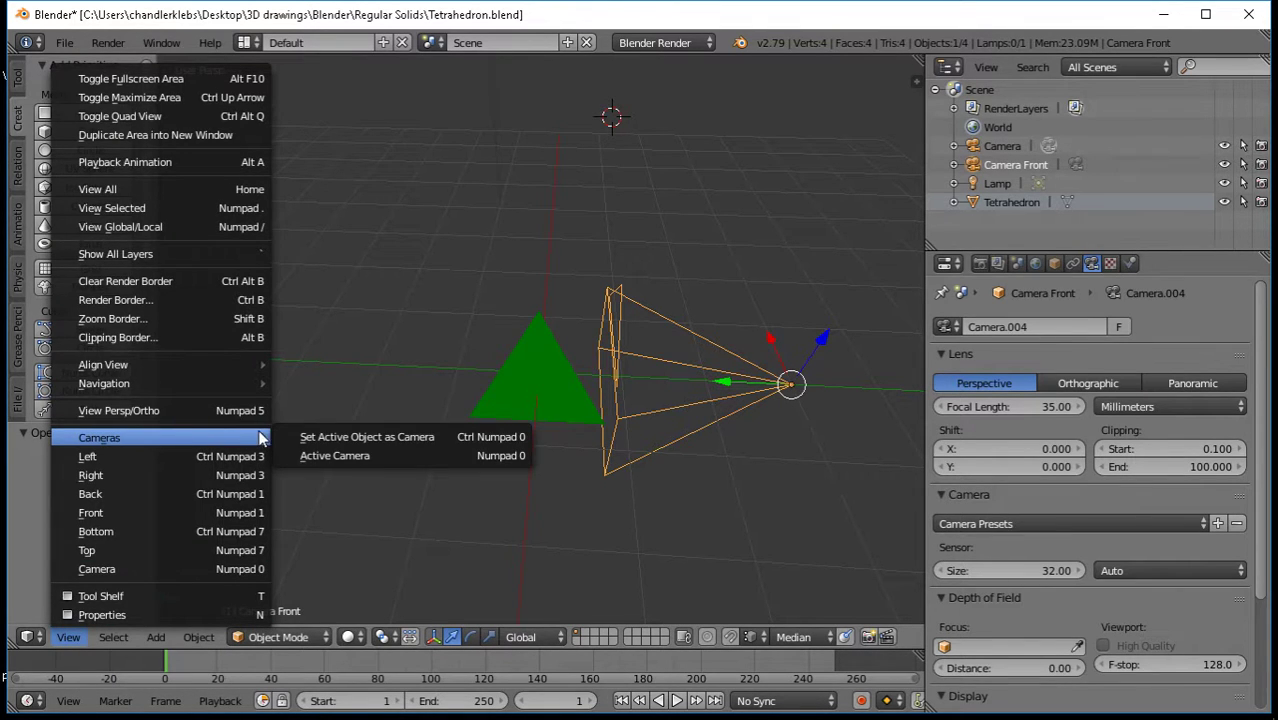
click(321, 436)
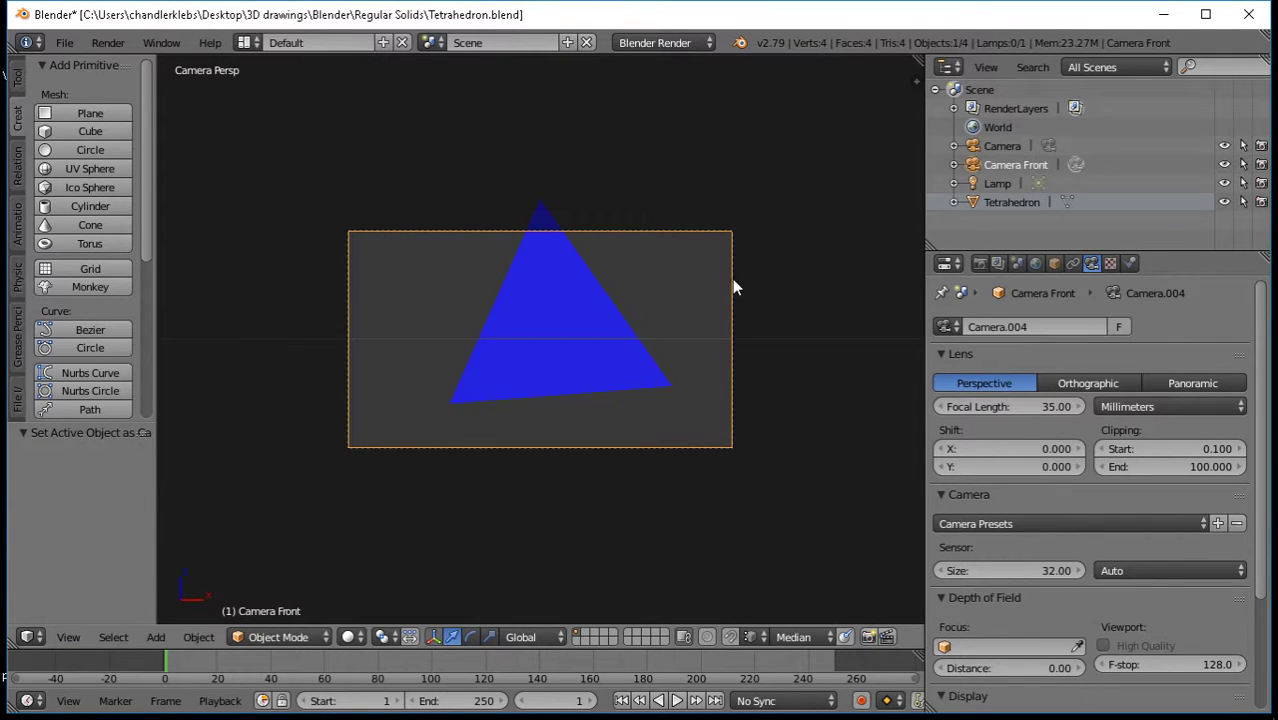
Check Camera Front's placement from the right view, and render the tetrahedron through it
key(KP_3)
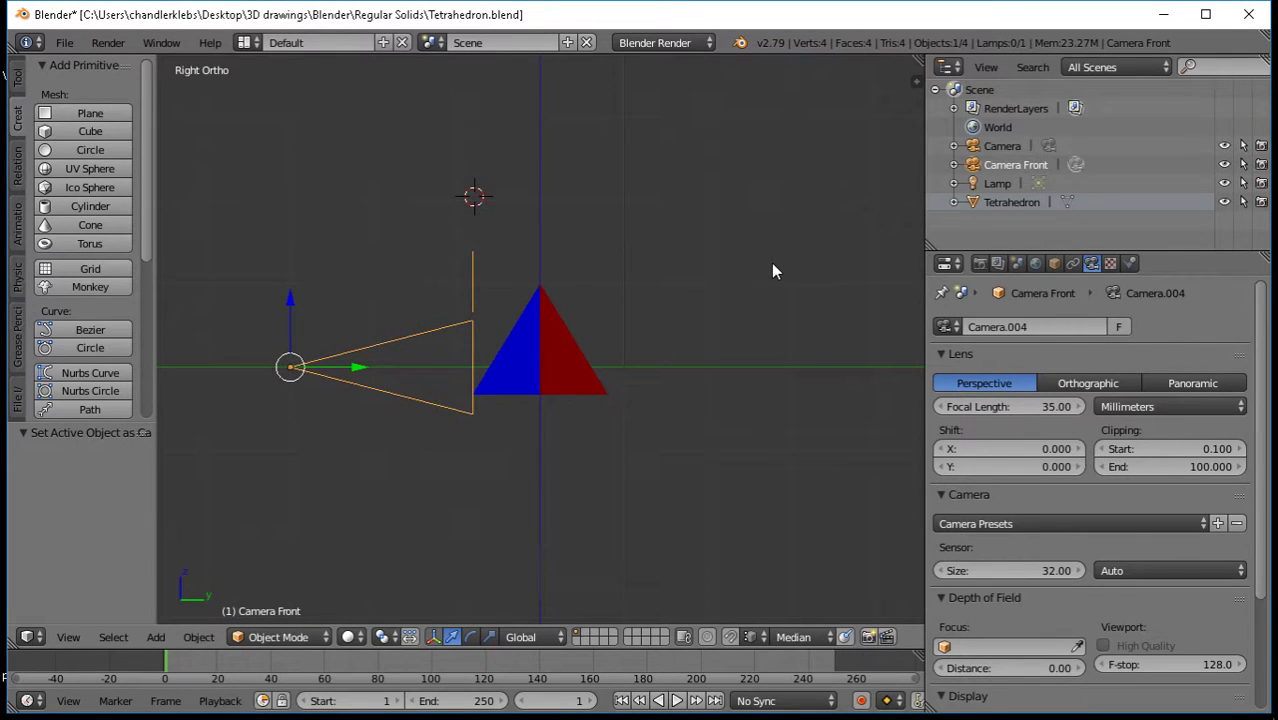
key(KP_0)
key(KP_0)
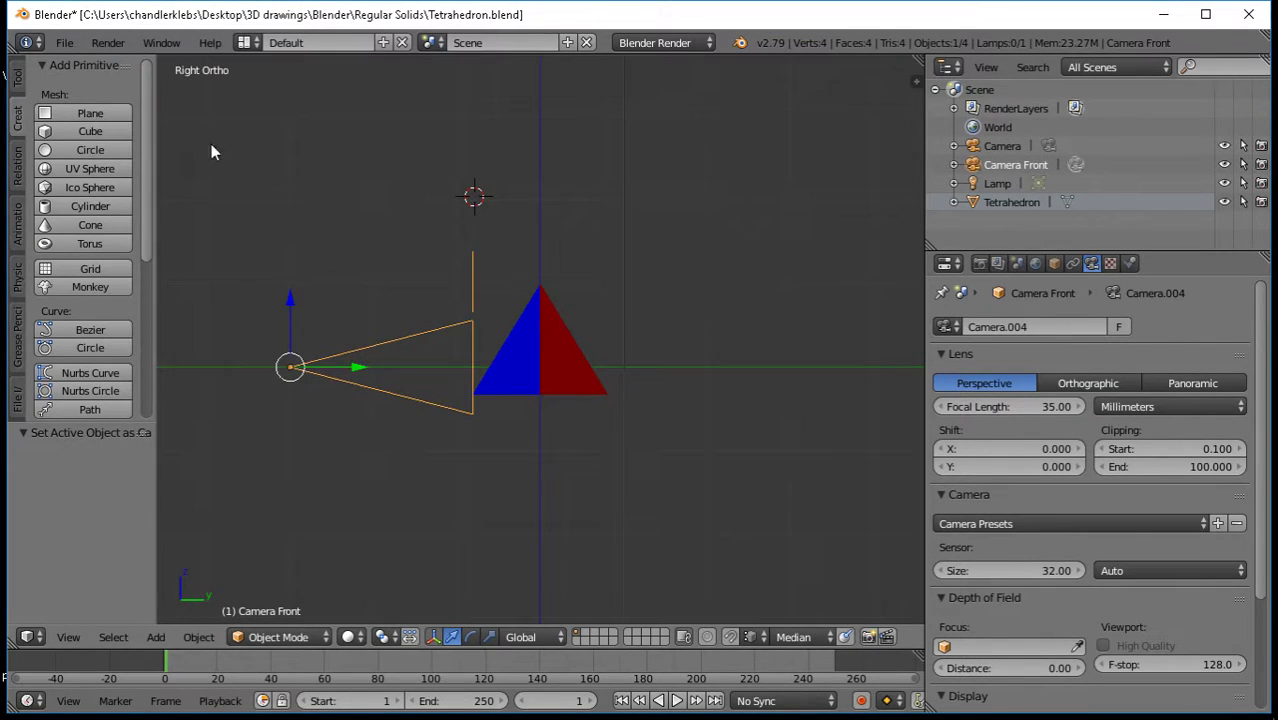
click(108, 42)
click(126, 66)
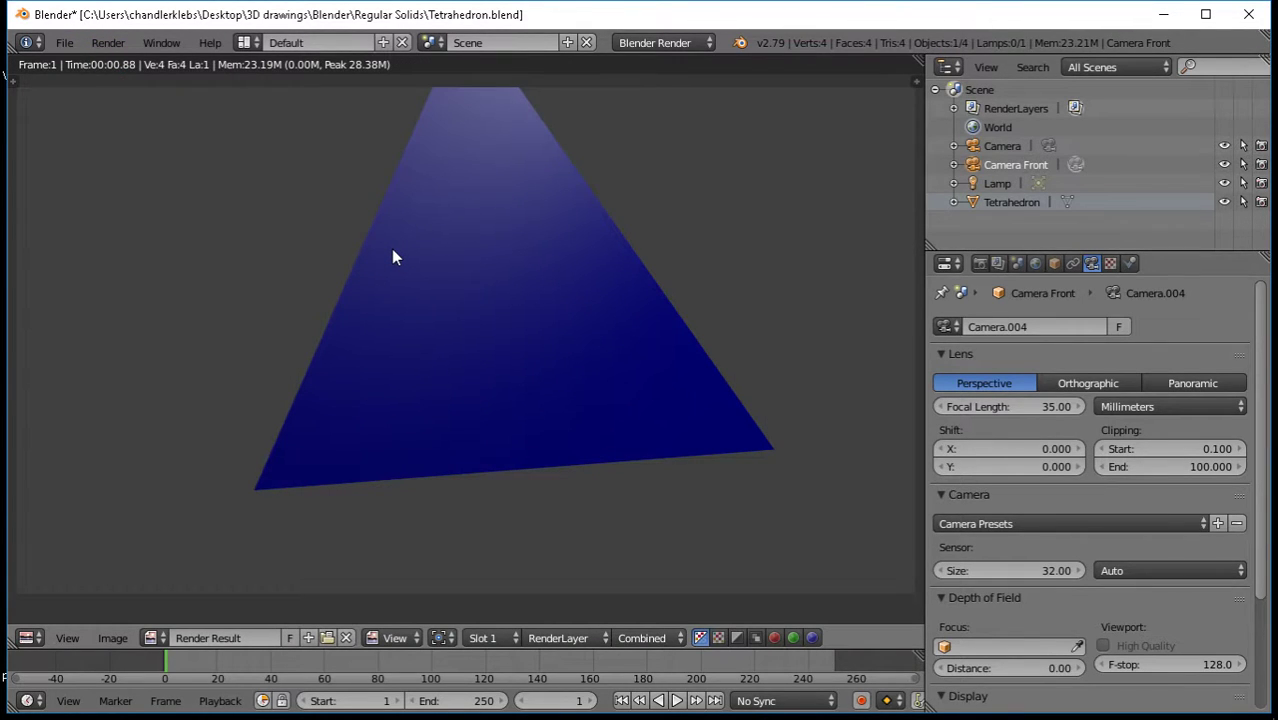
Close the render and apply the 720X720 render preset to the scene's output dimensions
key(Escape)
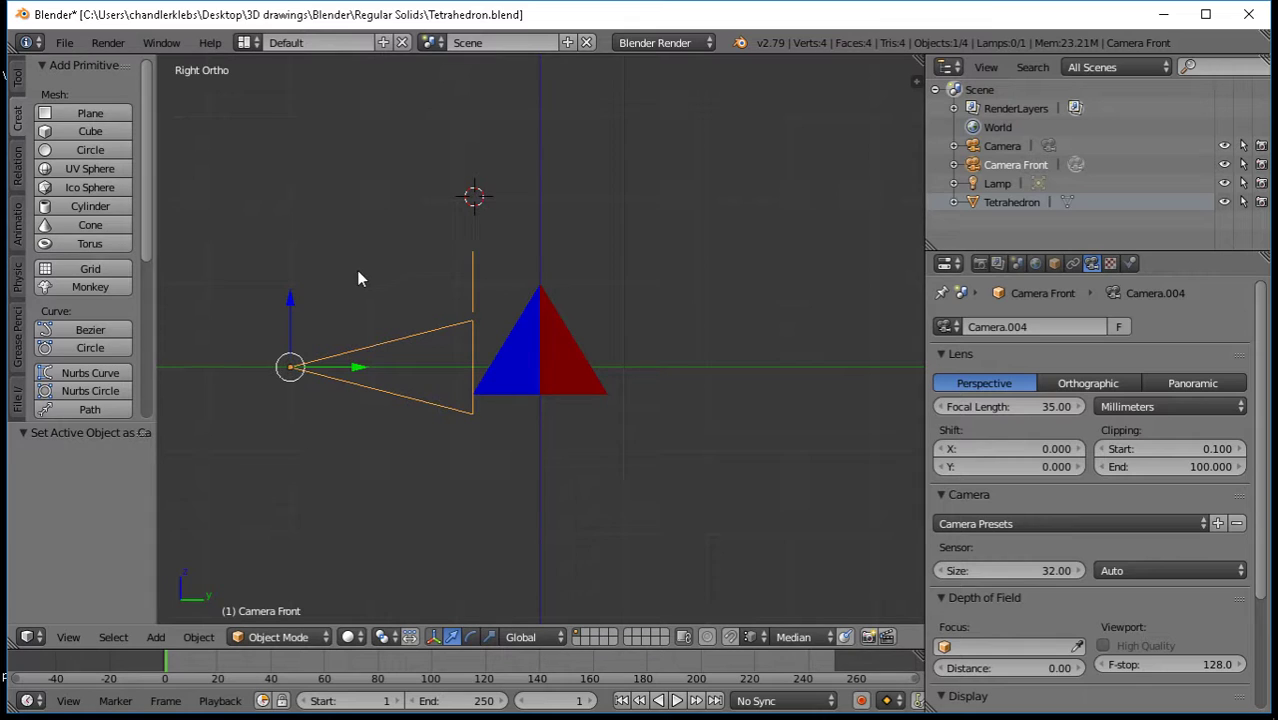
middle_drag(359, 279, 610, 286)
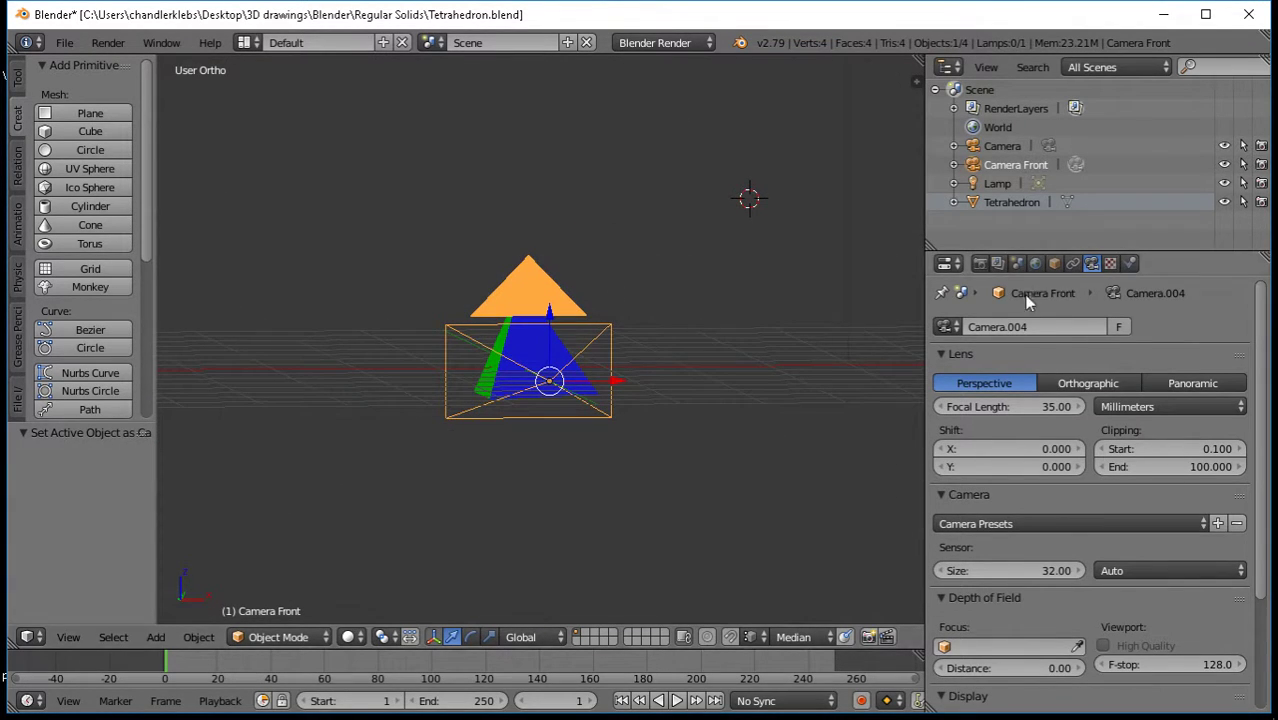
click(1131, 263)
click(952, 266)
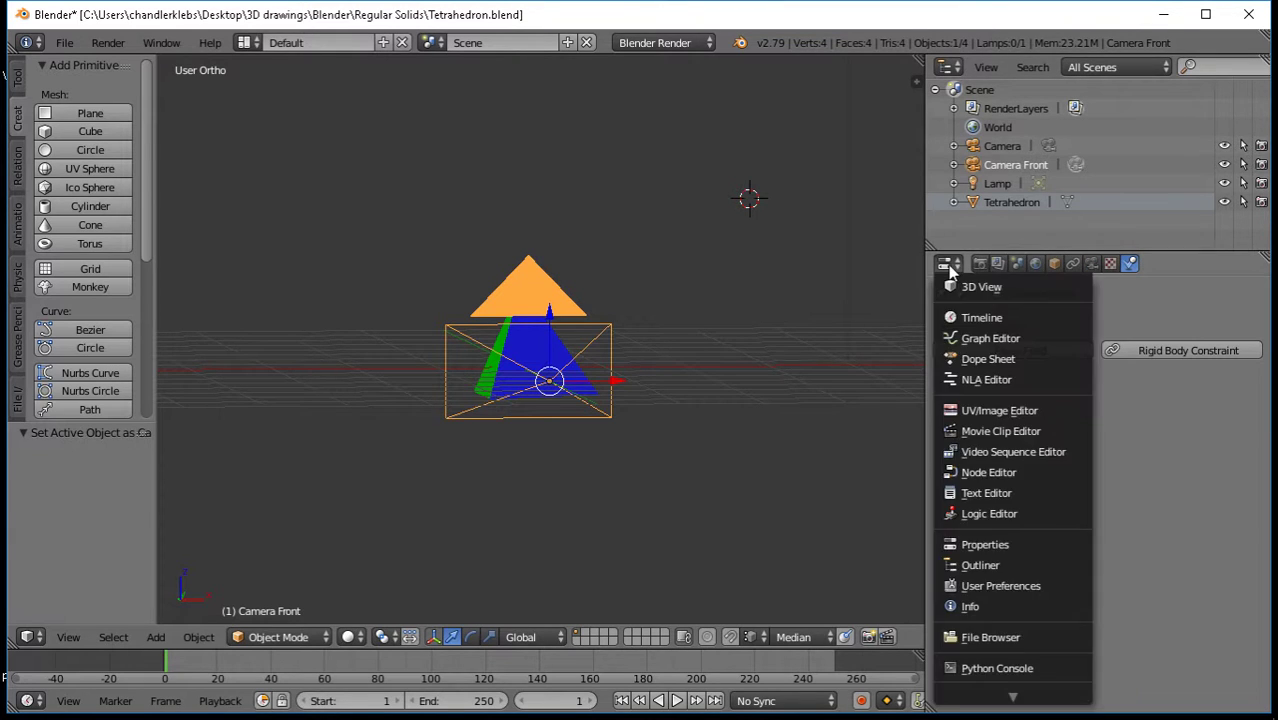
click(952, 266)
click(979, 264)
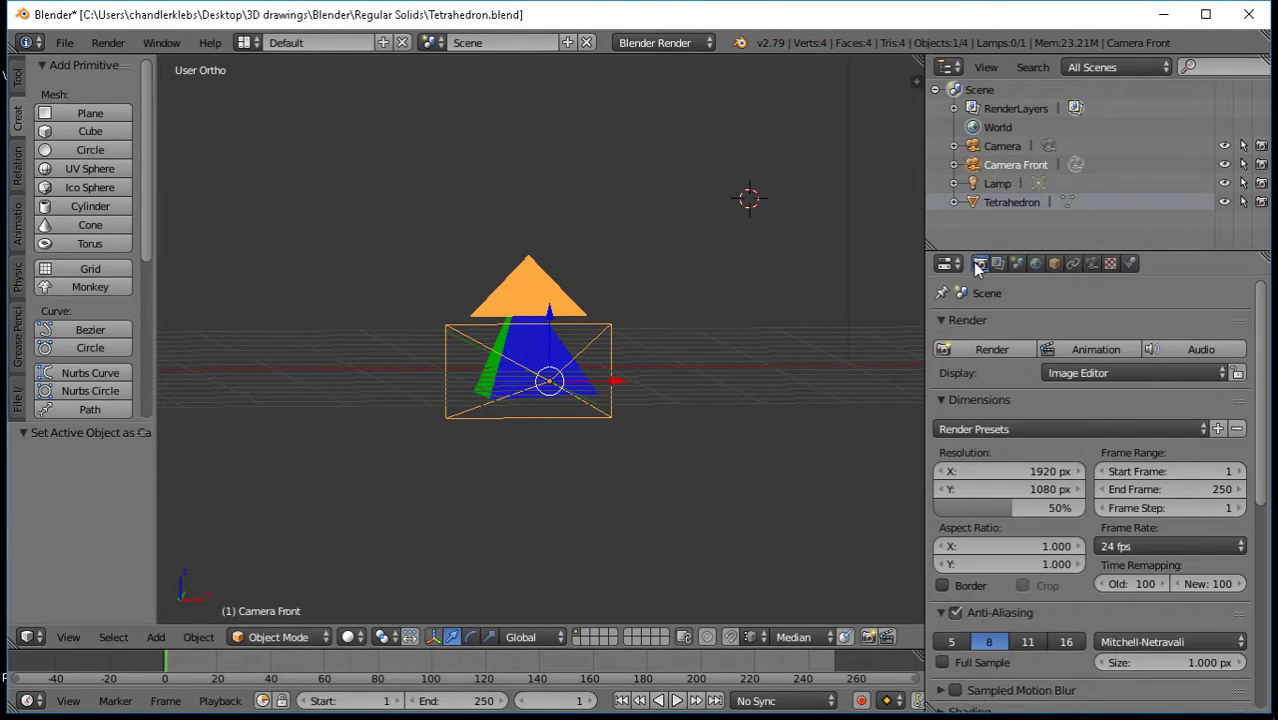
click(1095, 430)
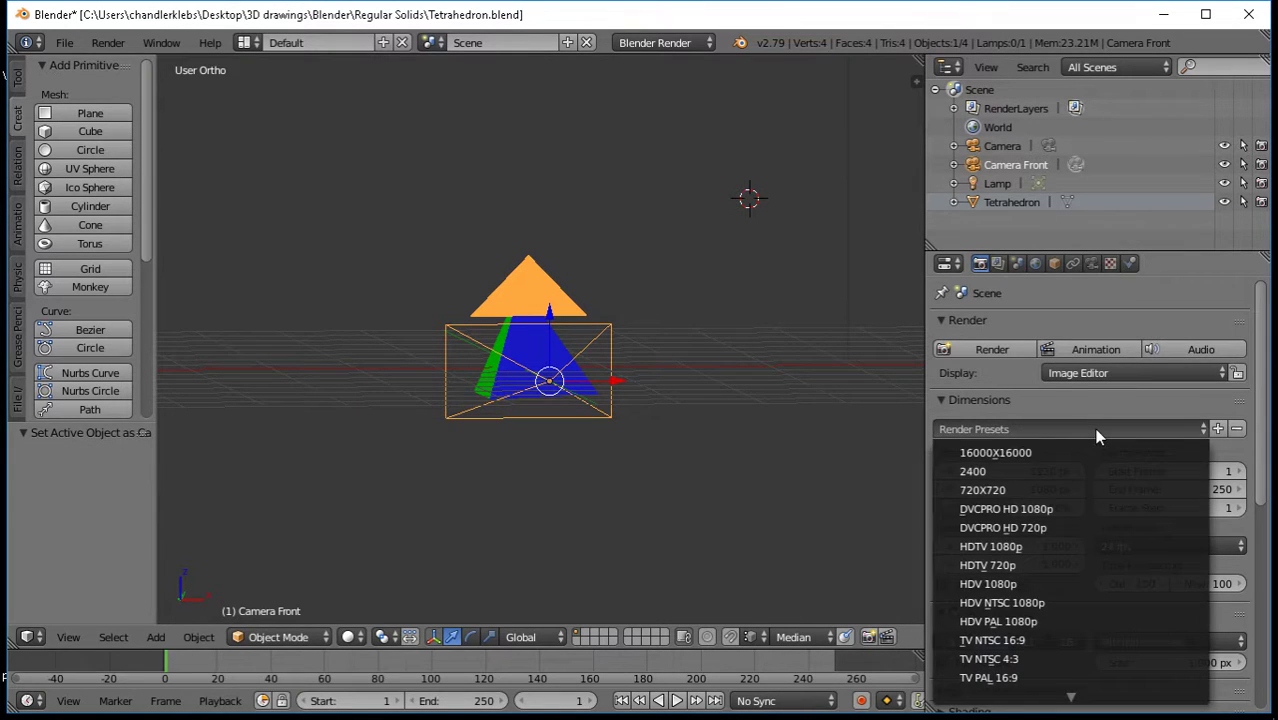
click(1019, 490)
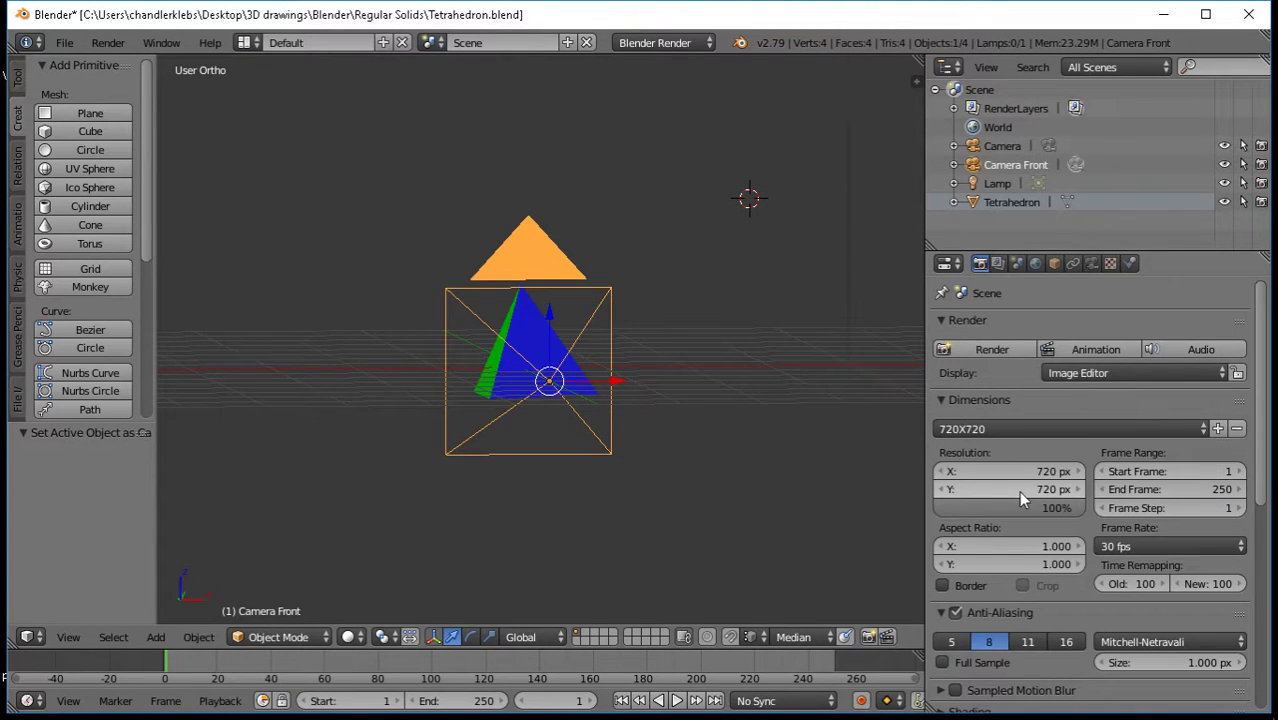
Render the tetrahedron through Camera Front, check the entire square frame, and repeat the render once
click(109, 43)
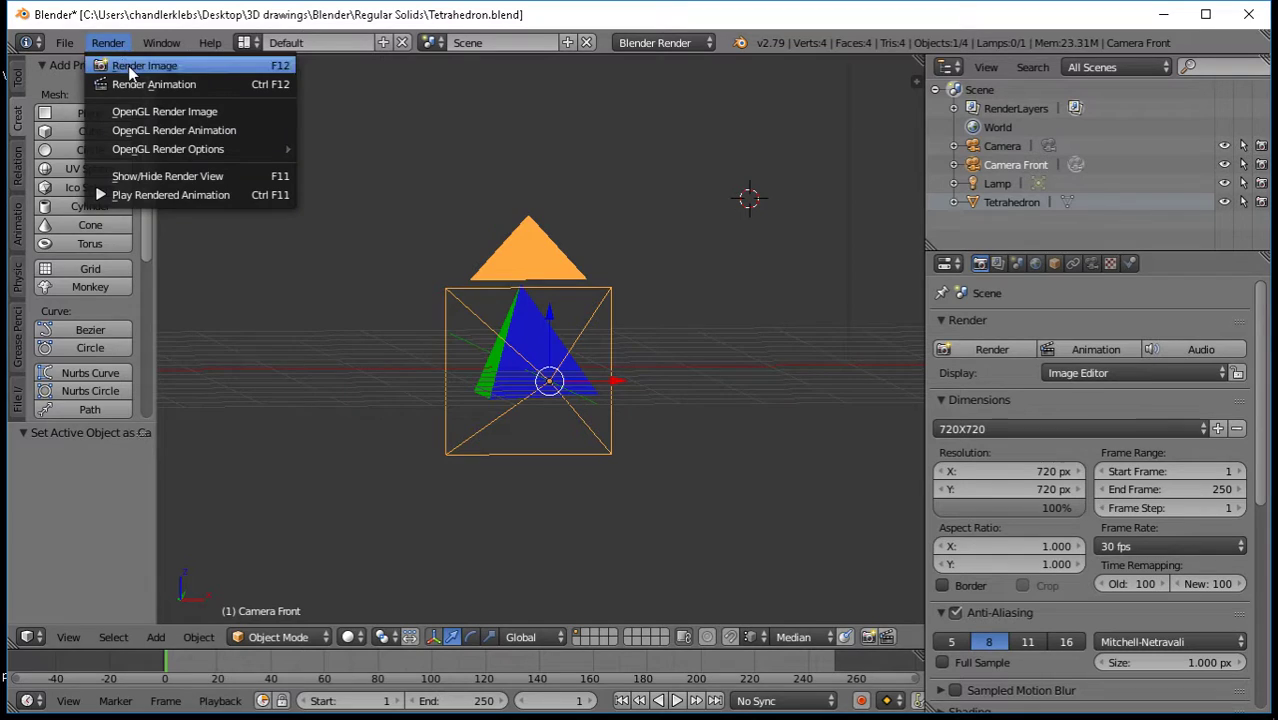
click(140, 66)
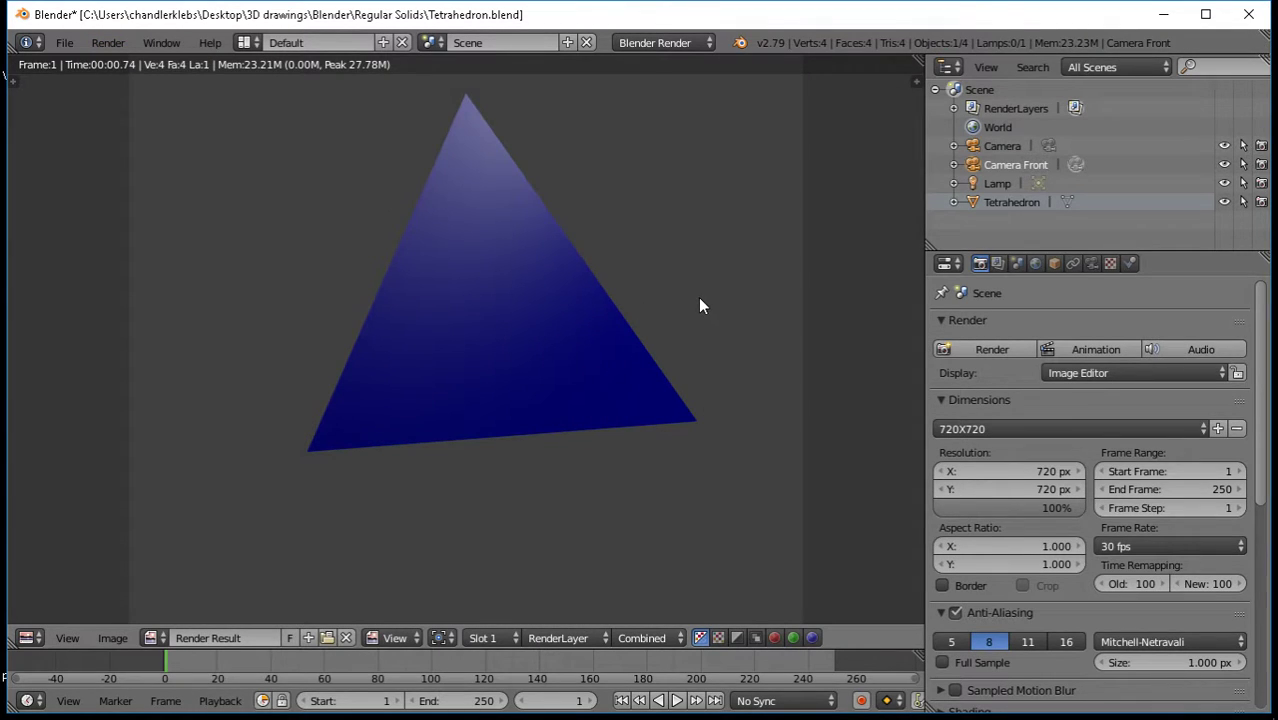
scroll(700, 306, down, 3)
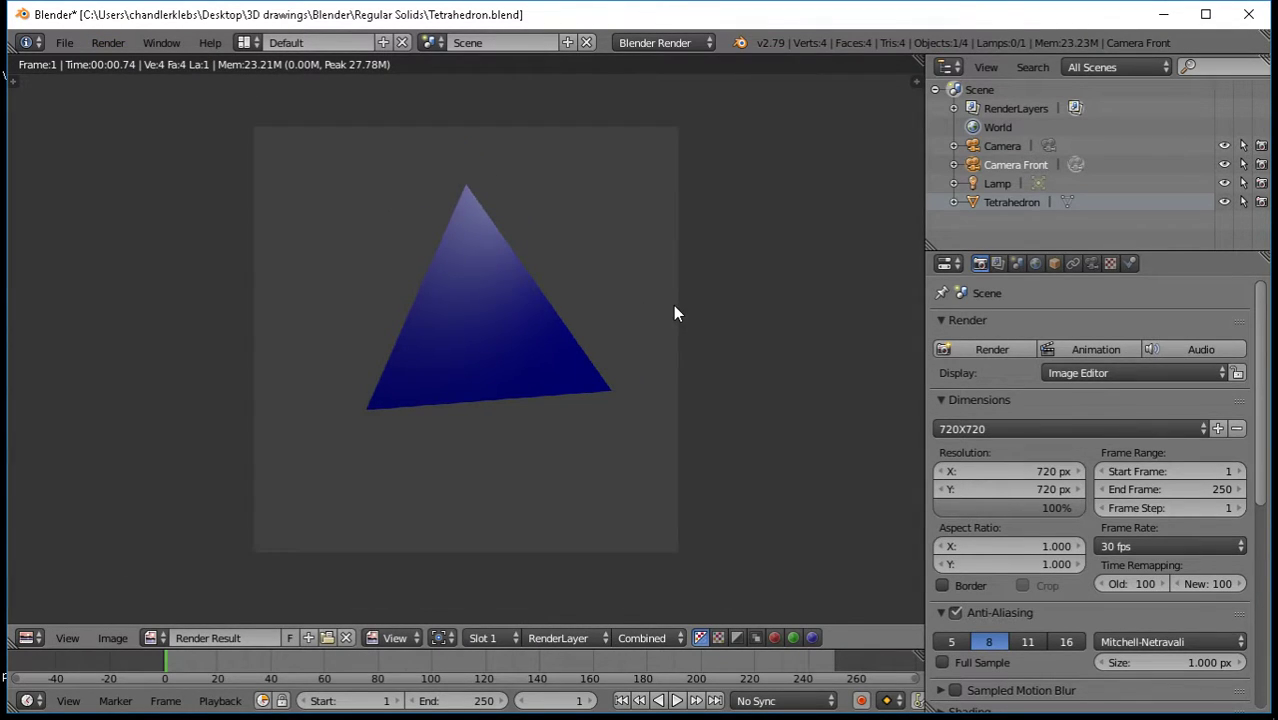
key(Escape)
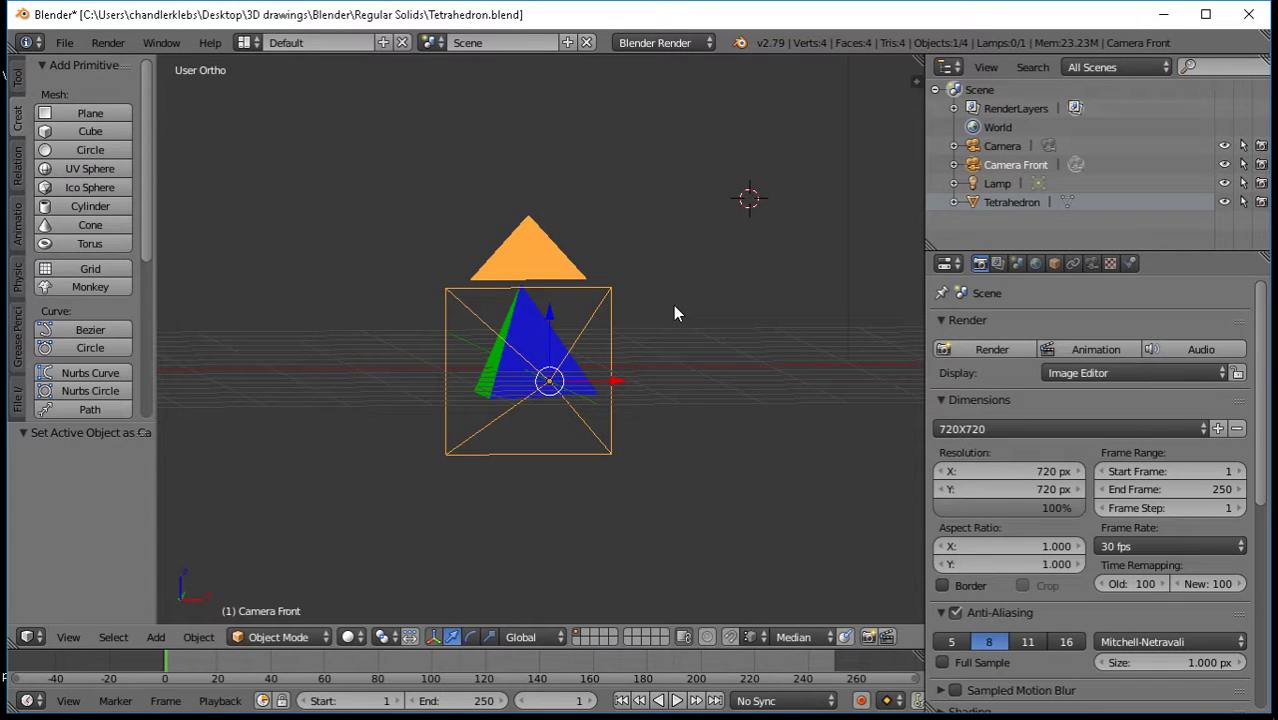
middle_drag(660, 315, 540, 357)
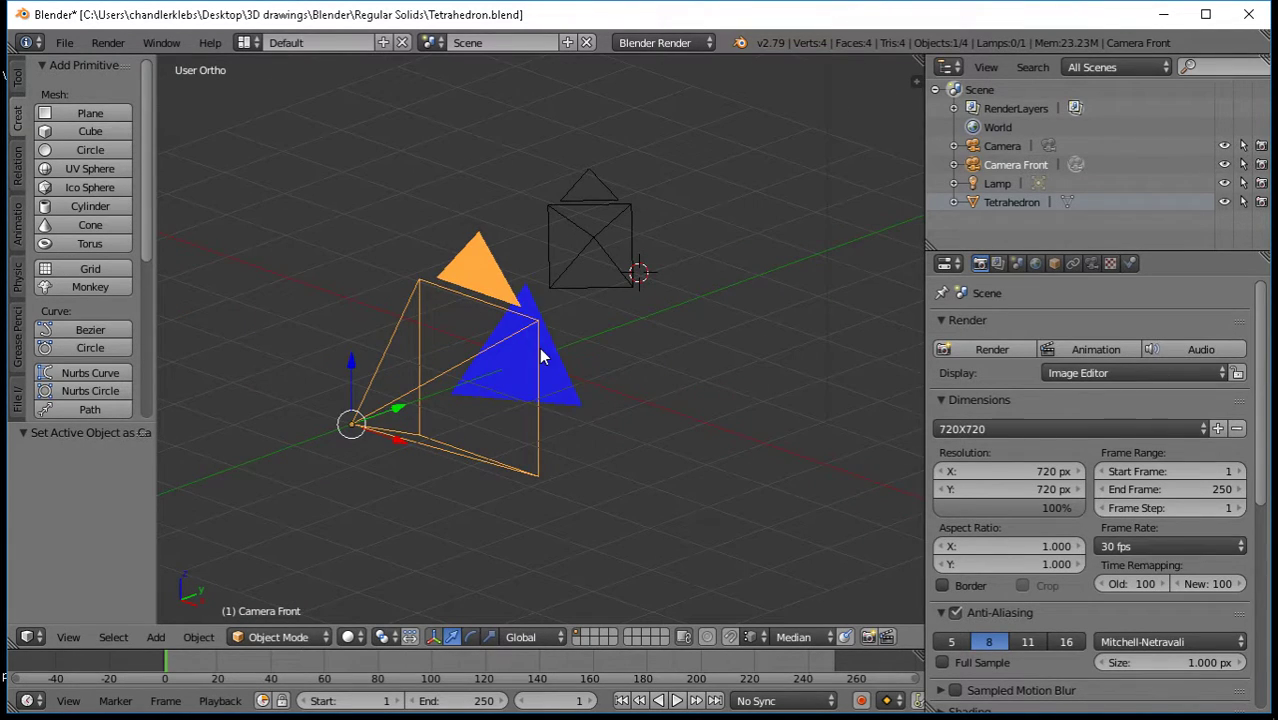
click(108, 42)
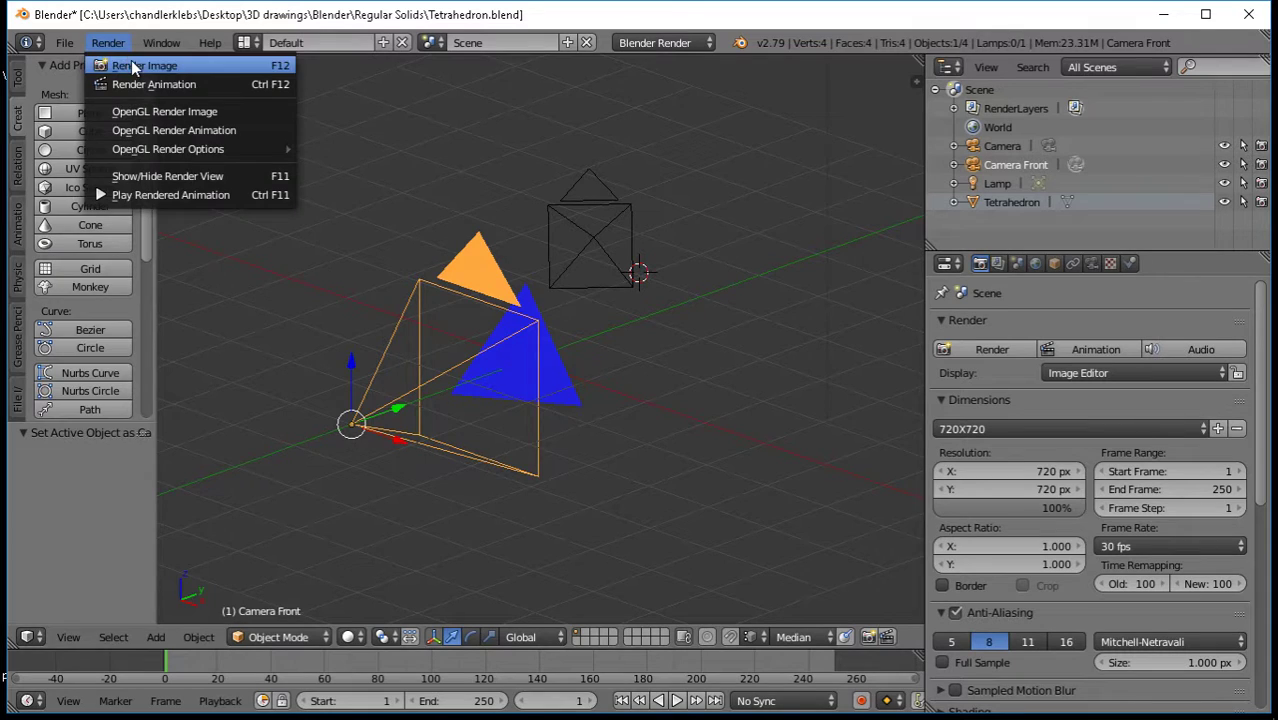
click(136, 67)
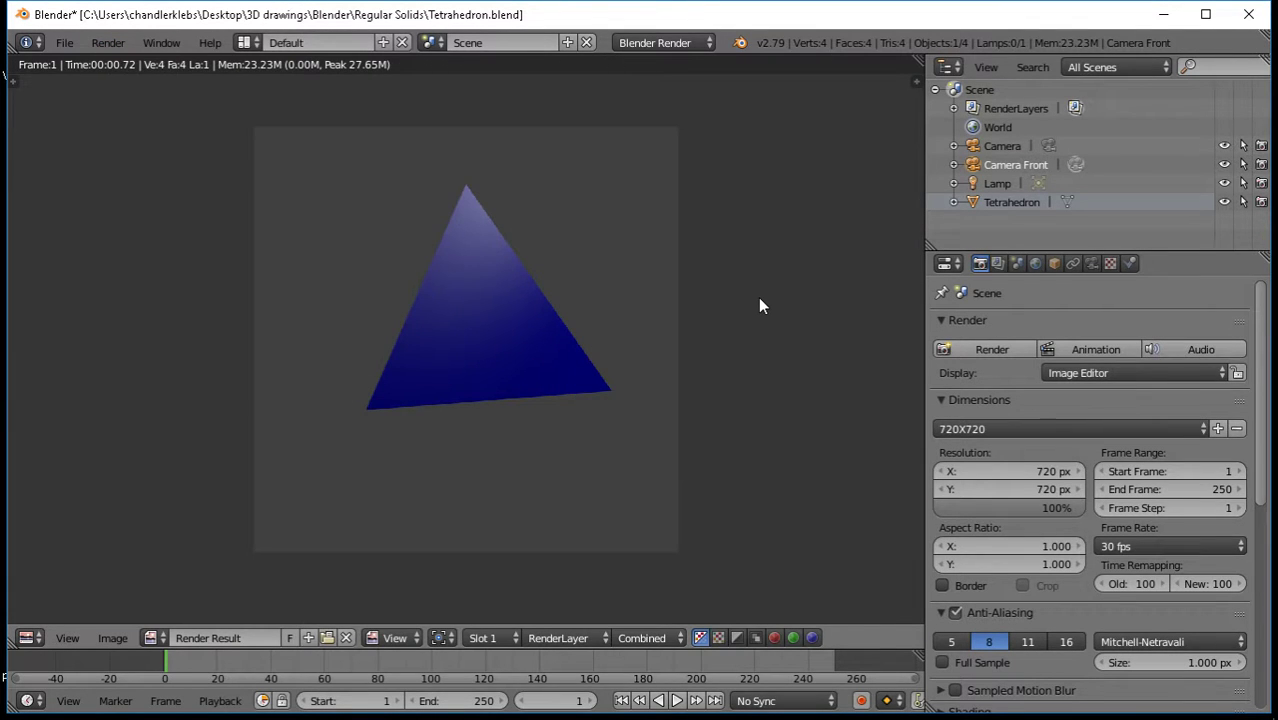
key(Escape)
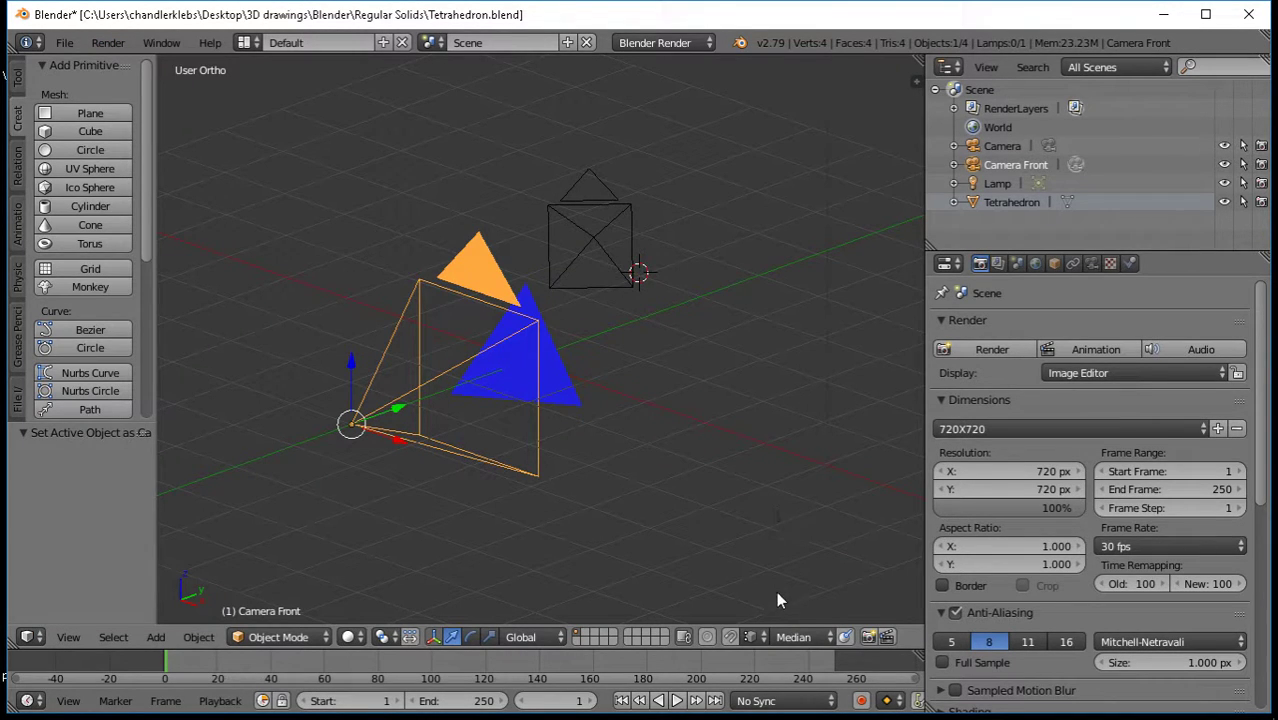
Set the snap element to Increment
click(754, 636)
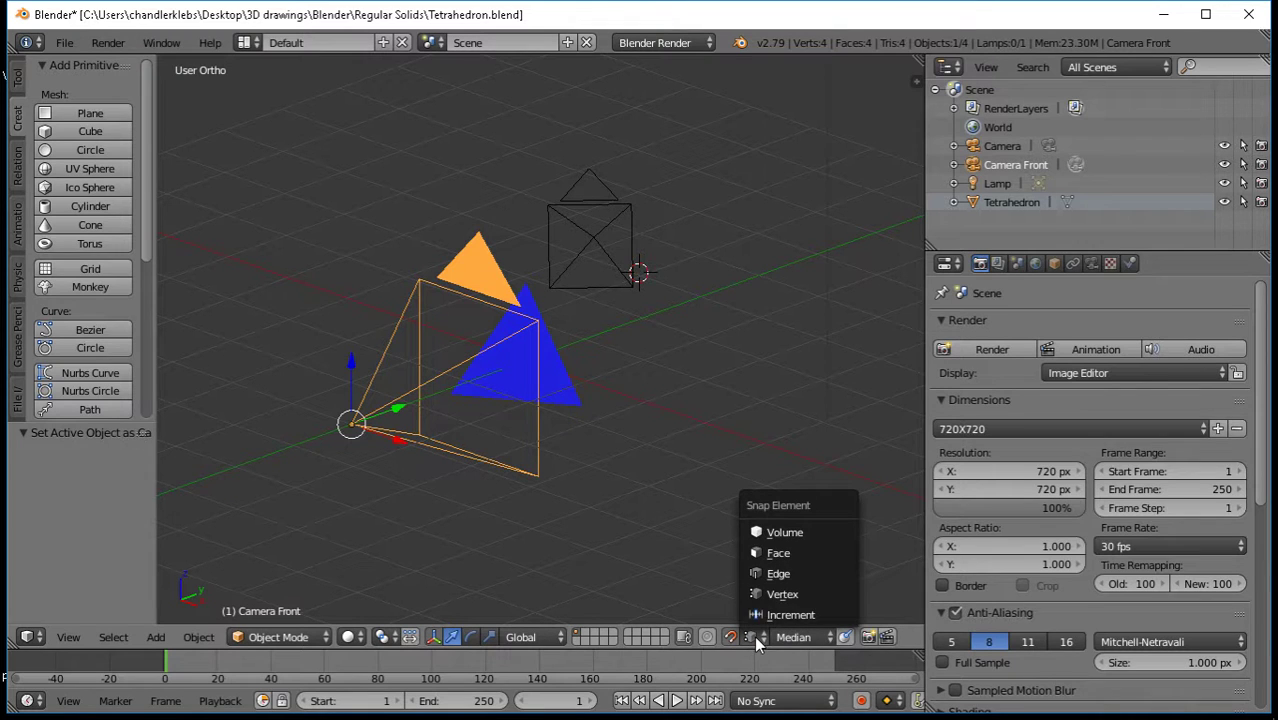
click(766, 616)
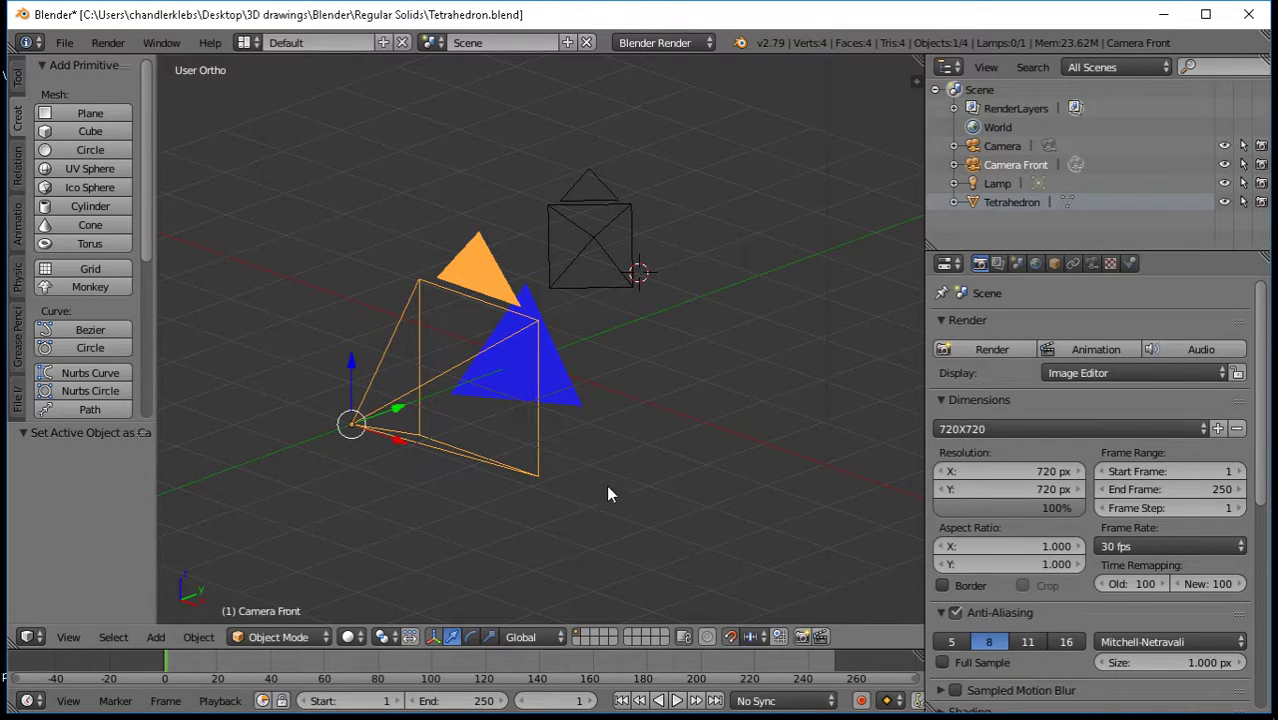
Try moving Camera Front 1 unit along Y toward the tetrahedron, and test the framing with a render
key(g)
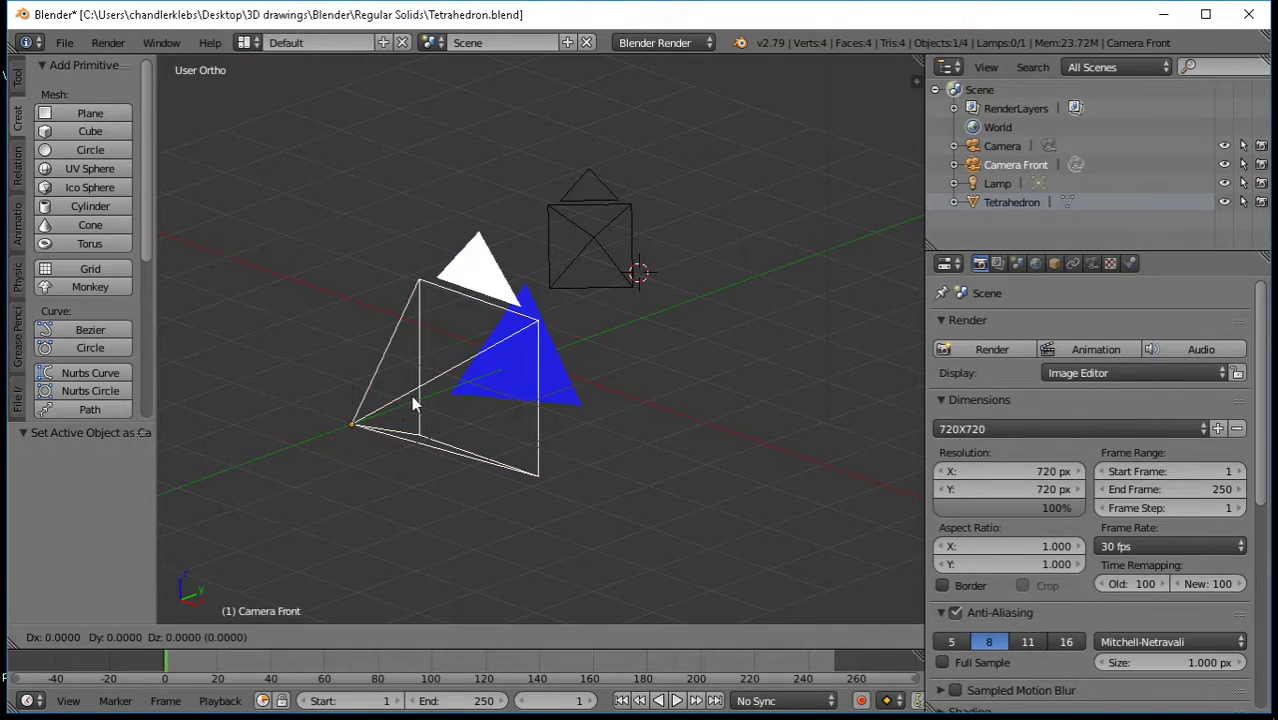
click(433, 393)
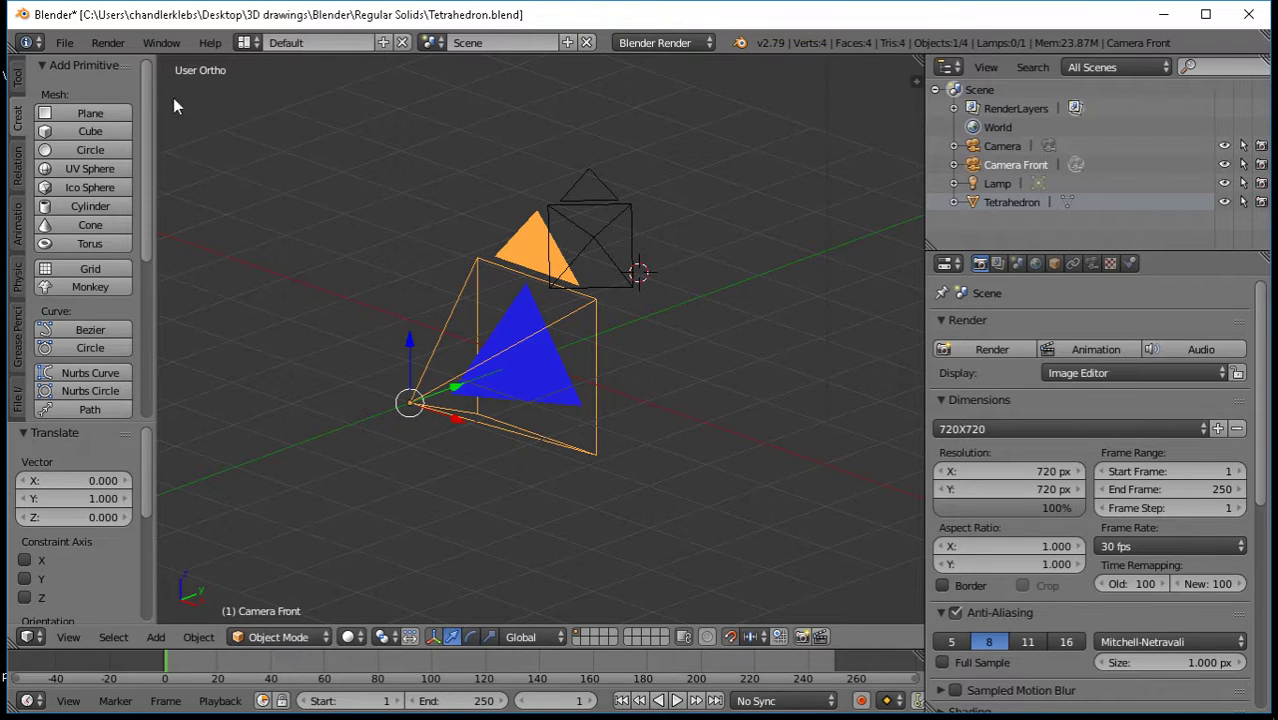
click(108, 42)
click(119, 61)
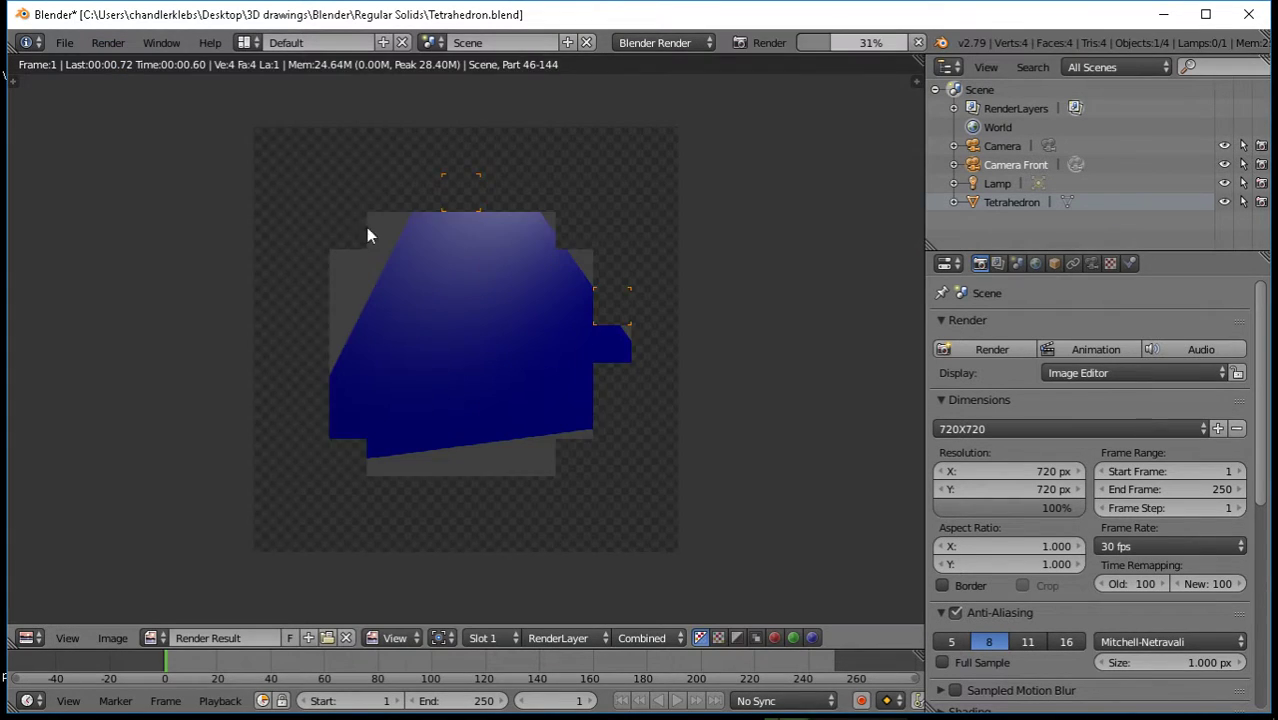
key(Escape)
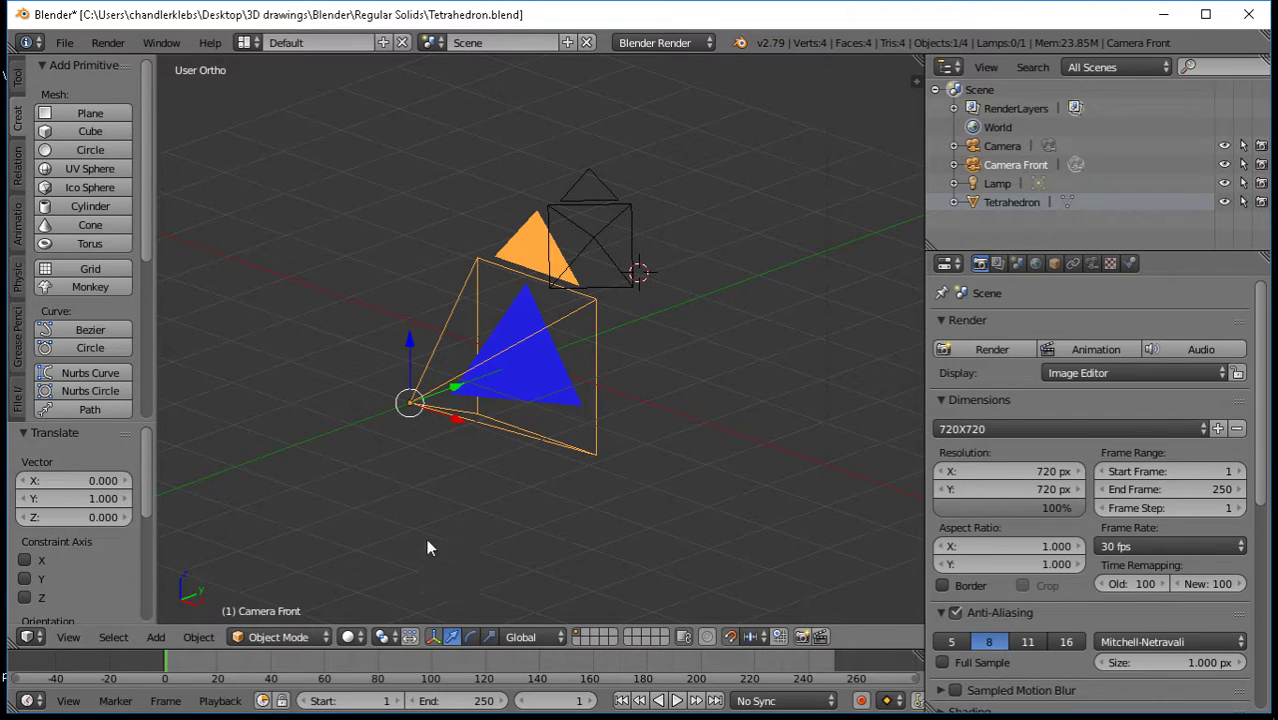
Move Camera Front back by -1 unit along Y and check its placement from the right view
key(g)
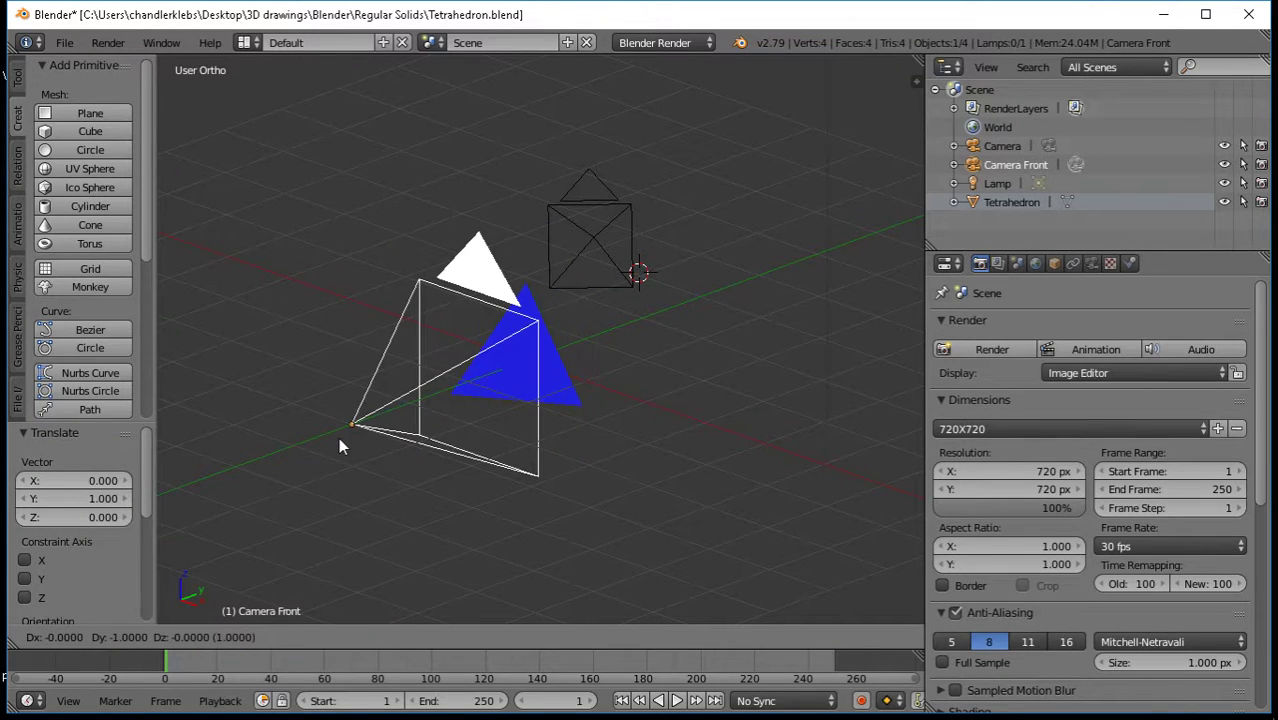
click(338, 437)
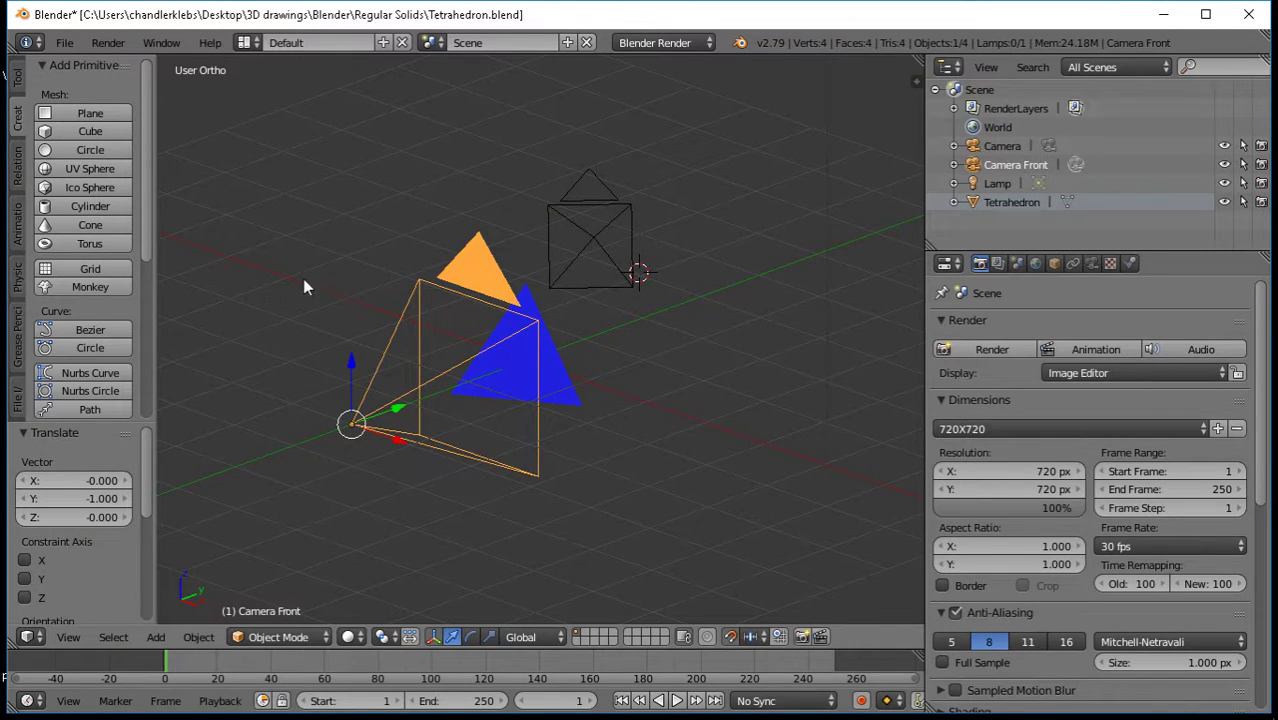
middle_drag(298, 217, 285, 262)
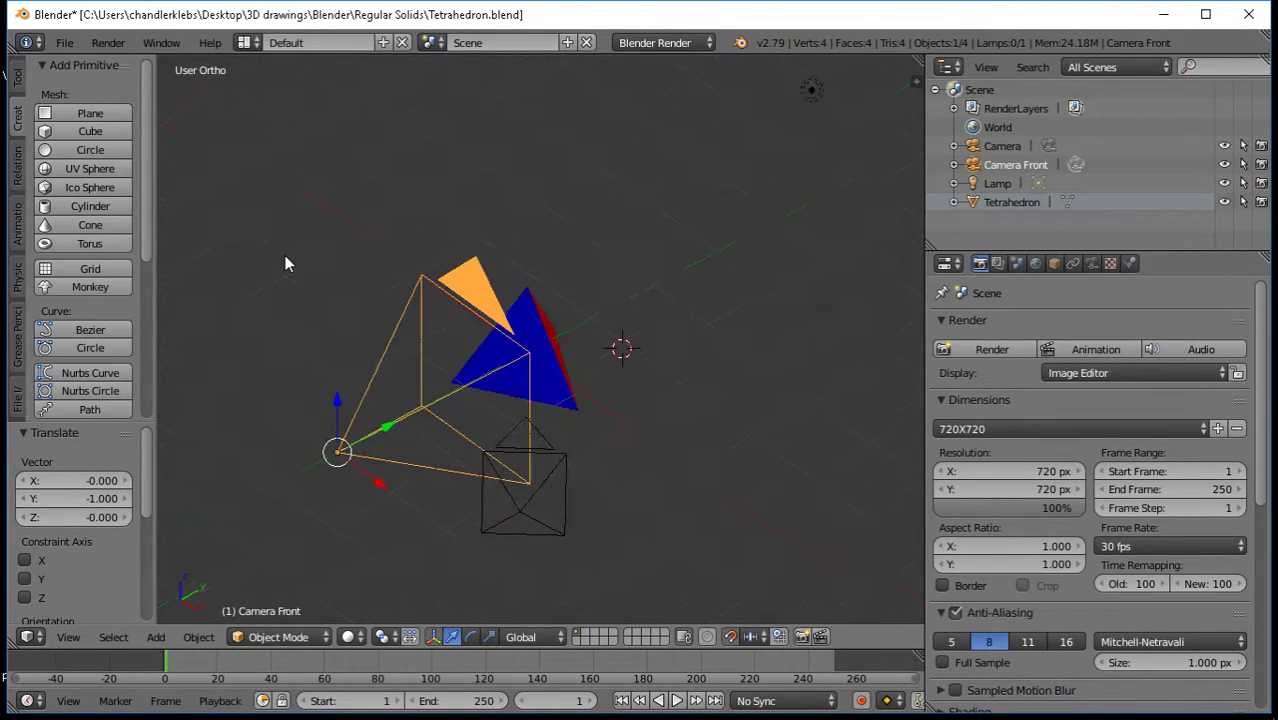
key(KP_3)
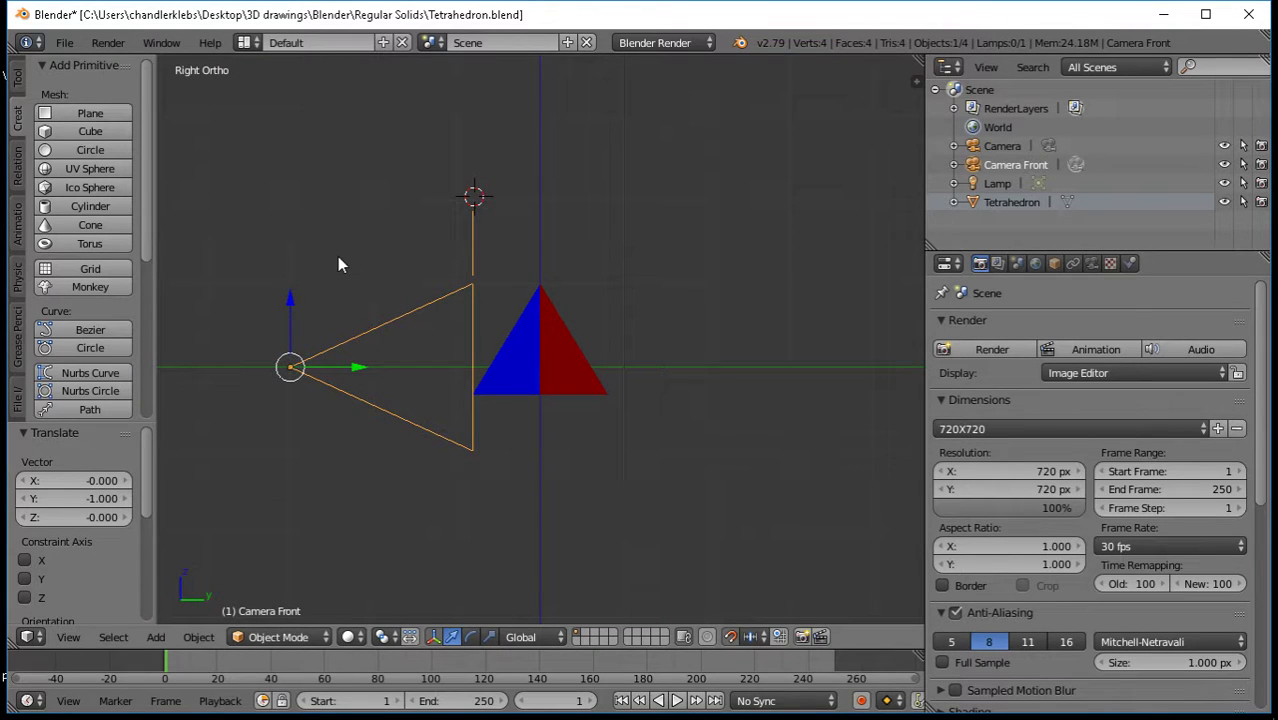
scroll(340, 250, down, 3)
middle_drag(340, 246, 544, 378)
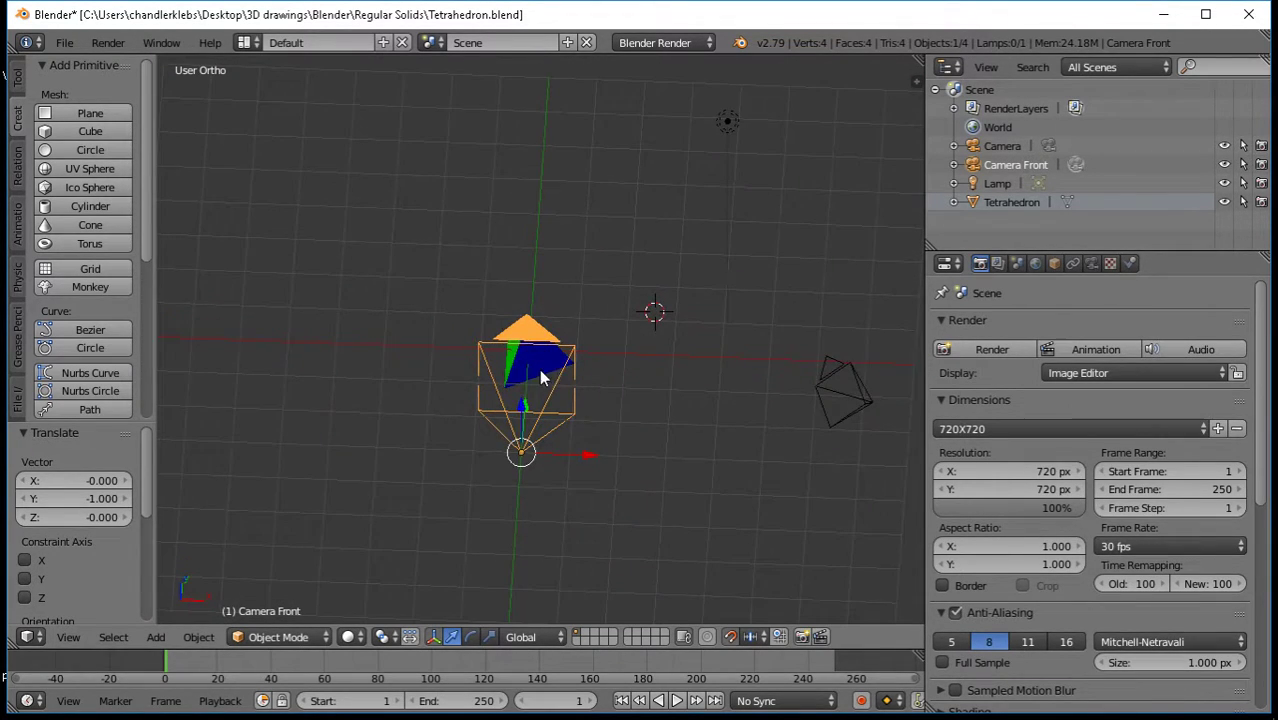
Try duplicating Camera Front with an offset of 3, 2 and 1 units in X, Y and Z, and undo the copy
click(17, 82)
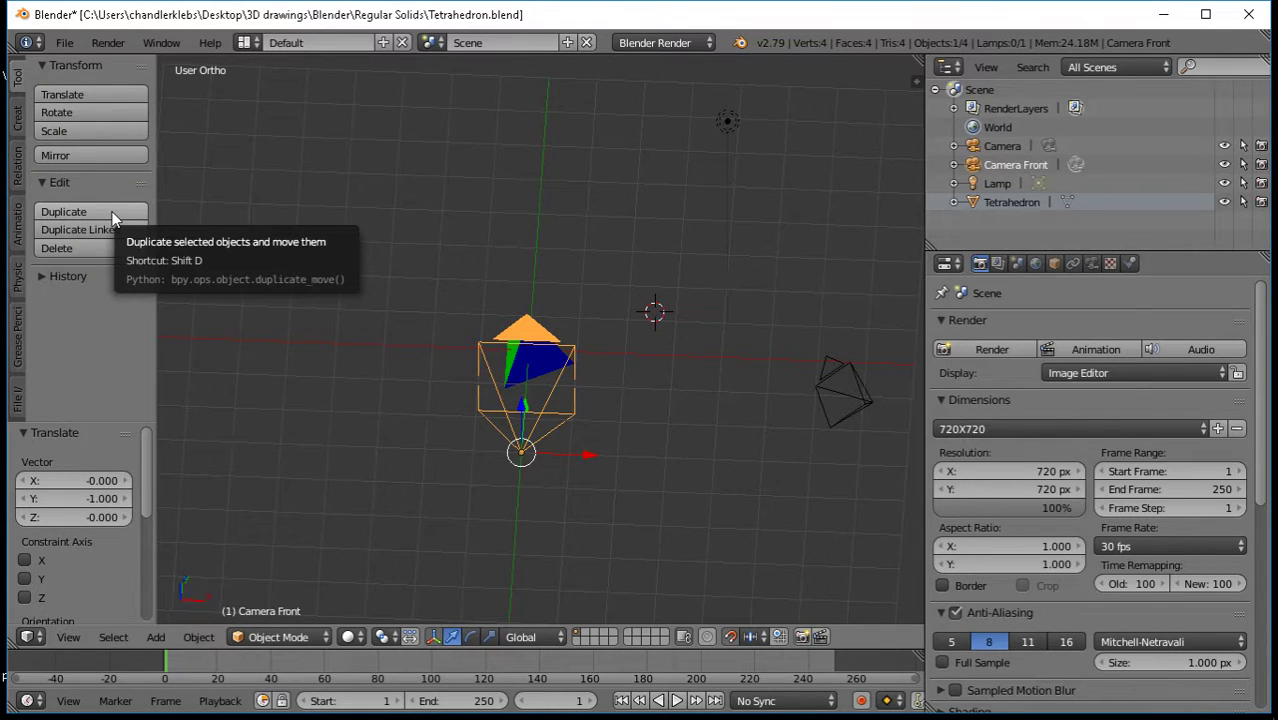
click(112, 213)
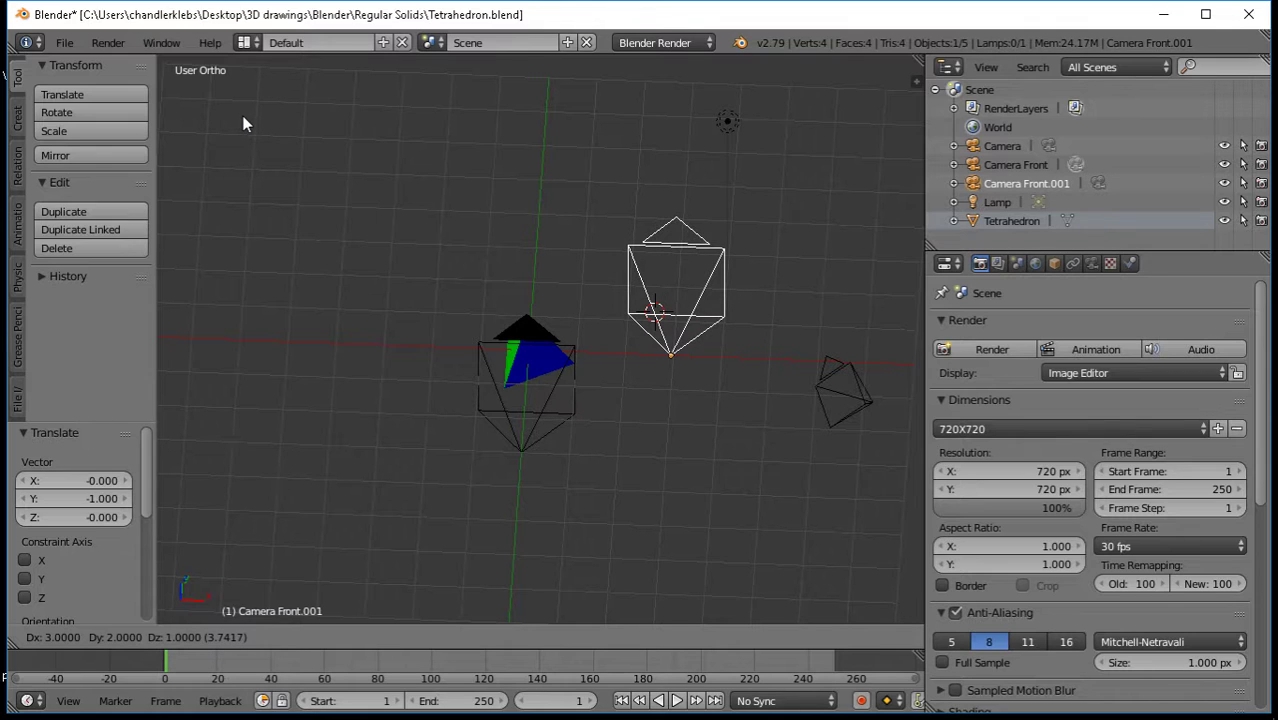
click(245, 124)
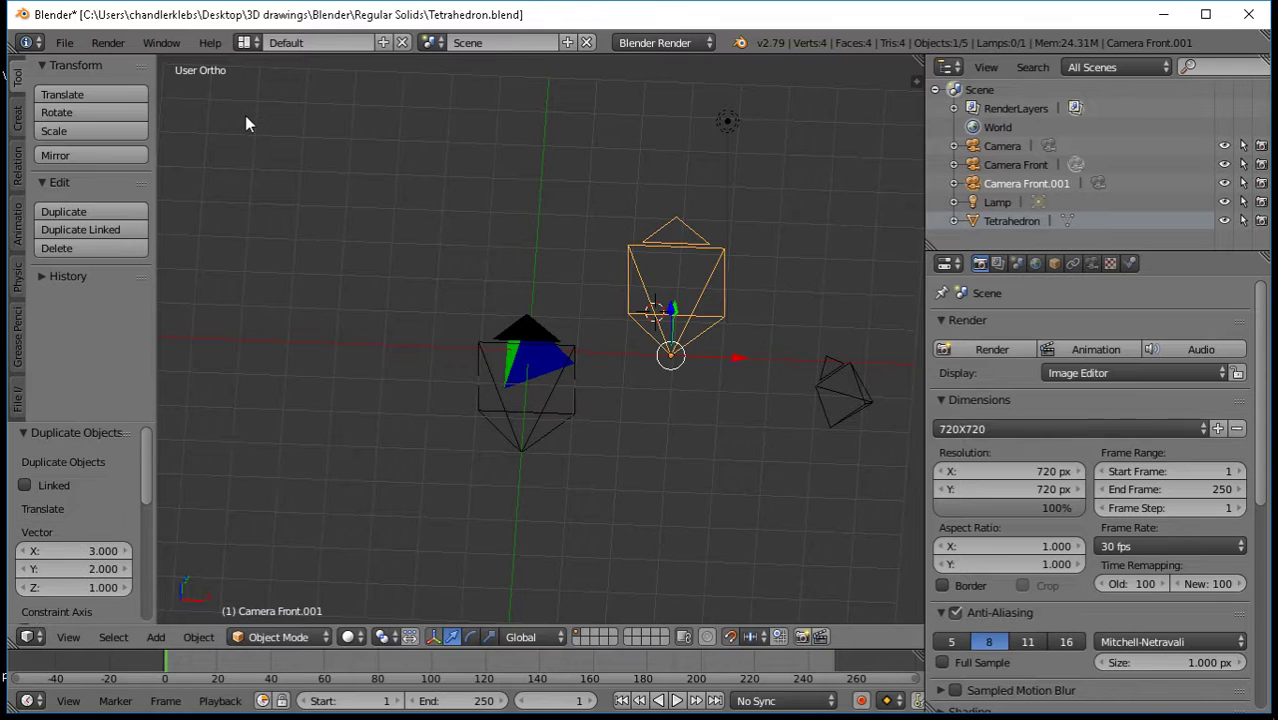
mouse_move(518, 226)
middle_down()
mouse_move(565, 228)
mouse_move(408, 168)
mouse_move(346, 188)
mouse_move(395, 127)
mouse_move(450, 159)
mouse_move(414, 134)
mouse_move(496, 234)
mouse_move(528, 249)
middle_up()
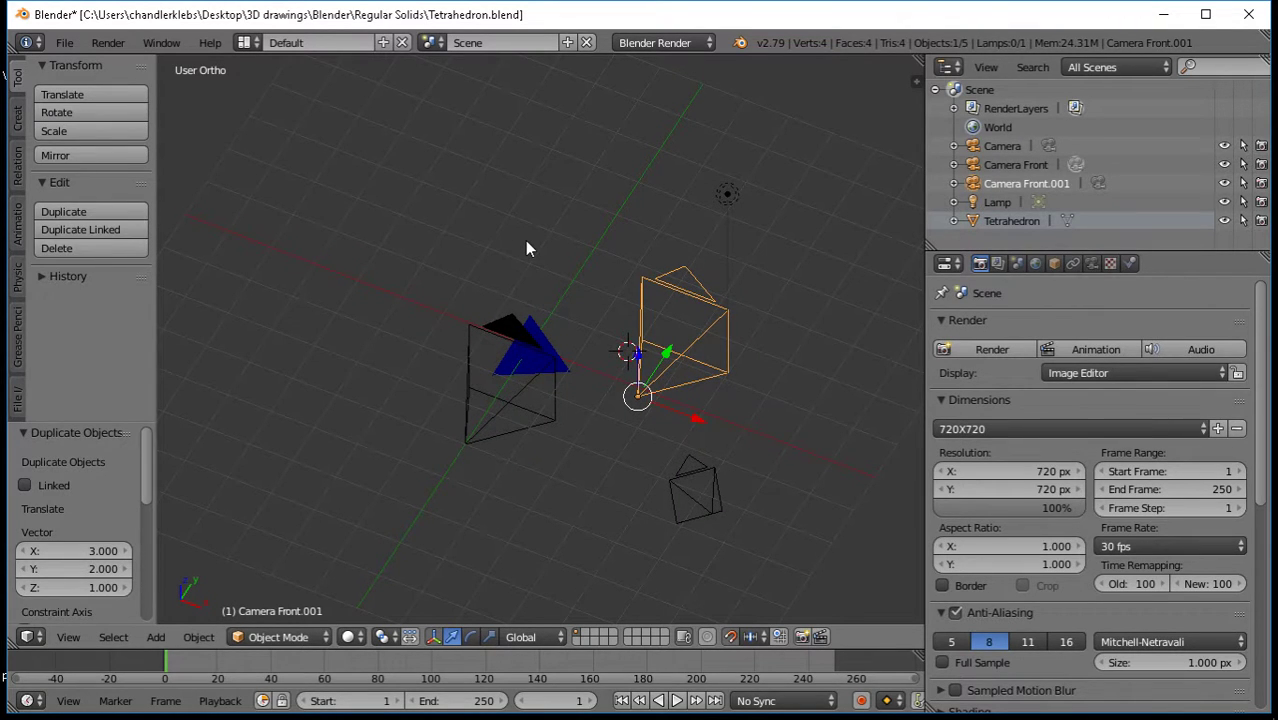
key(ctrl+z)
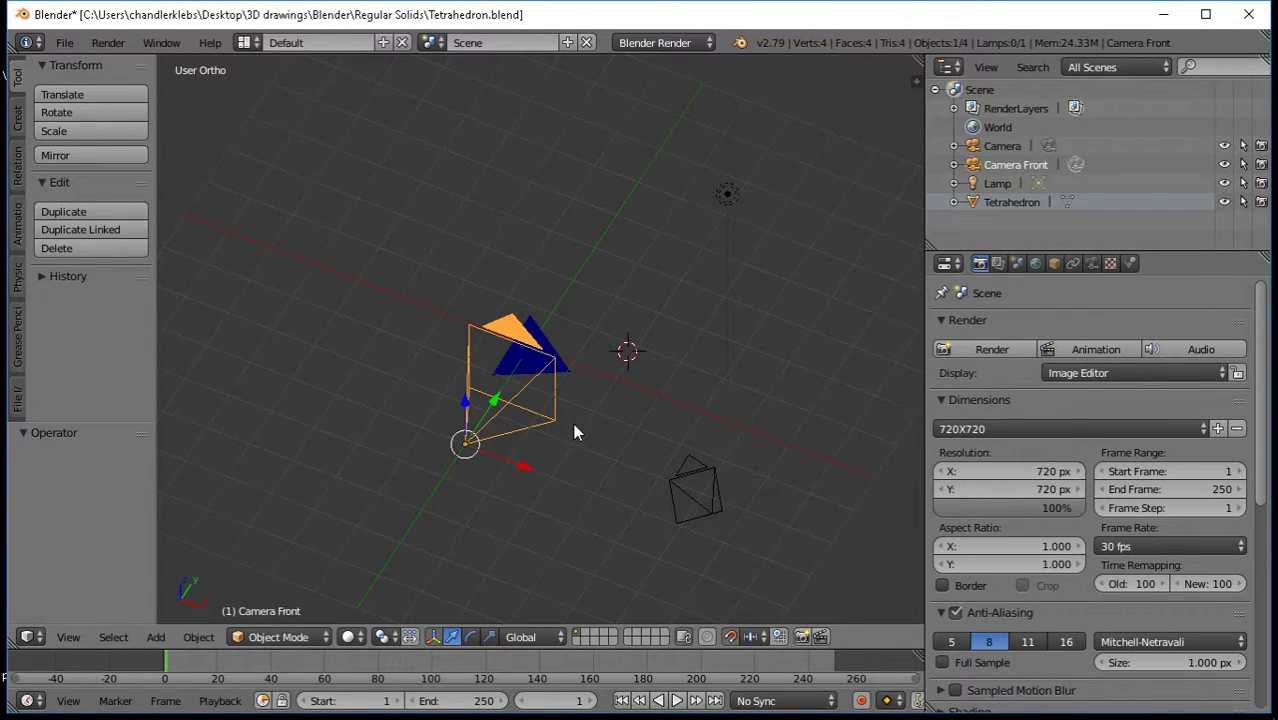
middle_drag(573, 423, 433, 354)
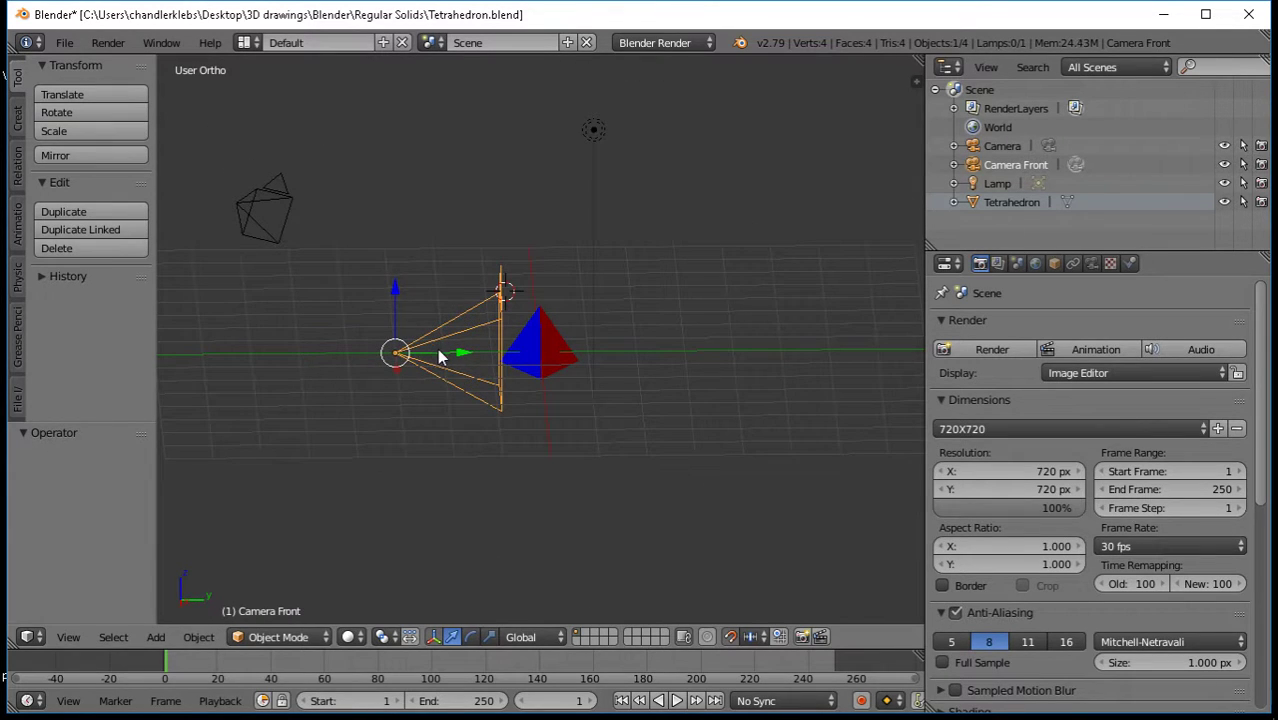
key(g)
key(z)
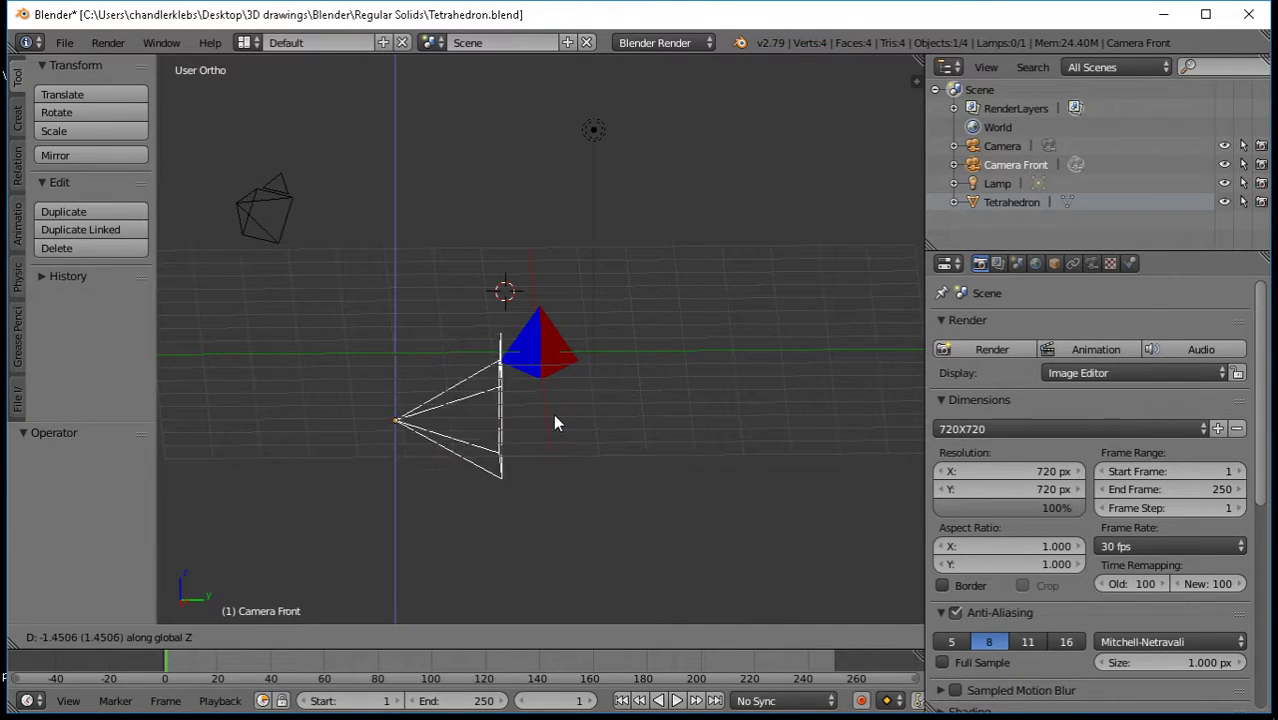
click(502, 349)
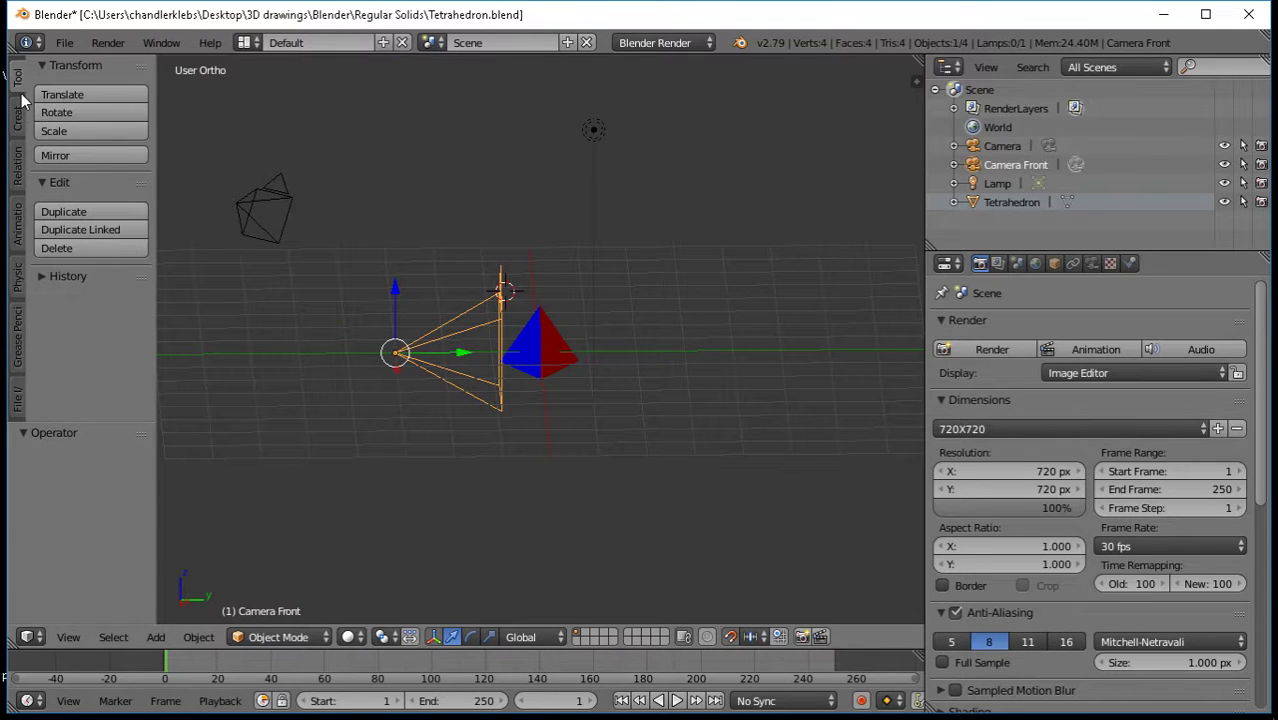
Duplicate Camera Front in place, cancelling the copy's move along Y
click(97, 214)
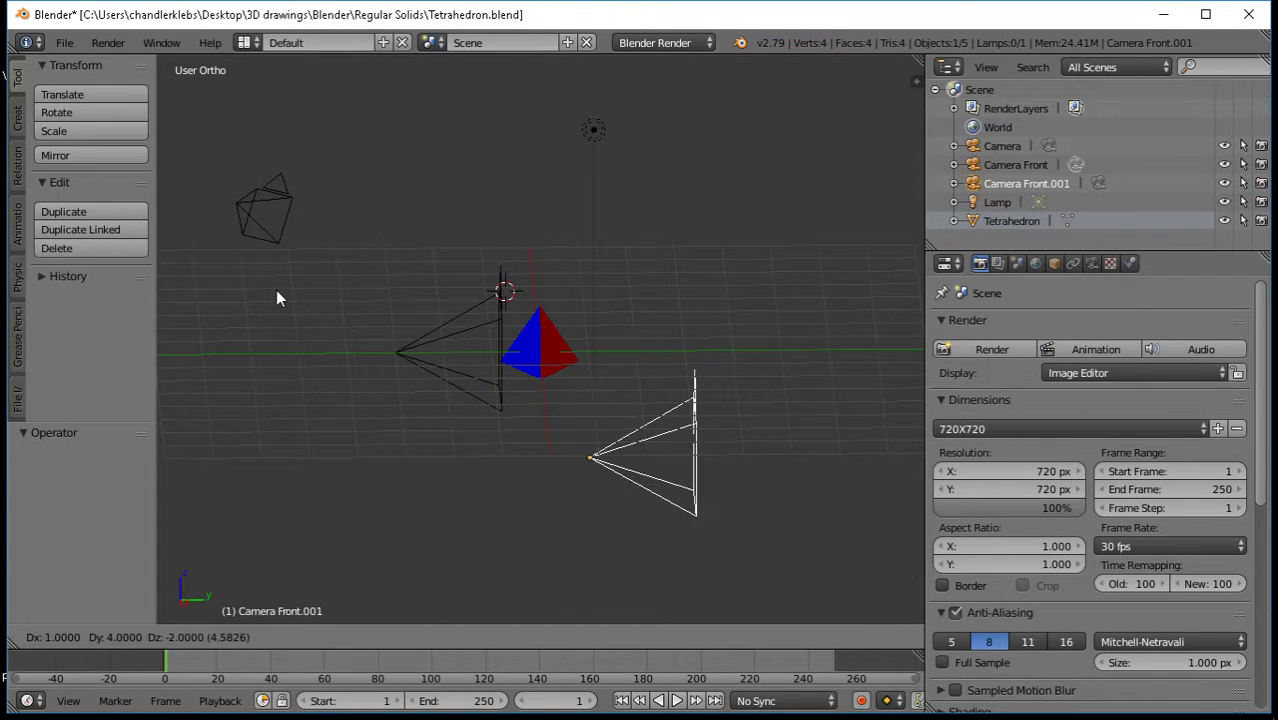
key(y)
key(5)
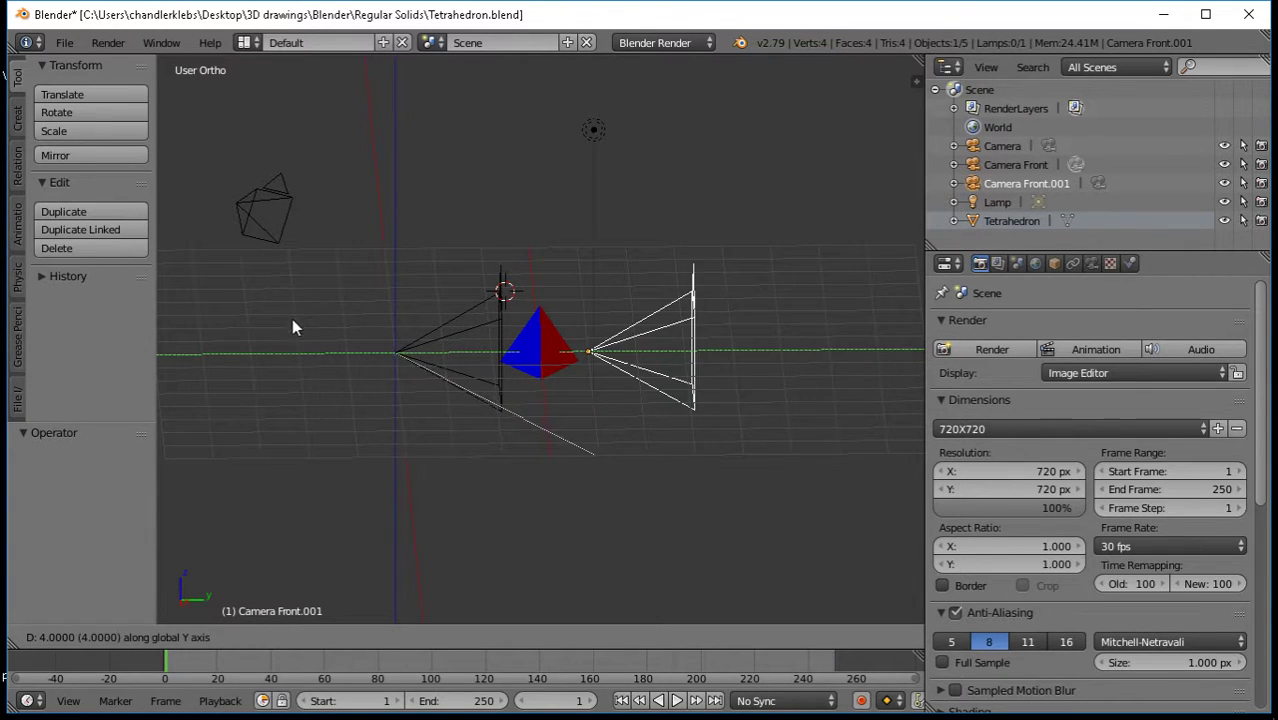
key(BackSpace)
right_click(163, 371)
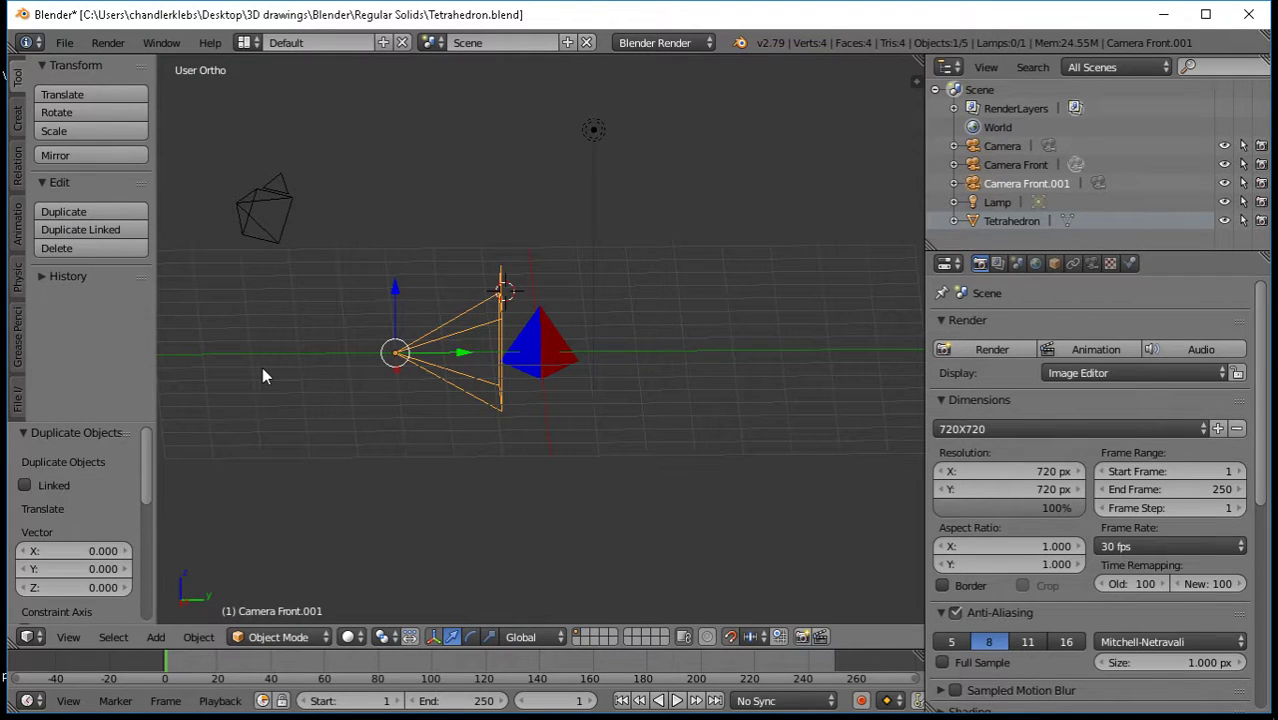
Select the original Camera Front from the two overlapping cameras, cancelling any move made while picking it
middle_drag(262, 376, 437, 386)
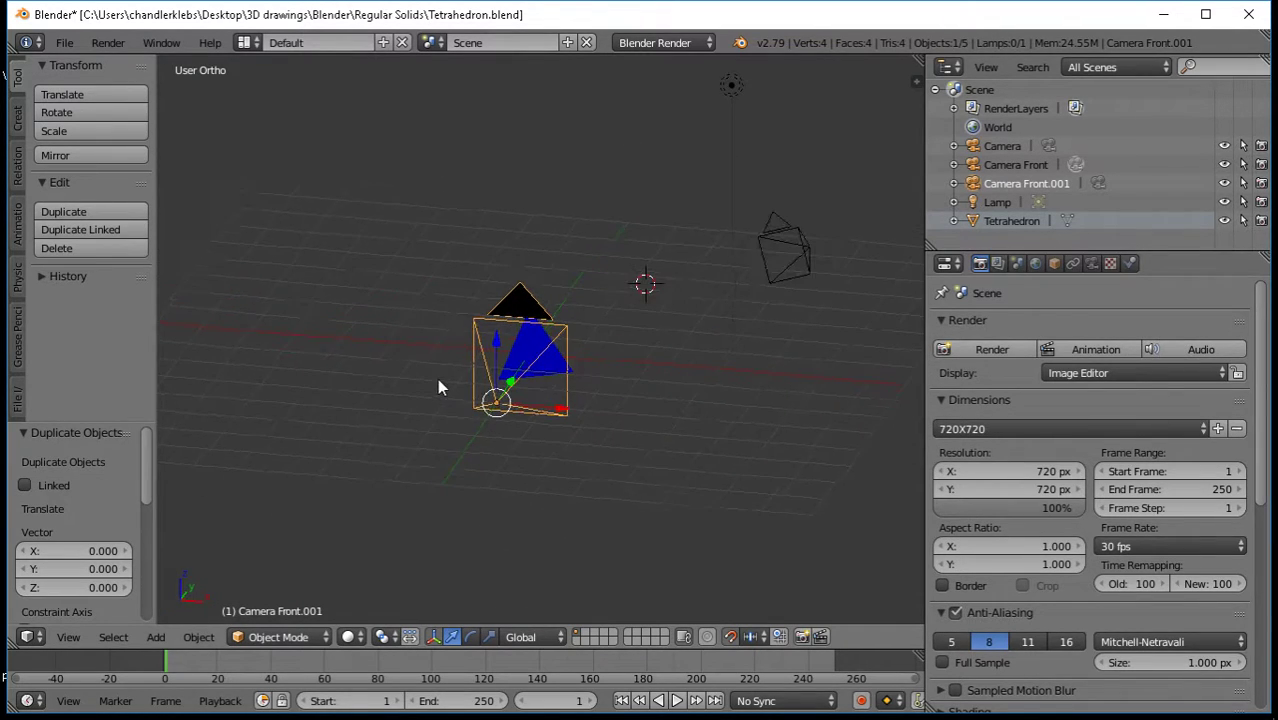
right_drag(497, 378, 640, 410)
right_click(663, 424)
right_click(524, 399)
right_drag(527, 402, 677, 362)
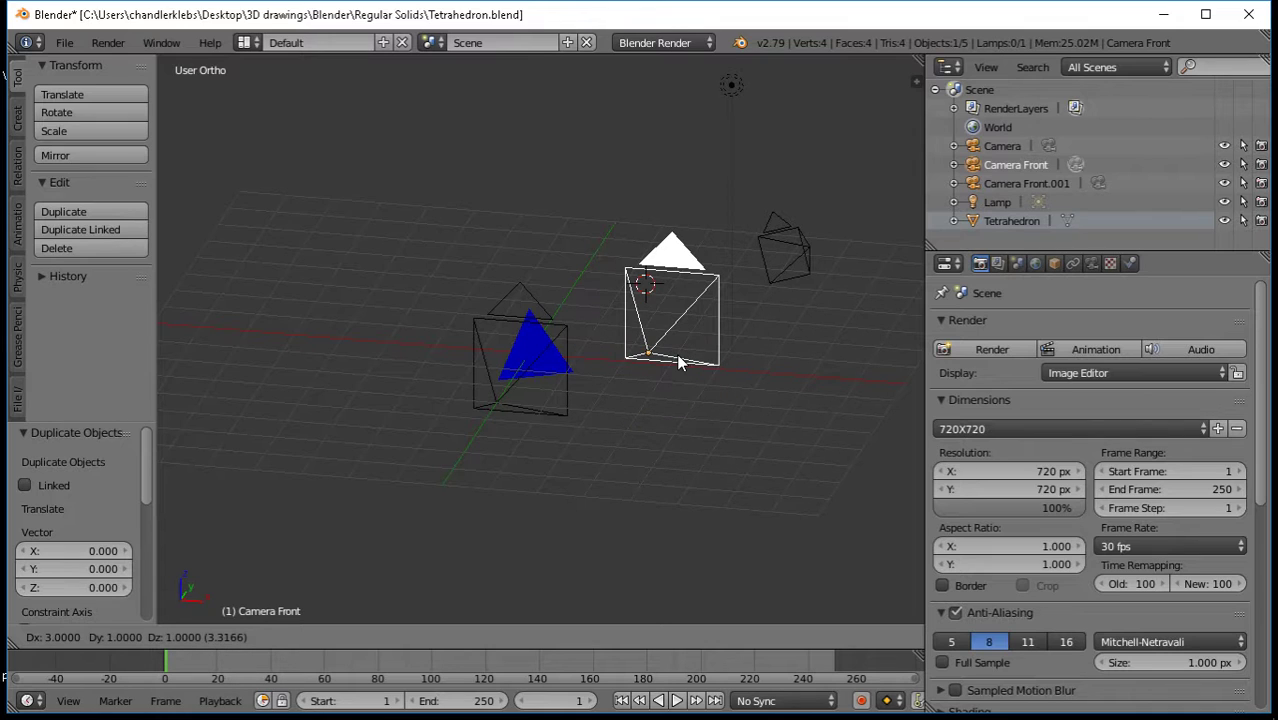
right_click(663, 357)
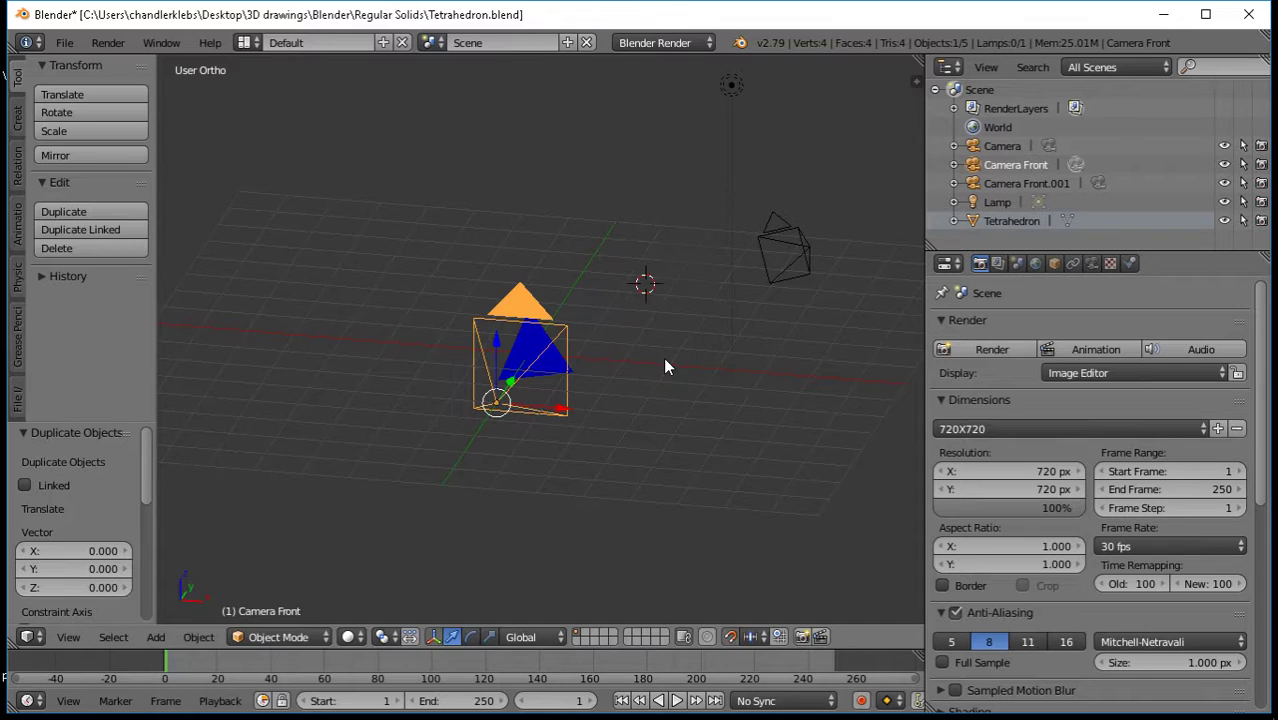
Translate Camera Front 3 units along X, 2 along Y and 1 along Z
middle_drag(685, 372, 660, 430)
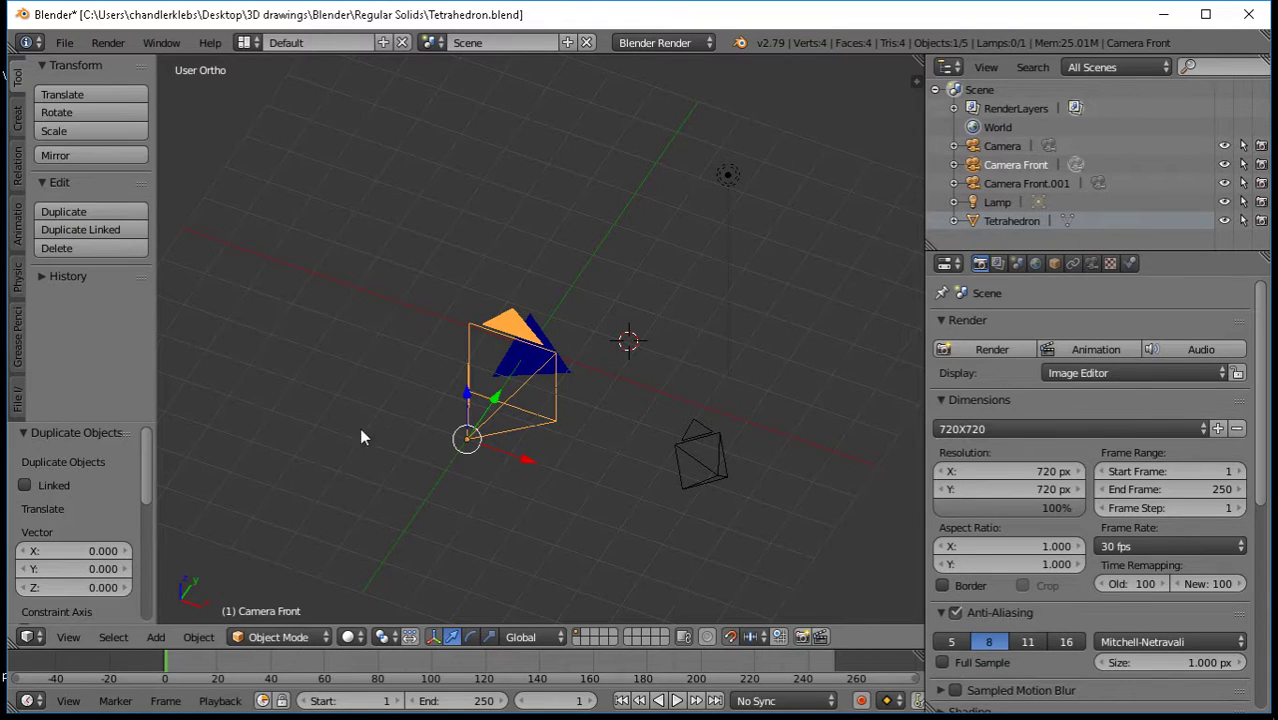
click(68, 96)
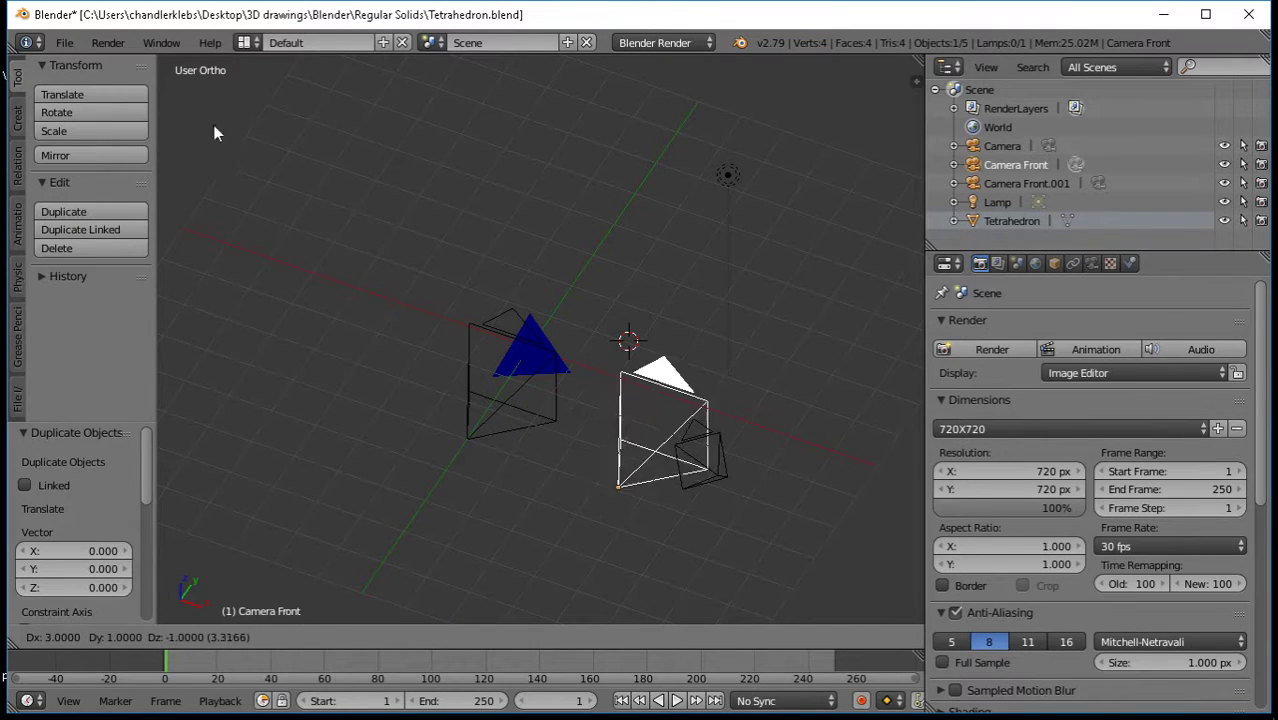
text(17)
key(Return)
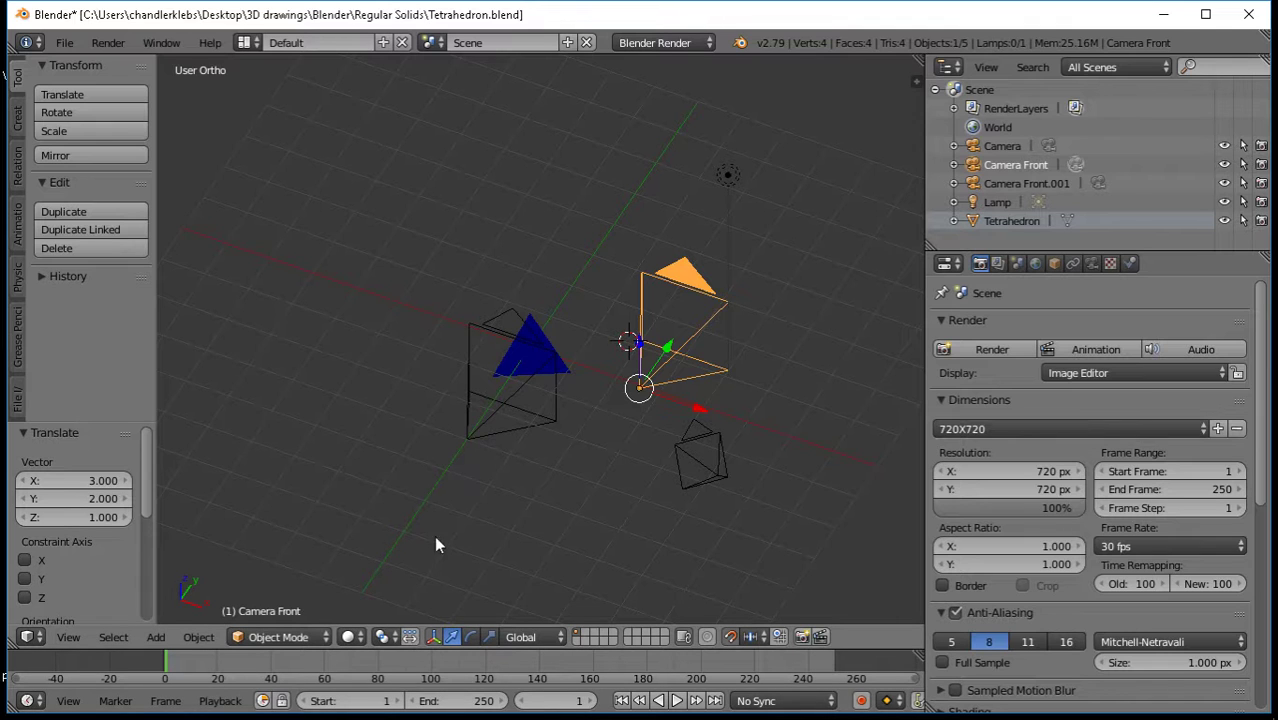
Set the Y value of Camera Front's translation to 0
middle_drag(508, 541, 328, 483)
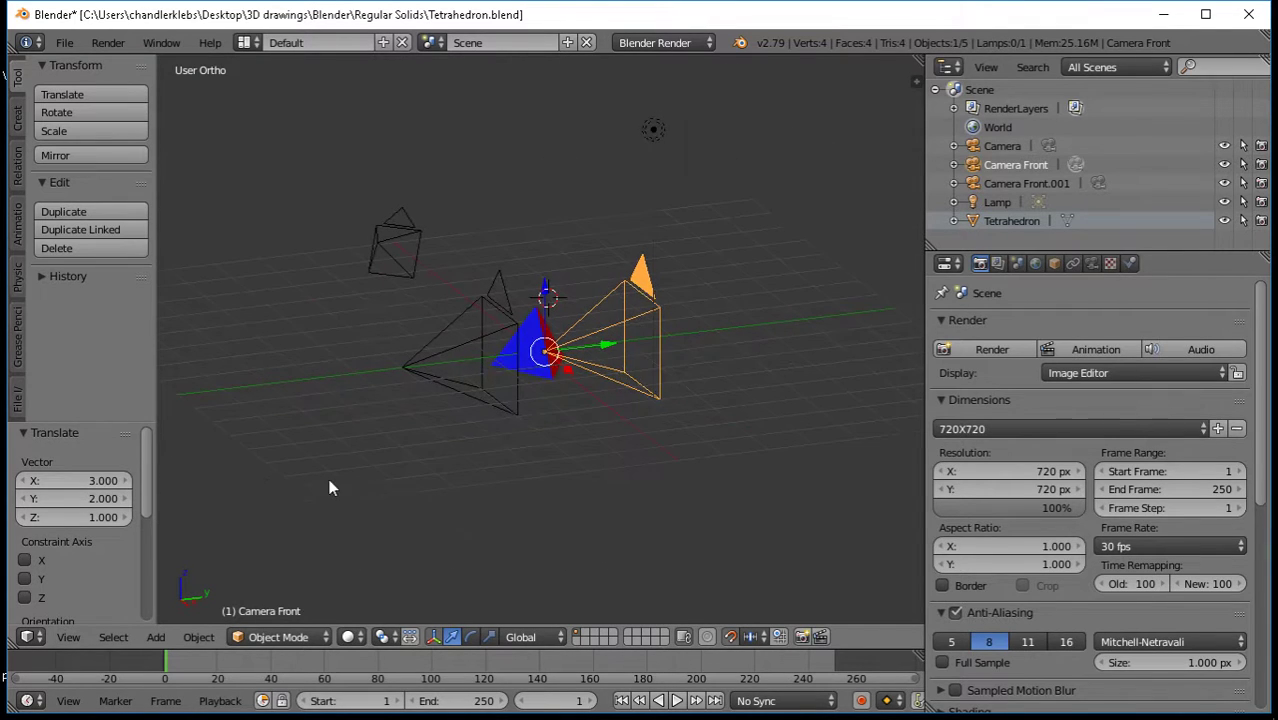
click(96, 498)
text(0)
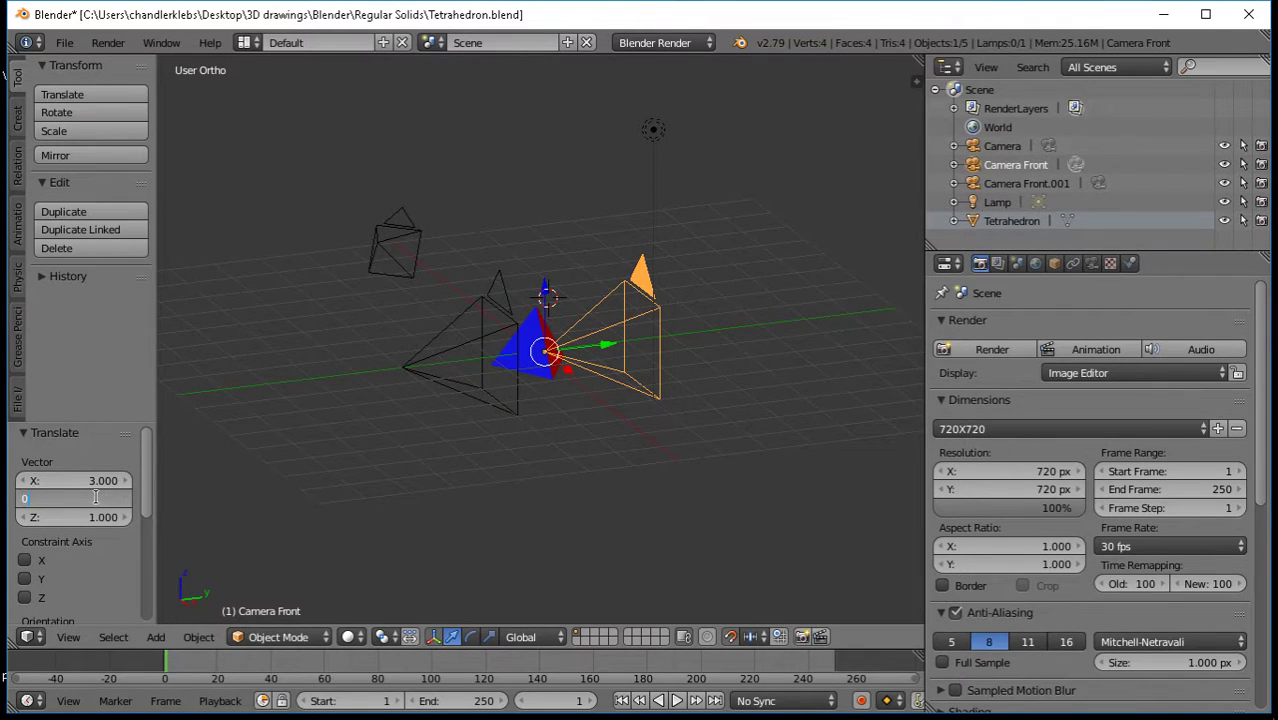
key(Return)
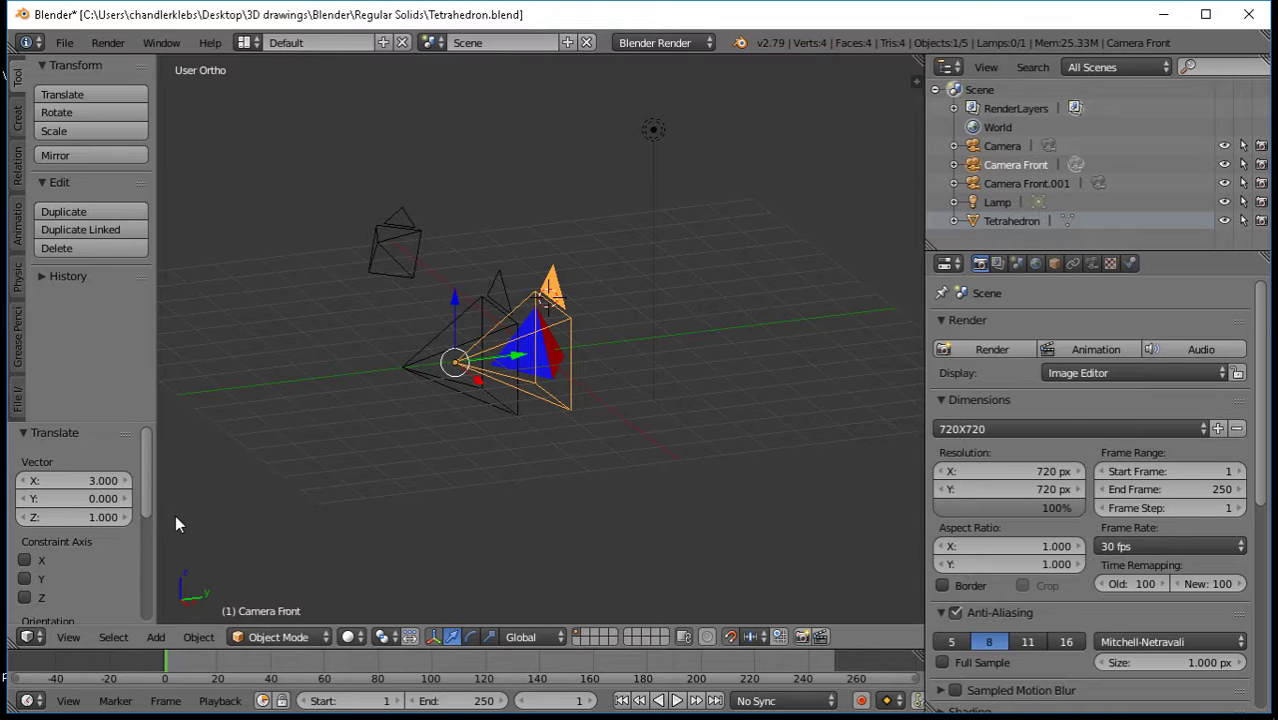
Set the Y value of Camera Front's translation to 3
middle_drag(253, 504, 405, 494)
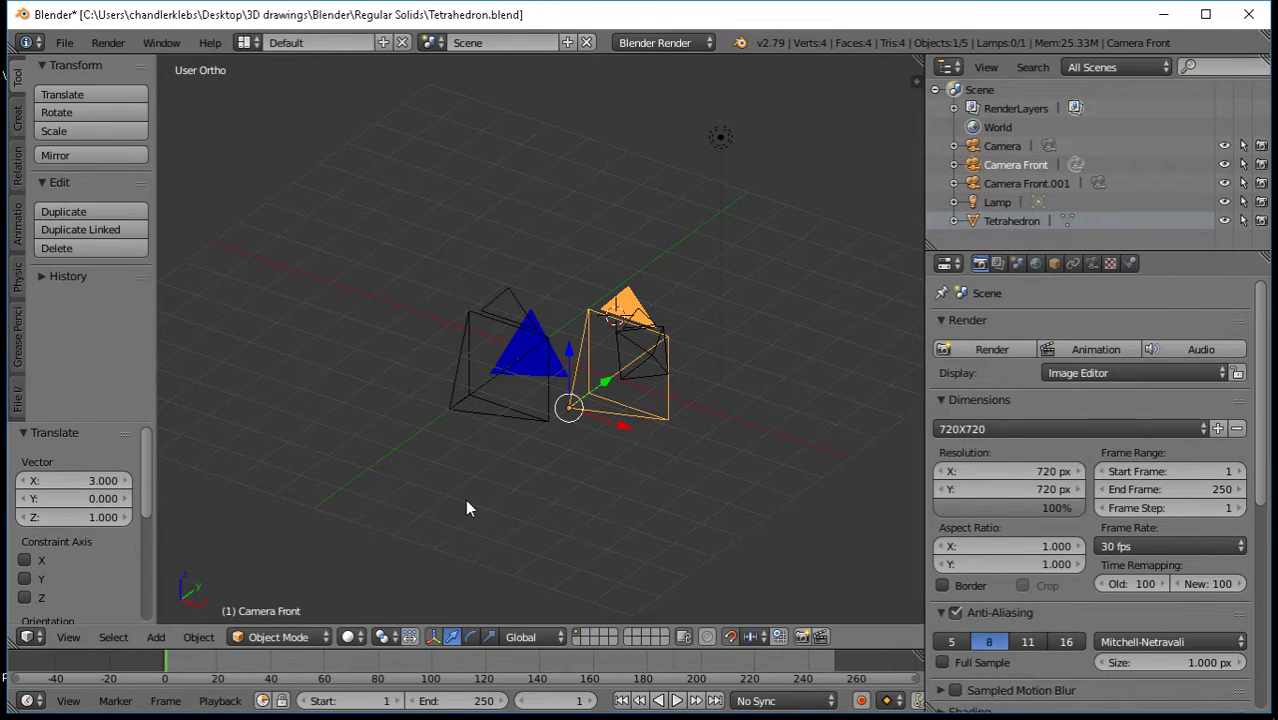
middle_drag(465, 508, 385, 503)
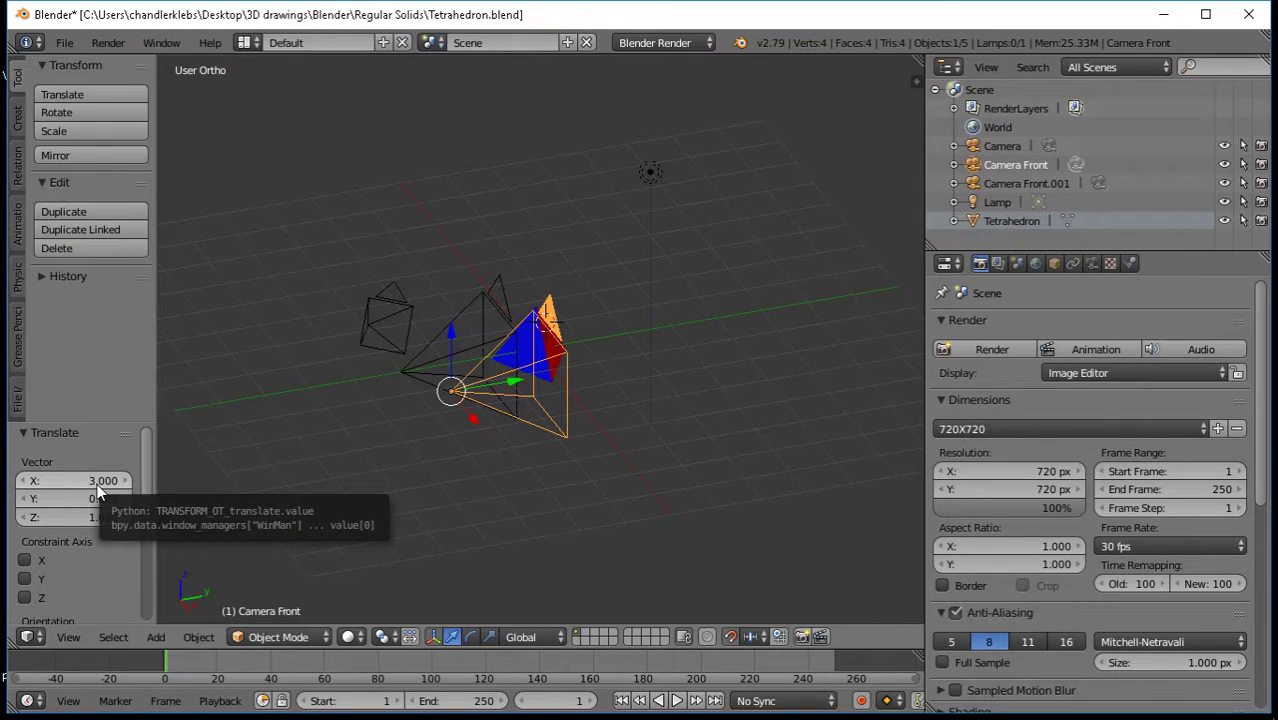
click(125, 500)
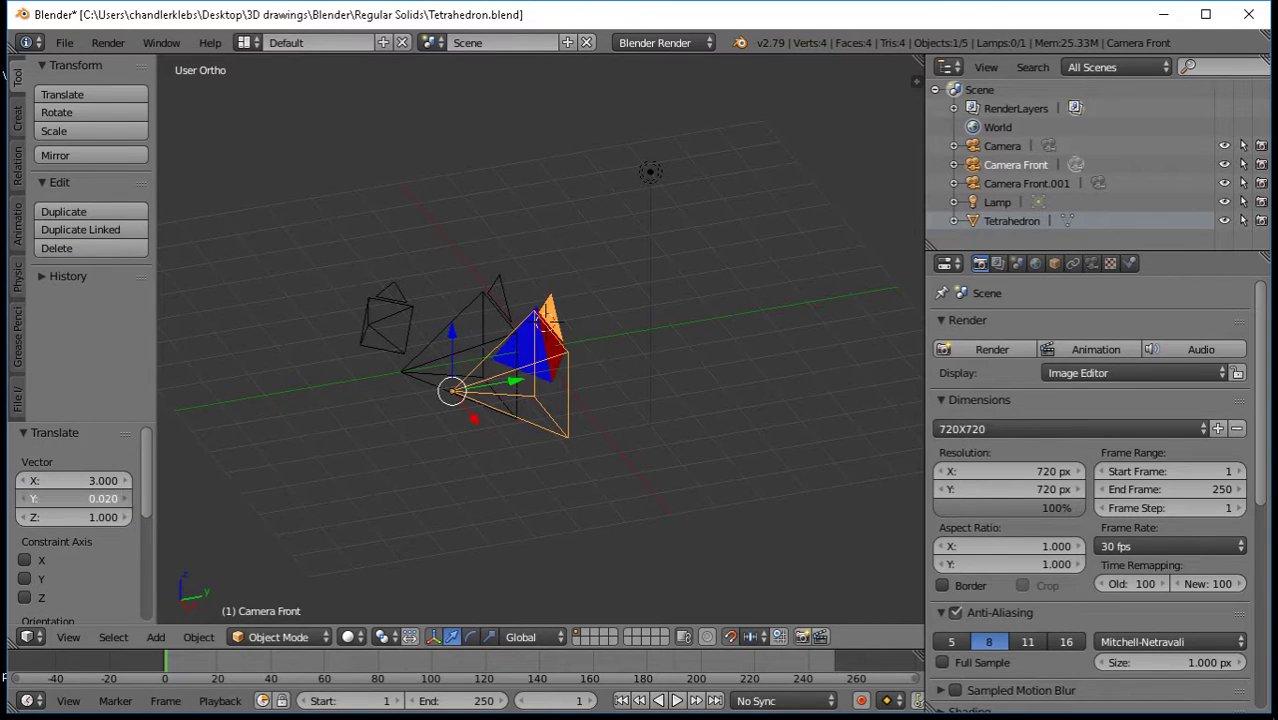
click(104, 499)
text(3)
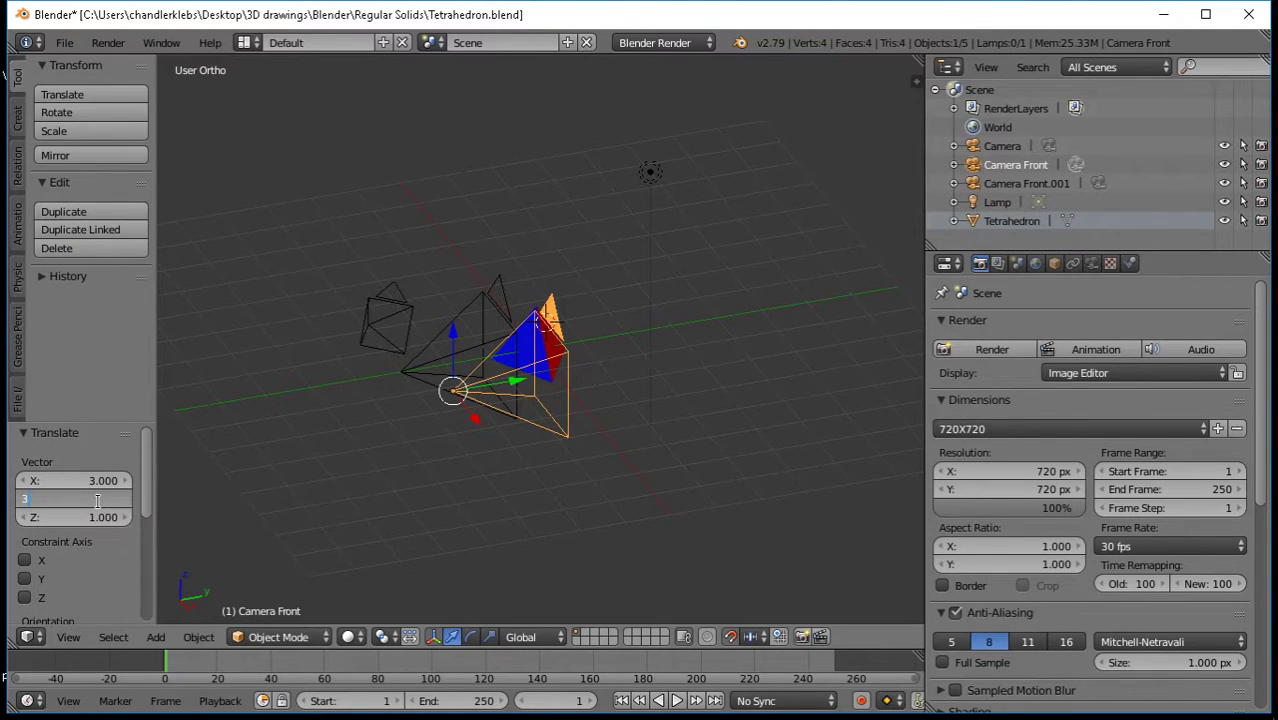
key(Return)
Set the Z value of Camera Front's translation to 2
mouse_move(534, 484)
middle_down()
mouse_move(526, 438)
mouse_move(473, 443)
mouse_move(522, 467)
middle_up()
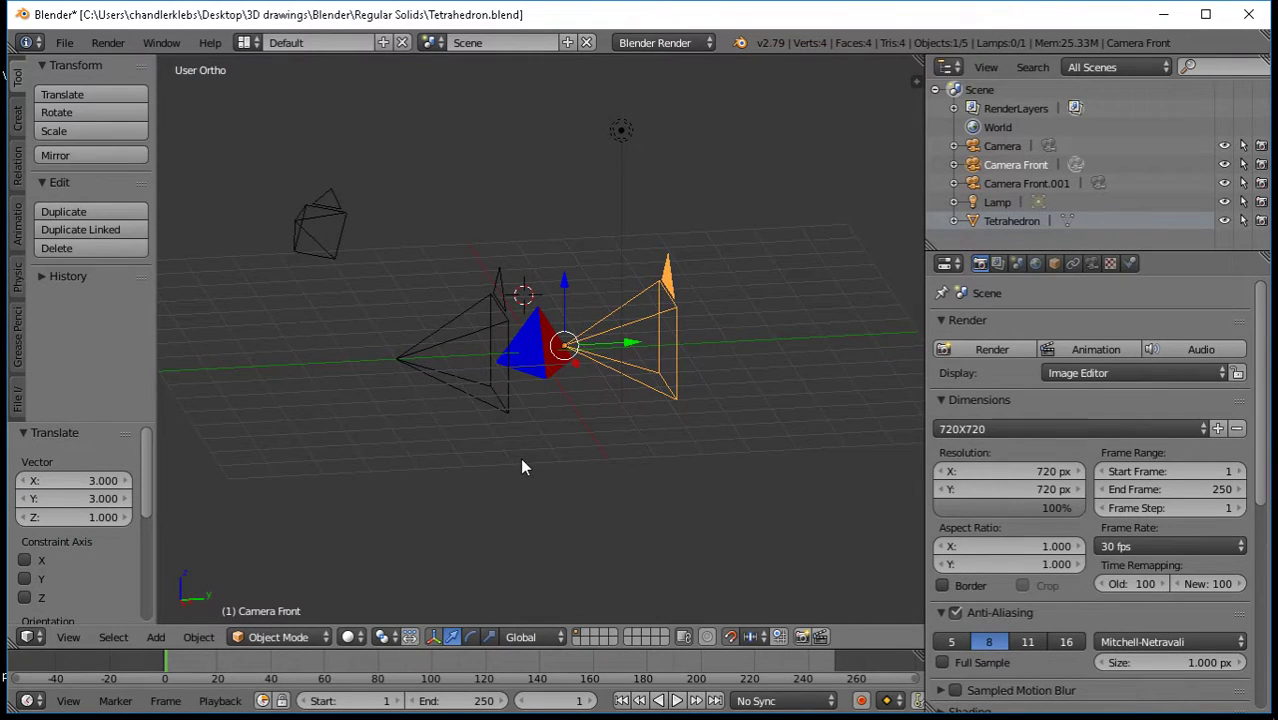
click(99, 518)
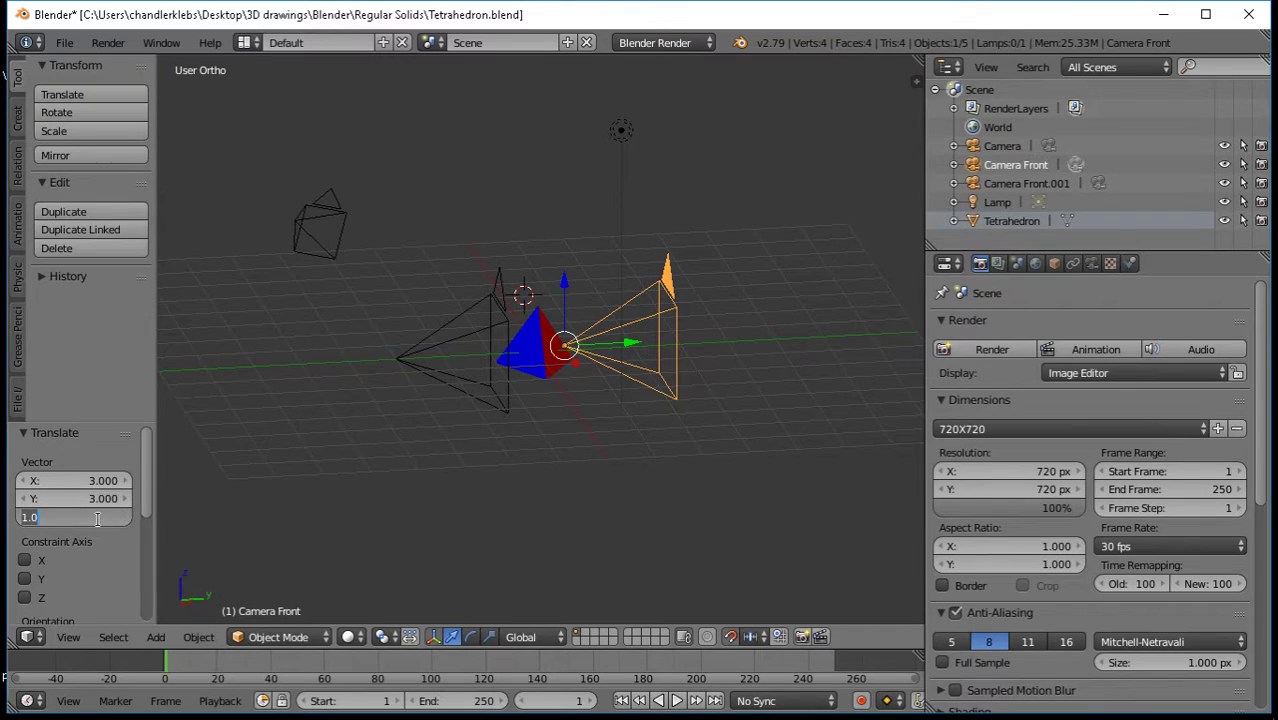
text(2)
key(Return)
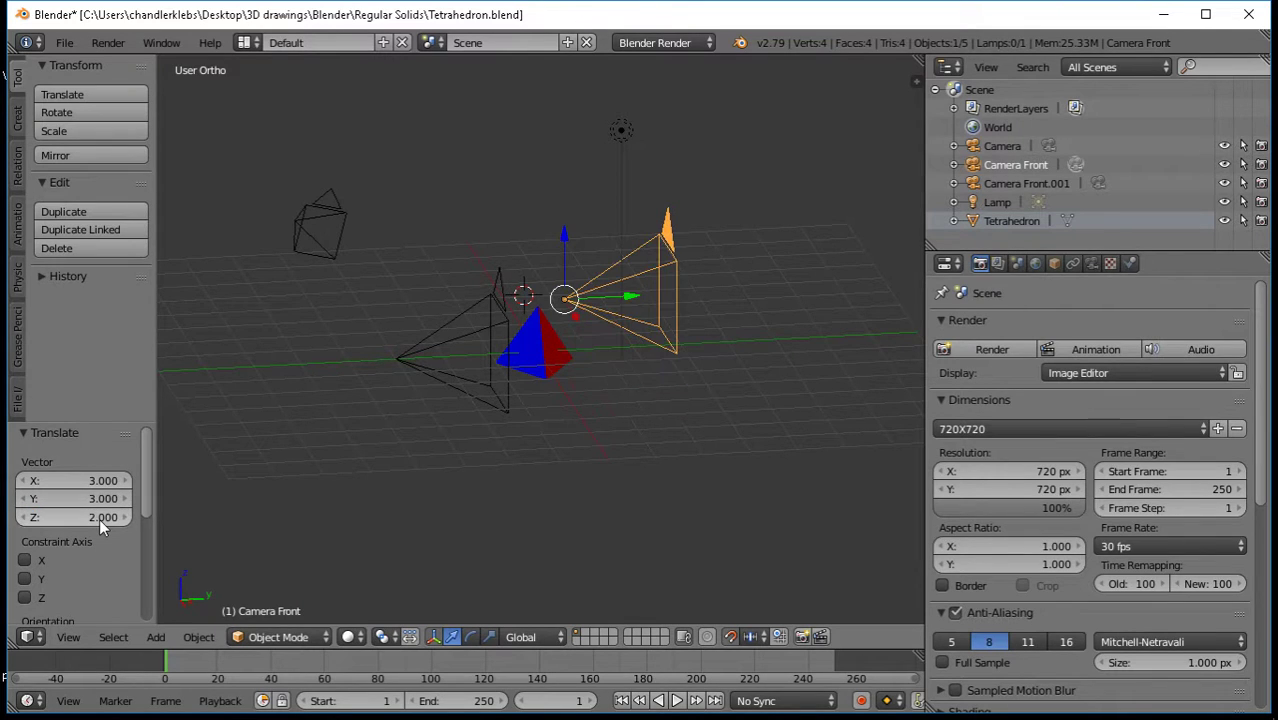
Set the Z value of Camera Front's translation to 0
click(104, 521)
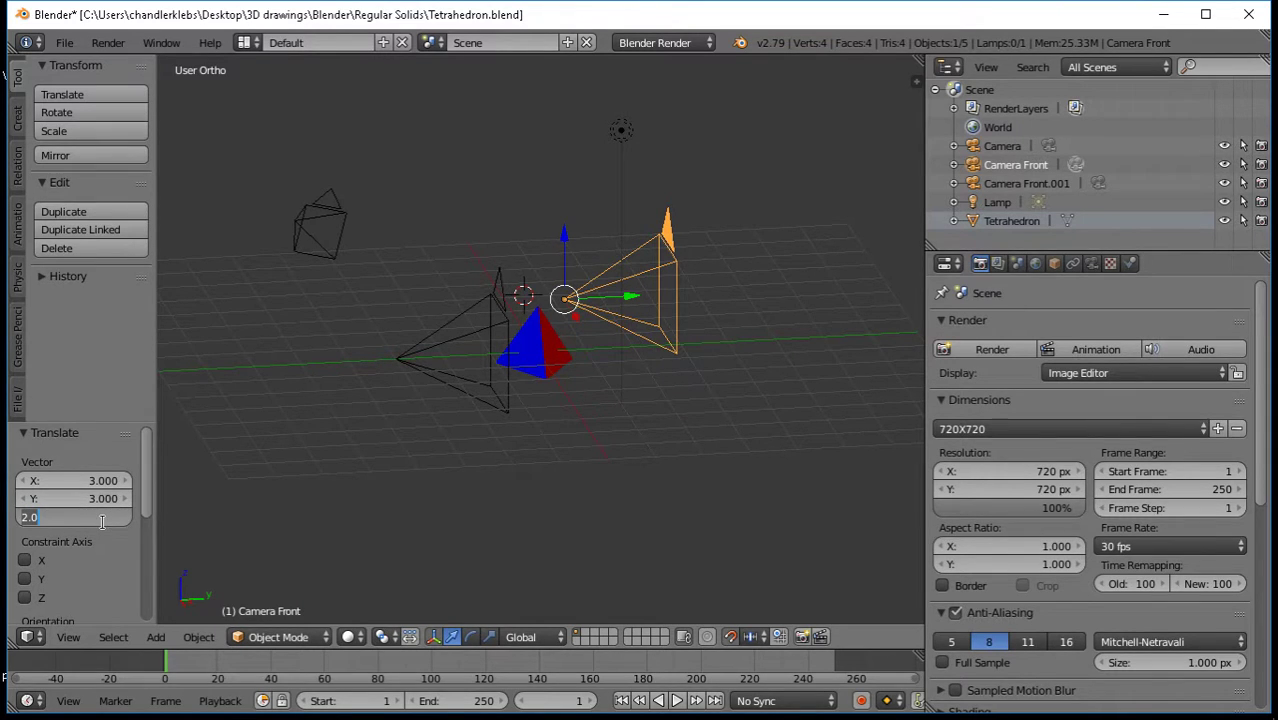
text(0)
key(Return)
Check the moved camera's placement beside the tetrahedron and save over the existing Tetrahedron.blend file
middle_drag(292, 483, 472, 505)
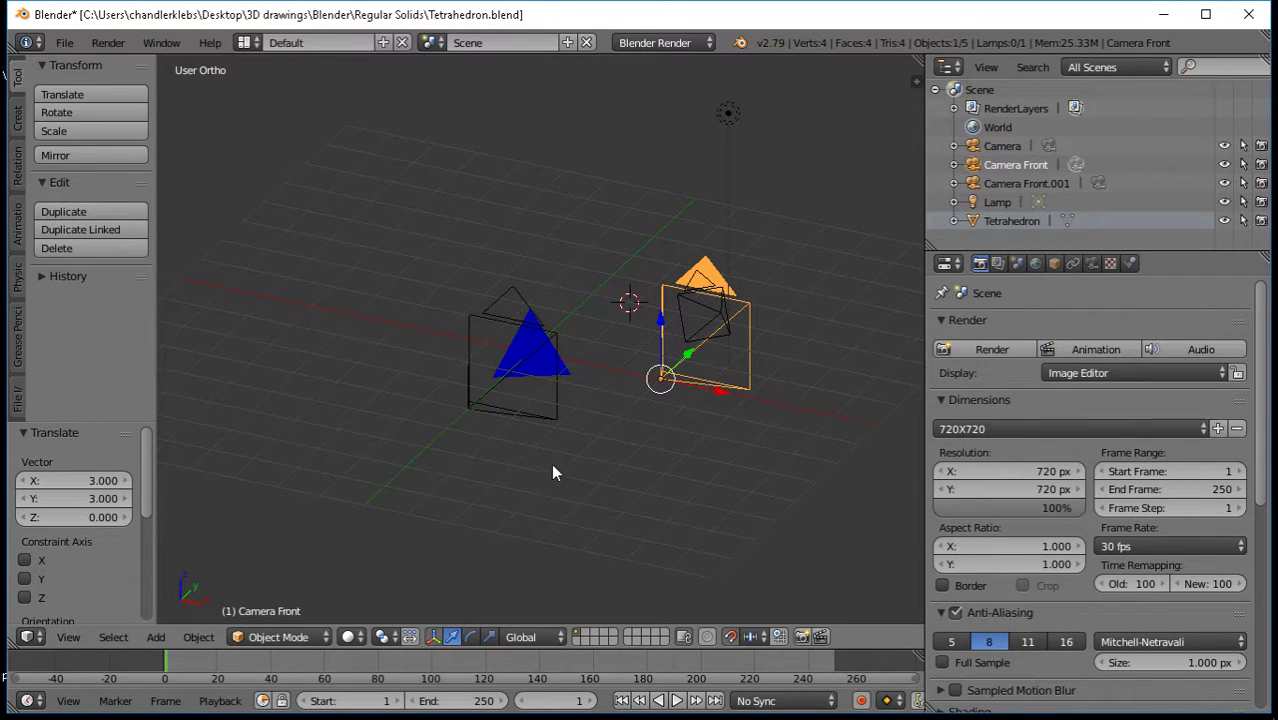
middle_drag(553, 466, 460, 473)
key(ctrl+s)
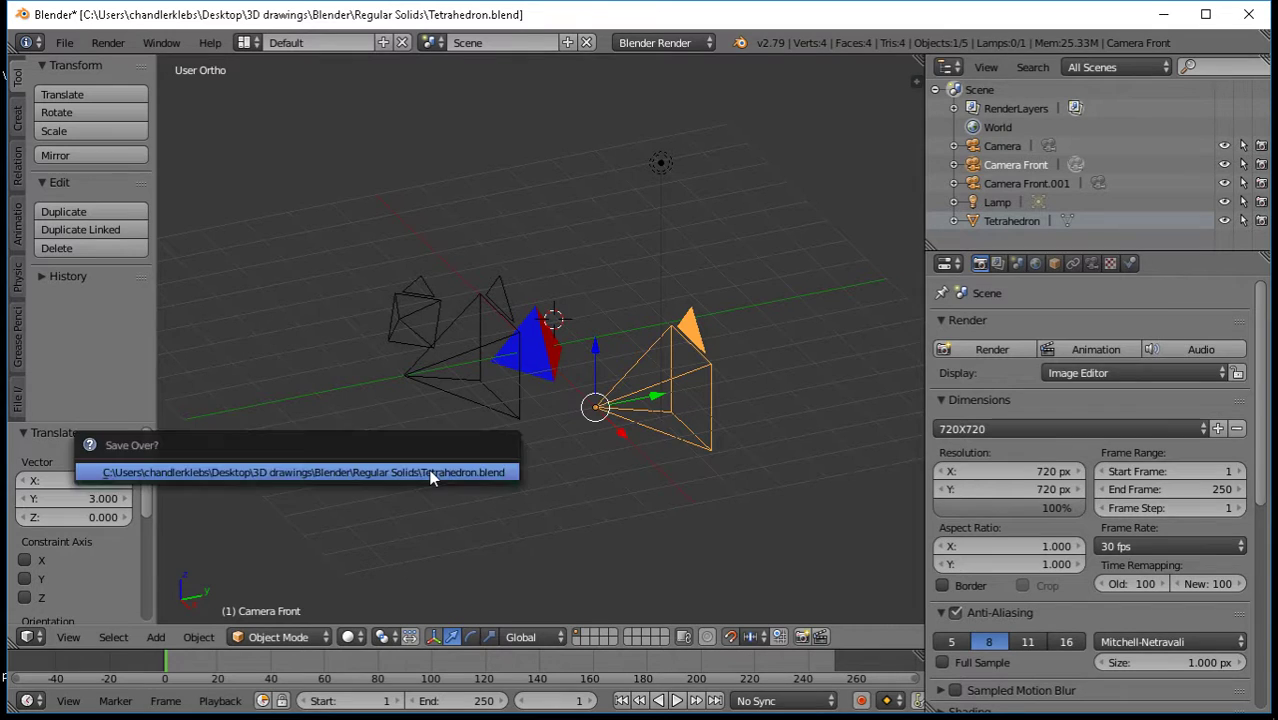
click(430, 472)
Rotate Camera Front freehand by about -65°, cancelling any further move
click(97, 116)
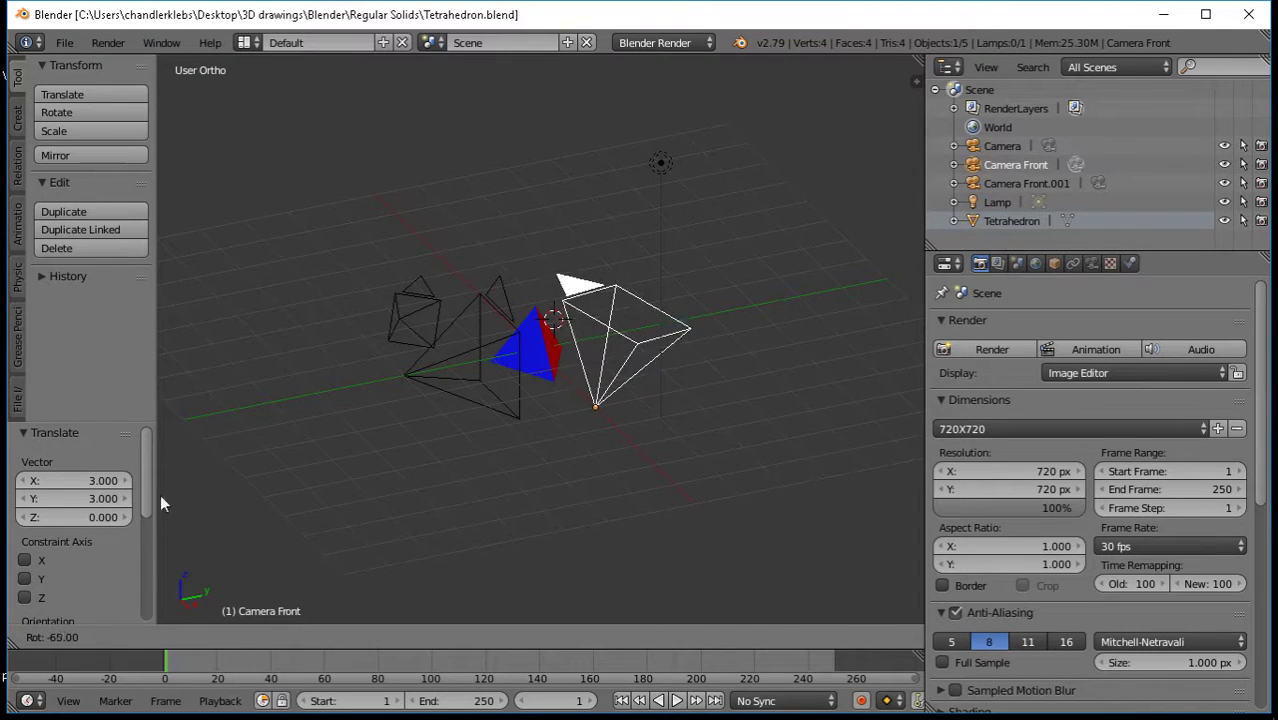
click(27, 558)
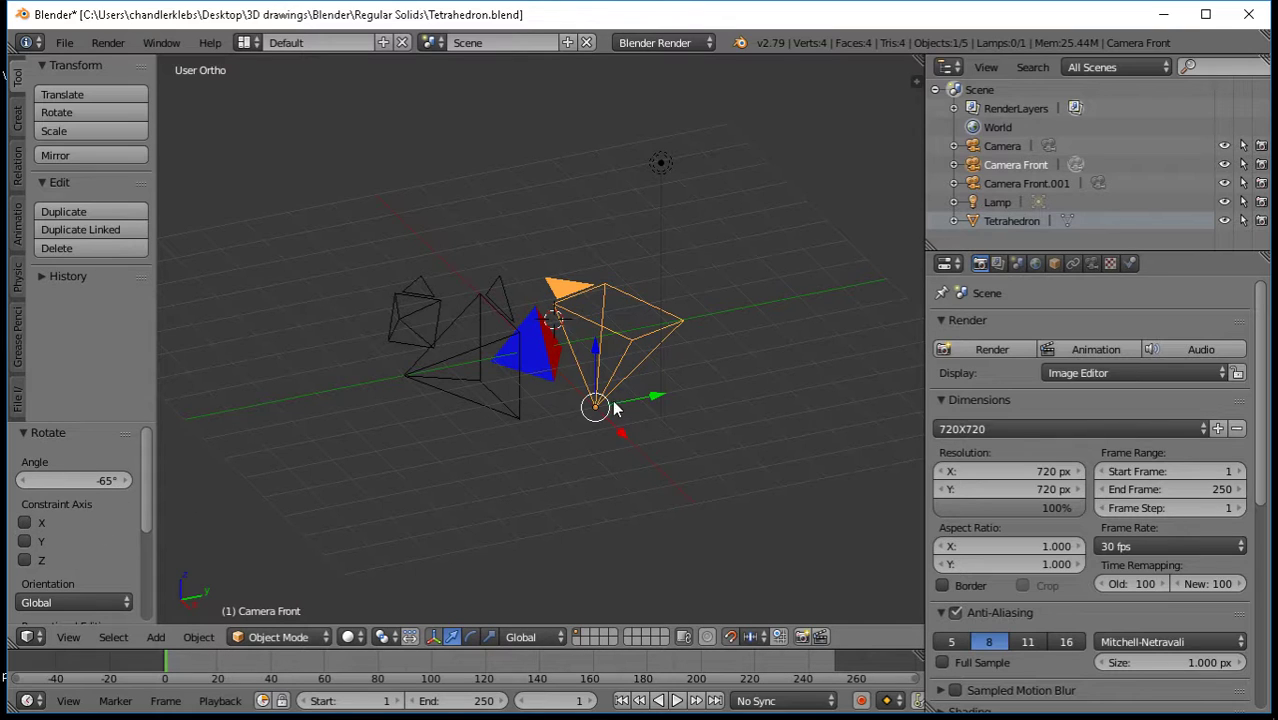
key(g)
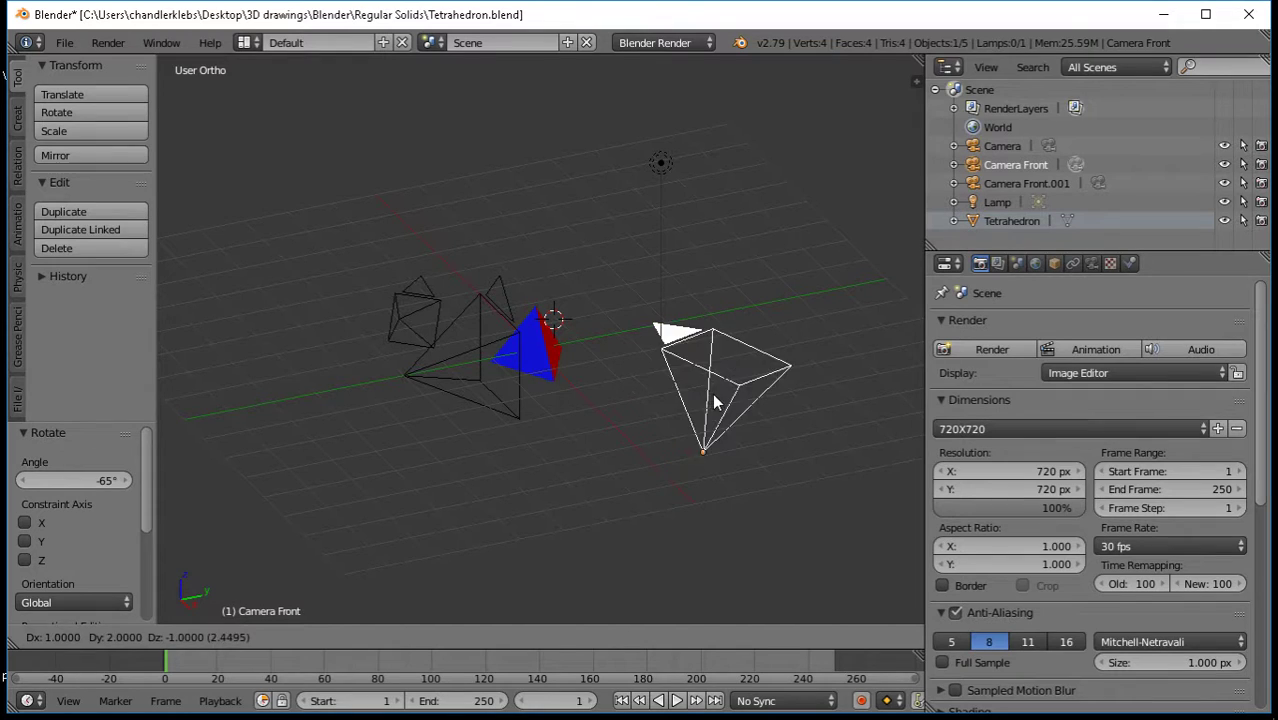
key(Escape)
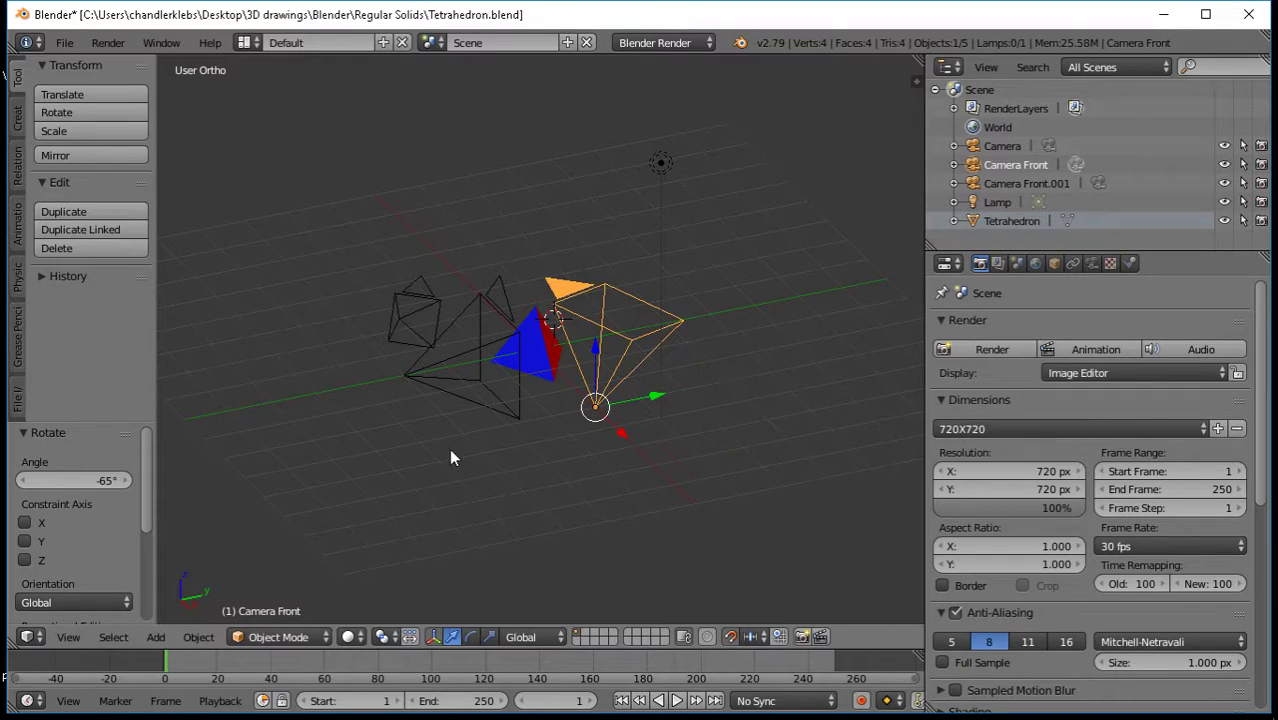
Set Camera Front's rotation angle to 0°
click(127, 481)
drag(127, 481, 131, 481)
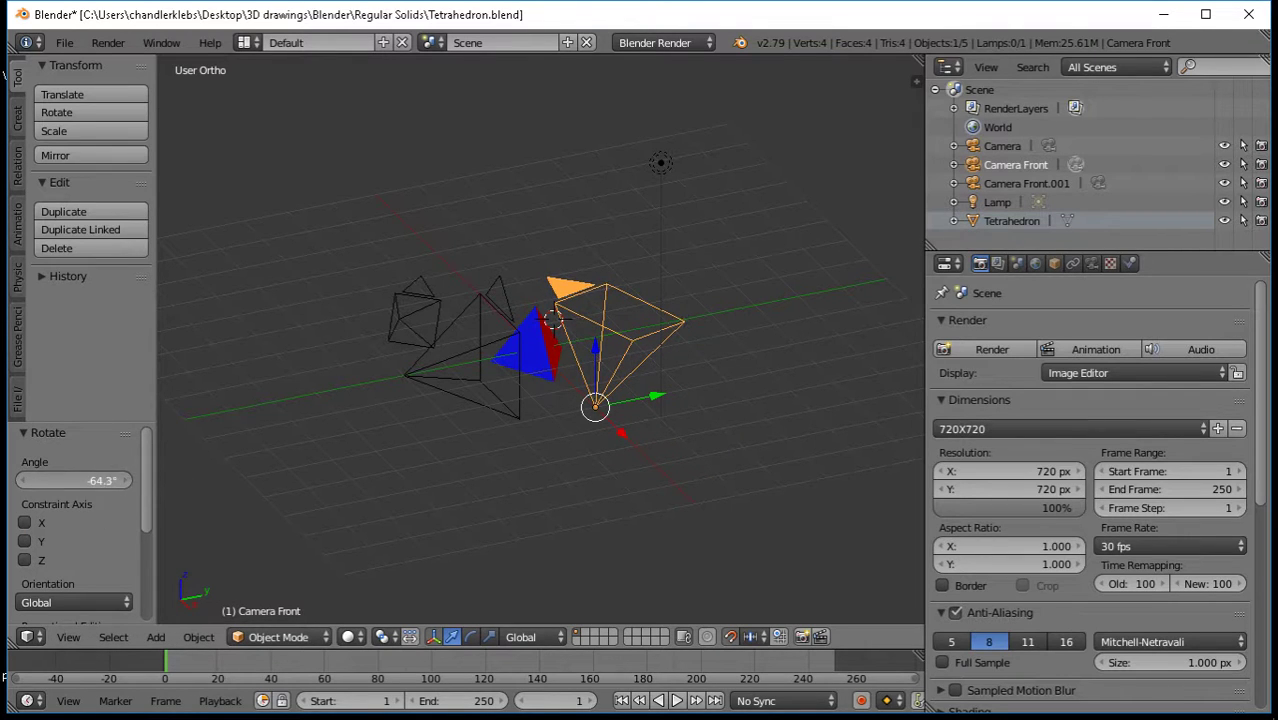
click(126, 478)
click(94, 481)
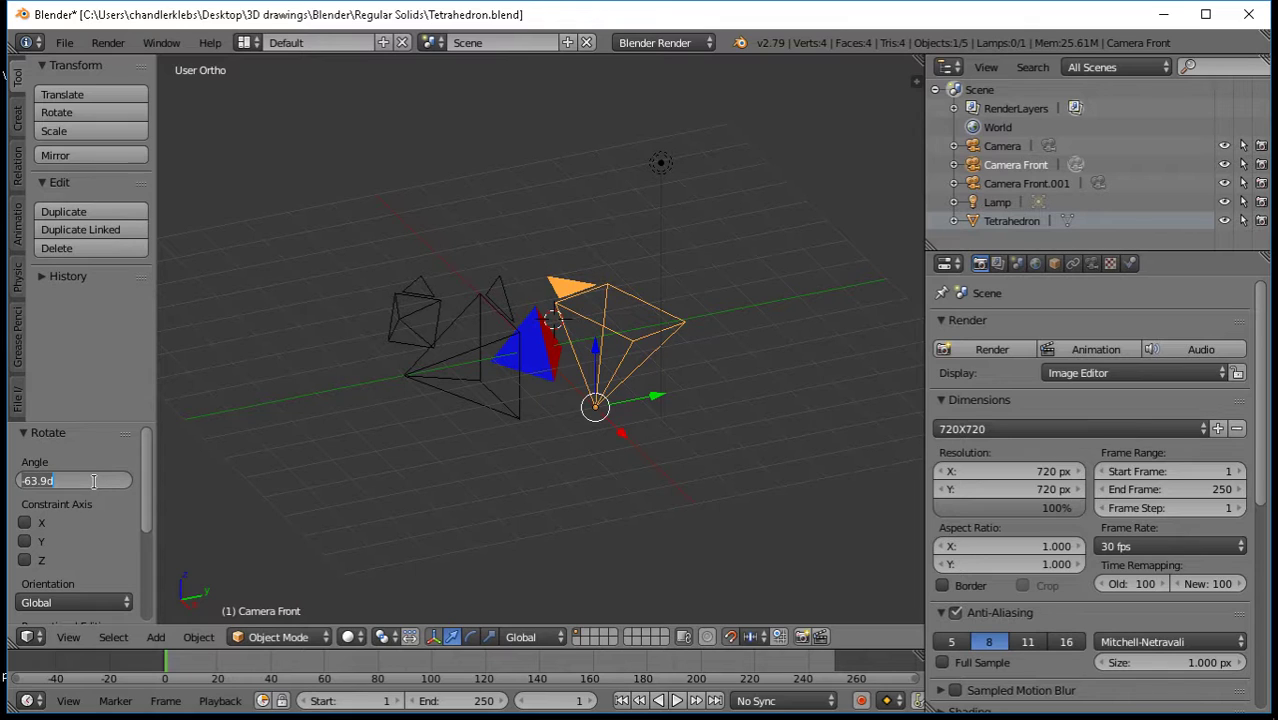
text(0)
key(Return)
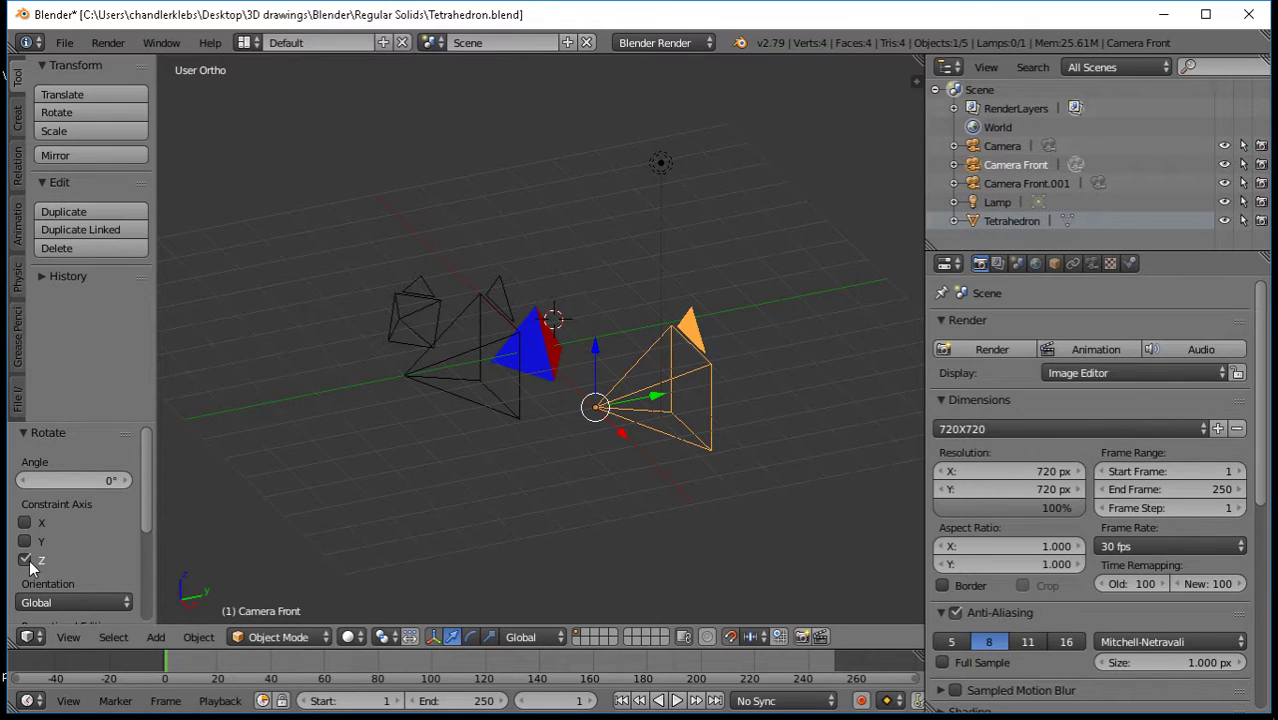
Constrain Camera Front's rotation to the Z axis and set its angle to 90°
click(126, 480)
click(89, 481)
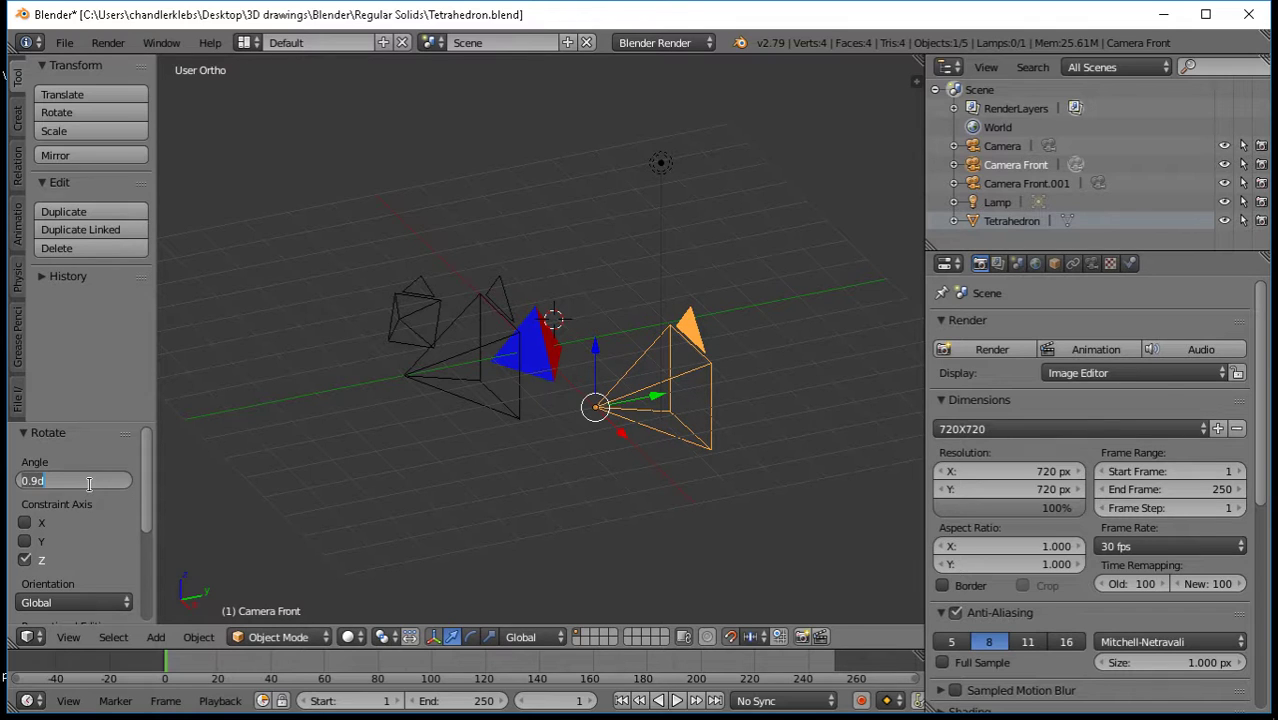
text(90)
key(Return)
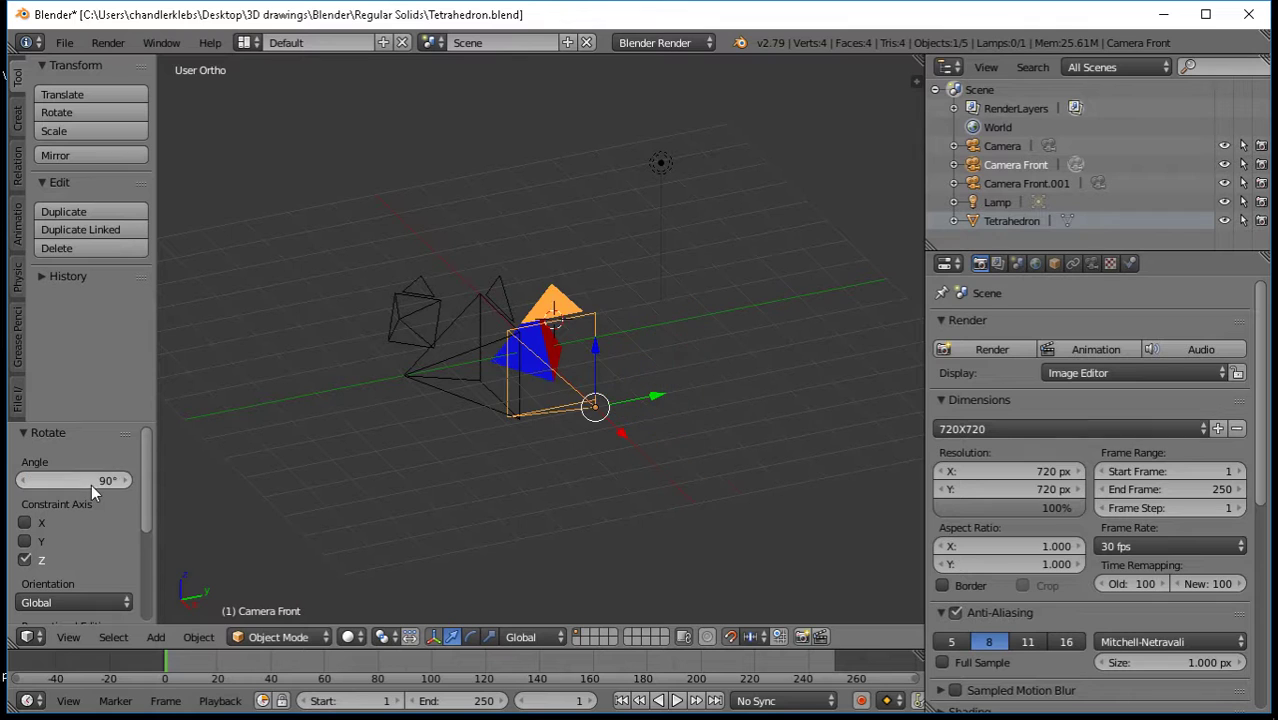
Render the image from the rotated camera and inspect the camera's alignment with the tetrahedron from the side
click(108, 42)
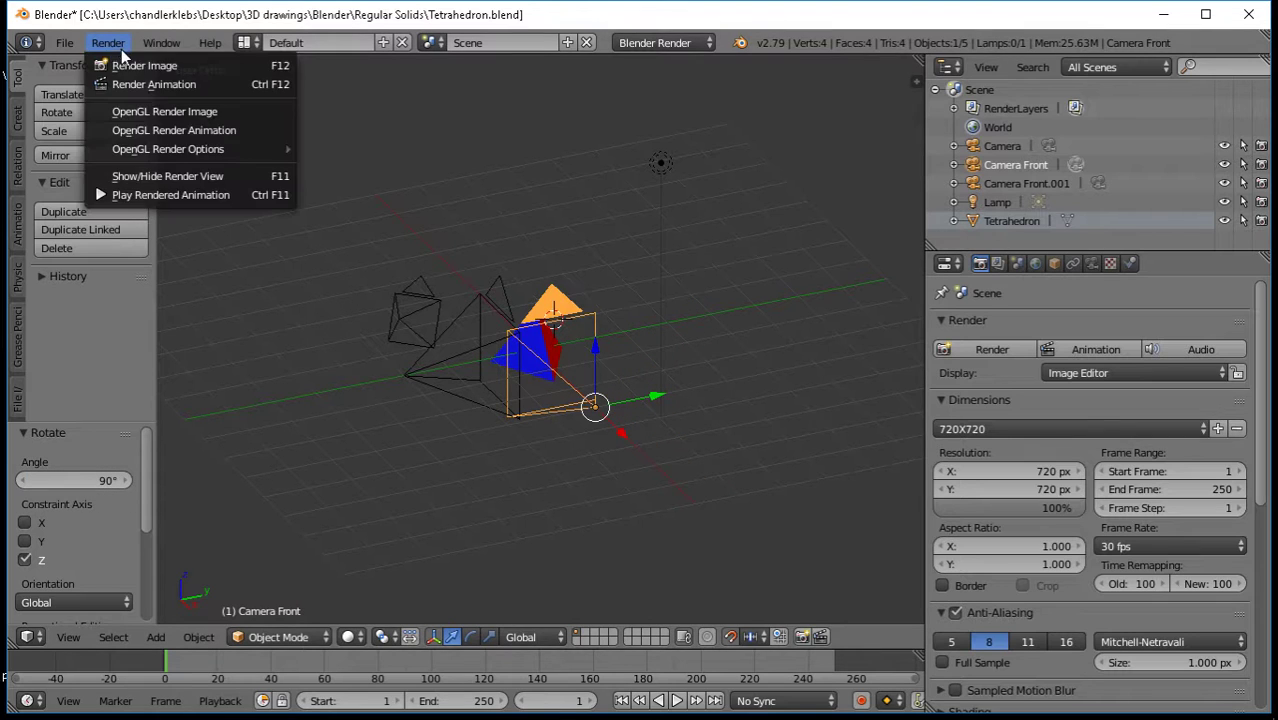
click(132, 63)
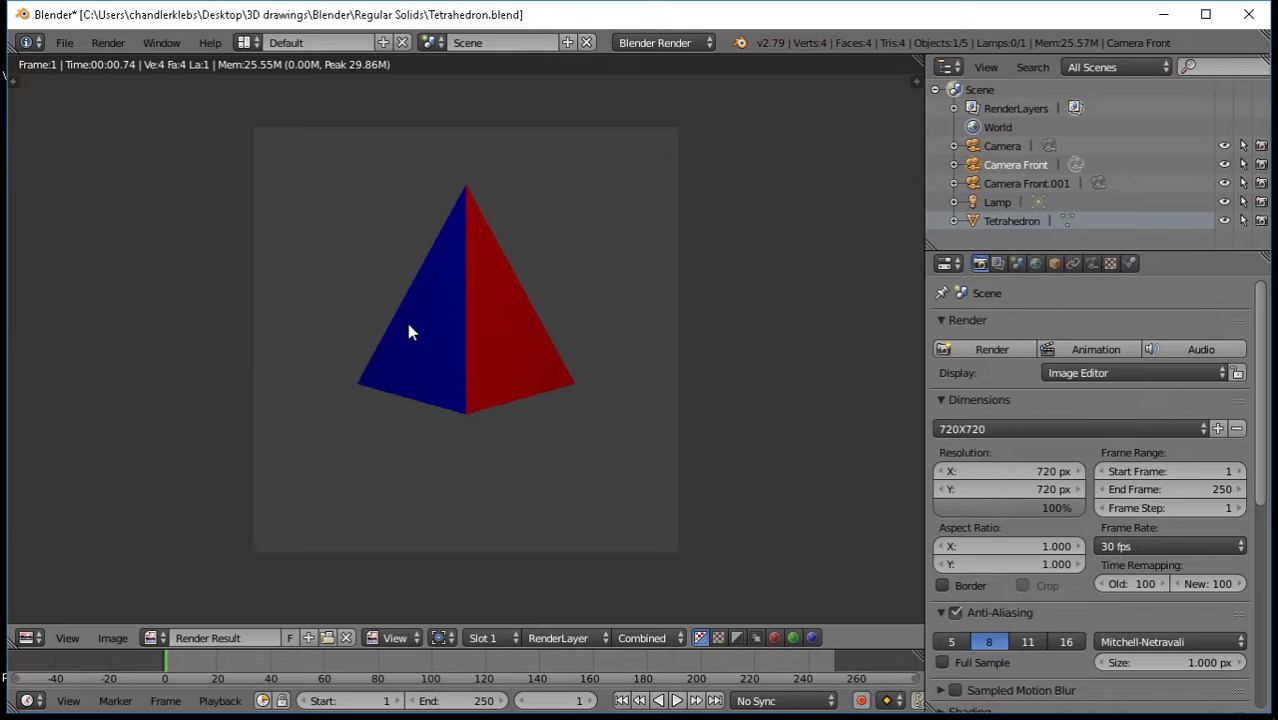
key(Escape)
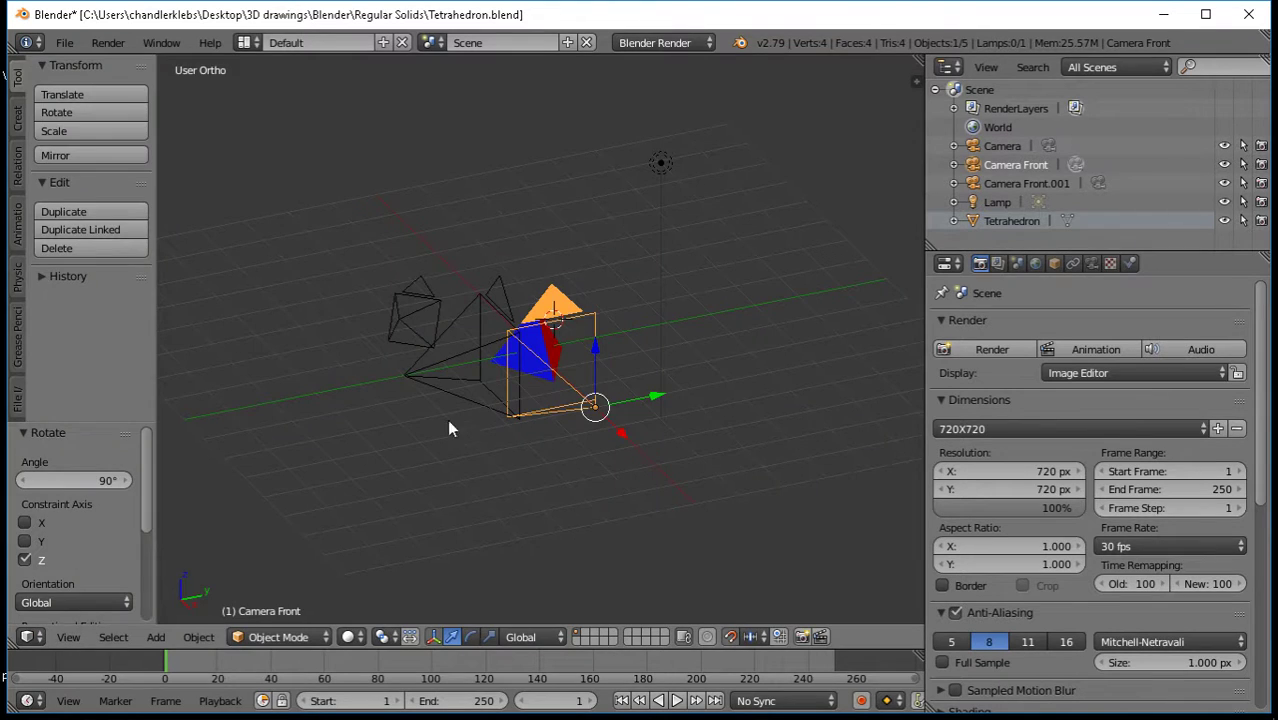
middle_drag(457, 438, 402, 374)
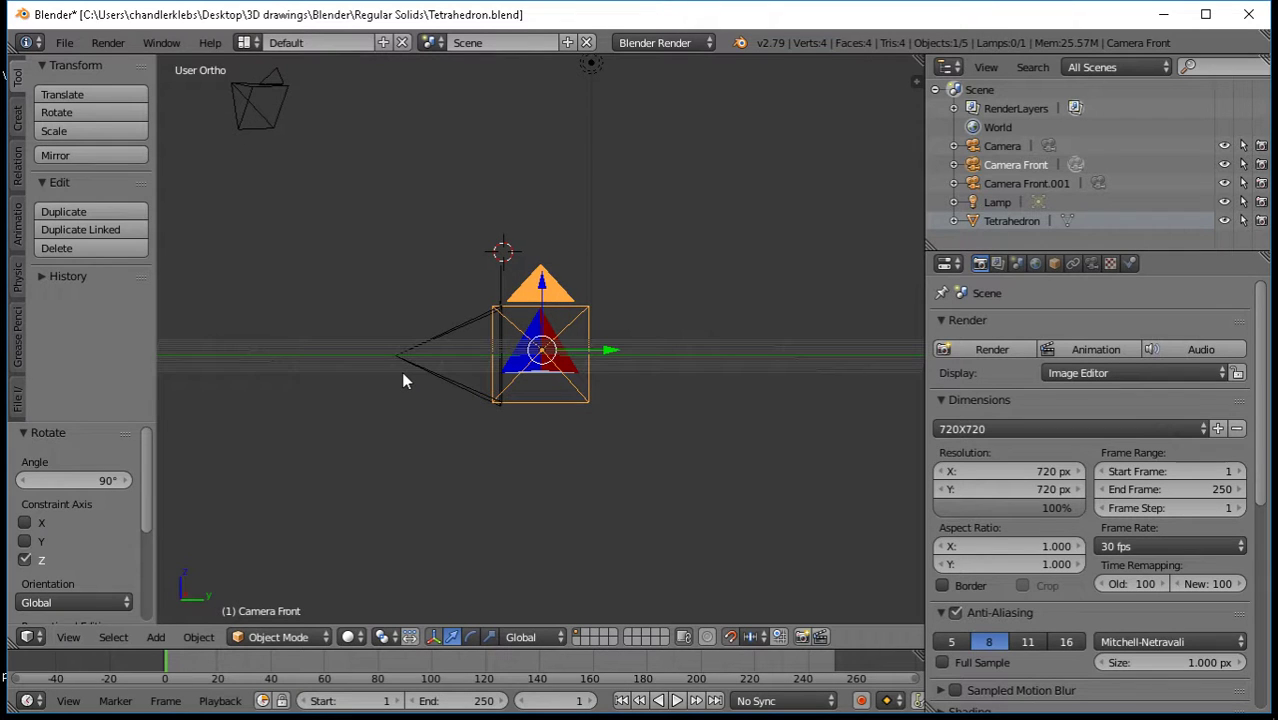
Render the tetrahedron from the rotated camera twice and compare the image with the scene seen from the side
click(107, 42)
click(128, 63)
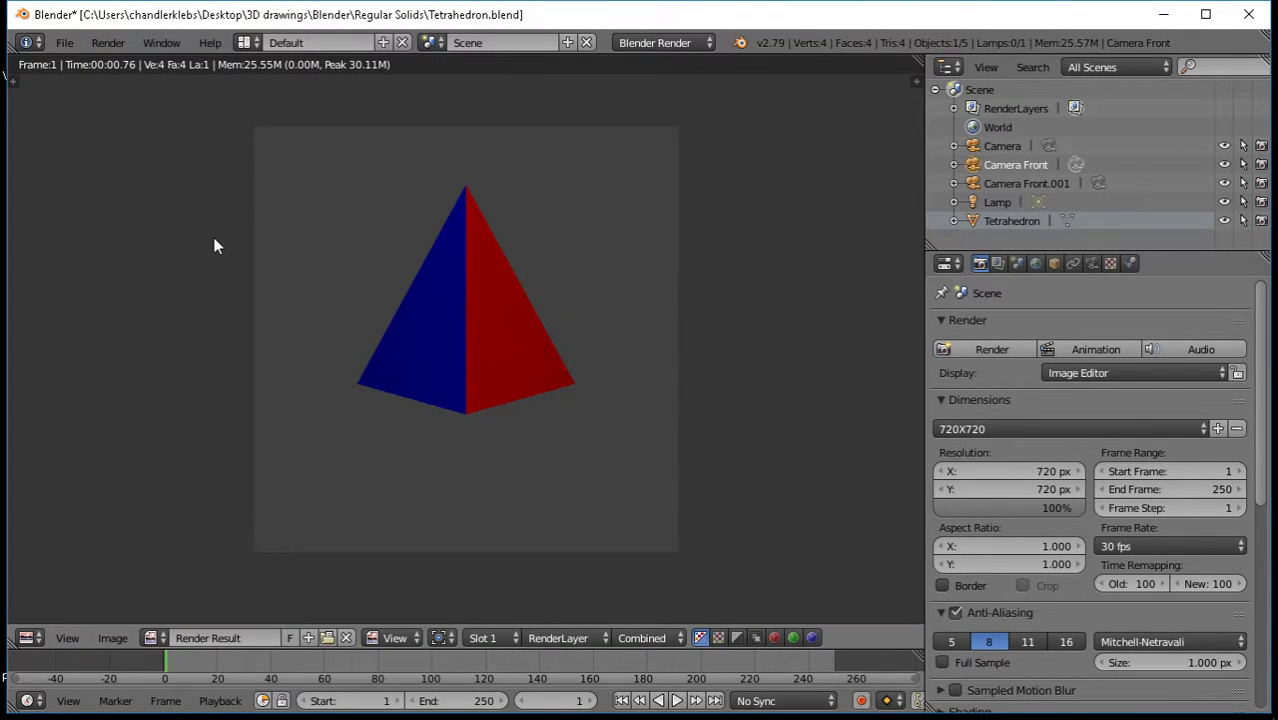
key(Escape)
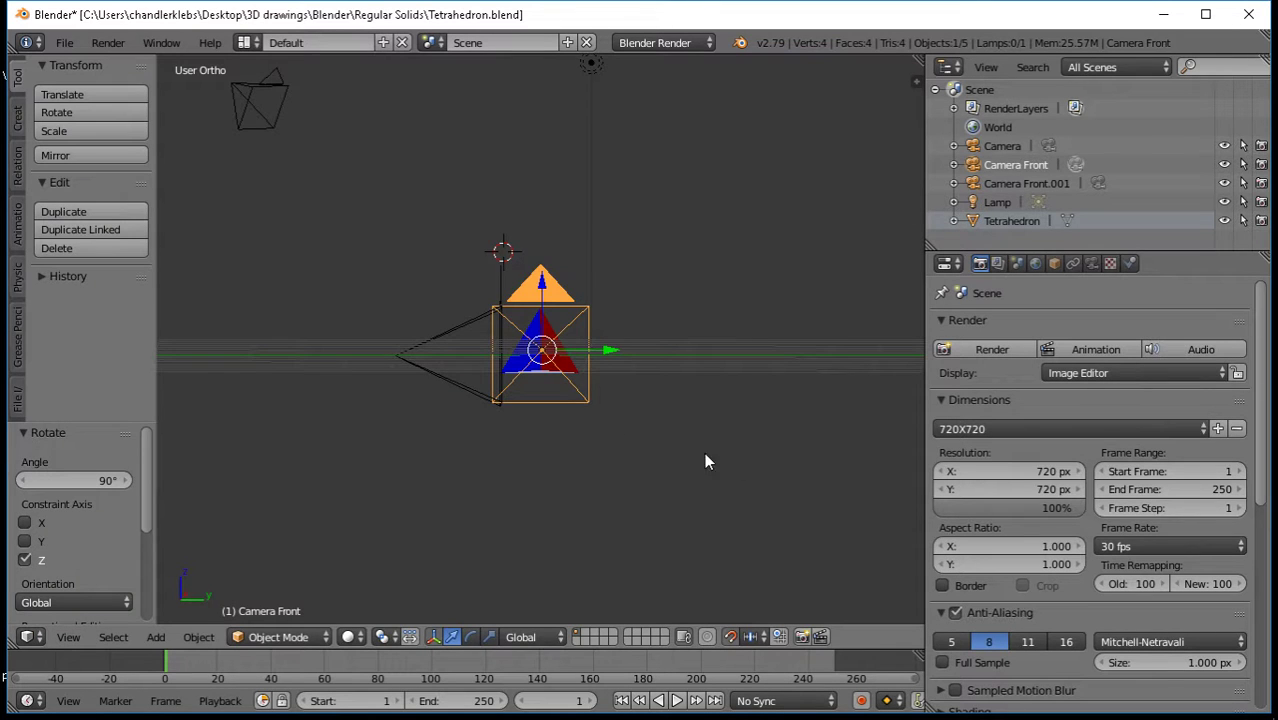
middle_drag(704, 457, 743, 469)
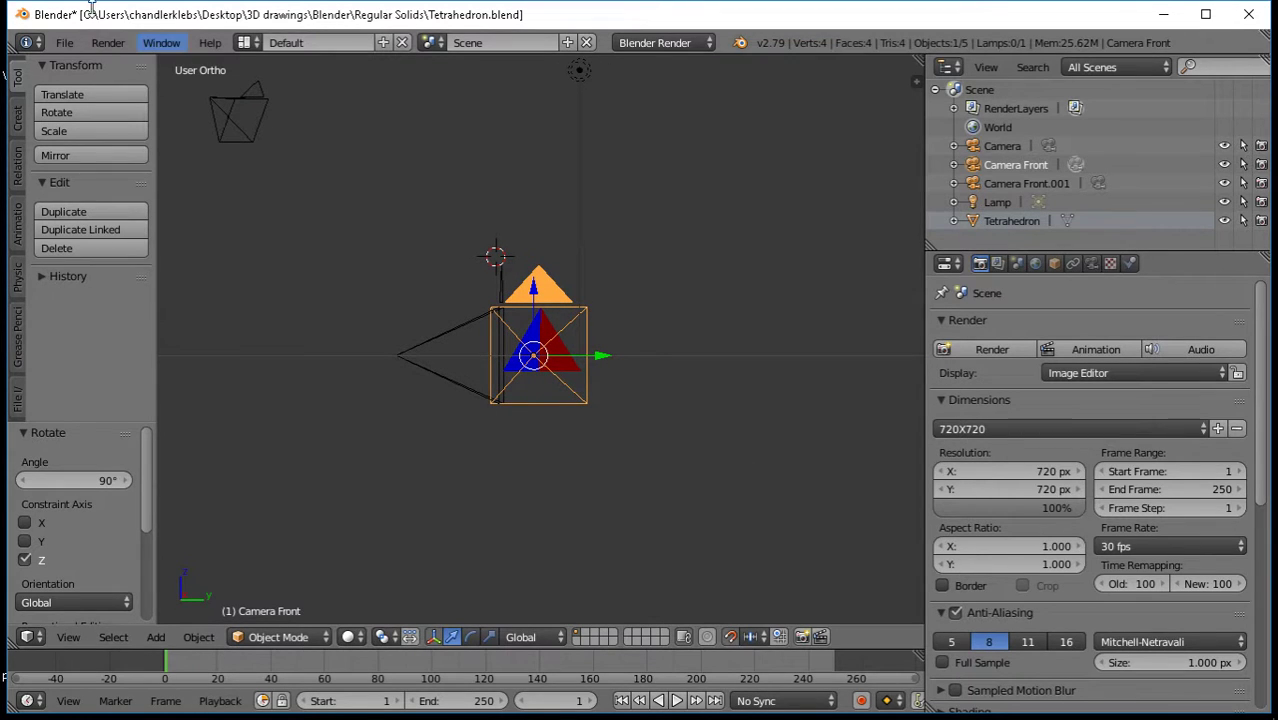
click(108, 42)
click(121, 59)
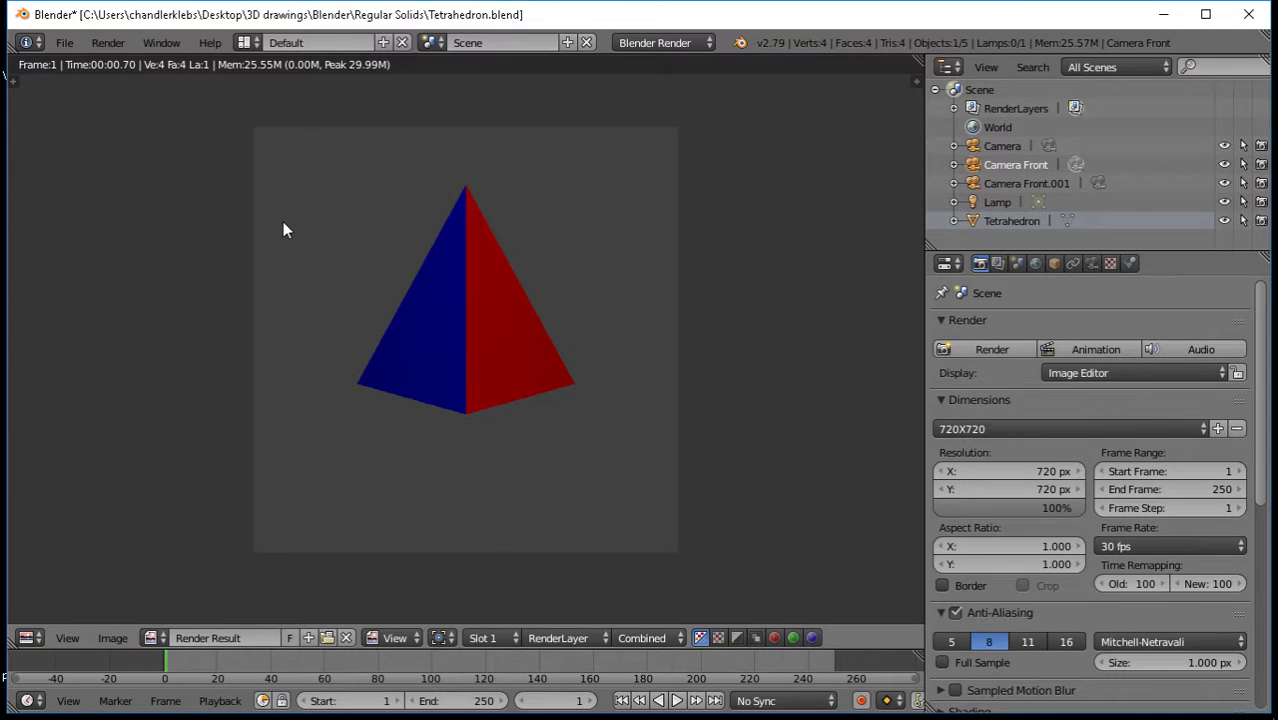
key(Escape)
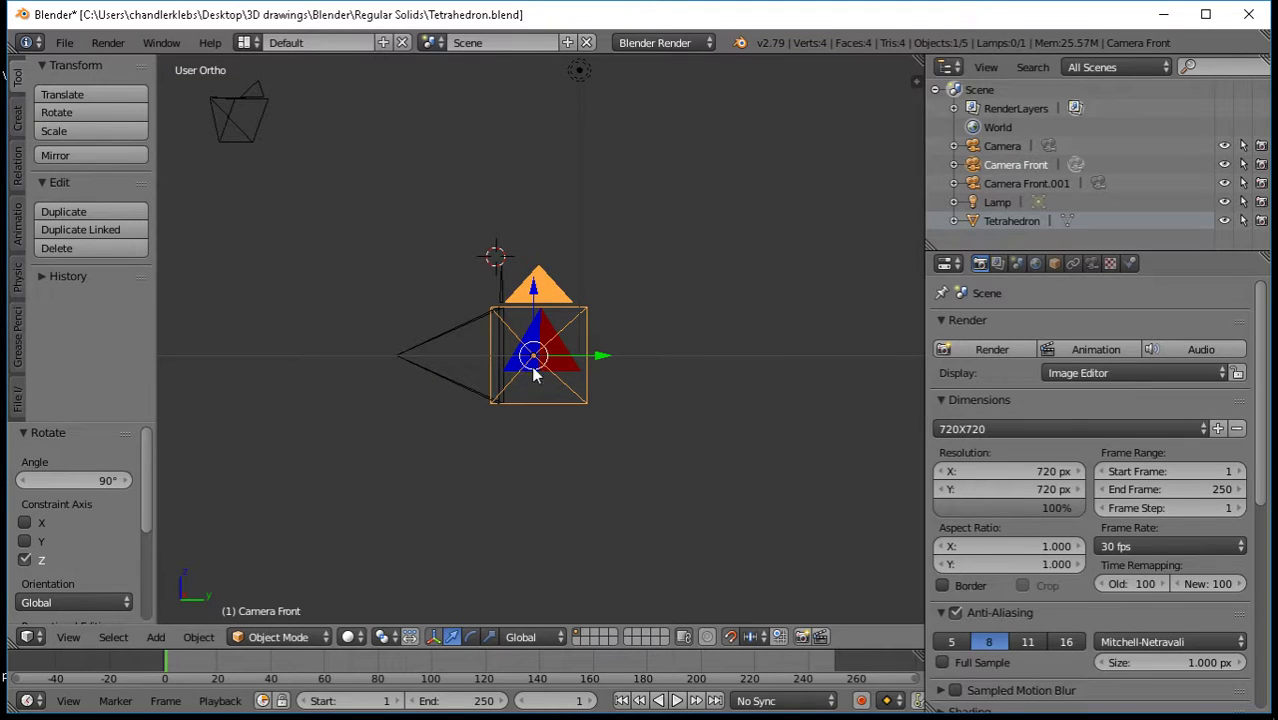
Rename the Camera Front object as Camera Left
double_click(998, 168)
text(Right)
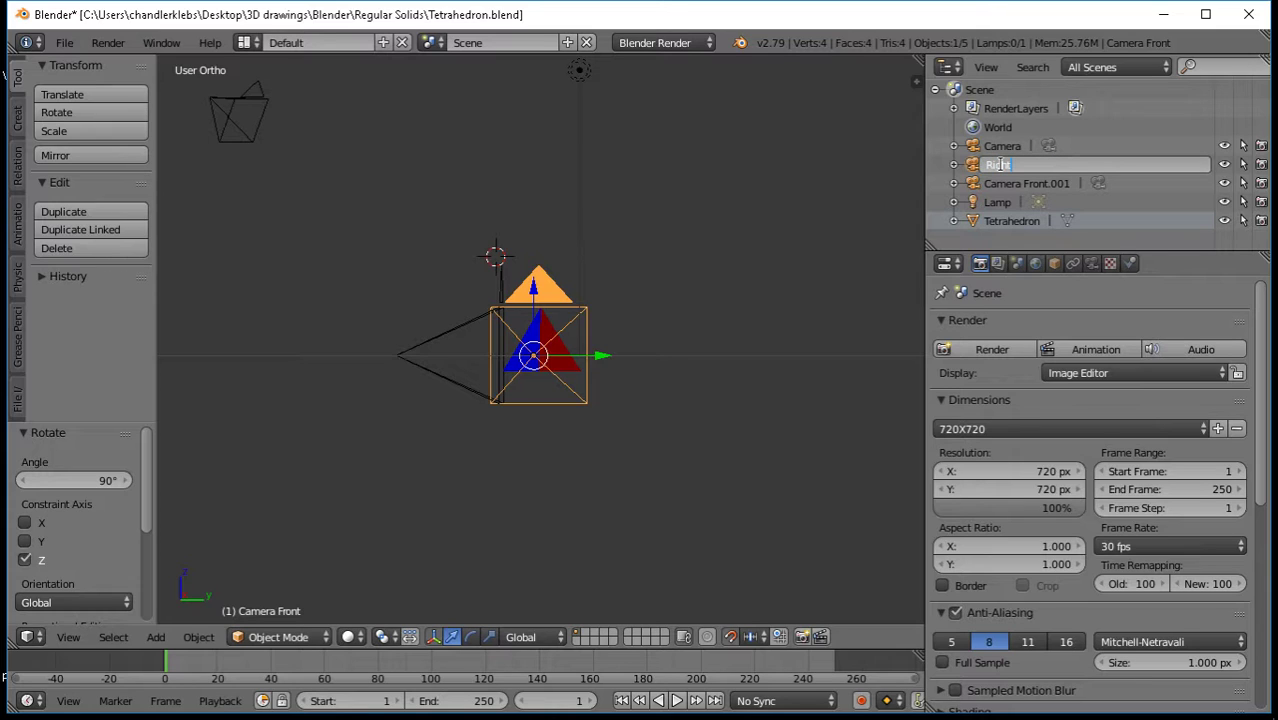
key(BackSpace)
key(BackSpace)
key(BackSpace)
text(Camera Left)
key(Return)
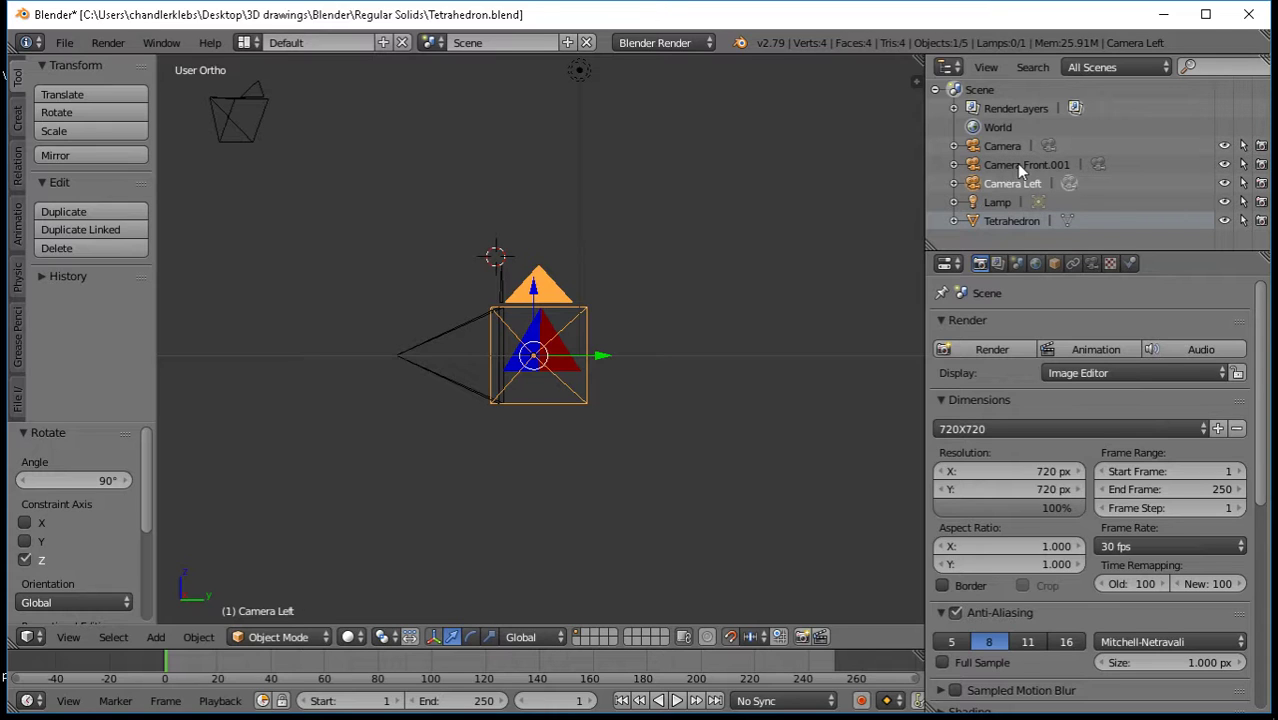
Rename the Camera Front.001 object as Camera Front and save over Tetrahedron.blend
right_click(483, 352)
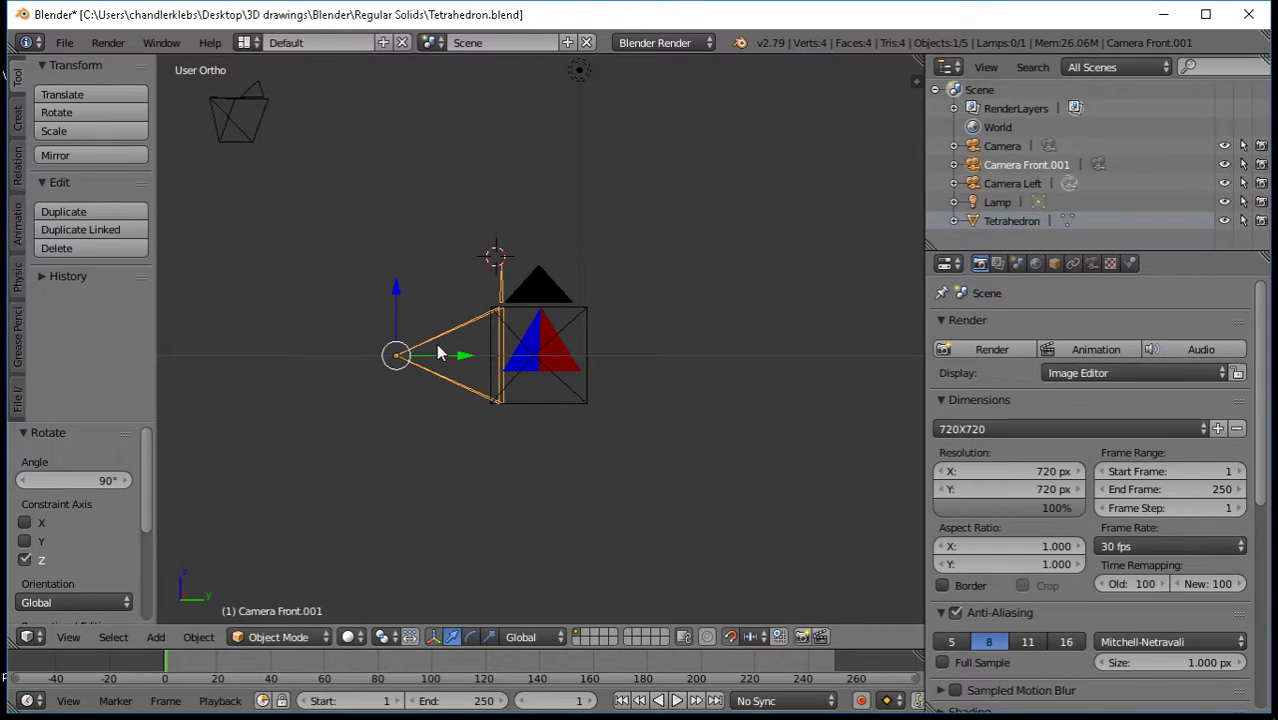
click(1055, 168)
double_click(1092, 165)
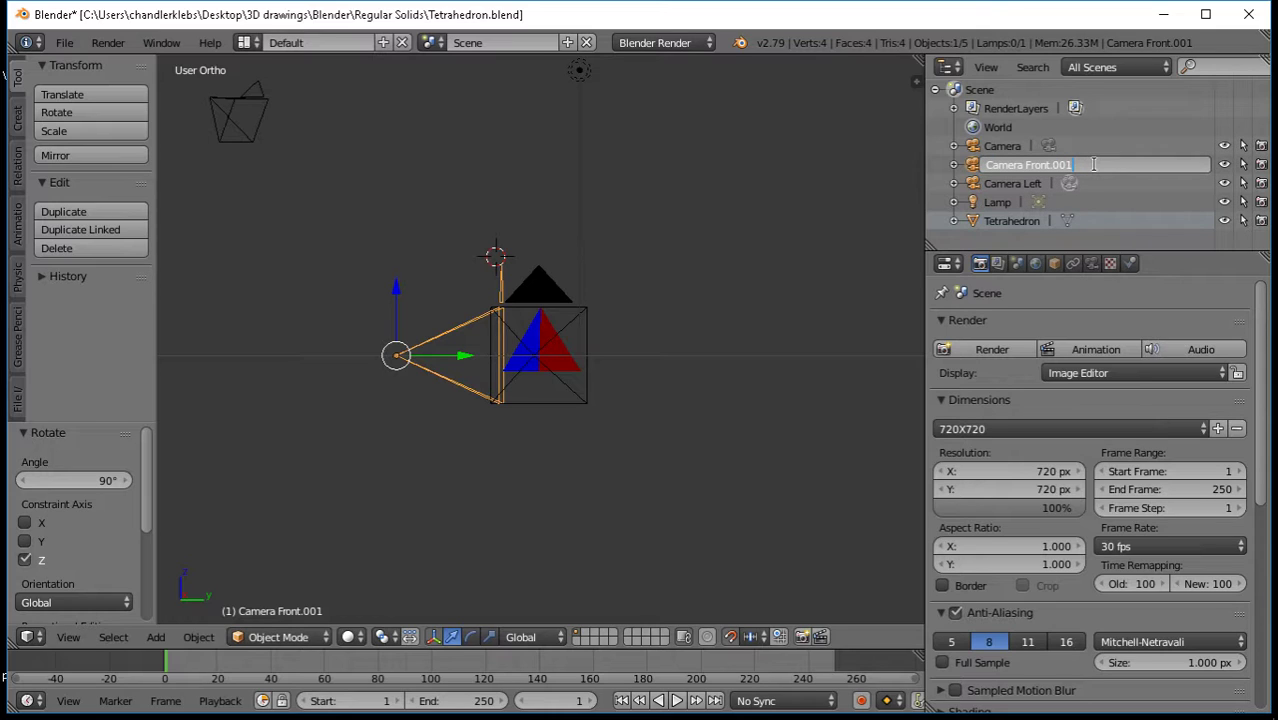
key(BackSpace)
key(BackSpace)
key(BackSpace)
key(BackSpace)
key(Return)
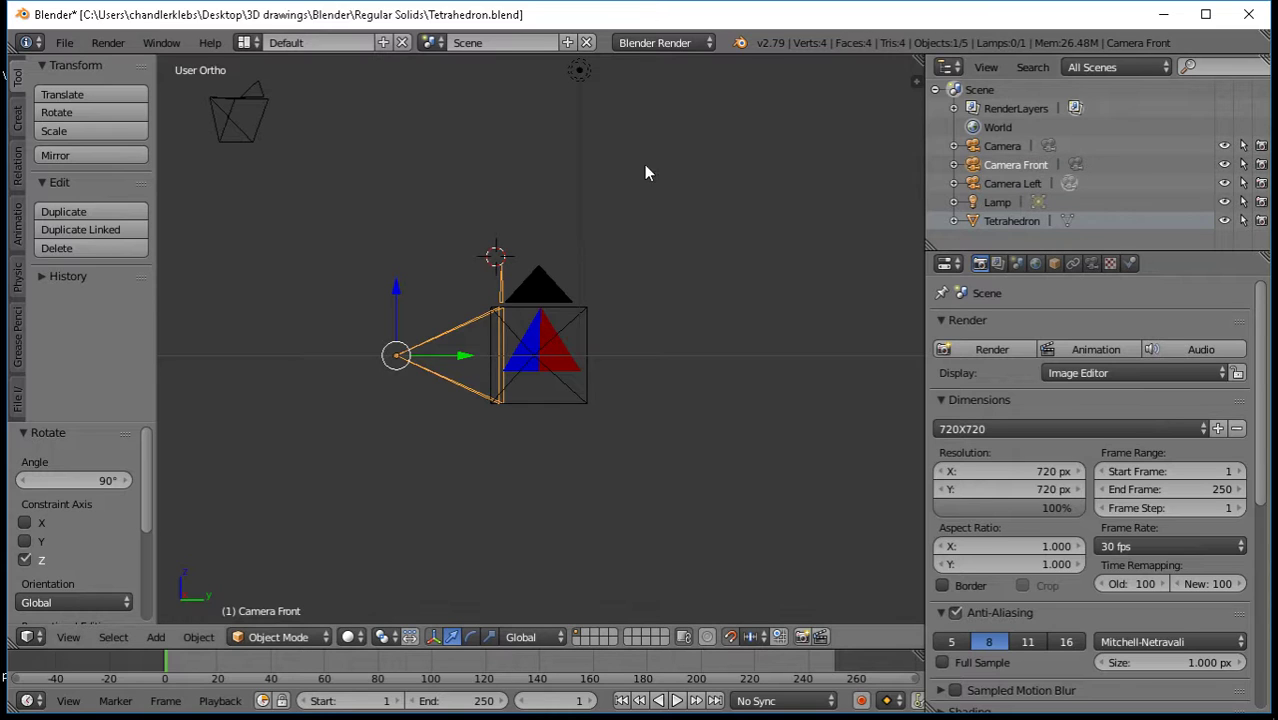
key(ctrl+s)
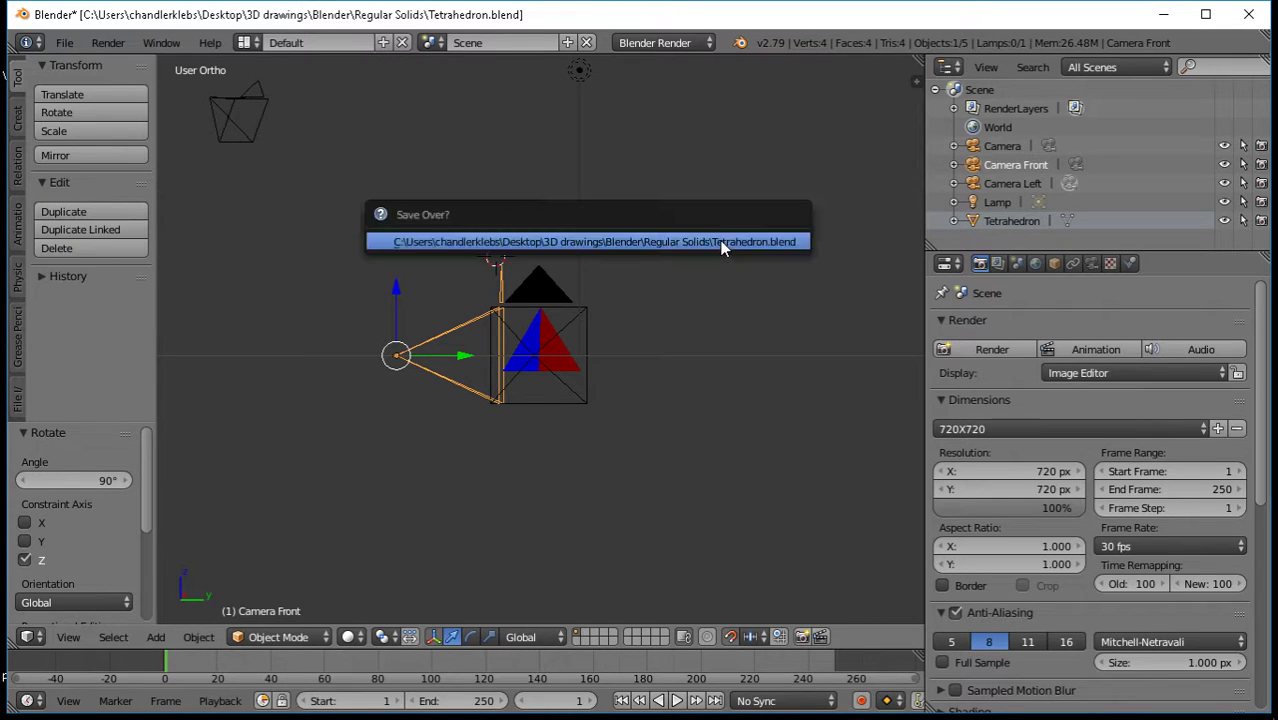
click(718, 240)
Render the image and compare it with the active camera's view and the right orthographic view to check which side it shows
click(108, 43)
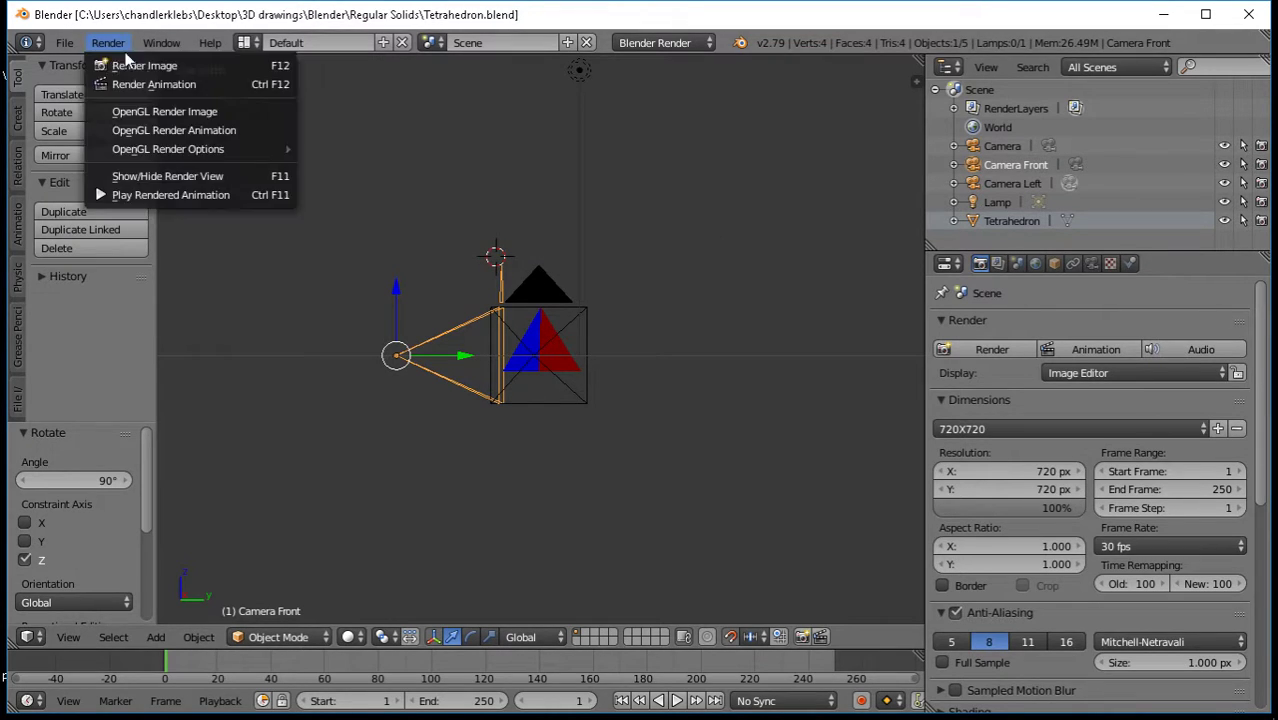
click(135, 60)
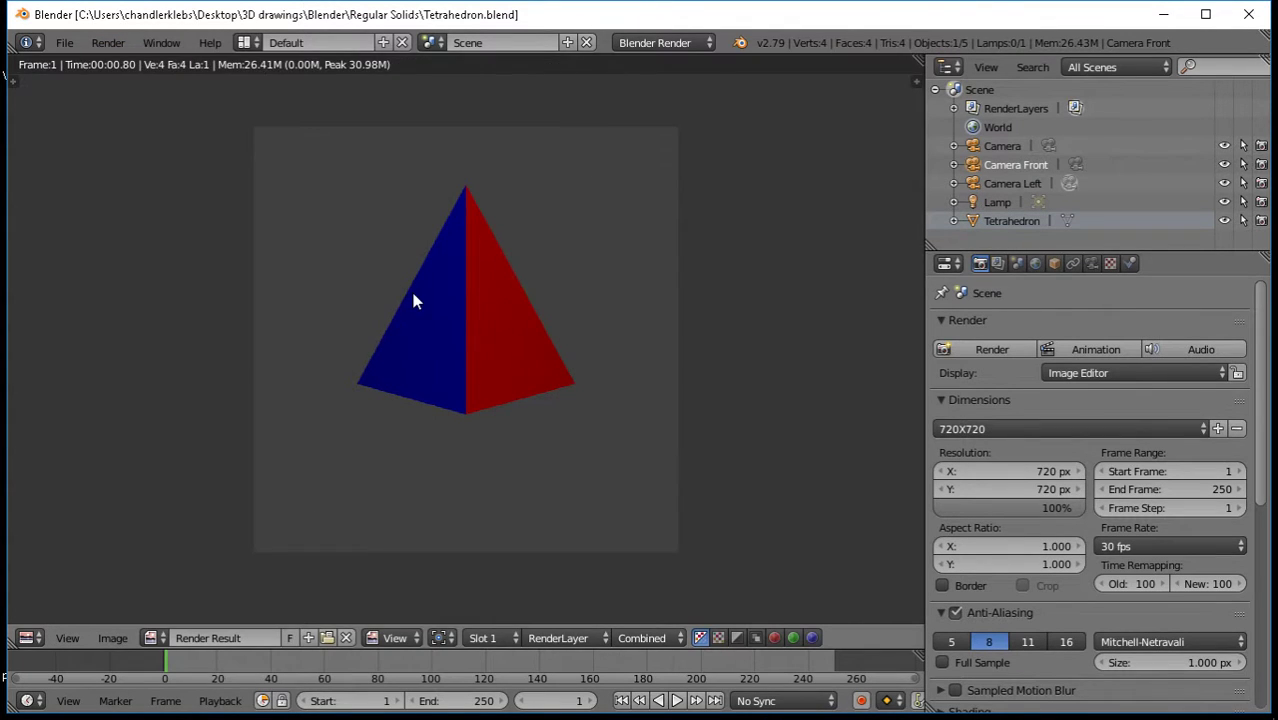
key(Escape)
middle_drag(373, 268, 538, 286)
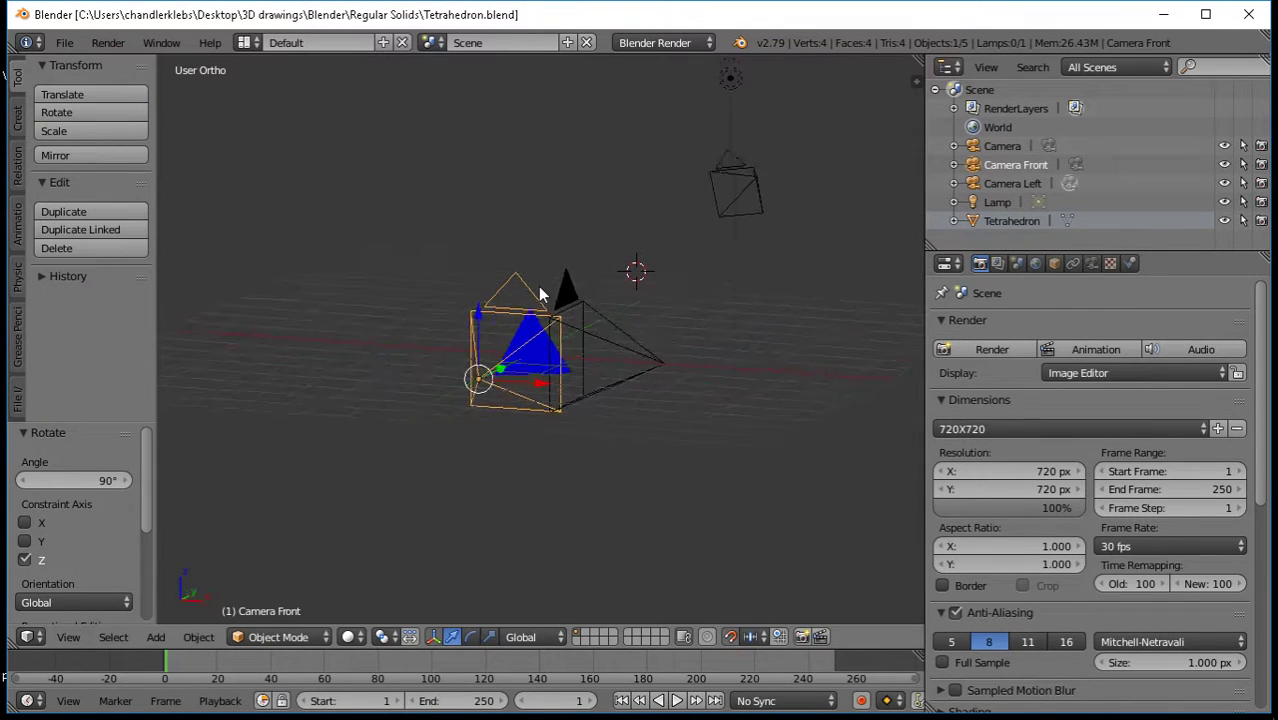
click(58, 637)
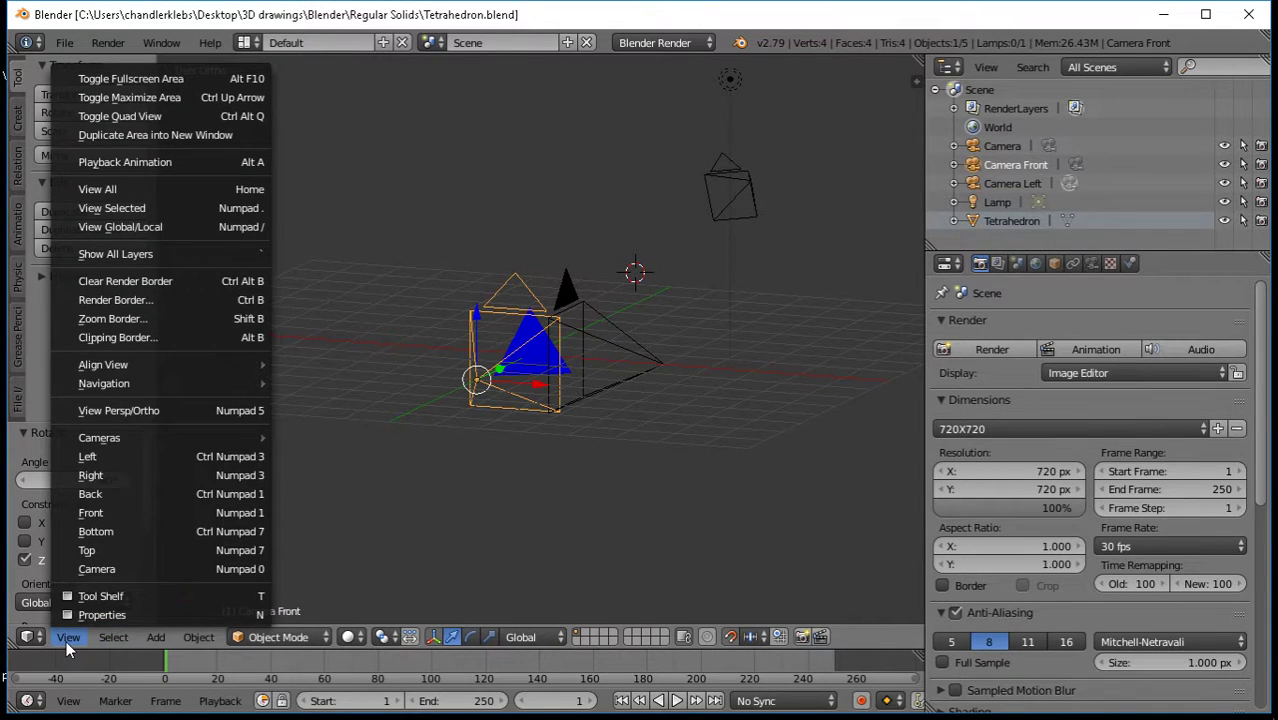
click(110, 568)
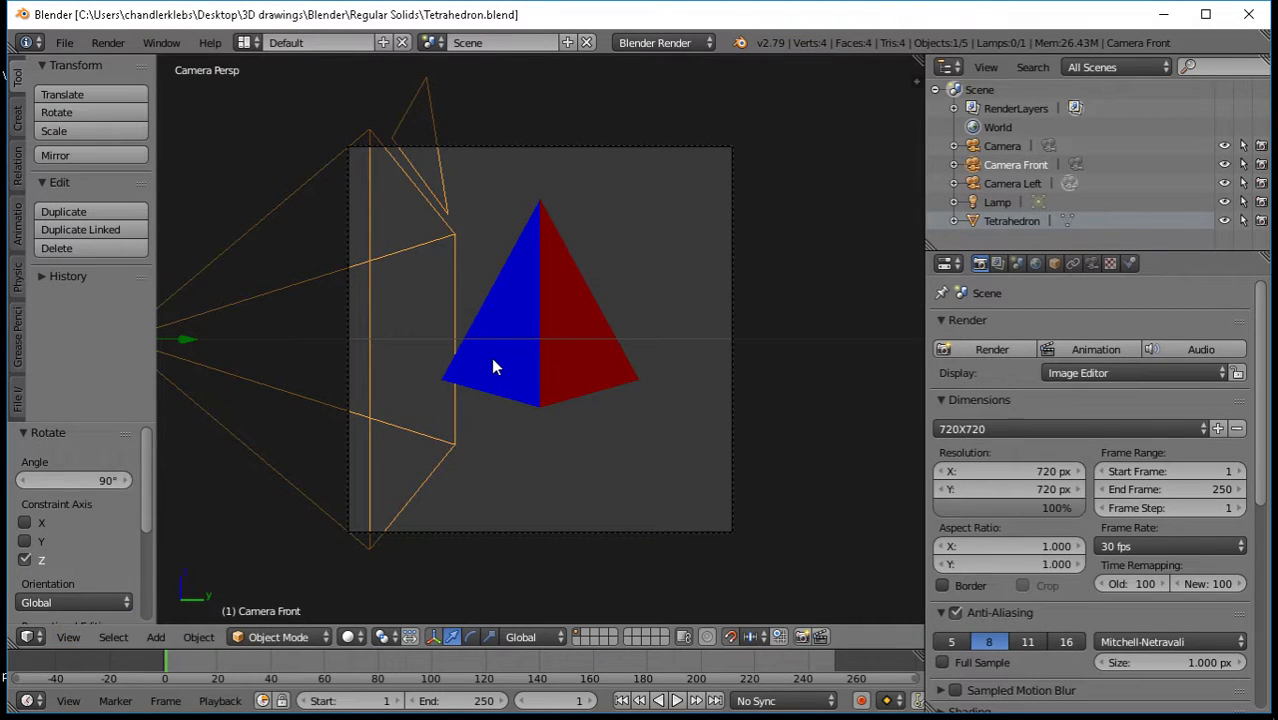
key(KP_3)
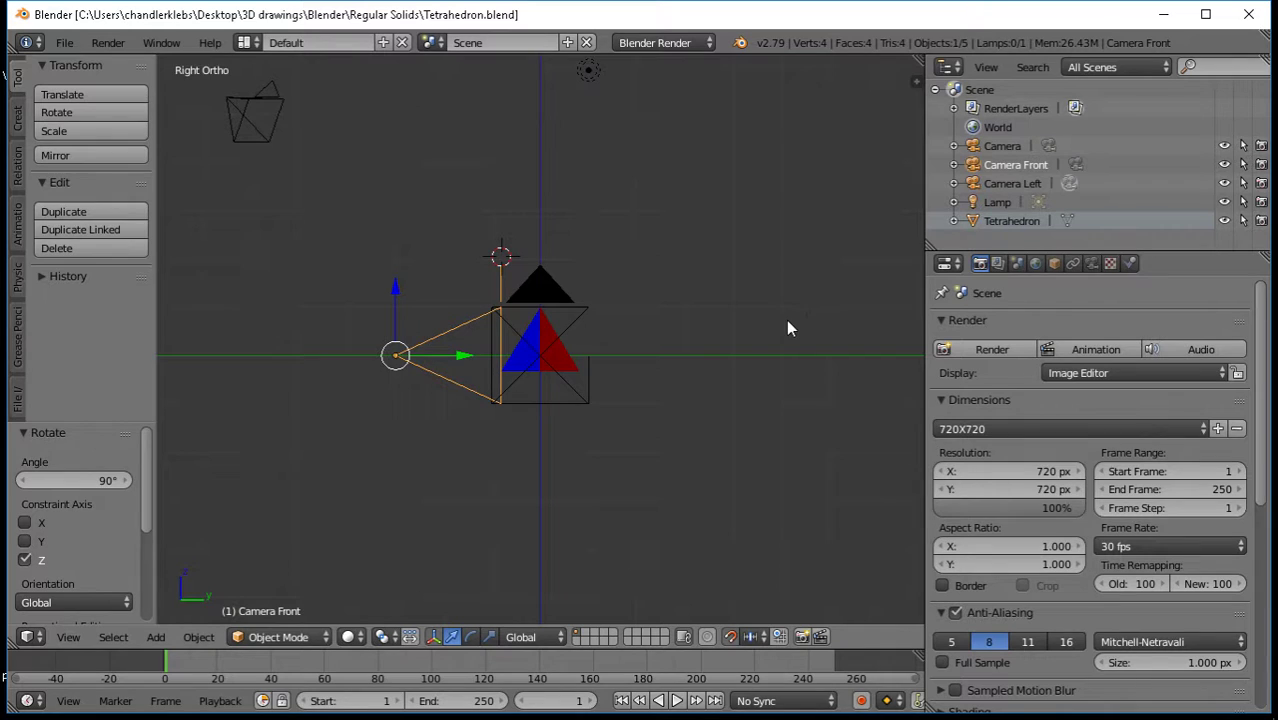
Rename the Camera Left object as Camera Right
click(1025, 184)
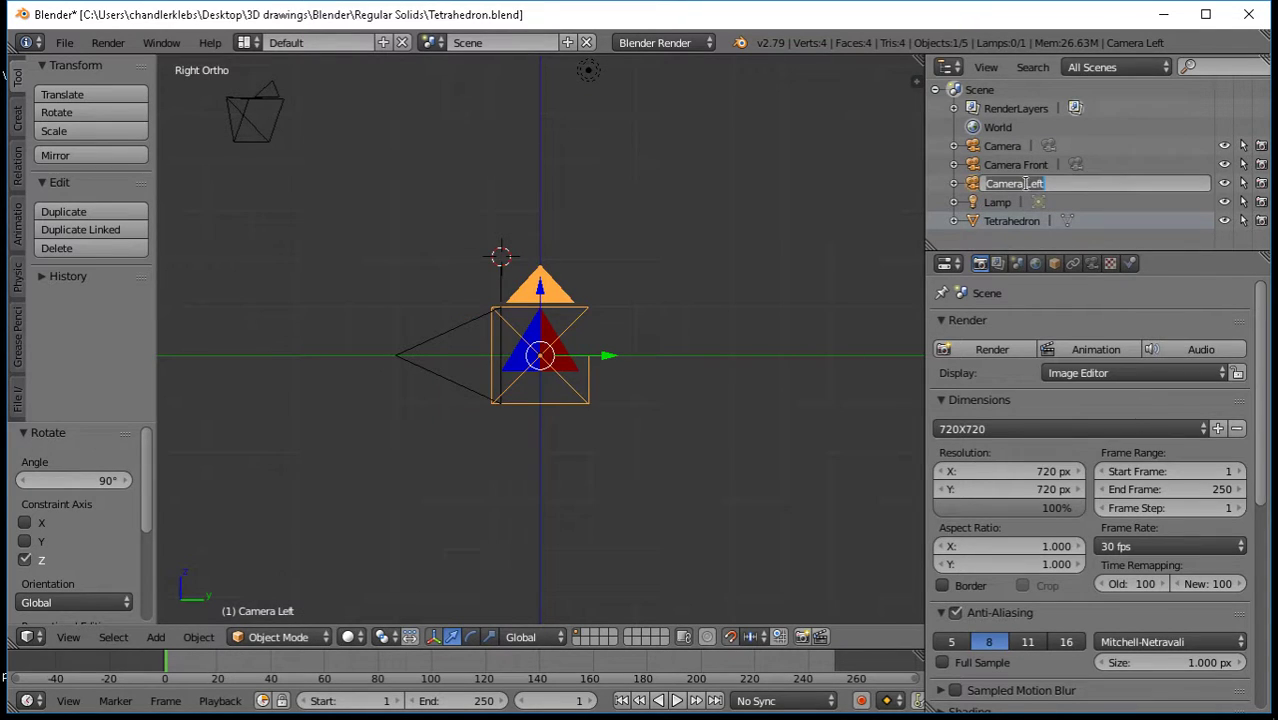
double_click(1077, 186)
key(BackSpace)
key(BackSpace)
key(BackSpace)
key(BackSpace)
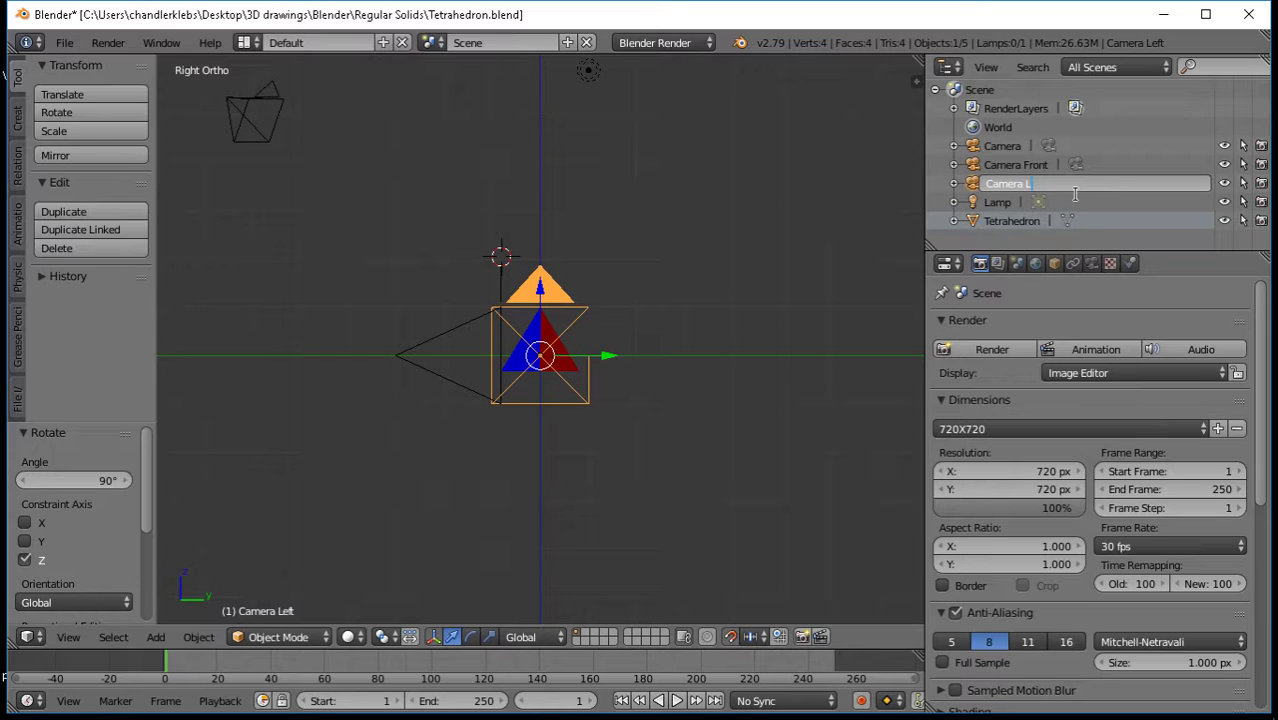
text(Right)
key(Return)
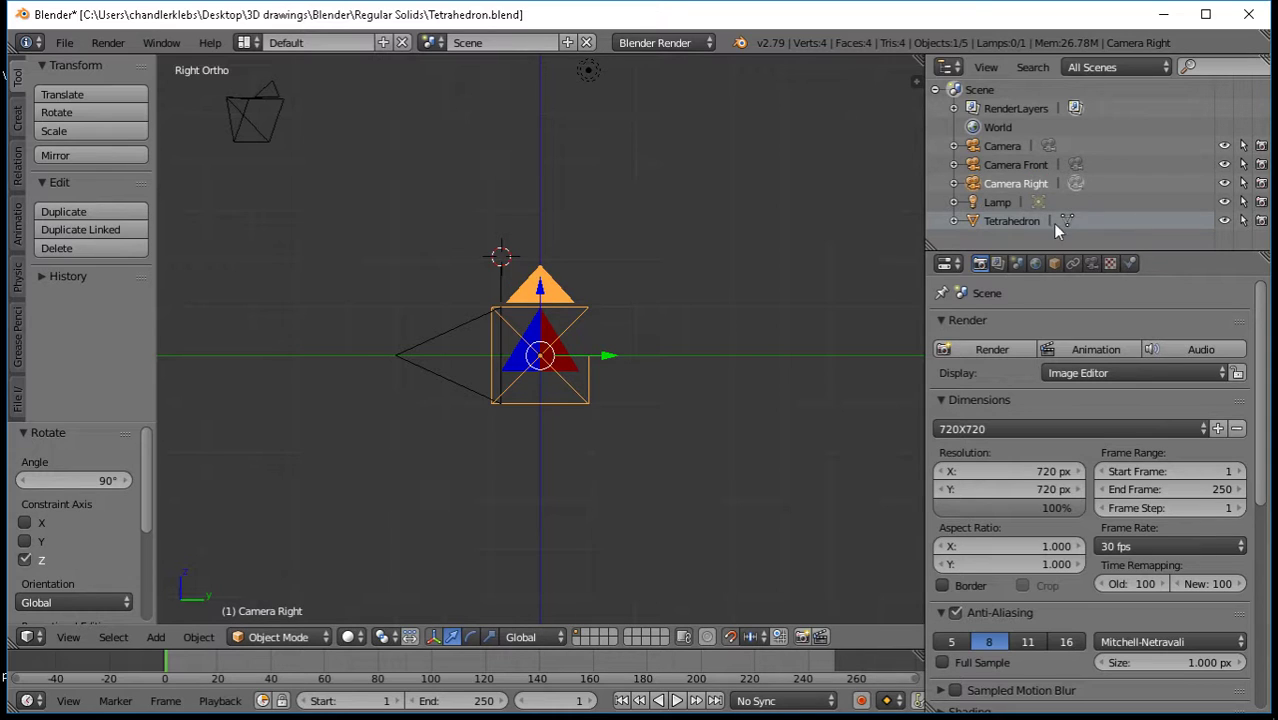
Render the image from Camera Right and compare it with the left orthographic view and an angled view of the scene
click(110, 42)
click(119, 61)
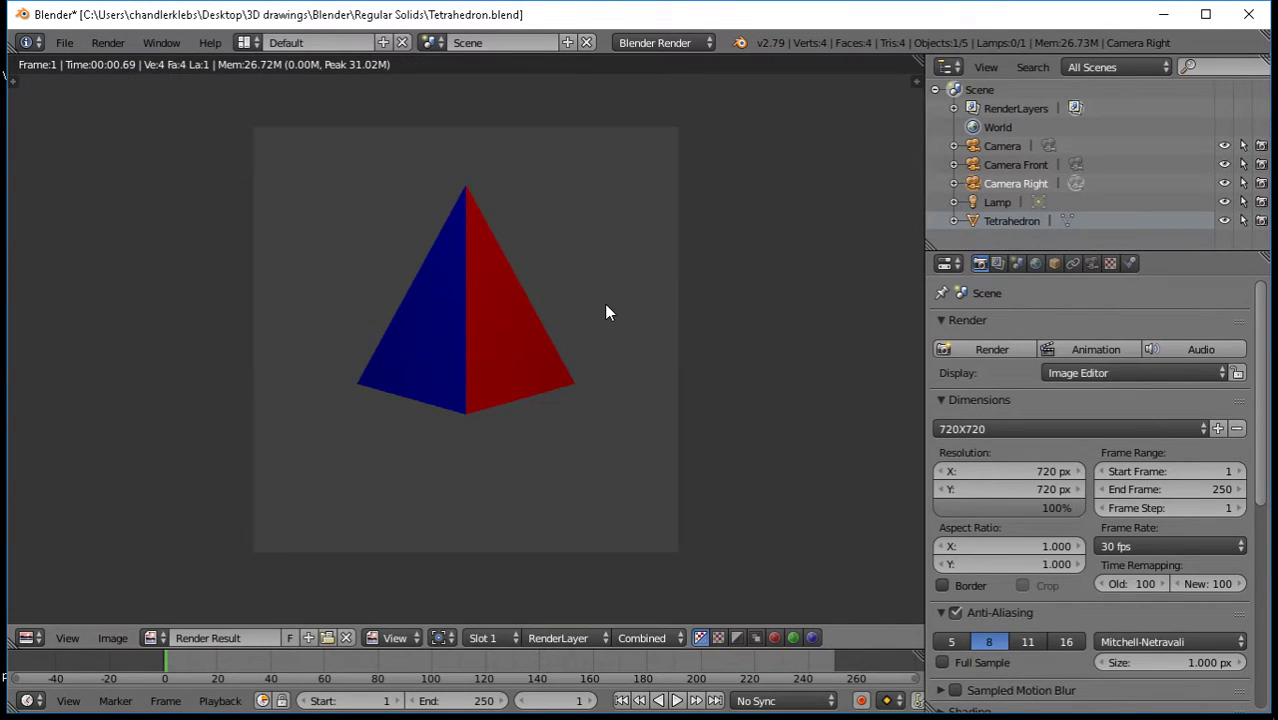
key(Escape)
key(ctrl+KP_3)
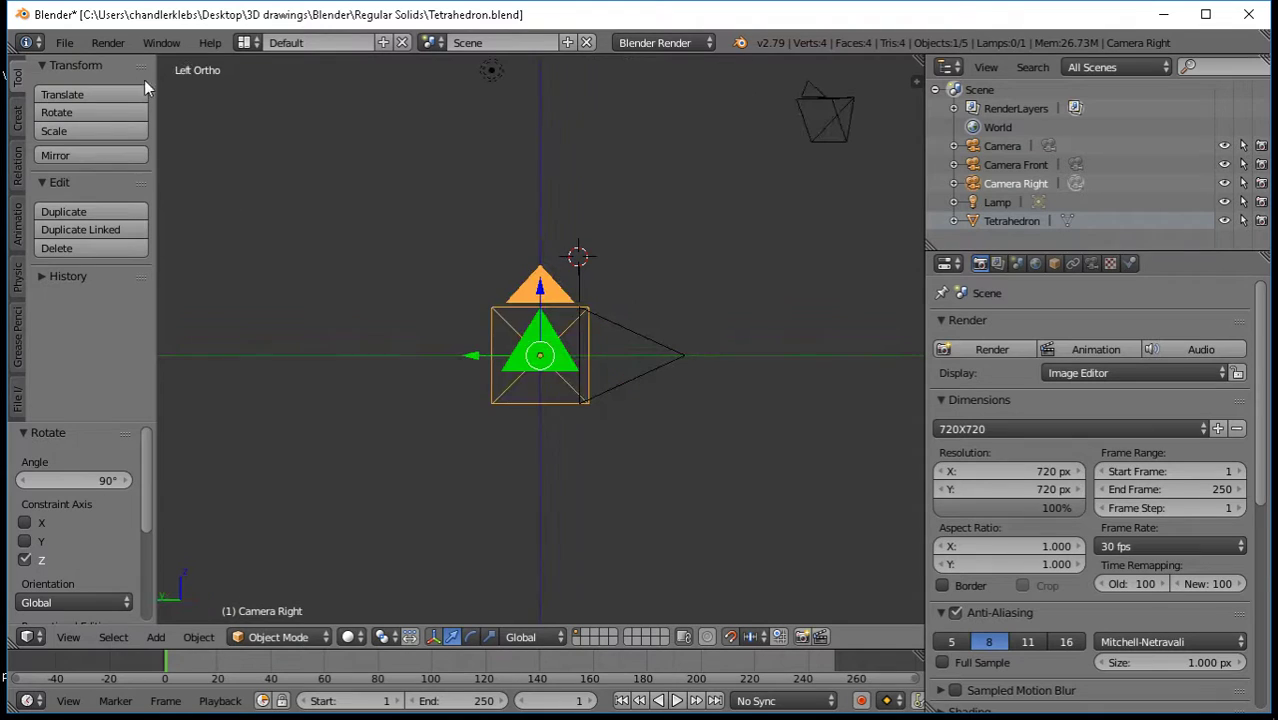
click(110, 43)
click(122, 66)
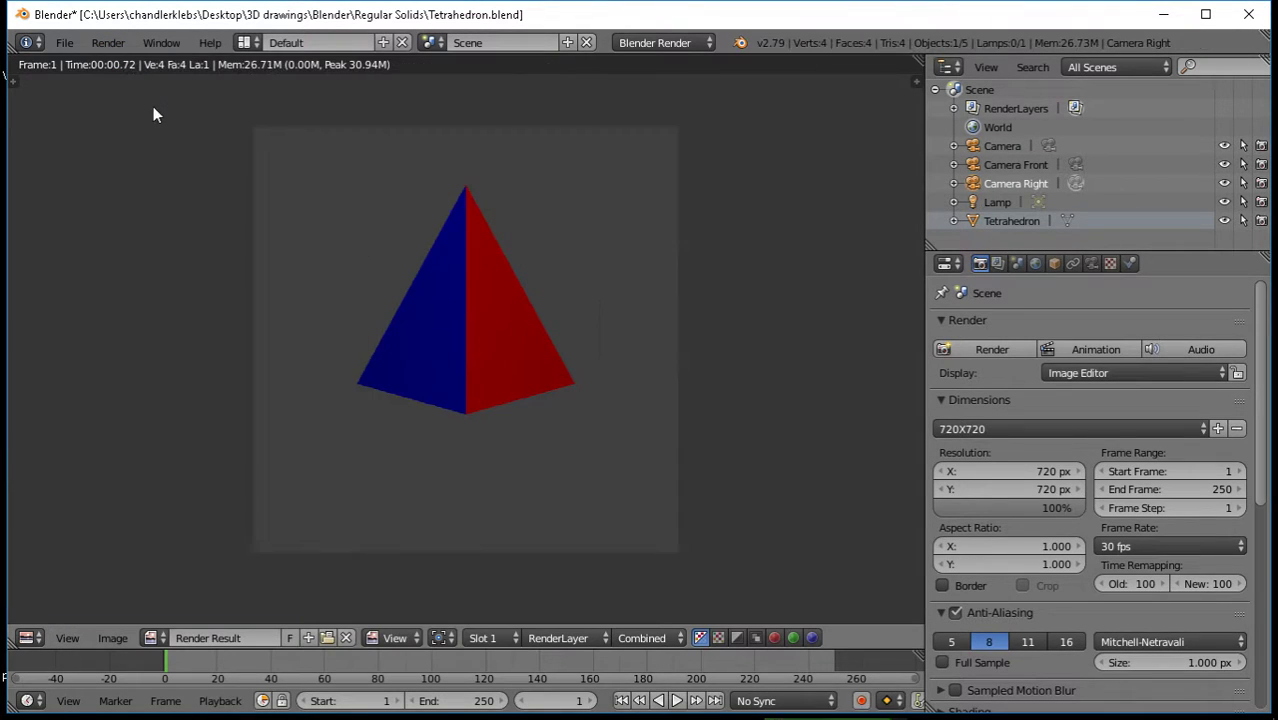
key(Escape)
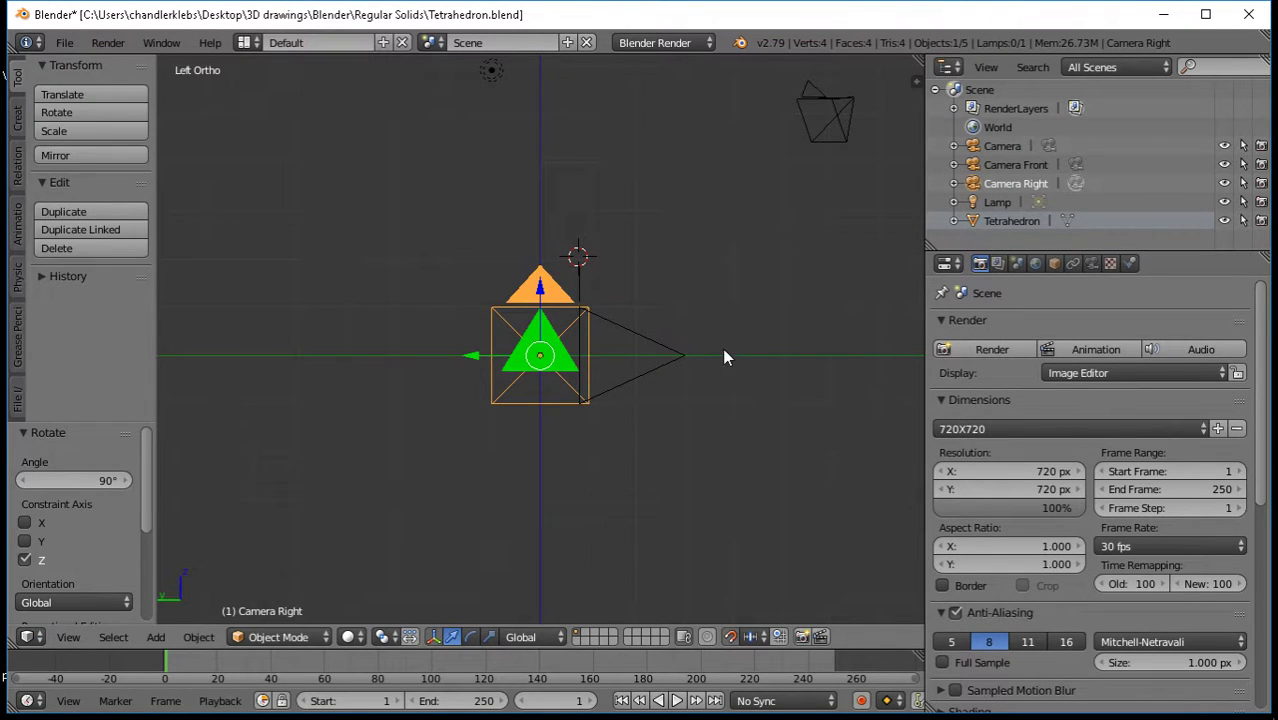
middle_drag(733, 338, 607, 390)
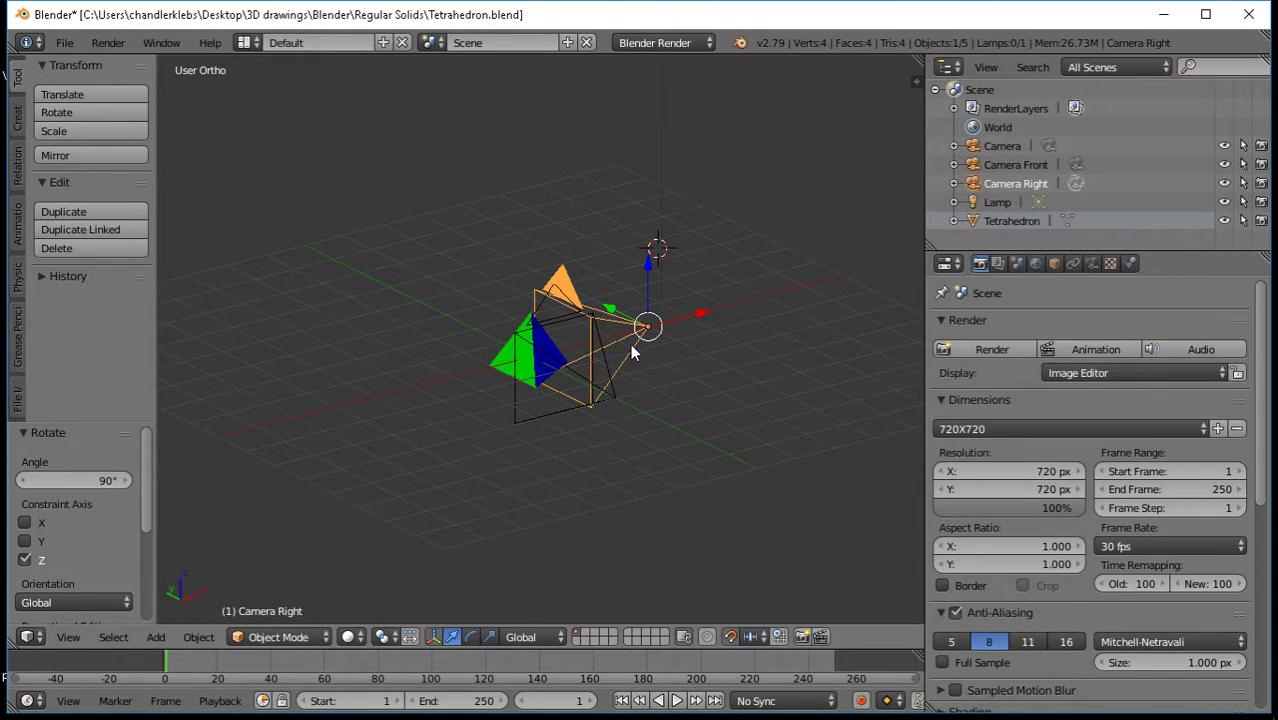
Duplicate Camera Right in place, and move the original camera freehand by about -4 on X, -2 on Y and 2 on Z
click(104, 212)
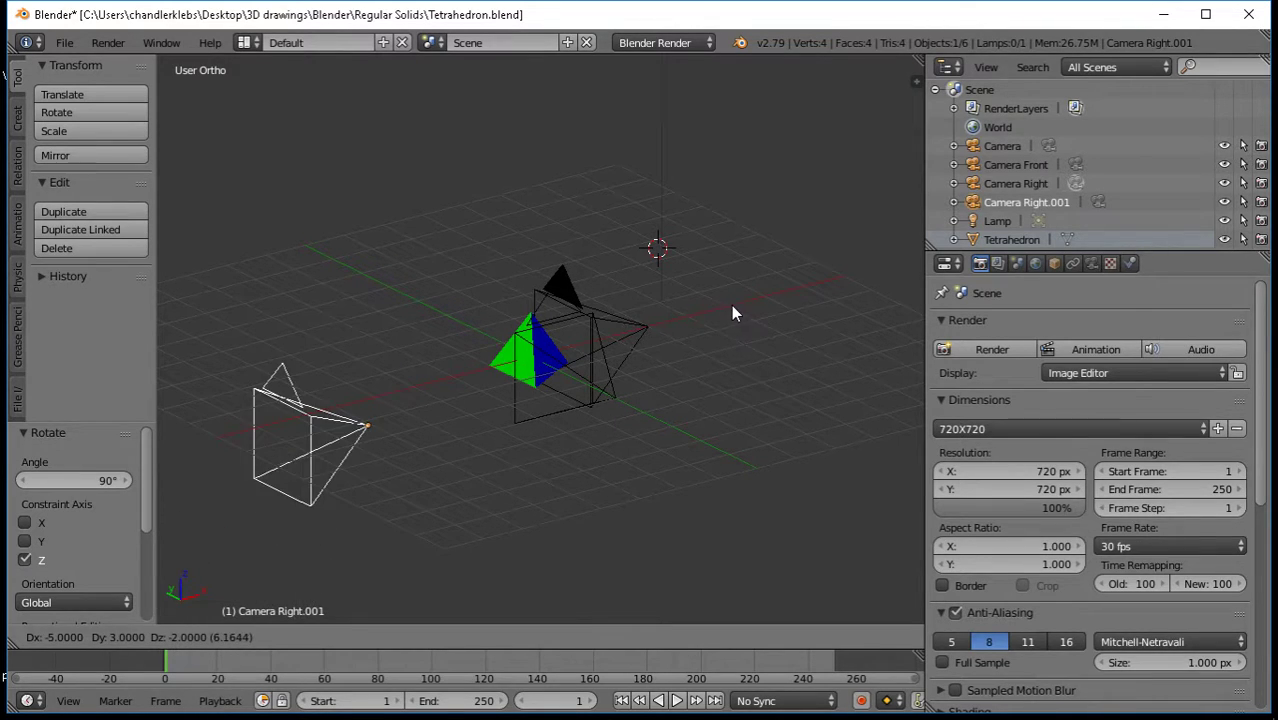
key(Escape)
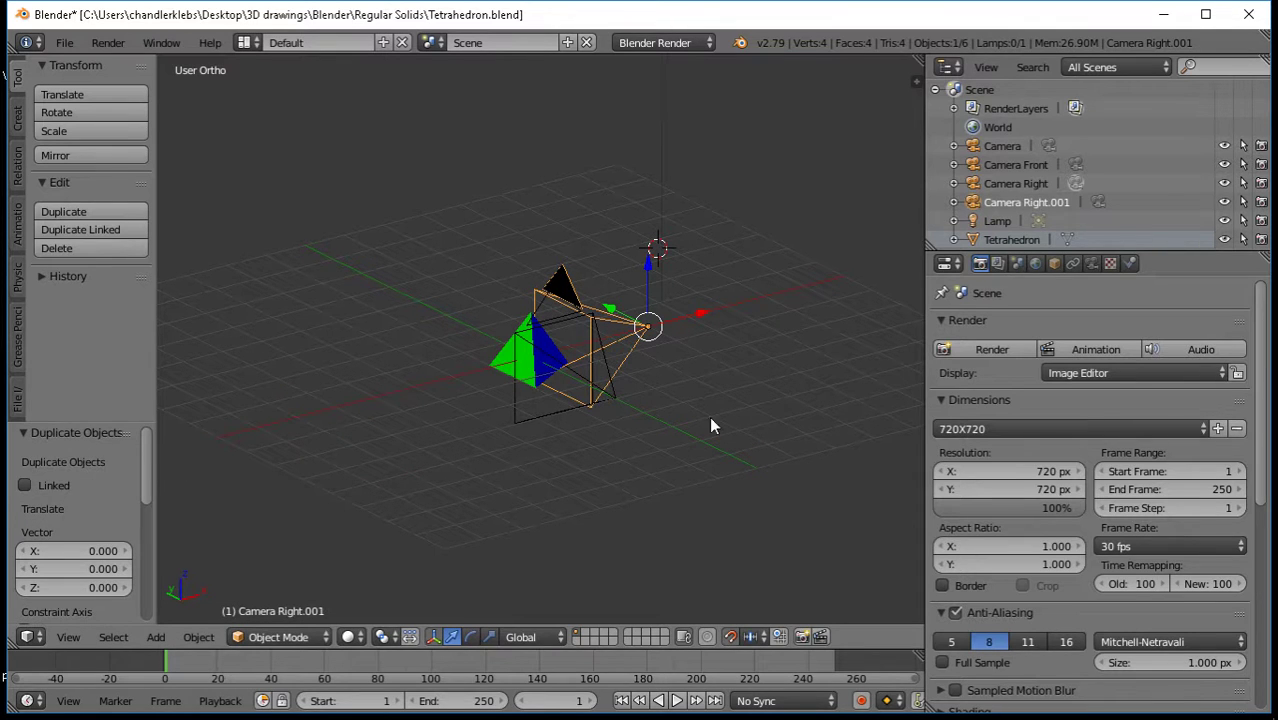
middle_drag(711, 426, 475, 482)
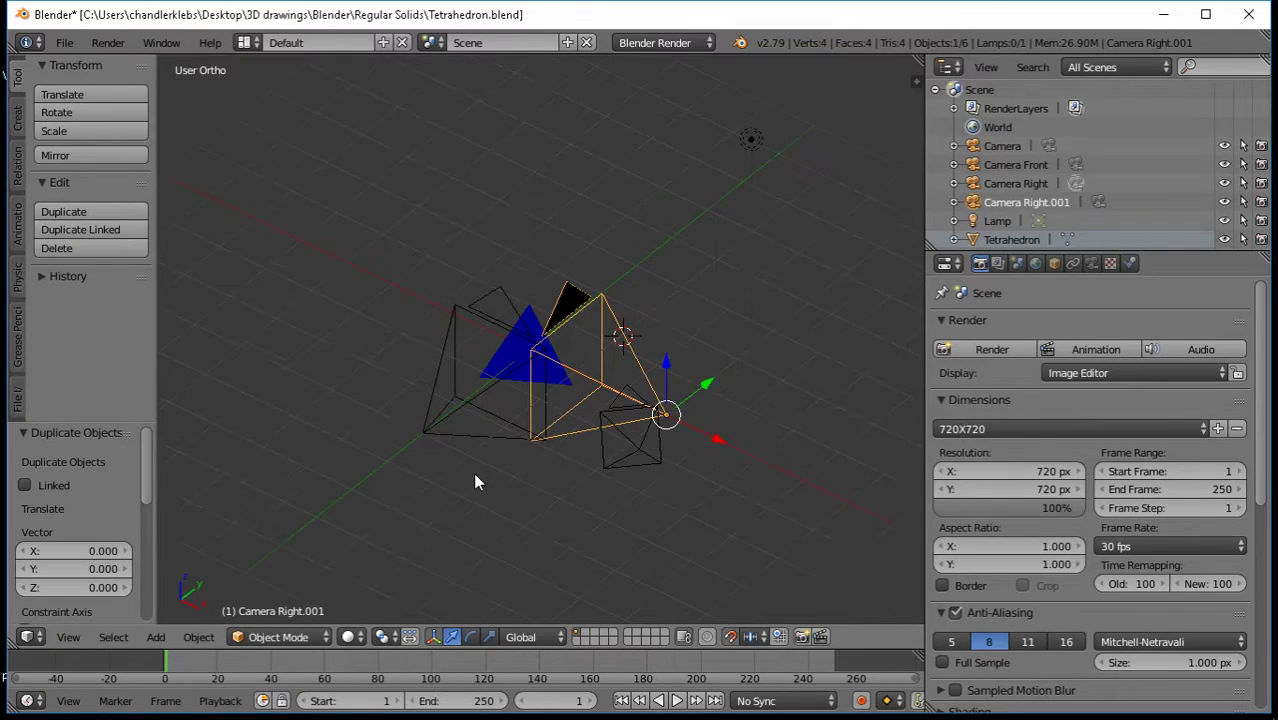
scroll(477, 477, up, 1)
right_click(593, 422)
key(g)
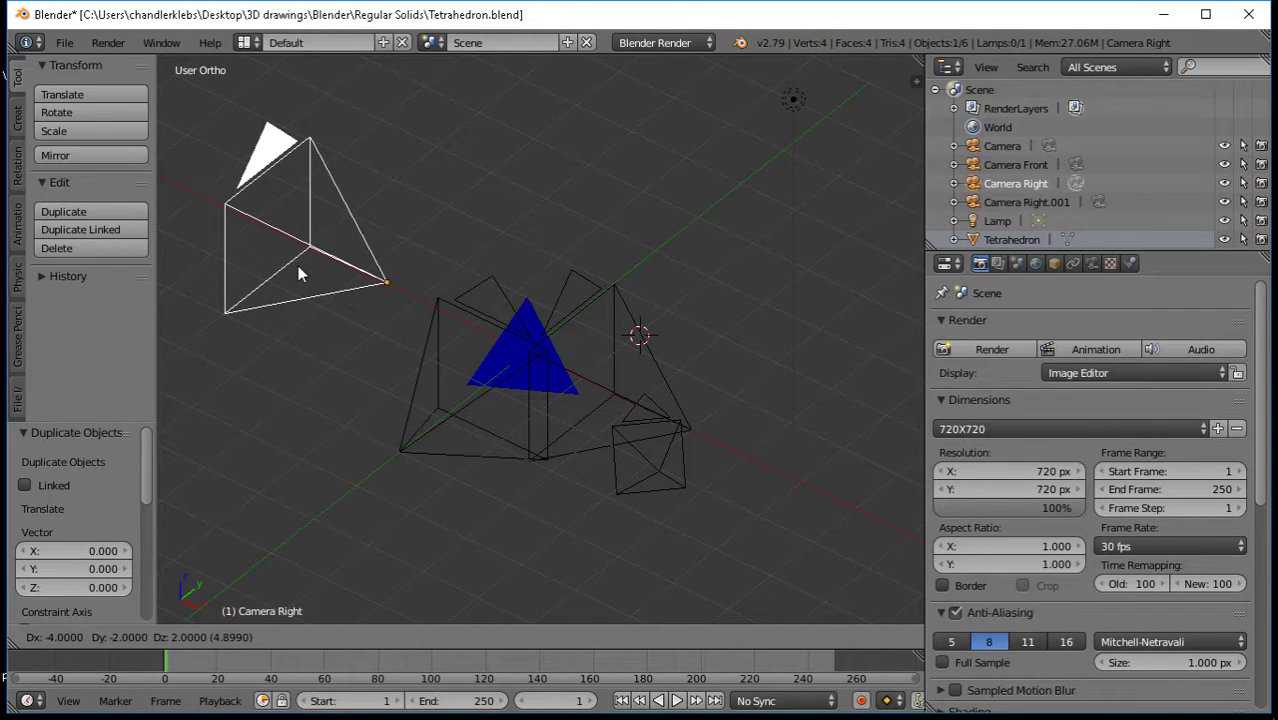
click(300, 274)
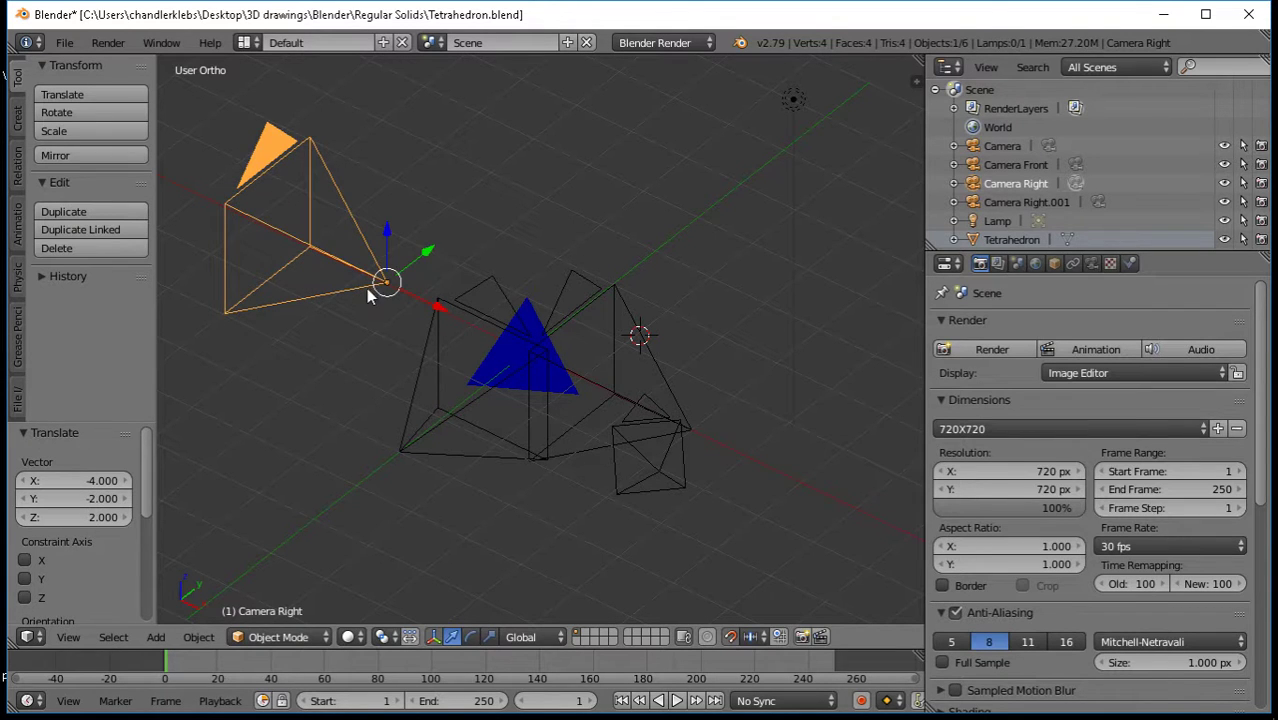
Reset the Camera Right object's last move to offsets of 0 on X, Y and Z
middle_drag(371, 285, 777, 297)
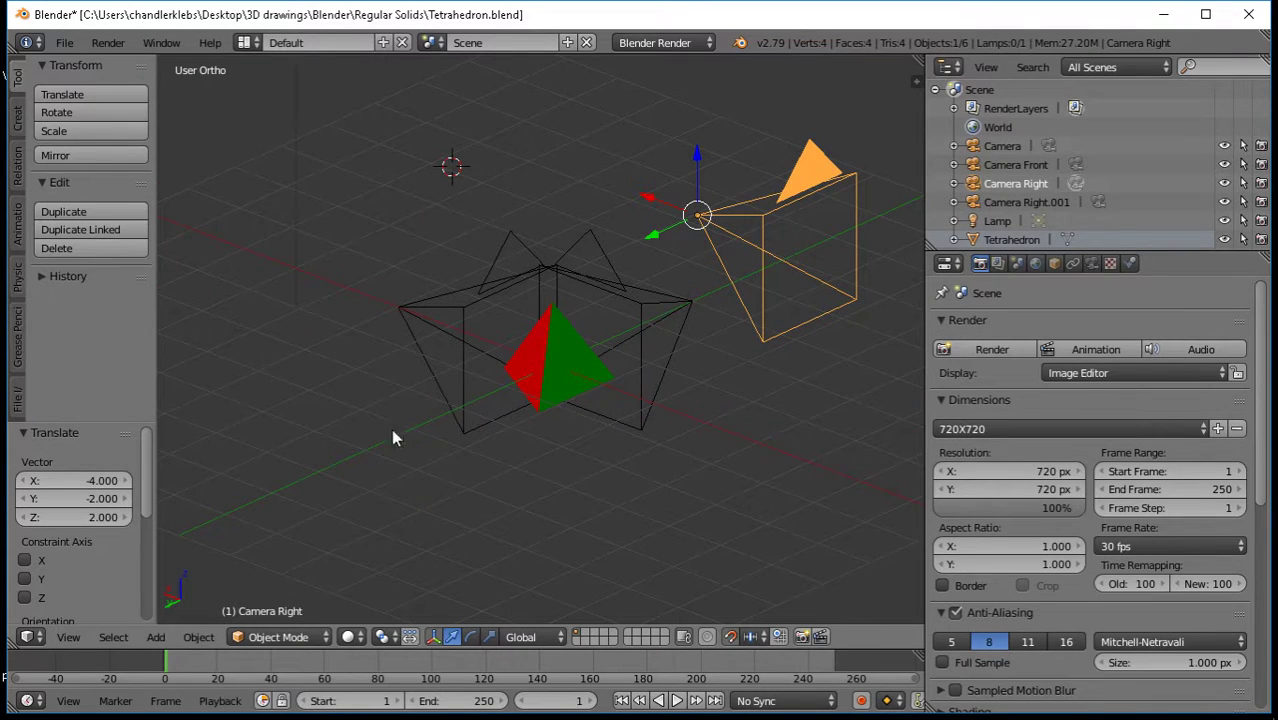
click(110, 481)
text(0)
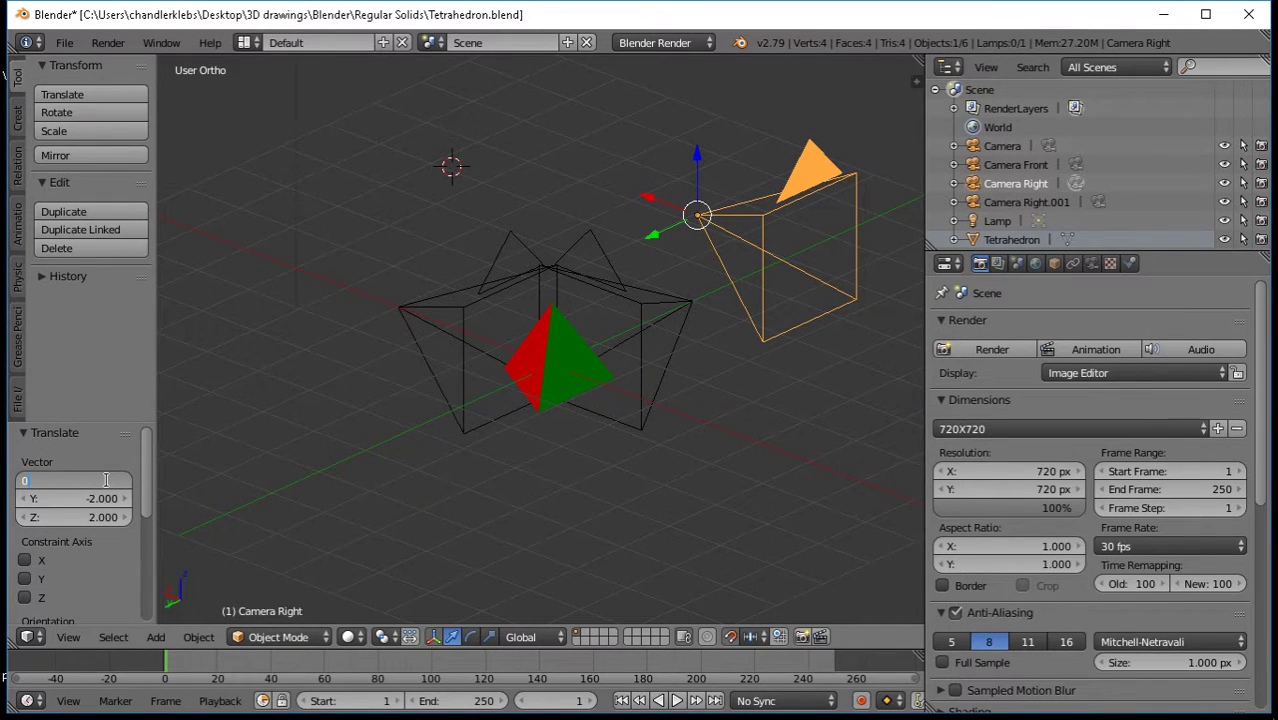
key(Return)
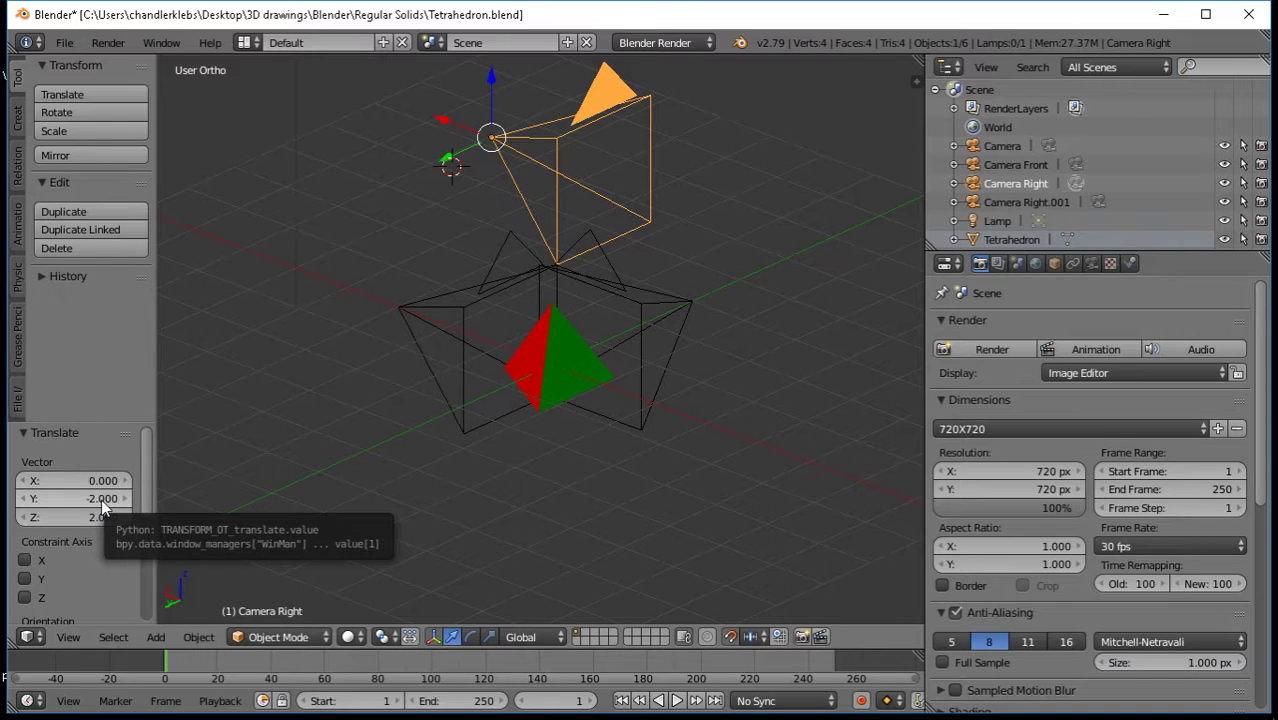
click(101, 499)
text(0)
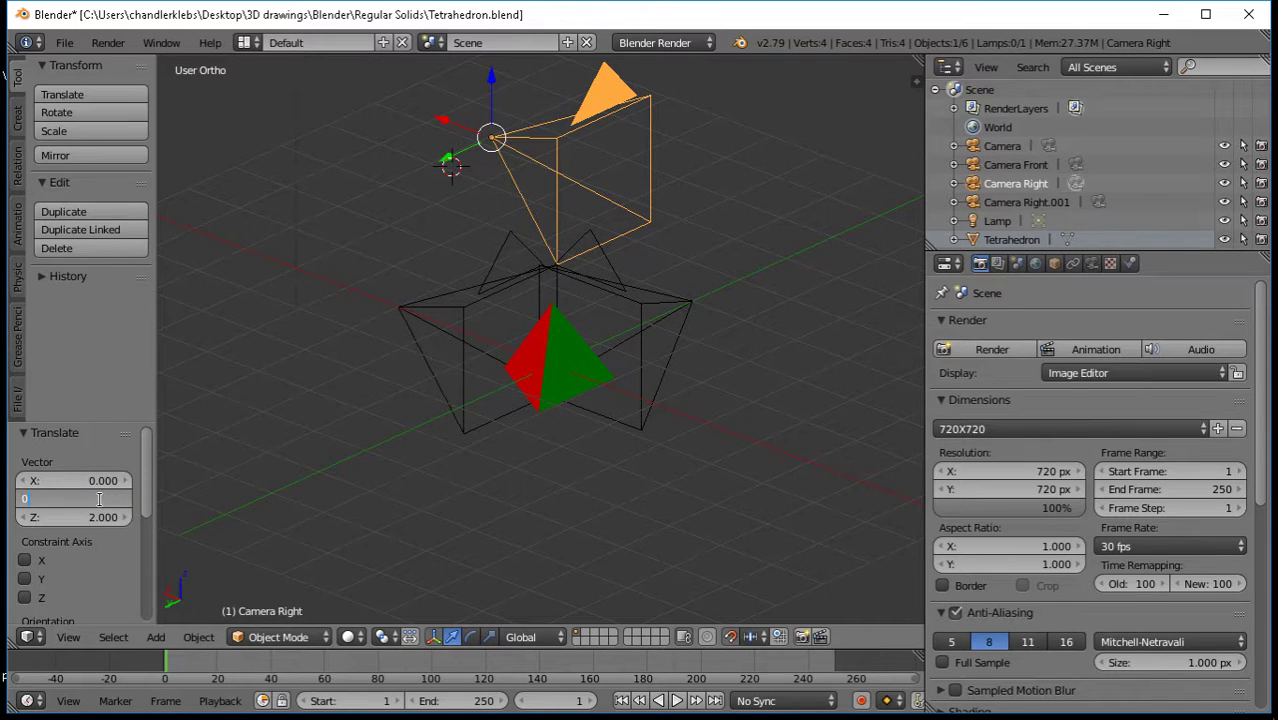
key(Return)
click(93, 516)
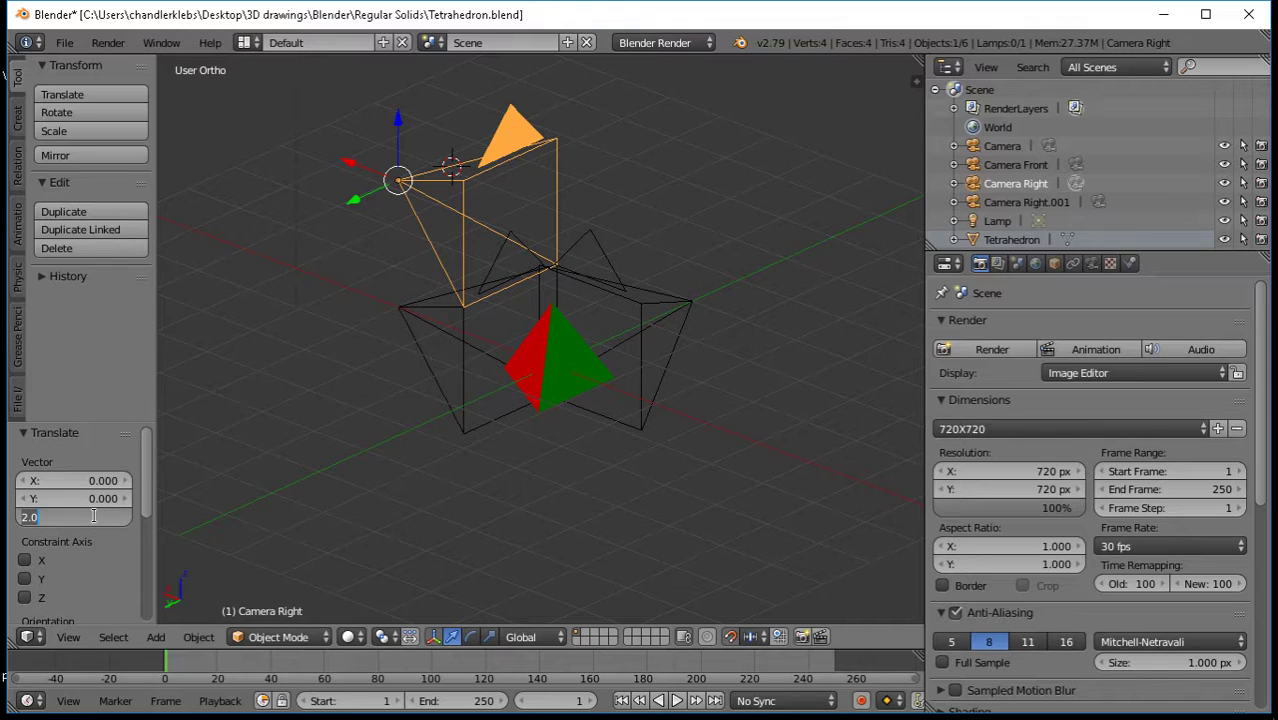
text(0)
key(Return)
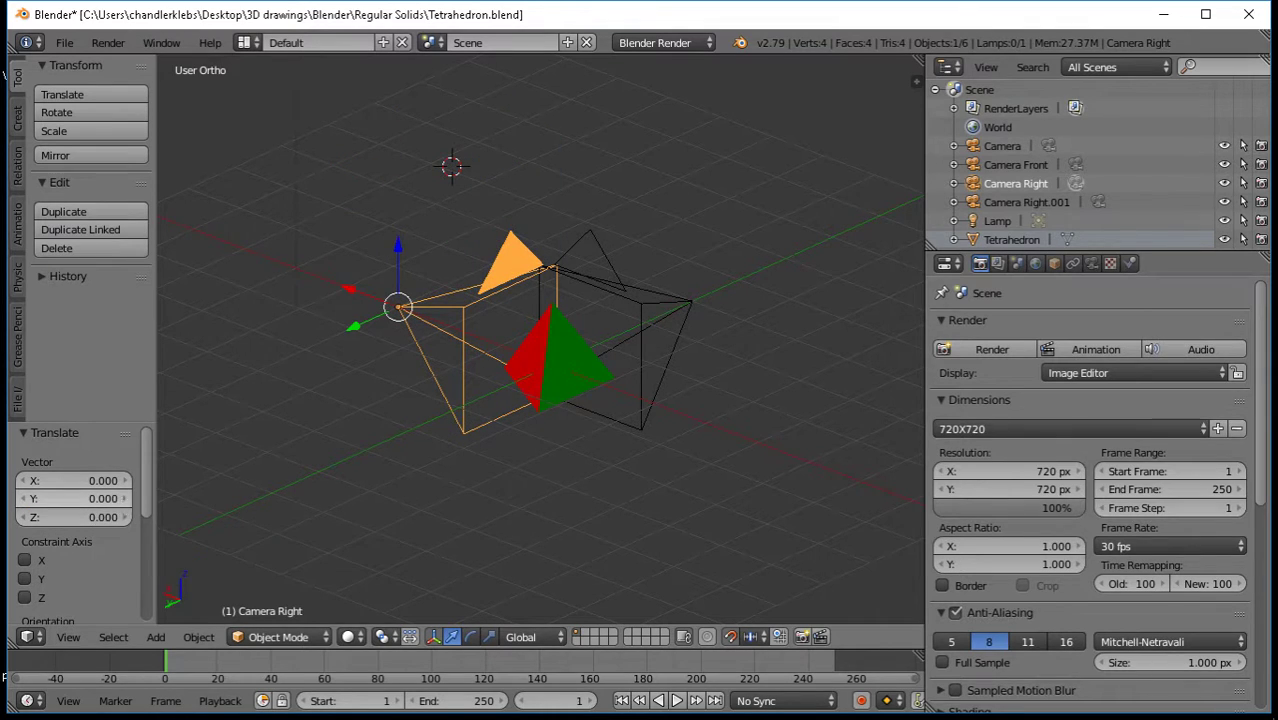
Set the X offset of Camera Right's move to -3, with Y at 0
mouse_move(86, 498)
mouse_down()
mouse_move(64, 498)
mouse_move(101, 498)
mouse_up()
click(101, 498)
text(0)
key(Return)
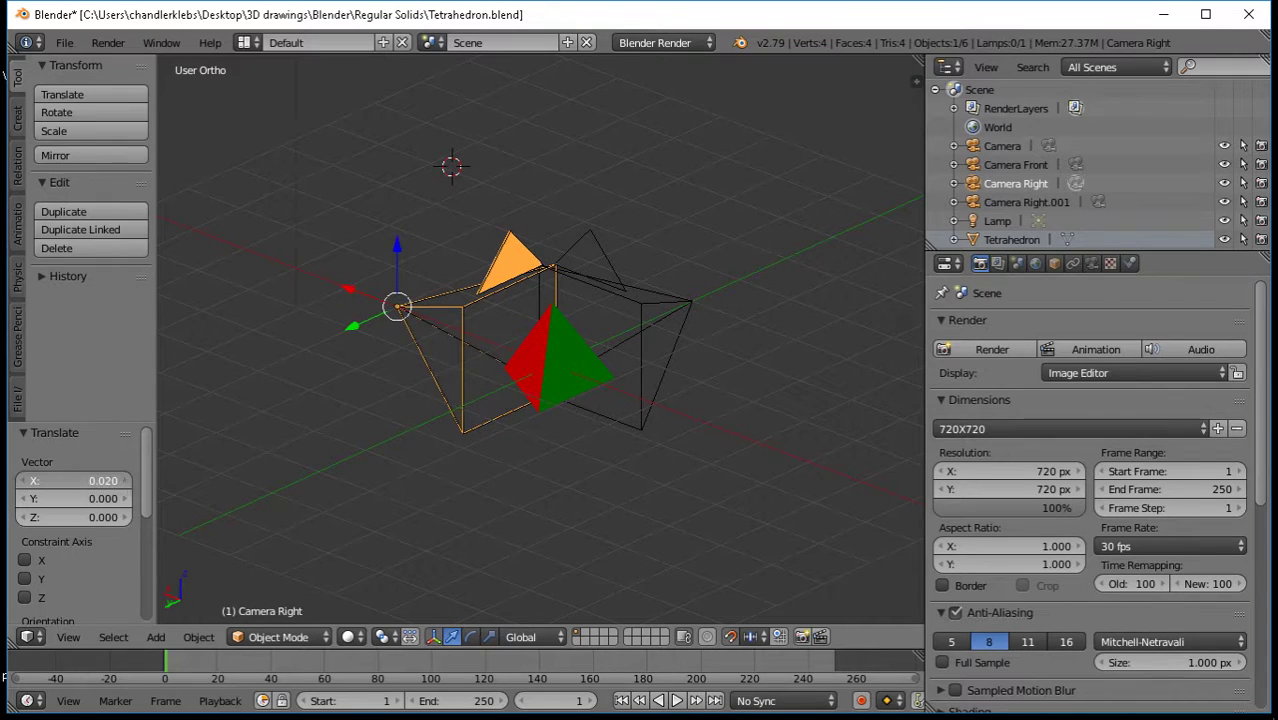
click(126, 479)
click(105, 481)
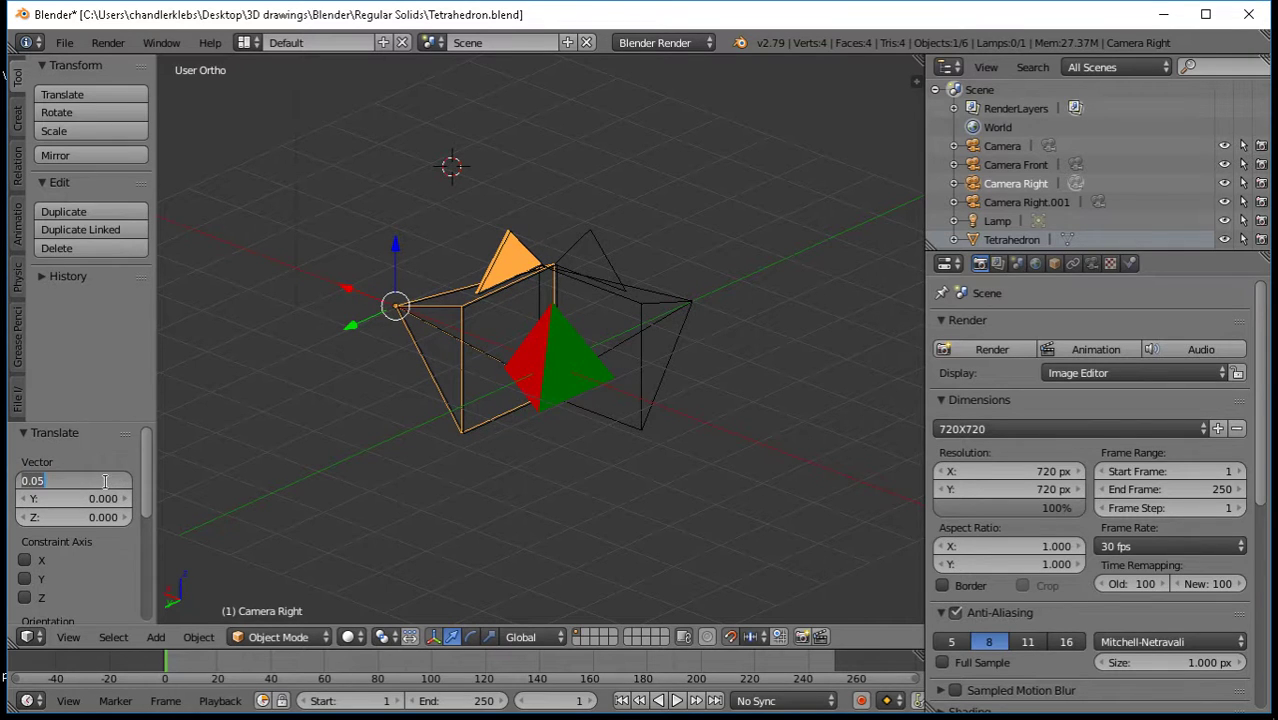
key(BackSpace)
key(Return)
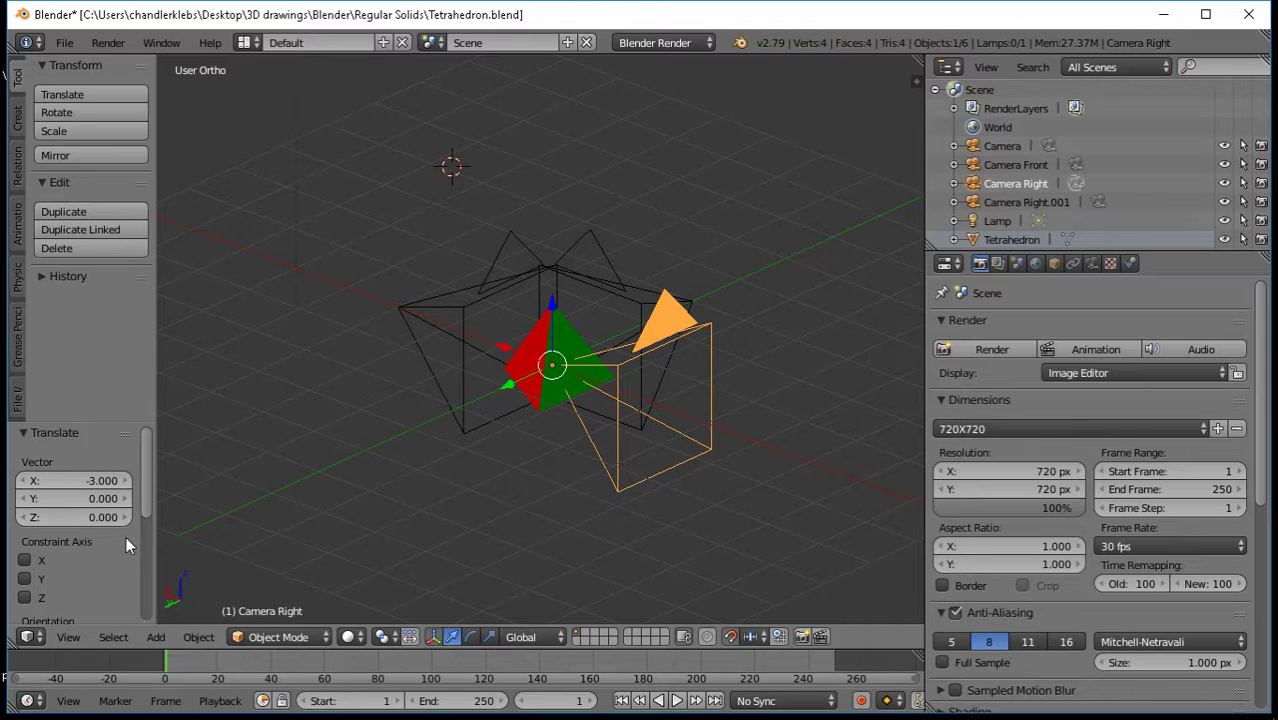
Set the X offset of Camera Right's move to -6 and save over the existing file
click(91, 481)
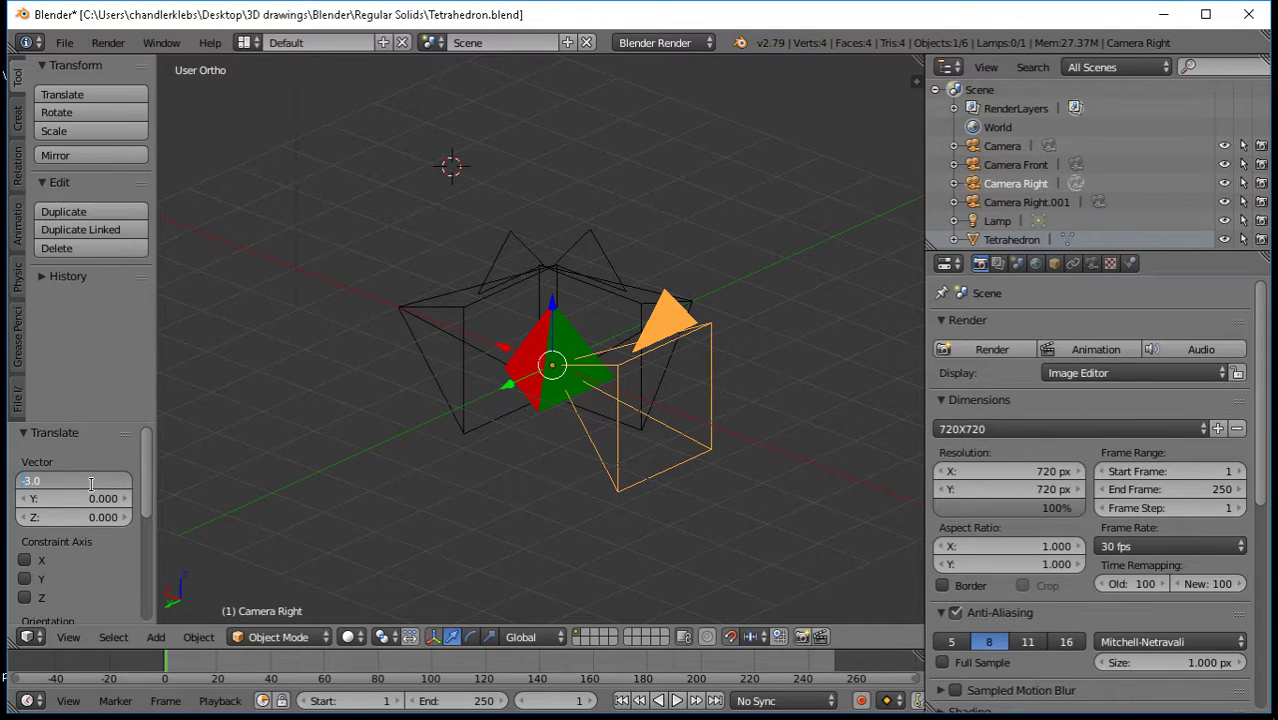
text(-6)
key(Return)
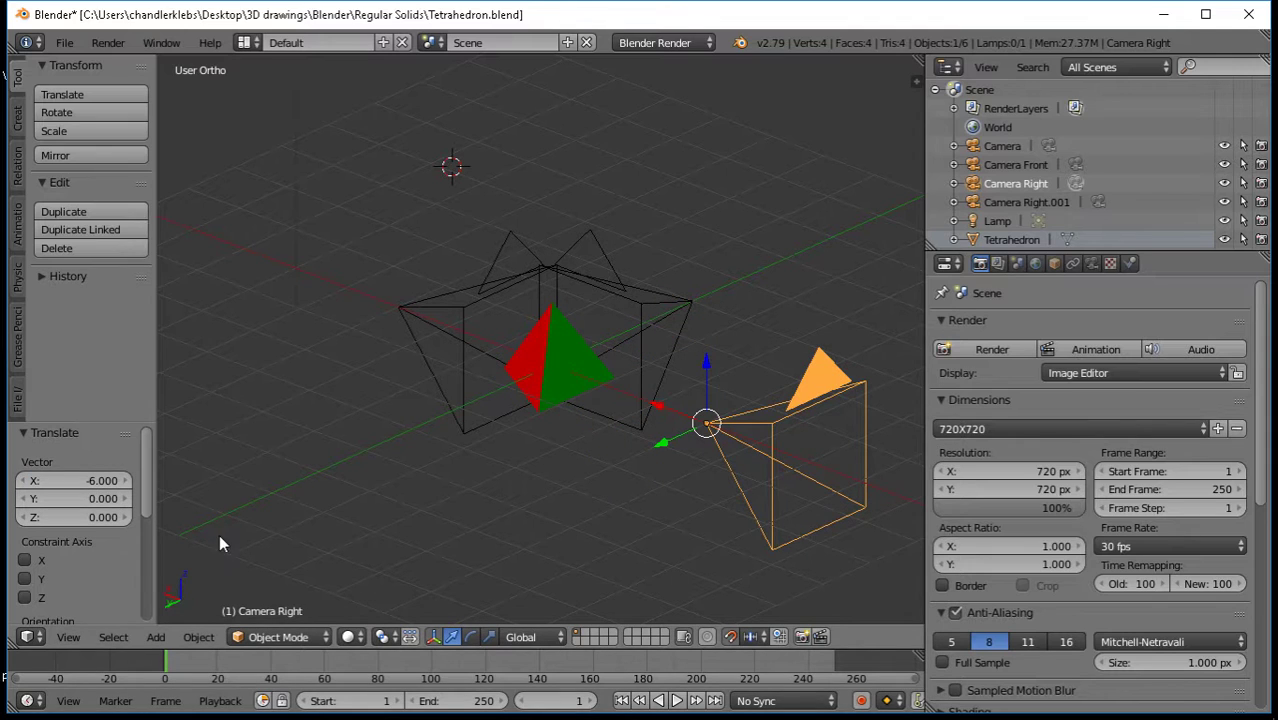
key(ctrl+s)
click(257, 370)
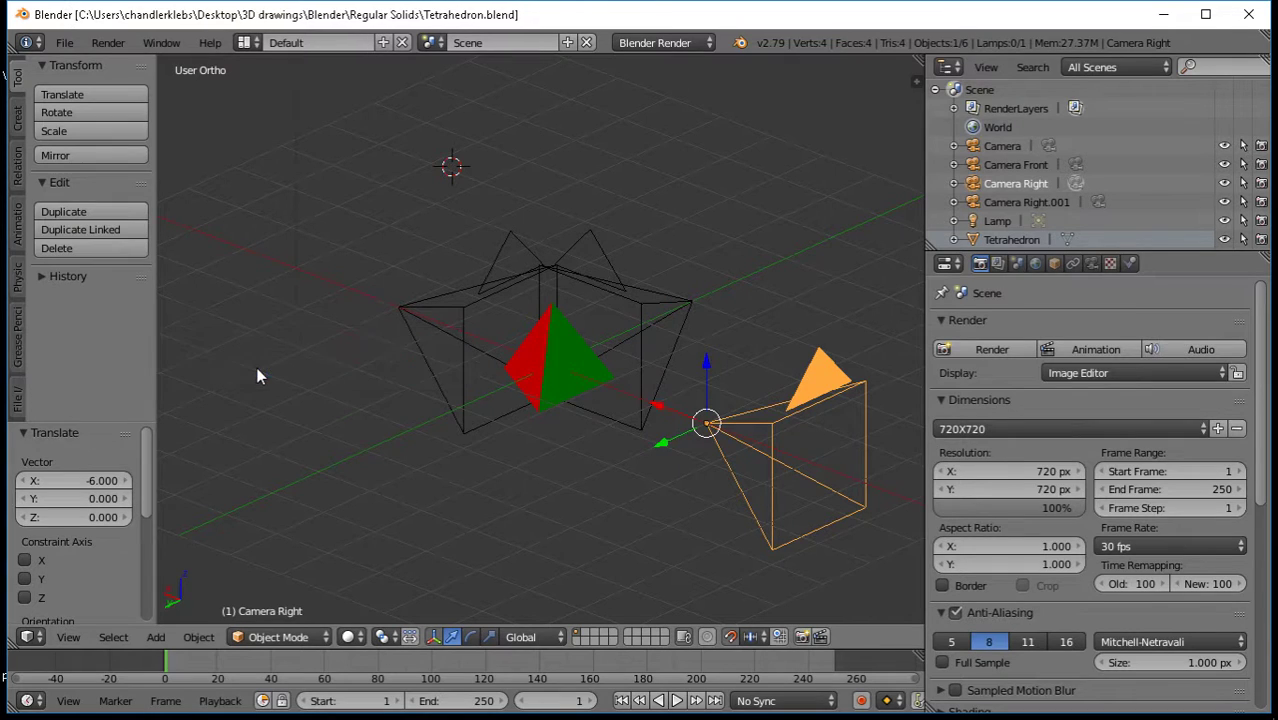
Rotate the moved camera by -180° about the global Z axis so it faces the tetrahedron
click(74, 114)
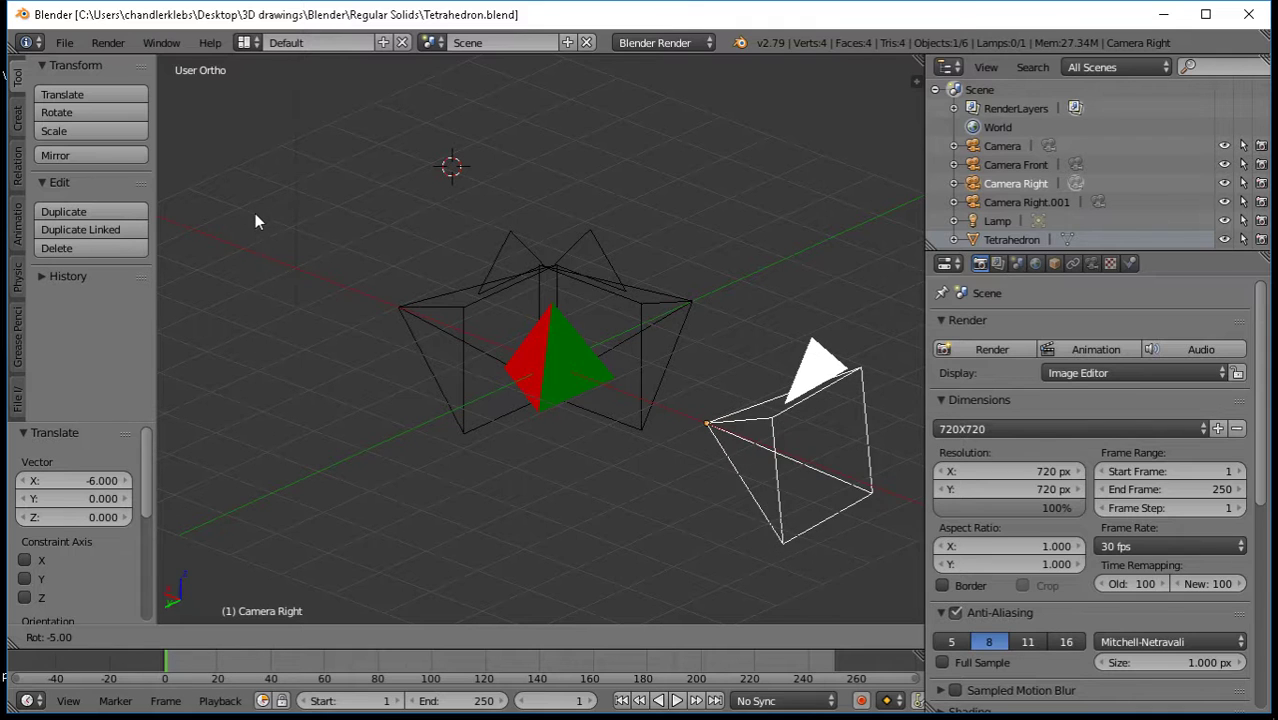
key(z)
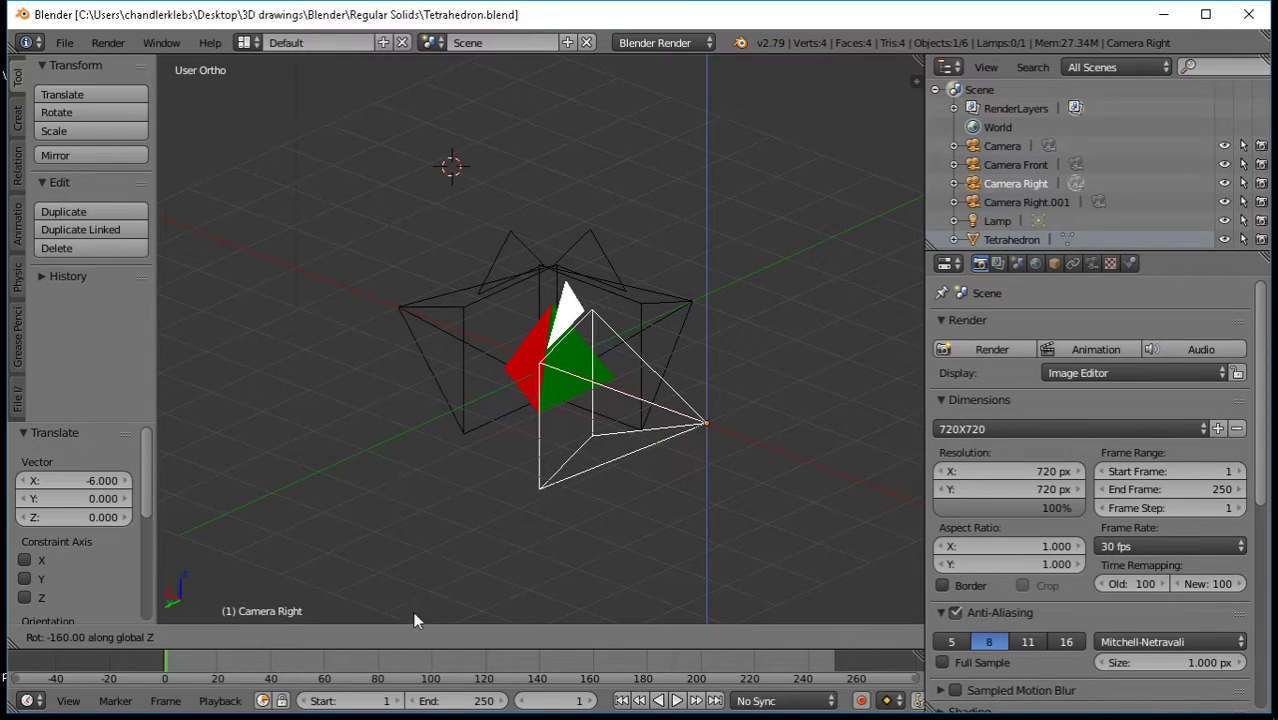
click(463, 299)
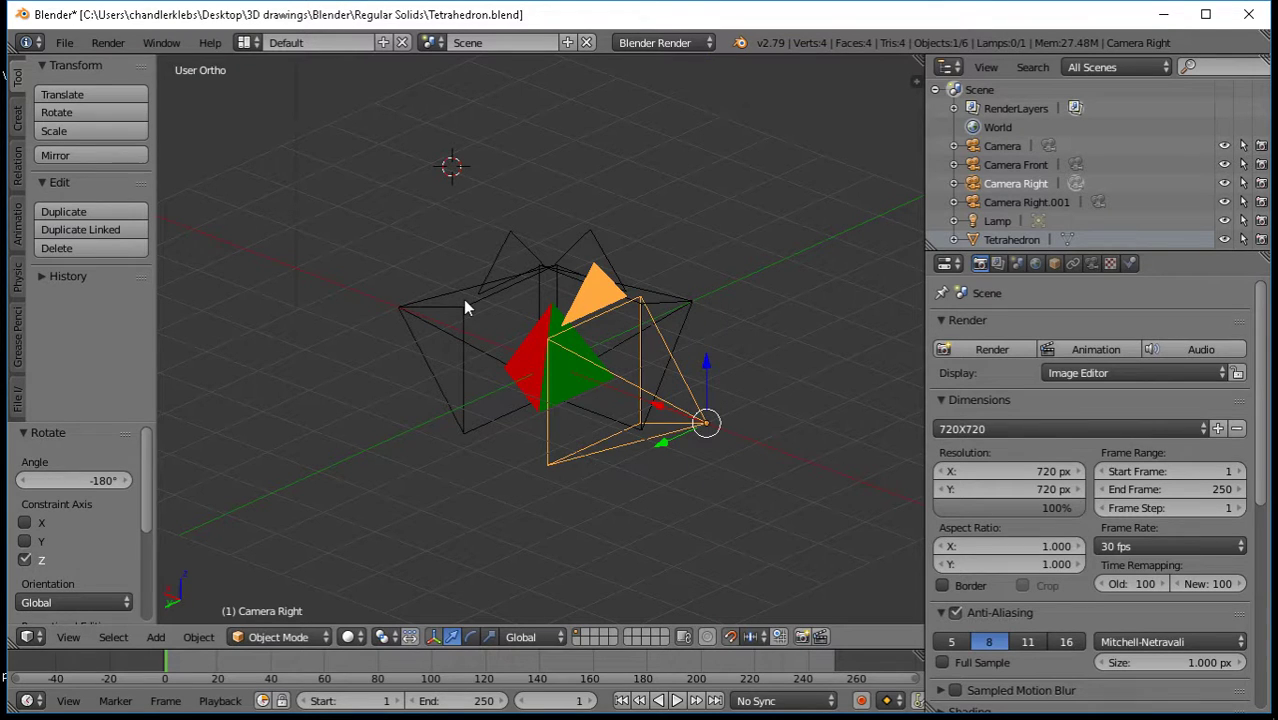
Render the image and compare it with the right and left orthographic views and an angled view of the scene
click(102, 44)
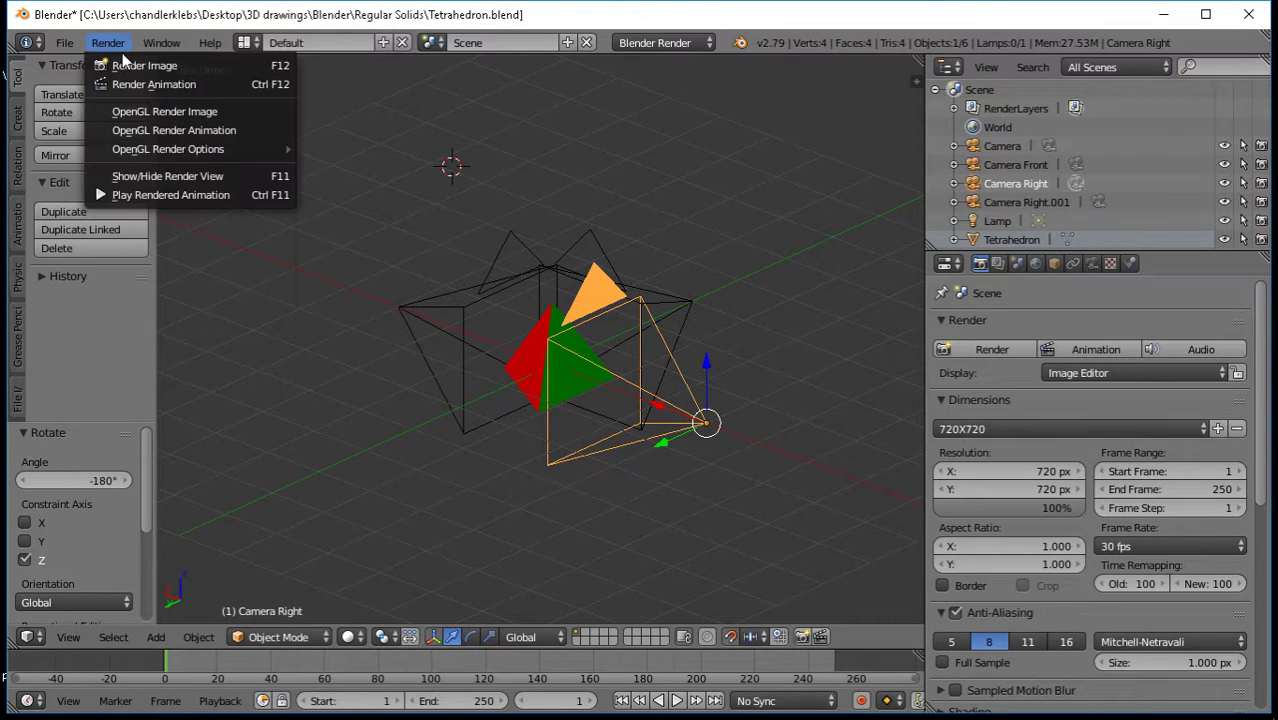
click(128, 63)
key(Escape)
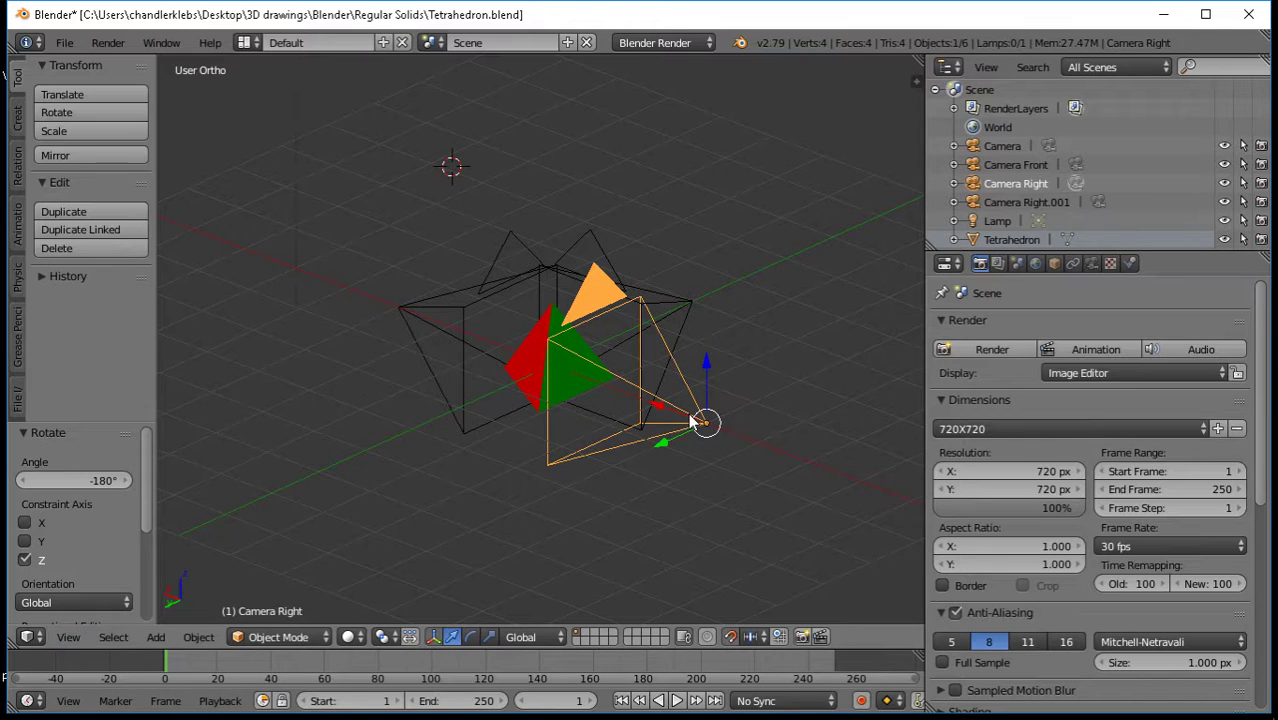
click(70, 638)
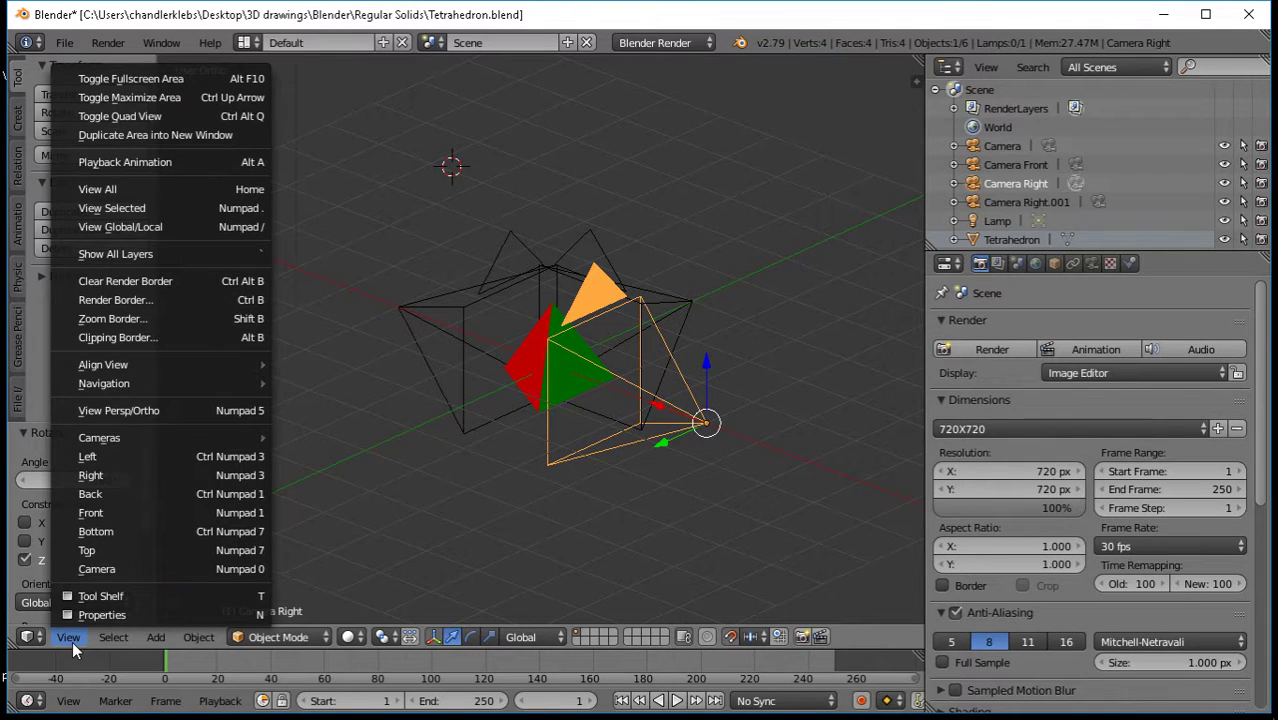
click(72, 641)
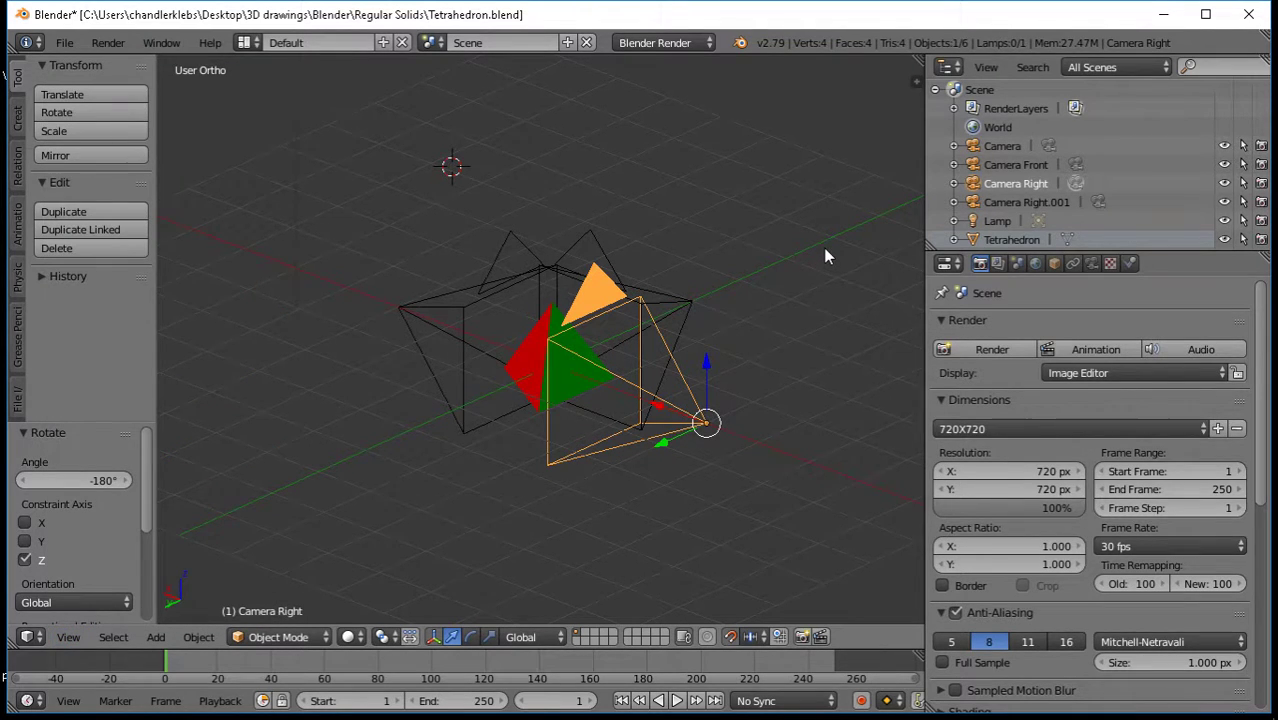
key(KP_3)
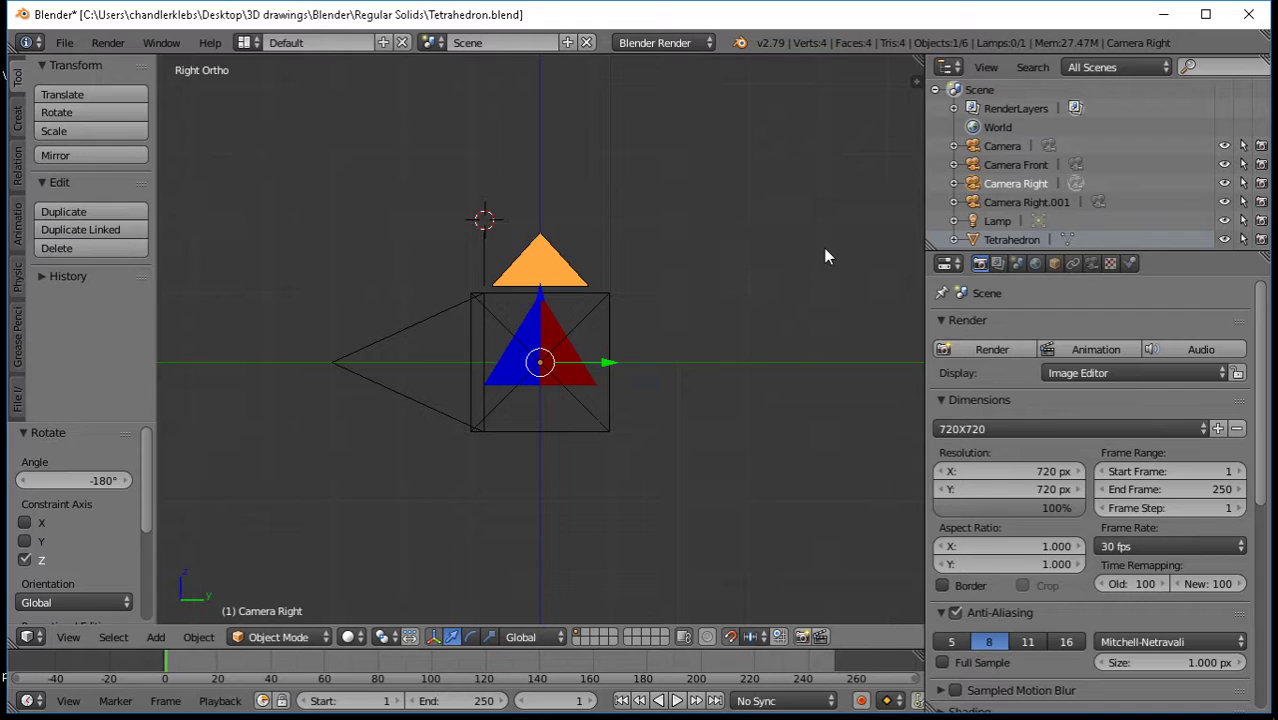
key(ctrl+KP_3)
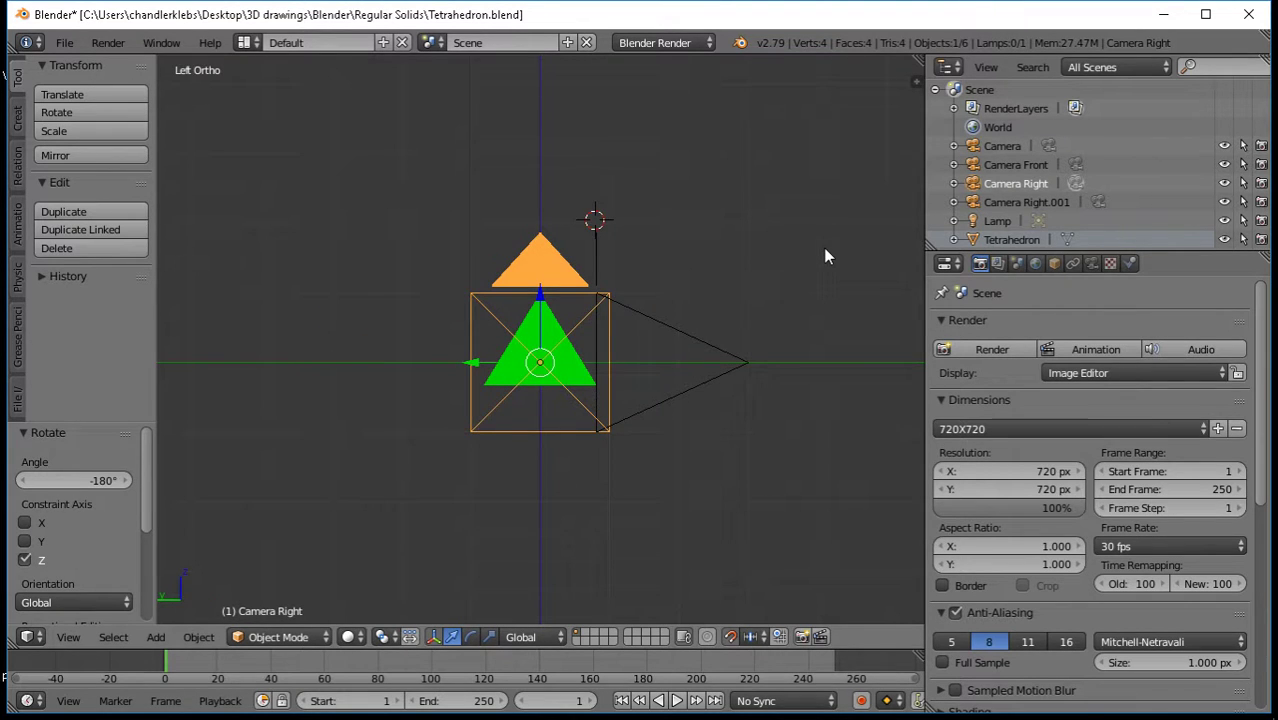
click(67, 637)
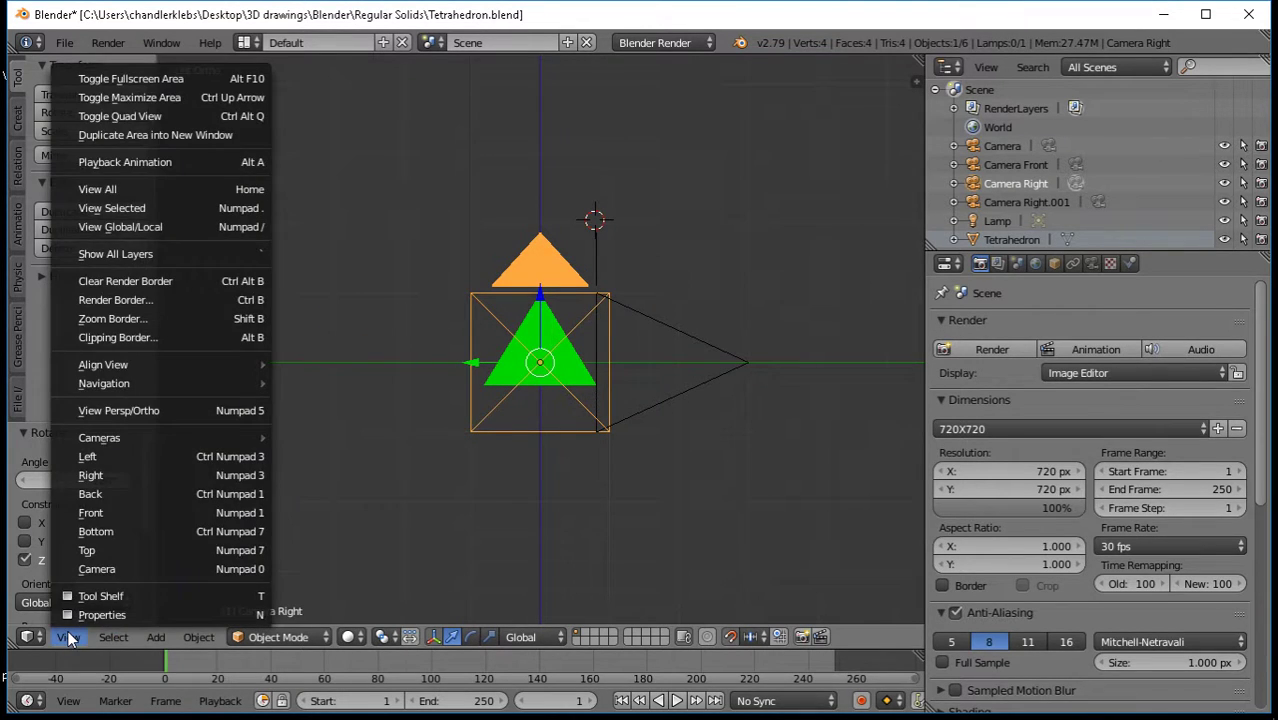
click(67, 637)
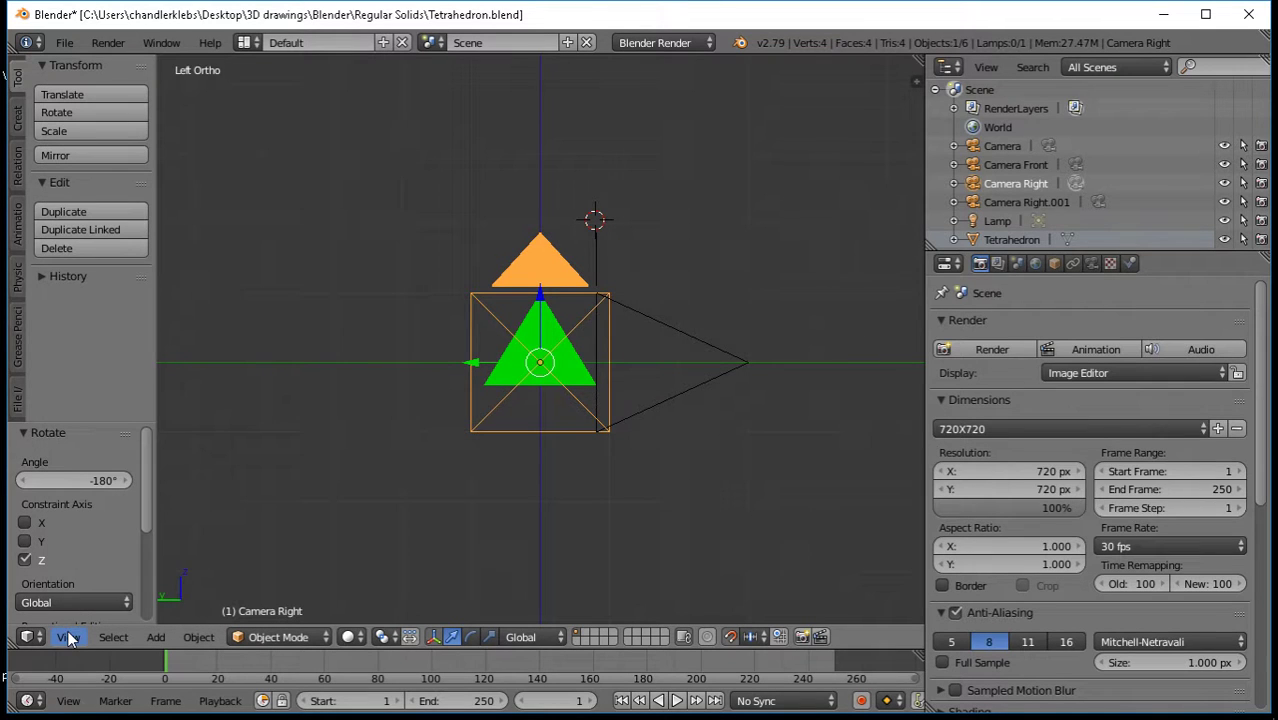
middle_drag(648, 456, 769, 496)
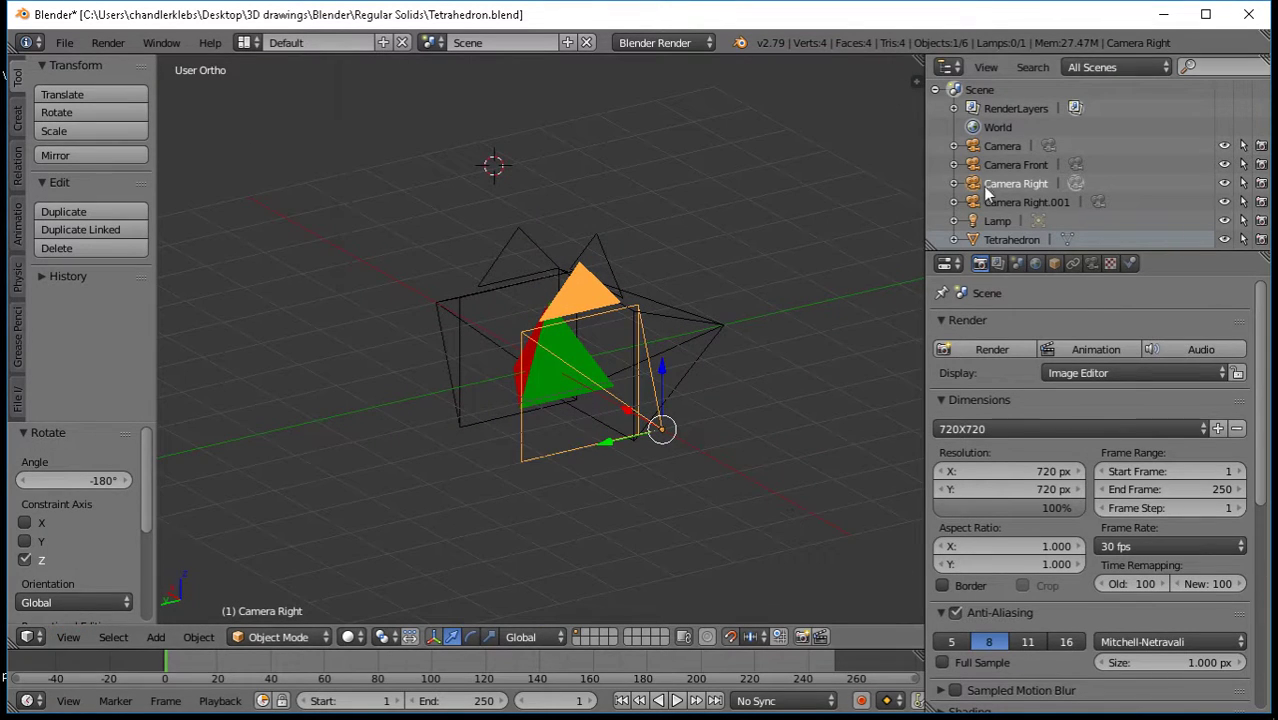
Rename the moved and rotated Camera Right object as Camera Left
double_click(1043, 185)
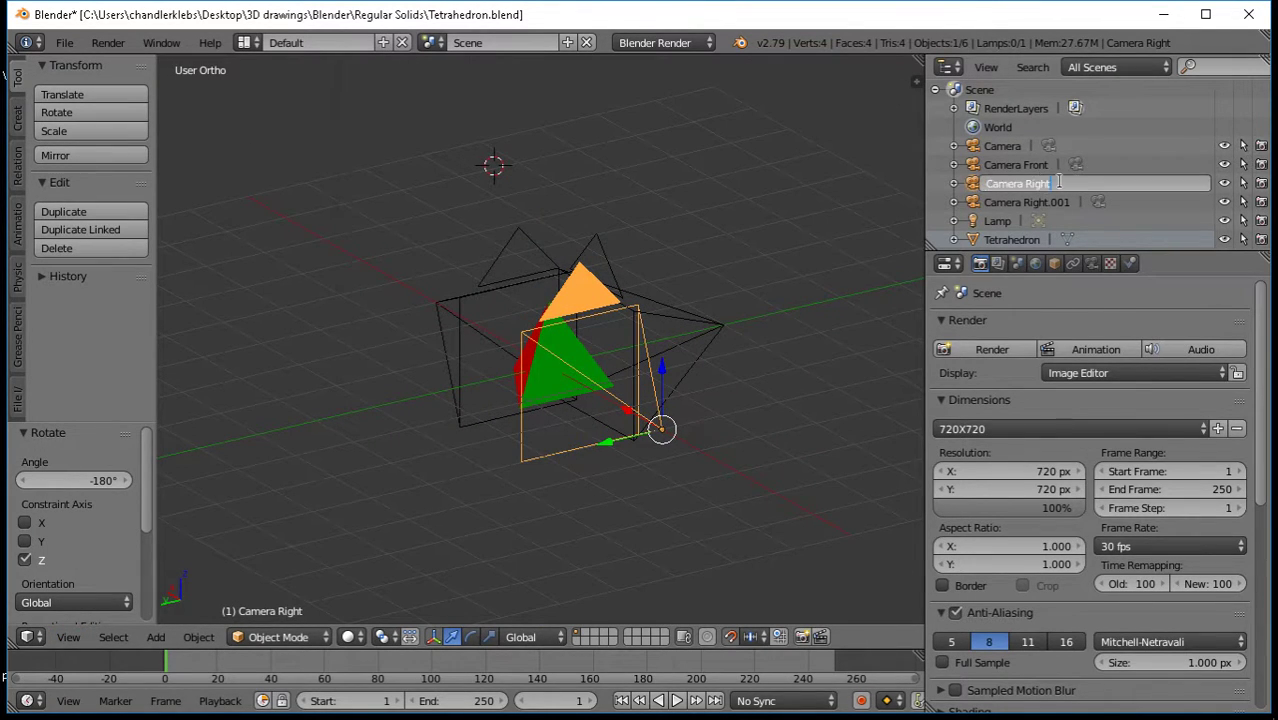
key(BackSpace)
key(BackSpace)
key(BackSpace)
key(BackSpace)
key(BackSpace)
text(Left)
key(Return)
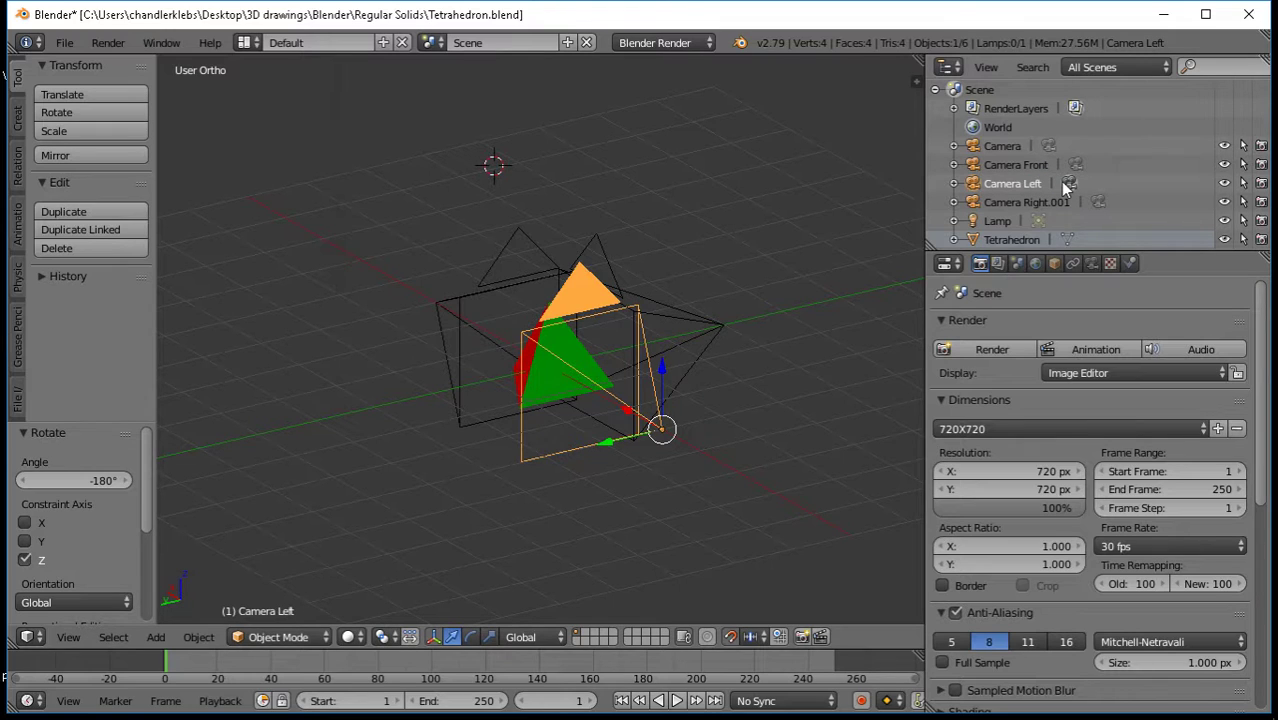
Rename the Camera Right.001 object as Camera Right
double_click(1053, 204)
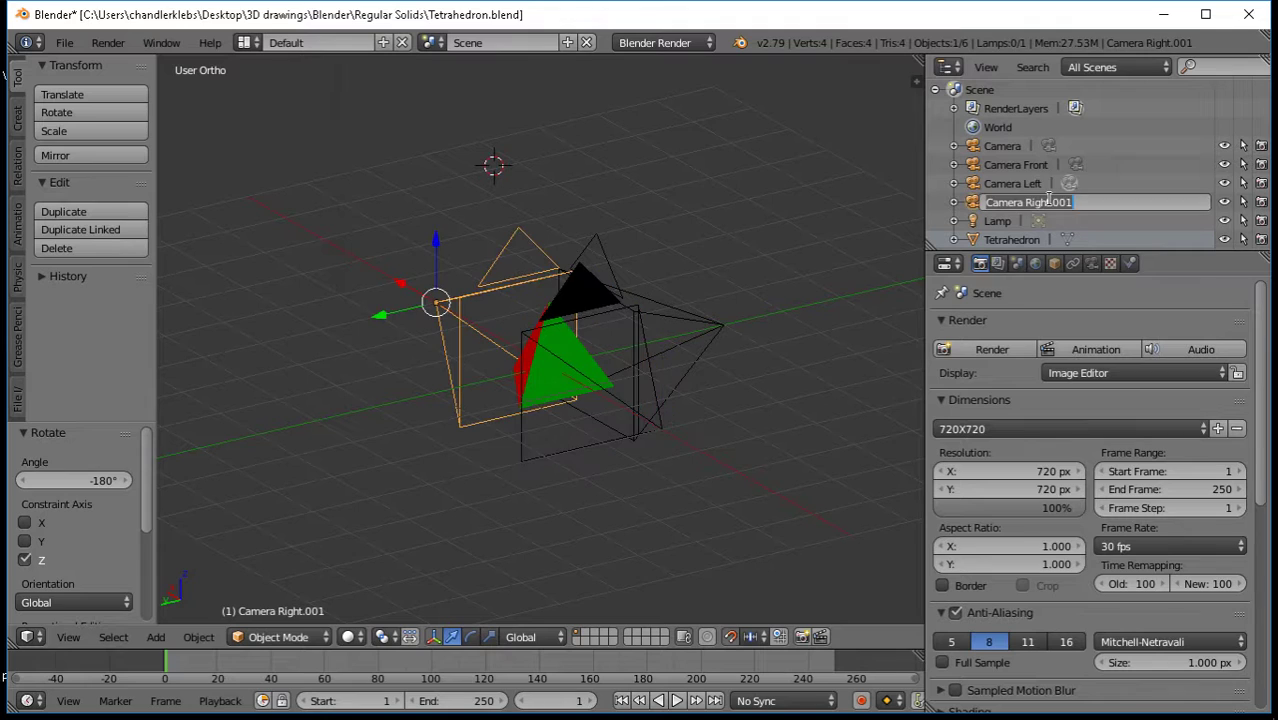
key(End)
key(BackSpace)
key(BackSpace)
key(BackSpace)
key(BackSpace)
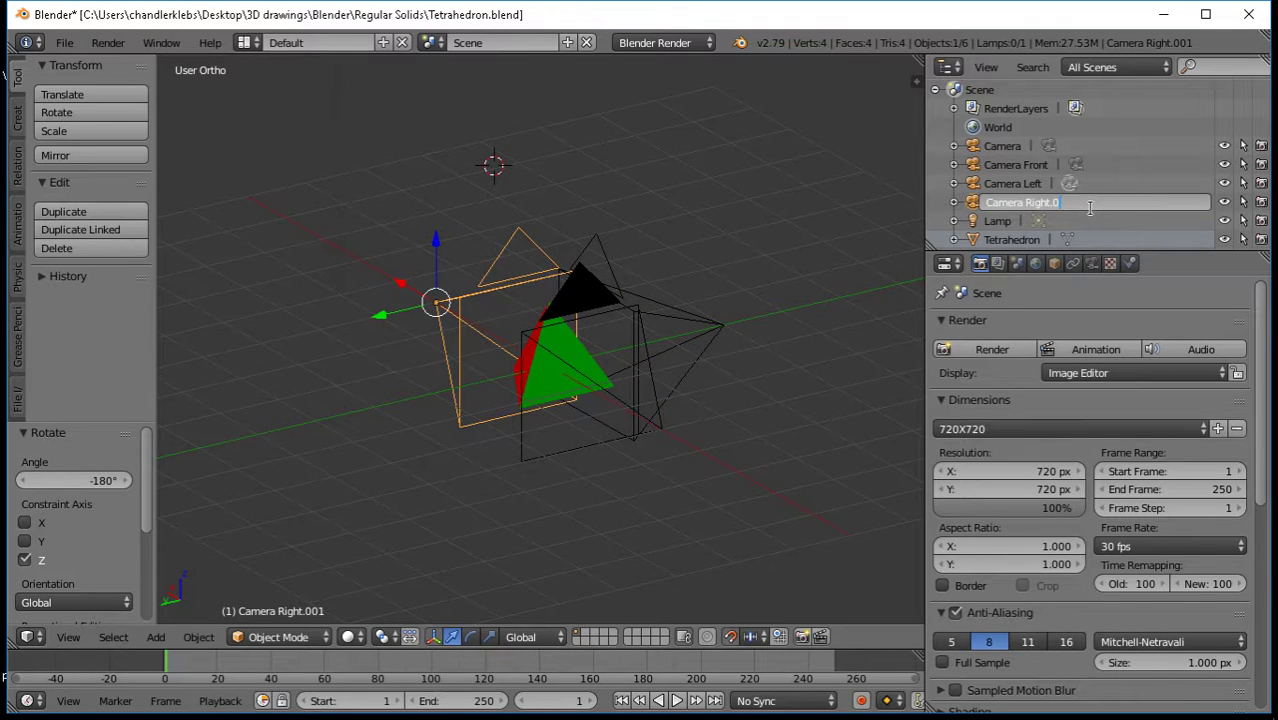
key(Return)
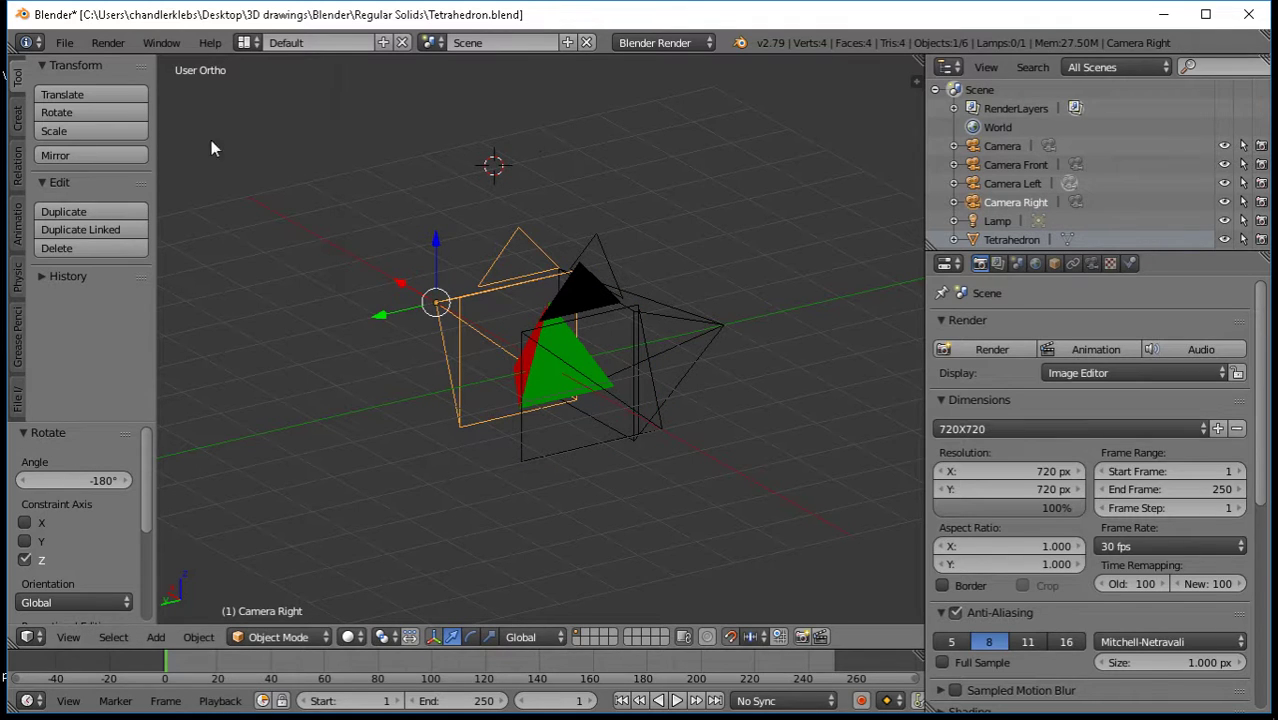
Render the image from the active camera to check it, and save over the existing file
click(106, 42)
click(115, 61)
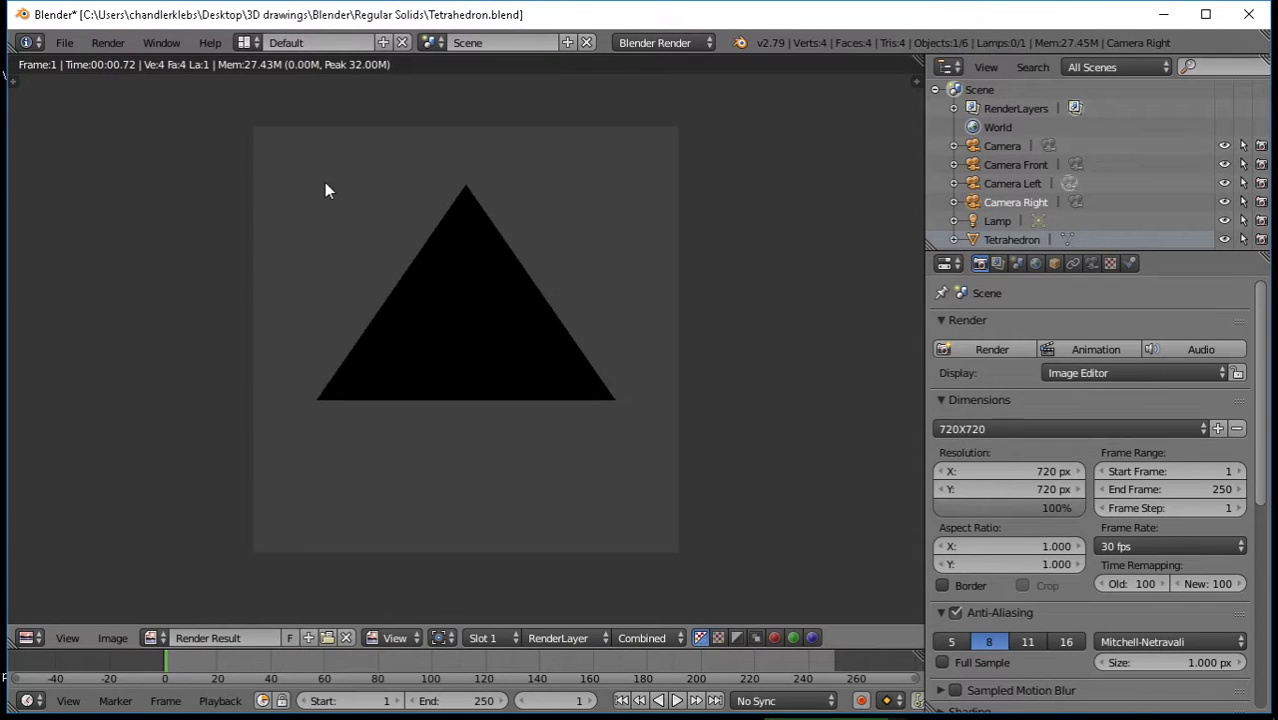
key(Escape)
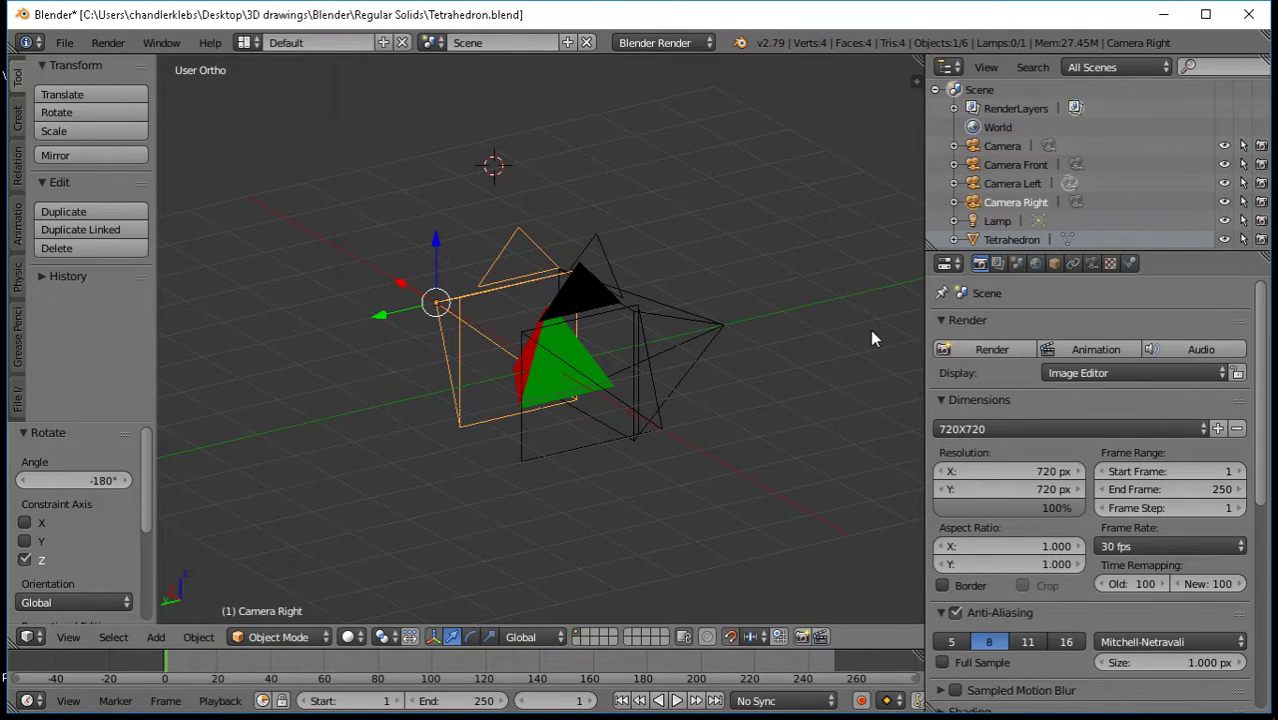
key(ctrl+s)
click(823, 340)
Select the tetrahedron and set the White material's shading Emit value to 2.00
middle_drag(819, 341, 791, 387)
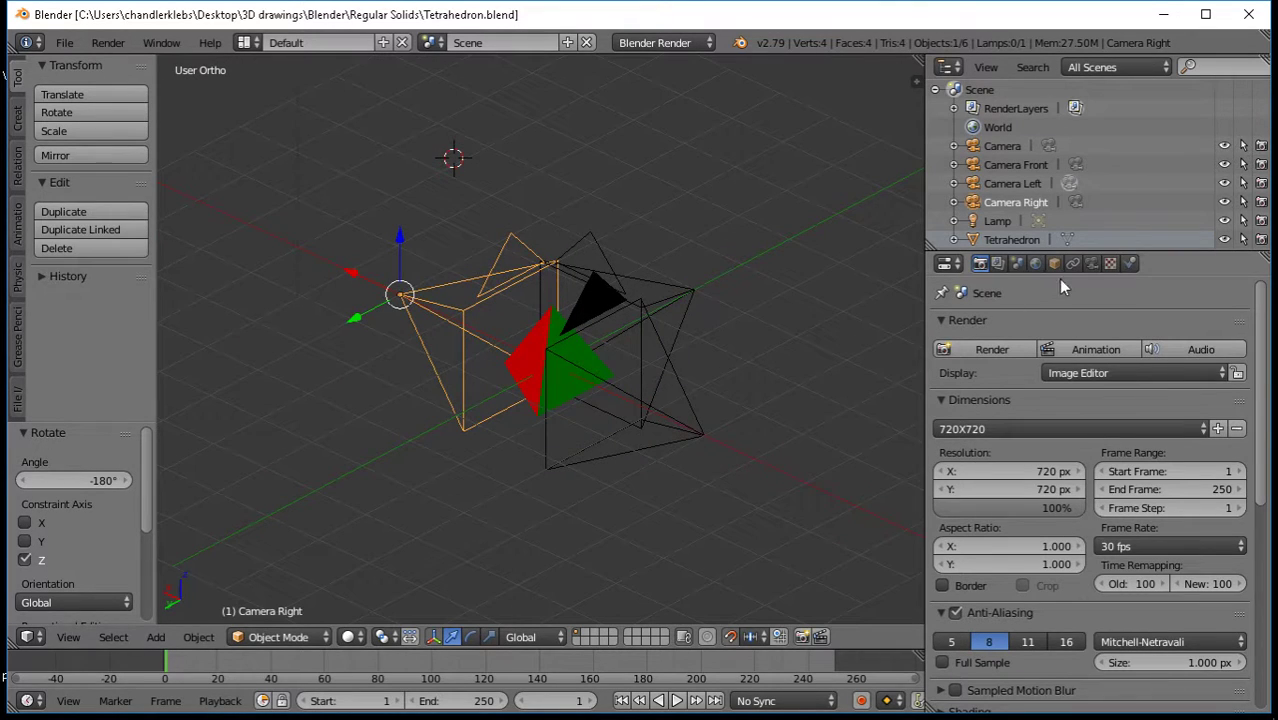
right_click(531, 362)
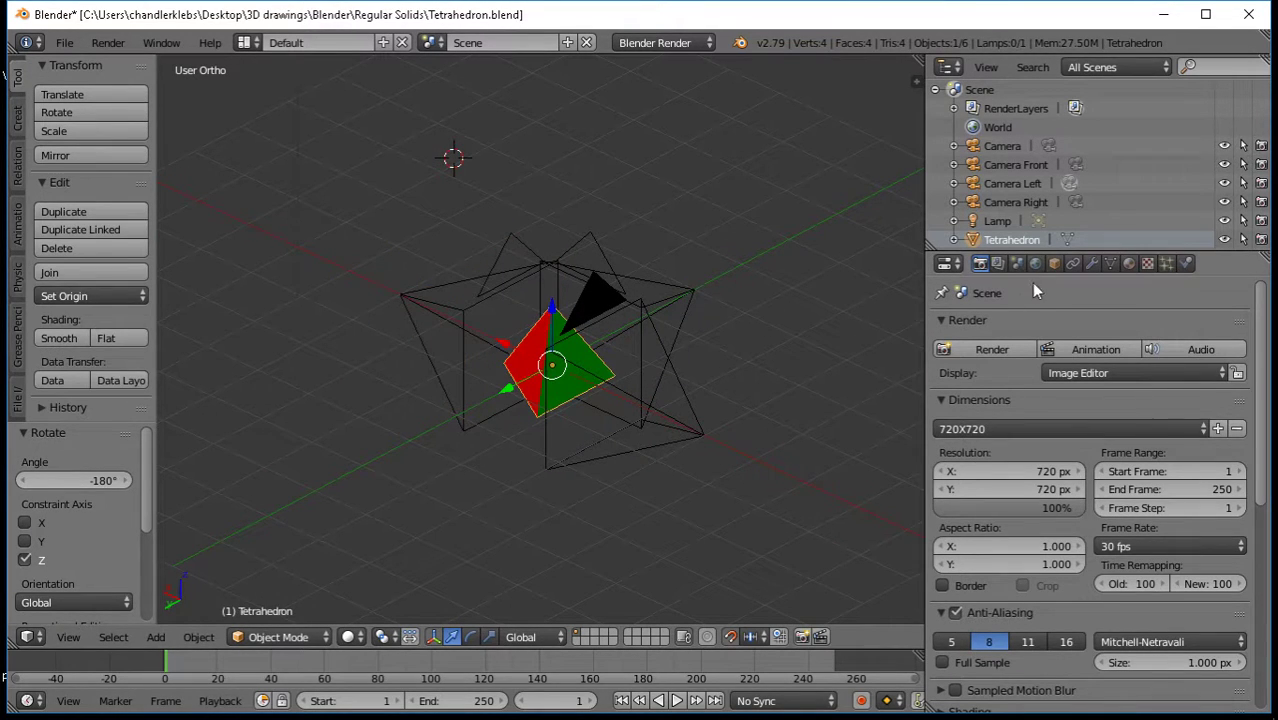
click(1131, 265)
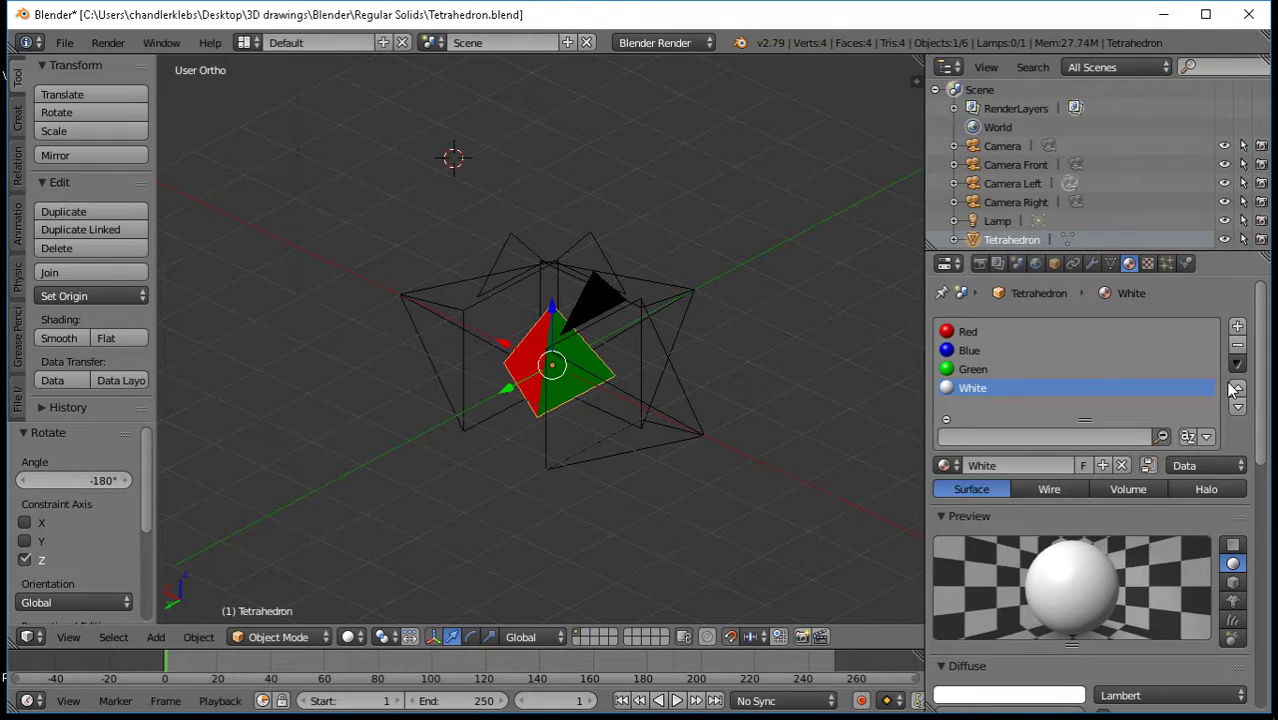
scroll(1207, 580, down, 1)
scroll(1207, 580, down, 7)
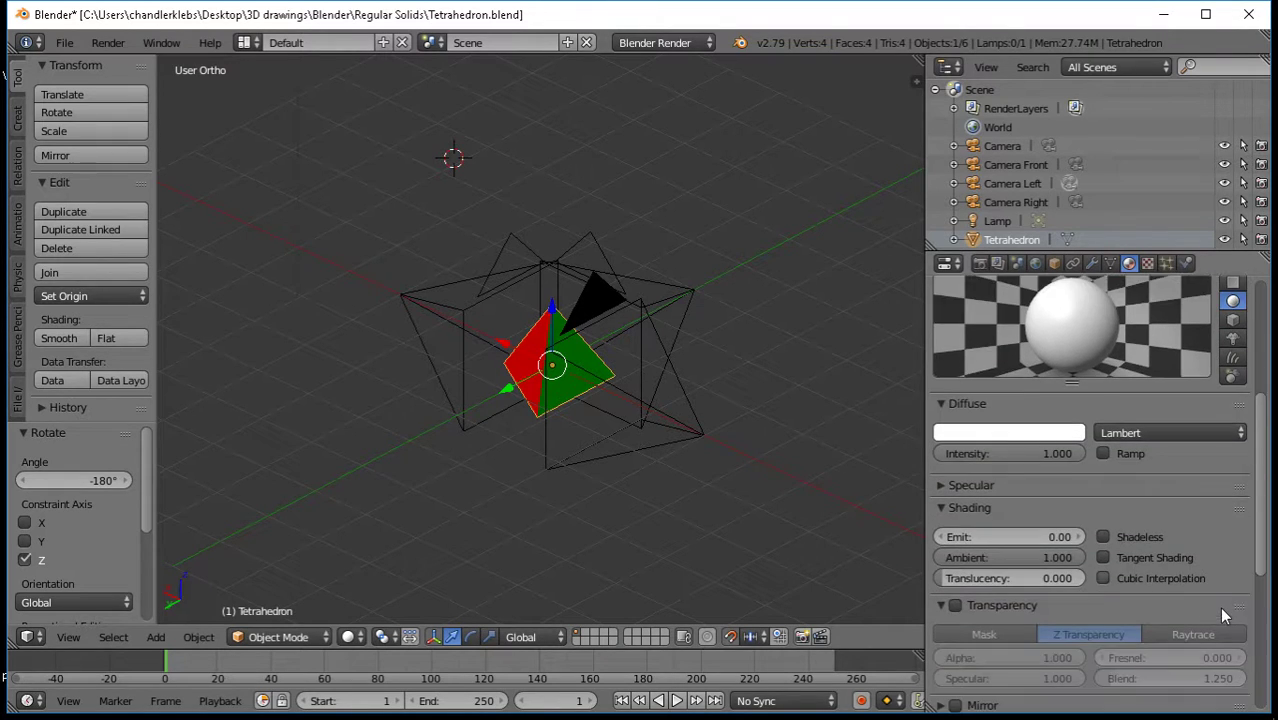
drag(1051, 498, 1120, 498)
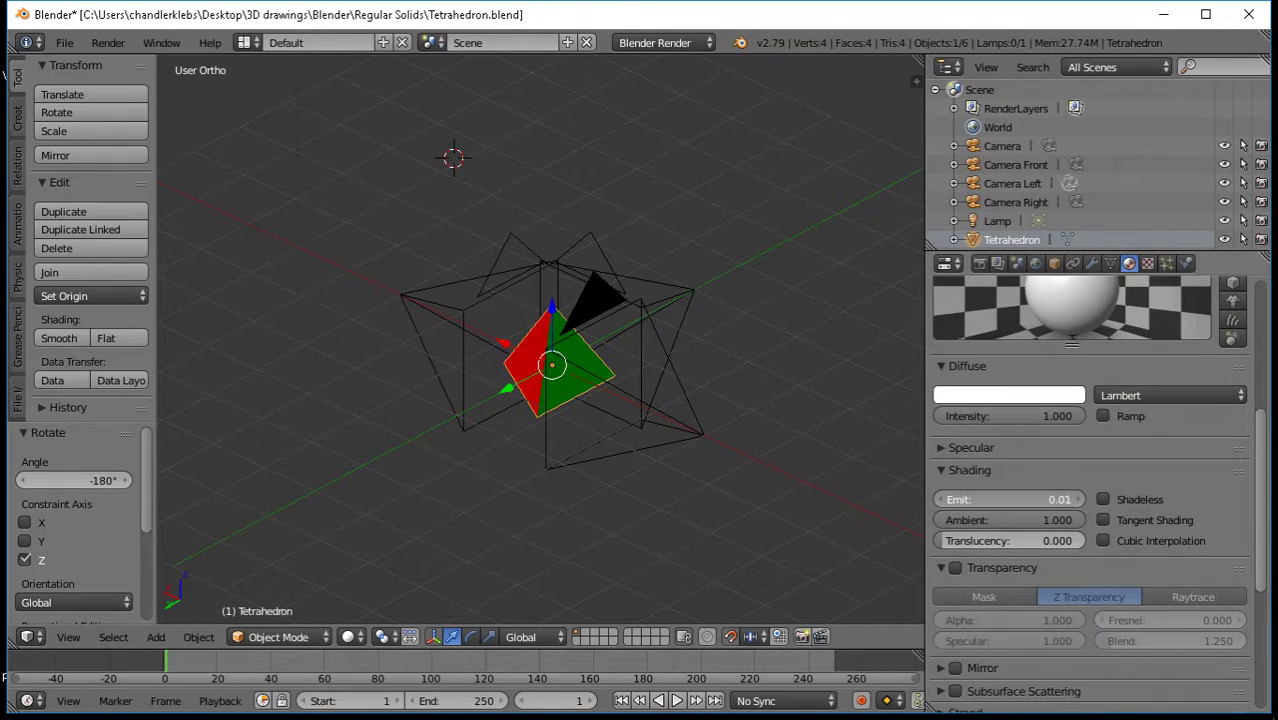
scroll(1156, 472, up, 8)
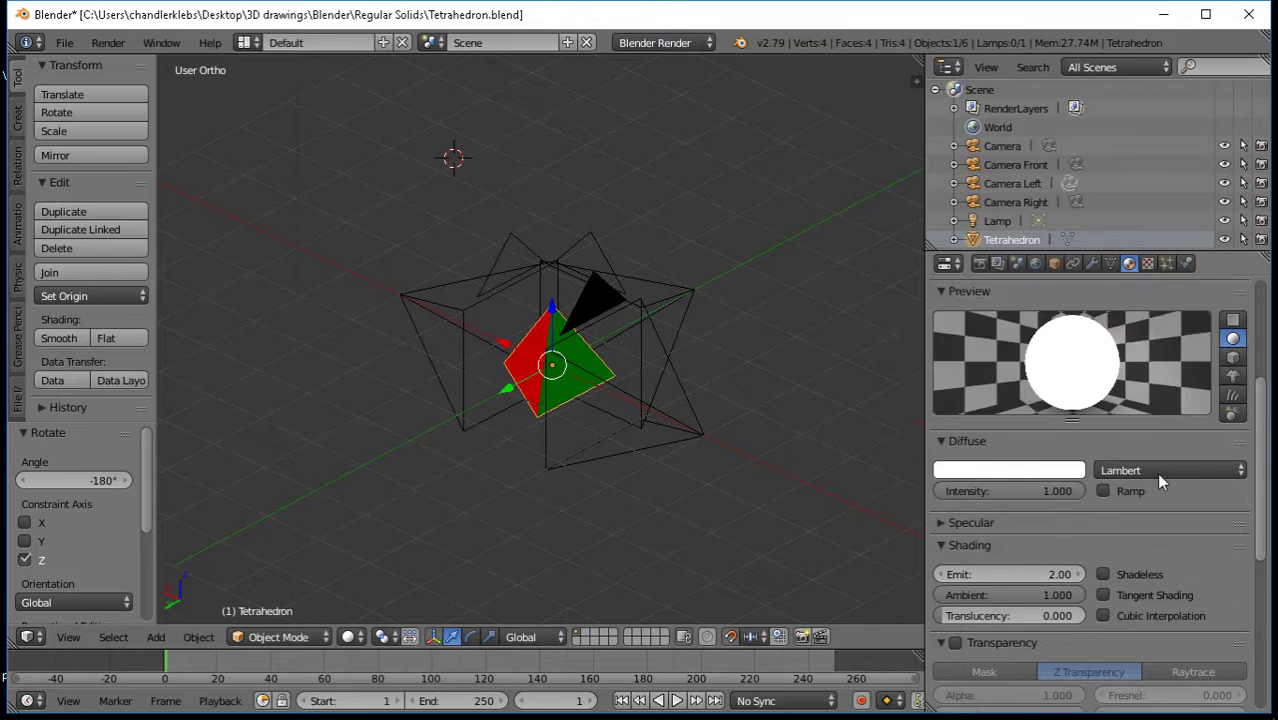
Collapse the material preview and set the Green material's Emit value to 2.00
click(985, 369)
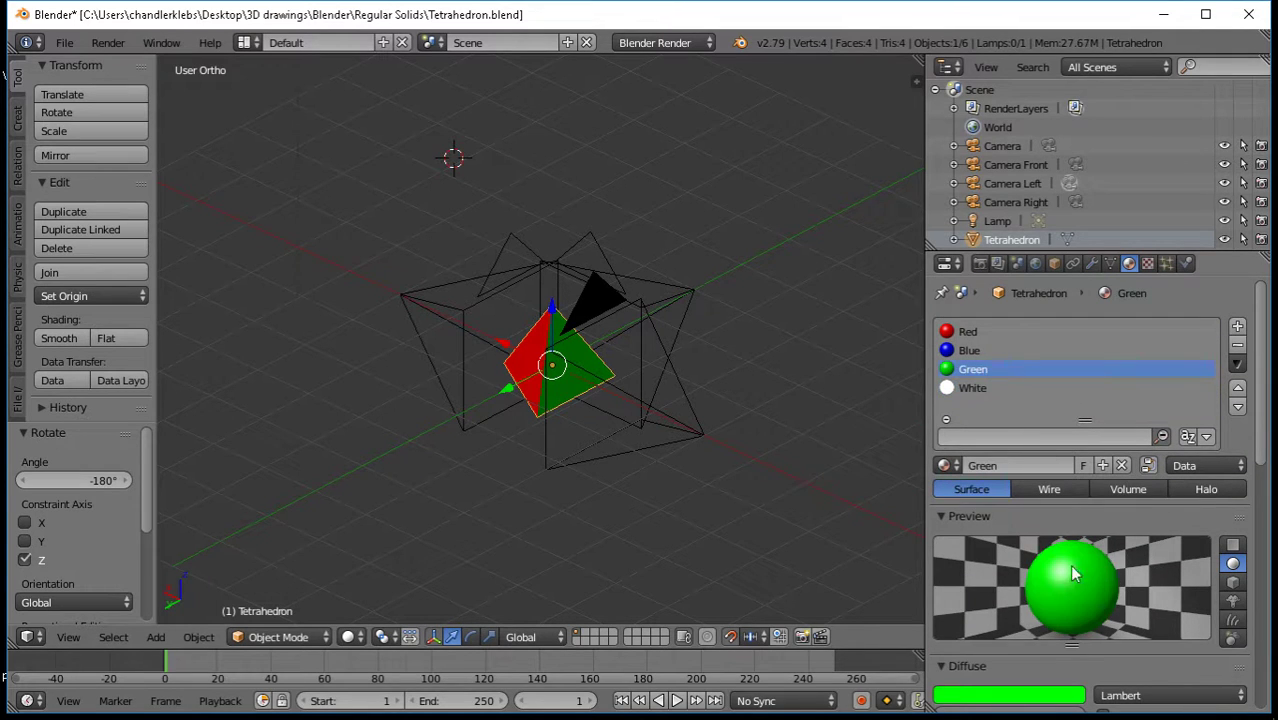
click(945, 516)
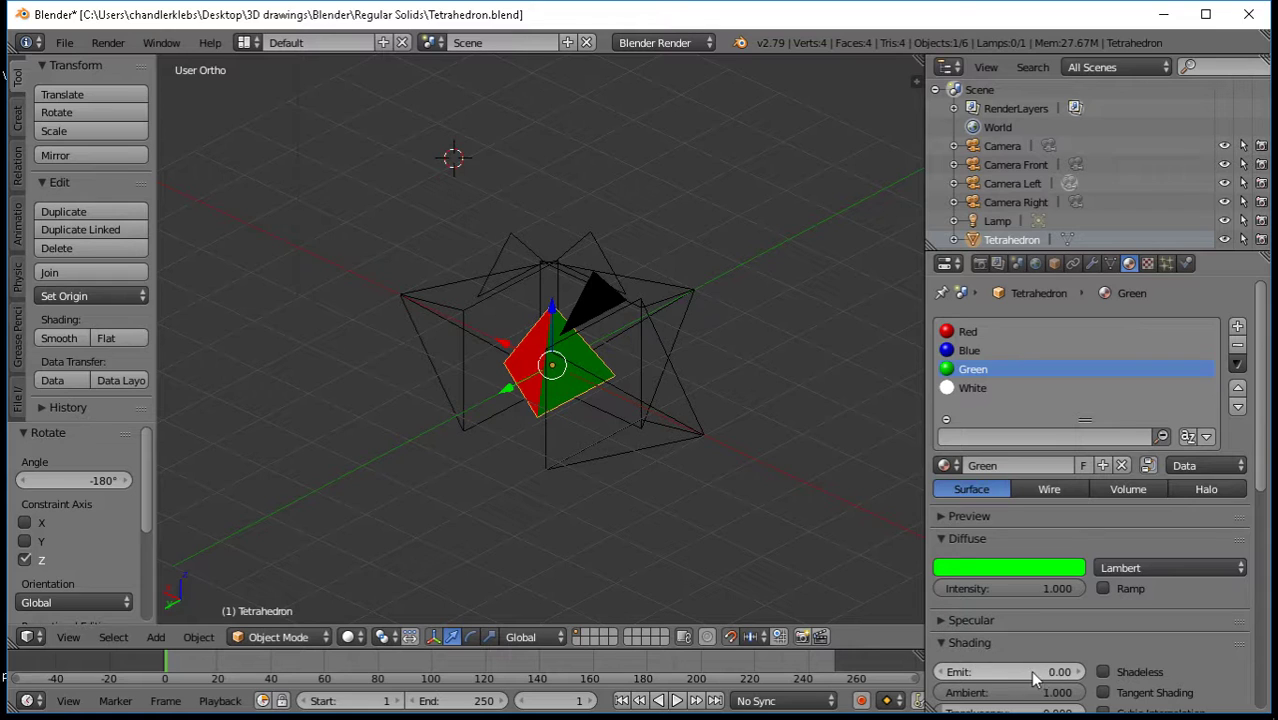
drag(1030, 671, 1078, 671)
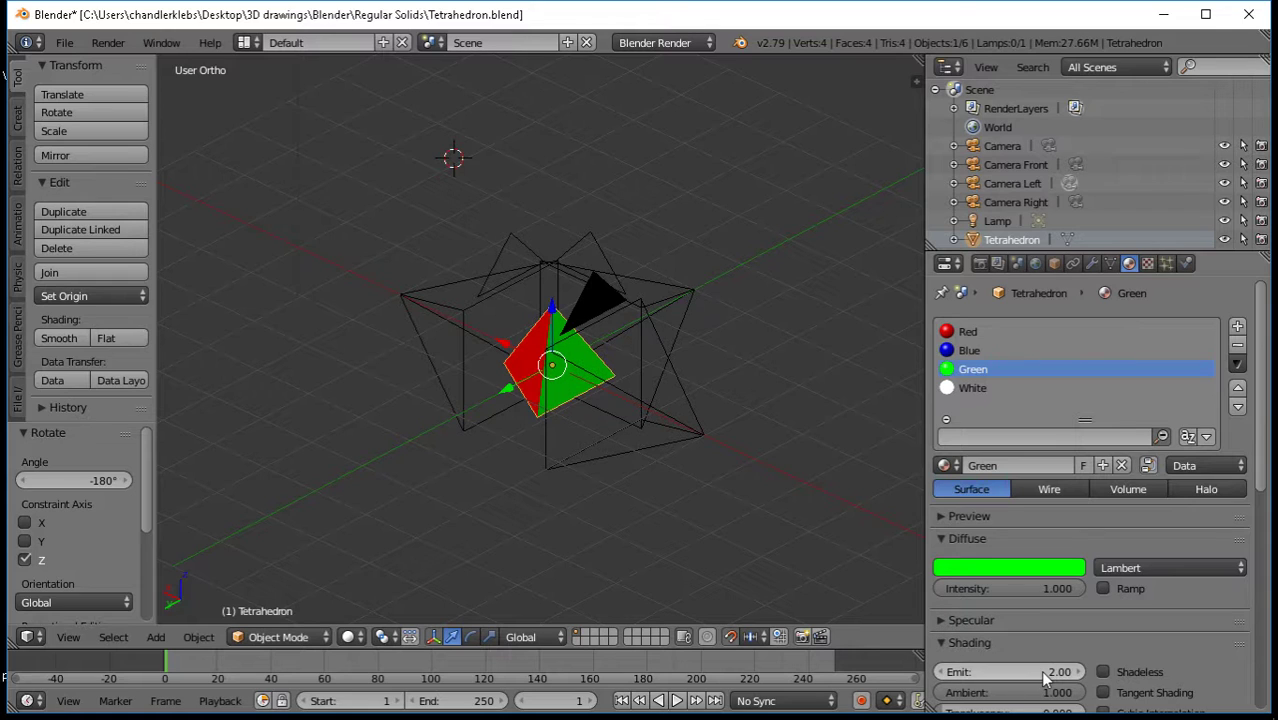
Set the Emit value of both the Blue and Red materials to 2.00
click(979, 349)
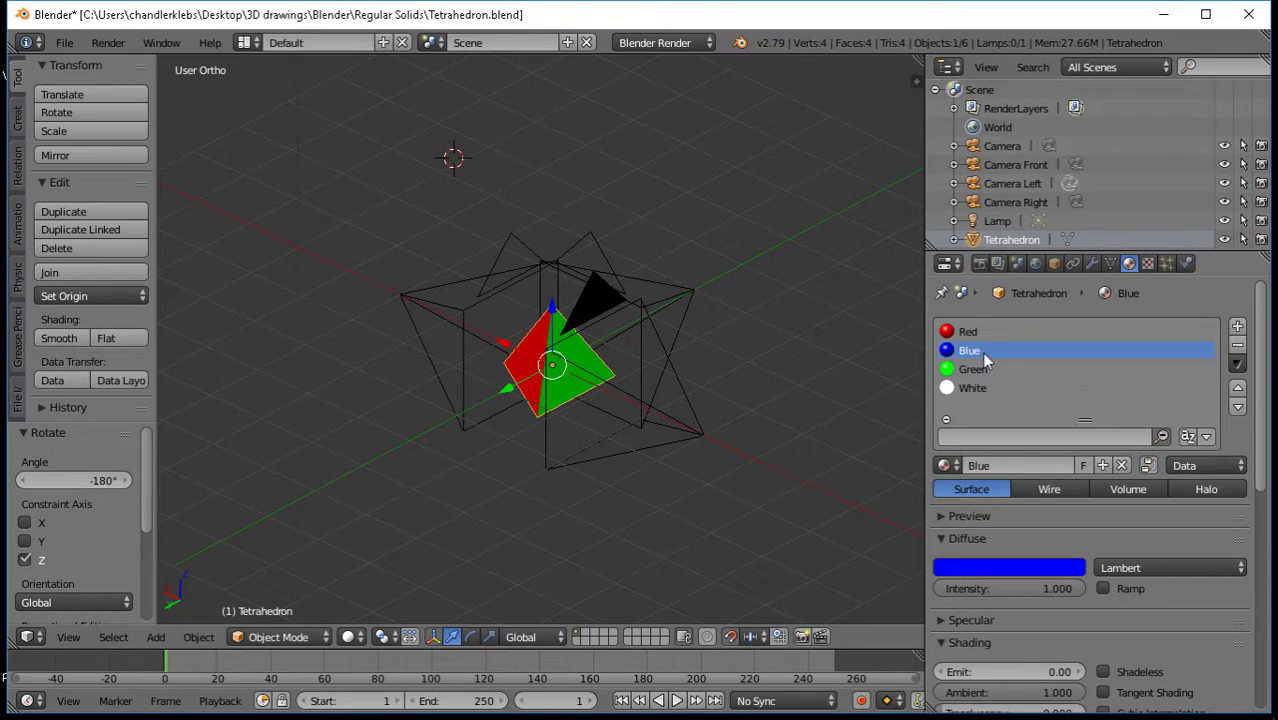
drag(1050, 671, 1030, 671)
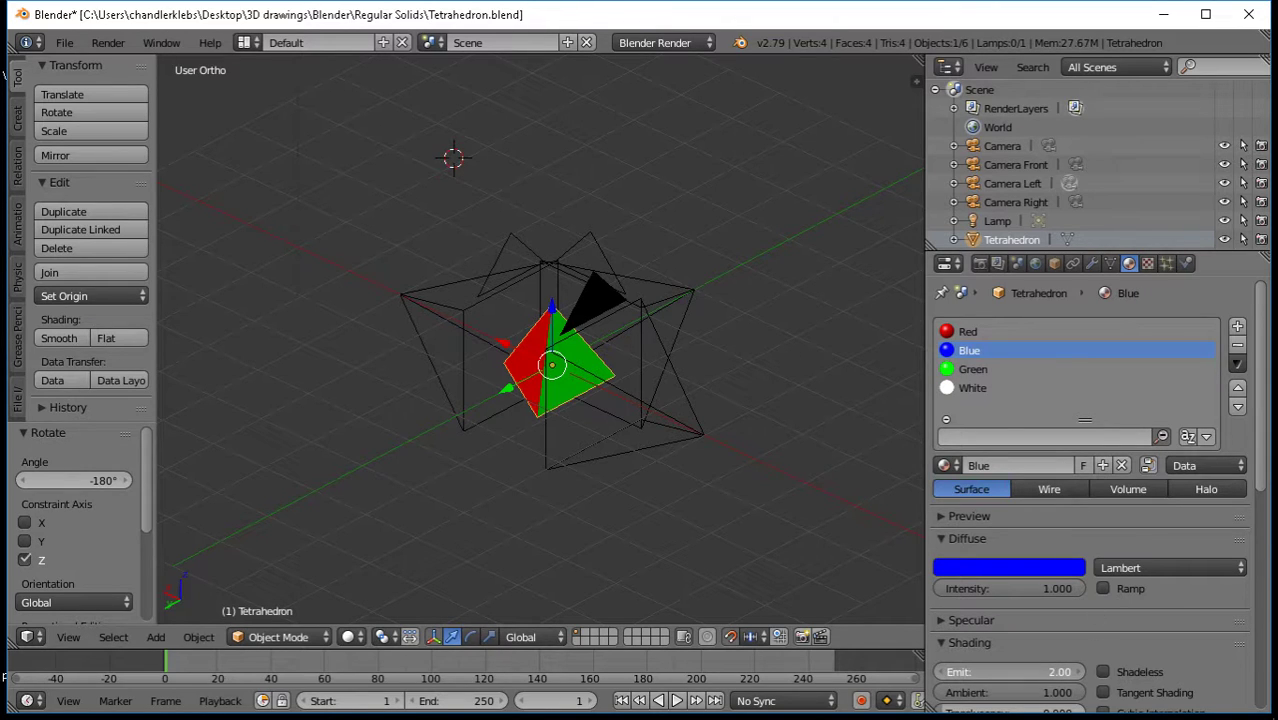
click(967, 331)
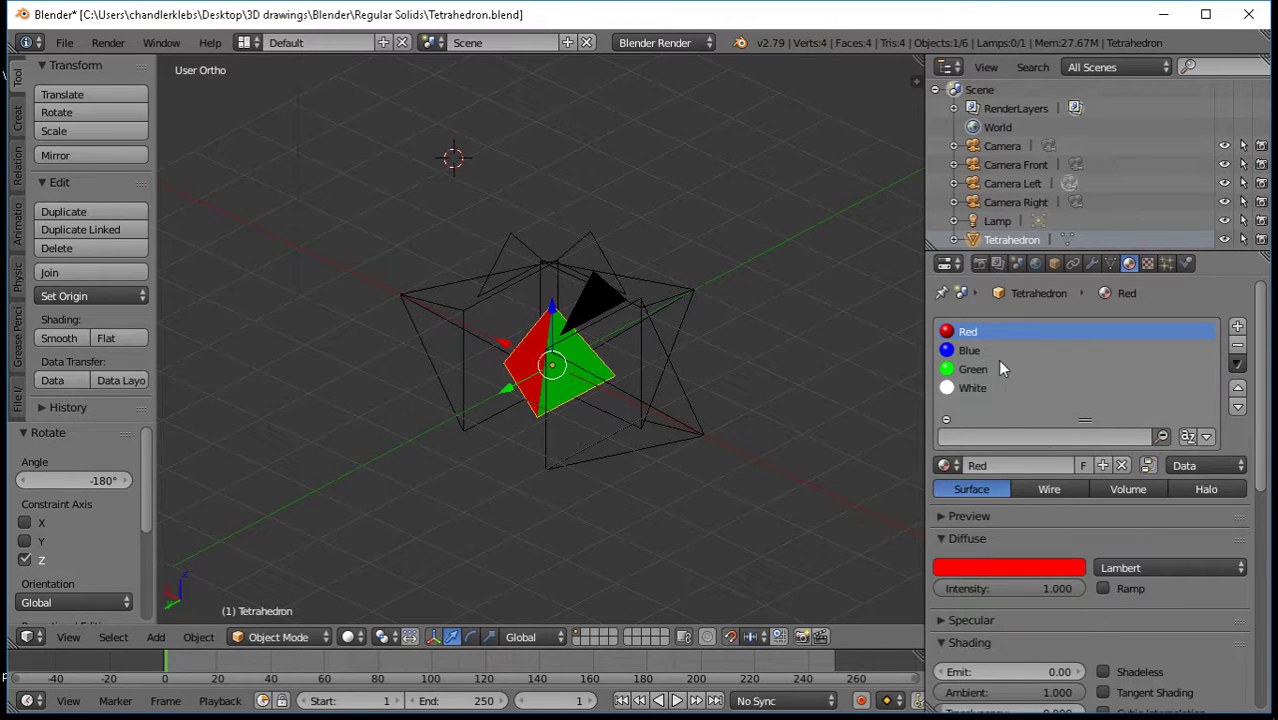
drag(1050, 671, 1095, 671)
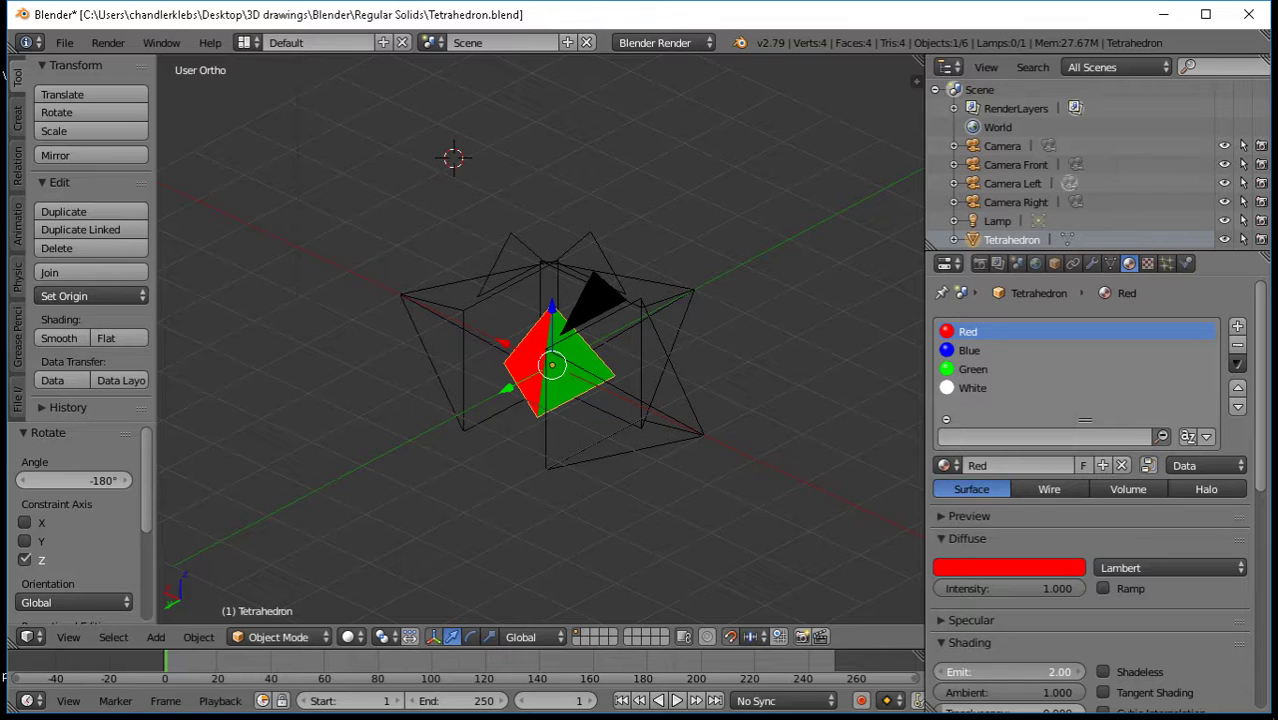
Save over Tetrahedron.blend and render the image to check the emissive materials
key(ctrl+s)
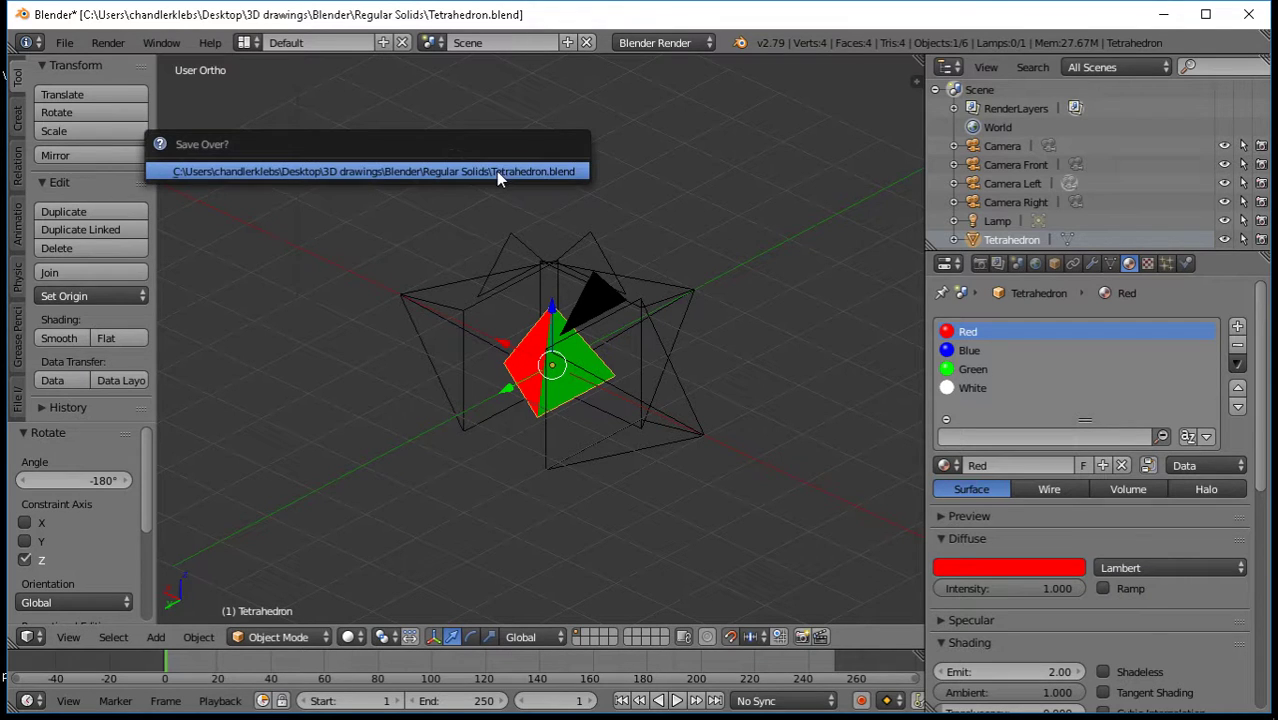
click(498, 175)
click(118, 44)
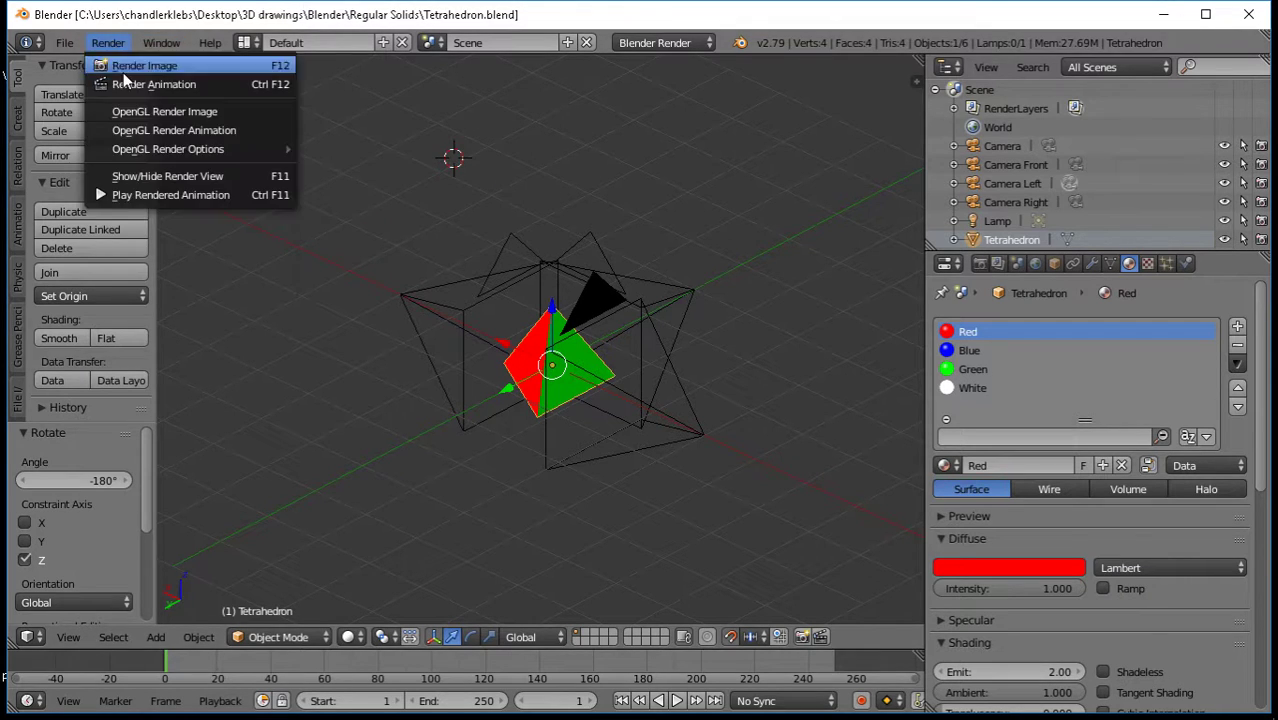
click(125, 68)
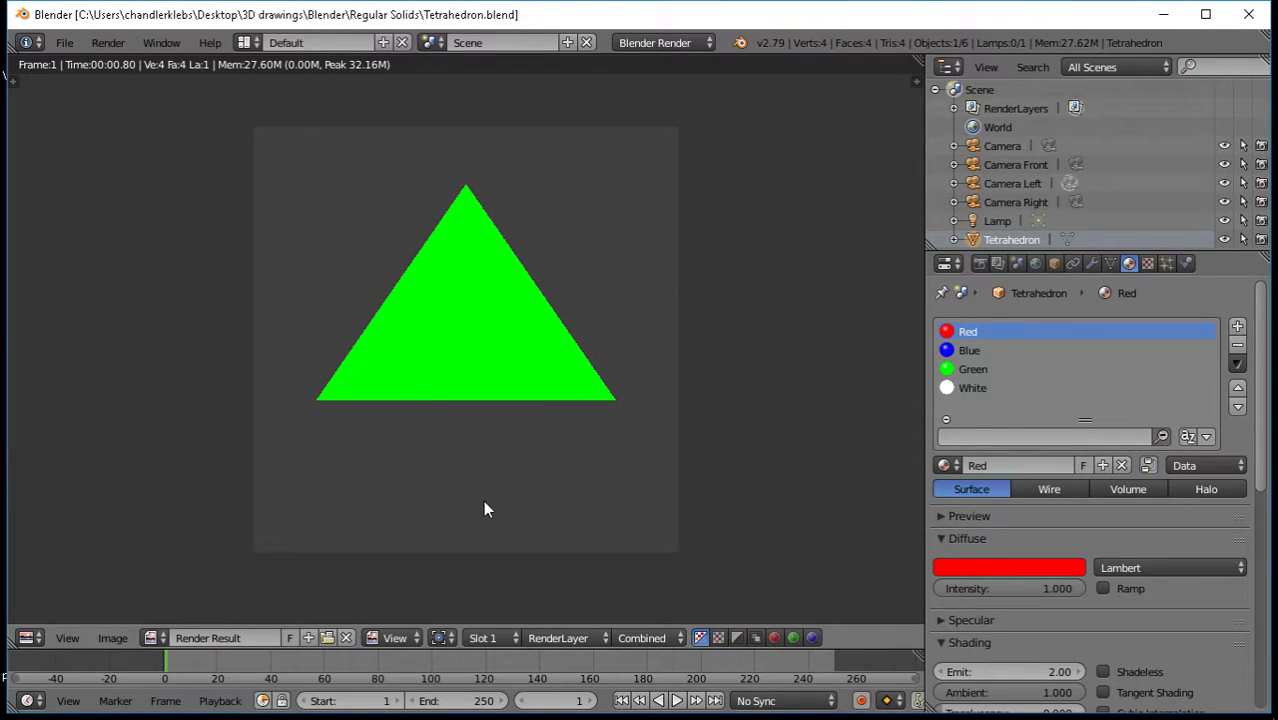
key(Escape)
Inspect the tetrahedron and its cameras from a lower angle, and save over Tetrahedron.blend again
mouse_move(456, 521)
middle_down()
mouse_move(588, 505)
mouse_move(693, 471)
mouse_move(705, 454)
mouse_move(627, 516)
mouse_move(478, 521)
middle_up()
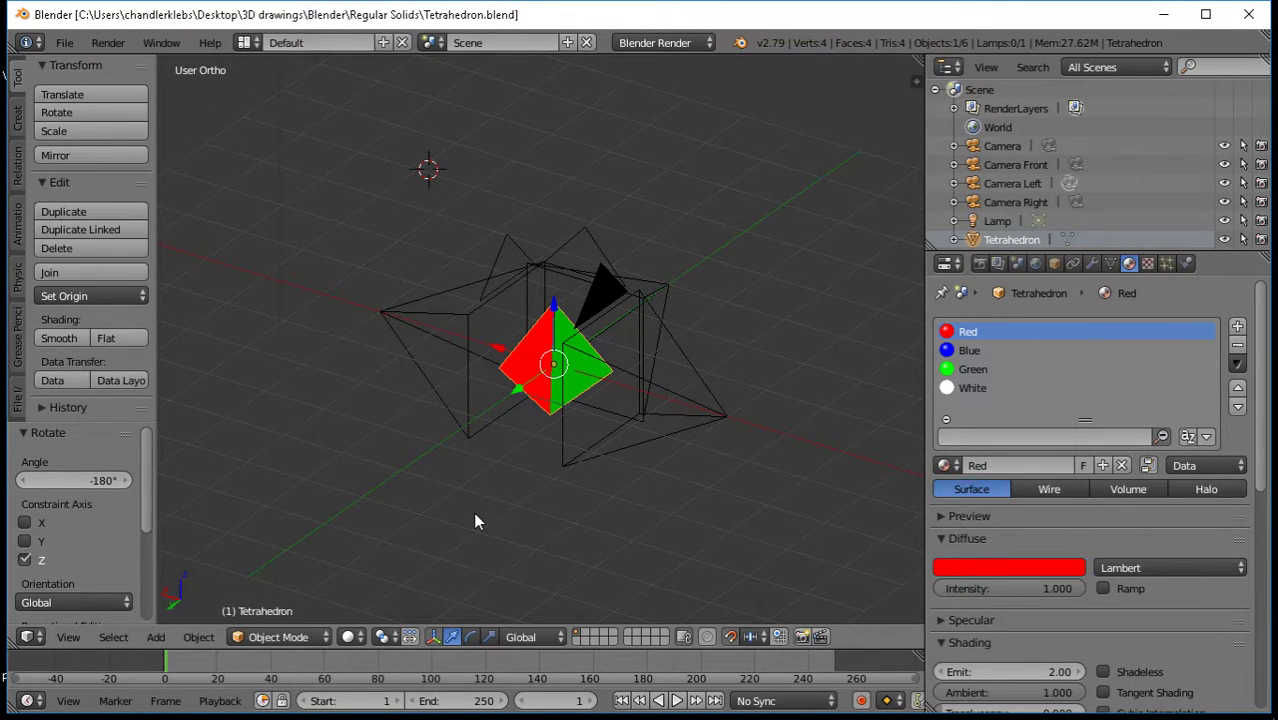
middle_drag(466, 513, 511, 470)
key(ctrl+s)
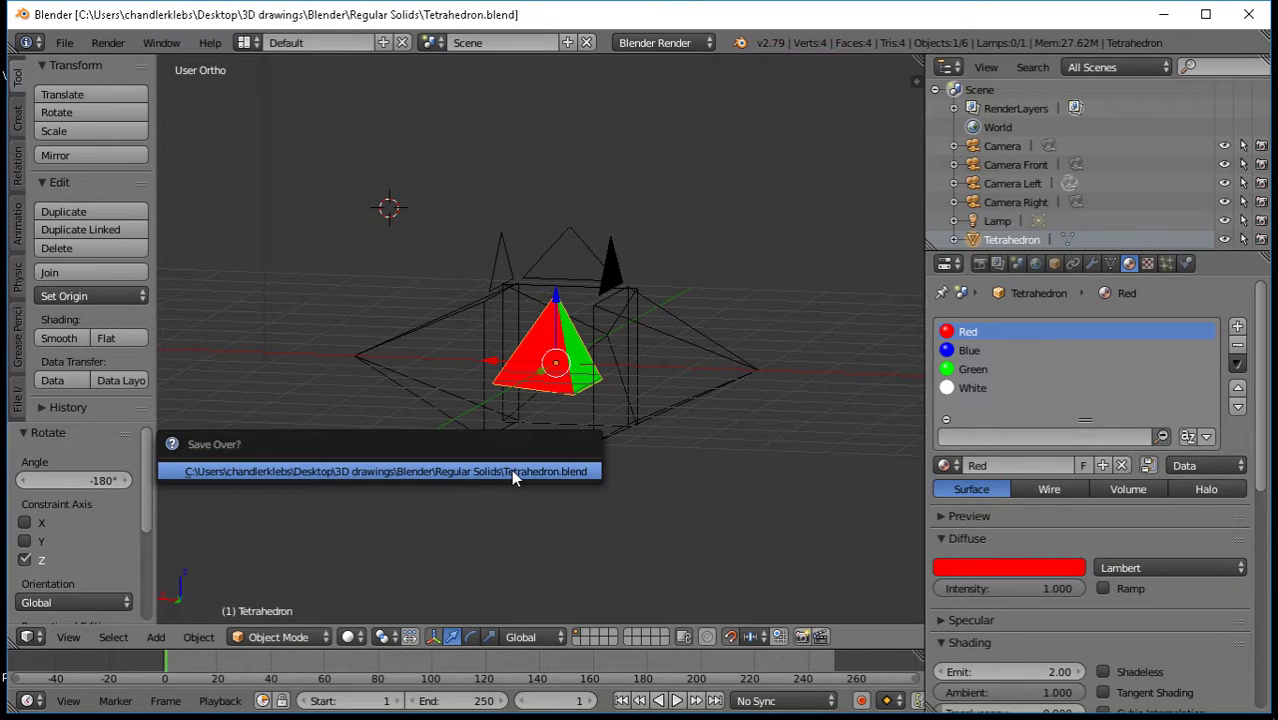
click(458, 482)
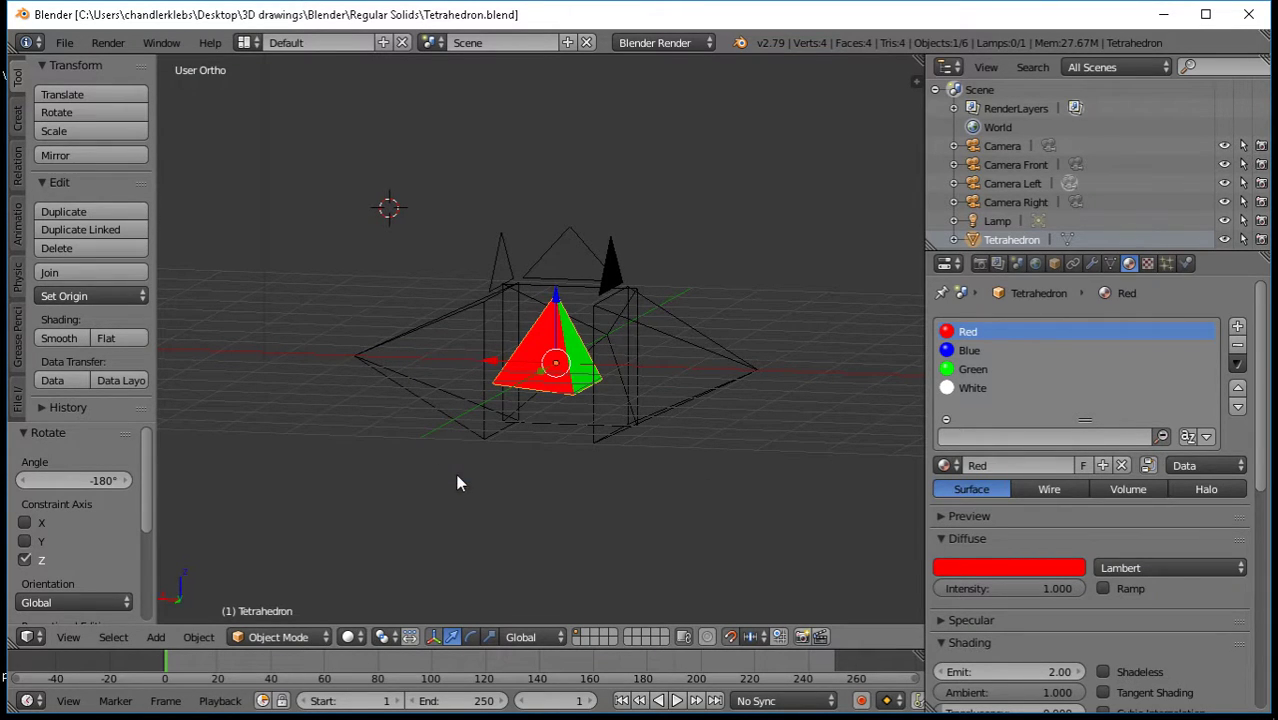
Save a copy of the scene in the subdivided folder under the new file name Tetrahedron Triangle Tessellation.blend
click(65, 43)
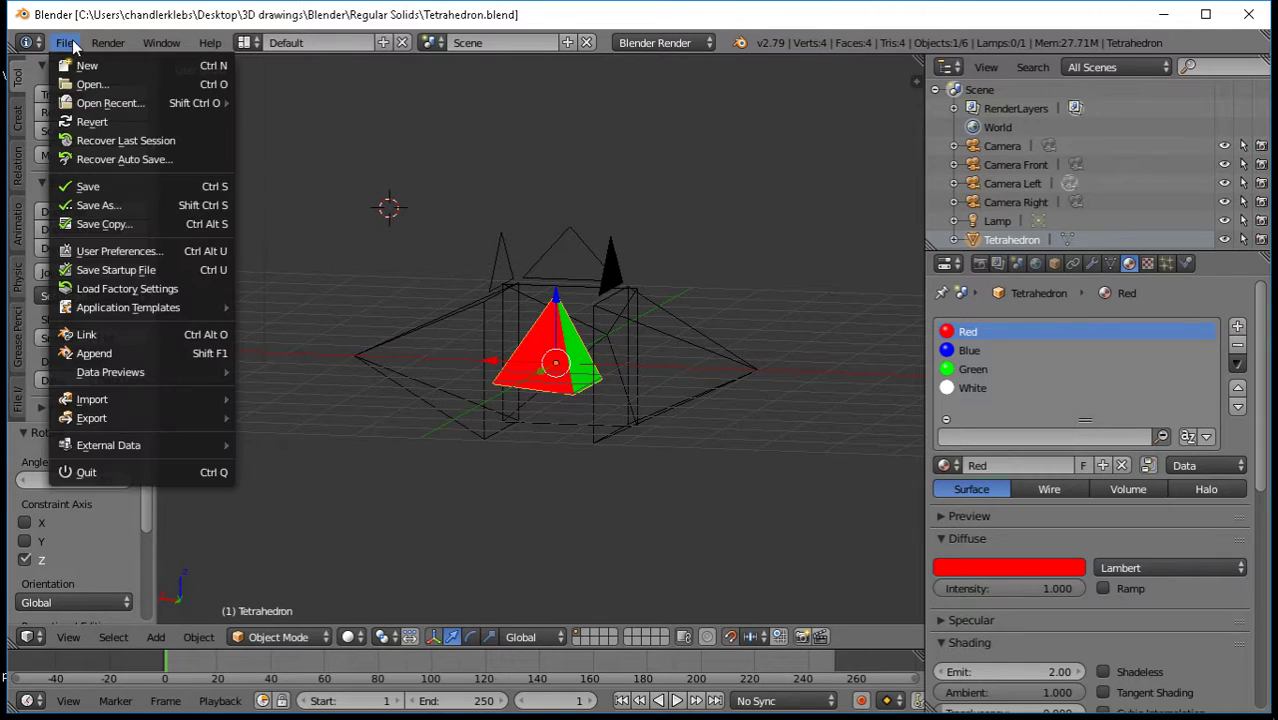
click(103, 206)
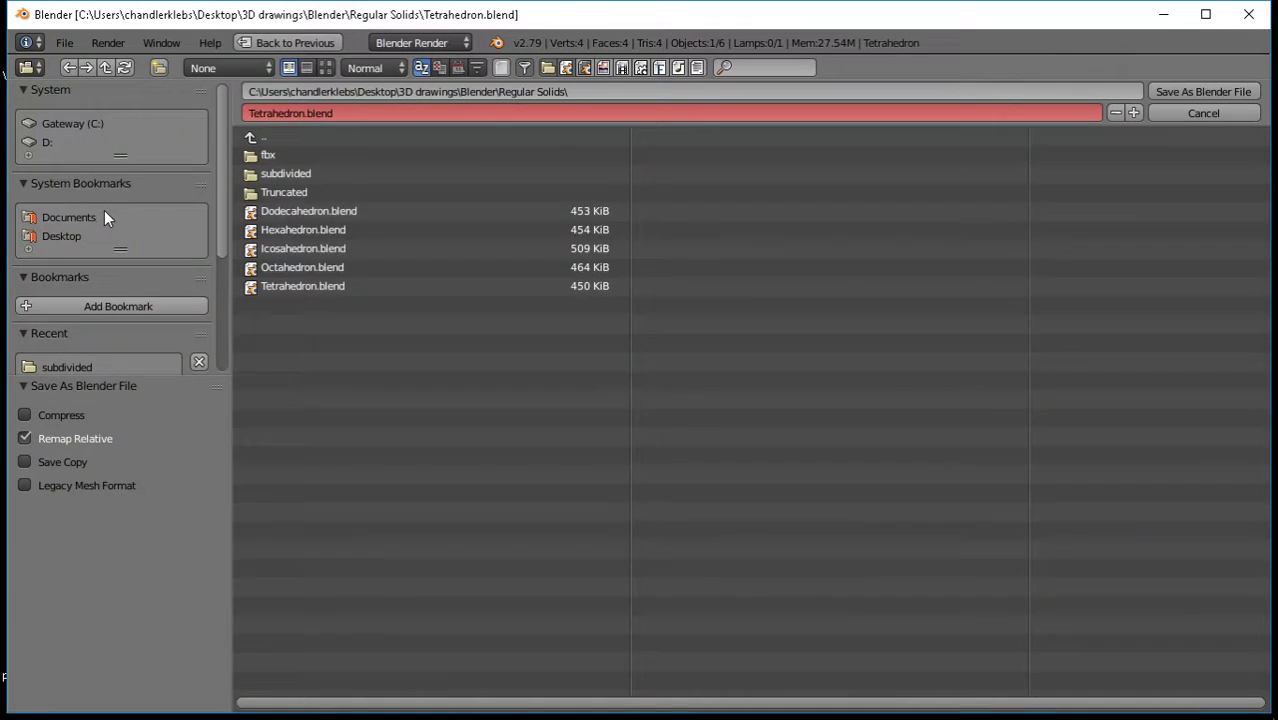
click(312, 175)
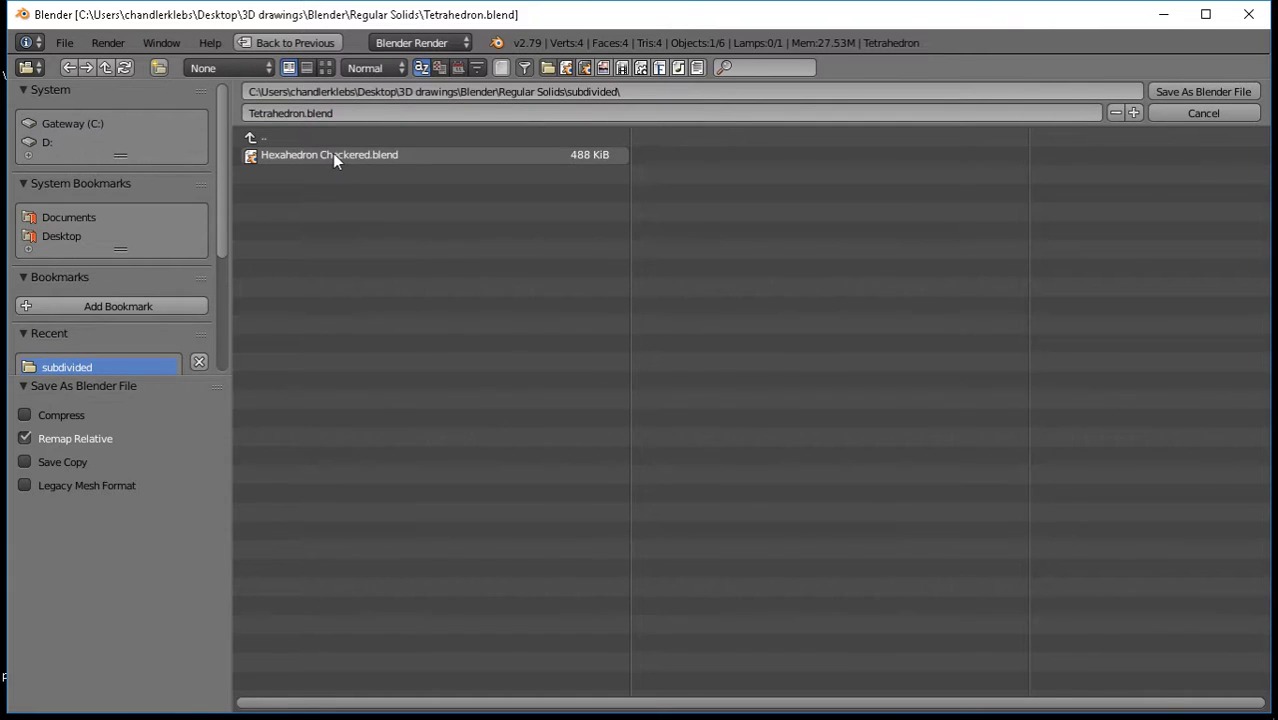
click(332, 154)
click(308, 114)
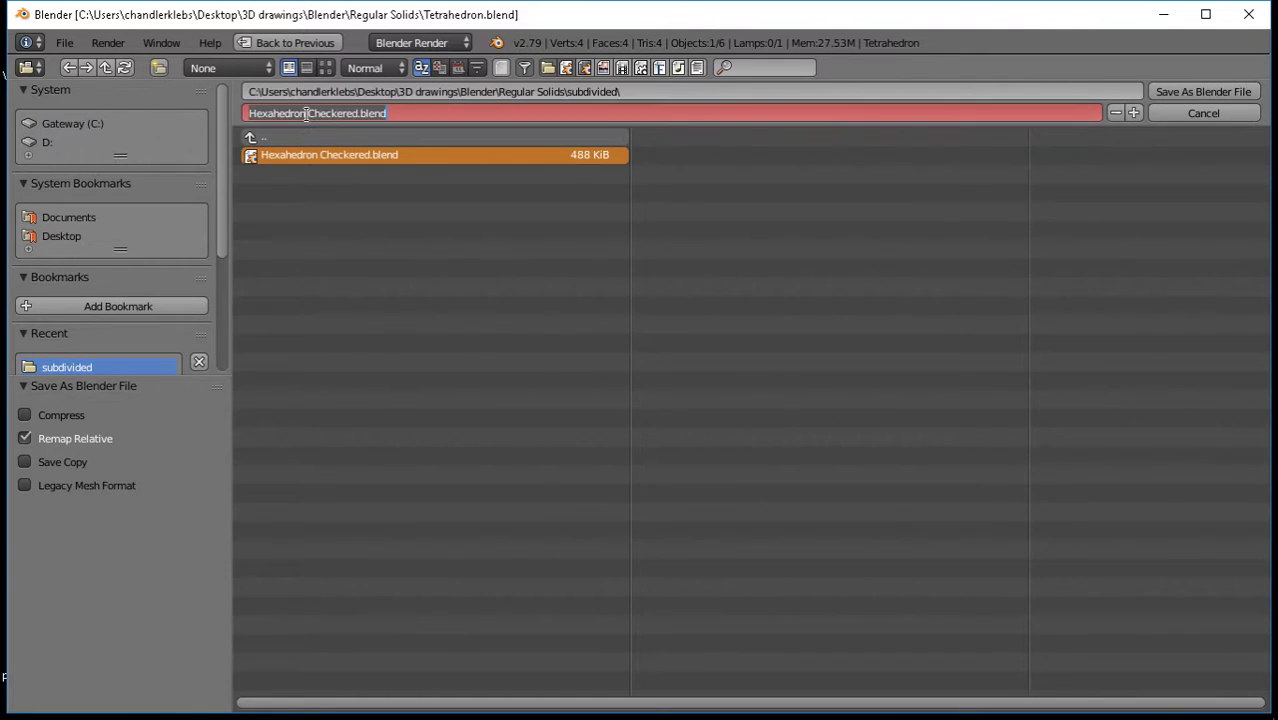
click(308, 114)
drag(324, 114, 365, 137)
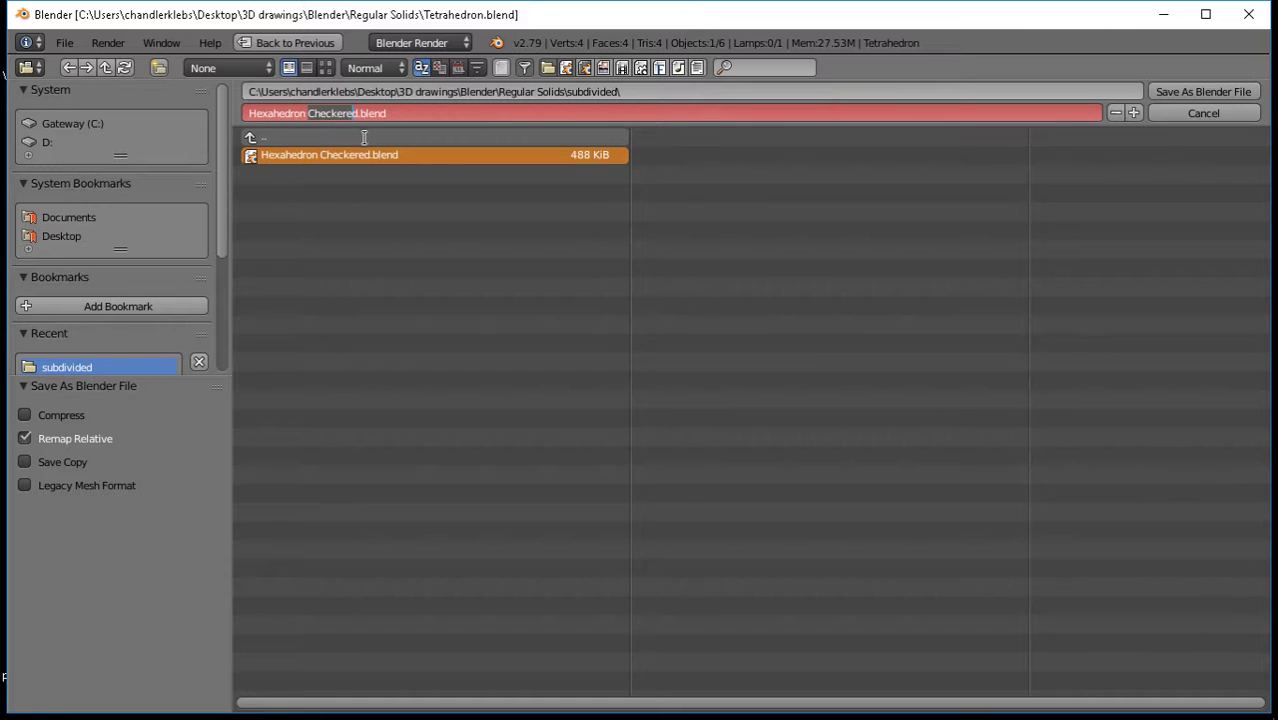
click(445, 114)
key(ctrl+a)
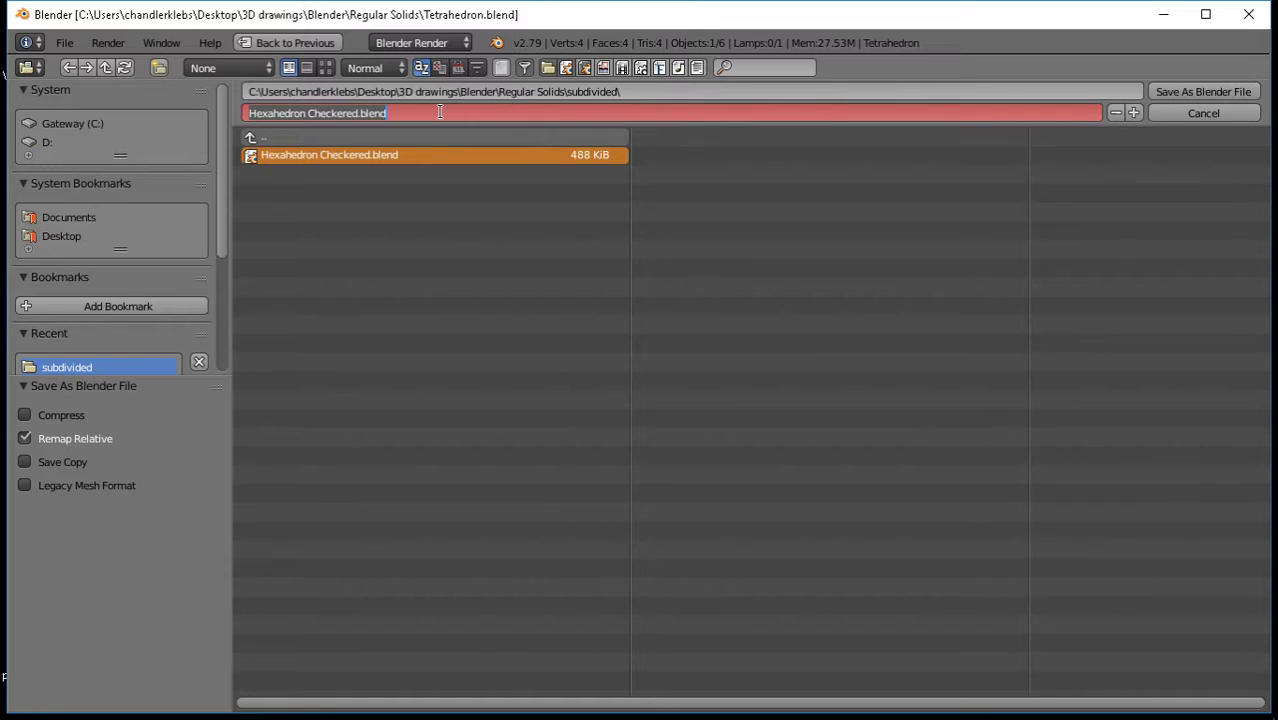
text(Tetrahedron Tria)
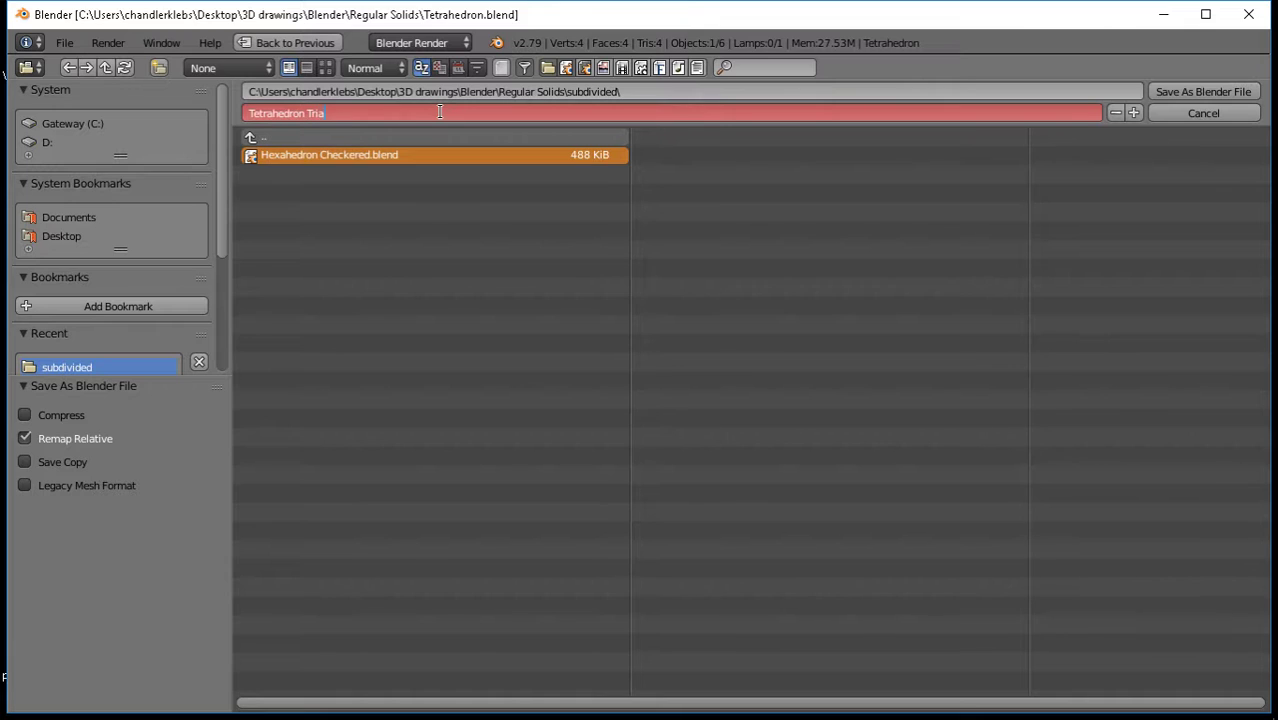
text(gle Tessellation)
key(Return)
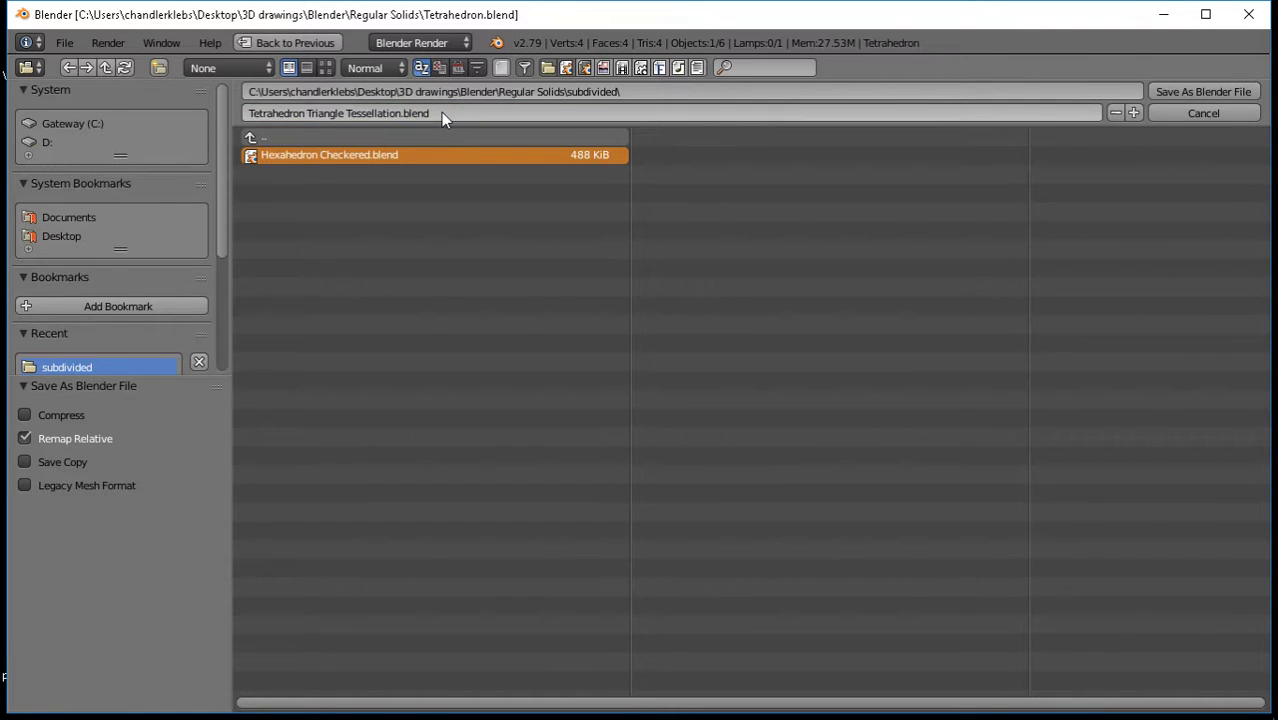
click(1222, 94)
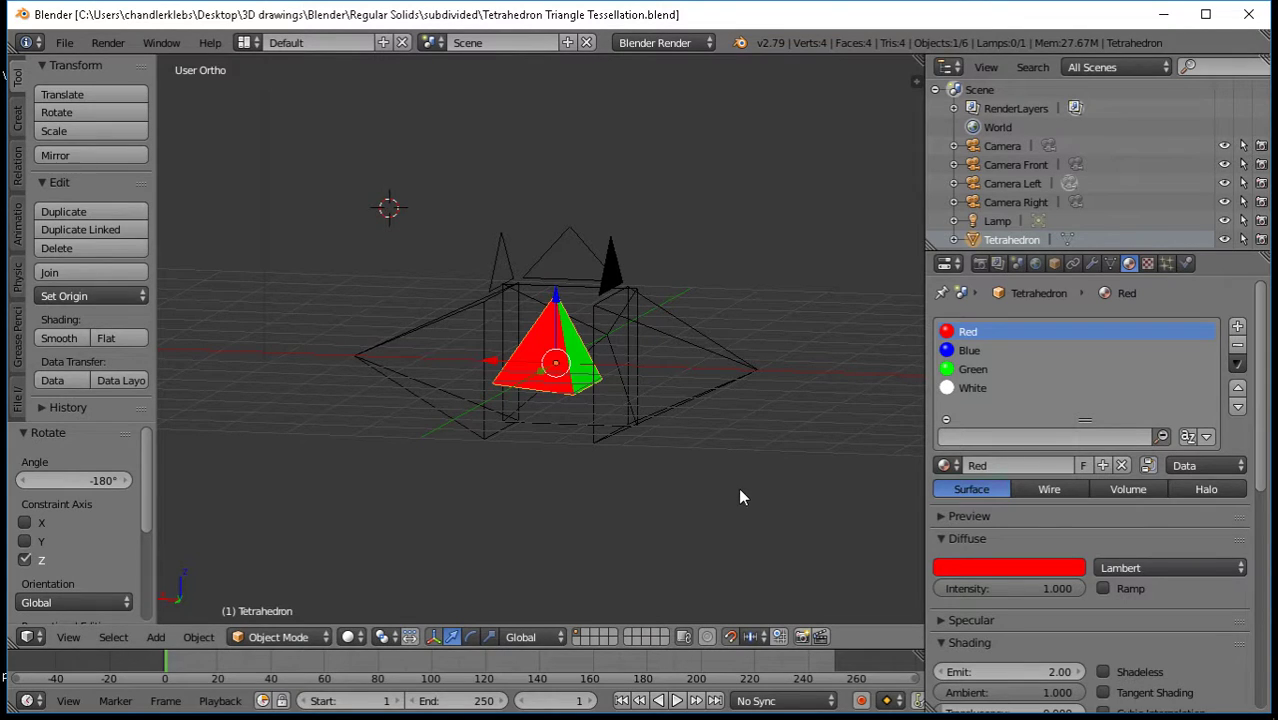
Save over Tetrahedron Triangle Tessellation.blend and render the image from the active camera to check it
middle_drag(739, 494, 669, 537)
key(ctrl+s)
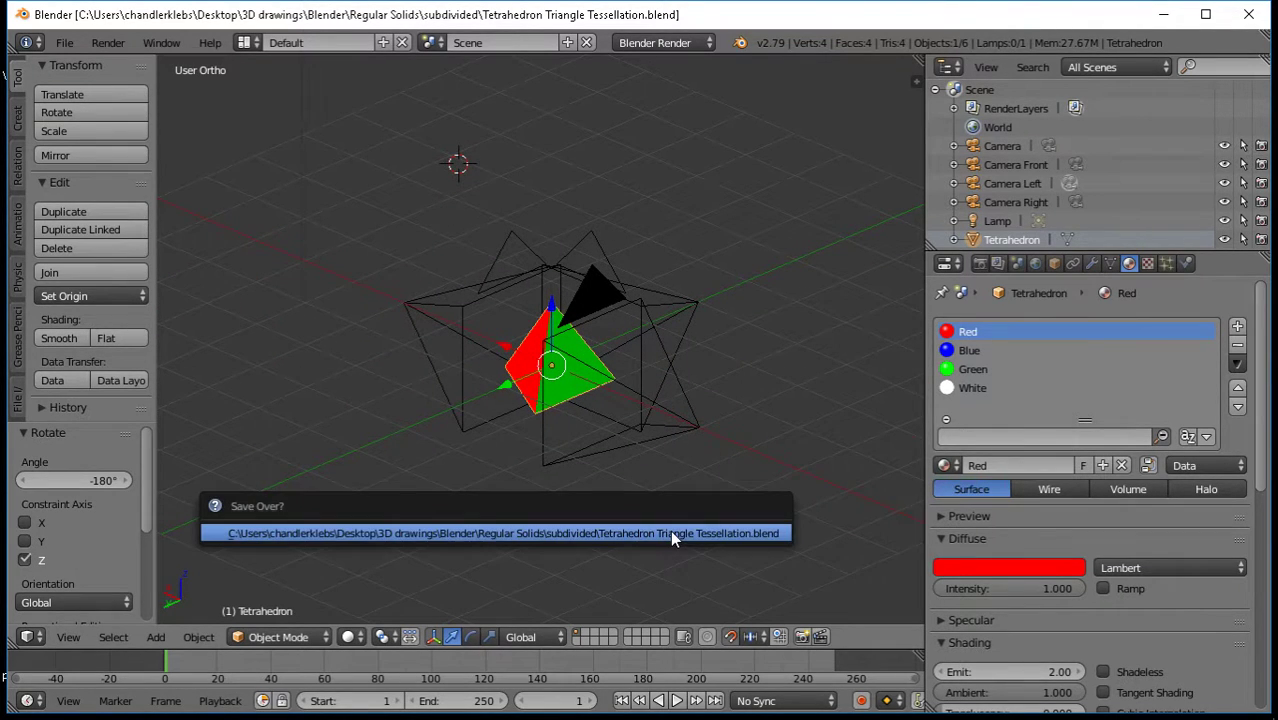
click(668, 537)
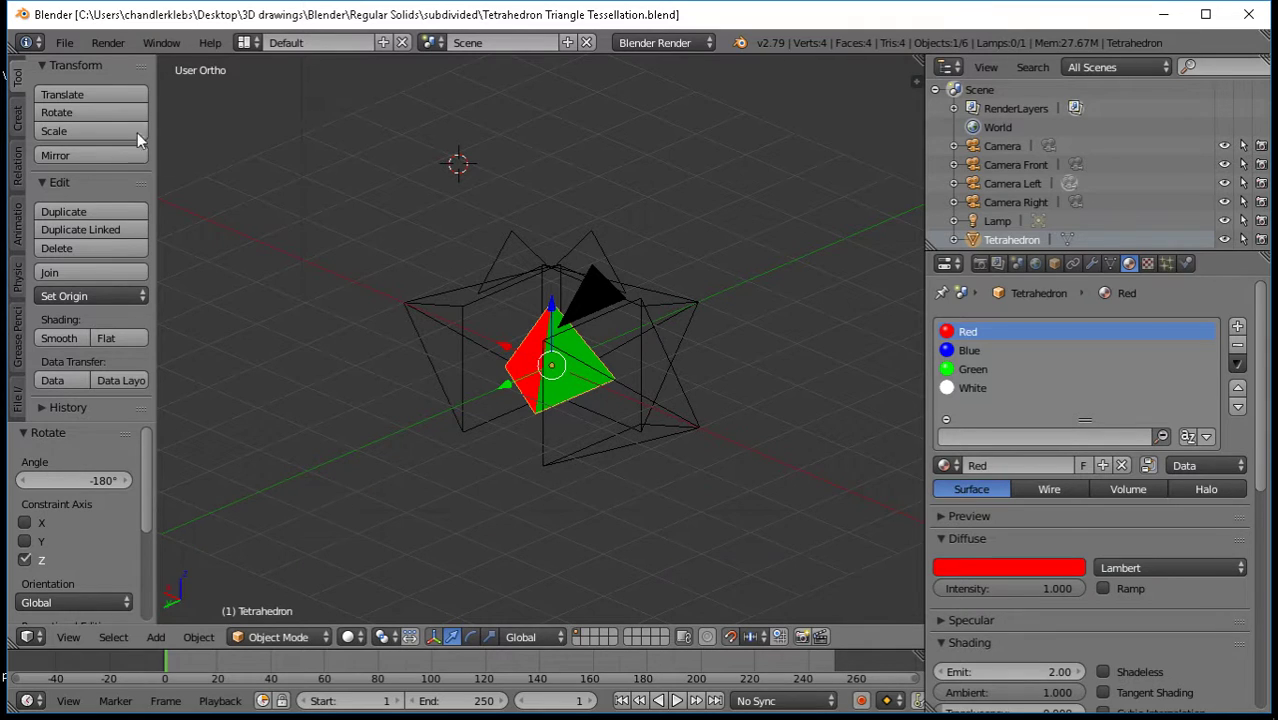
click(108, 42)
click(120, 63)
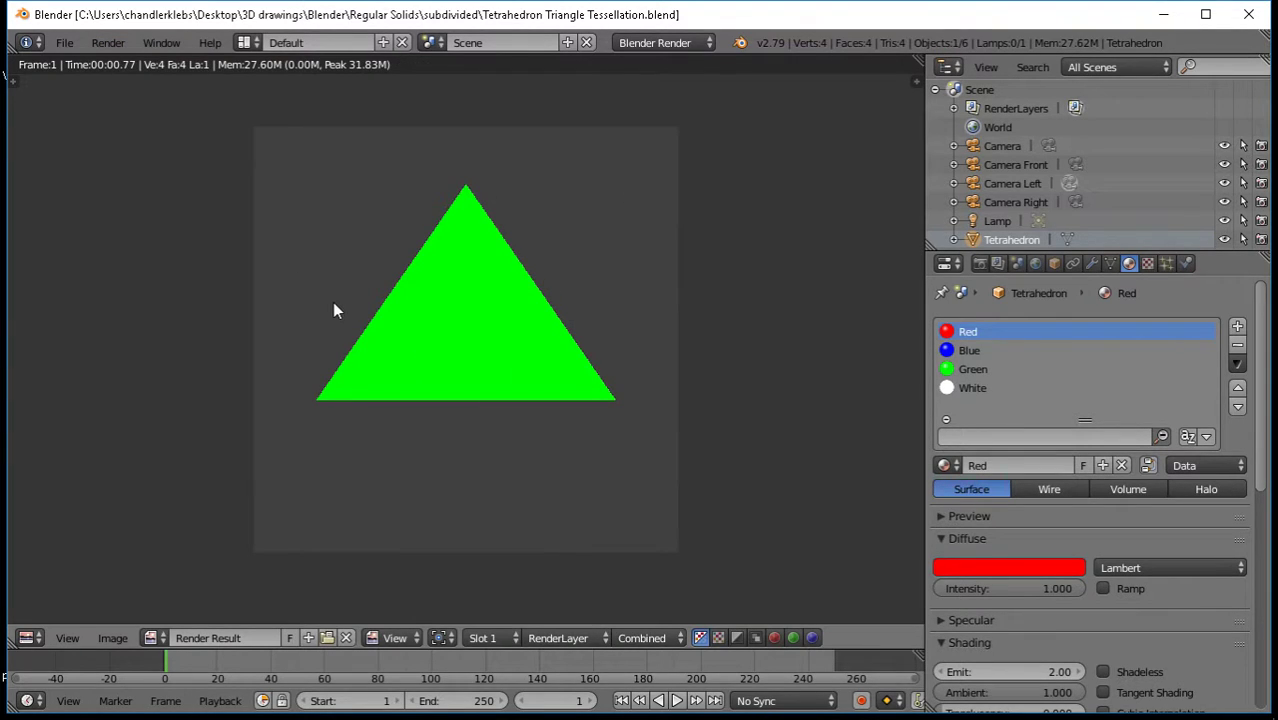
key(Escape)
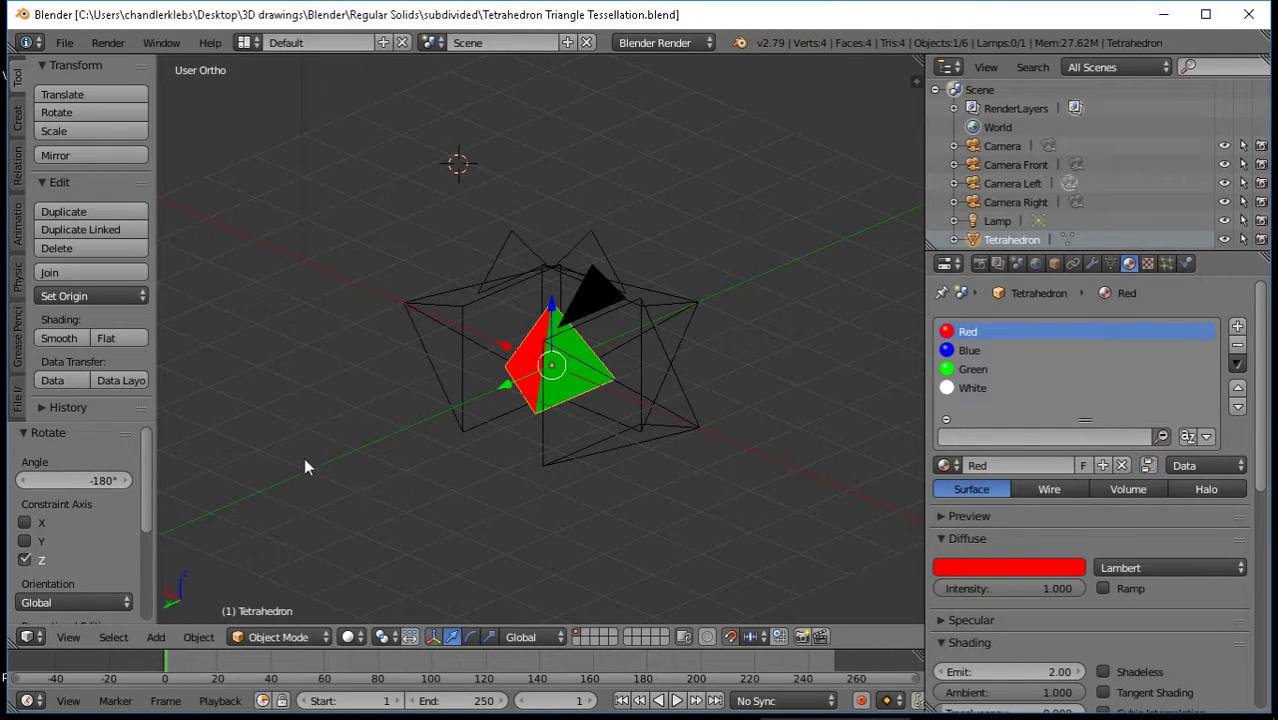
Switch the tetrahedron to Edit Mode and select its entire mesh
click(264, 638)
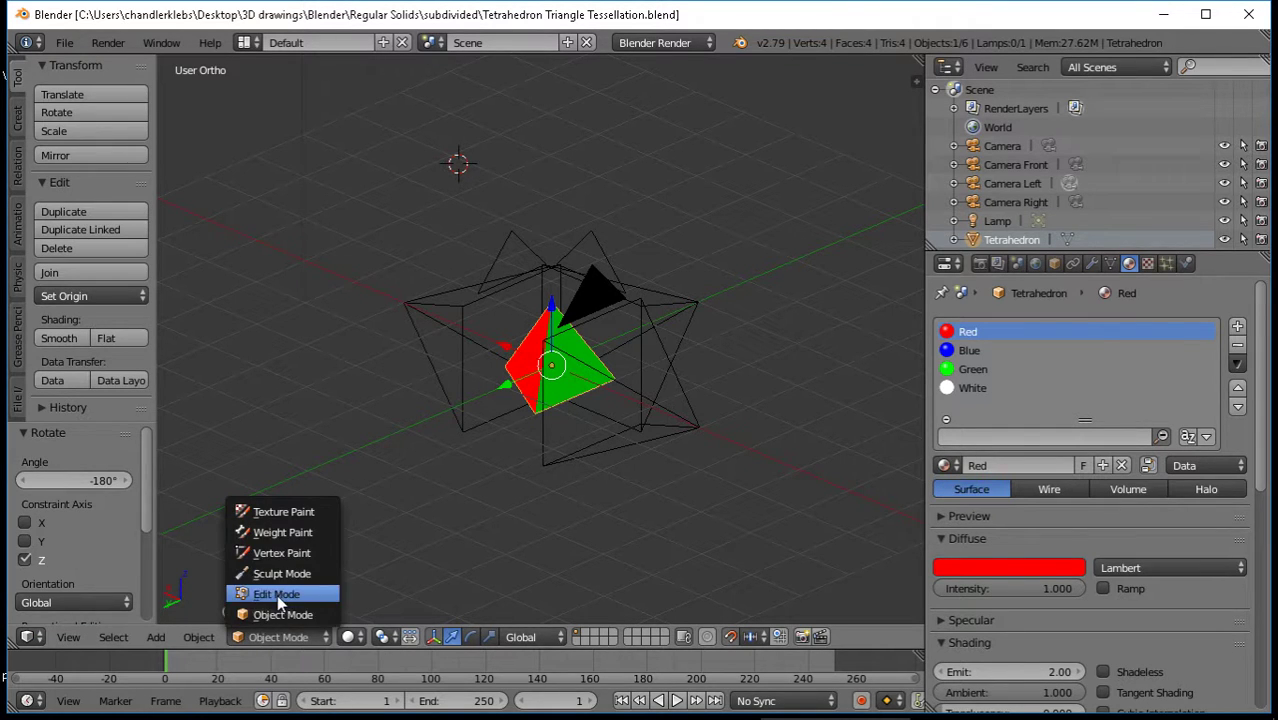
click(277, 594)
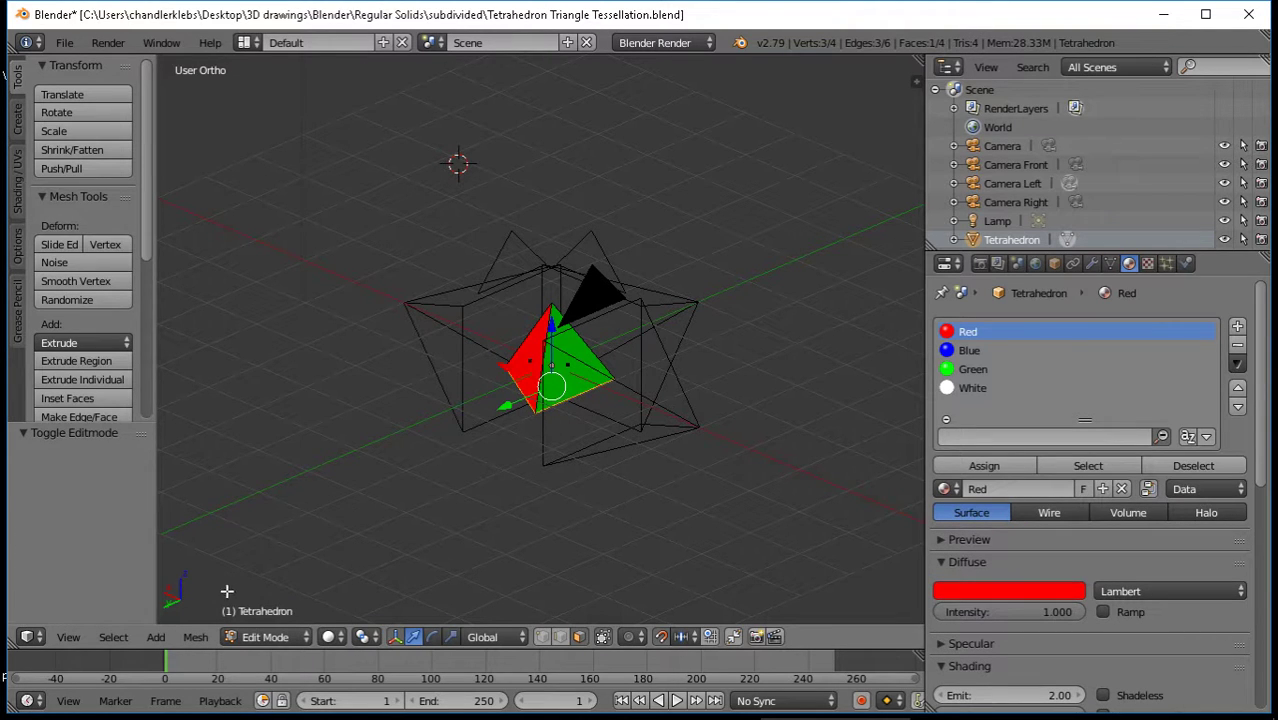
click(120, 638)
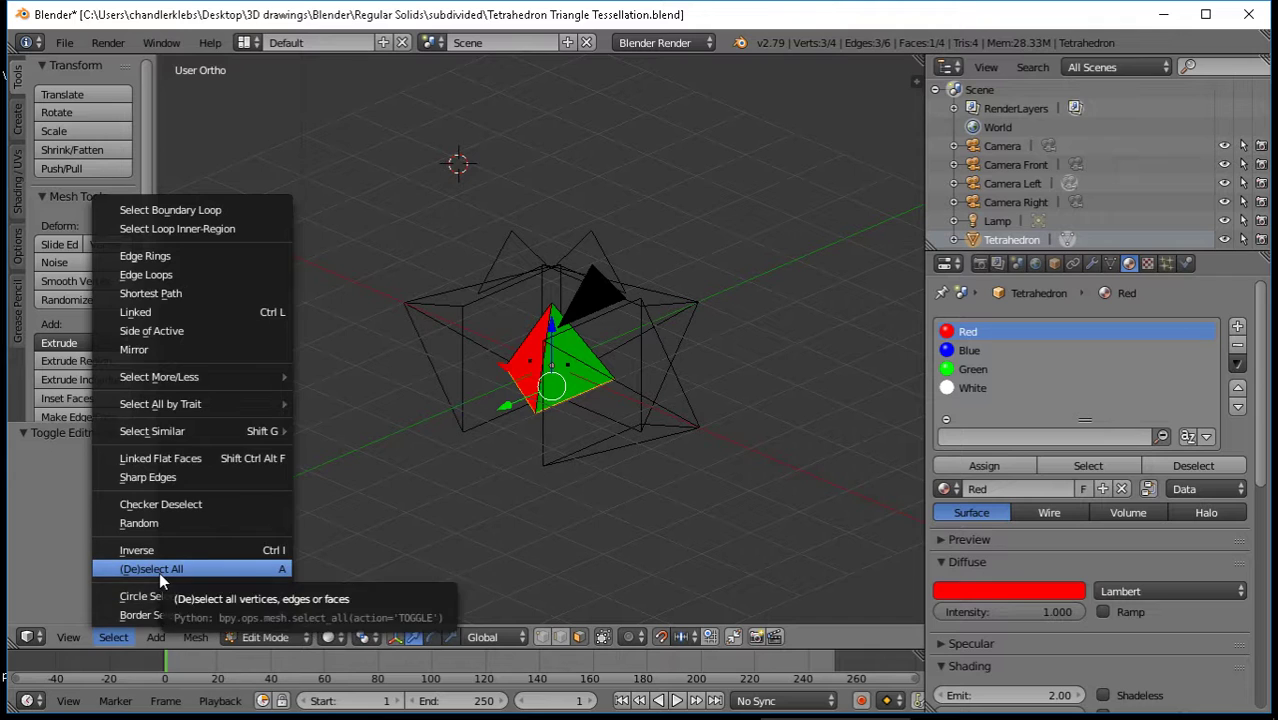
click(159, 569)
click(115, 638)
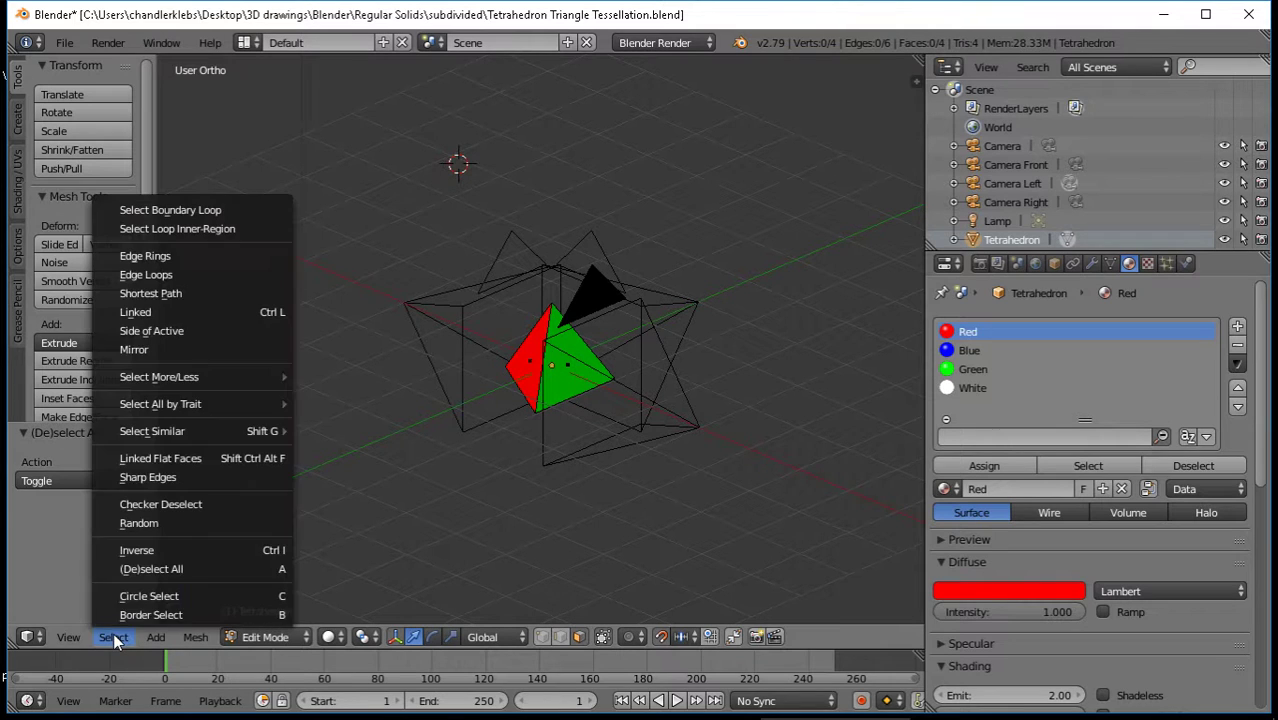
click(175, 570)
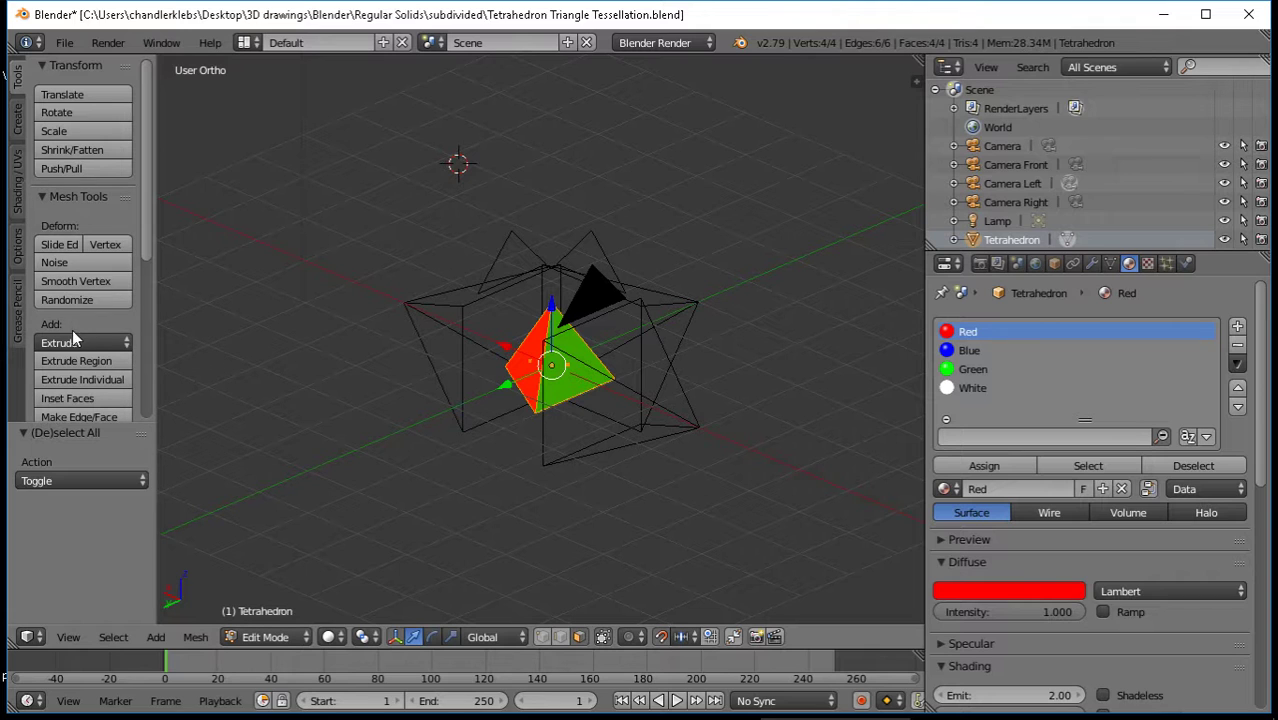
Subdivide all the selected faces of the tetrahedron with a single cut
scroll(80, 253, down, 5)
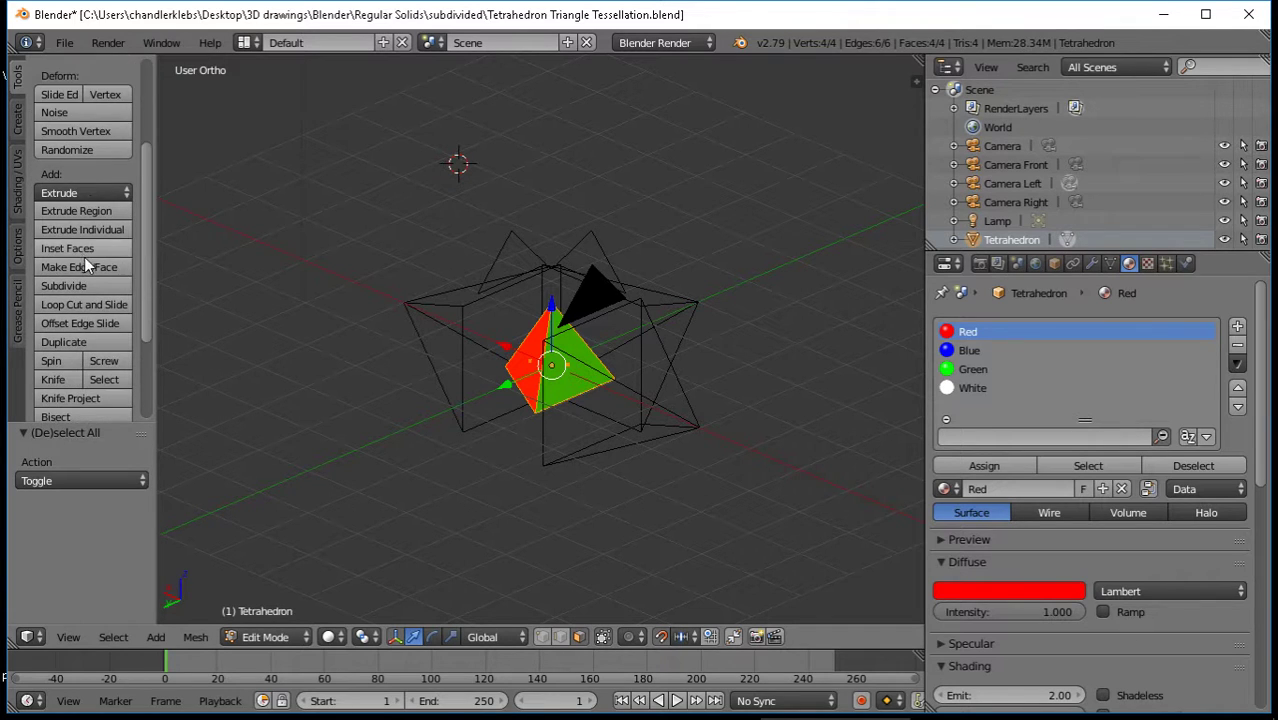
scroll(456, 456, up, 4)
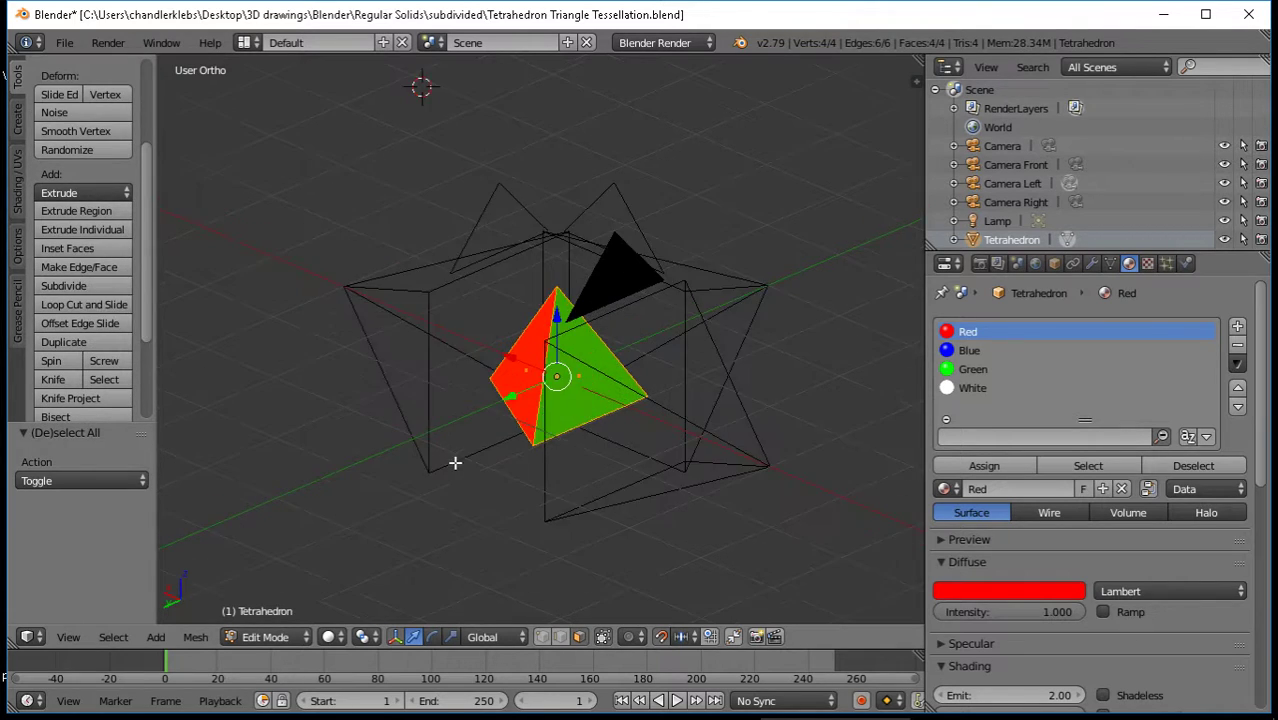
key(KP_3)
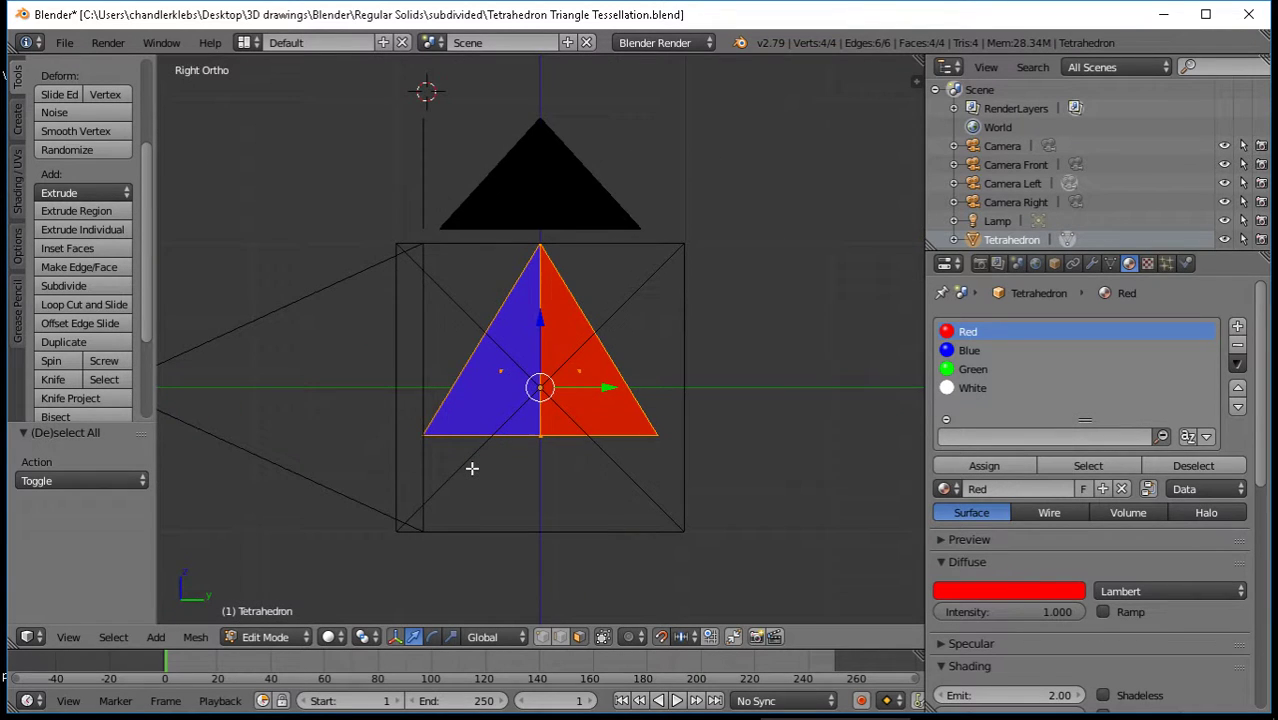
scroll(472, 468, up, 3)
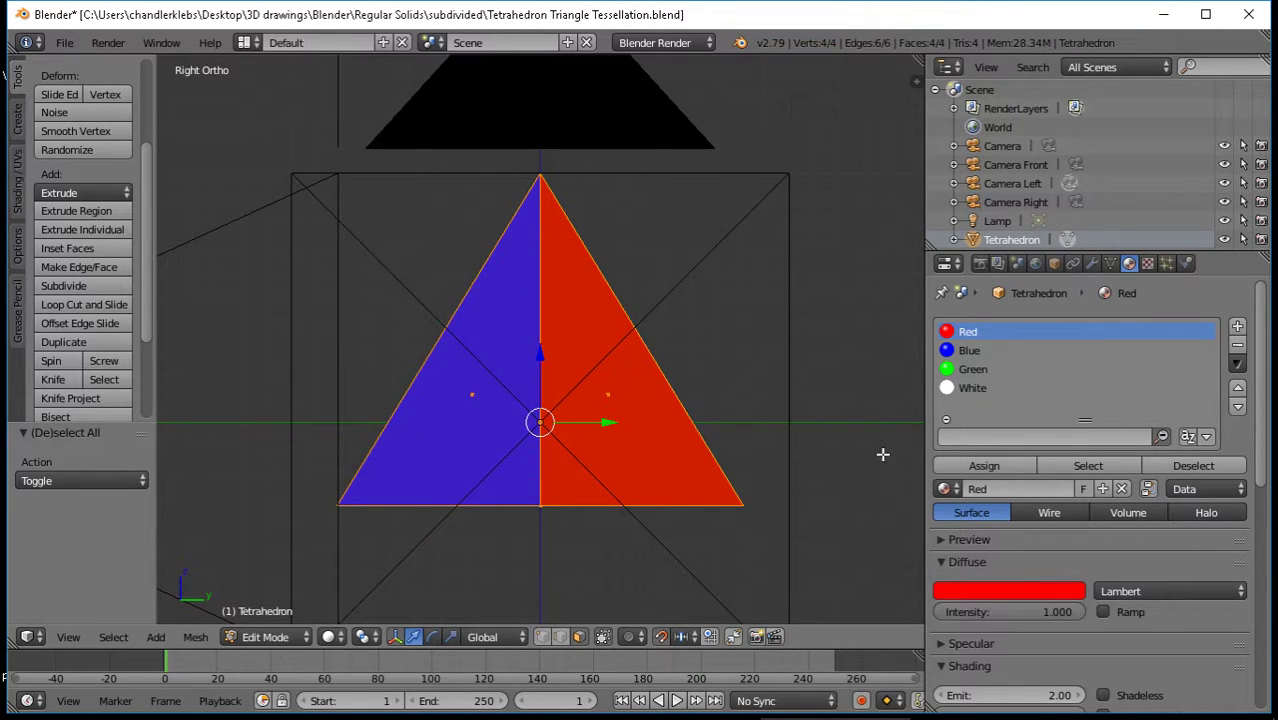
middle_drag(884, 442, 827, 508)
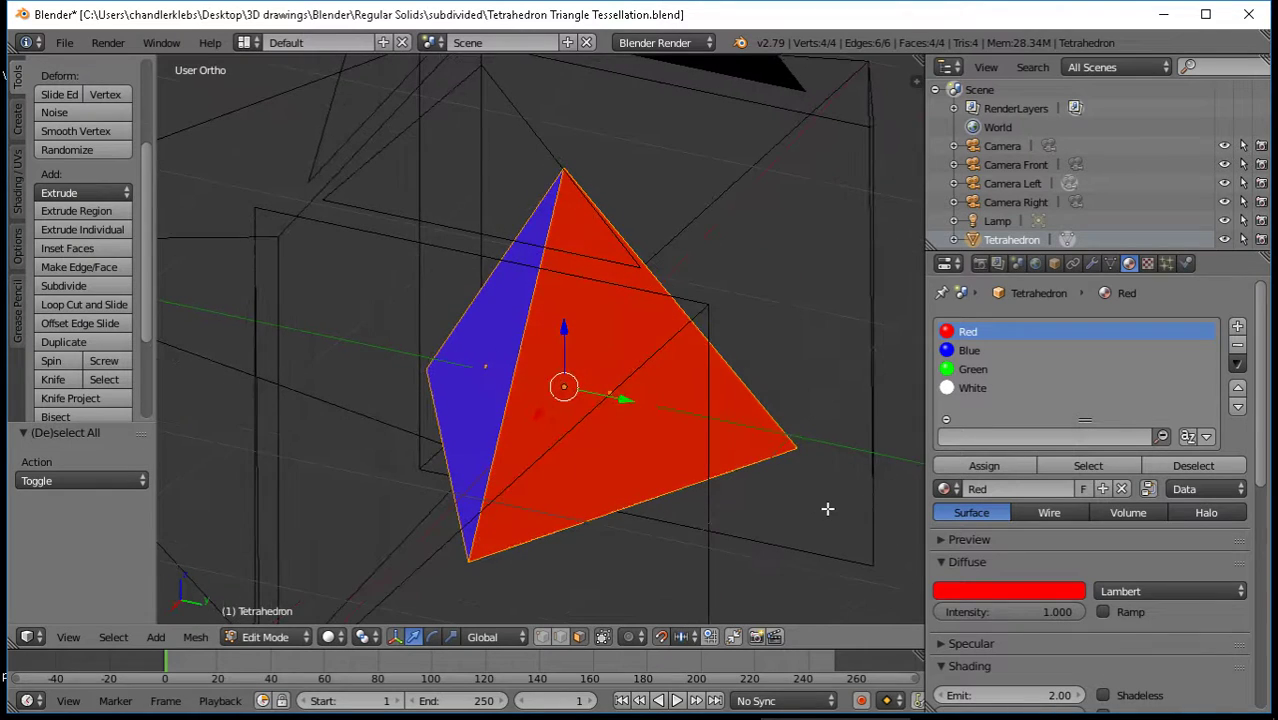
click(85, 287)
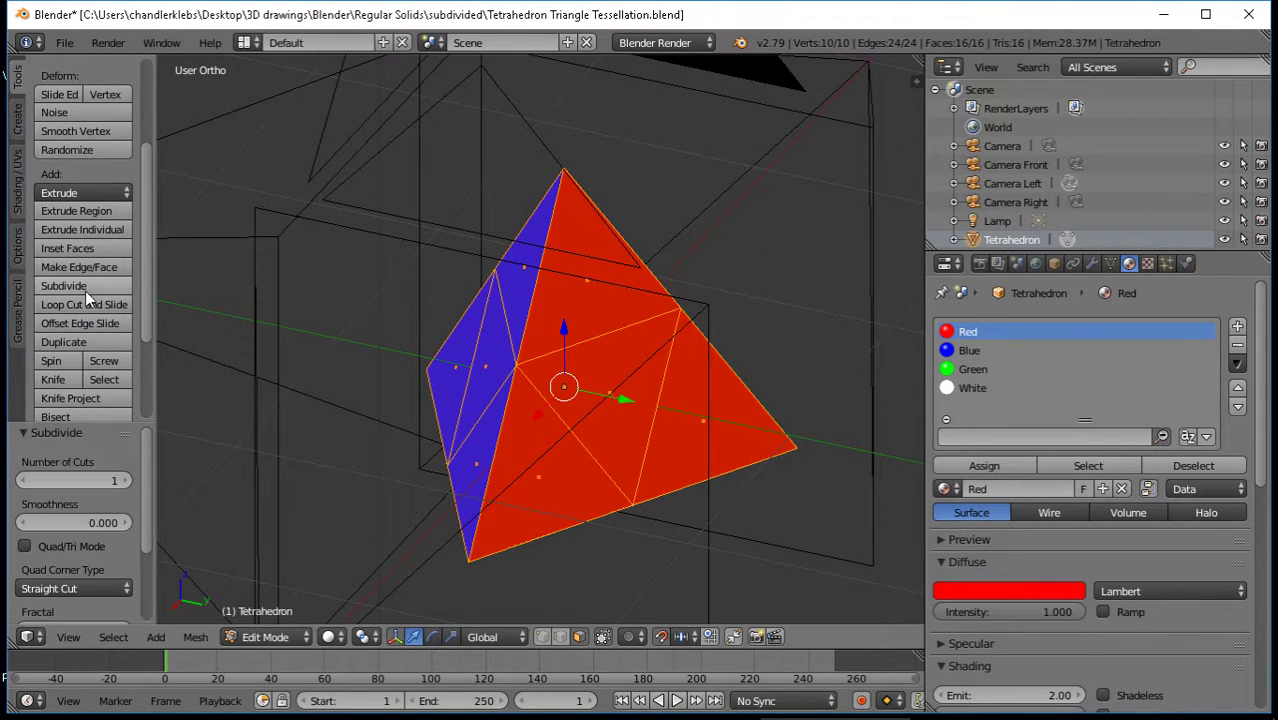
Try different cut counts on the tetrahedron's subdivision and set the number of cuts to 5
click(127, 479)
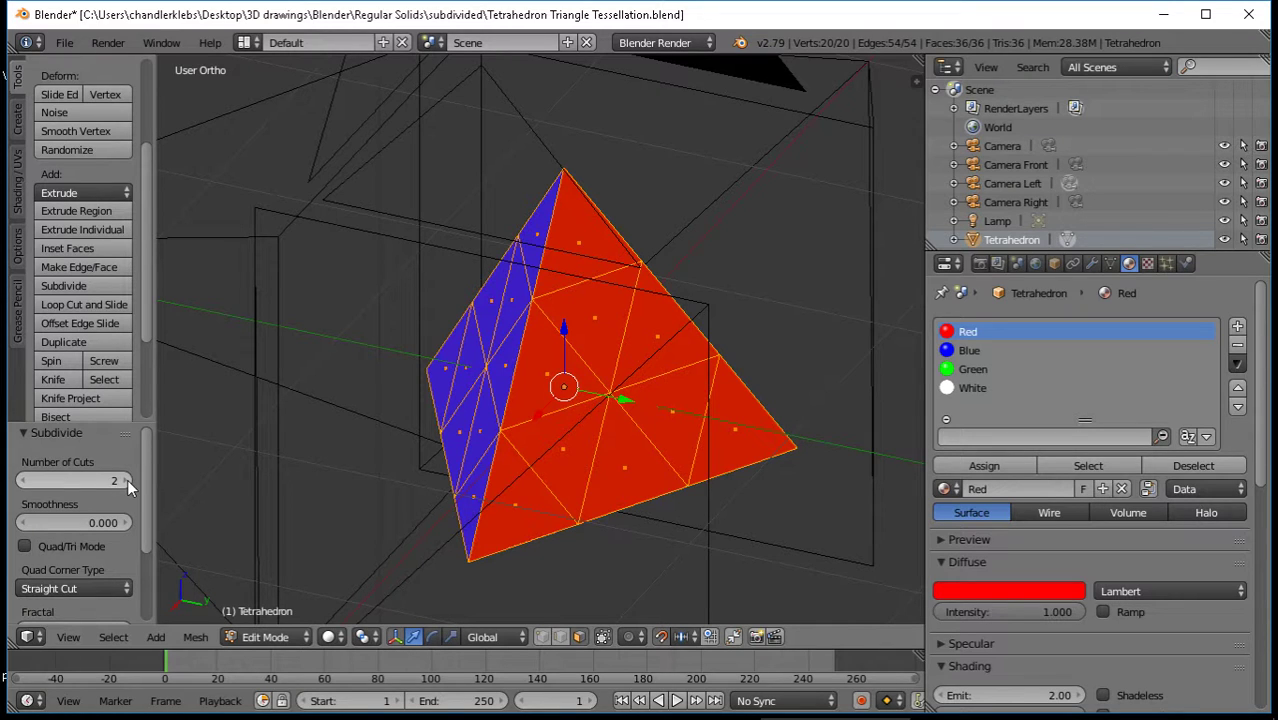
click(24, 481)
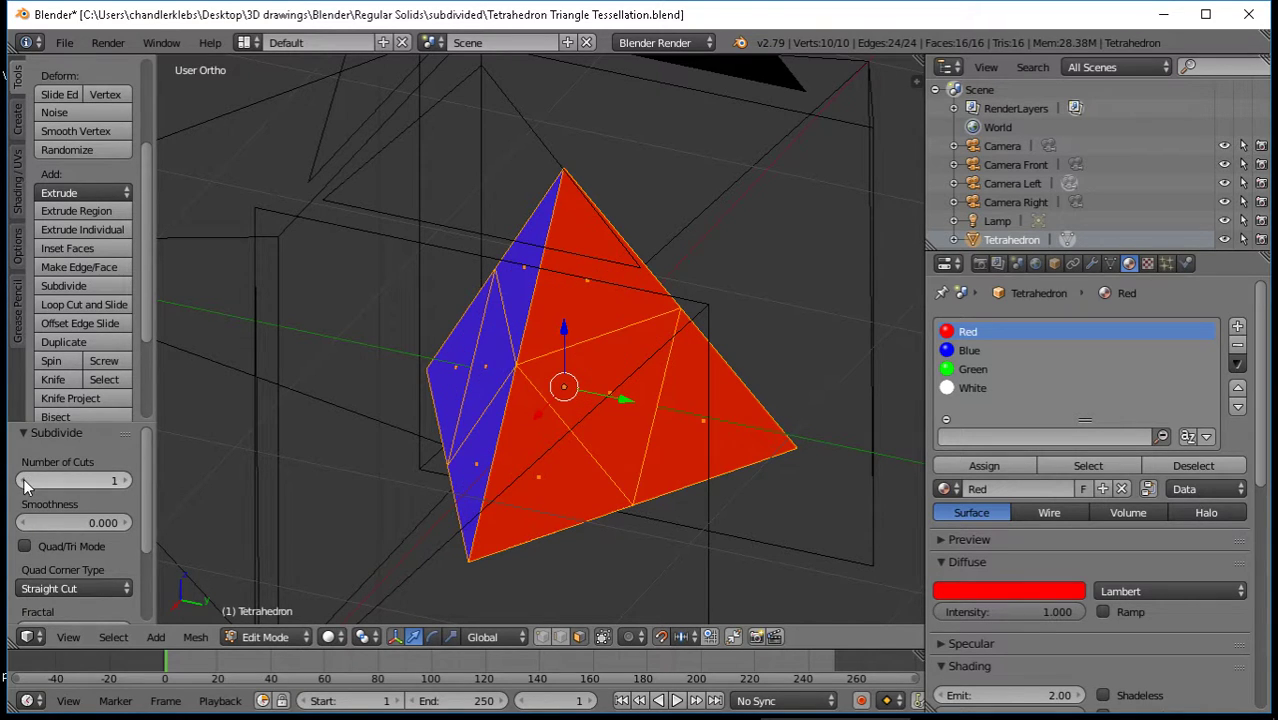
click(127, 481)
click(127, 481)
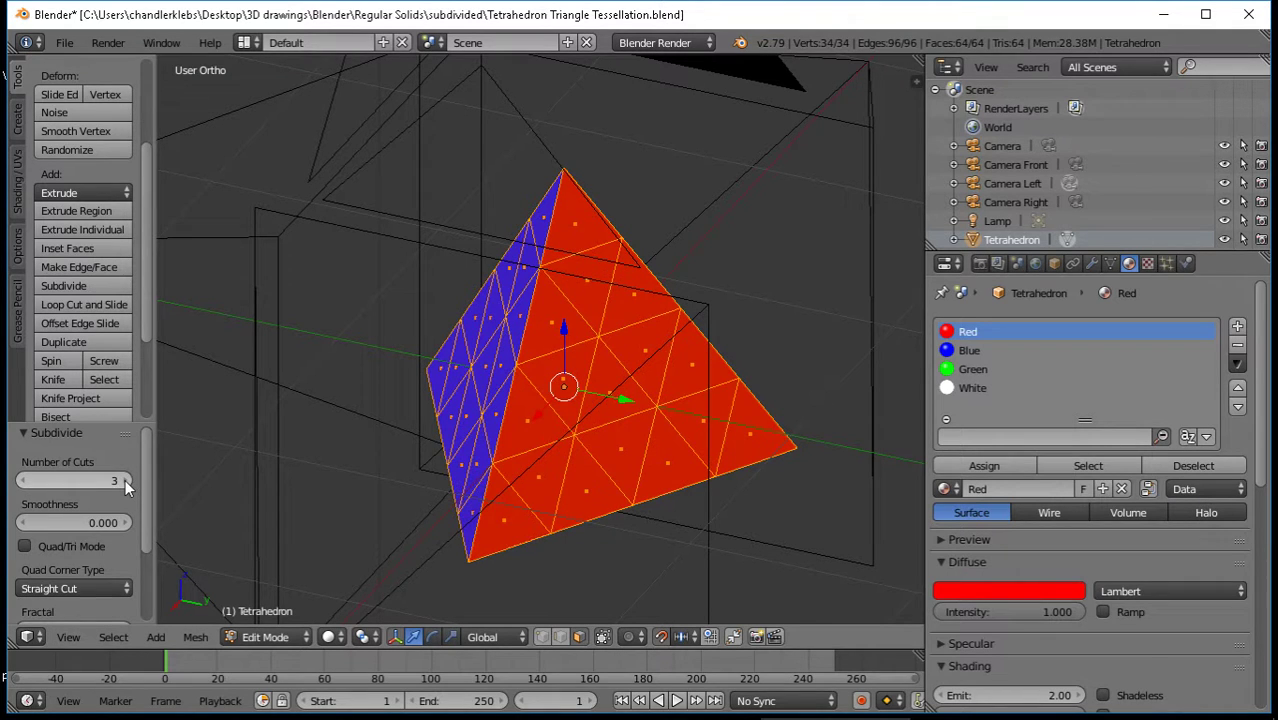
click(127, 481)
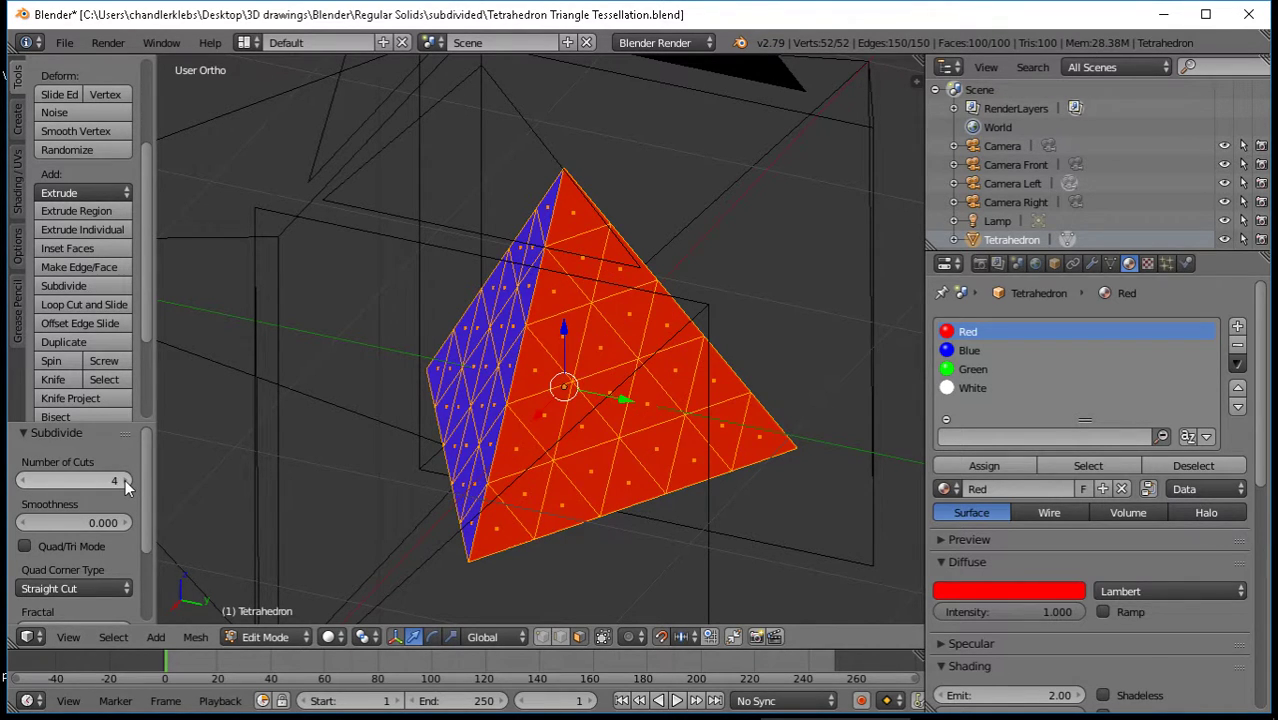
click(127, 481)
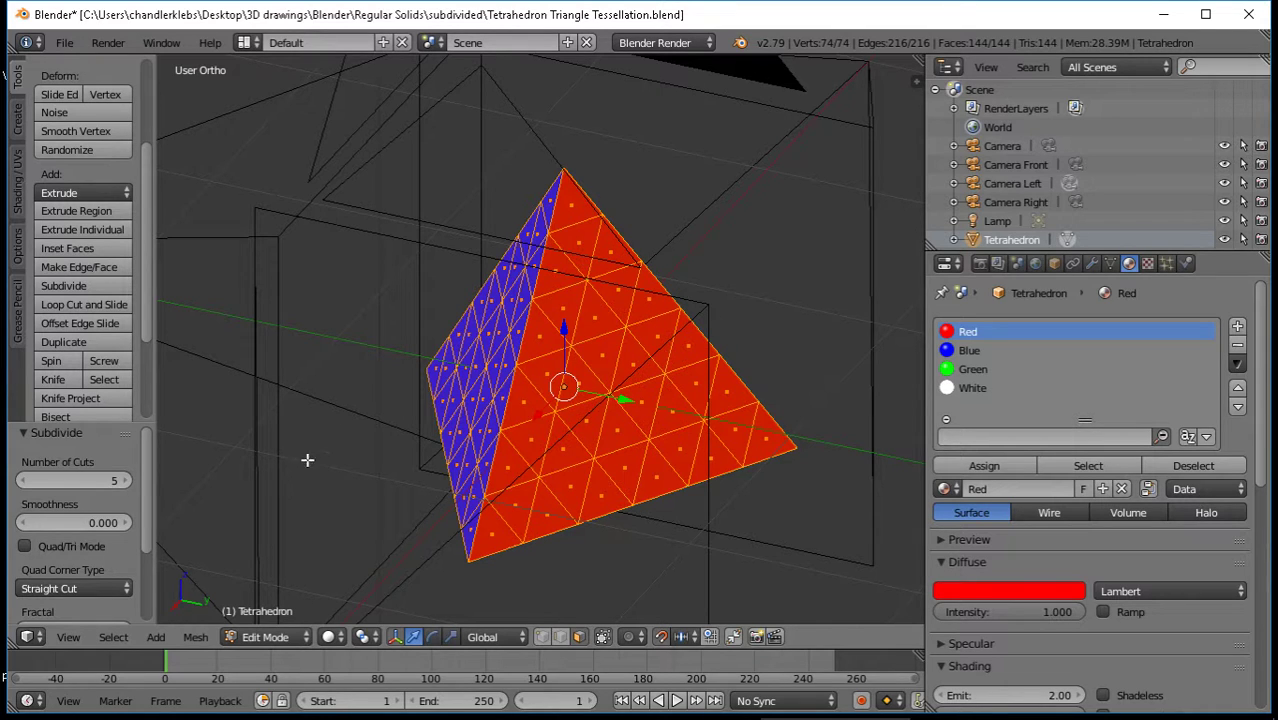
Set the subdivision's smoothness to 1, and try out Quad/Tri Mode, leaving it off
drag(94, 523, 206, 523)
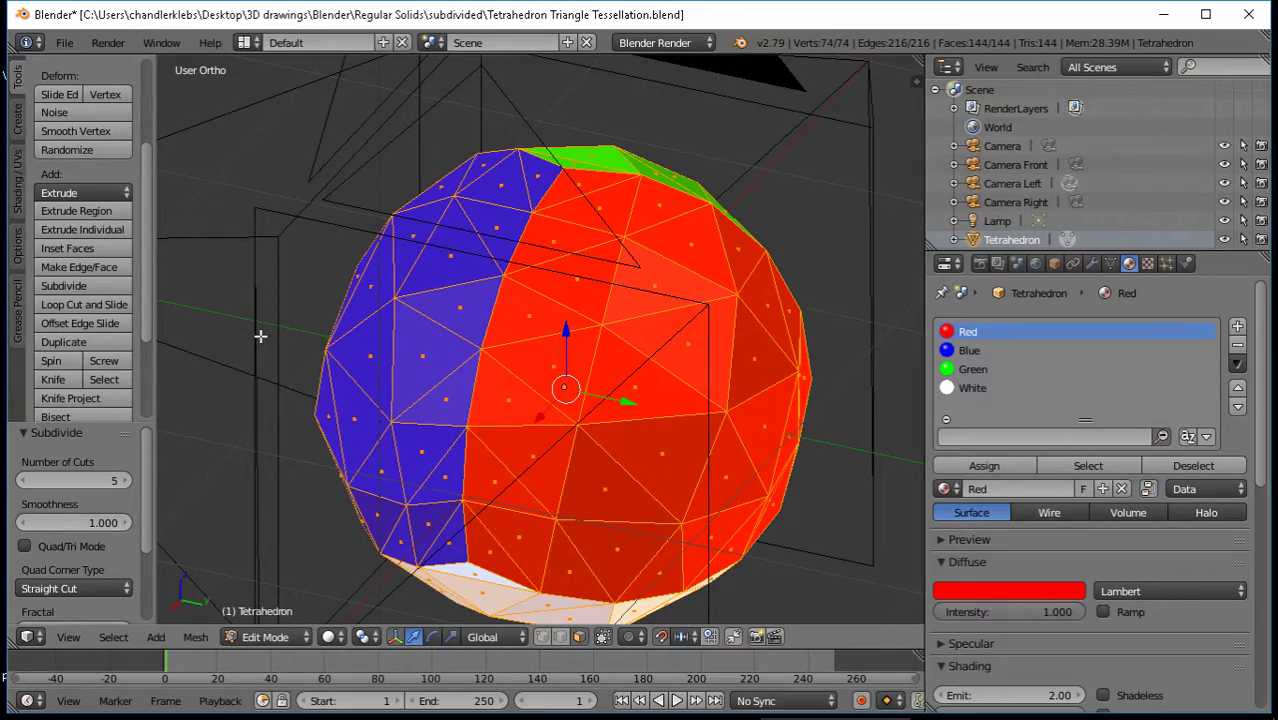
scroll(260, 336, down, 1)
middle_drag(258, 428, 376, 406)
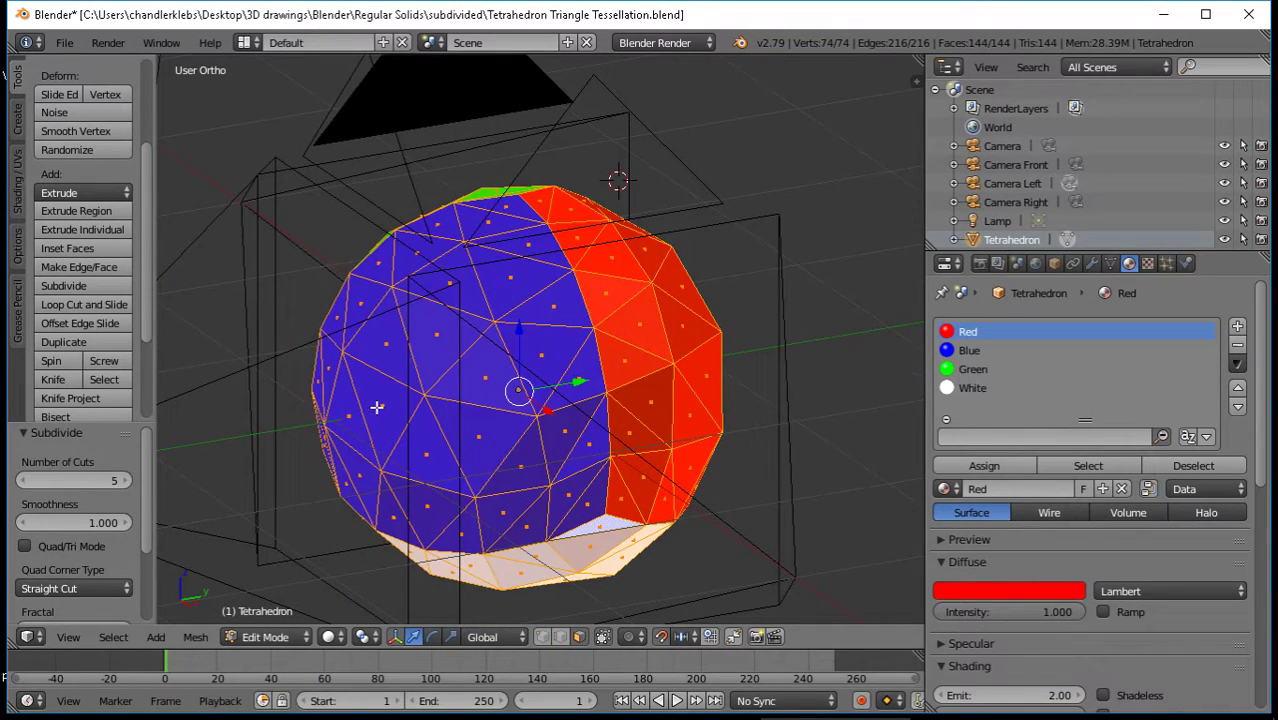
click(24, 548)
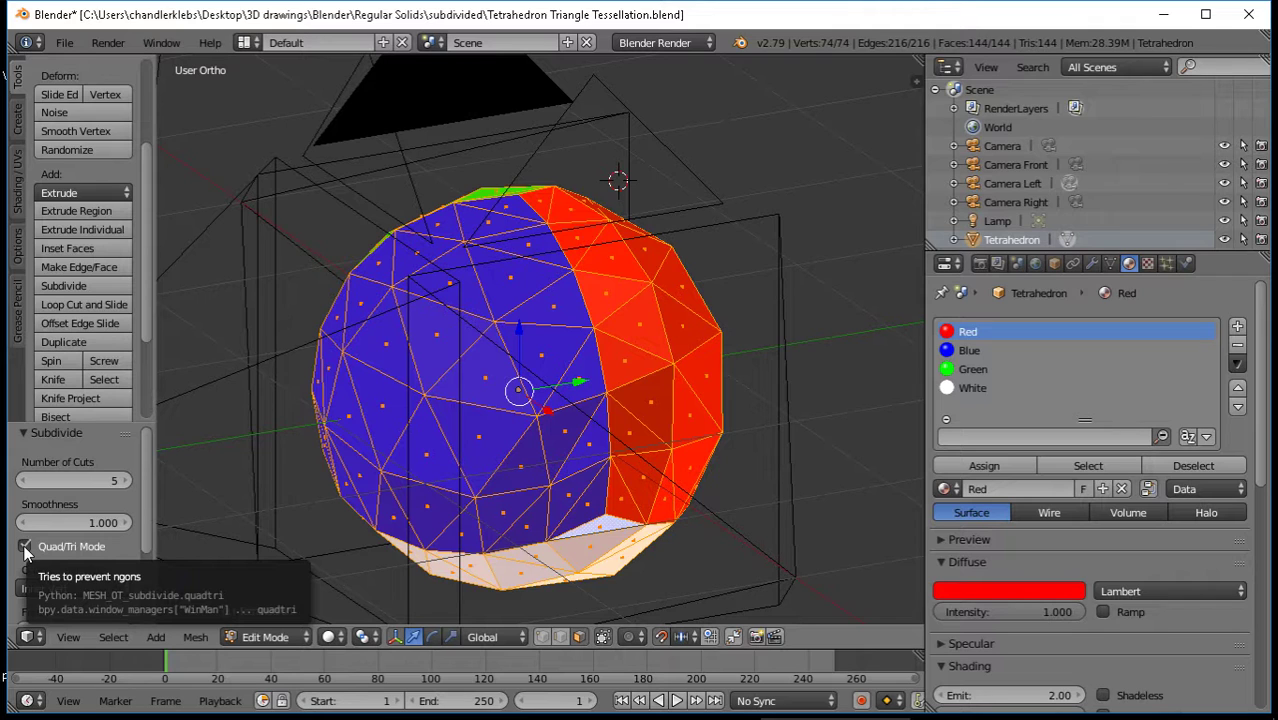
click(25, 548)
Set the subdivision's fractal value to 26.63 and view the whole distorted mesh
scroll(66, 572, down, 2)
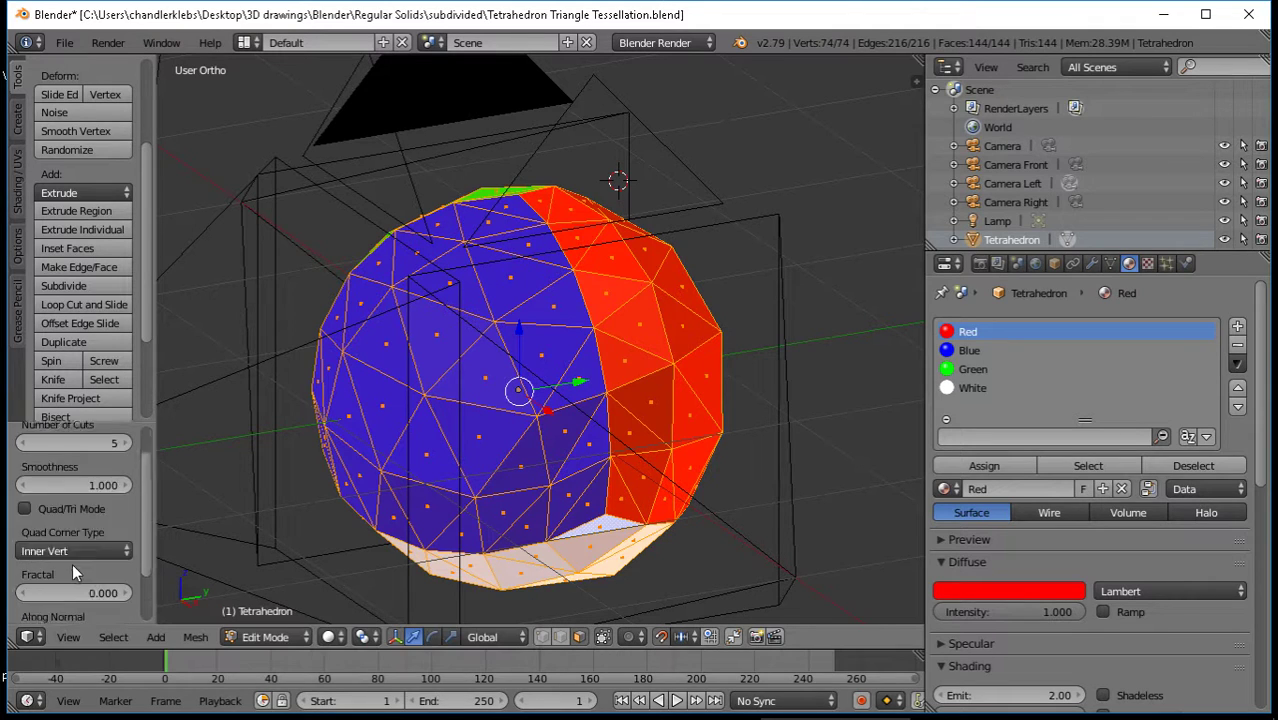
scroll(72, 573, down, 1)
drag(87, 555, 570, 555)
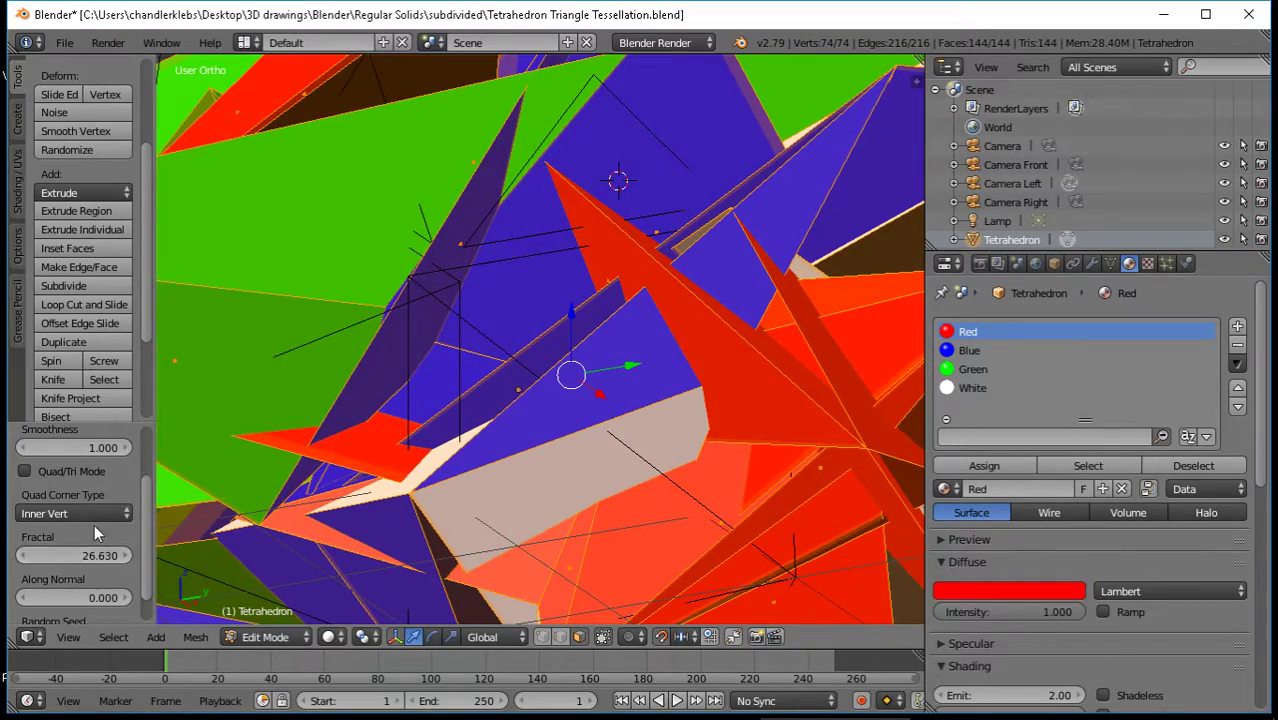
scroll(75, 555, down, 1)
scroll(520, 483, down, 2)
scroll(520, 483, down, 3)
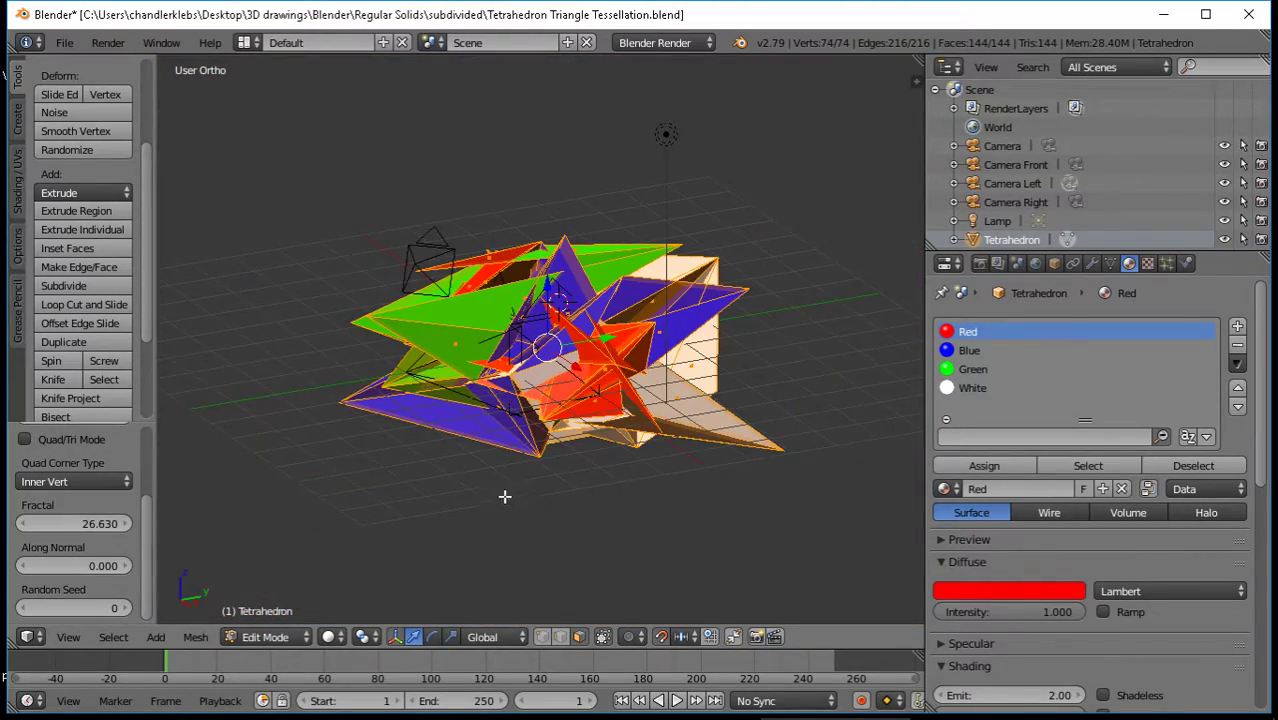
Reset the tetrahedron's subdivision to flat faces by setting both Fractal and Smoothness to 0
middle_drag(485, 503, 555, 465)
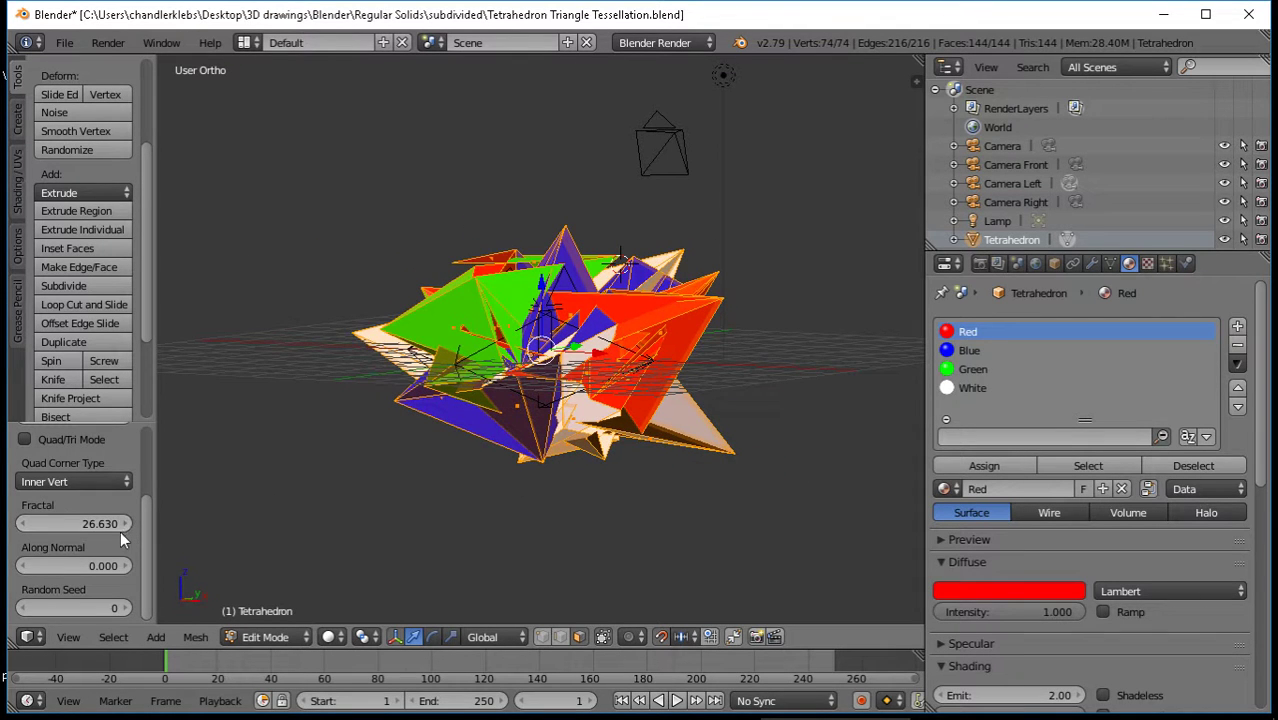
drag(113, 523, 43, 523)
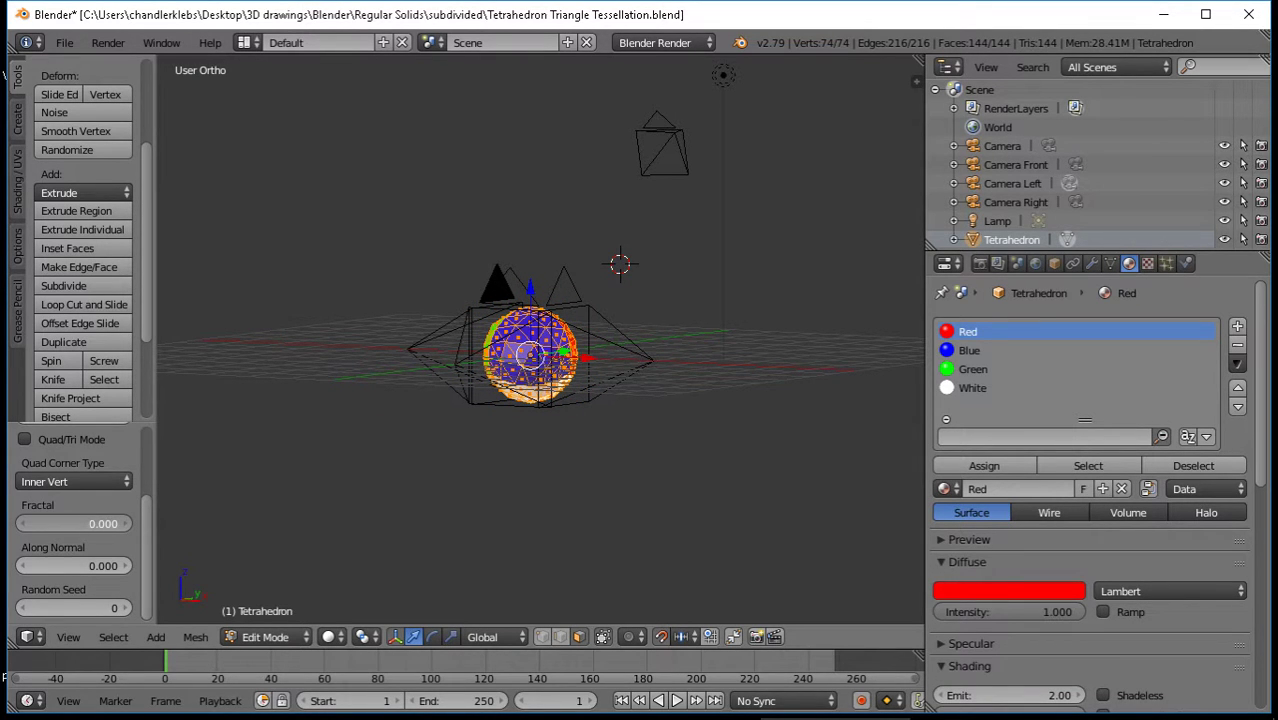
scroll(619, 451, up, 7)
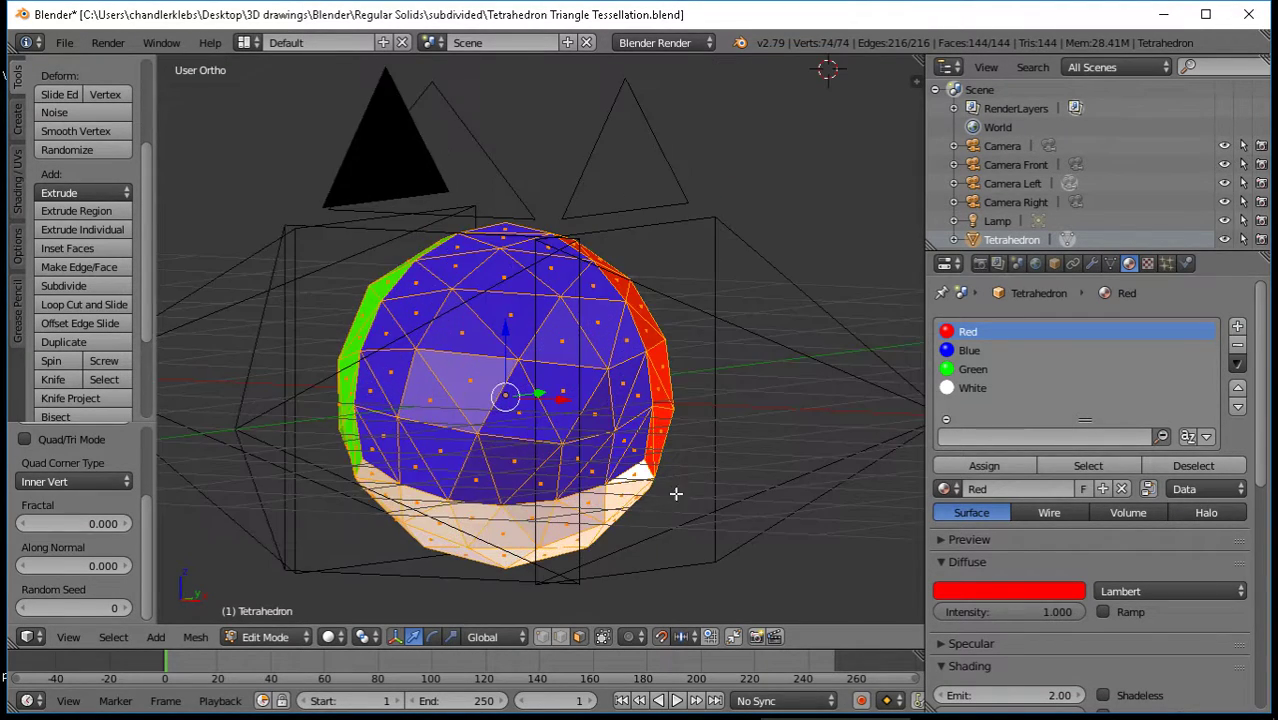
scroll(88, 538, up, 5)
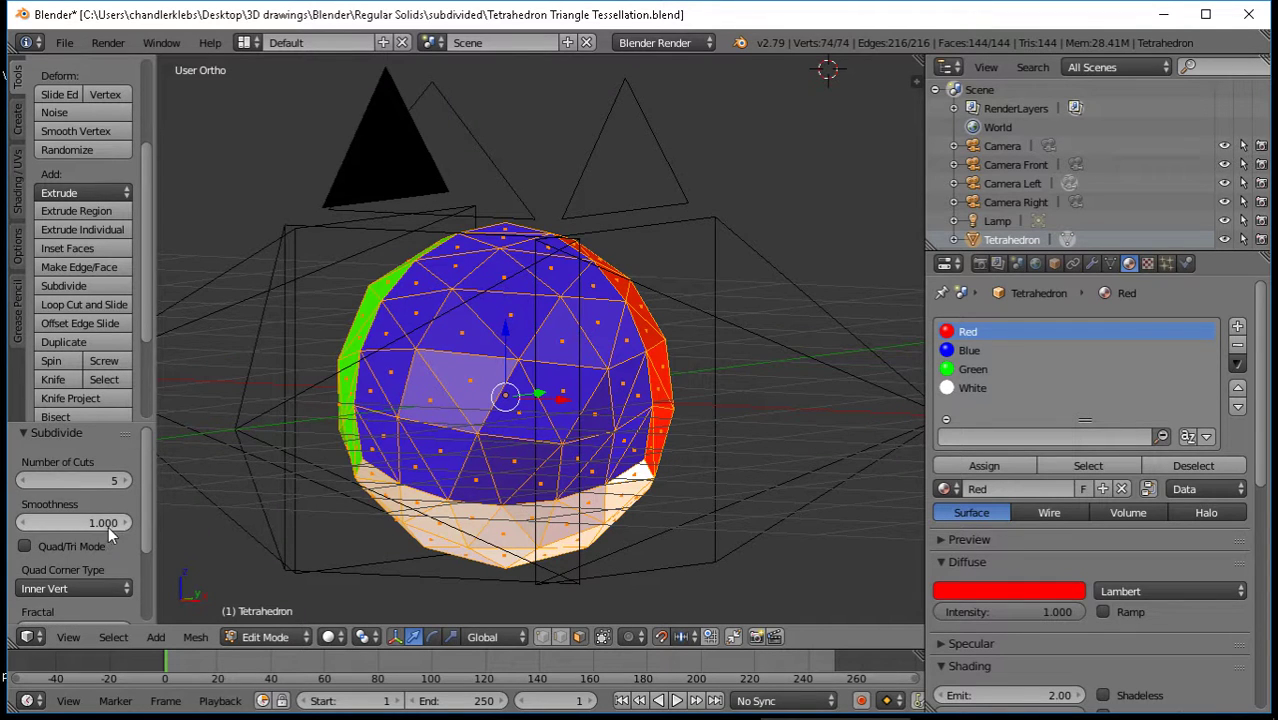
drag(105, 523, 60, 523)
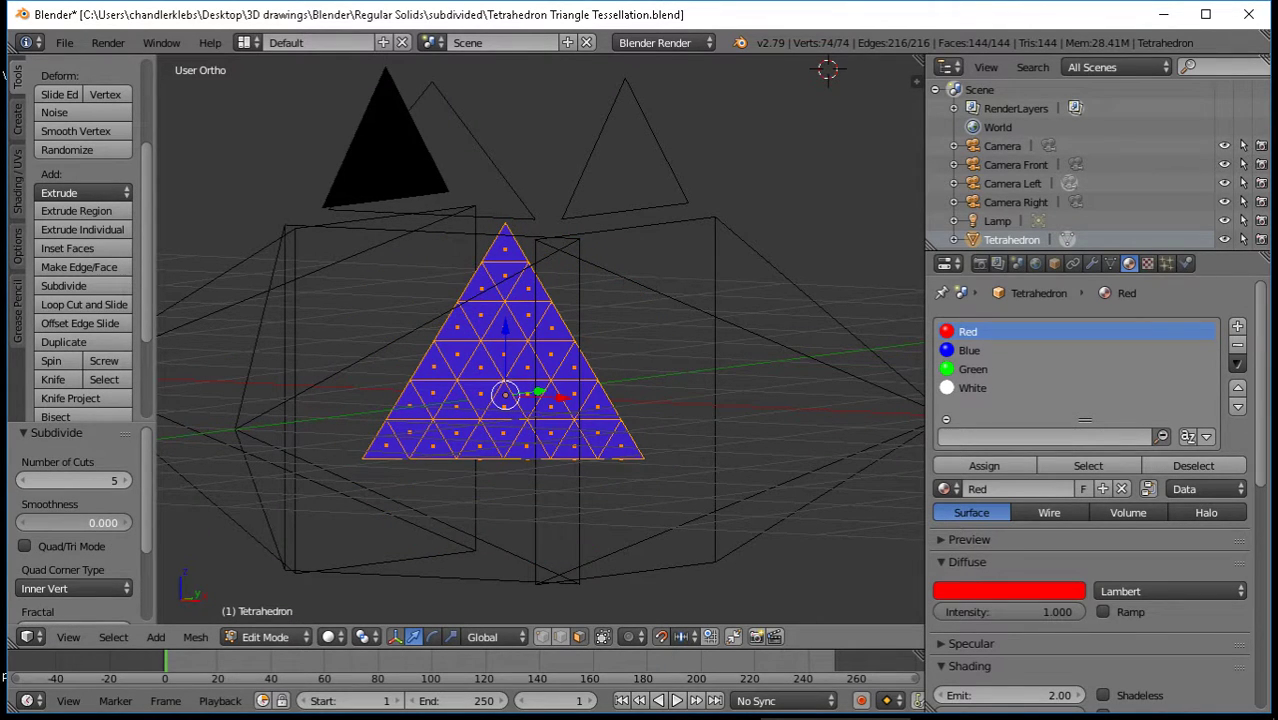
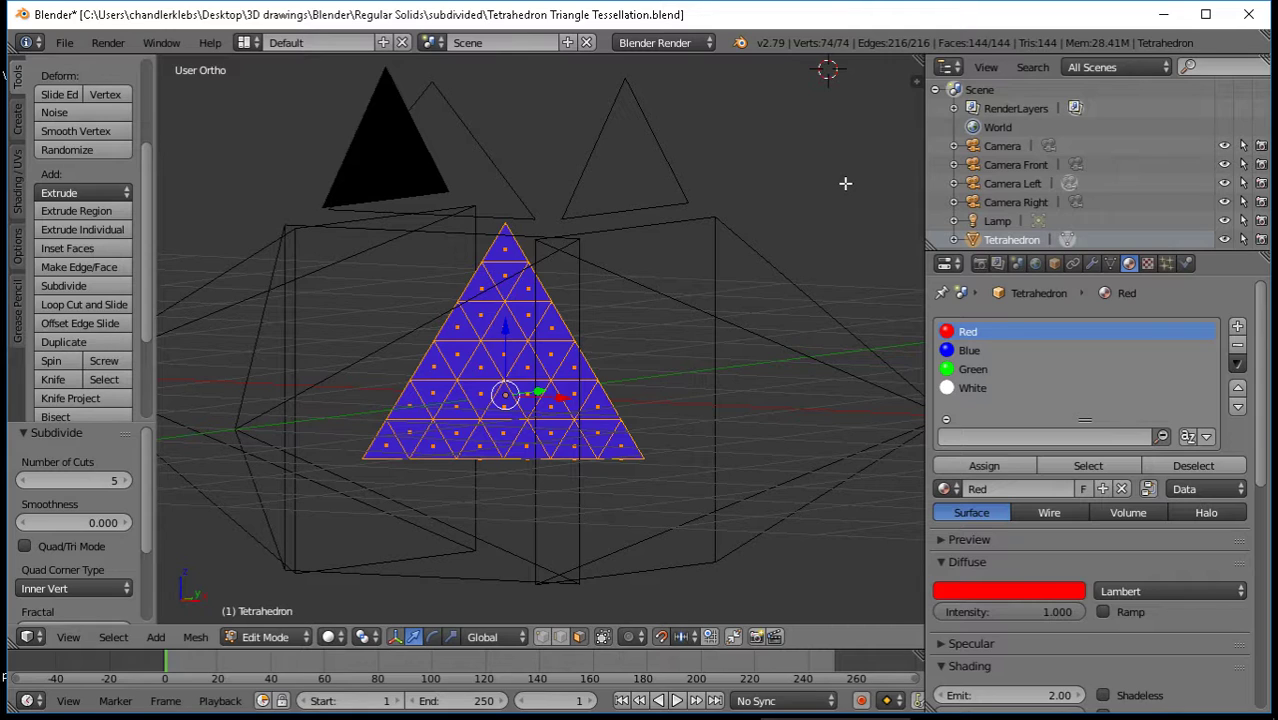
Save the flat subdivided tetrahedron over the existing Tetrahedron Triangle Tessellation.blend file
click(845, 183)
key(ctrl+s)
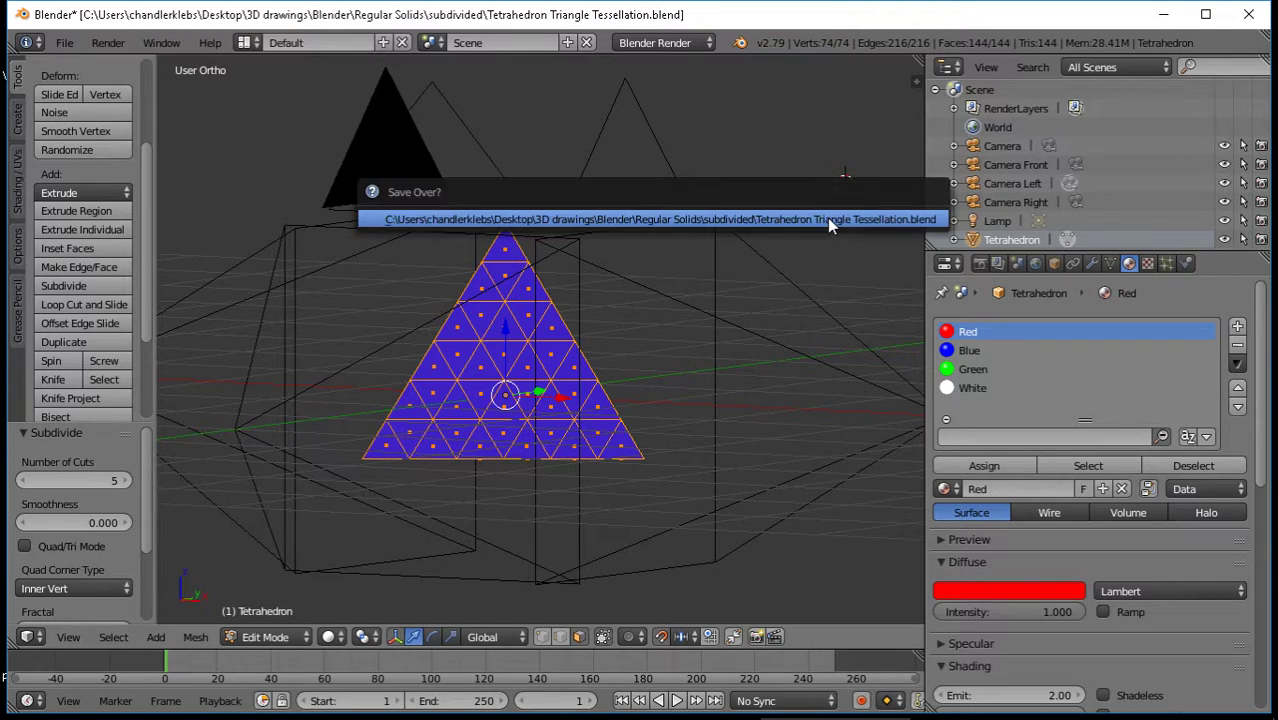
click(762, 218)
Examine the tetrahedron's coloured faces and triangle subdivision from several sides in Object Mode and Edit Mode
middle_drag(762, 218, 781, 347)
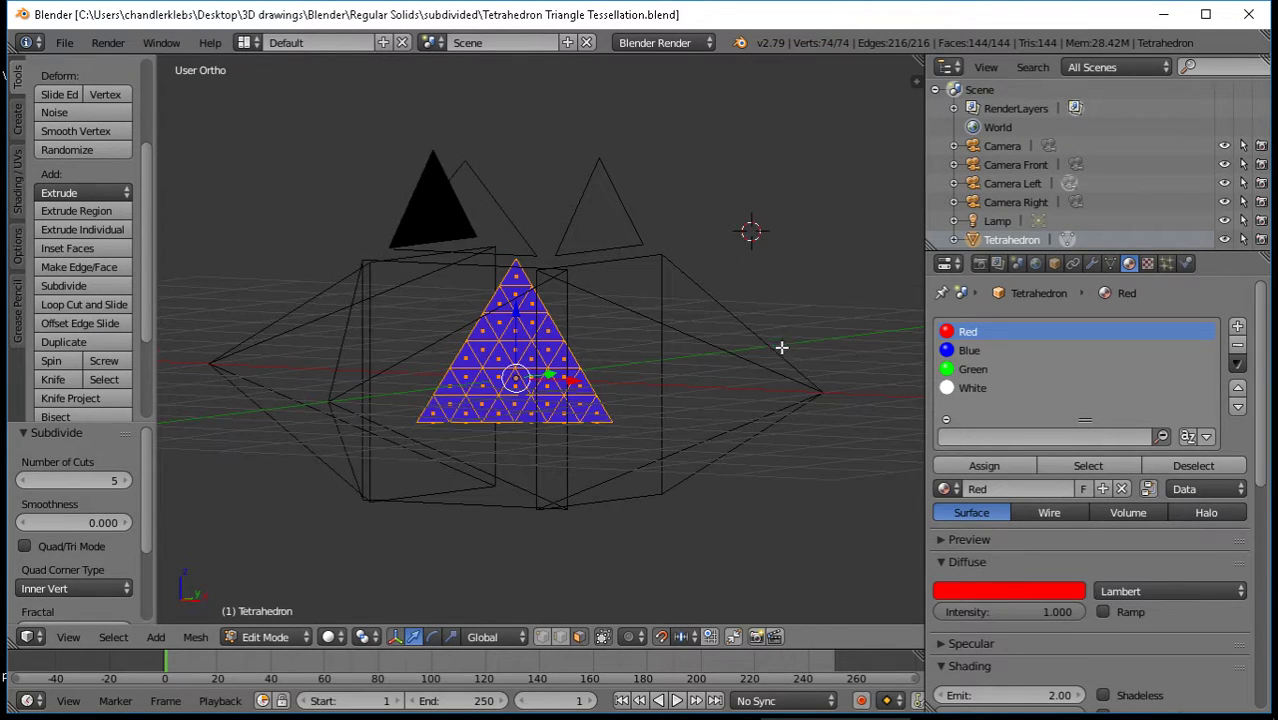
key(Tab)
key(Tab)
key(Tab)
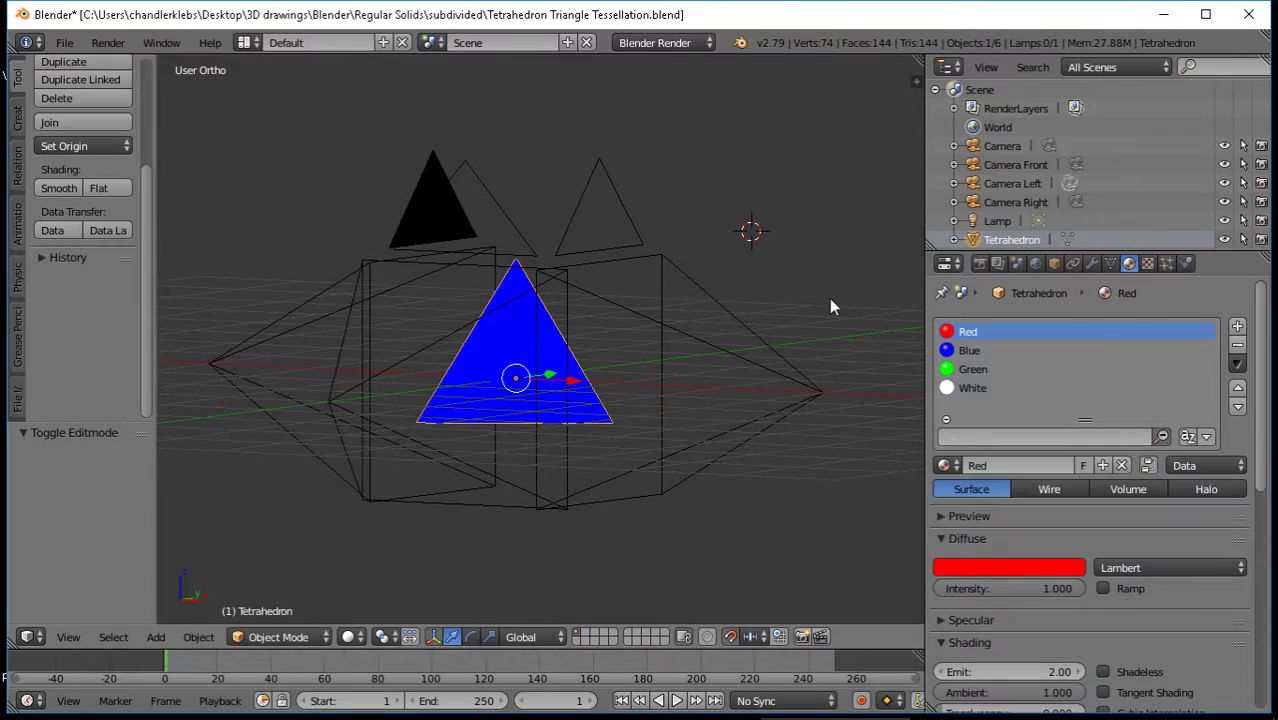
middle_drag(846, 266, 650, 371)
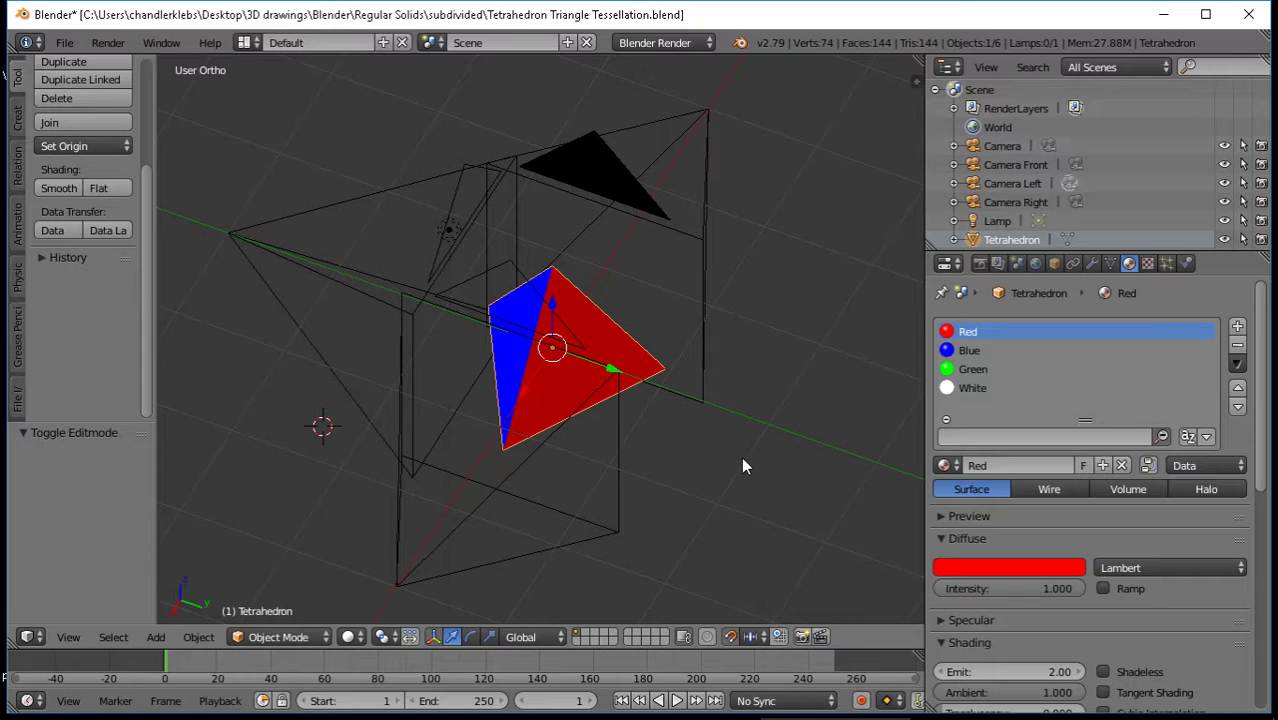
middle_drag(743, 462, 400, 407)
key(Tab)
scroll(400, 406, up, 8)
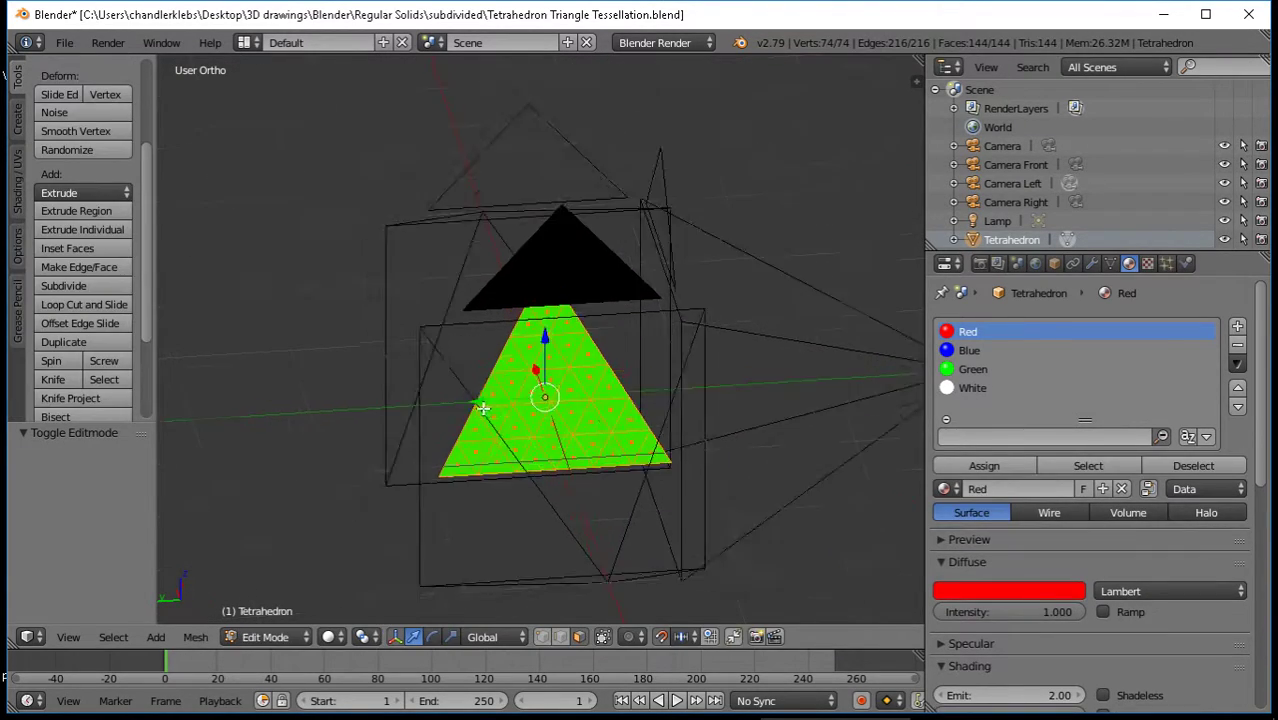
middle_drag(513, 405, 589, 389)
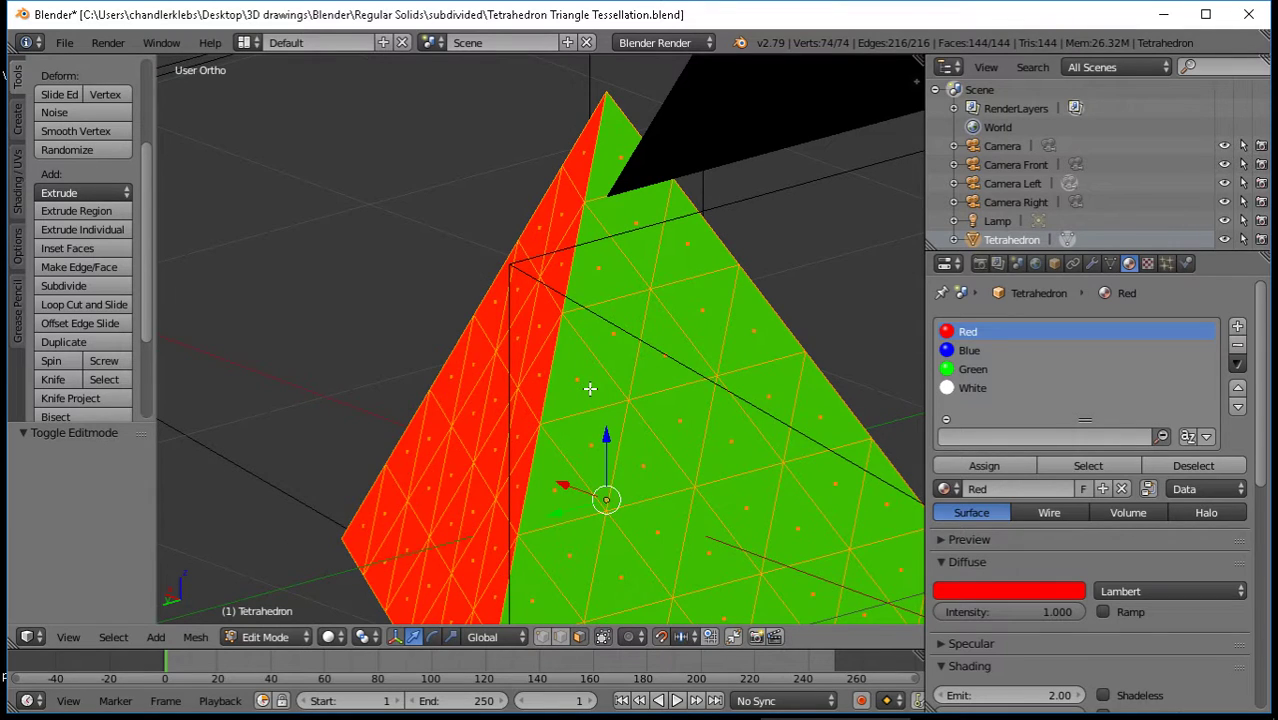
Save the file again over the existing blend file while in Edit Mode
key(ctrl+s)
click(528, 386)
Switch to Object Mode and delete the Camera Left, Camera Front and Camera Right objects from the scene
scroll(590, 400, down, 4)
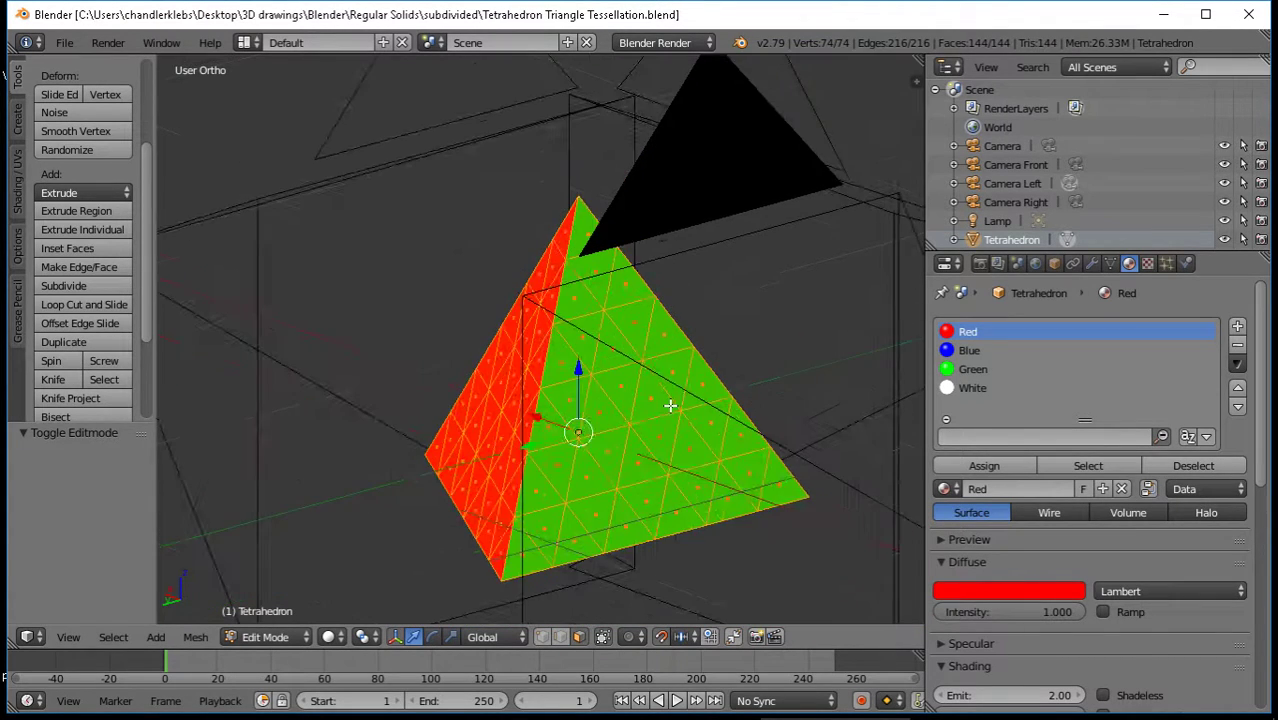
scroll(670, 405, down, 4)
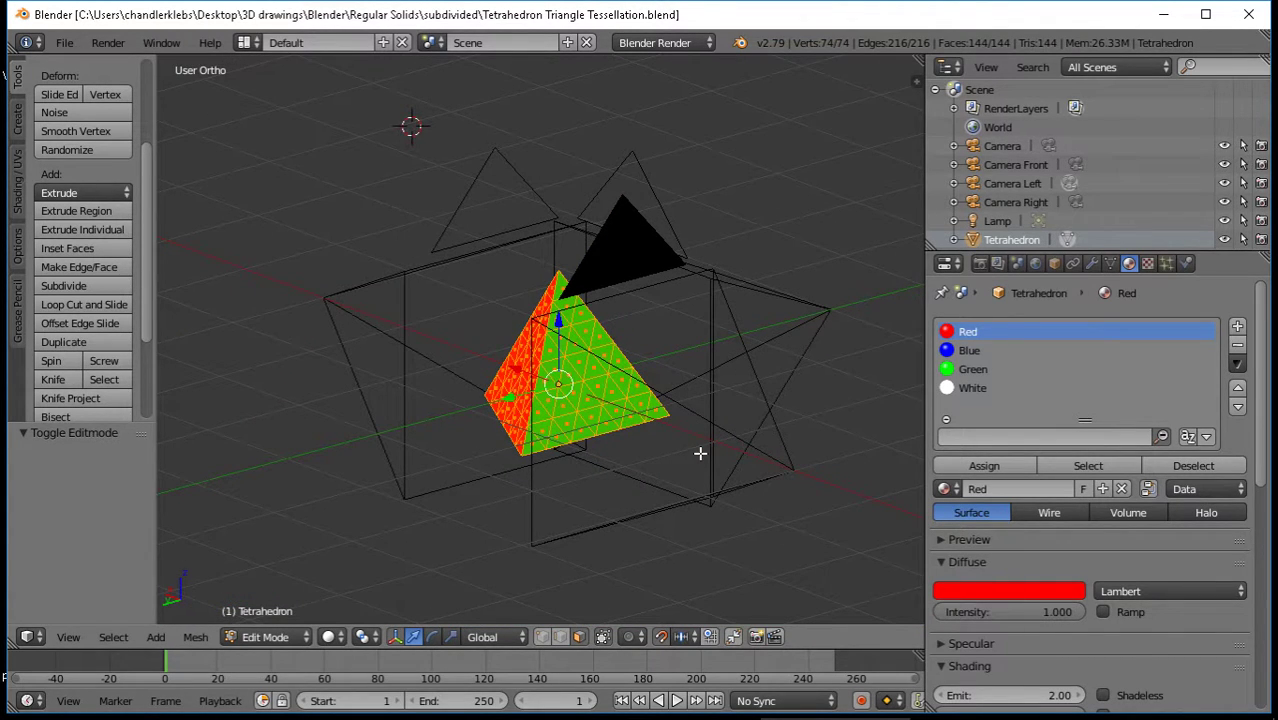
key(Tab)
right_click(702, 486)
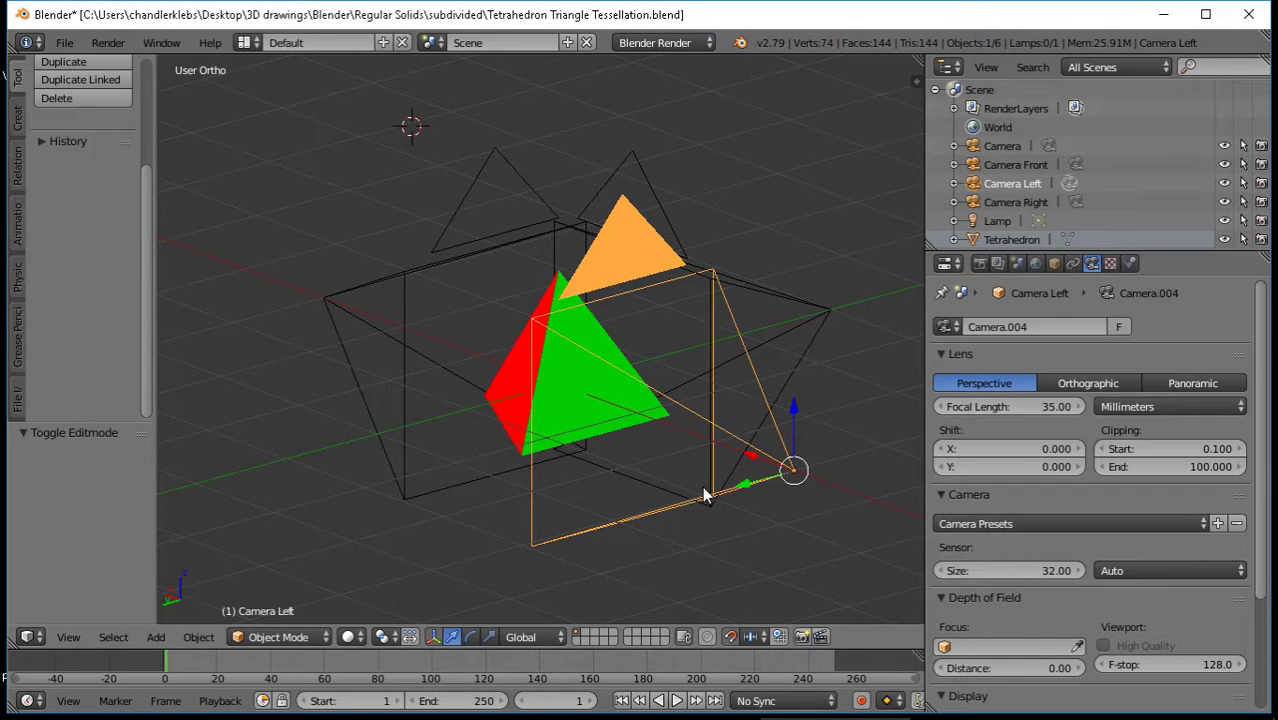
key(x)
click(702, 486)
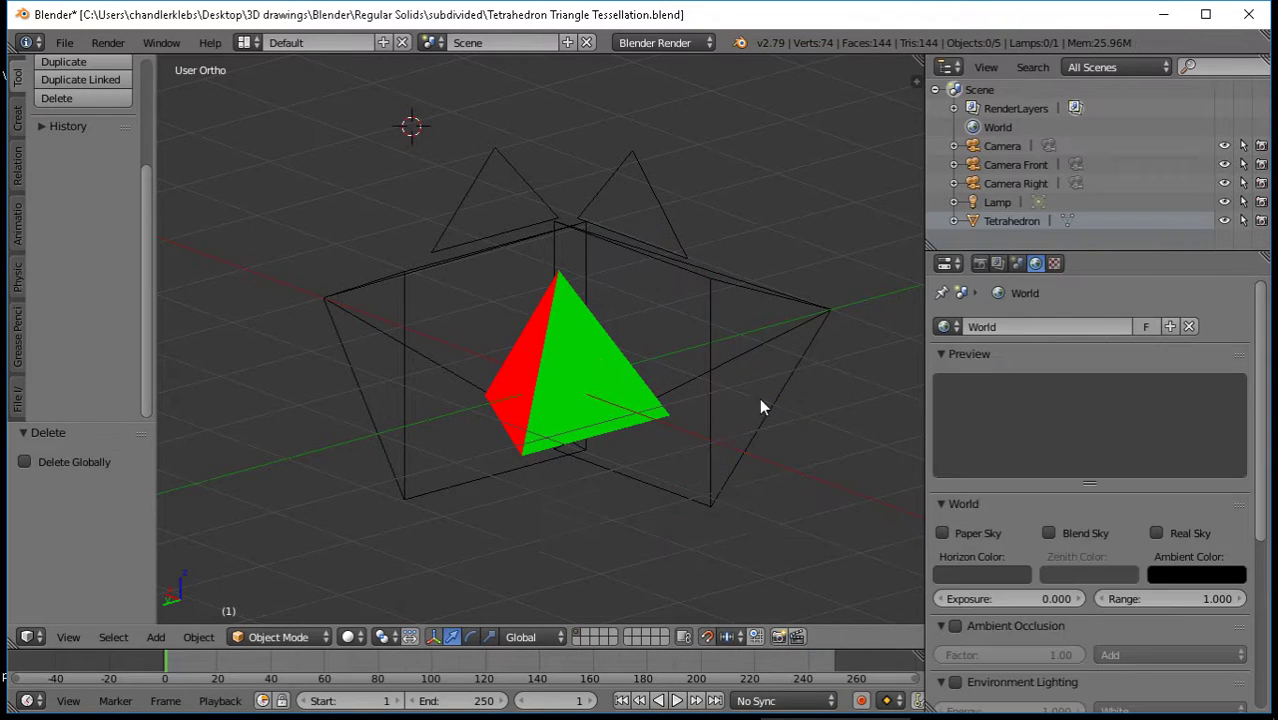
right_click(787, 353)
key(x)
click(756, 359)
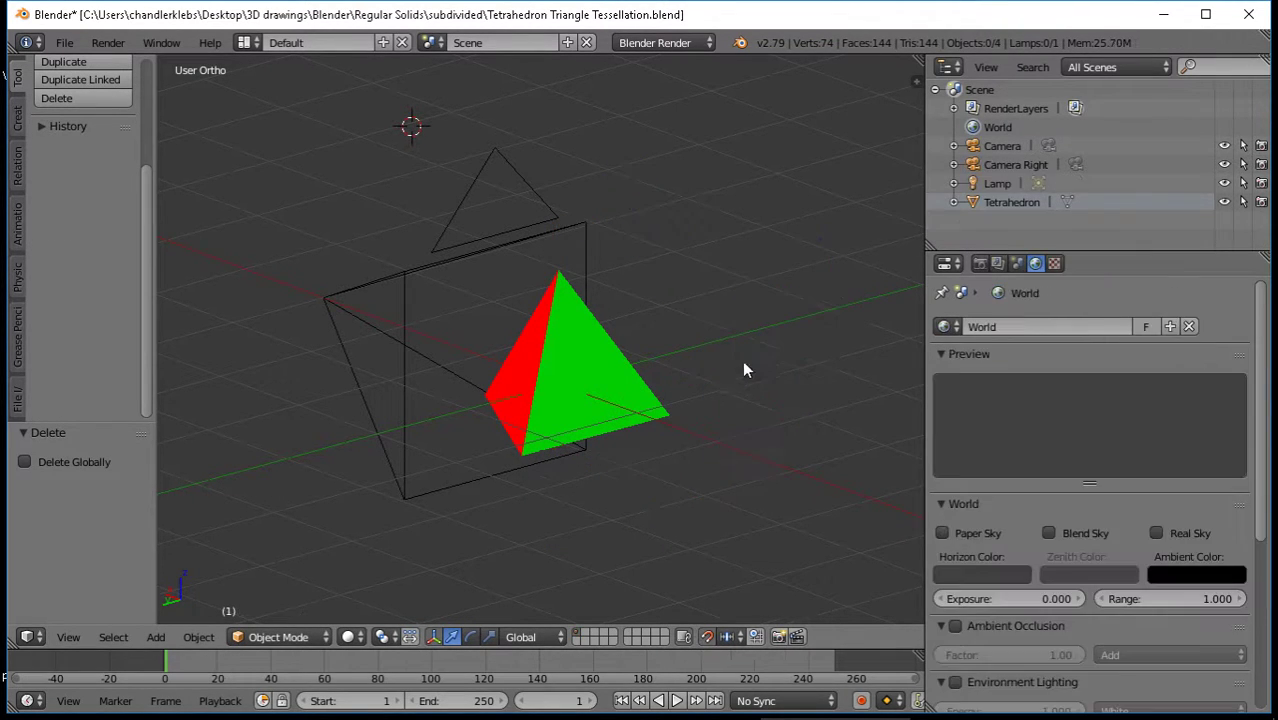
right_click(366, 378)
key(x)
click(360, 377)
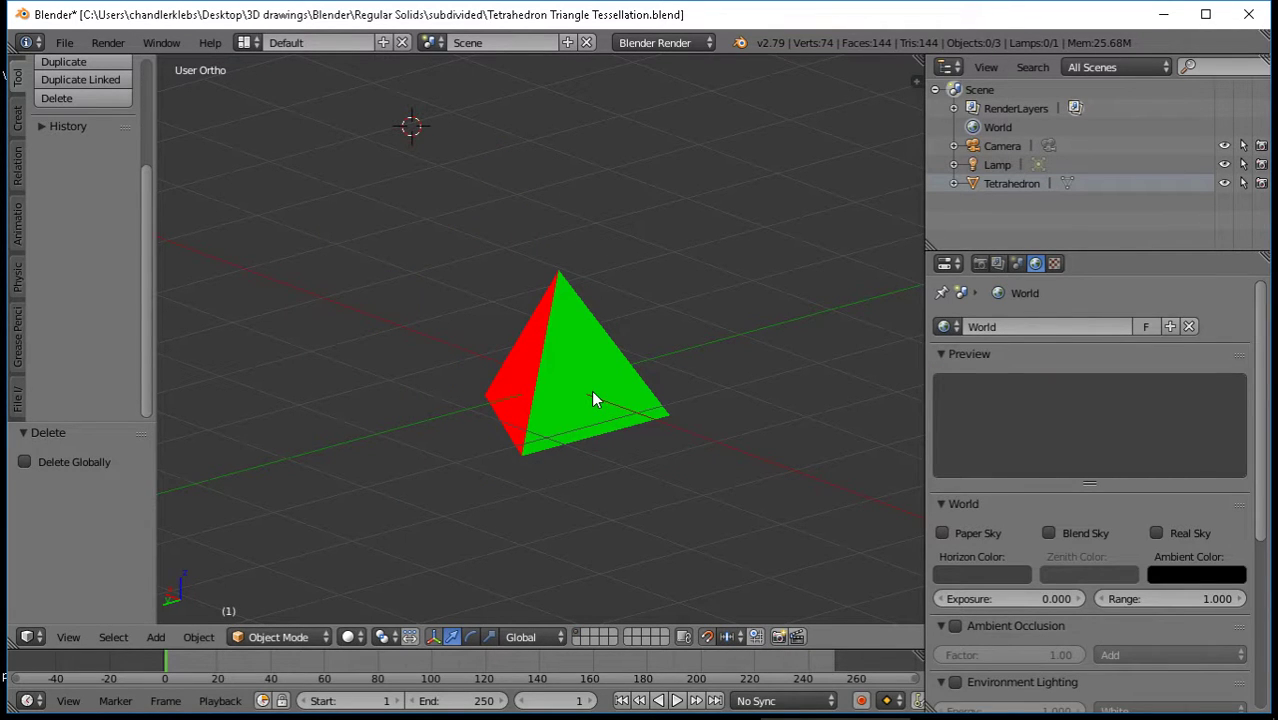
Delete the remaining Camera and the Lamp so that only the tetrahedron is left in the scene
scroll(589, 390, up, 4)
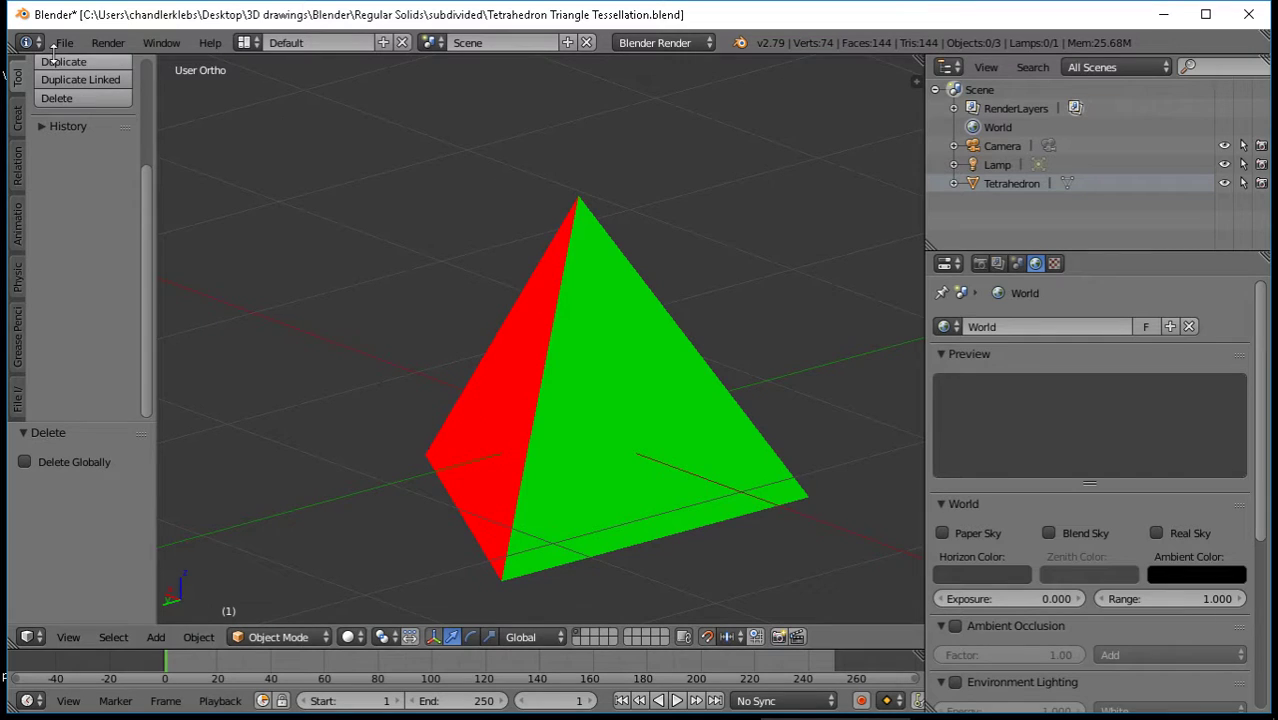
scroll(661, 274, down, 10)
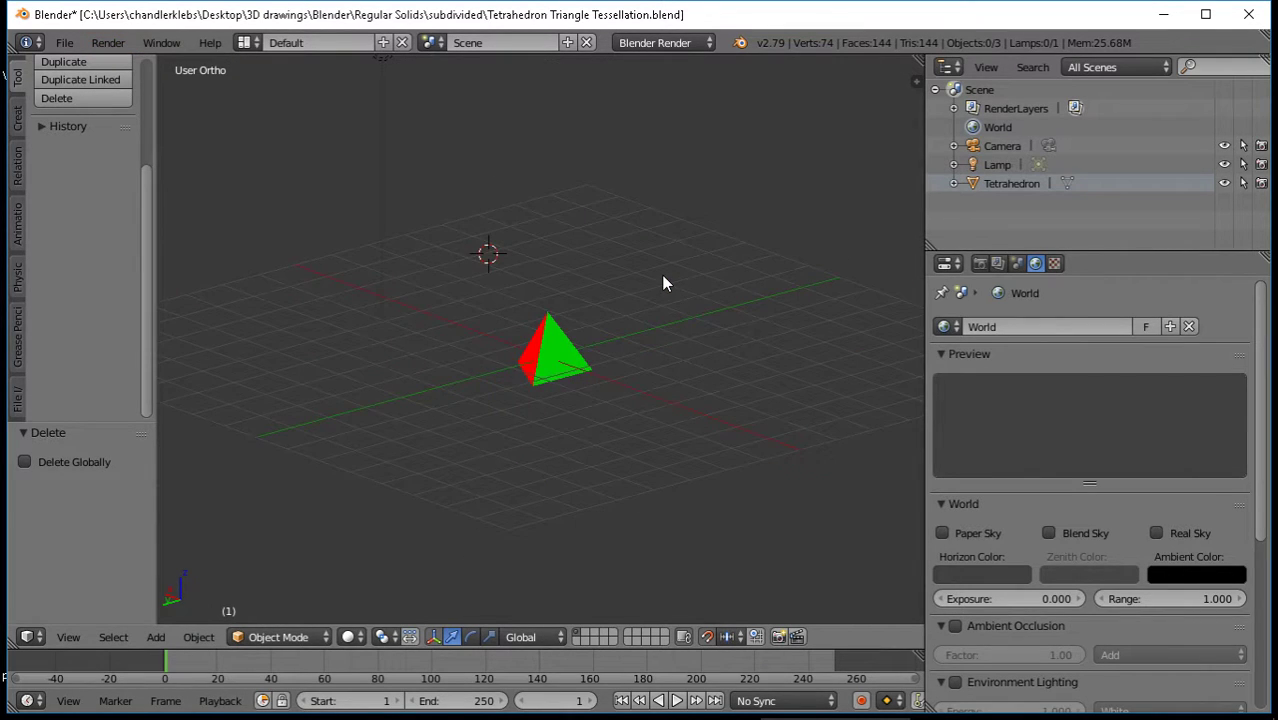
right_click(545, 145)
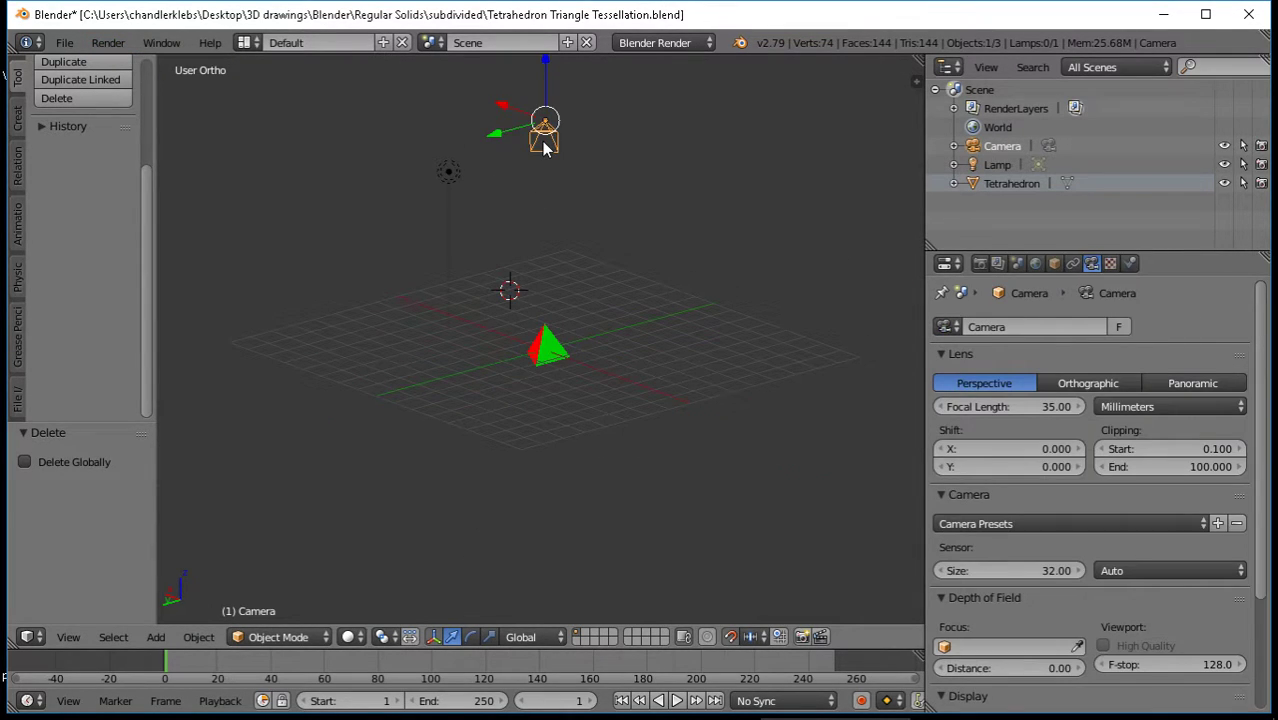
key(x)
click(540, 142)
right_click(448, 171)
key(x)
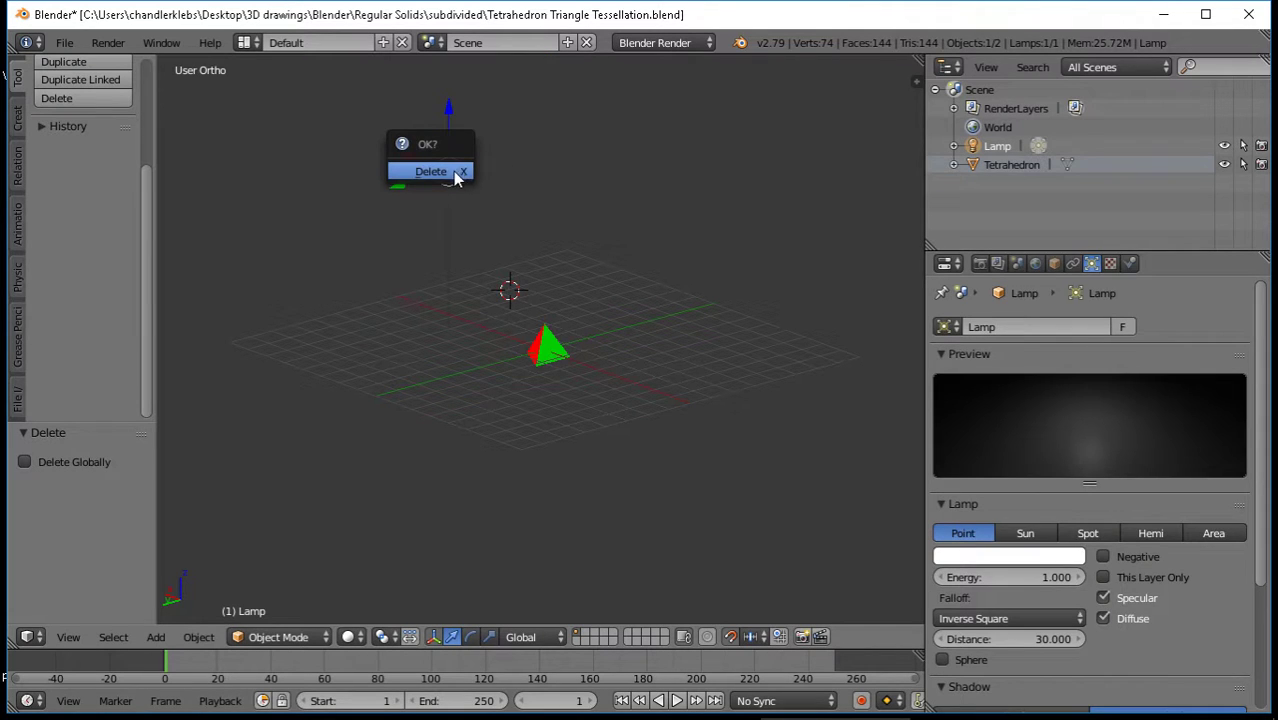
click(455, 176)
Save the scene without its cameras and lamp over the existing blend file
scroll(687, 371, up, 8)
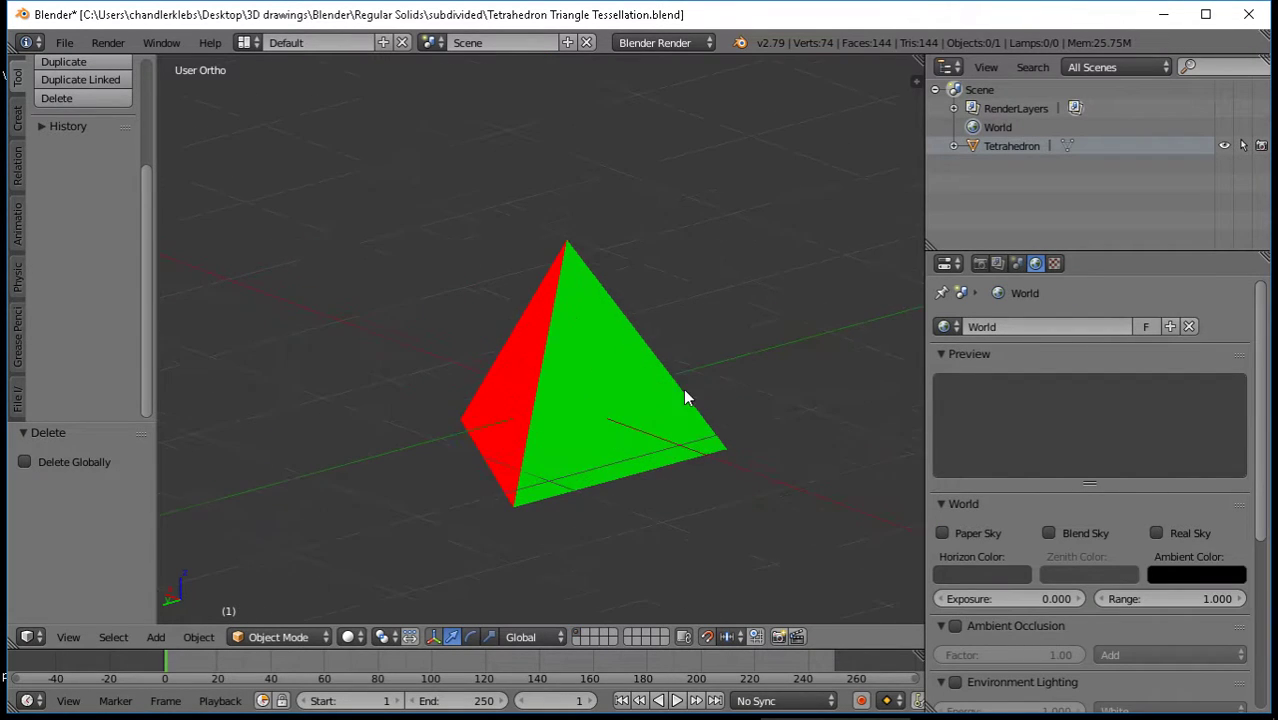
middle_drag(756, 431, 665, 422)
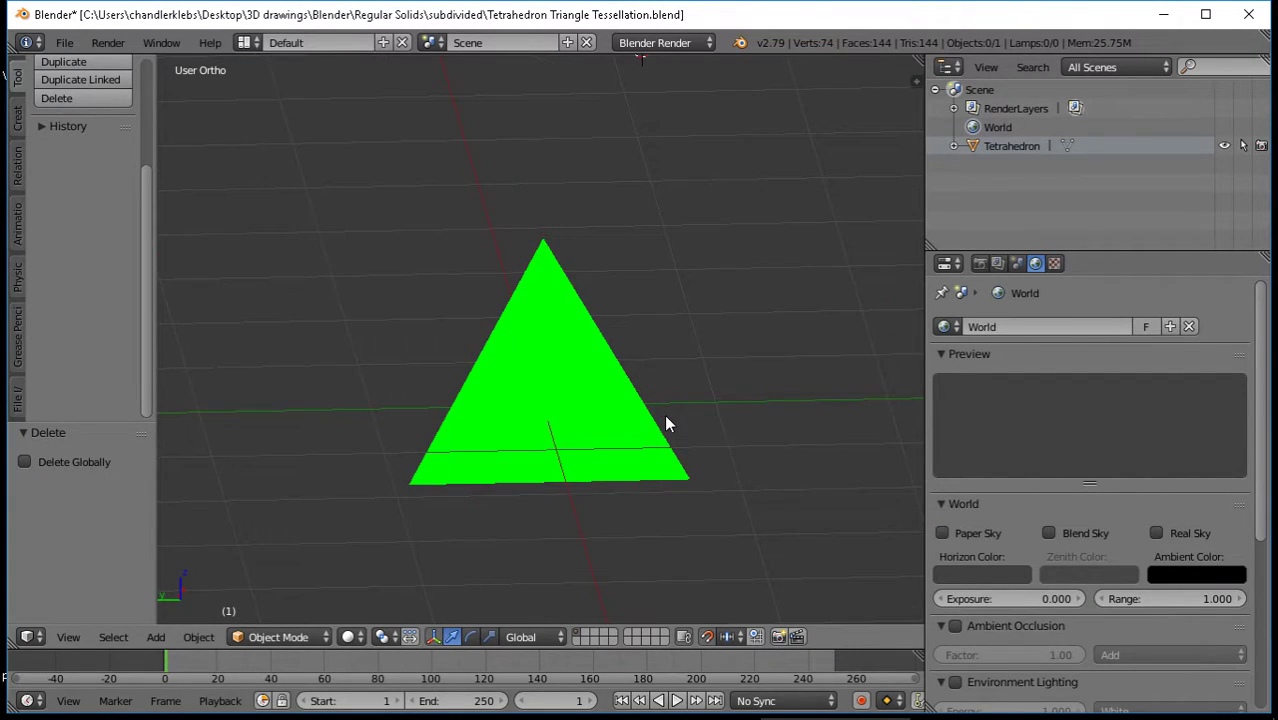
key(ctrl+s)
click(656, 420)
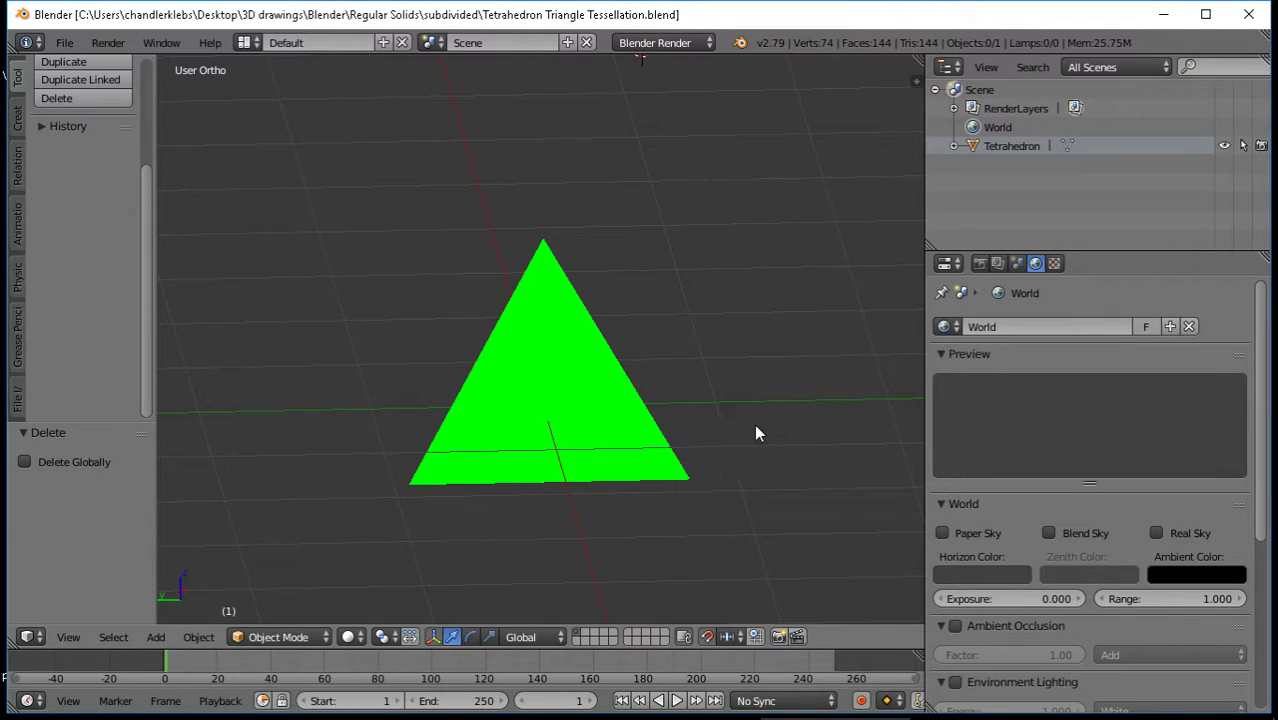
Put the tetrahedron into Edit Mode and add a fifth material slot with a new material
right_click(490, 440)
key(Tab)
scroll(688, 434, up, 3)
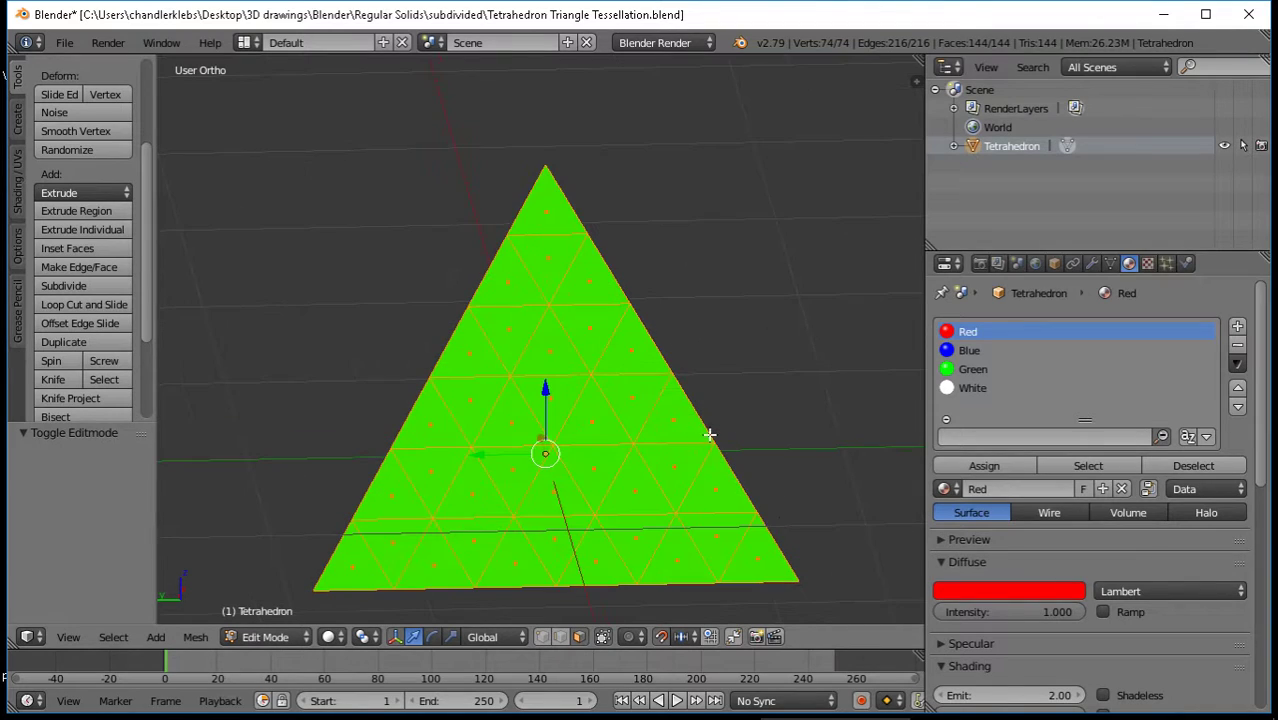
click(1238, 329)
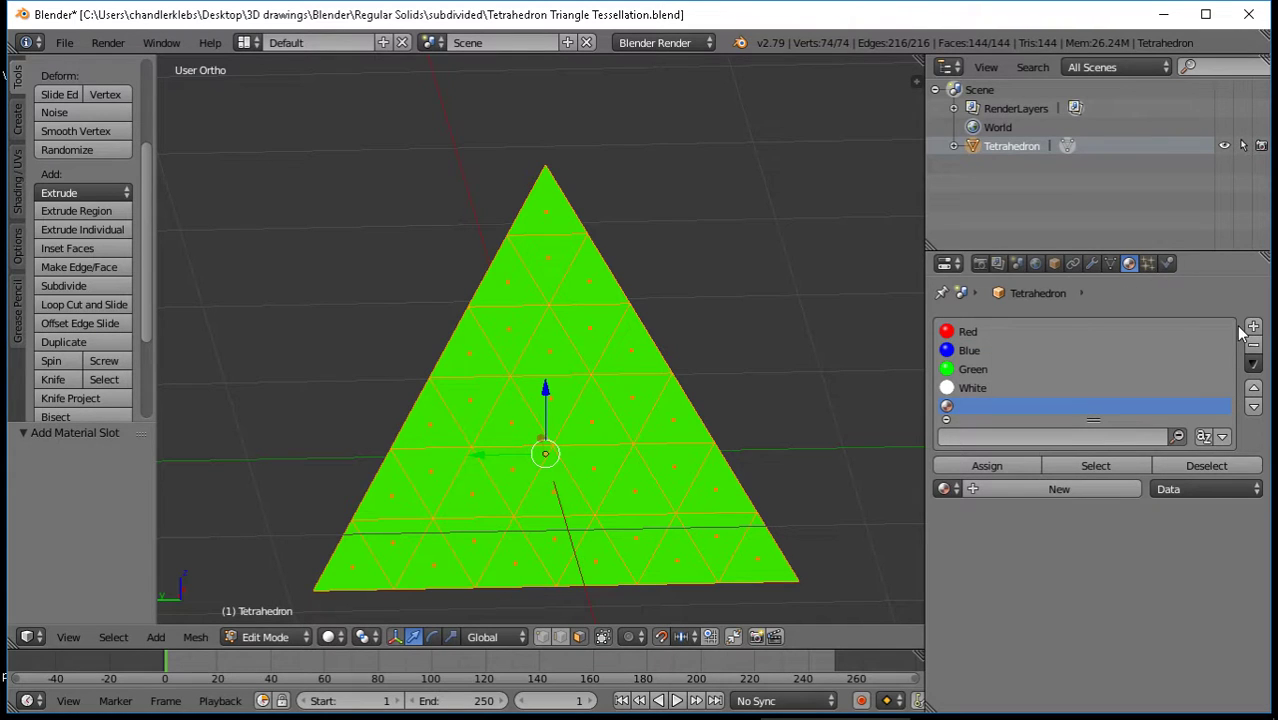
click(943, 489)
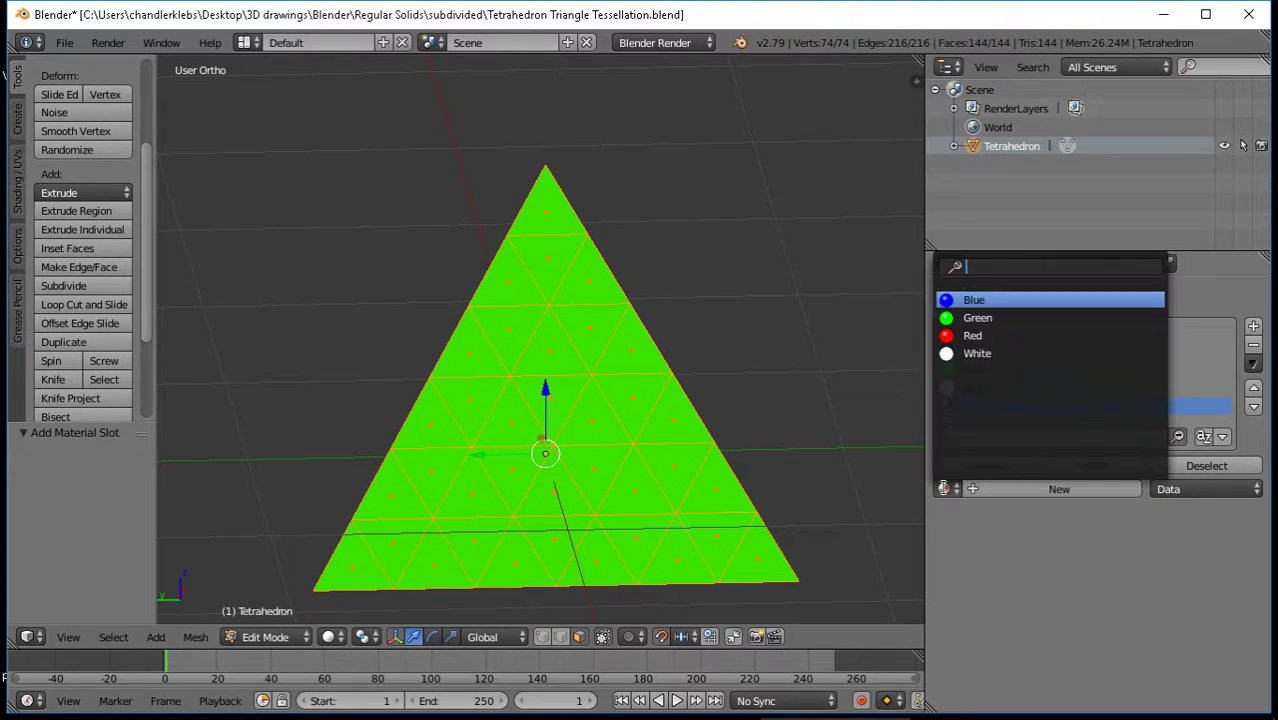
key(Escape)
click(1028, 491)
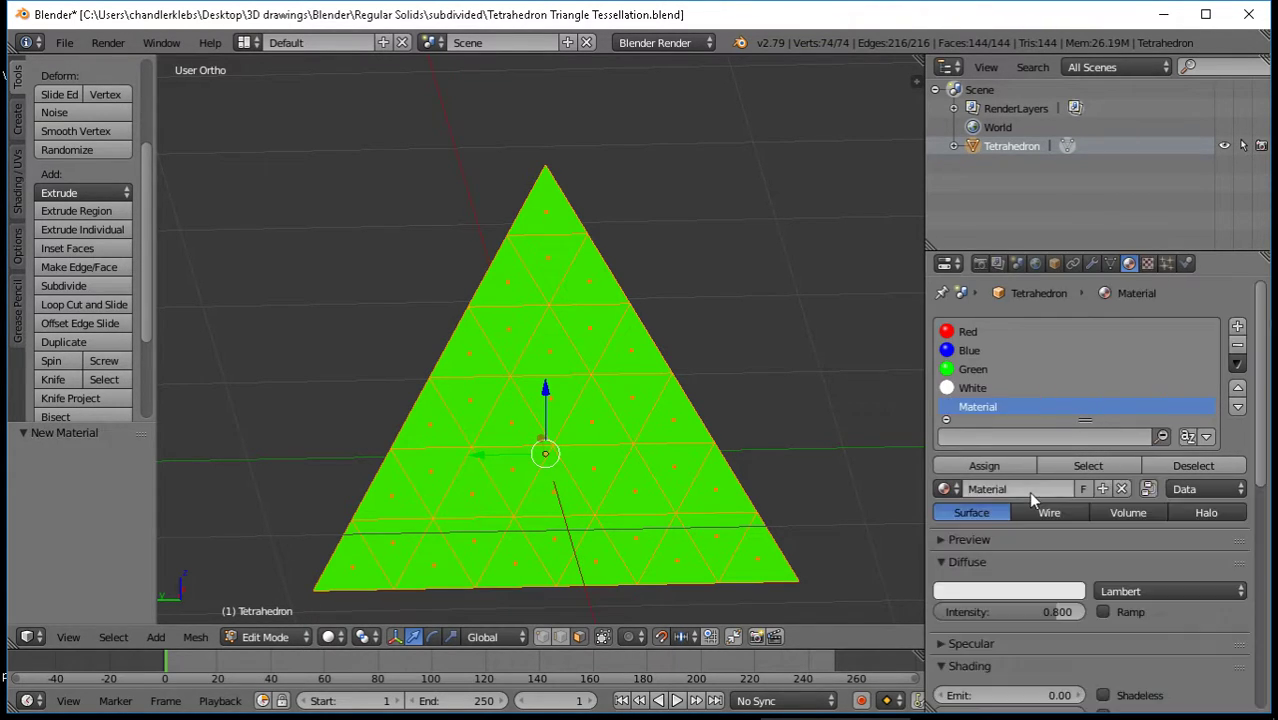
Give the new material a magenta diffuse colour and set its diffuse intensity to 1
click(1046, 591)
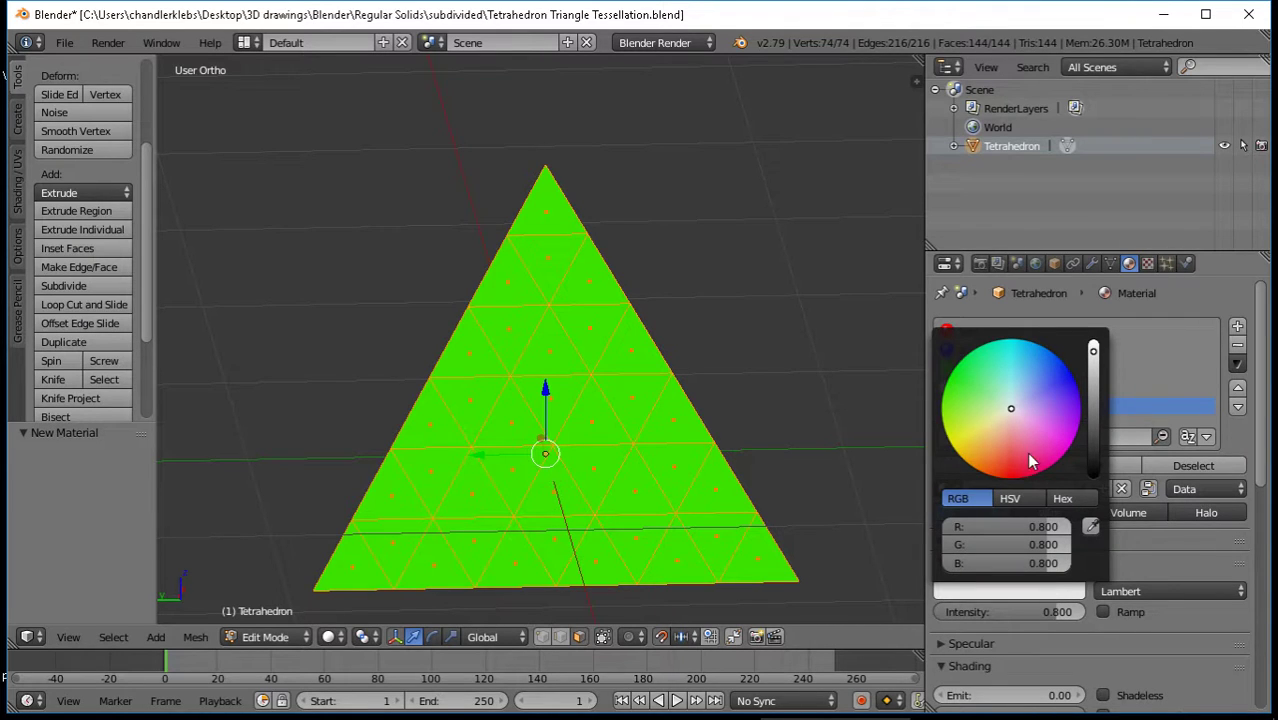
mouse_move(1040, 527)
mouse_down()
mouse_move(1075, 527)
mouse_move(1075, 546)
mouse_move(960, 564)
mouse_up()
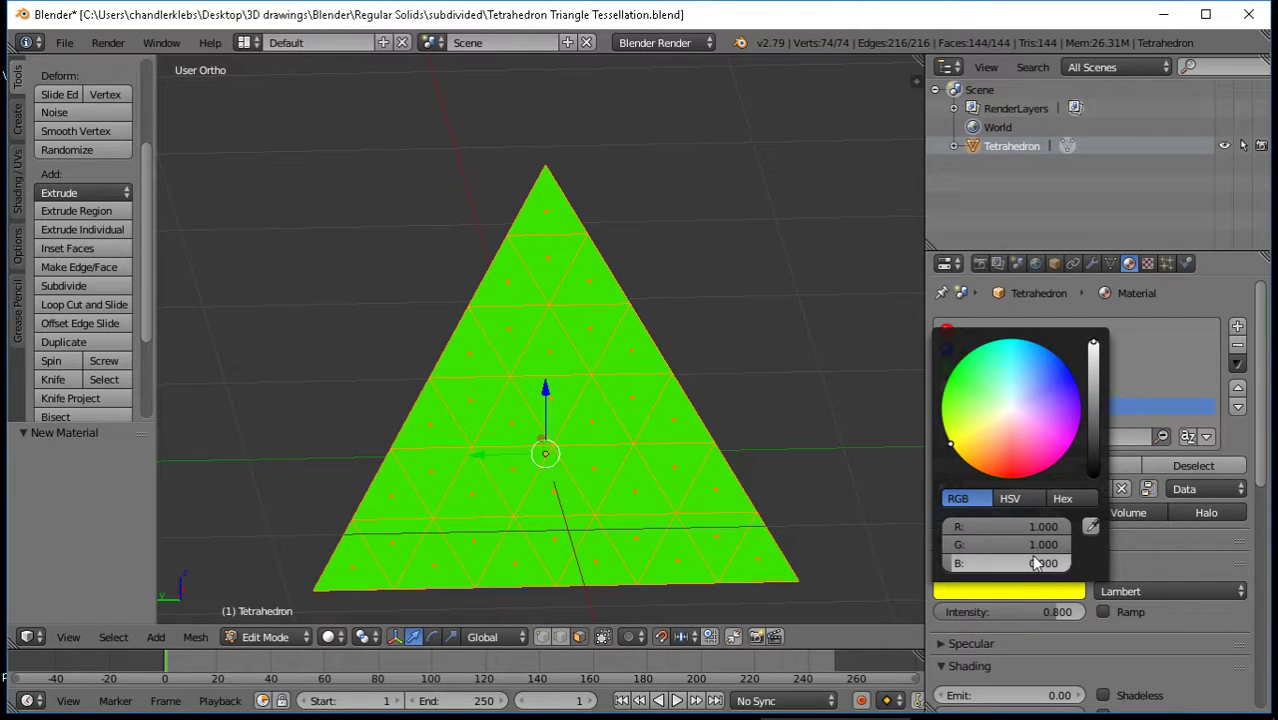
mouse_move(1035, 563)
mouse_down()
mouse_move(1072, 565)
mouse_move(953, 548)
mouse_up()
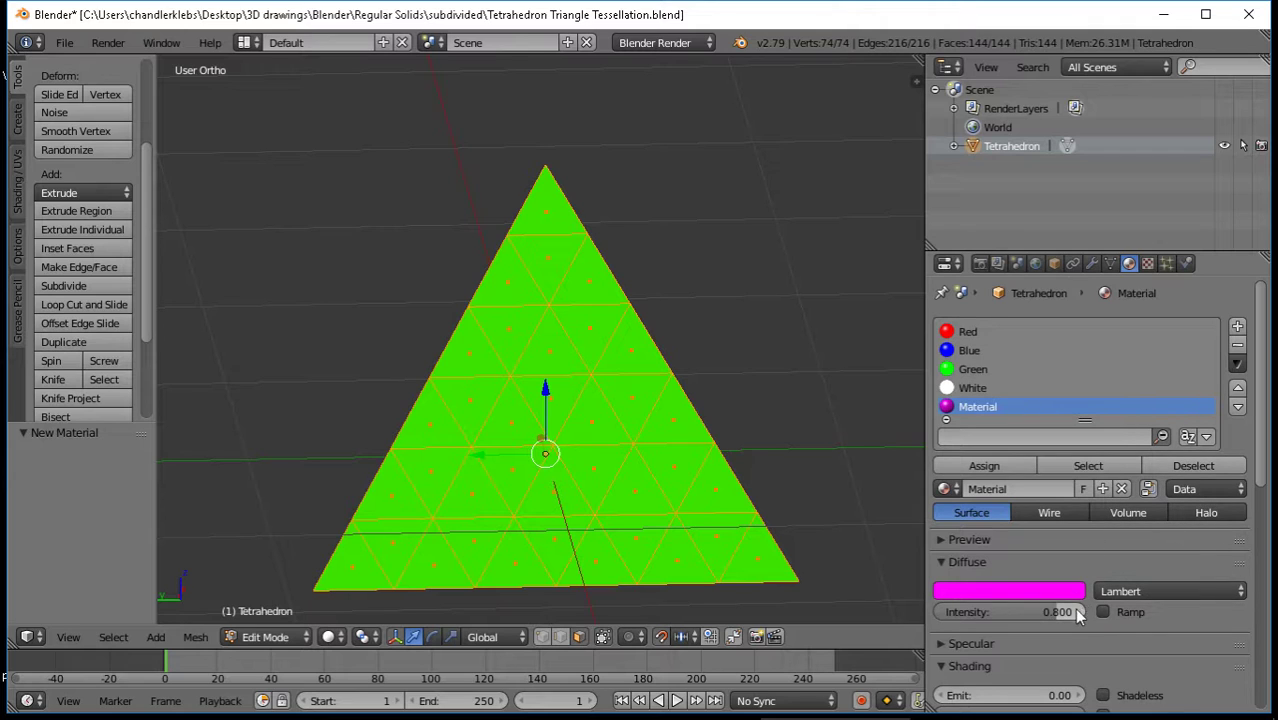
drag(1064, 613, 1086, 612)
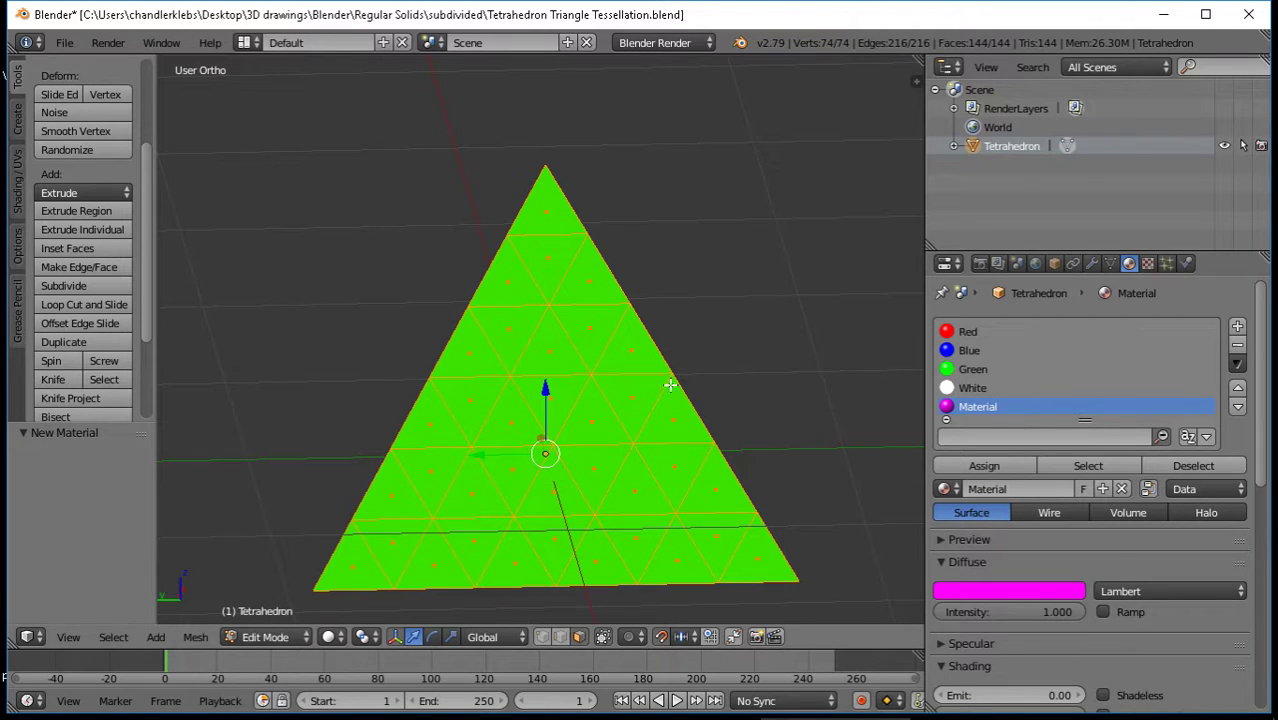
Select the six inverted triangles in rows two to four of the tetrahedron's green side
right_click(548, 267)
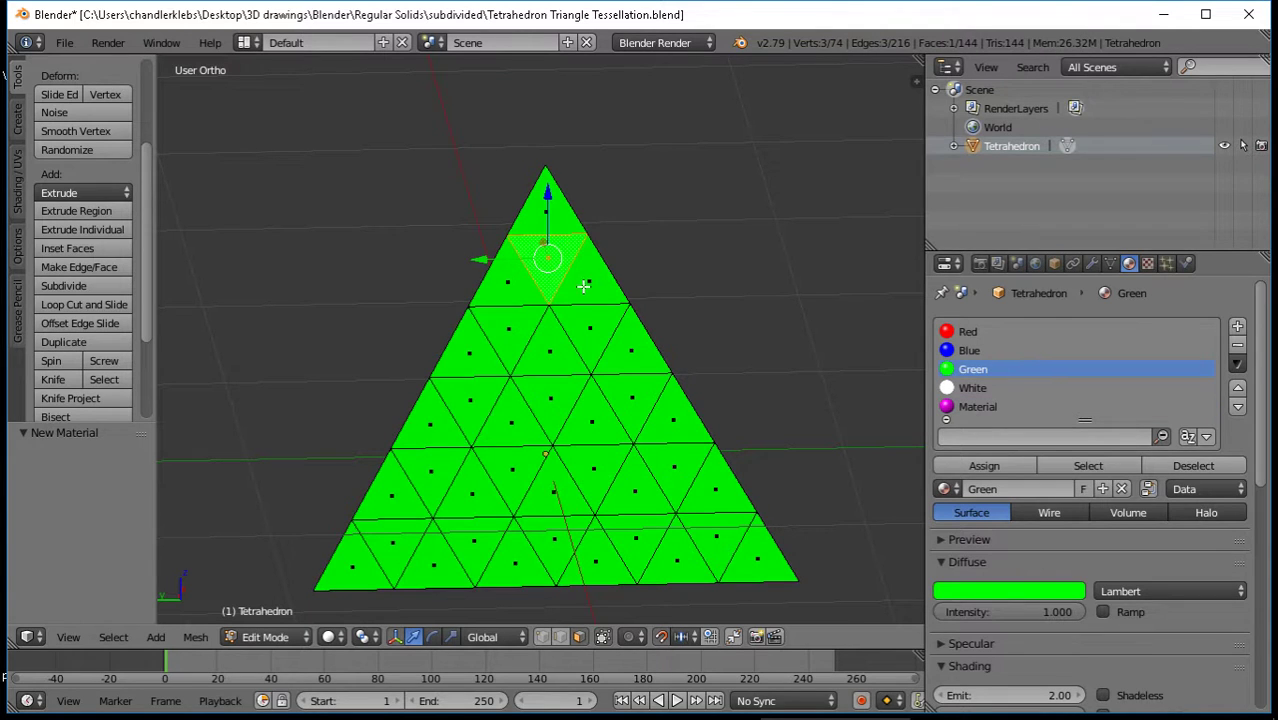
shift+right_click(592, 341)
shift+right_click(505, 342)
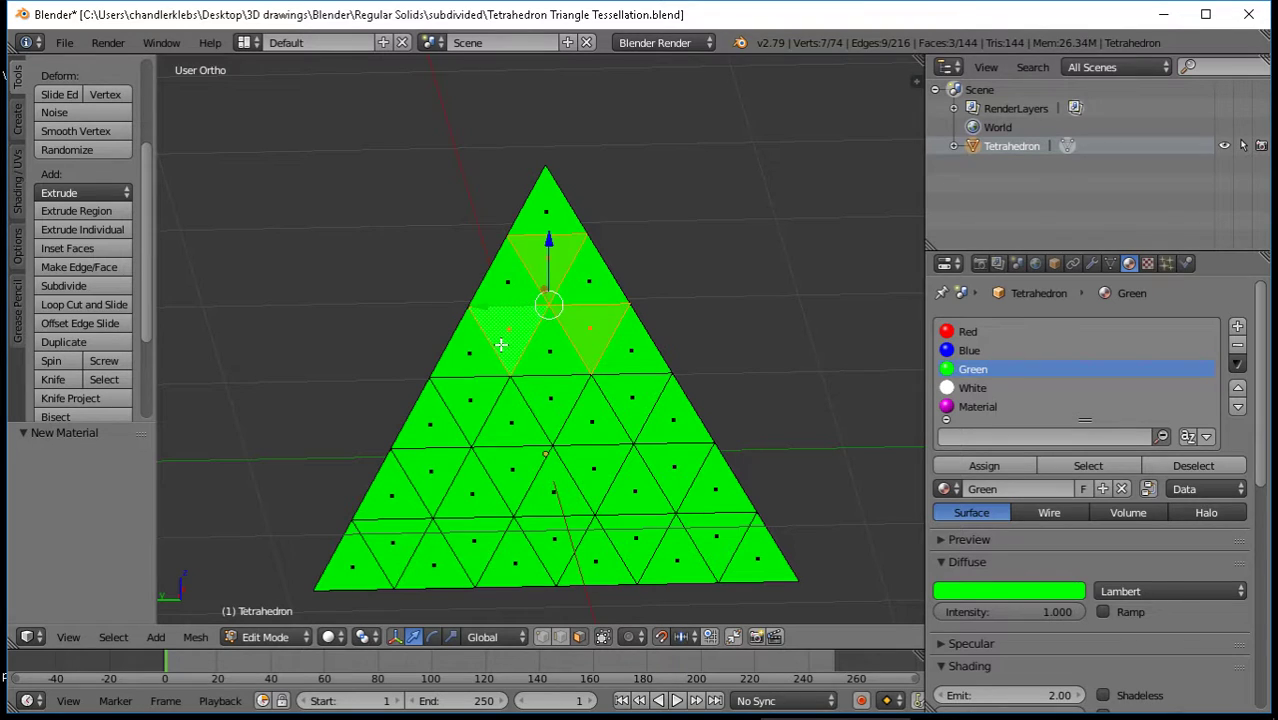
shift+right_click(476, 402)
shift+right_click(550, 410)
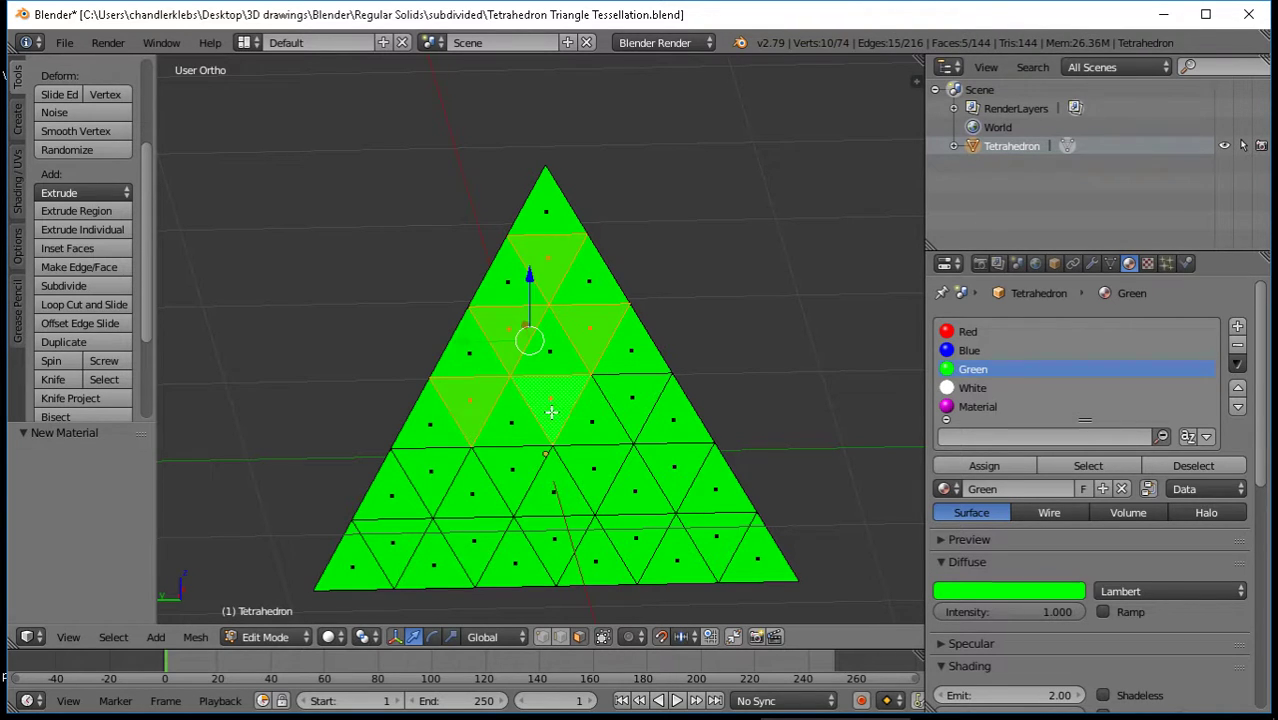
shift+right_click(635, 408)
Add the five upright triangles of the green side's fifth row to the face selection
shift+right_click(640, 484)
shift+right_click(707, 504)
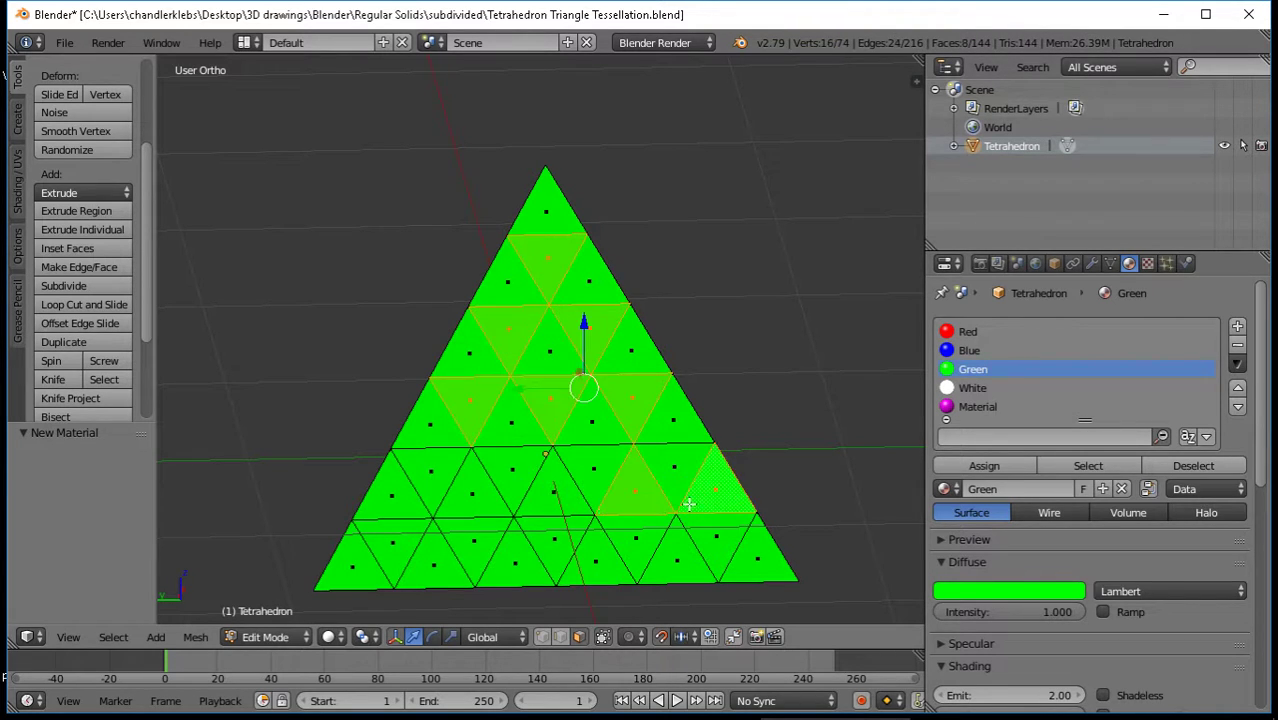
shift+right_click(541, 502)
shift+right_click(471, 500)
shift+right_click(391, 499)
Add the six upright triangles of the green side's lowest row to the selection and assign the magenta material to all selected faces
shift+right_click(361, 573)
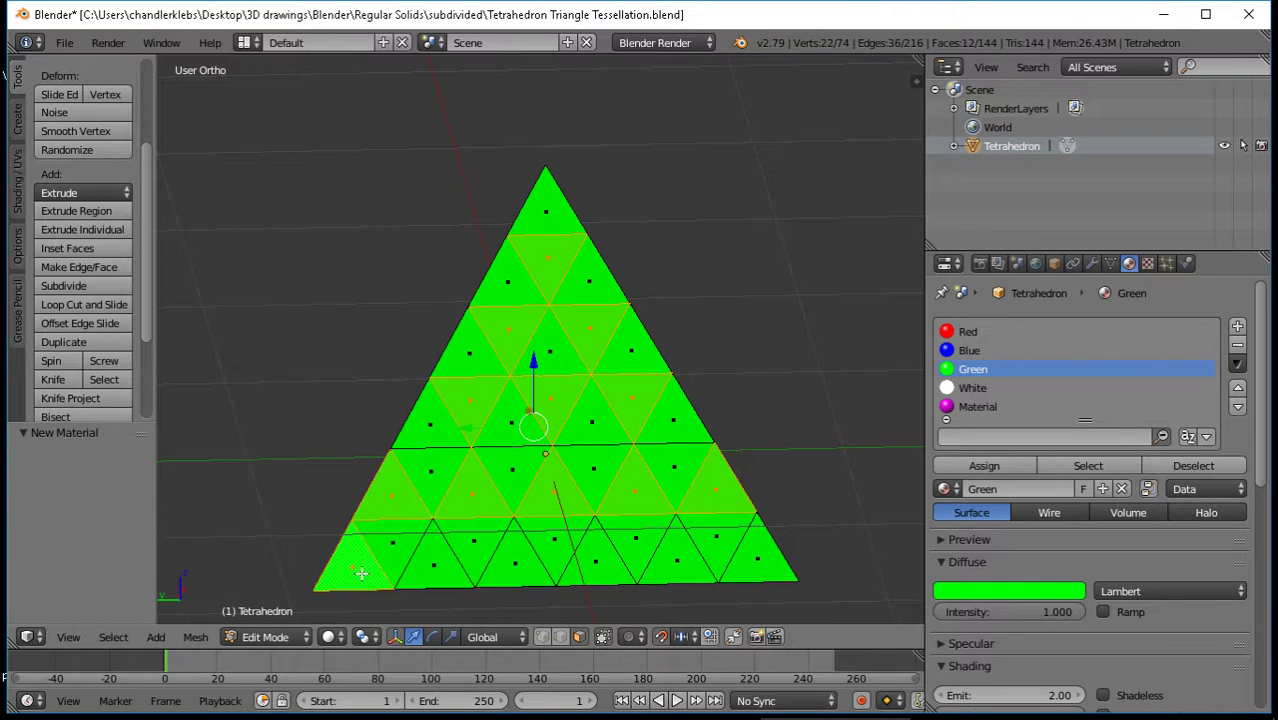
shift+right_click(423, 578)
shift+right_click(499, 576)
shift+right_click(586, 575)
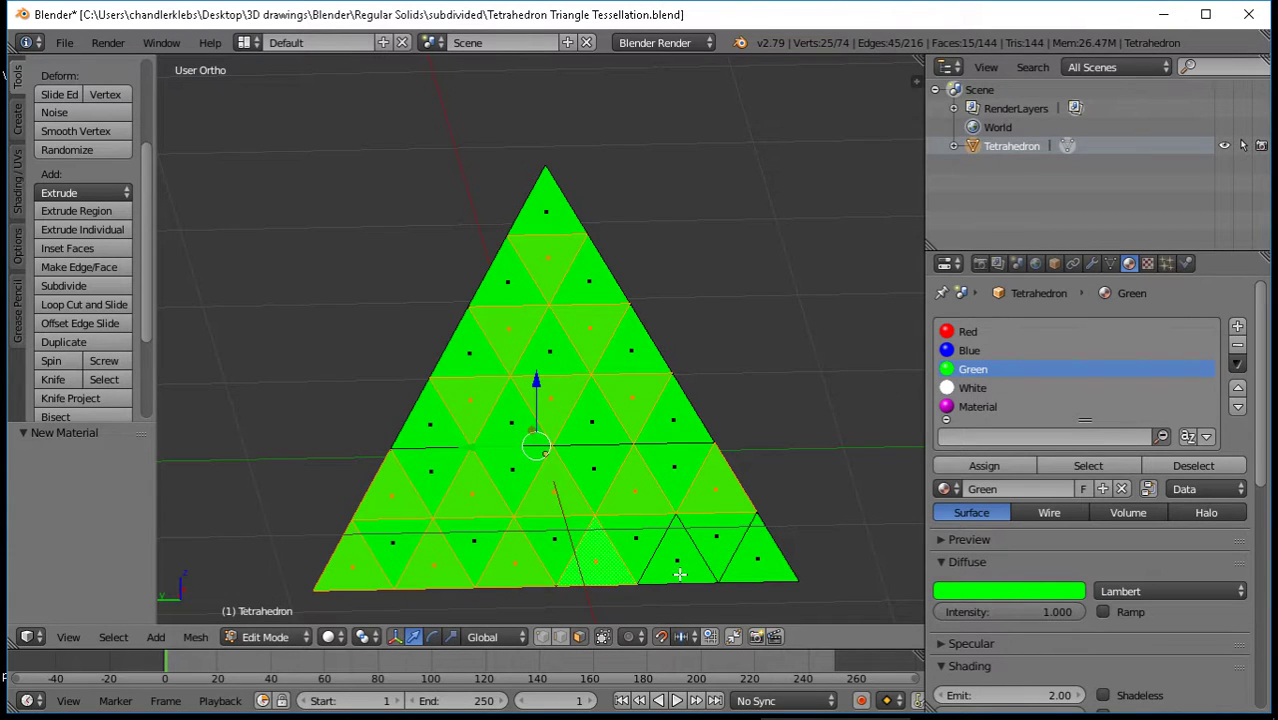
shift+right_click(678, 574)
shift+right_click(760, 567)
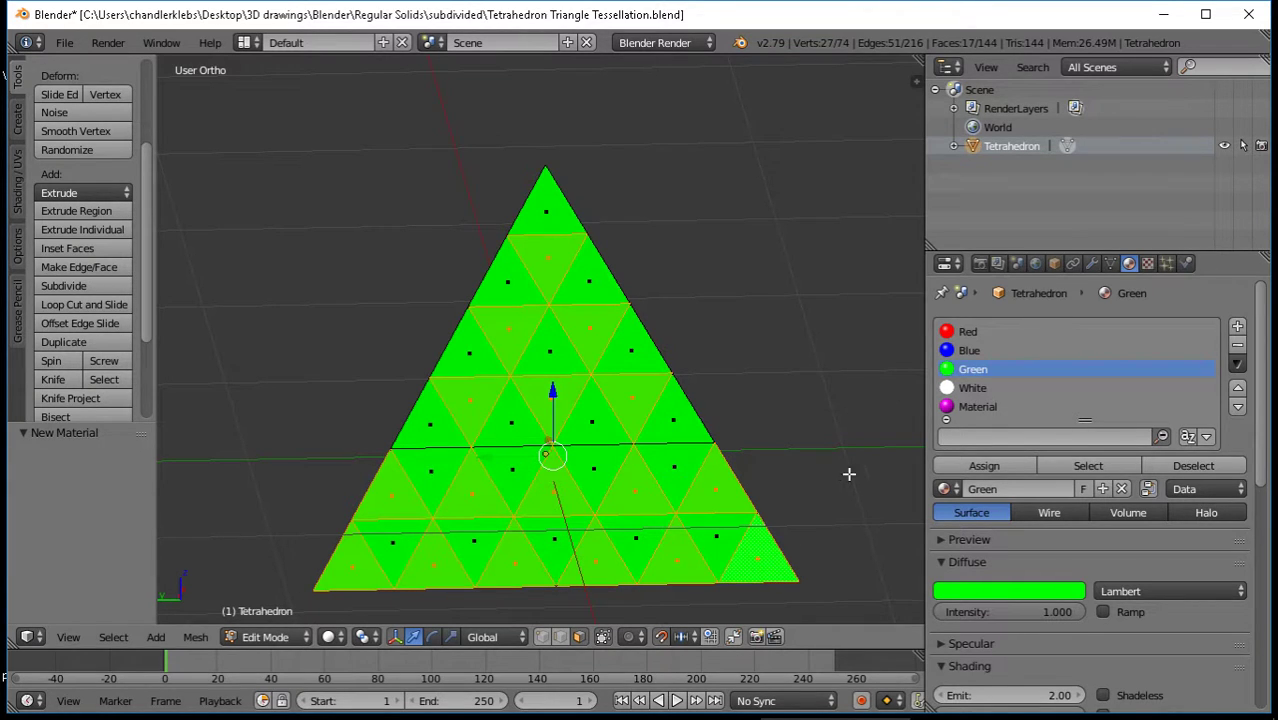
click(975, 407)
click(976, 463)
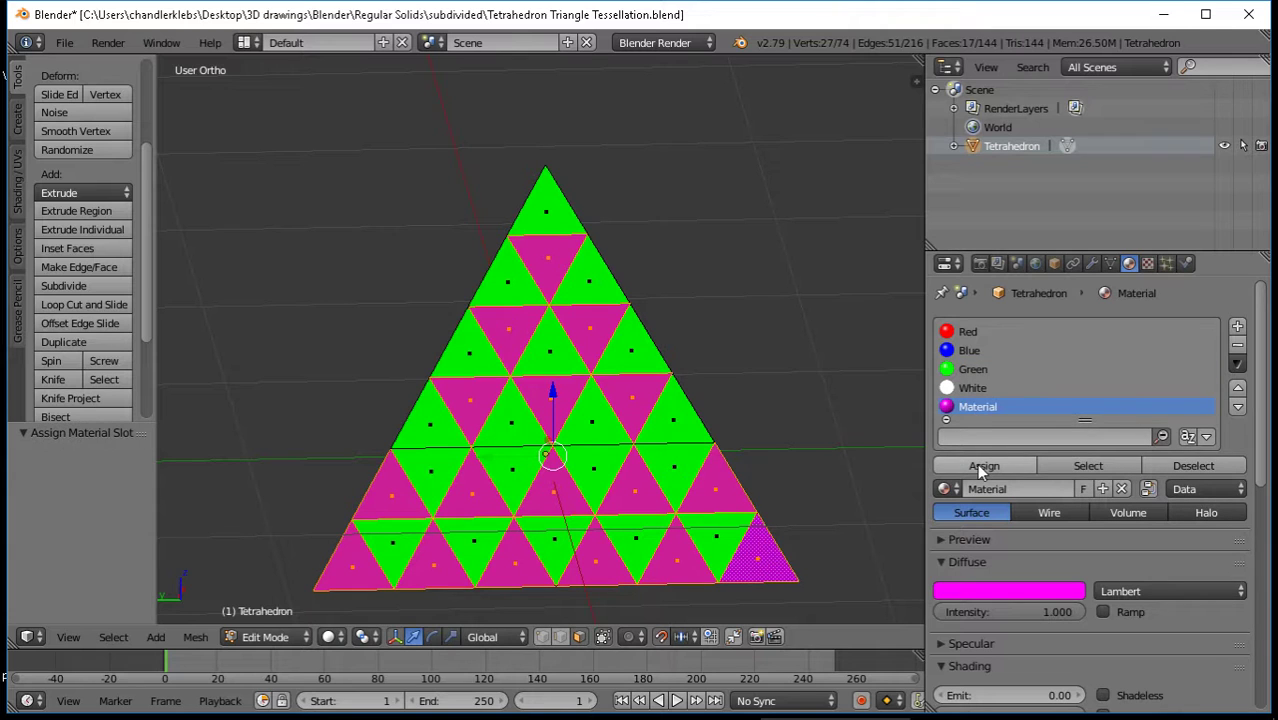
Set the magenta material's shading to Emit 2.00, Ambient 0 and Translucency 0, leaving Shadeless off
scroll(1143, 598, down, 1)
scroll(1148, 597, down, 3)
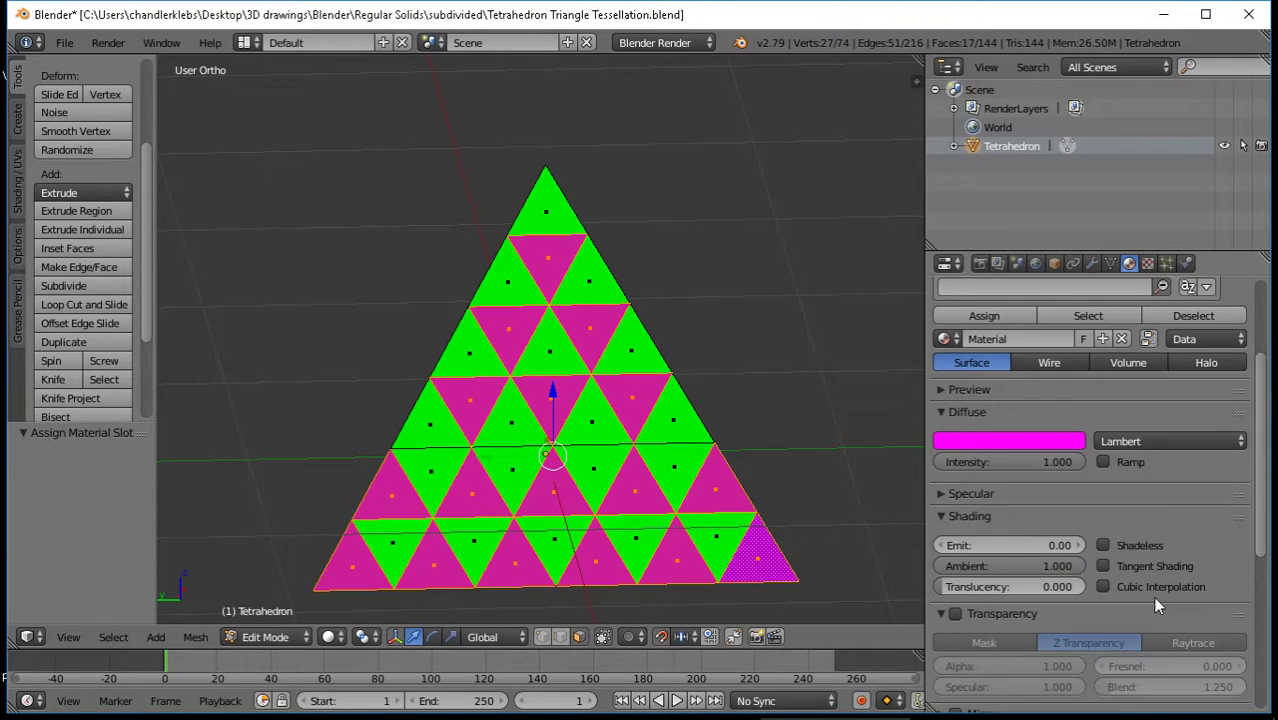
drag(1058, 547, 1160, 547)
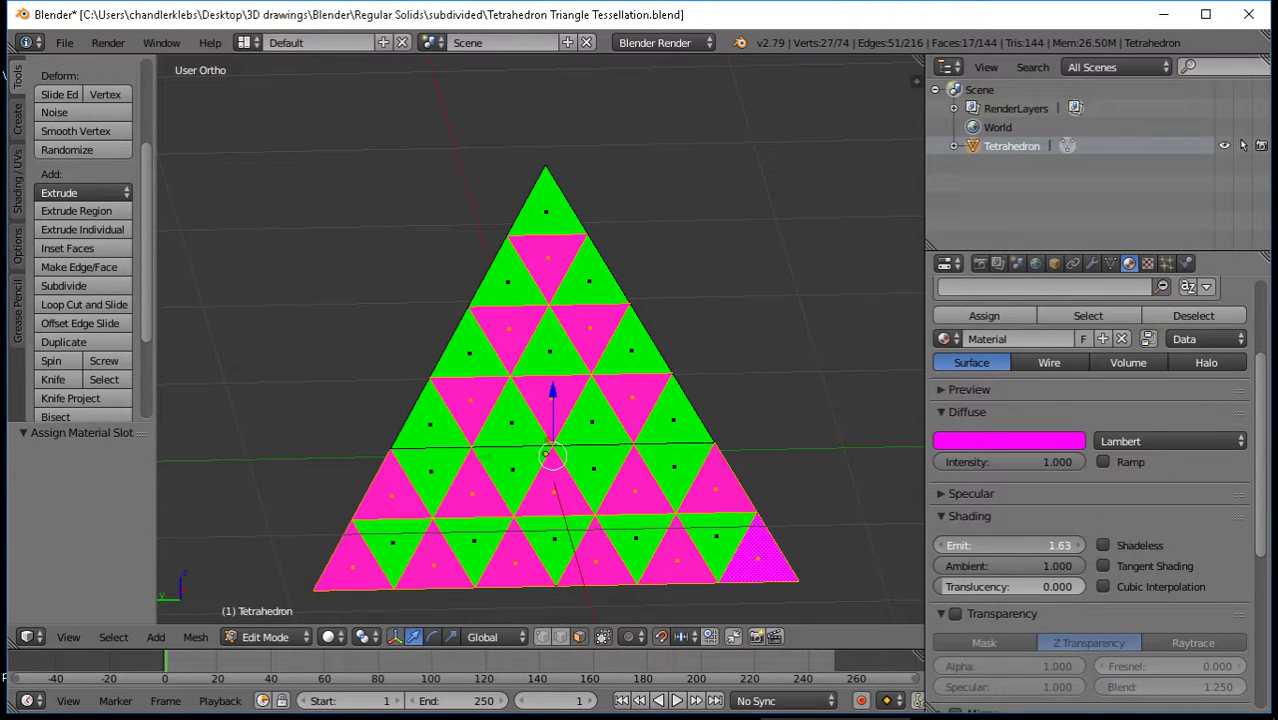
click(1103, 546)
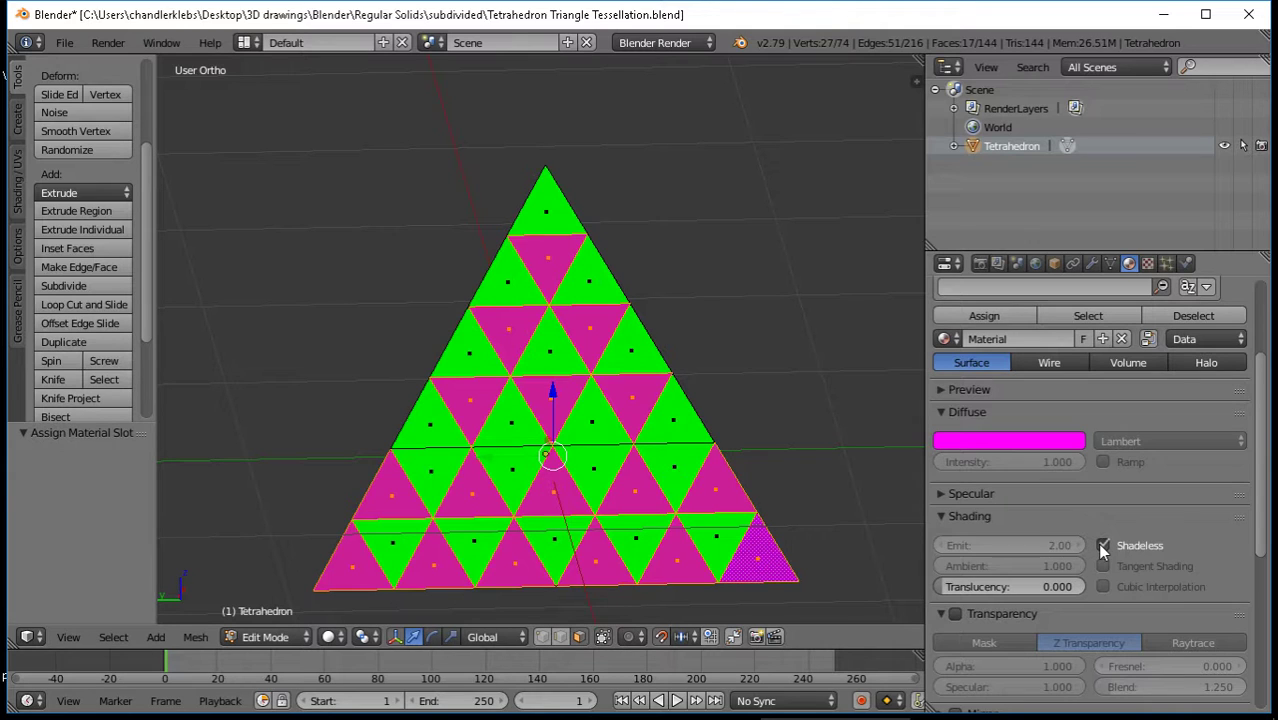
click(1103, 546)
drag(1010, 587, 1085, 586)
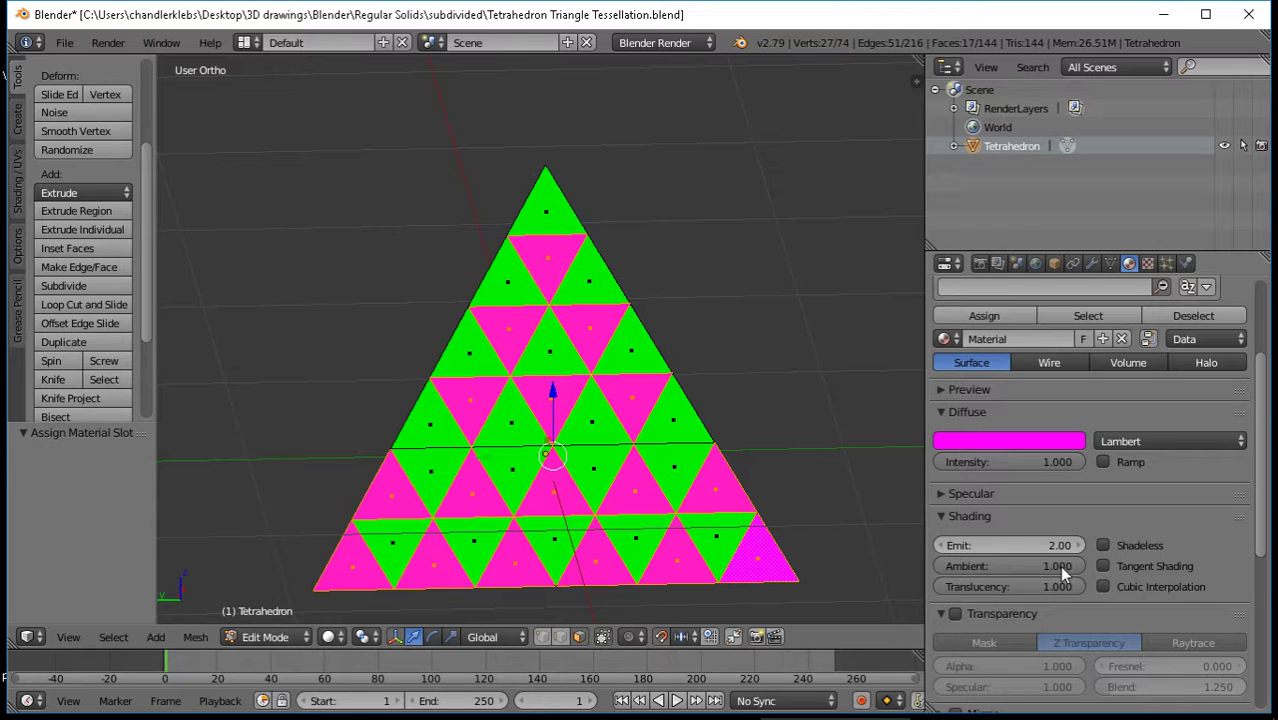
drag(1058, 592, 958, 504)
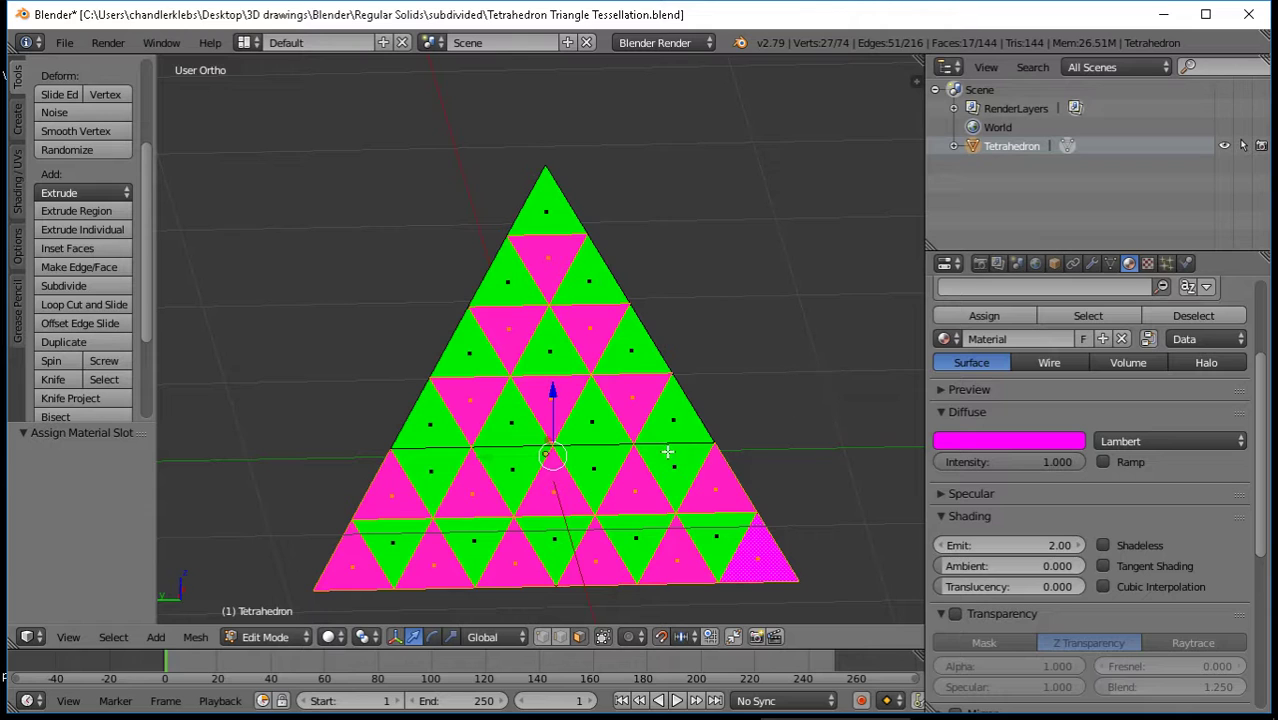
Start a new selection with the four inverted green triangles in the fifth row
right_click(591, 472)
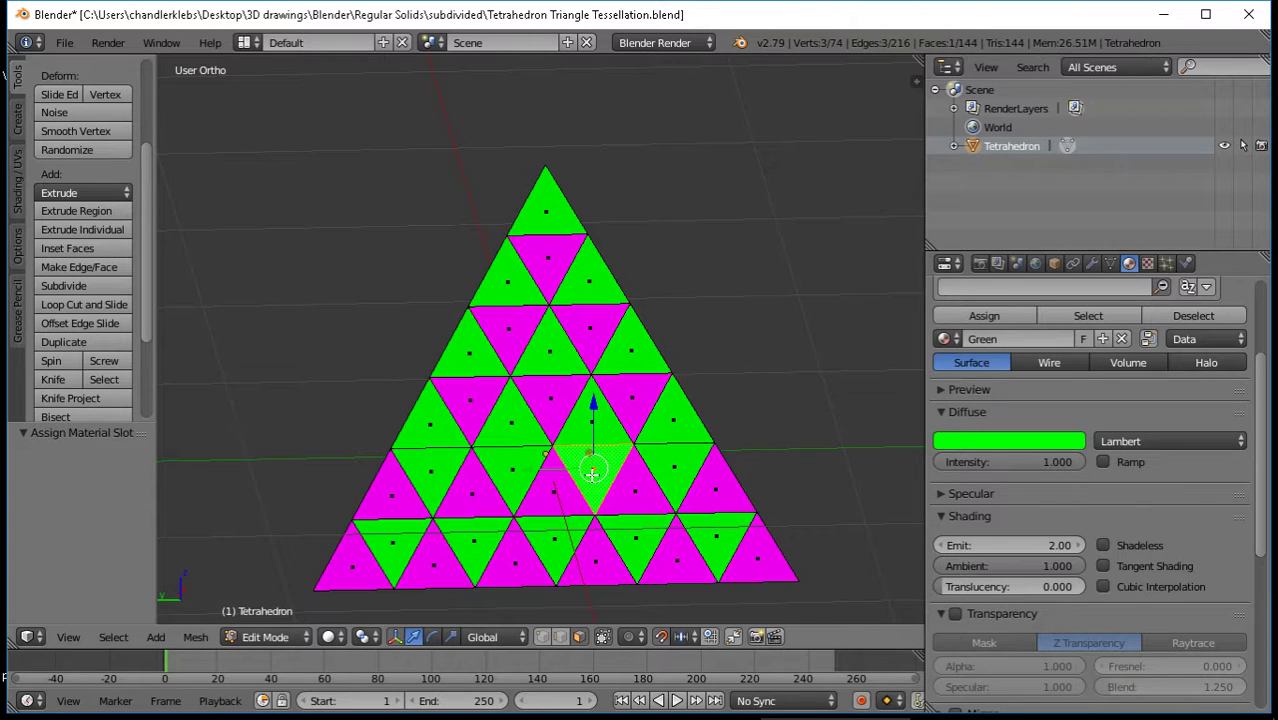
shift+right_click(663, 474)
shift+right_click(507, 483)
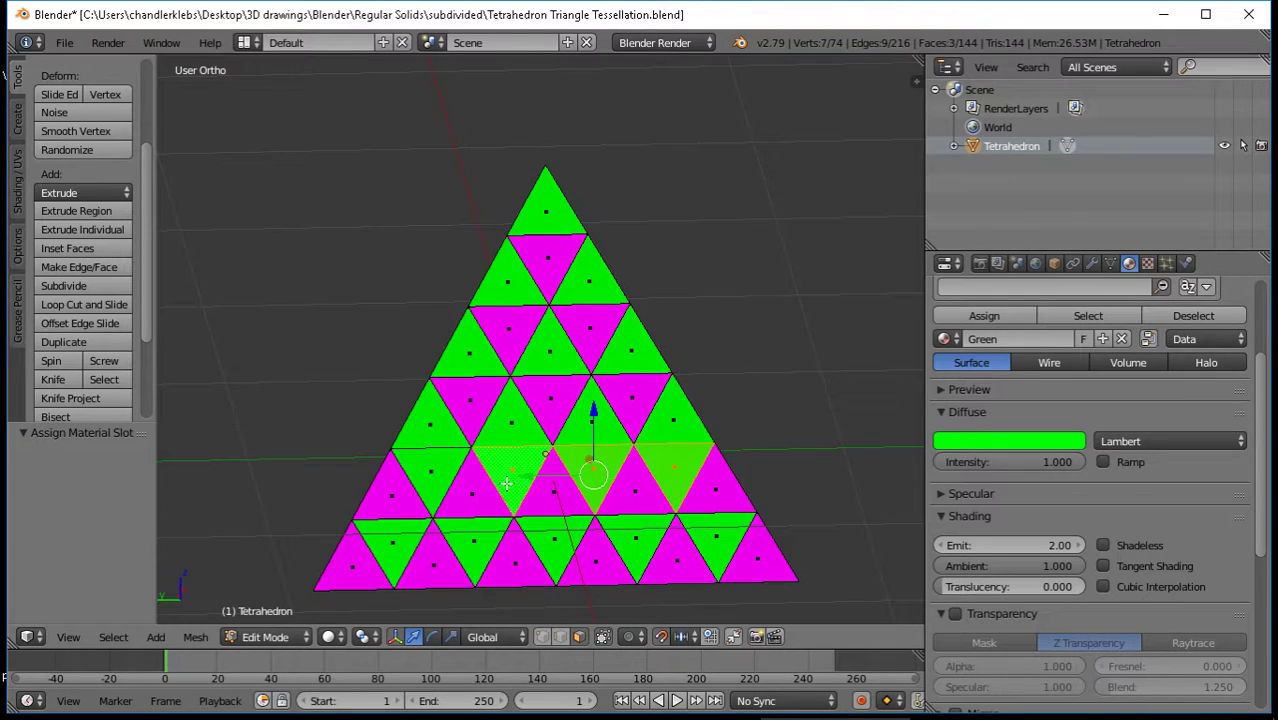
shift+right_click(420, 485)
Add the five inverted green triangles of the lowest row to the selection and assign the magenta material to the selected faces
shift+right_click(397, 531)
shift+right_click(469, 546)
shift+right_click(573, 549)
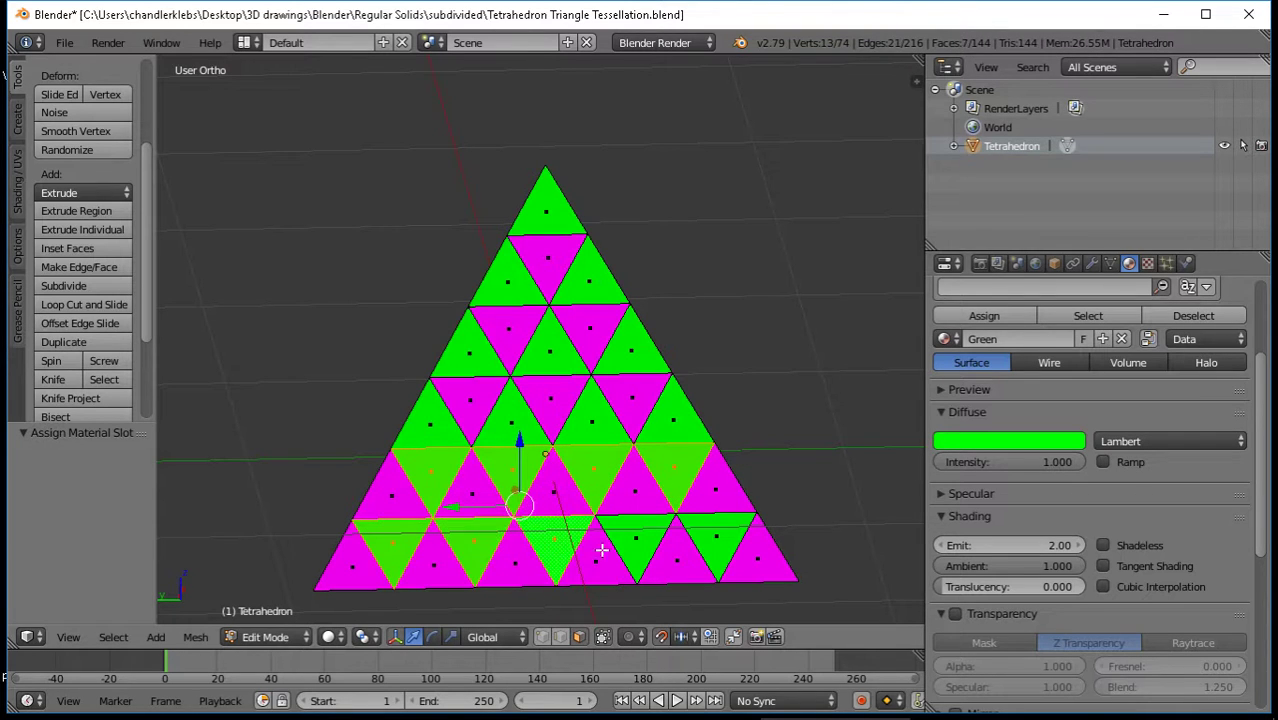
shift+right_click(631, 549)
shift+right_click(723, 537)
scroll(1245, 533, up, 3)
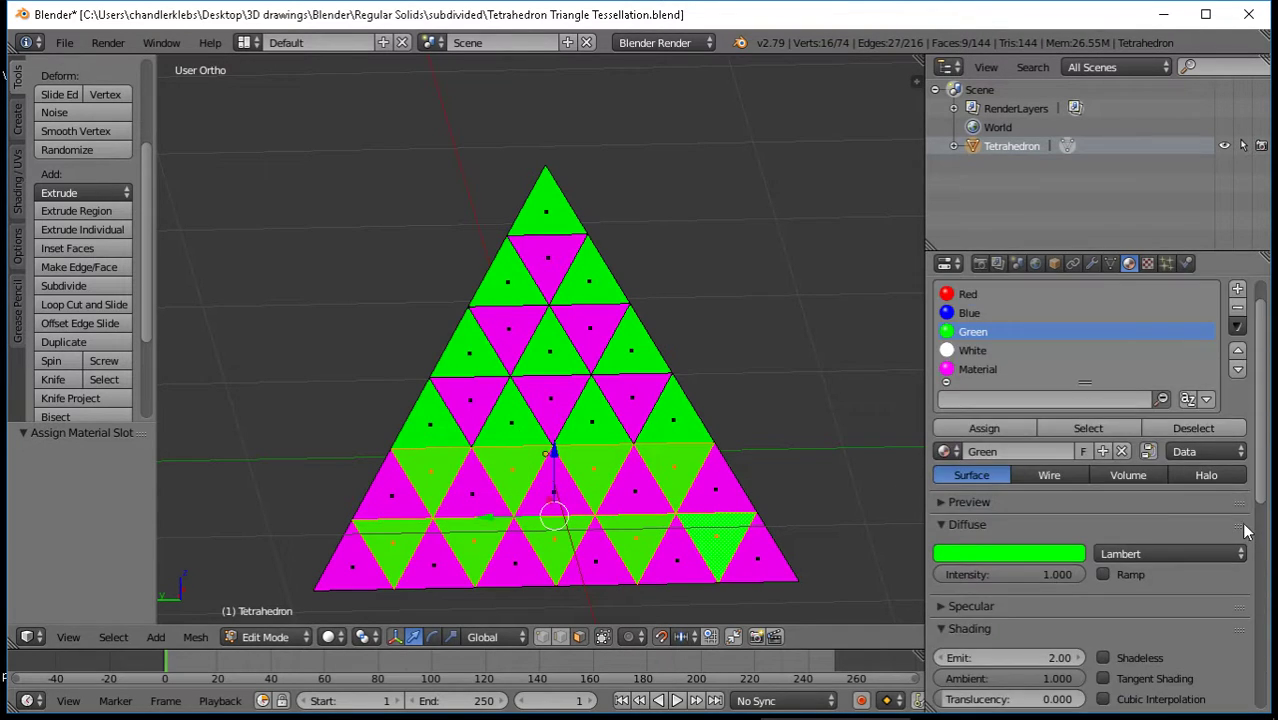
click(987, 370)
click(973, 428)
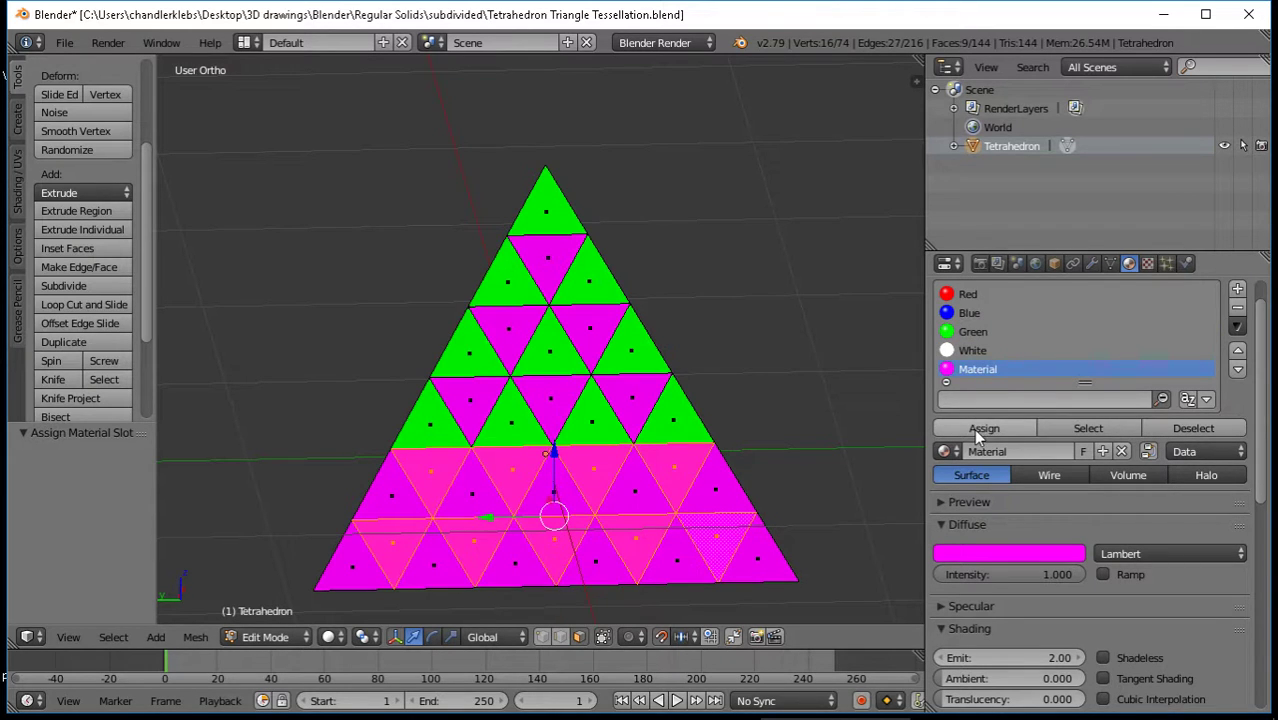
Rename the magenta material to Magenta
double_click(999, 370)
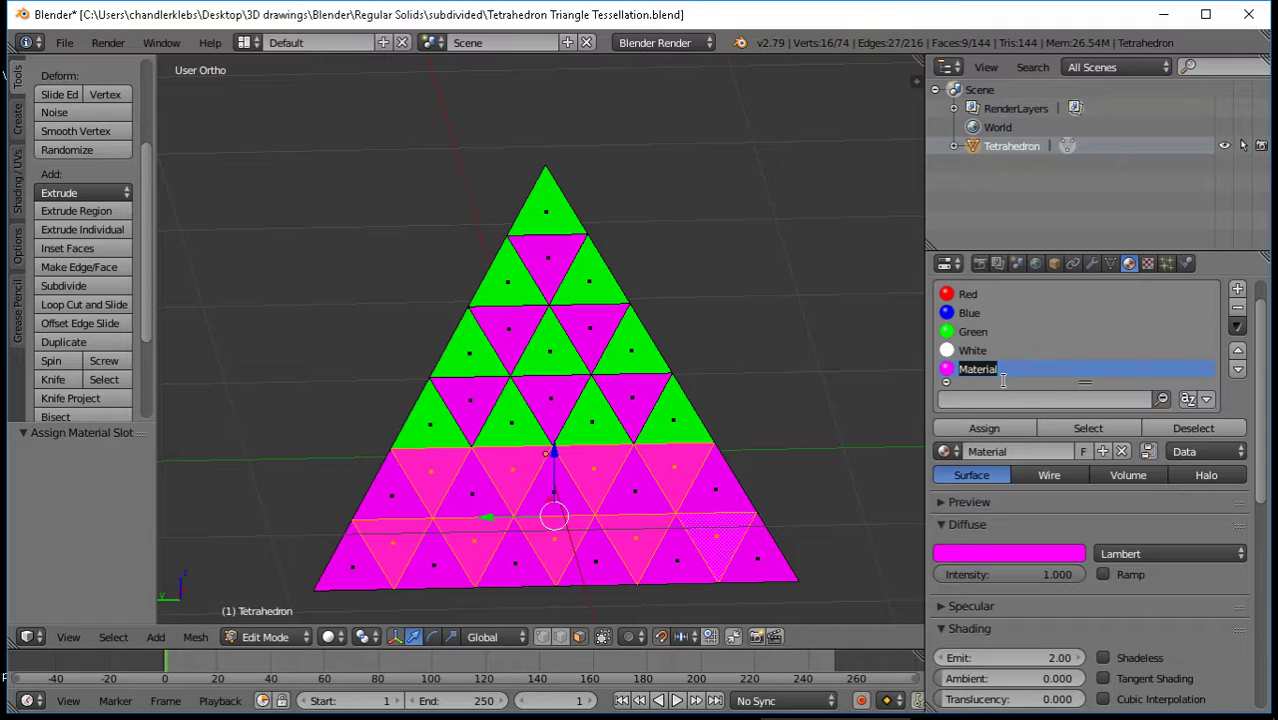
text(M)
key(Return)
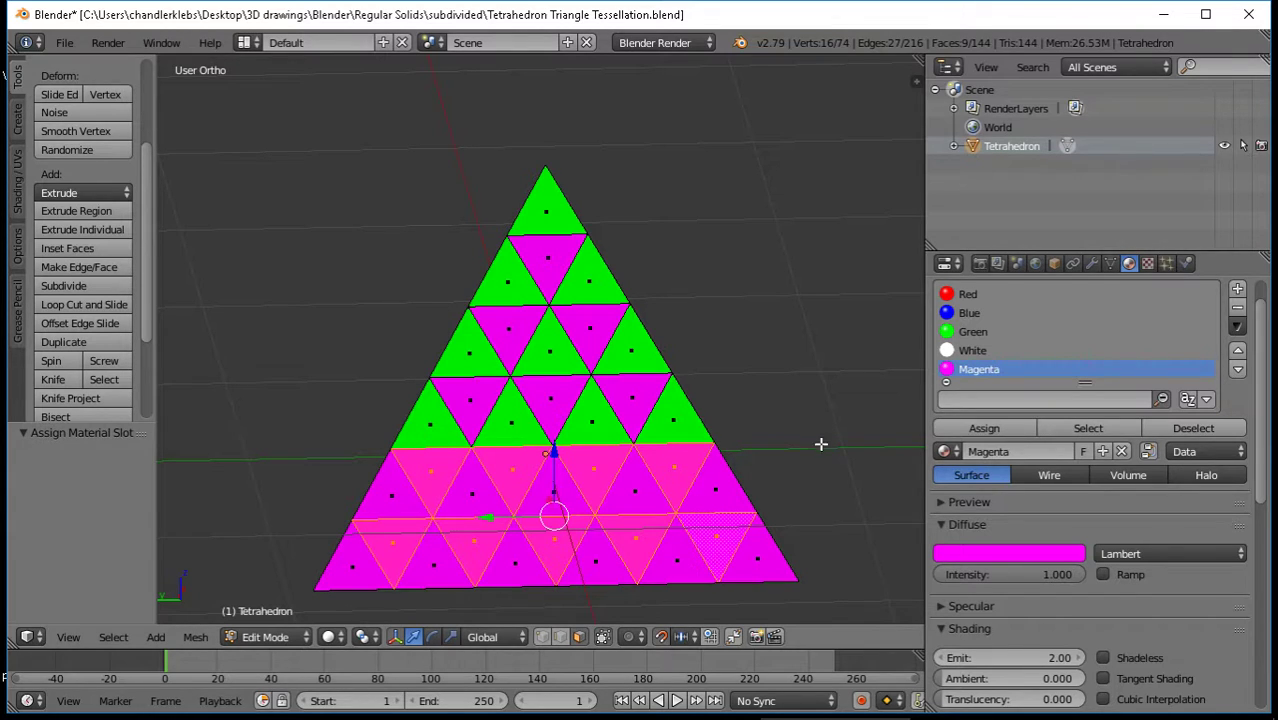
Clear the selection, then select the fifth row's two rightmost upright triangles and all six upright triangles of the lowest row
key(a)
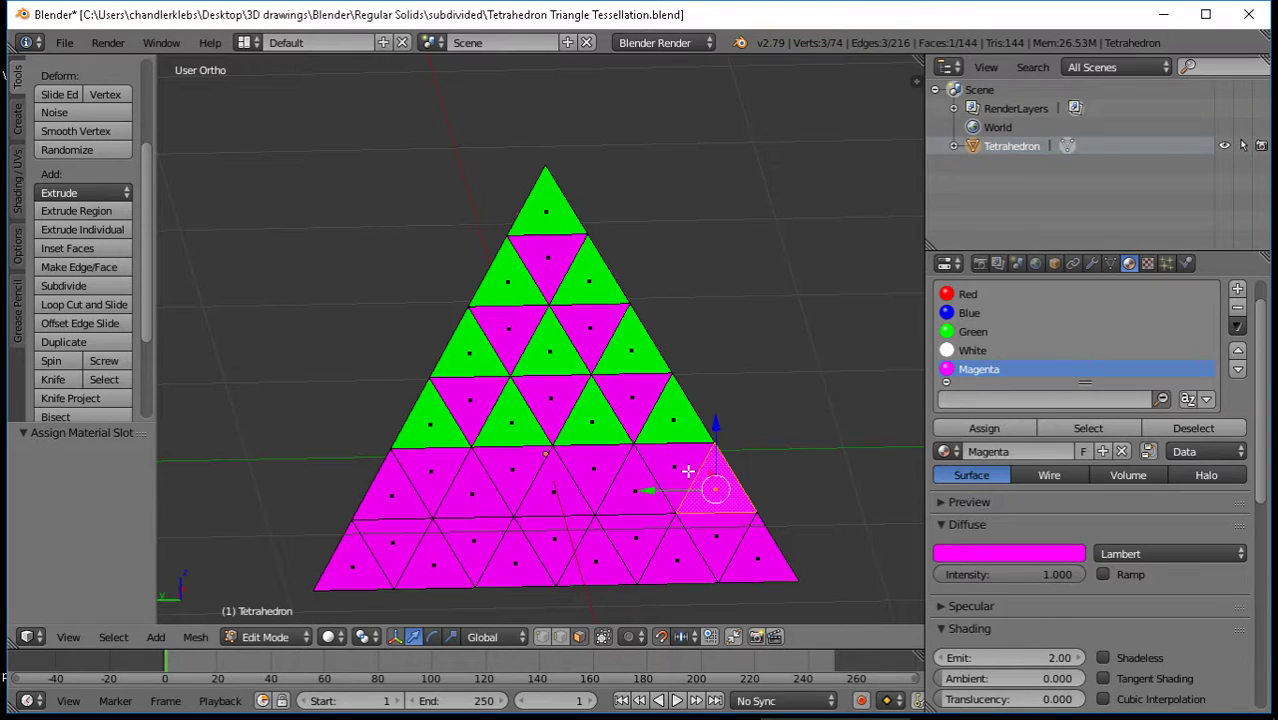
right_click(676, 470)
right_click(634, 488)
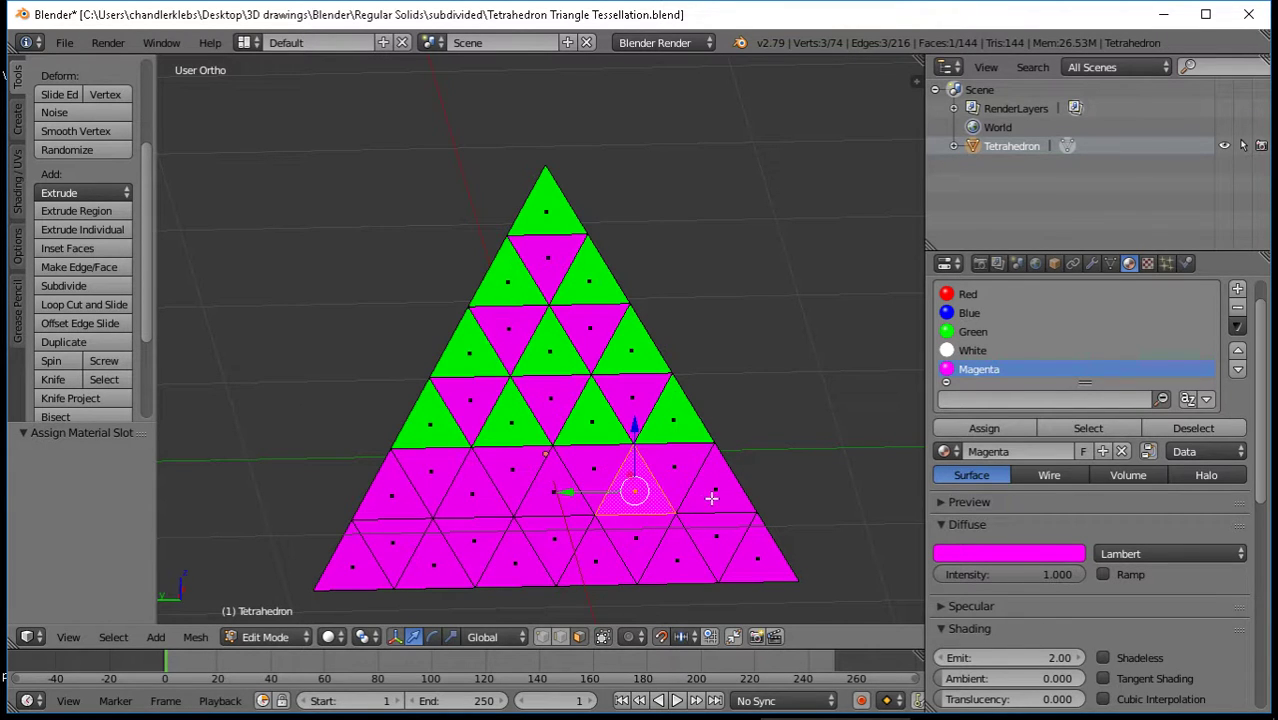
shift+right_click(711, 497)
shift+right_click(750, 567)
shift+right_click(686, 576)
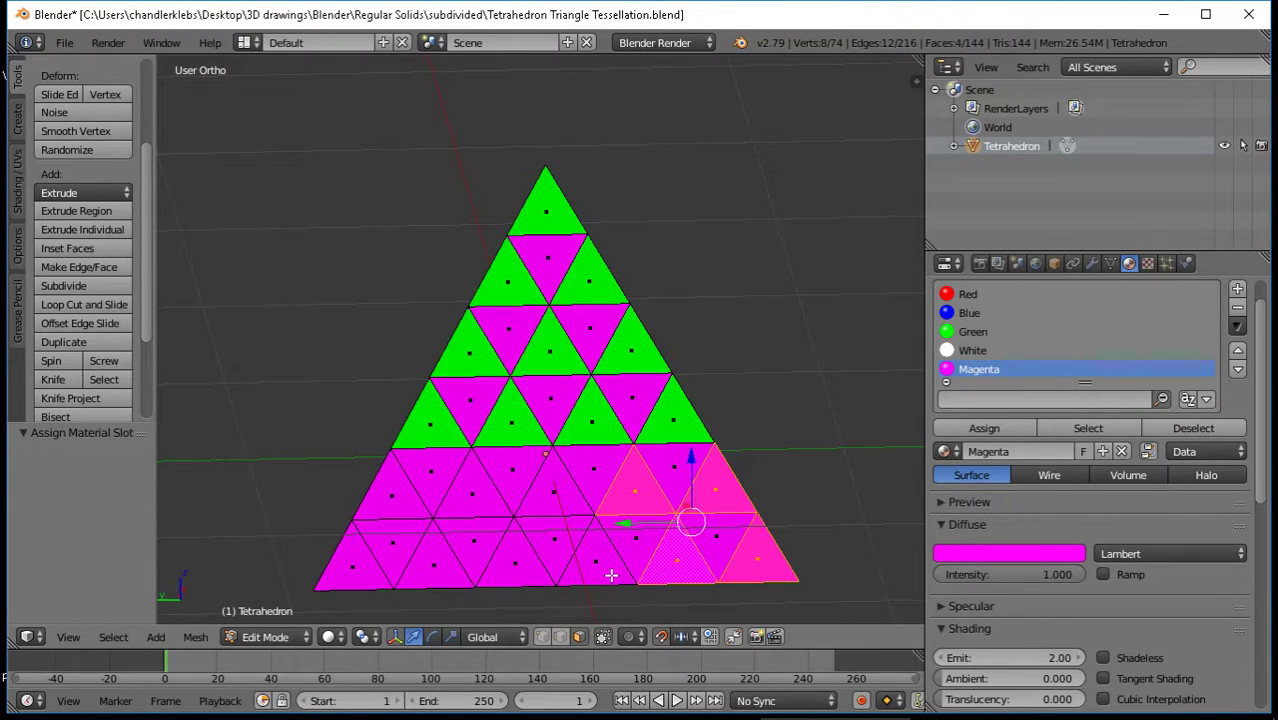
shift+right_click(608, 573)
shift+right_click(510, 568)
shift+right_click(438, 569)
shift+right_click(354, 571)
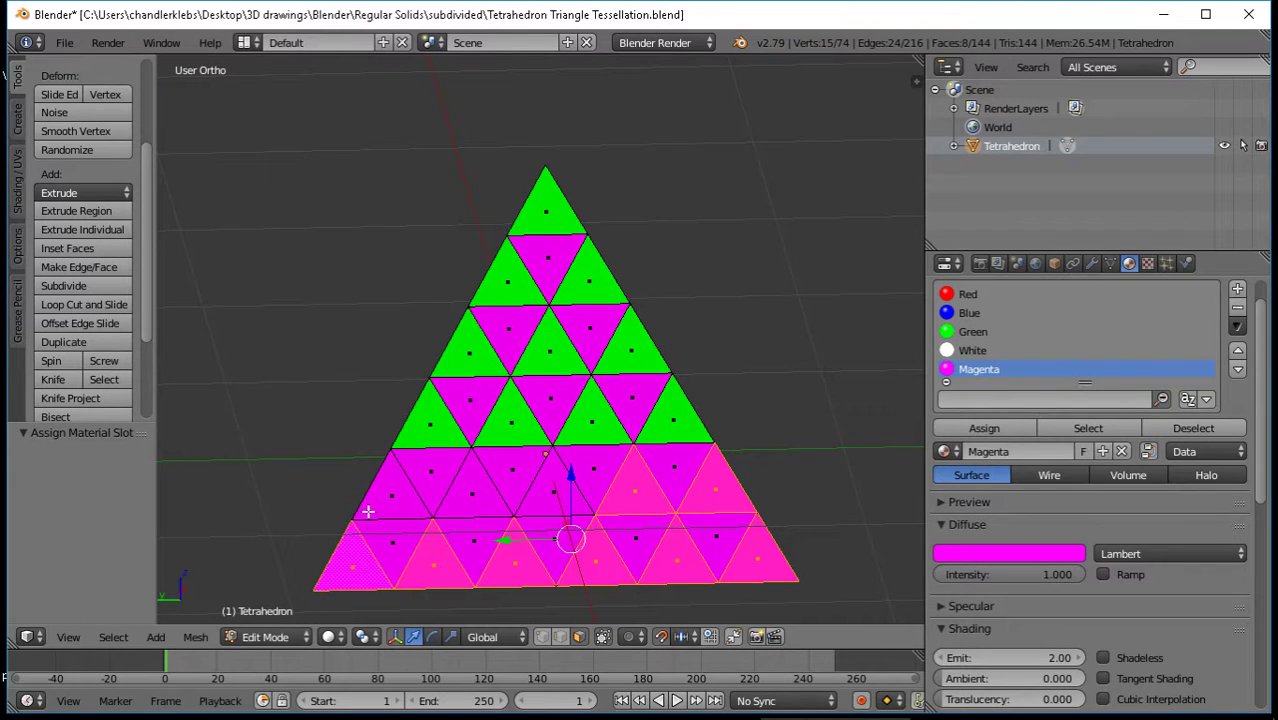
Add the fifth row's three remaining upright triangles to the selection and assign the Green material to the selected faces
shift+right_click(392, 500)
shift+right_click(472, 495)
shift+right_click(554, 494)
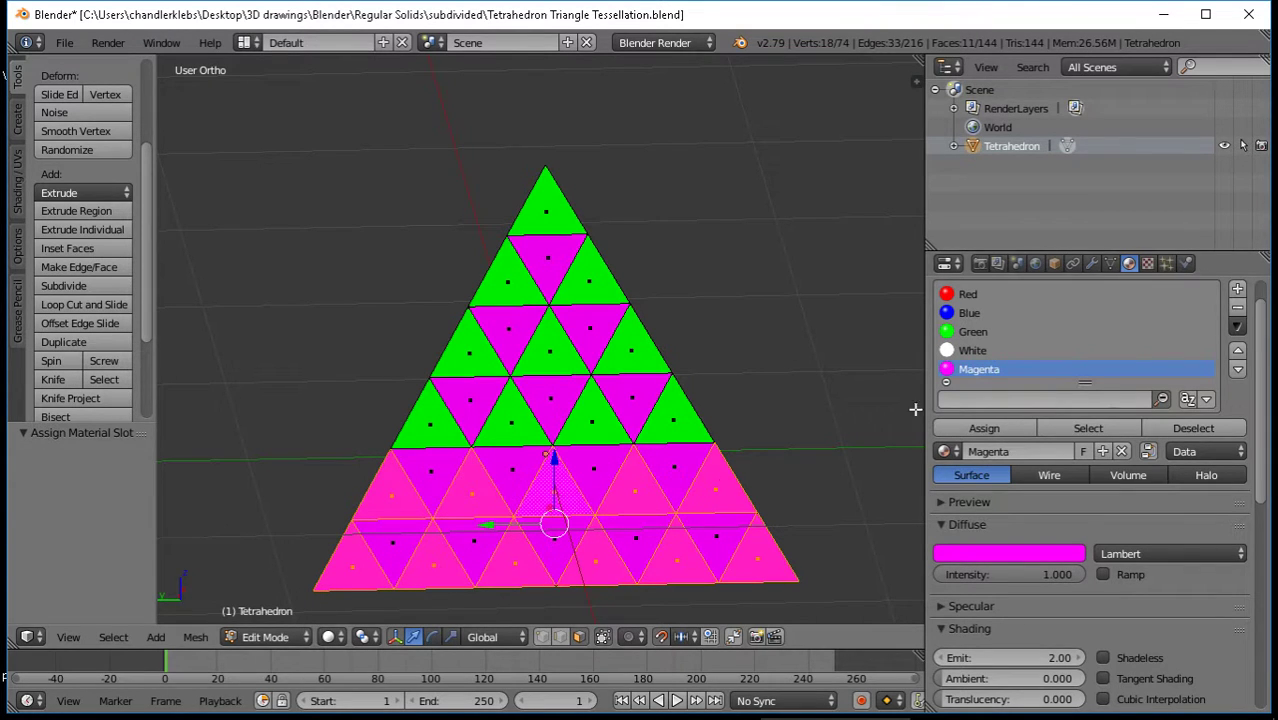
click(998, 329)
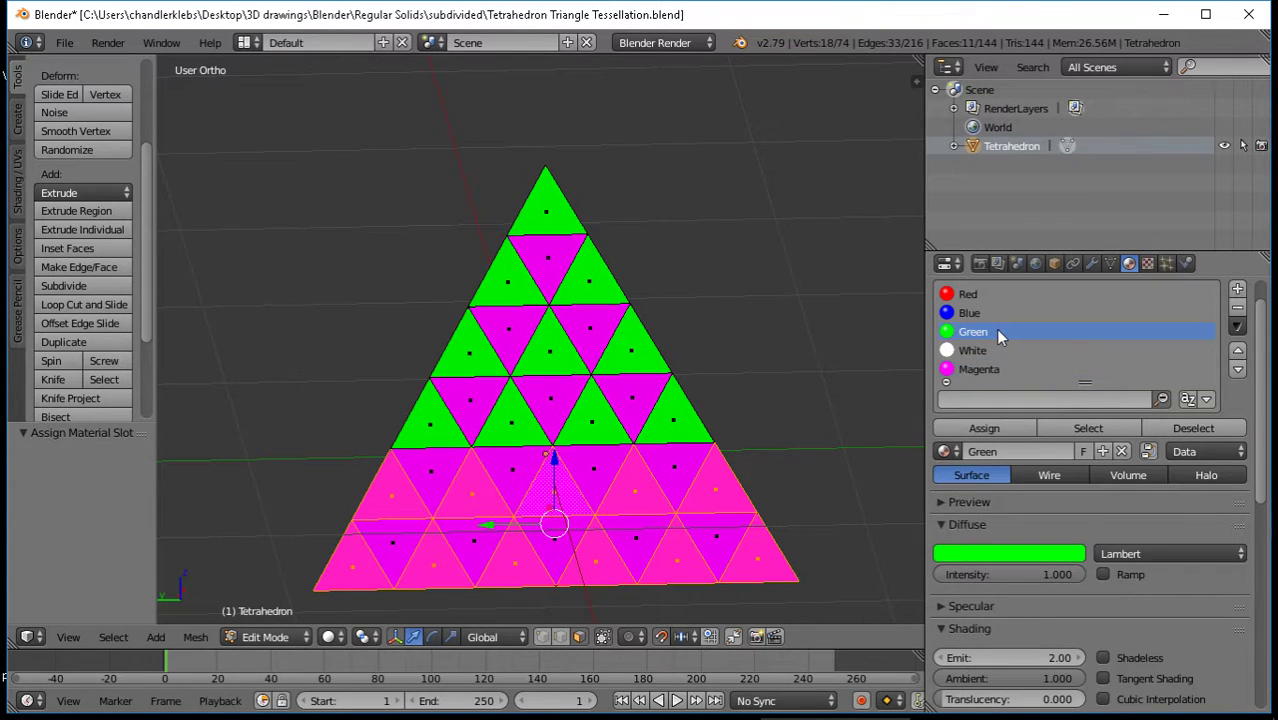
click(970, 428)
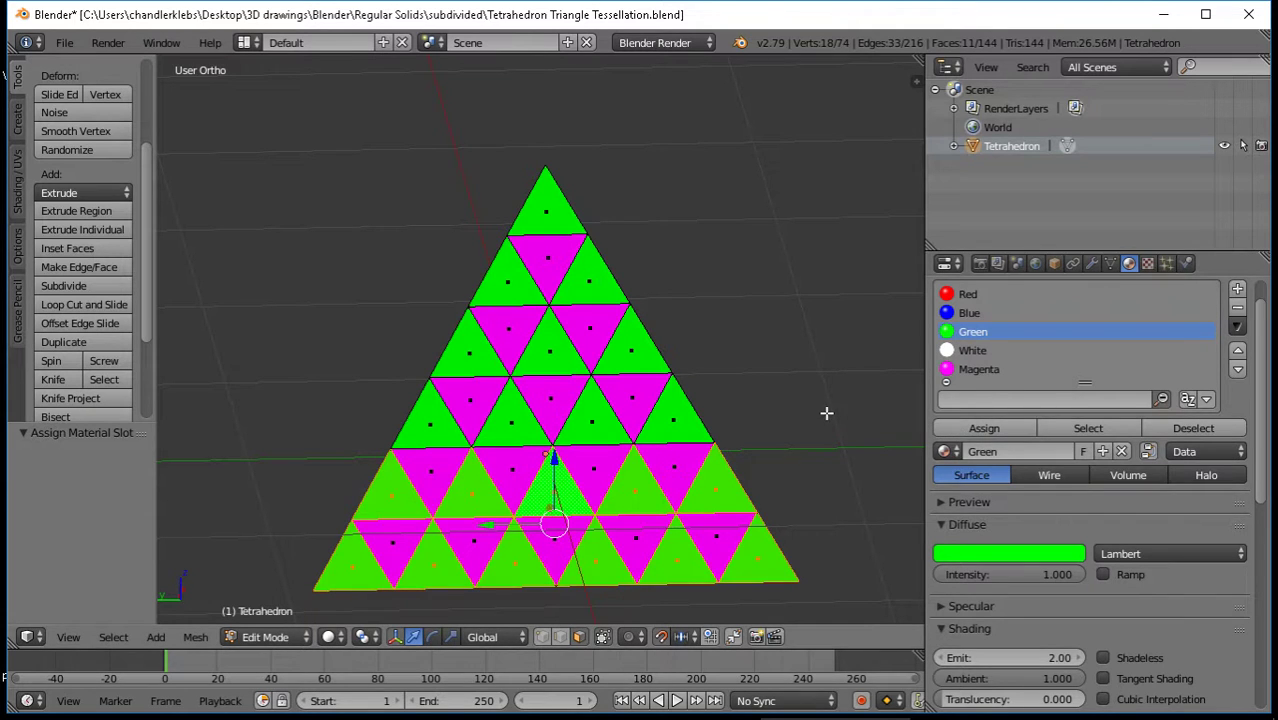
Return to Object Mode and save the green and magenta pattern over the existing blend file
key(Tab)
middle_drag(834, 416, 823, 356)
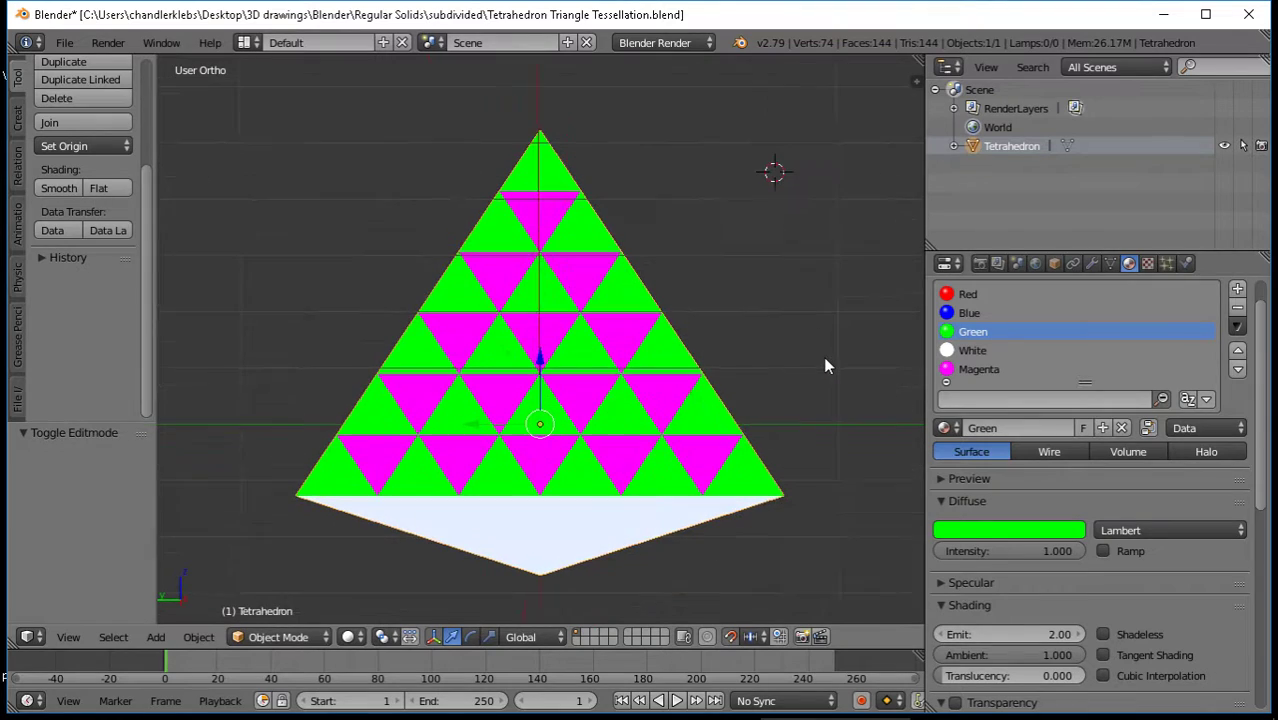
key(ctrl+s)
click(815, 355)
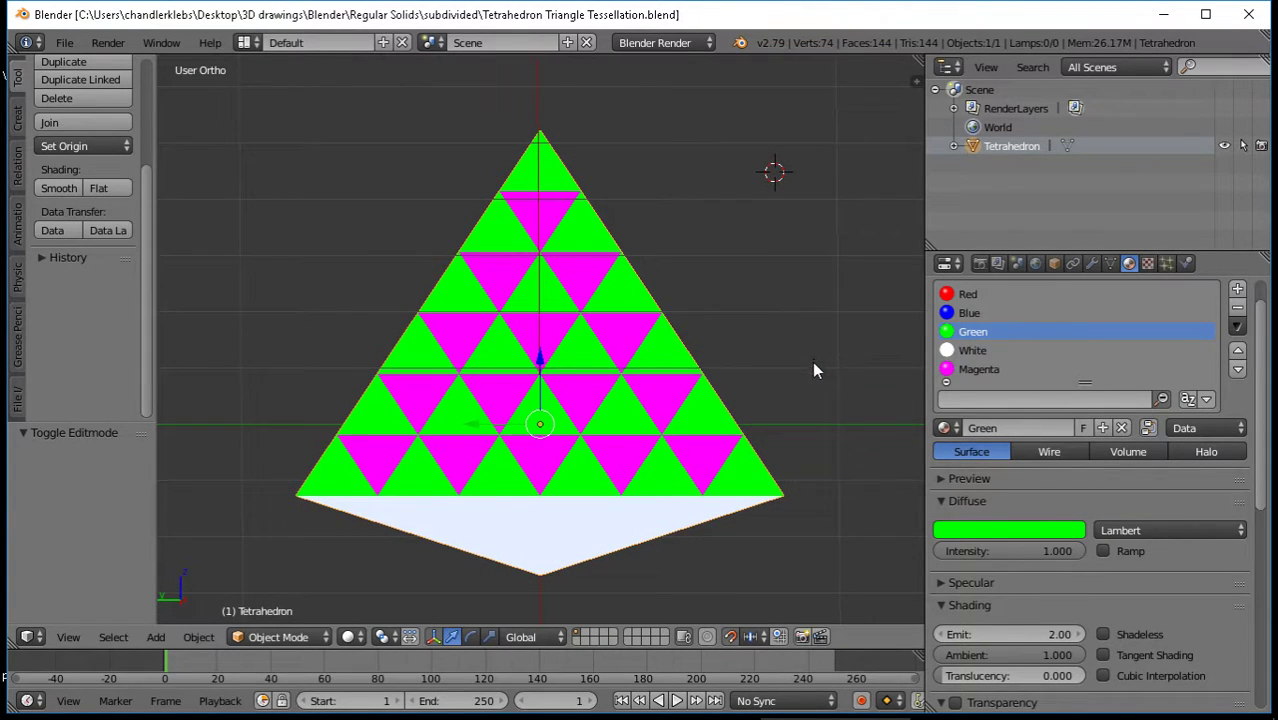
middle_drag(814, 363, 552, 432)
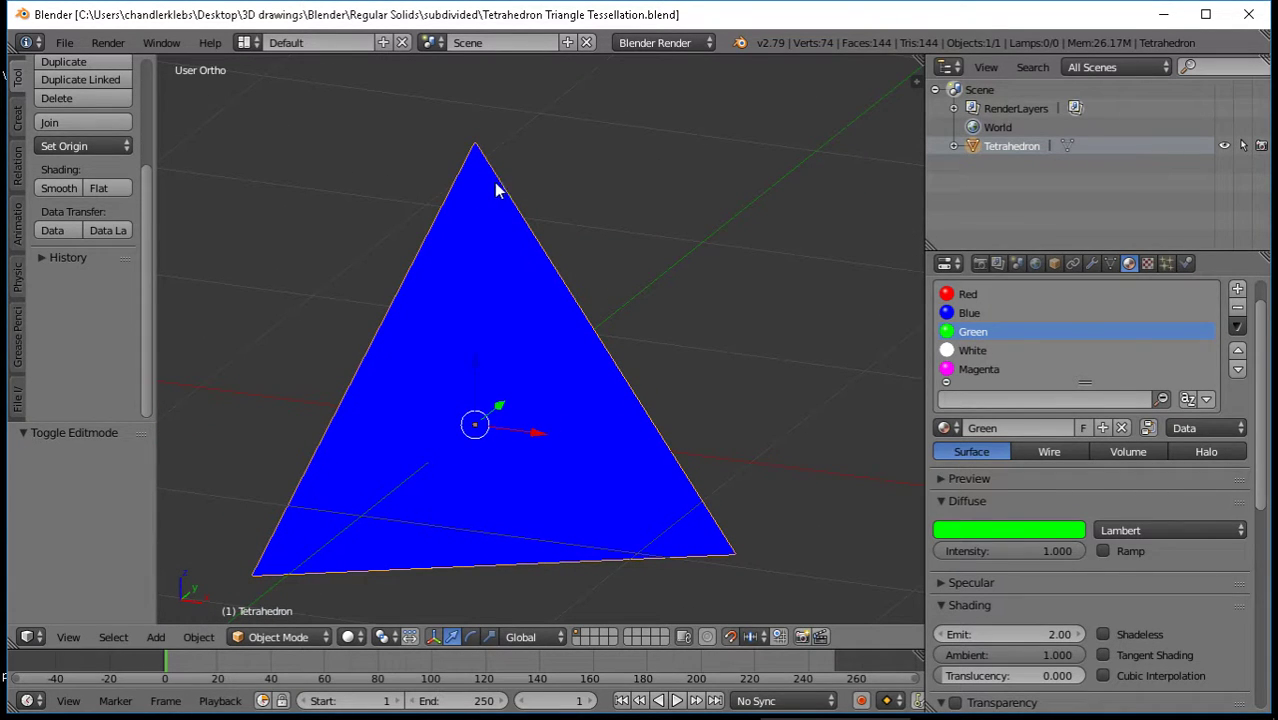
key(Tab)
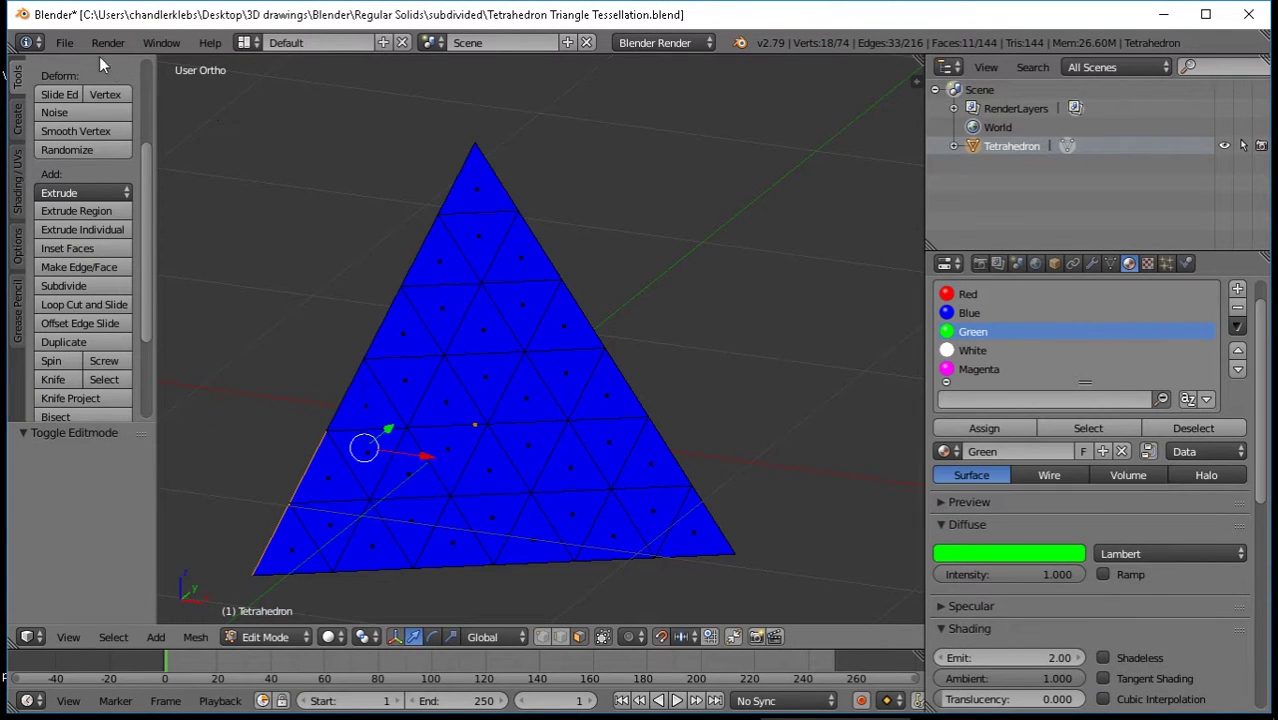
click(64, 42)
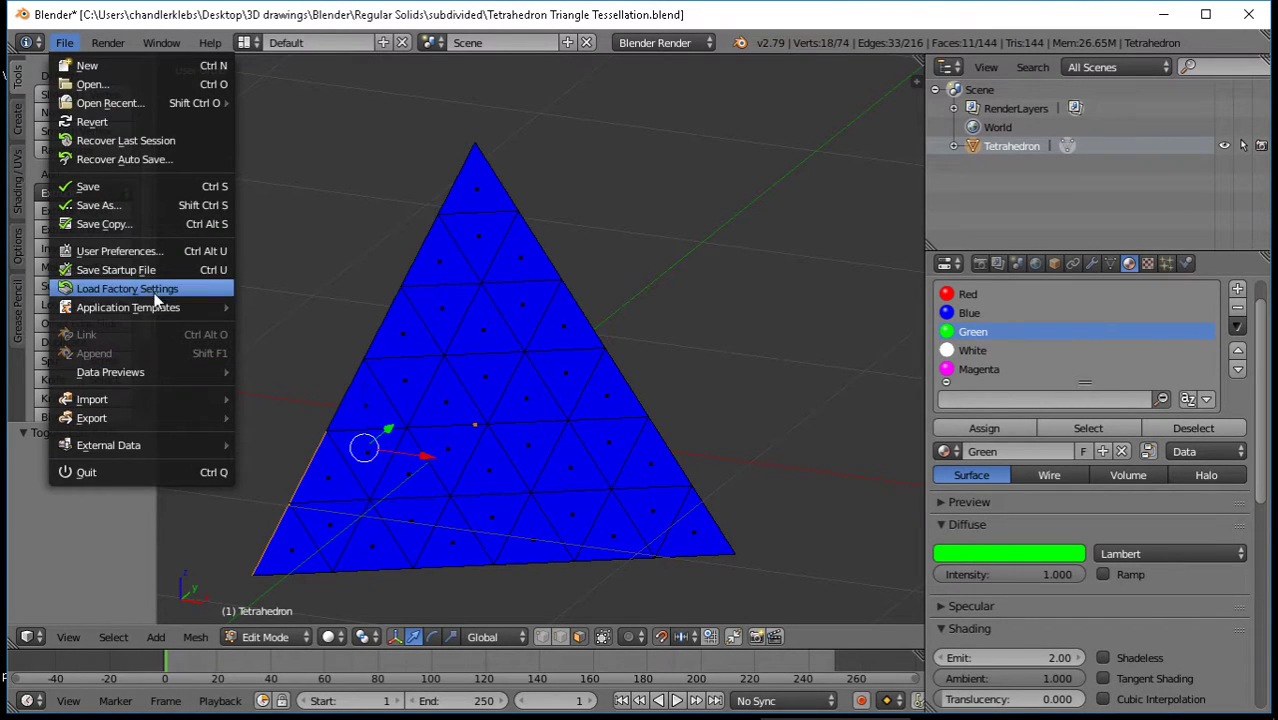
click(303, 304)
key(Tab)
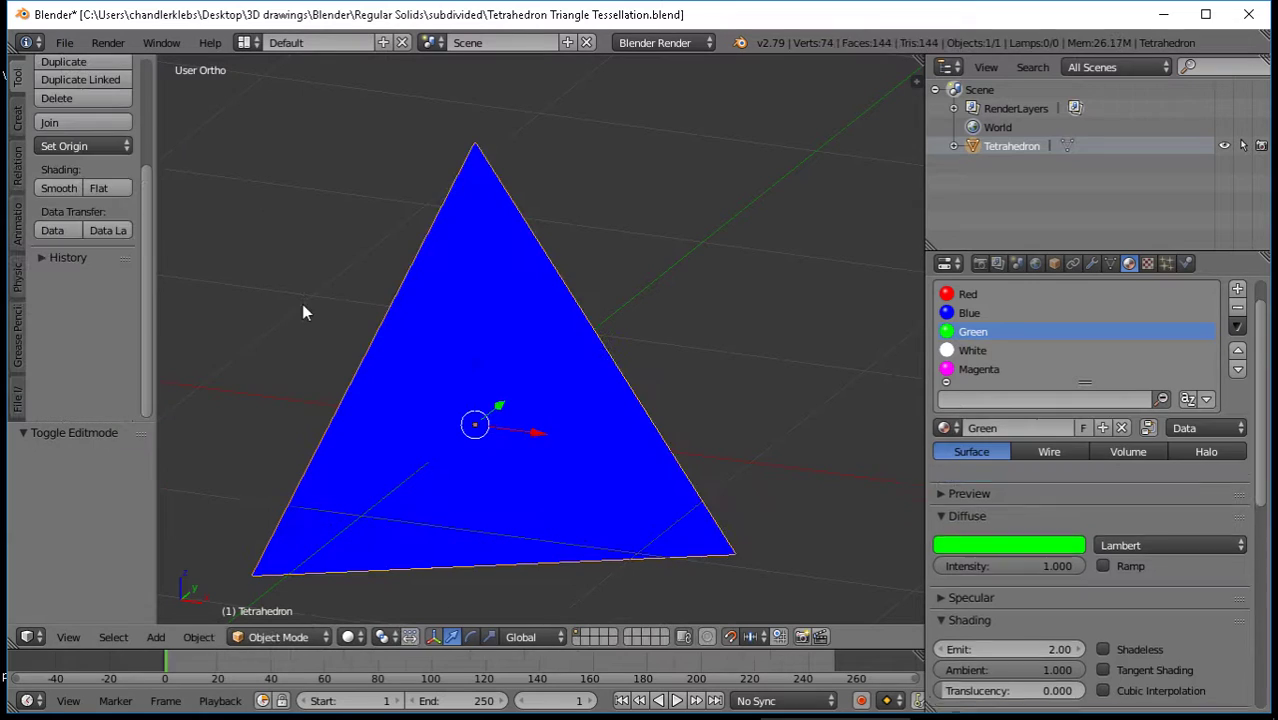
Append the Yellow and Cyan materials from Hexahedron.blend in the Regular Solids folder
click(64, 42)
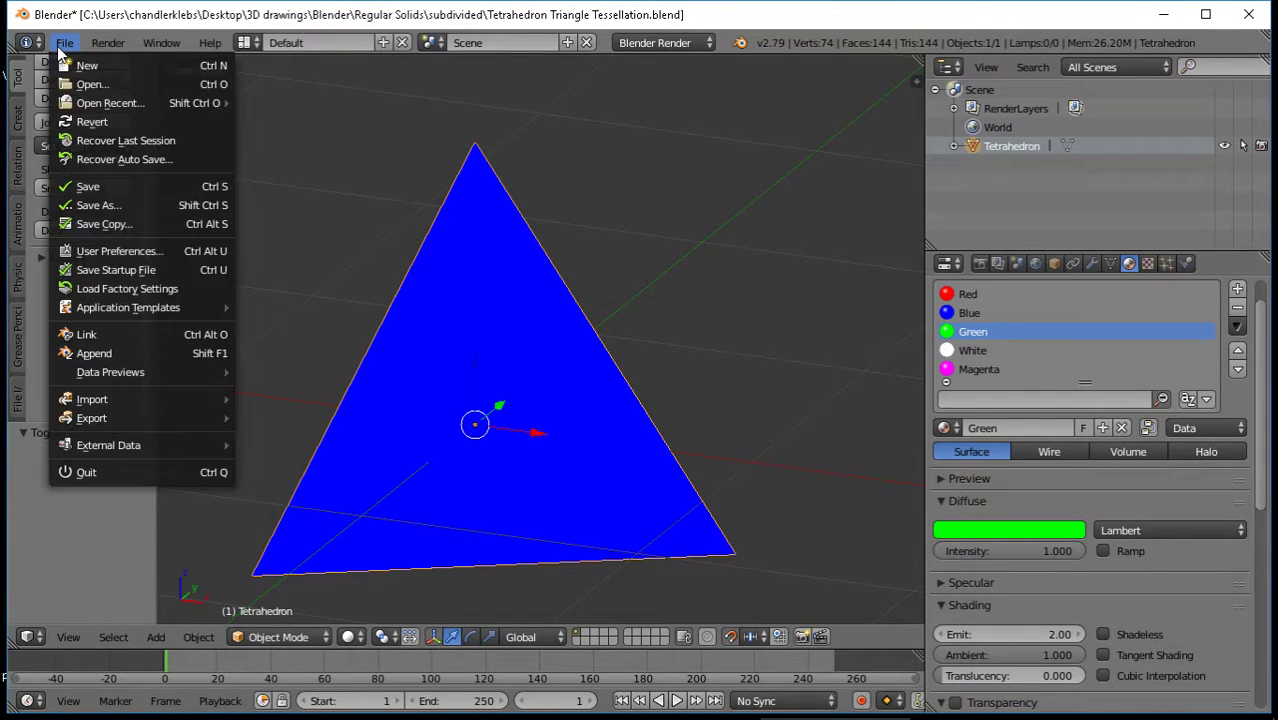
click(125, 352)
click(273, 141)
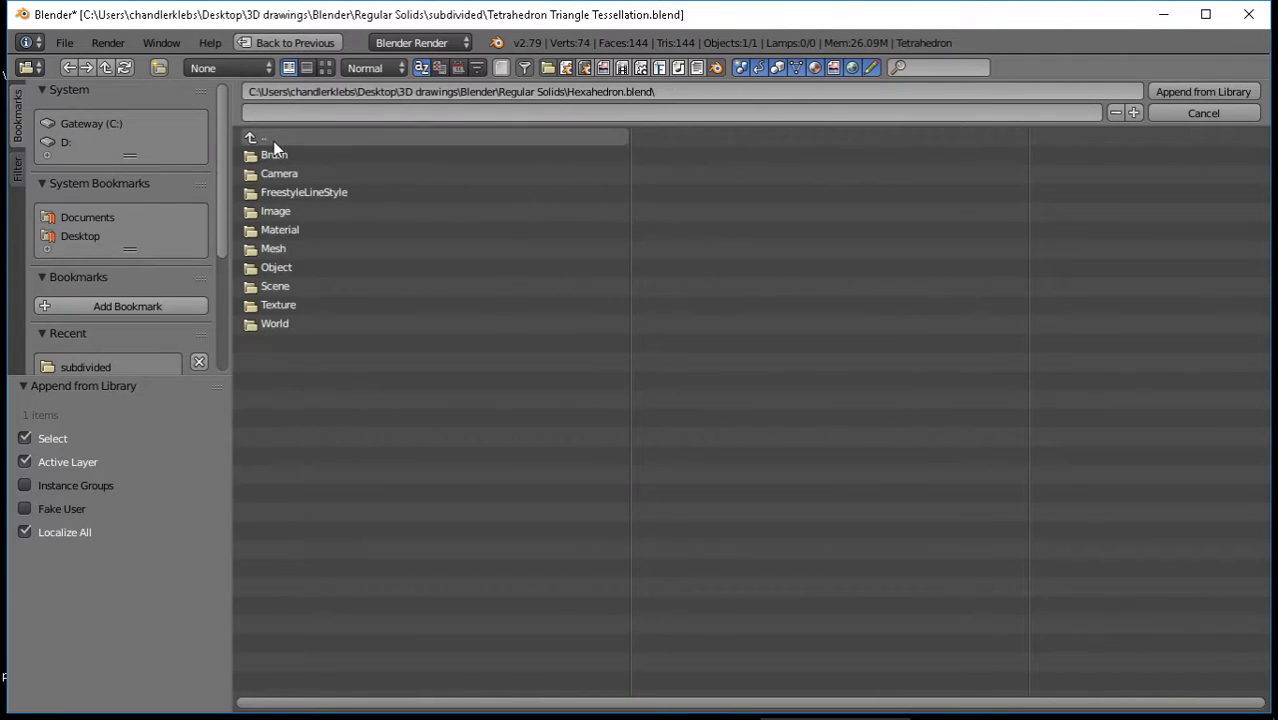
click(274, 141)
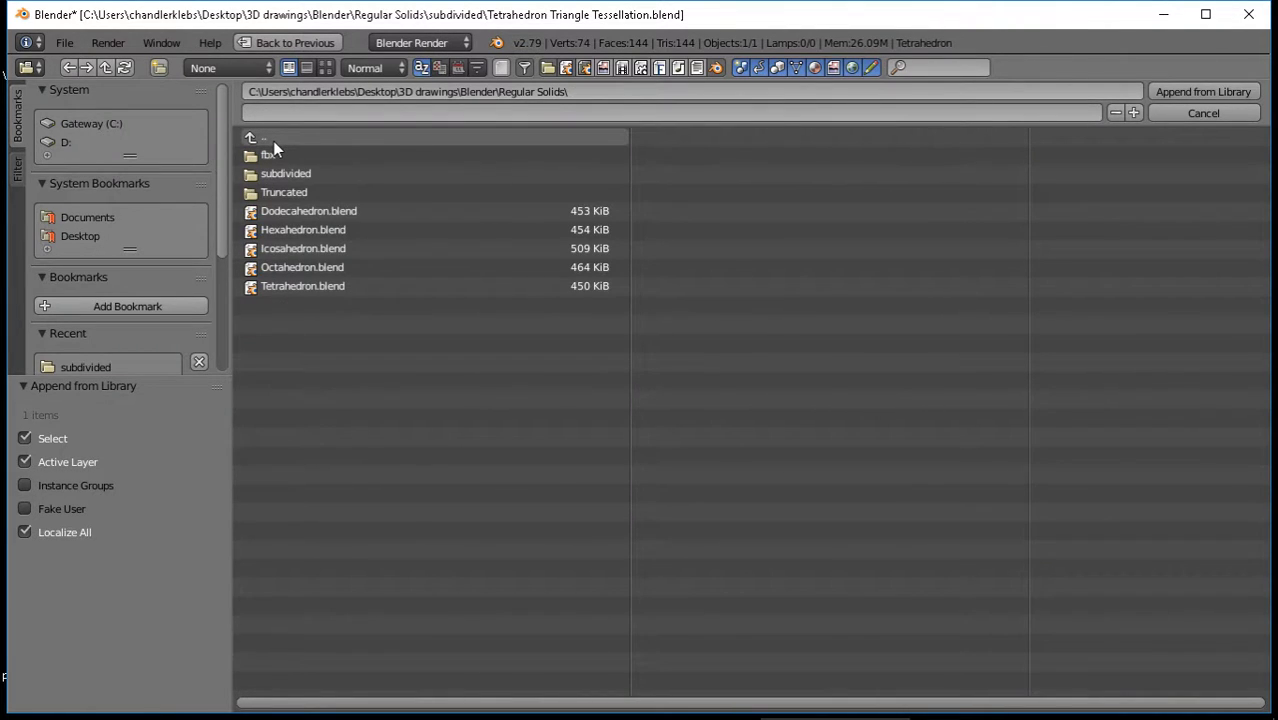
click(317, 233)
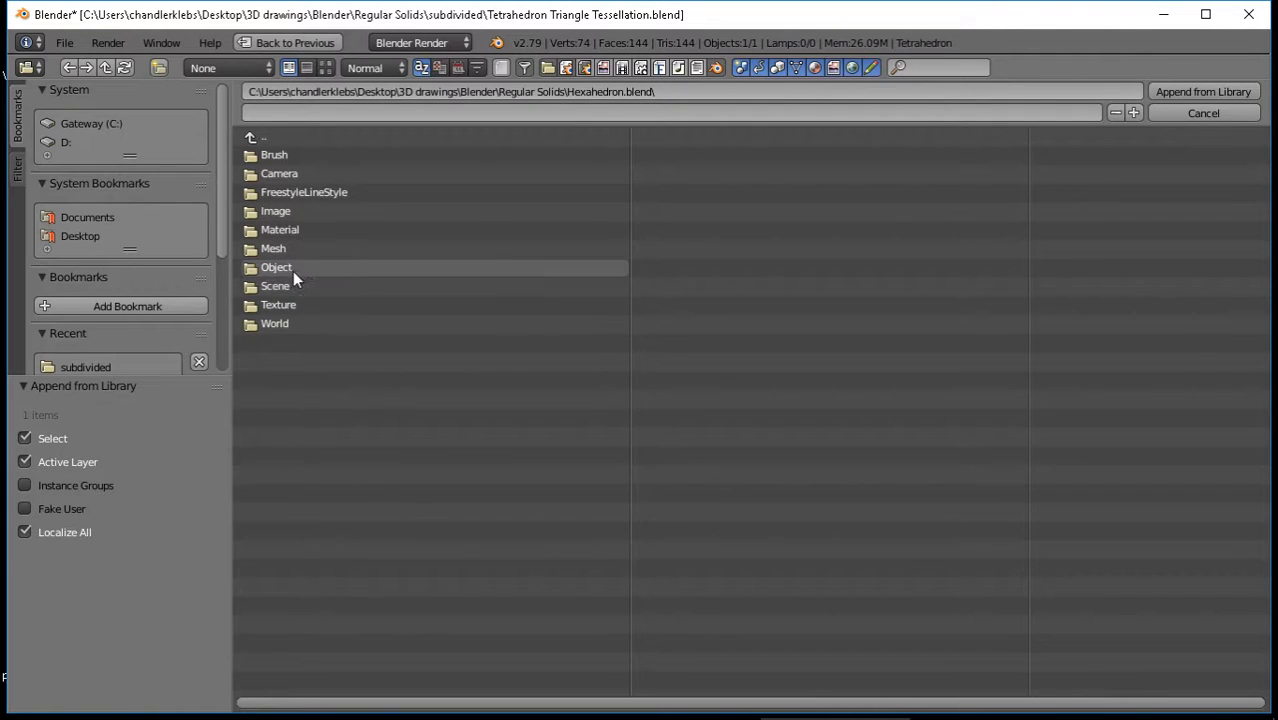
click(289, 234)
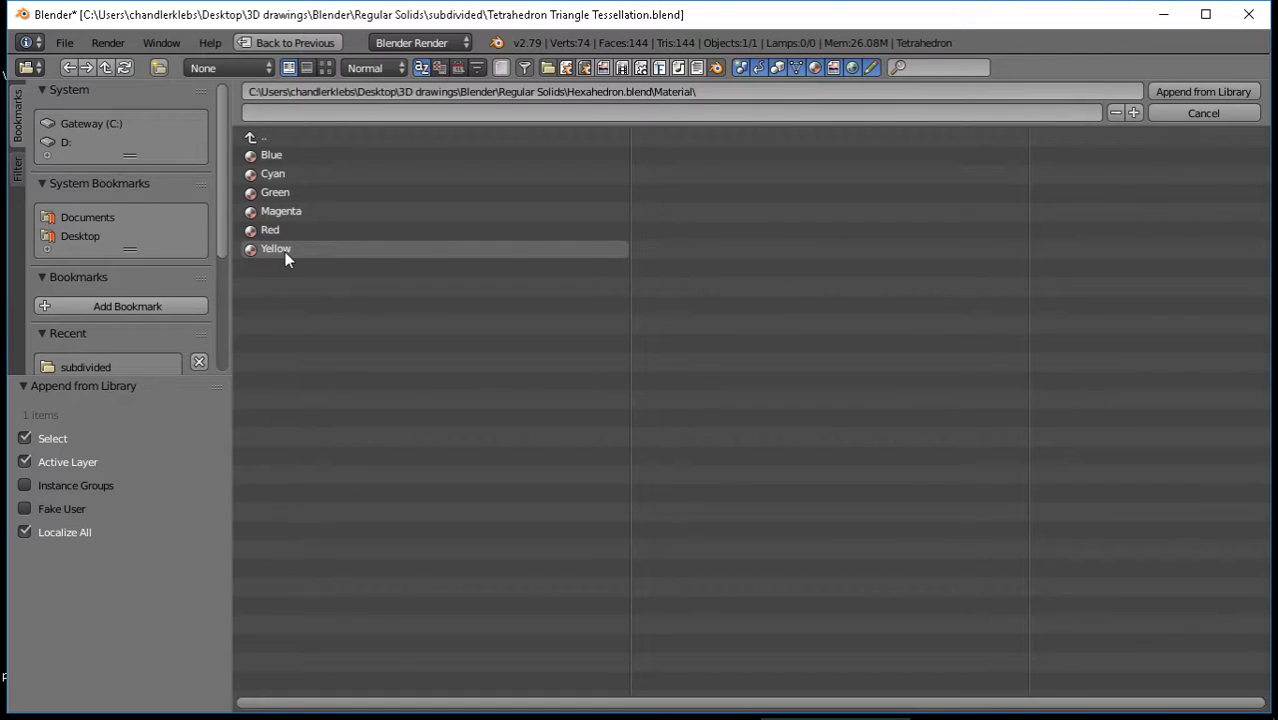
click(285, 250)
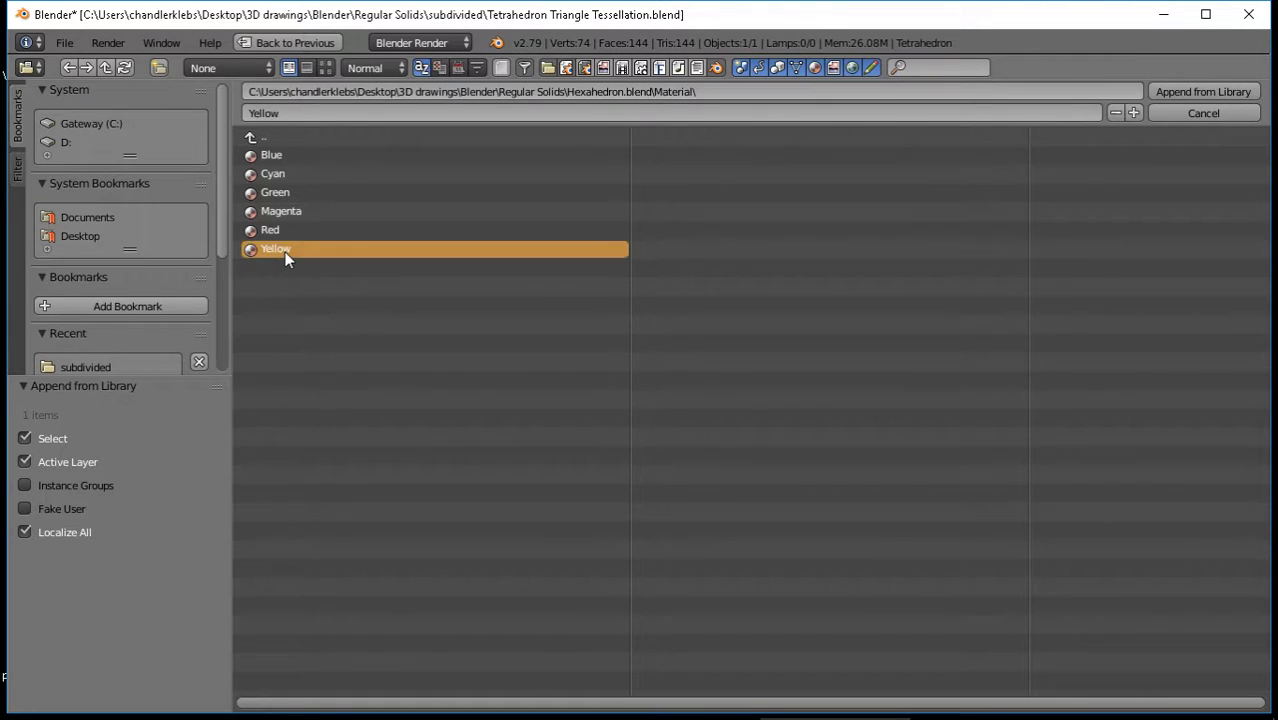
shift+click(291, 175)
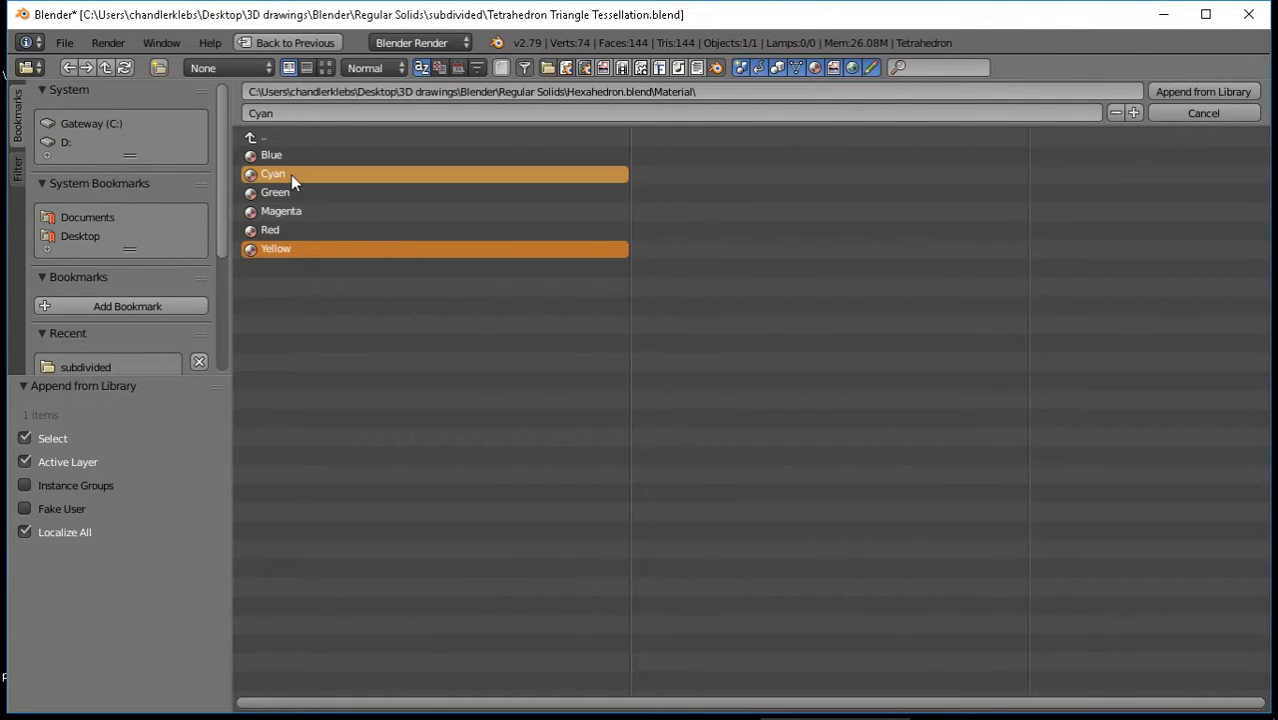
click(1159, 91)
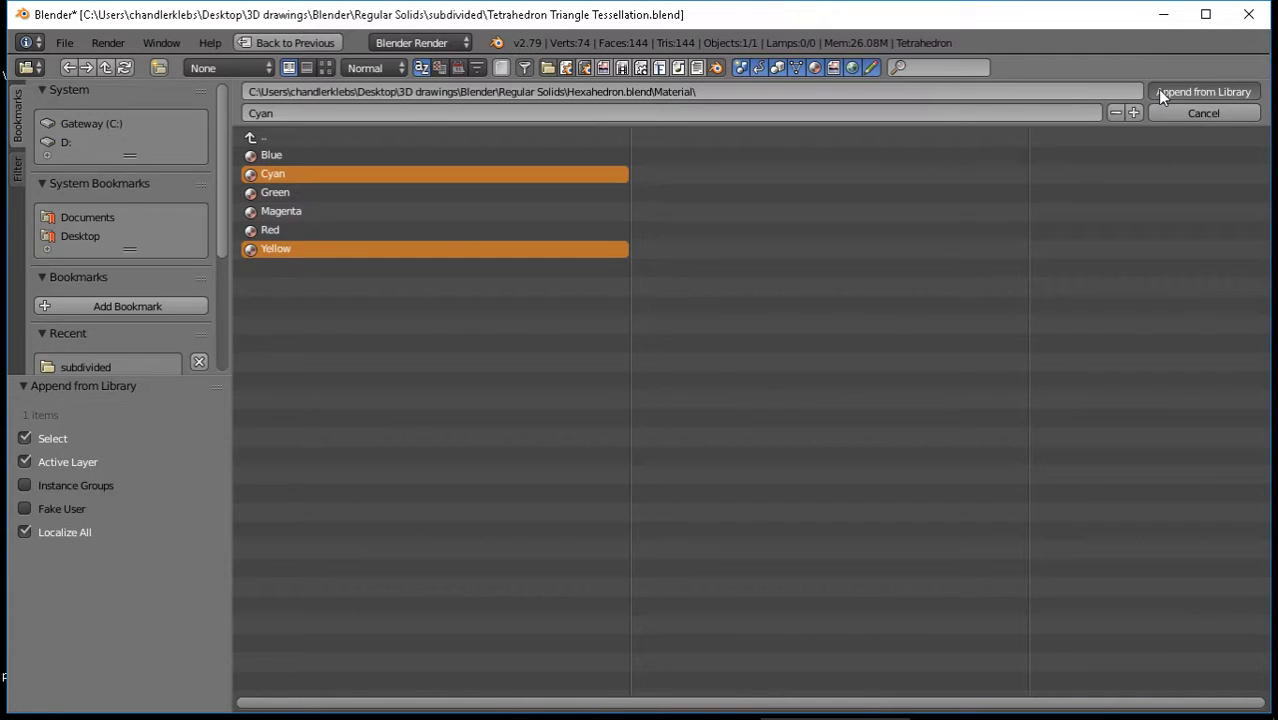
Add two empty material slots to the tetrahedron
scroll(861, 362, down, 1)
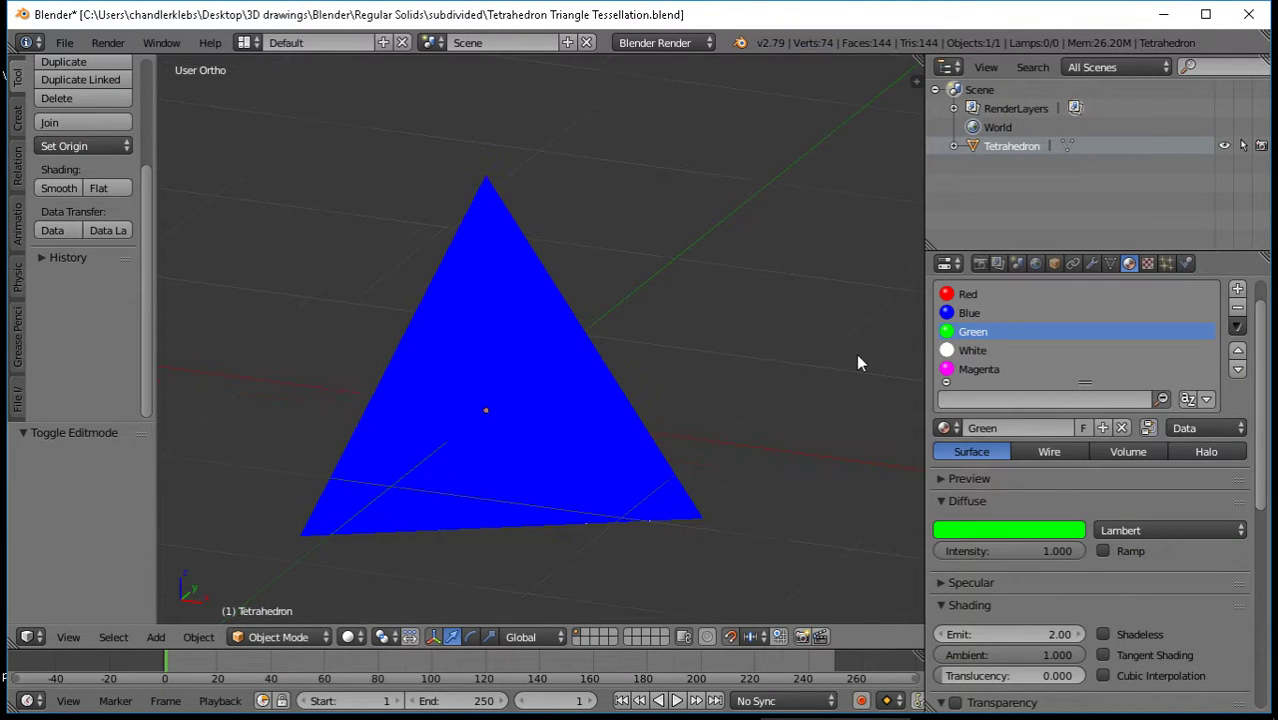
scroll(766, 372, up, 3)
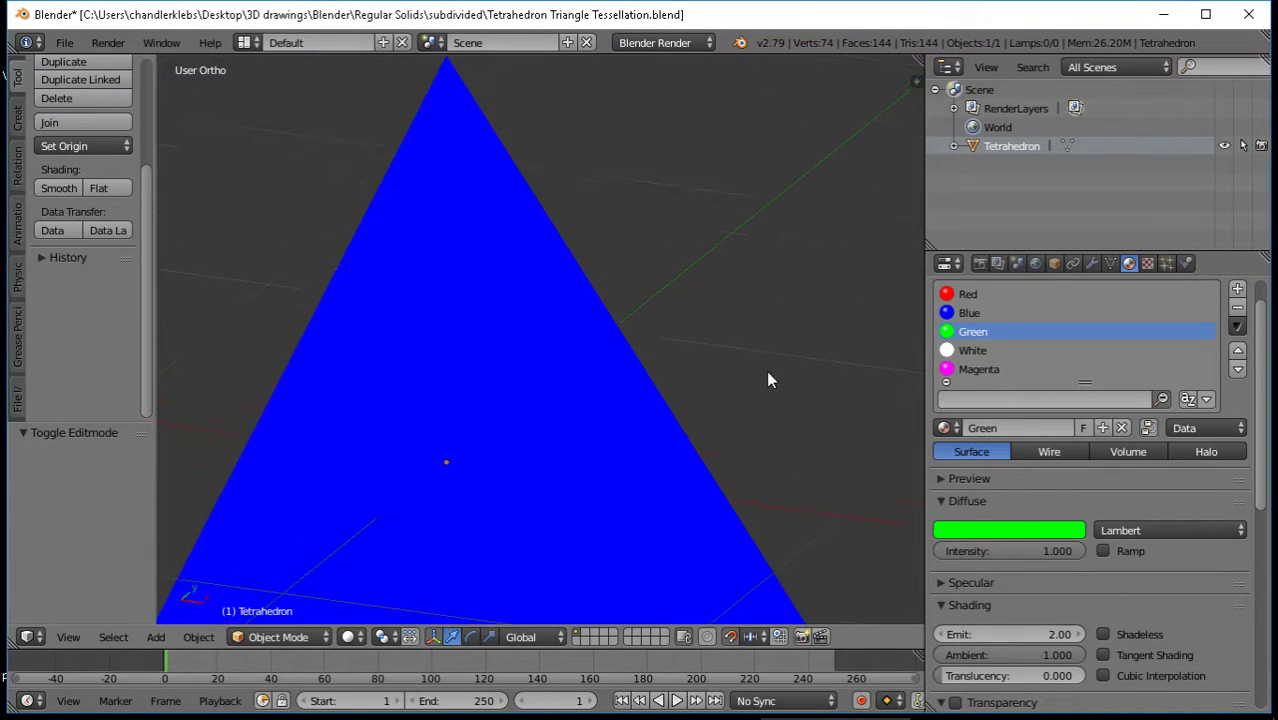
scroll(766, 372, down, 1)
scroll(1103, 340, down, 1)
scroll(1103, 343, up, 2)
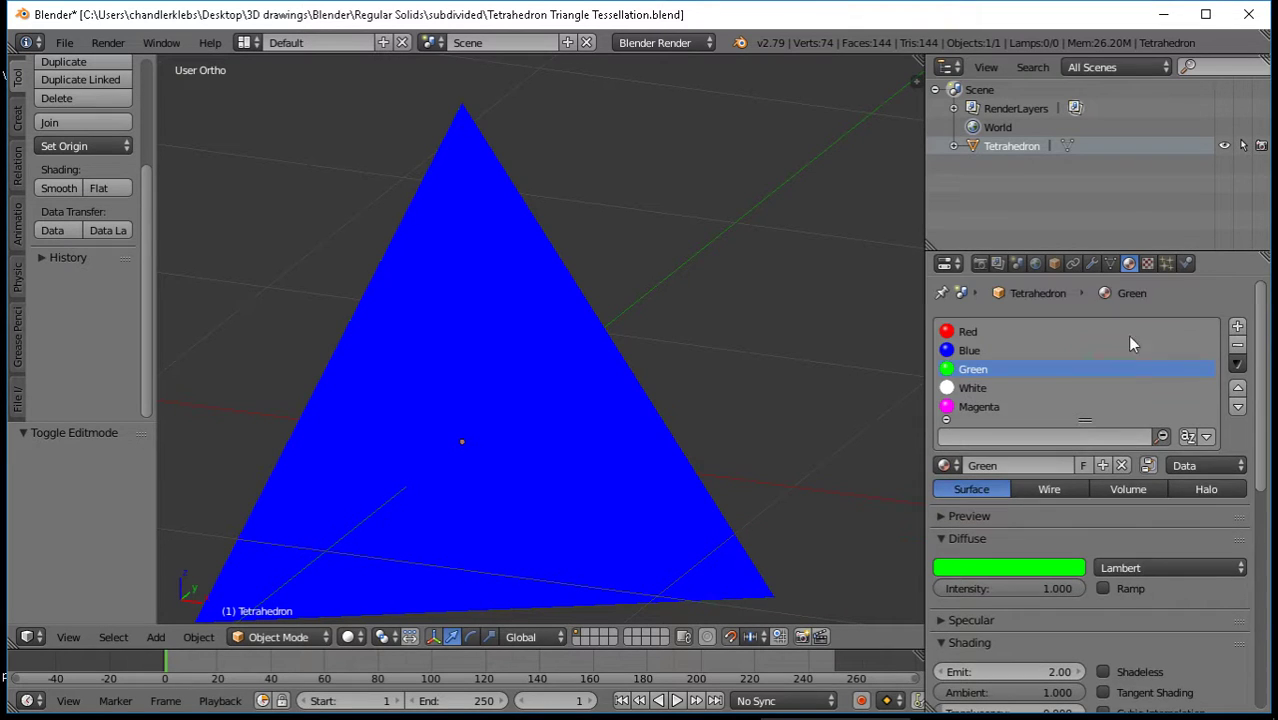
click(1236, 328)
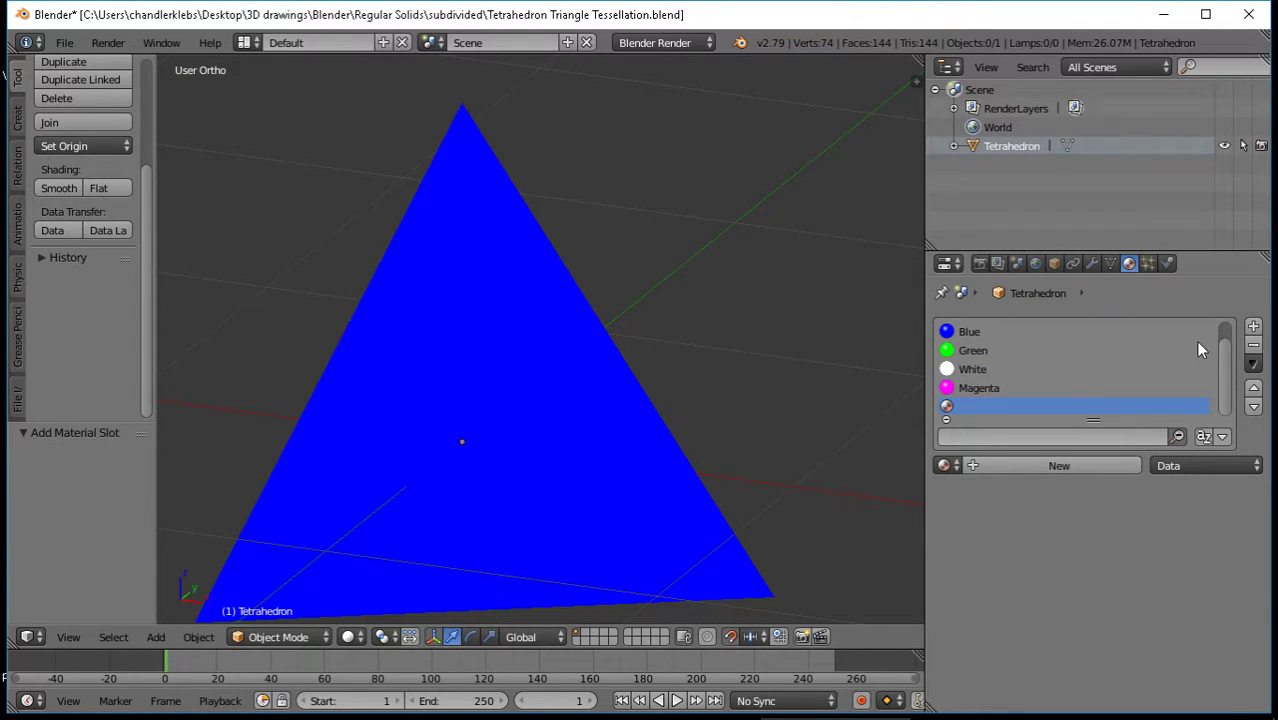
click(1253, 326)
Assign the appended Yellow material to the first empty slot and Cyan to the last one
click(1022, 390)
click(942, 465)
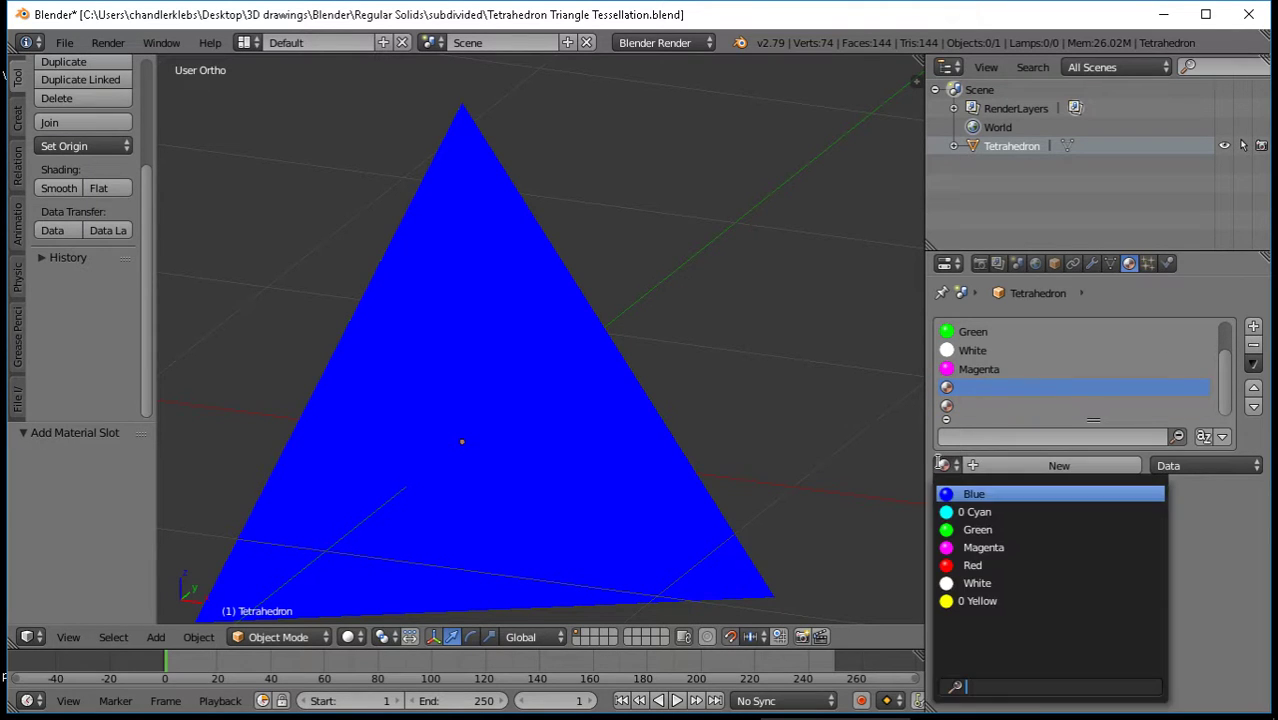
click(977, 601)
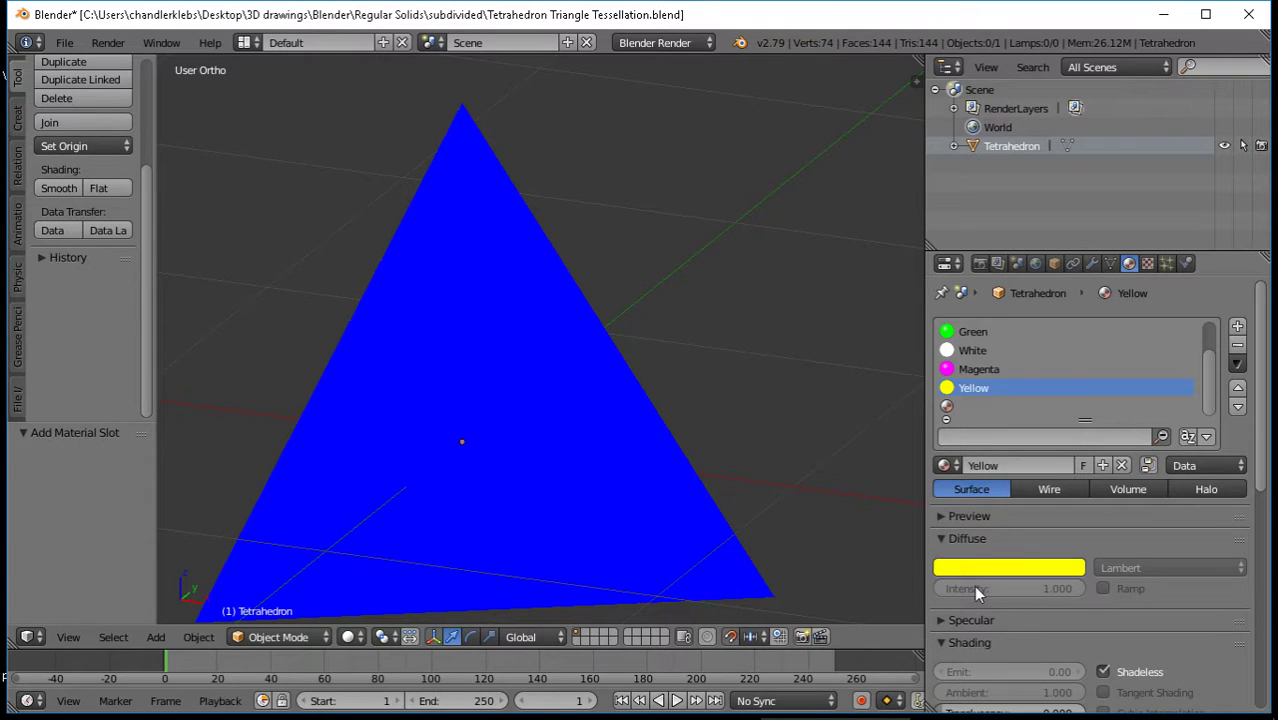
click(949, 406)
click(944, 465)
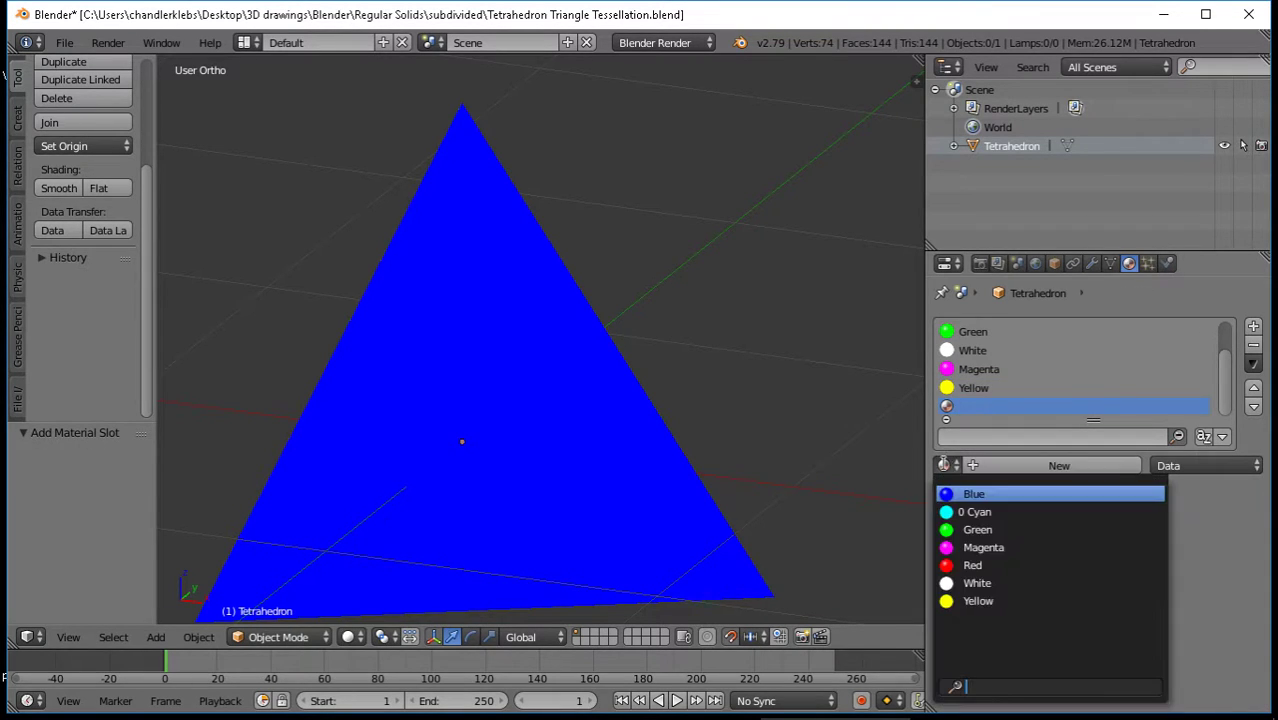
click(967, 511)
Reorder the material slots so Yellow and Cyan come before Magenta, and save over the existing blend file
scroll(1020, 395, up, 2)
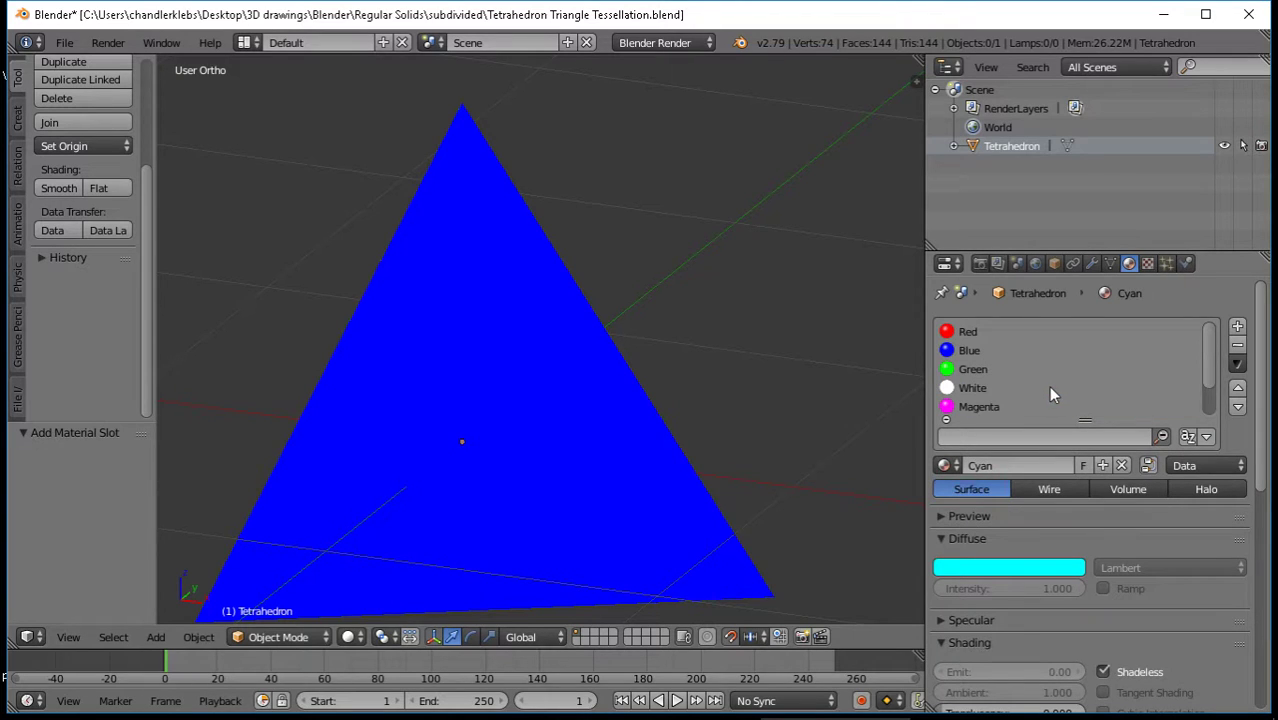
scroll(1124, 372, down, 1)
scroll(1127, 372, down, 1)
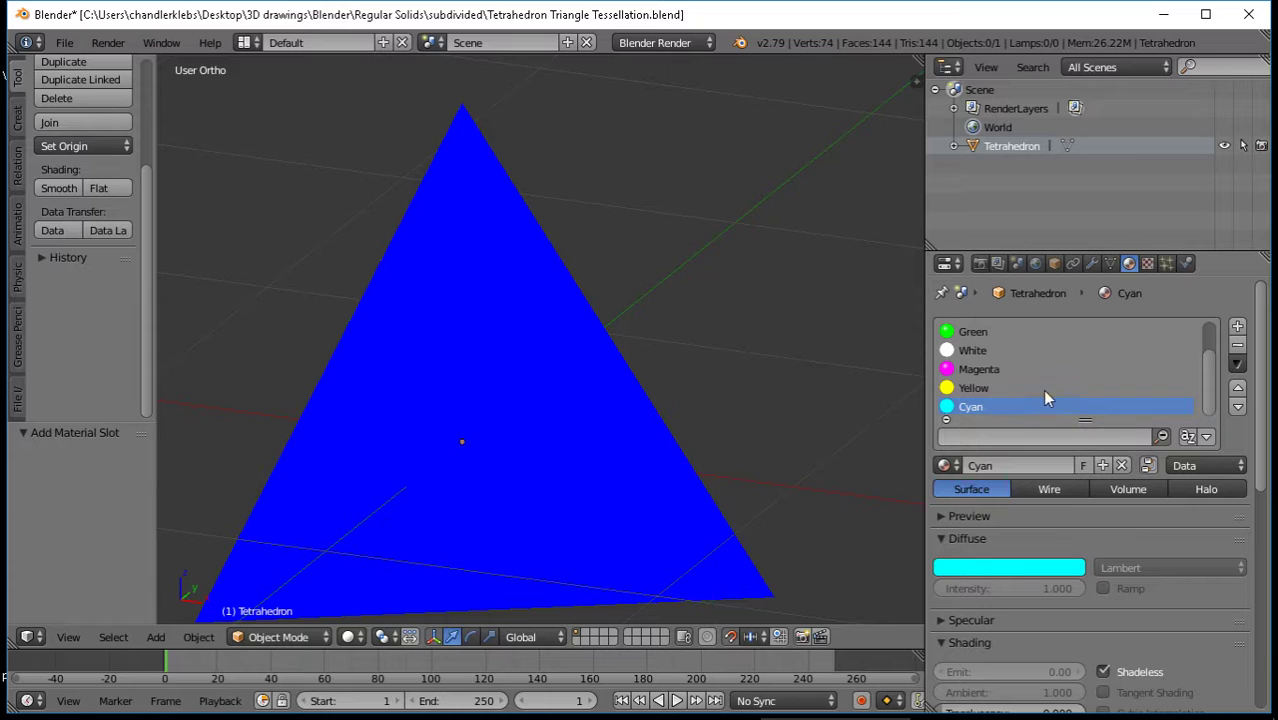
click(1014, 389)
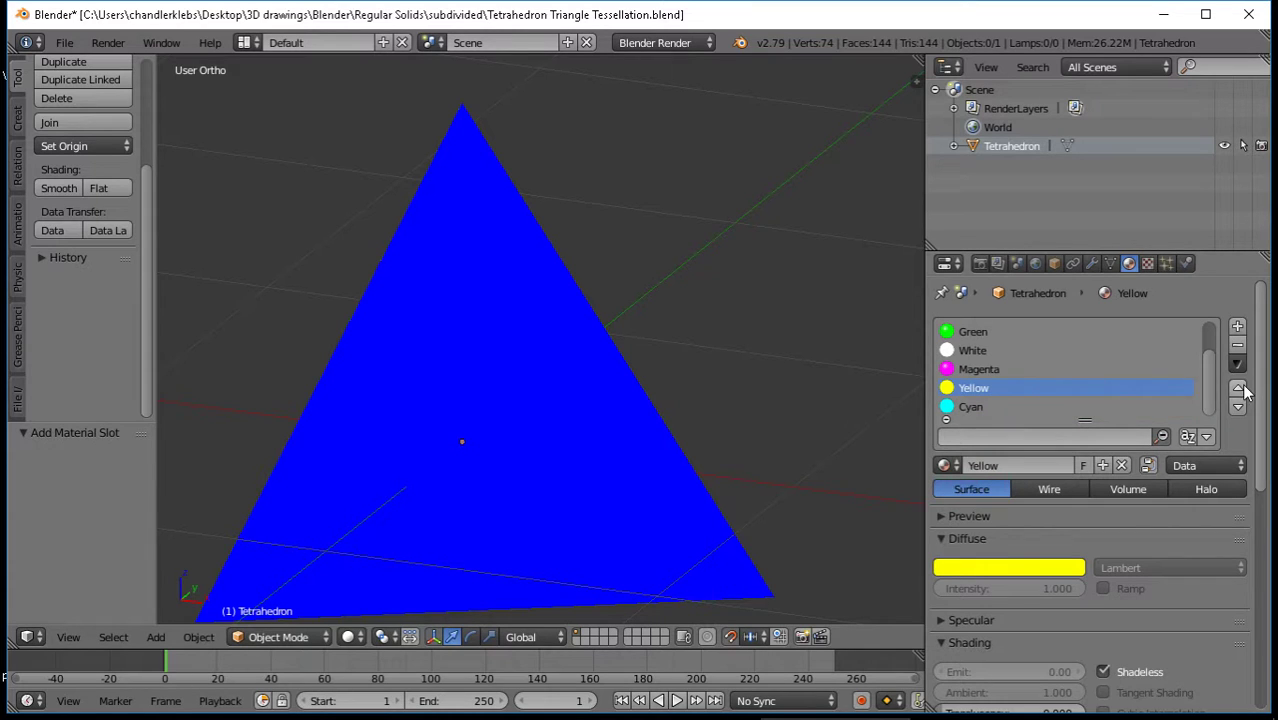
click(1239, 389)
click(1041, 388)
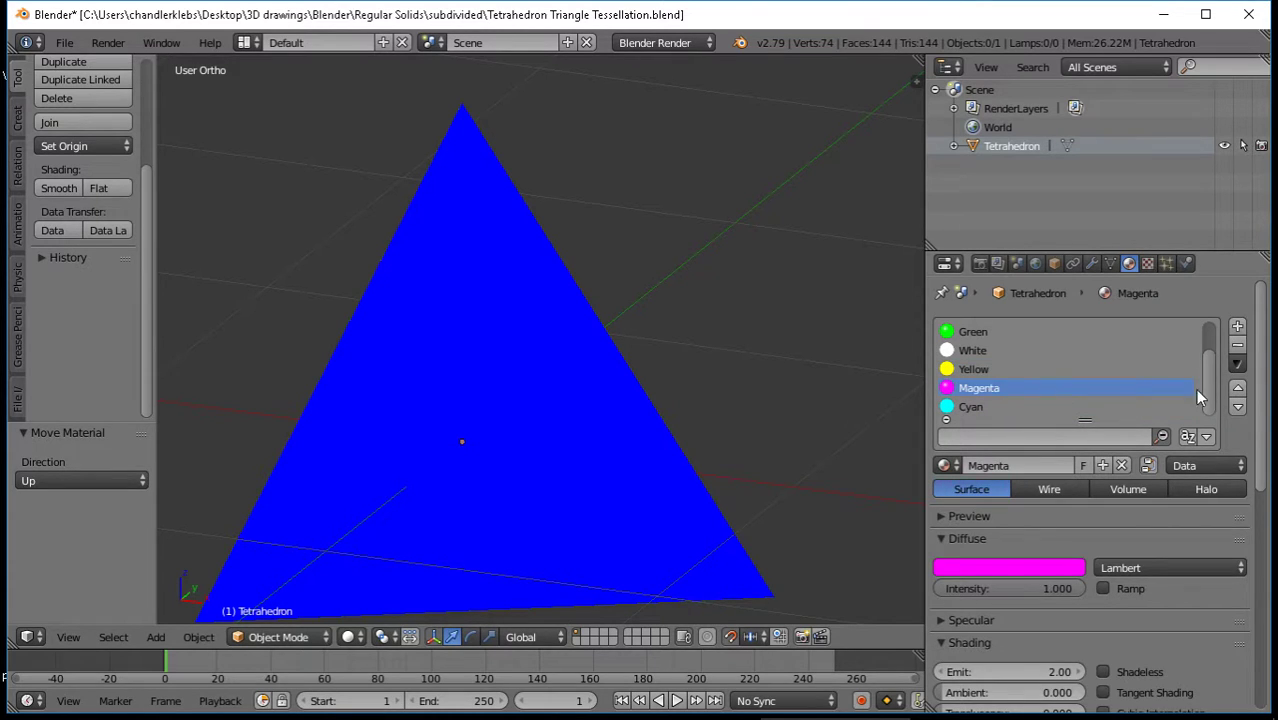
click(1237, 408)
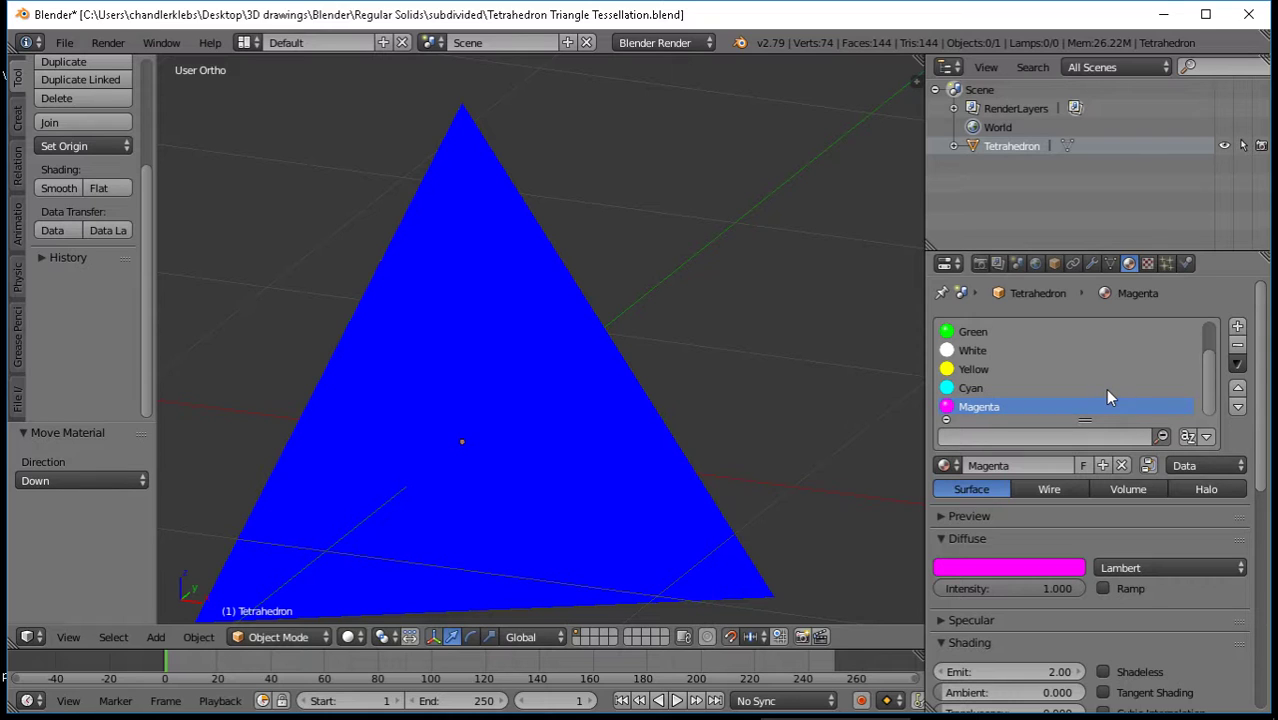
scroll(1105, 388, up, 1)
scroll(1105, 388, up, 1)
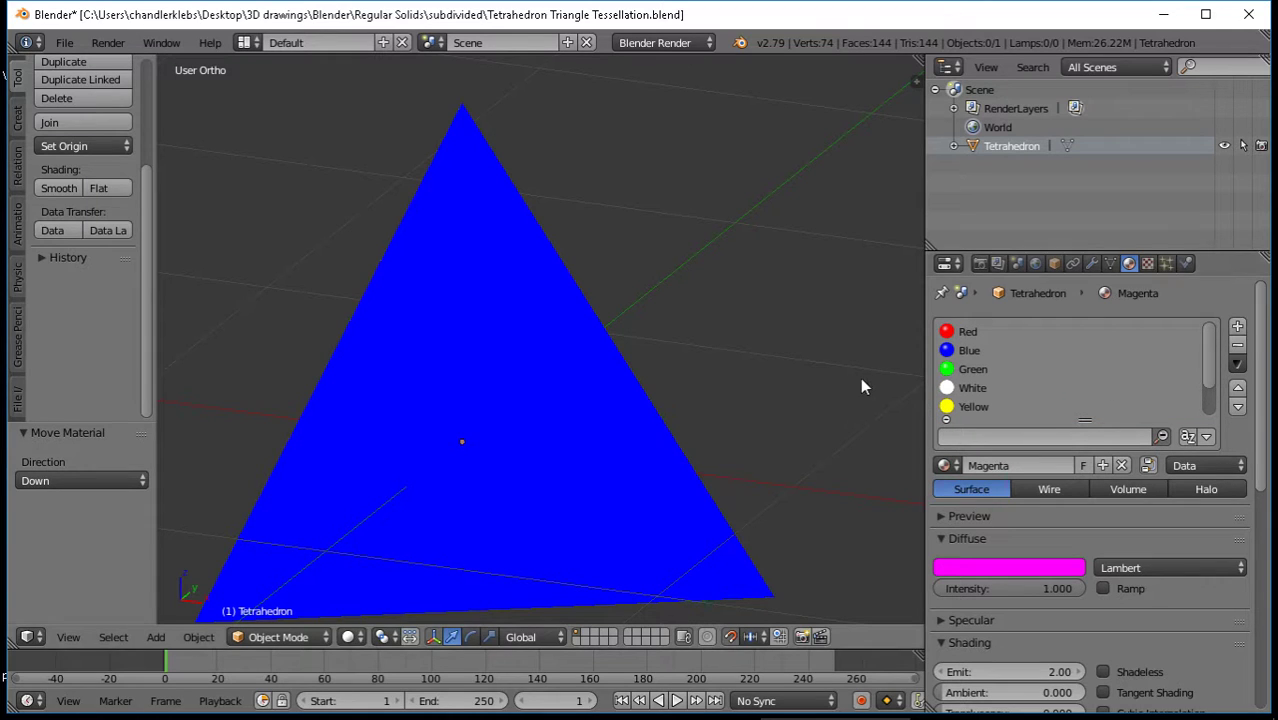
key(ctrl+s)
click(827, 378)
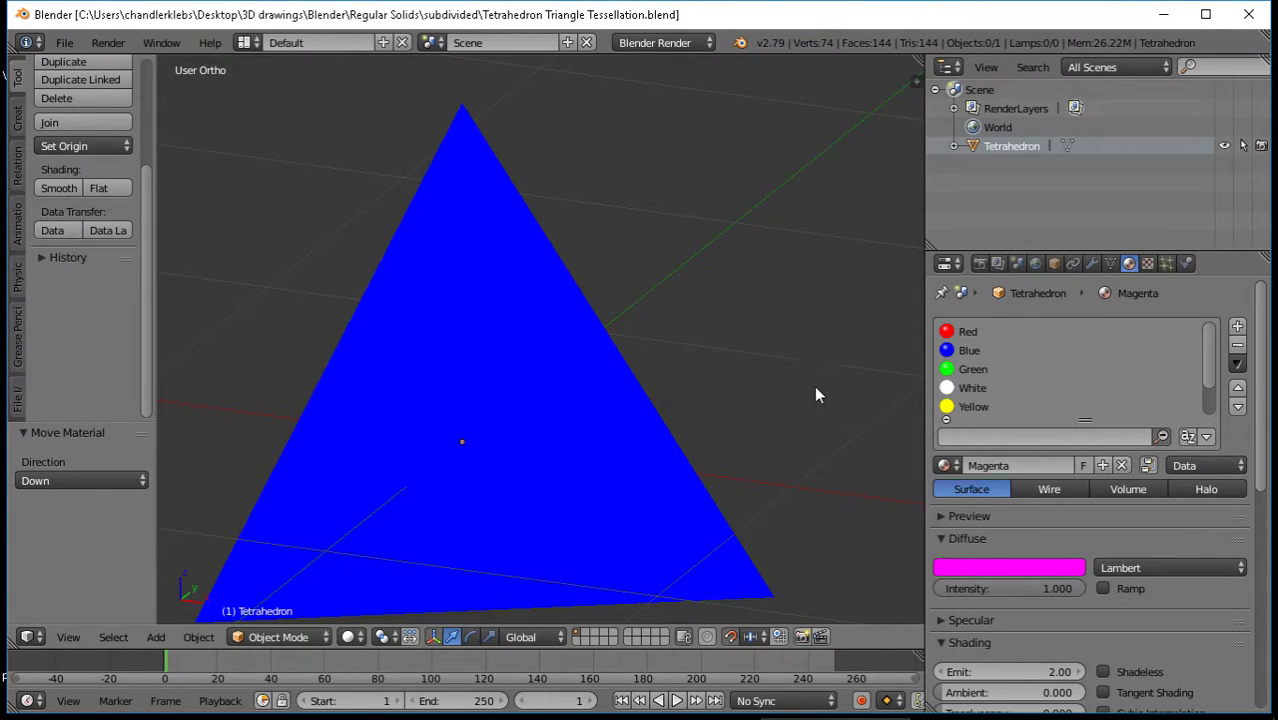
Turn off Shadeless for the Yellow material and set its Emit value to 2
click(963, 408)
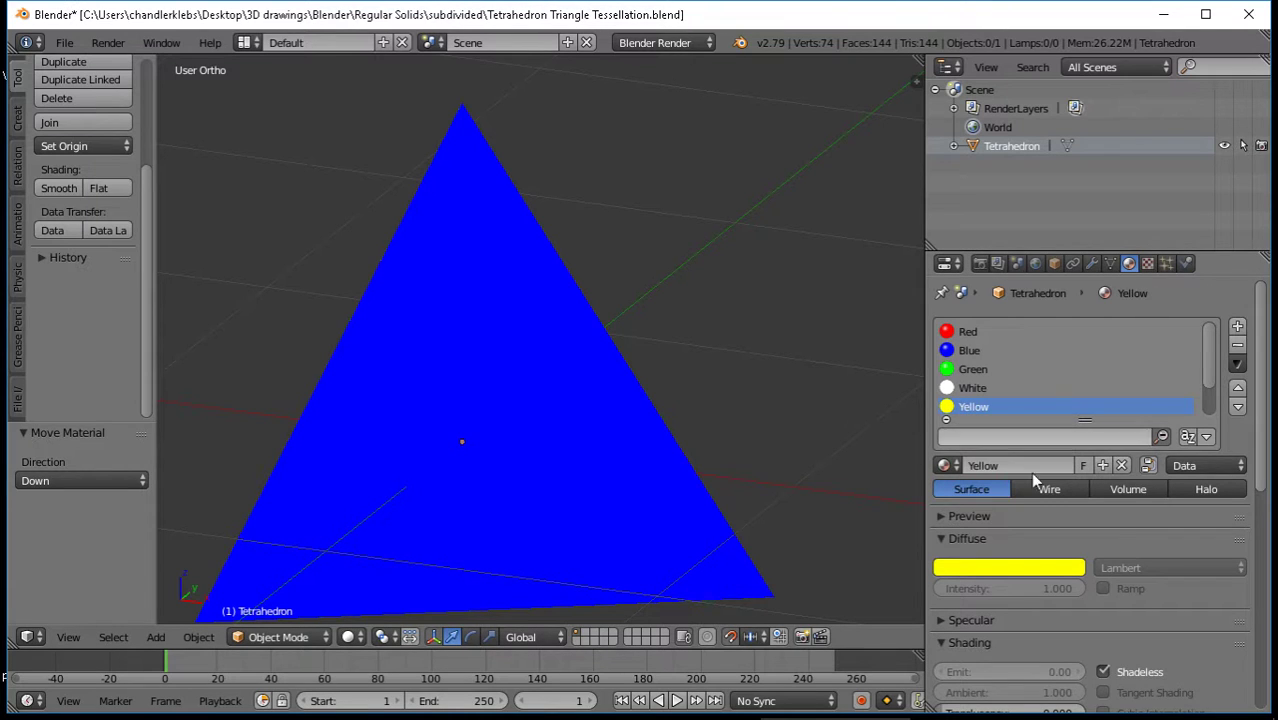
click(1108, 673)
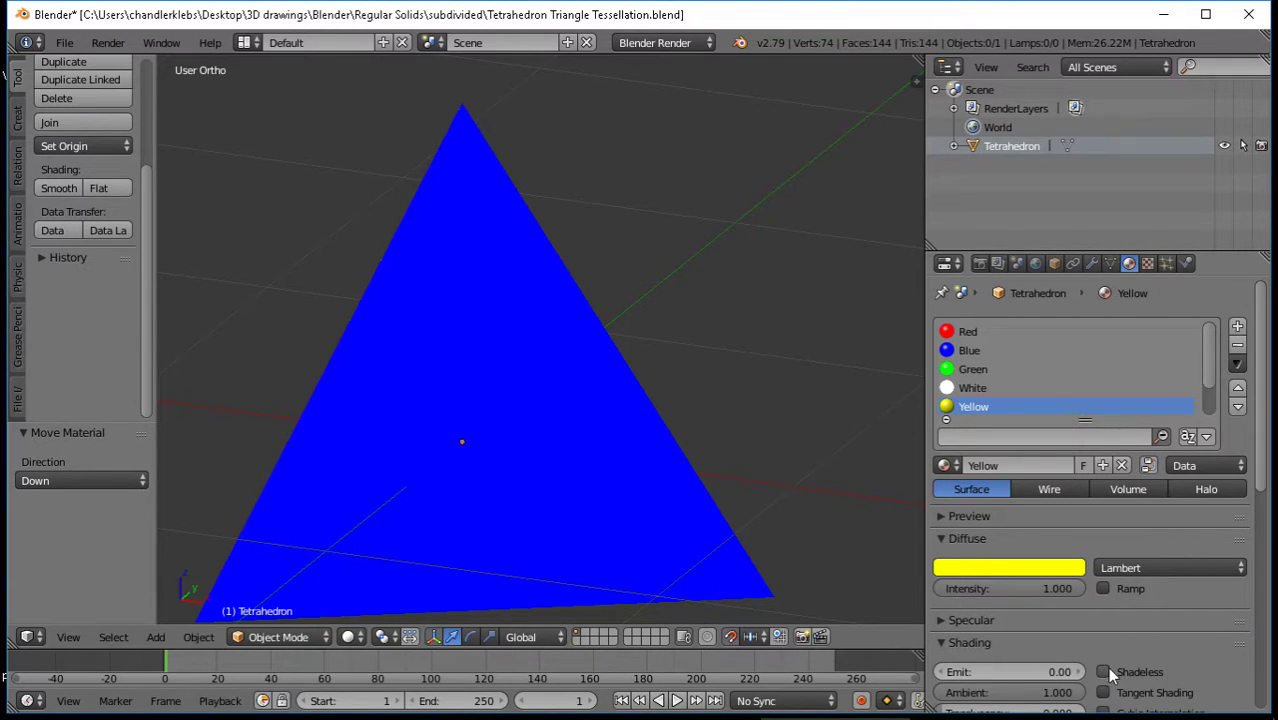
click(1060, 673)
text(2)
key(Return)
Turn off Shadeless for the Cyan material and set its Emit value to 2
scroll(995, 390, down, 1)
click(975, 407)
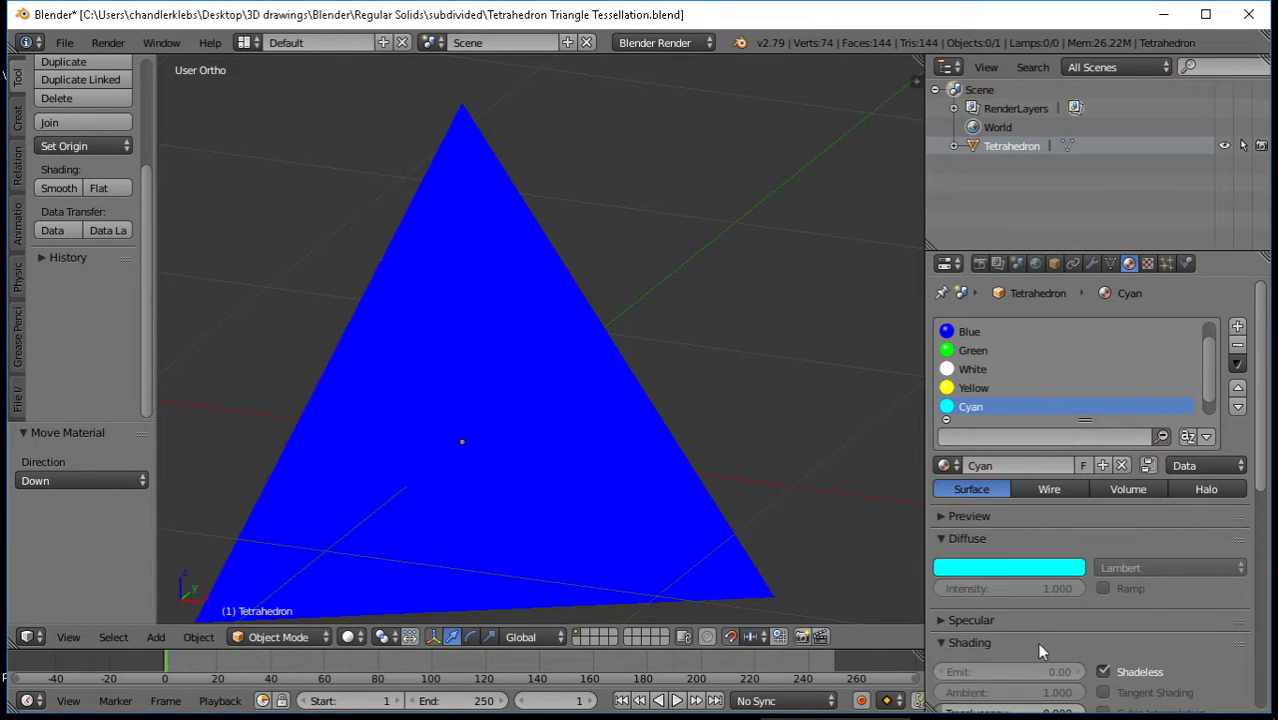
click(1105, 672)
drag(1010, 672, 1070, 672)
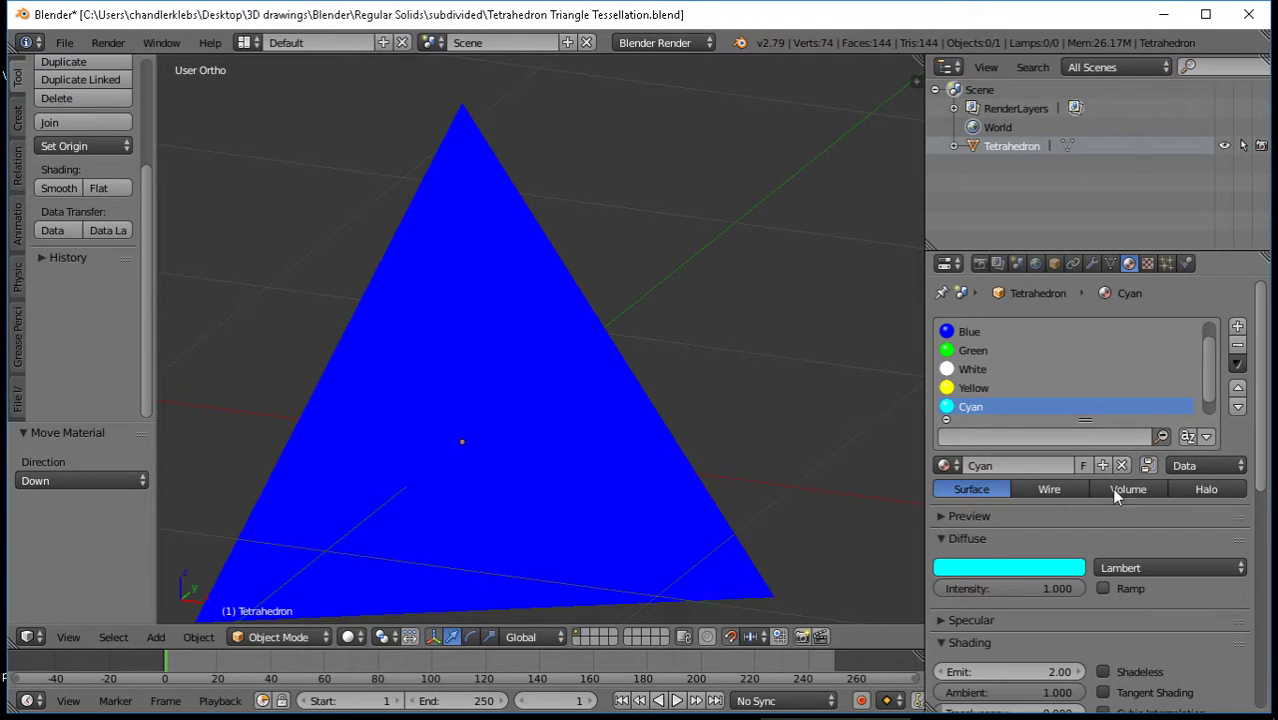
Compare the shading settings of the Yellow, Cyan, White, Green, Blue and Red materials
click(978, 393)
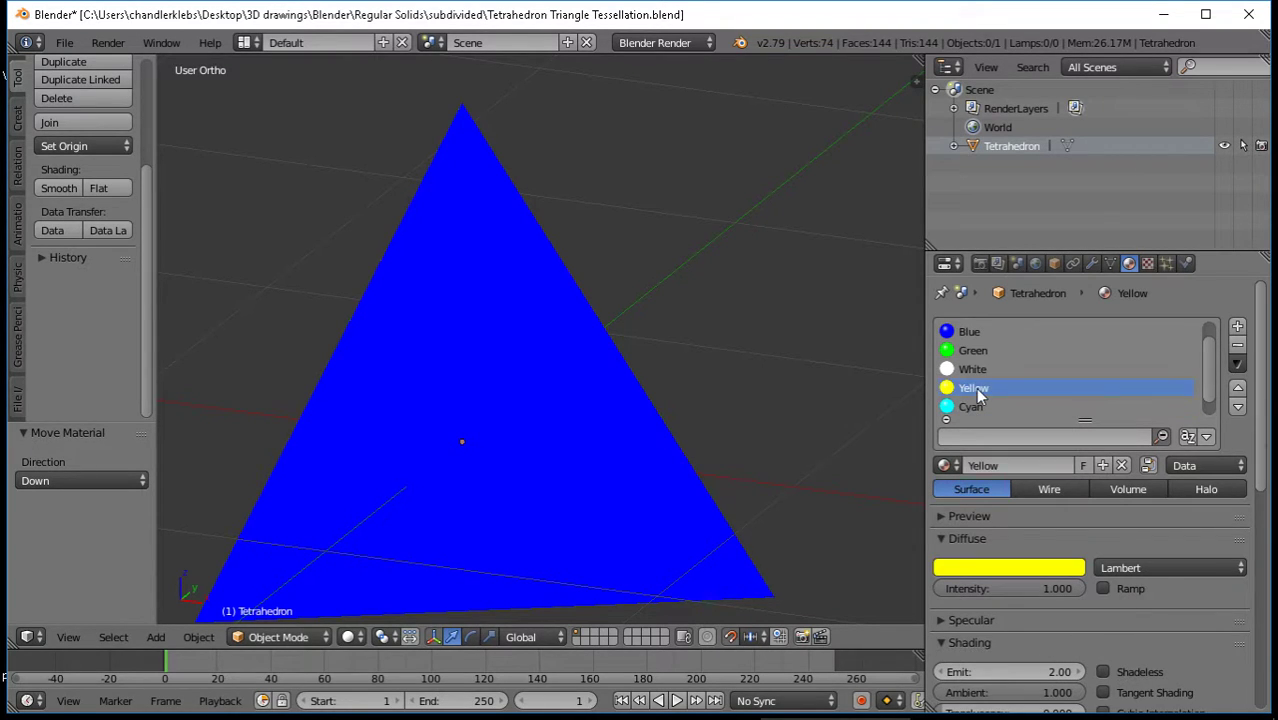
click(978, 408)
click(978, 393)
click(978, 407)
click(978, 390)
click(980, 372)
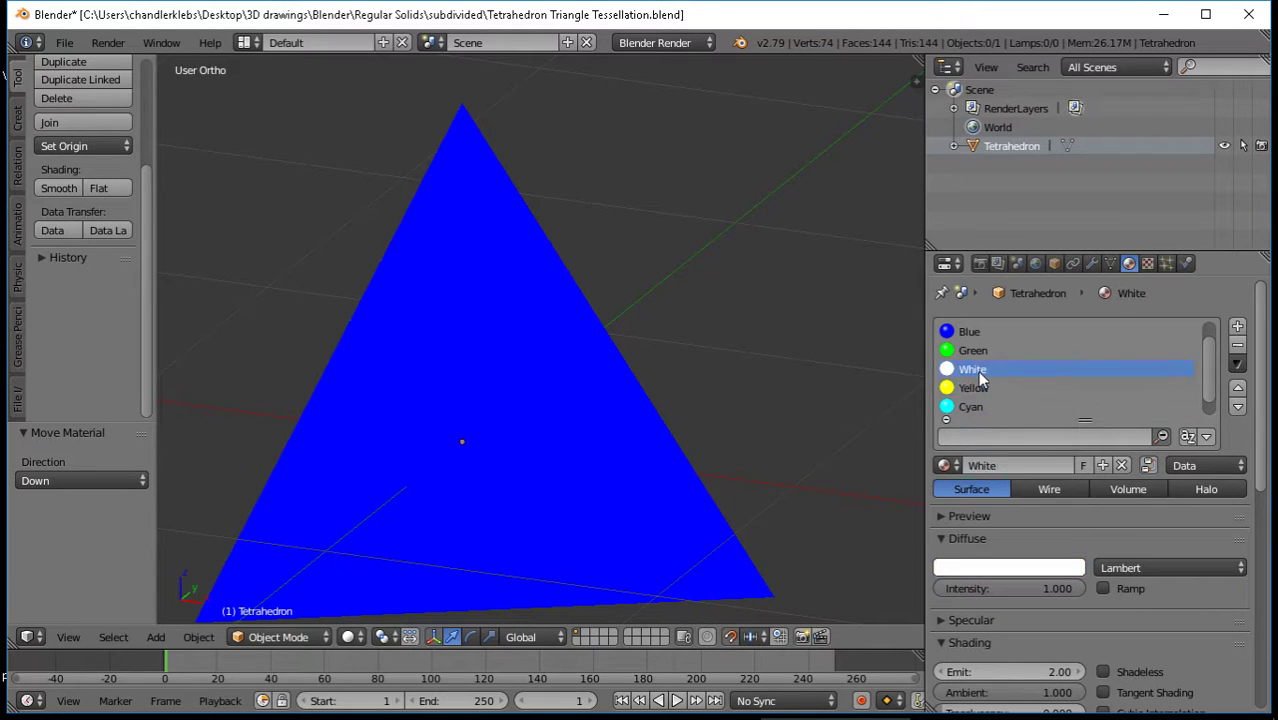
click(975, 351)
click(972, 332)
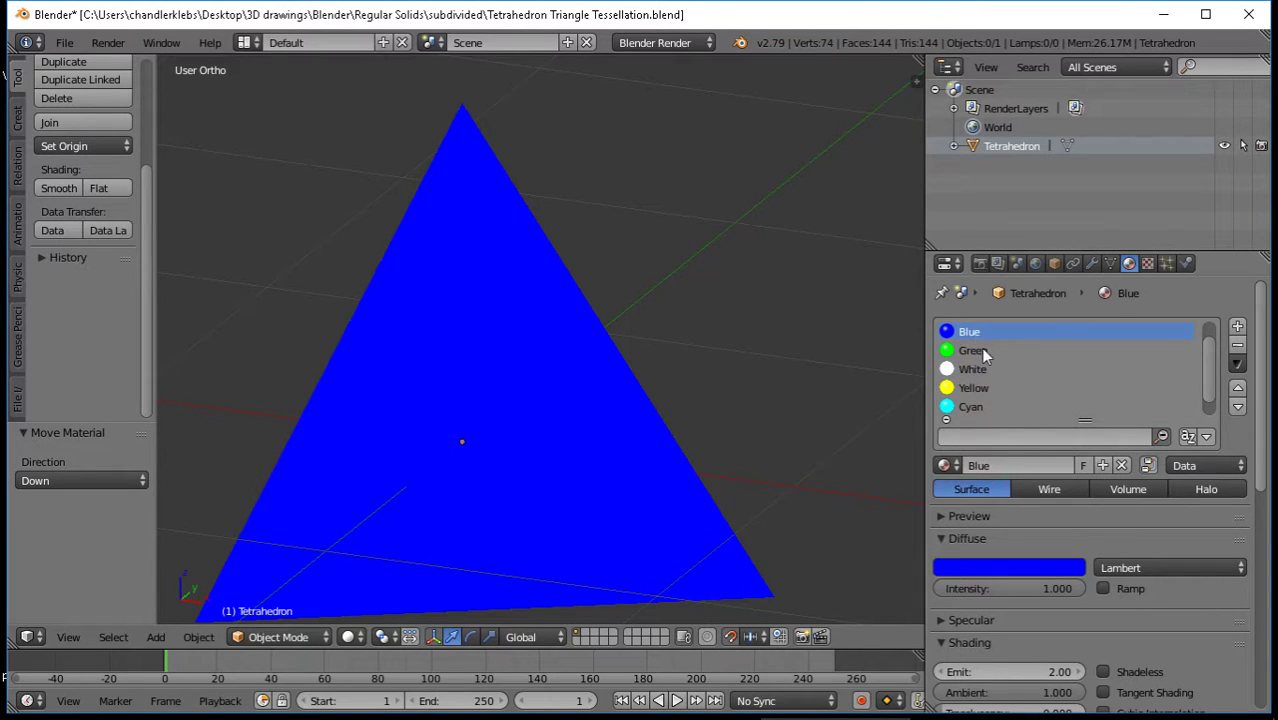
scroll(1030, 380, up, 1)
click(973, 333)
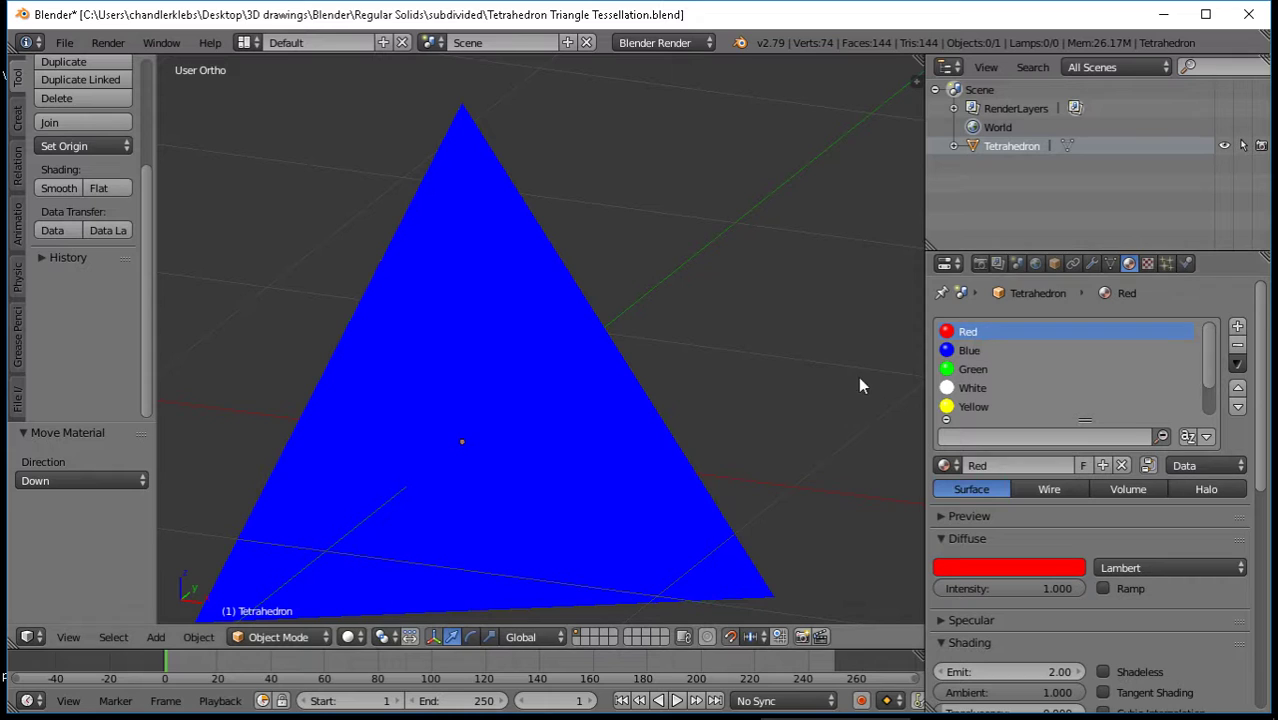
Save the adjusted Yellow and Cyan materials over the existing blend file
key(ctrl+s)
click(705, 383)
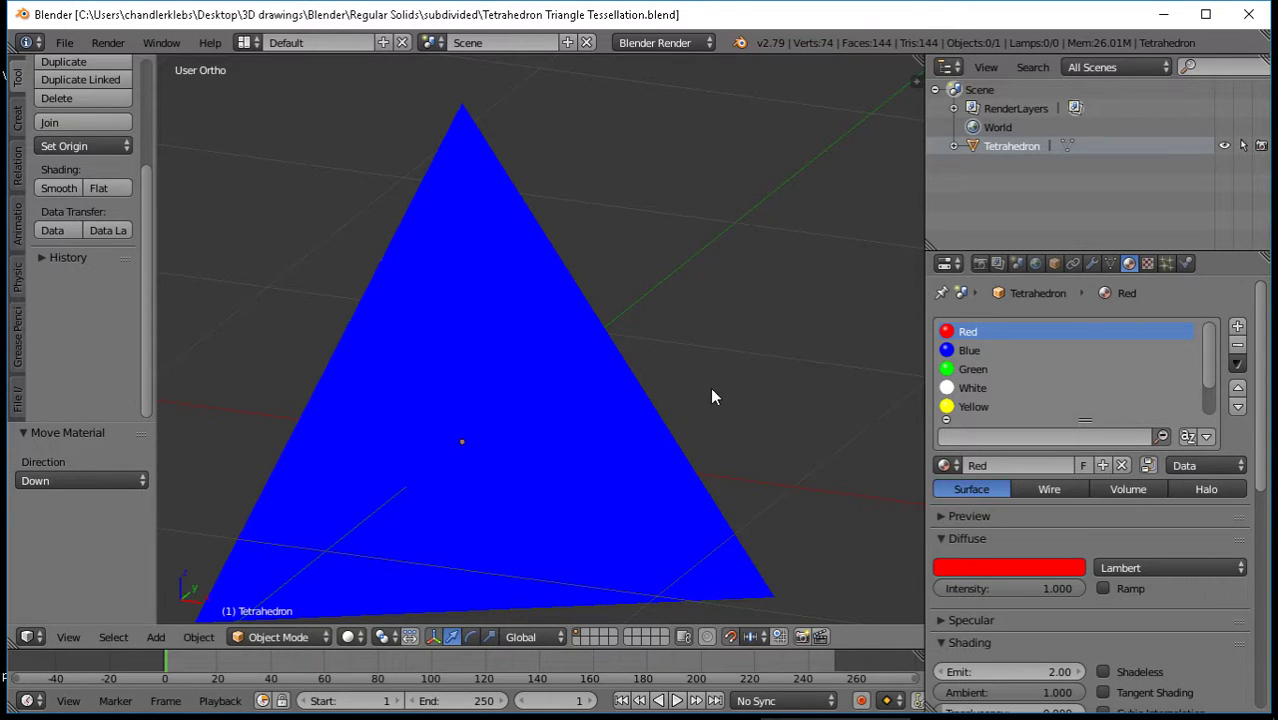
In Edit Mode, select the six inverted triangles in the upper three inverted rows of the blue side
key(Tab)
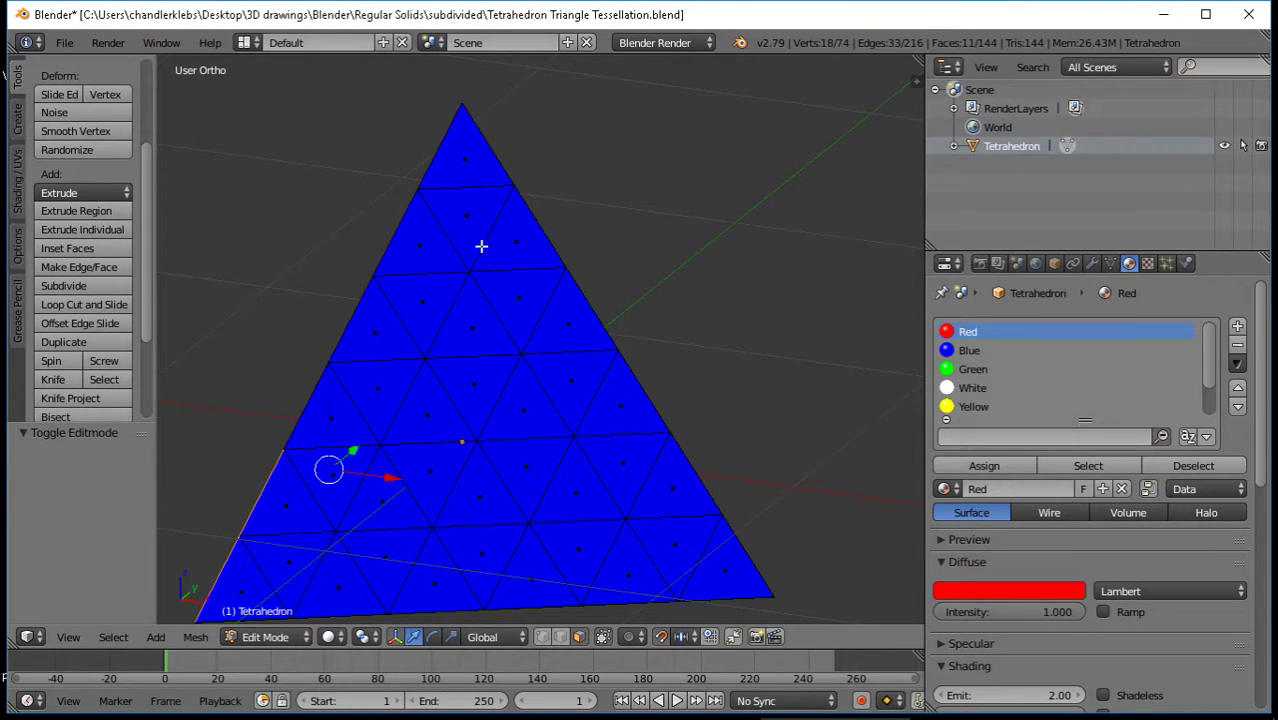
right_click(469, 234)
shift+right_click(503, 298)
shift+right_click(422, 297)
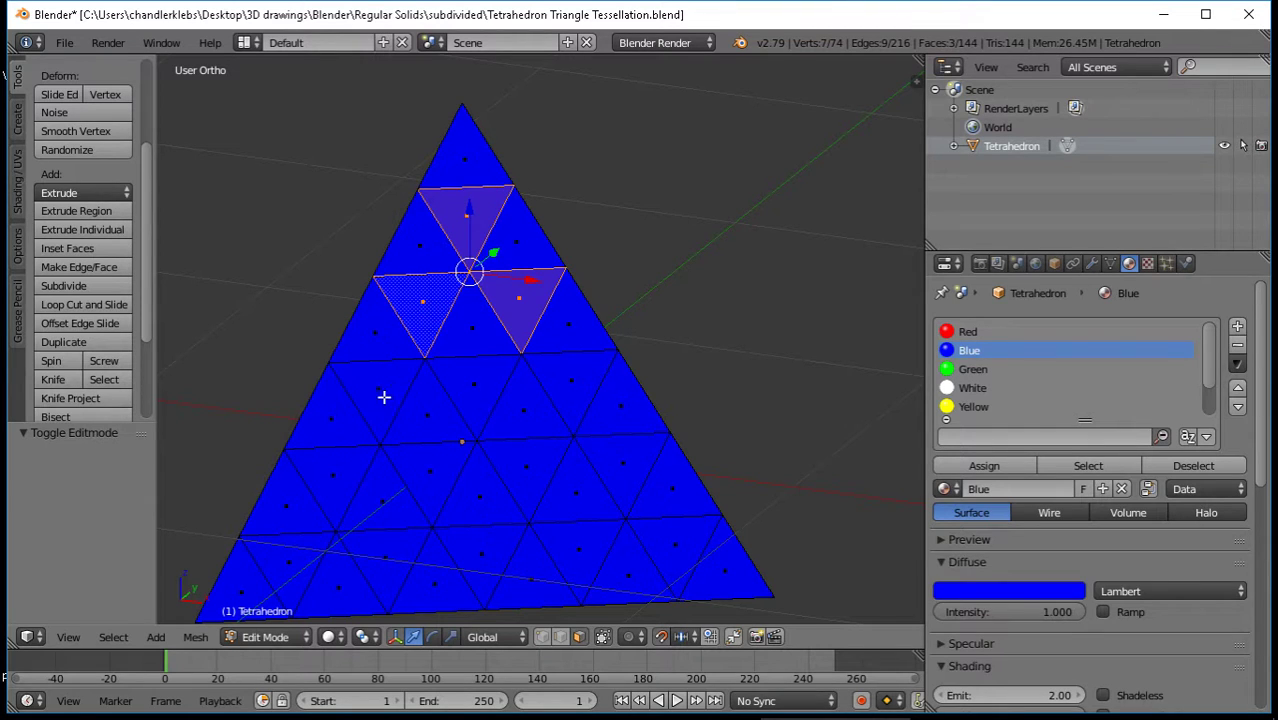
shift+right_click(383, 405)
shift+right_click(465, 408)
shift+right_click(572, 395)
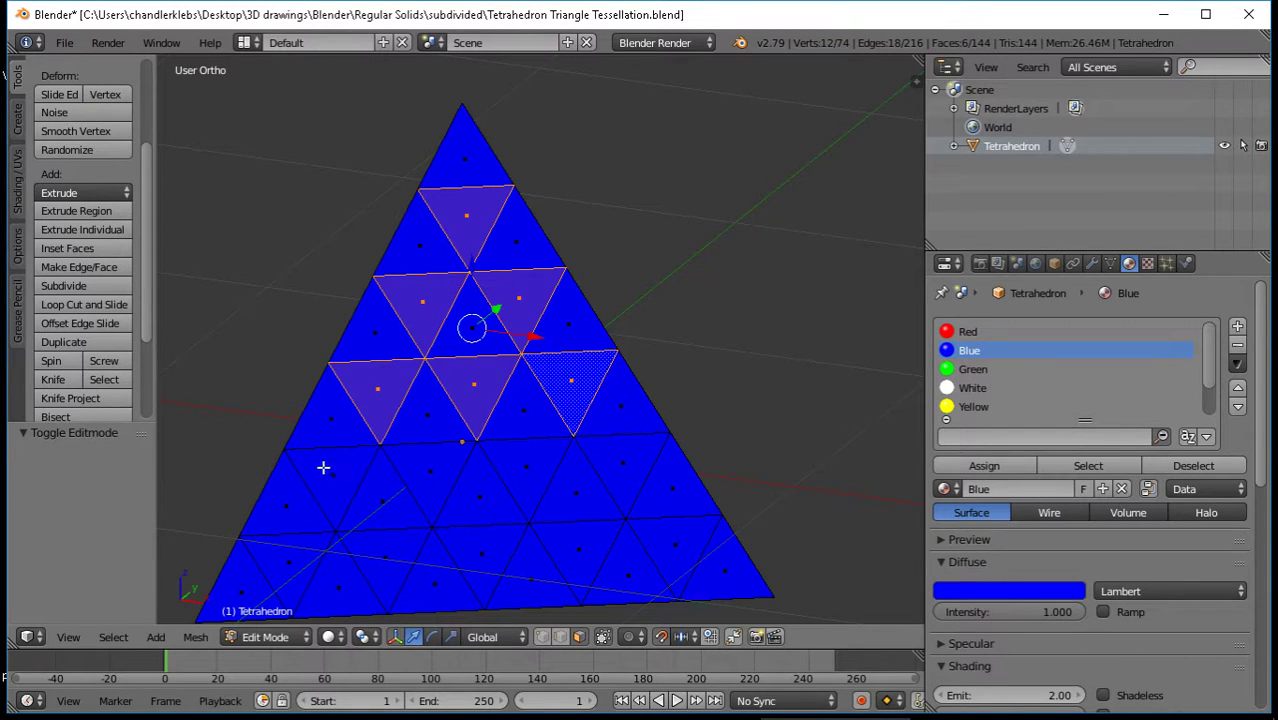
Add the four inverted triangles of the blue side's fourth inverted row to the face selection
shift+right_click(280, 504)
shift+right_click(305, 505)
shift+right_click(322, 489)
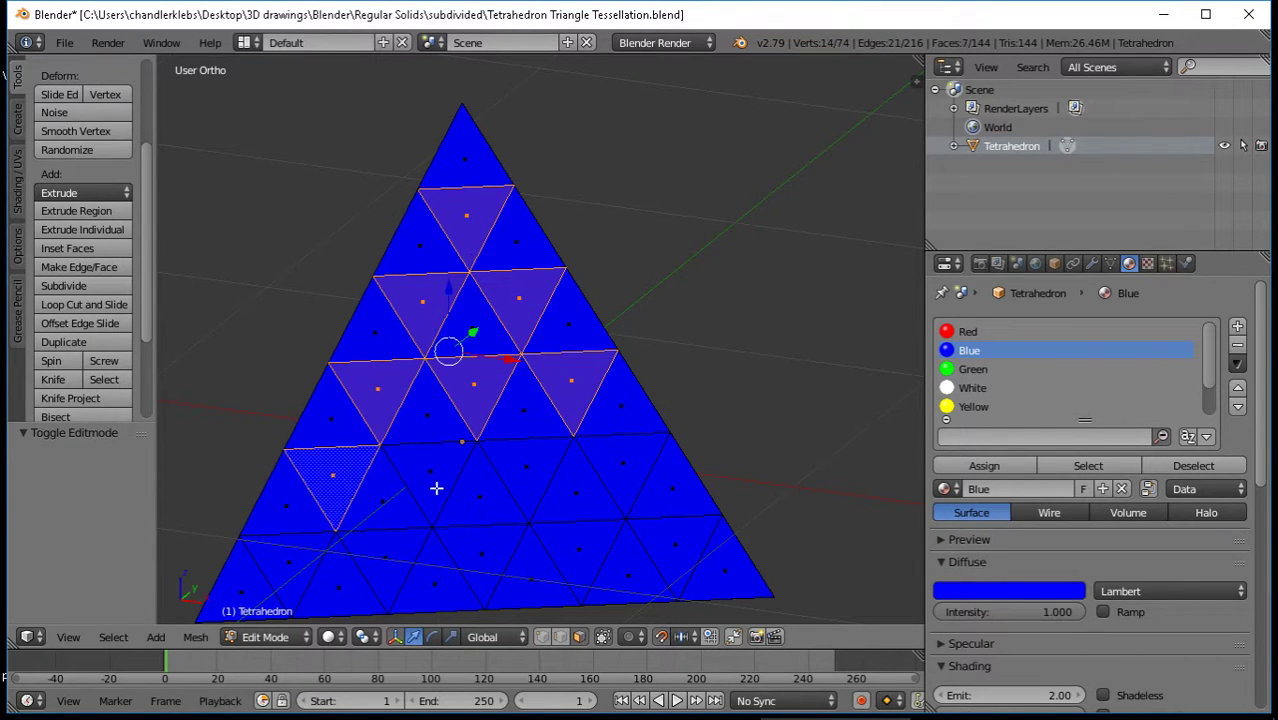
shift+right_click(428, 482)
shift+right_click(518, 478)
shift+right_click(630, 468)
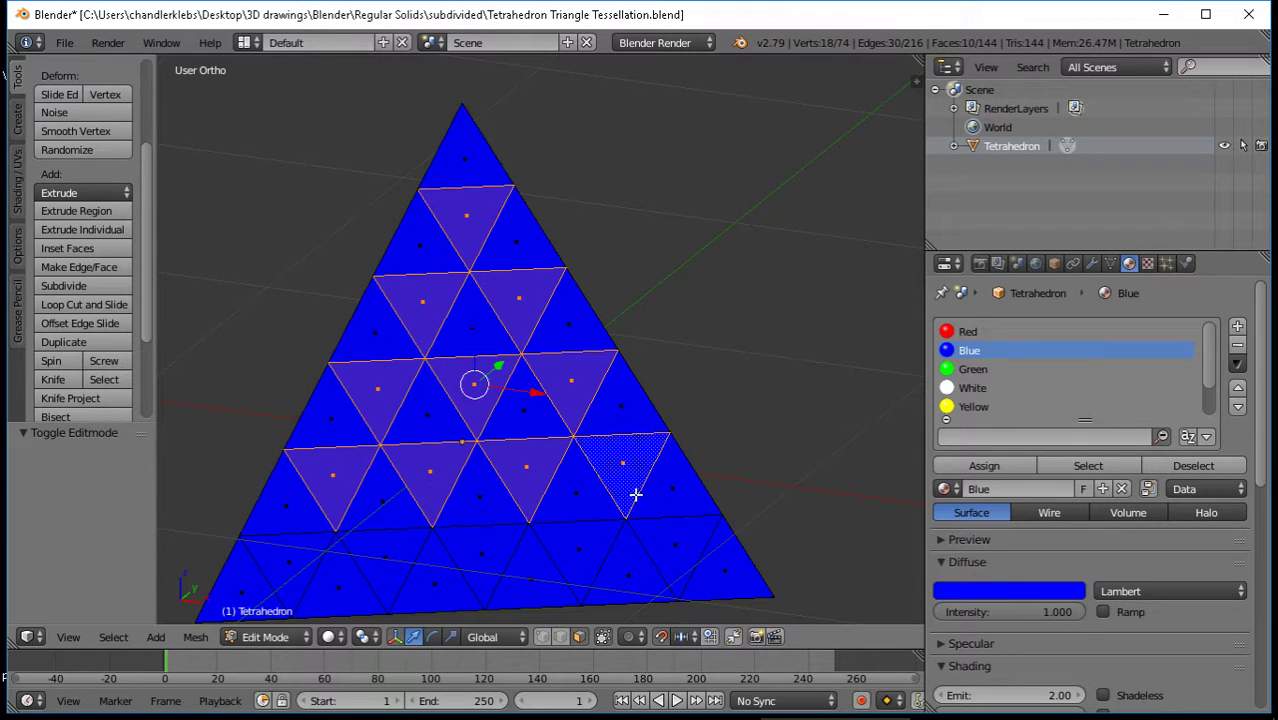
shift+right_click(724, 572)
shift+right_click(647, 594)
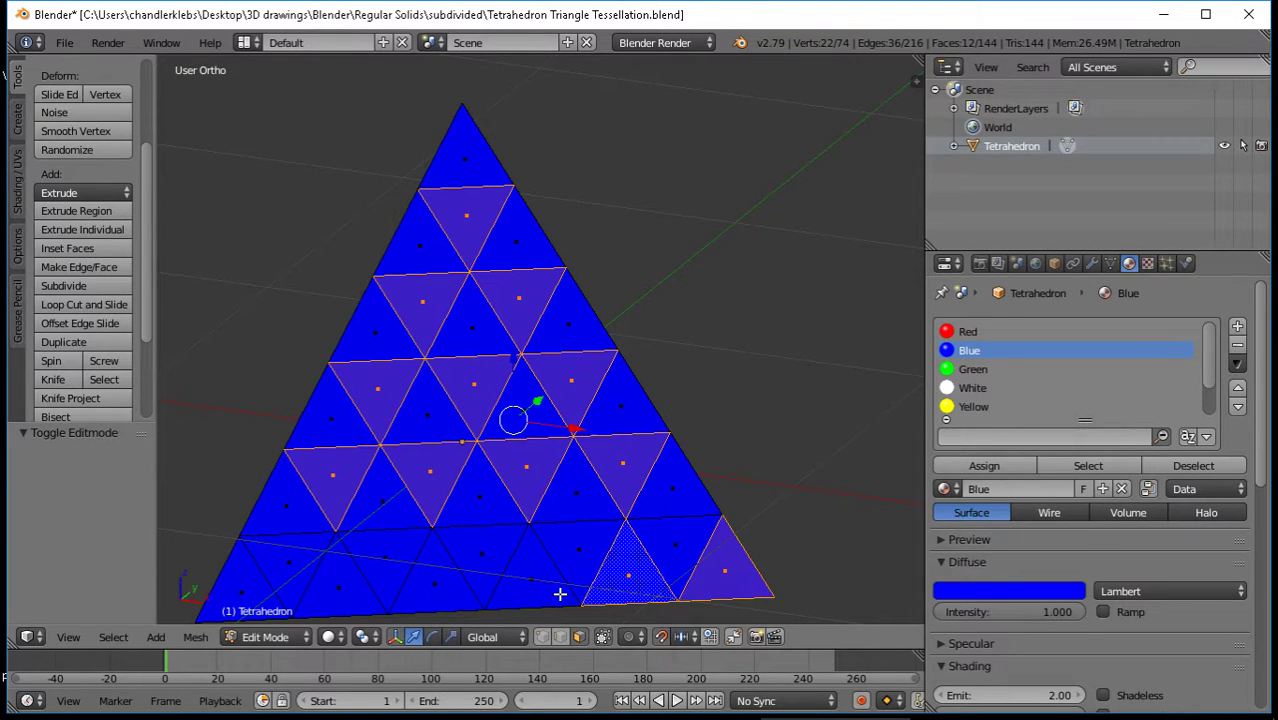
shift+right_click(700, 585)
shift+right_click(641, 583)
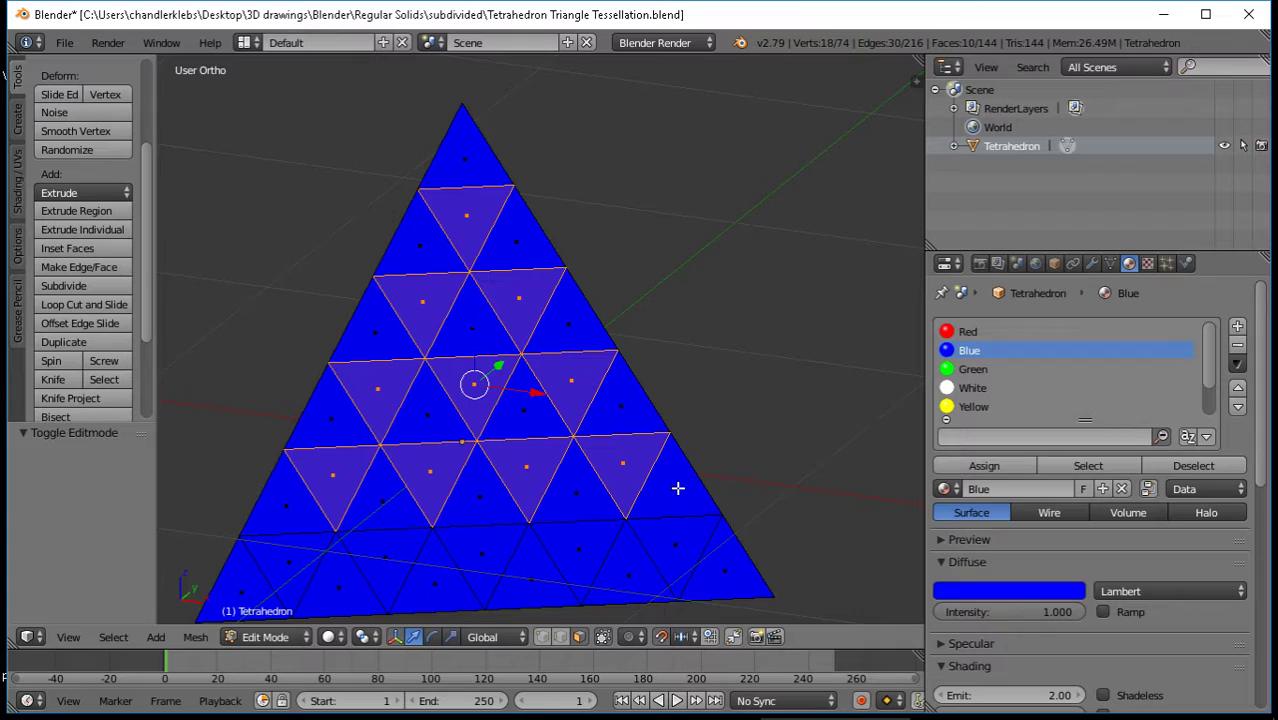
Add the five inverted triangles along the bottom row of the blue side to the face selection
shift+right_click(670, 558)
shift+right_click(565, 554)
shift+right_click(476, 551)
shift+right_click(383, 554)
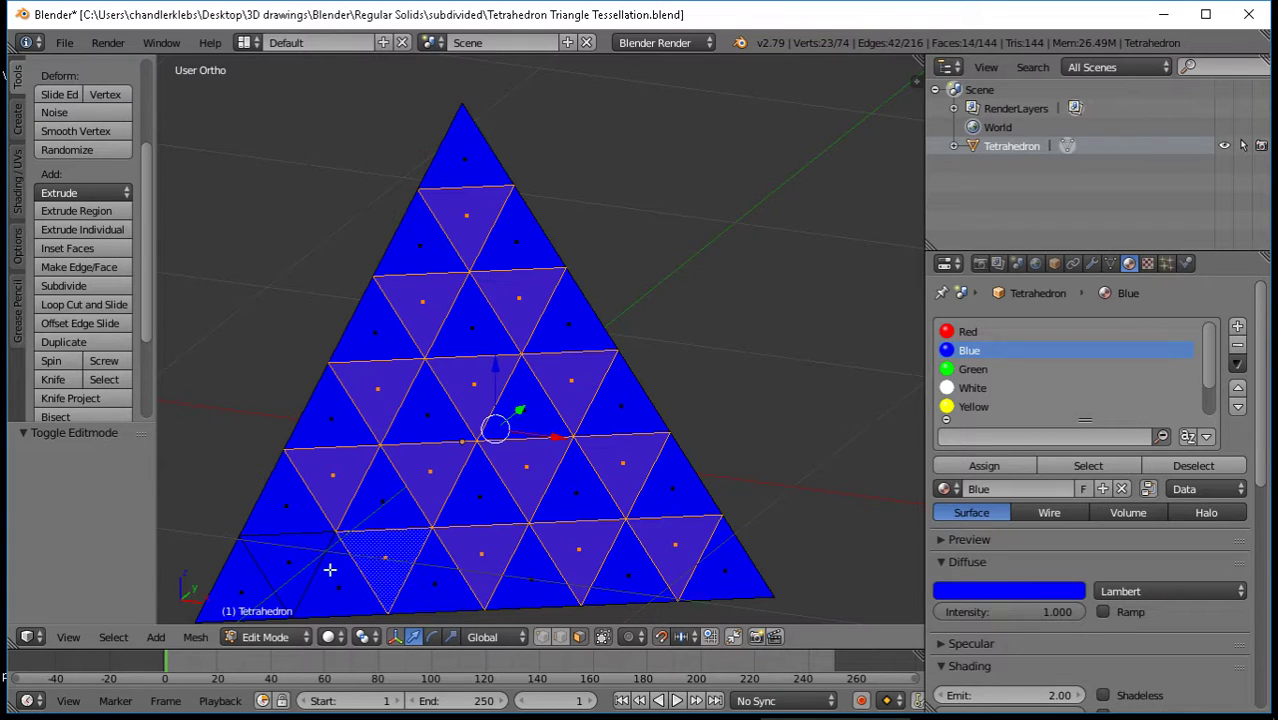
shift+right_click(288, 571)
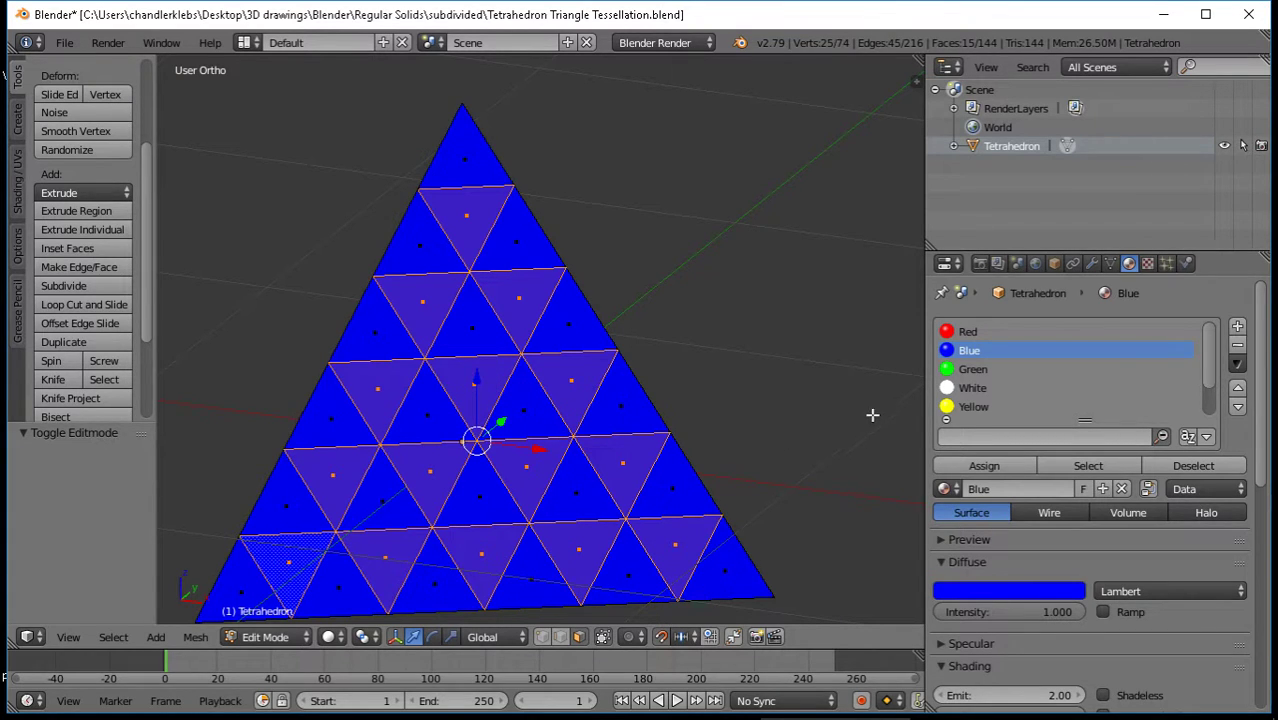
Assign the Yellow material to the selected blue-side triangles and save the blend file
click(969, 407)
click(985, 466)
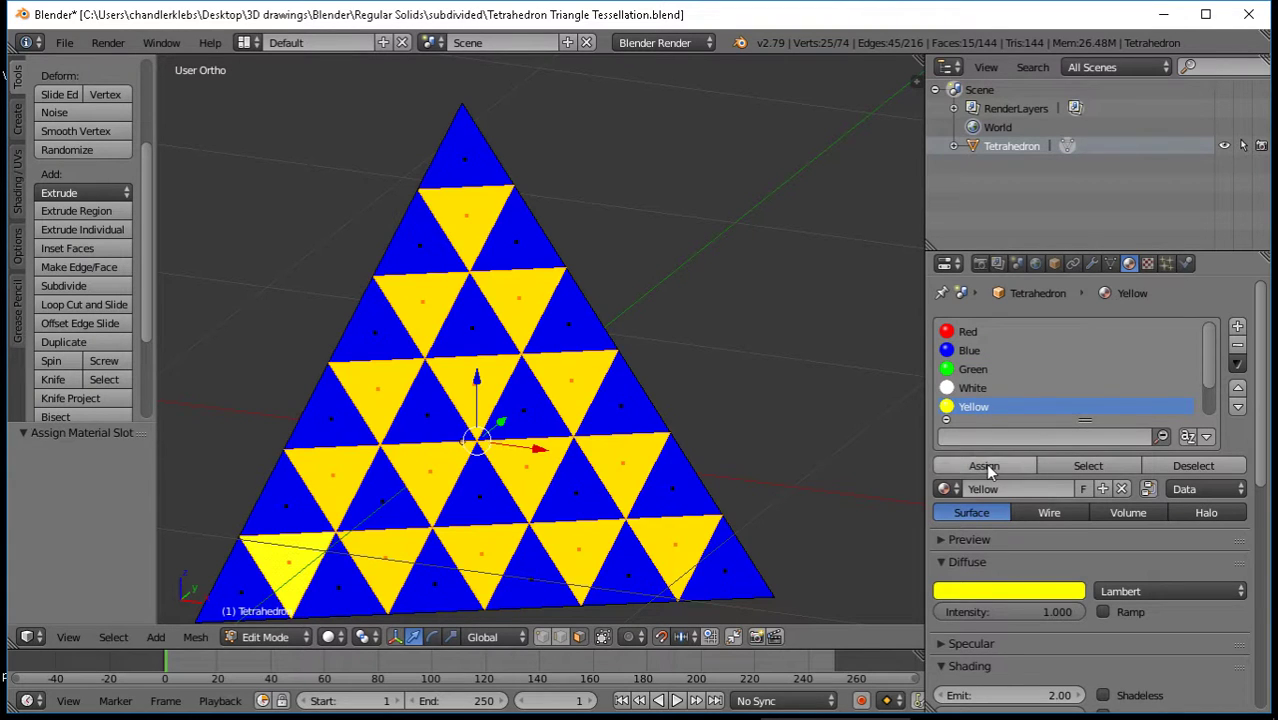
middle_drag(824, 419, 531, 439)
key(ctrl+s)
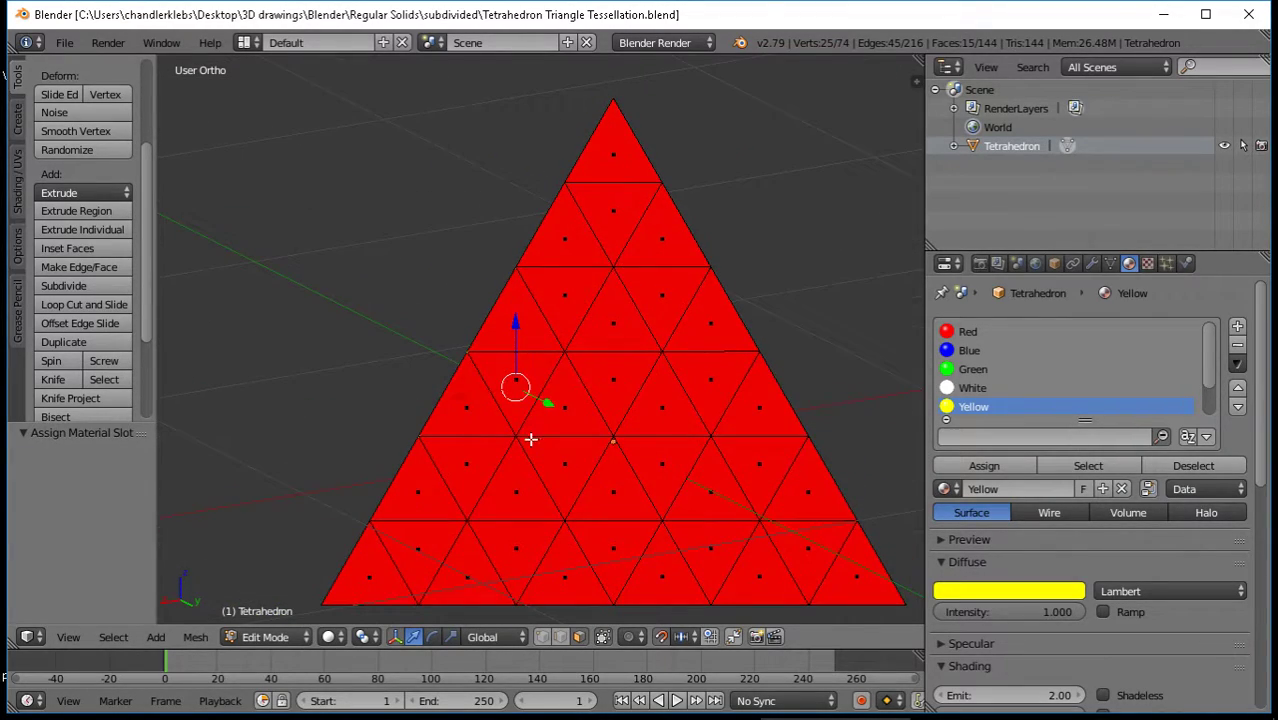
Select the six inverted triangles in the upper three inverted rows of the red side
right_click(612, 236)
shift+right_click(571, 303)
shift+right_click(646, 297)
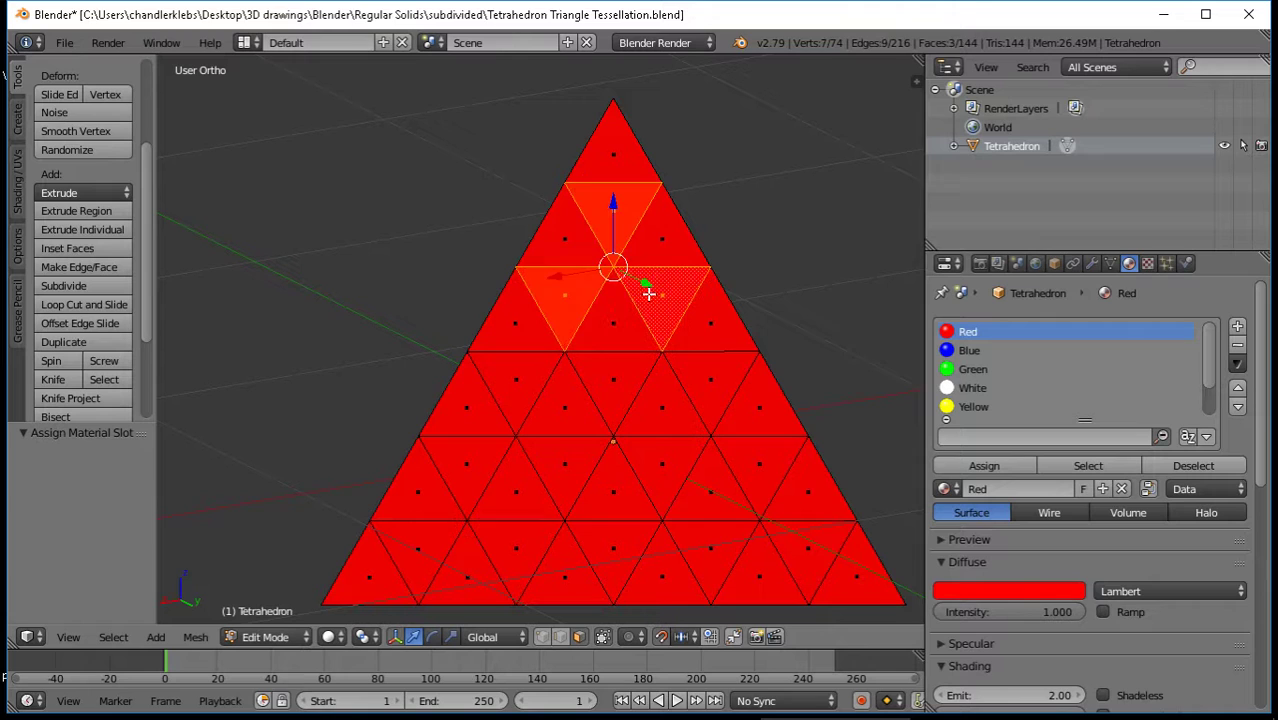
shift+right_click(708, 379)
shift+right_click(622, 386)
shift+right_click(522, 383)
Add the nine inverted triangles in the lowest two rows of the red side to the face selection
shift+right_click(470, 456)
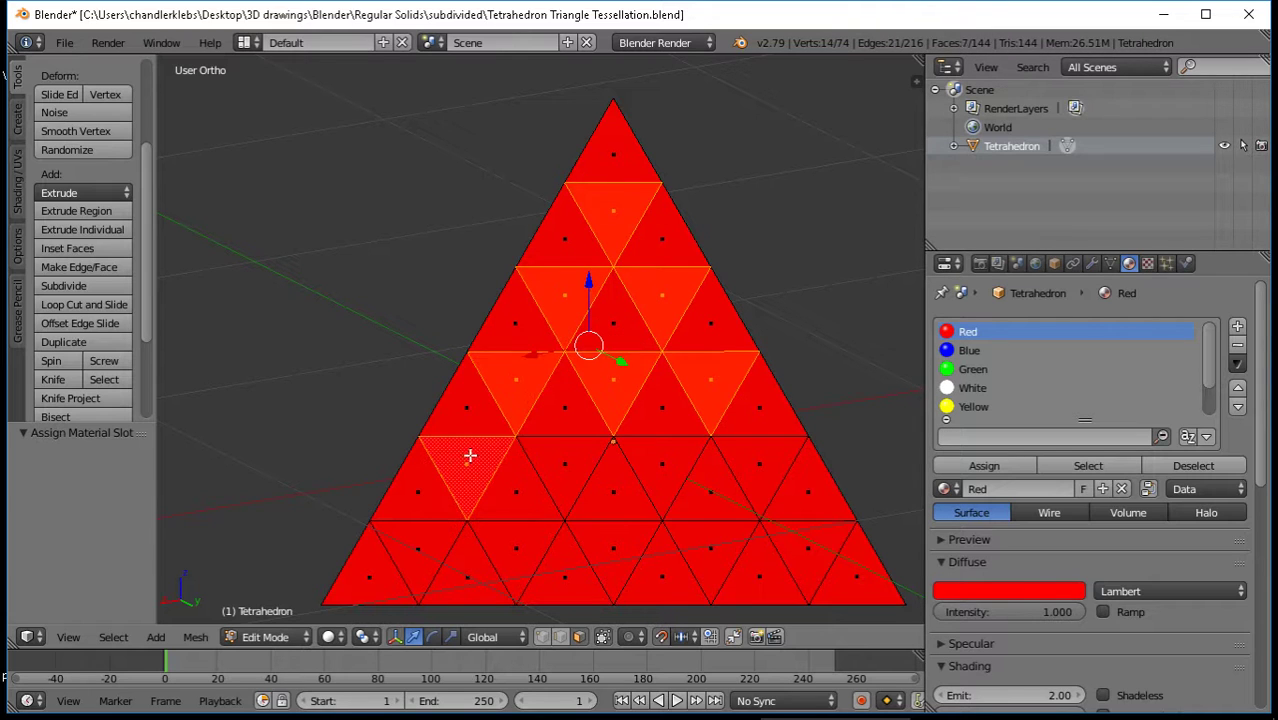
shift+right_click(575, 460)
shift+right_click(665, 470)
shift+right_click(767, 467)
shift+right_click(795, 552)
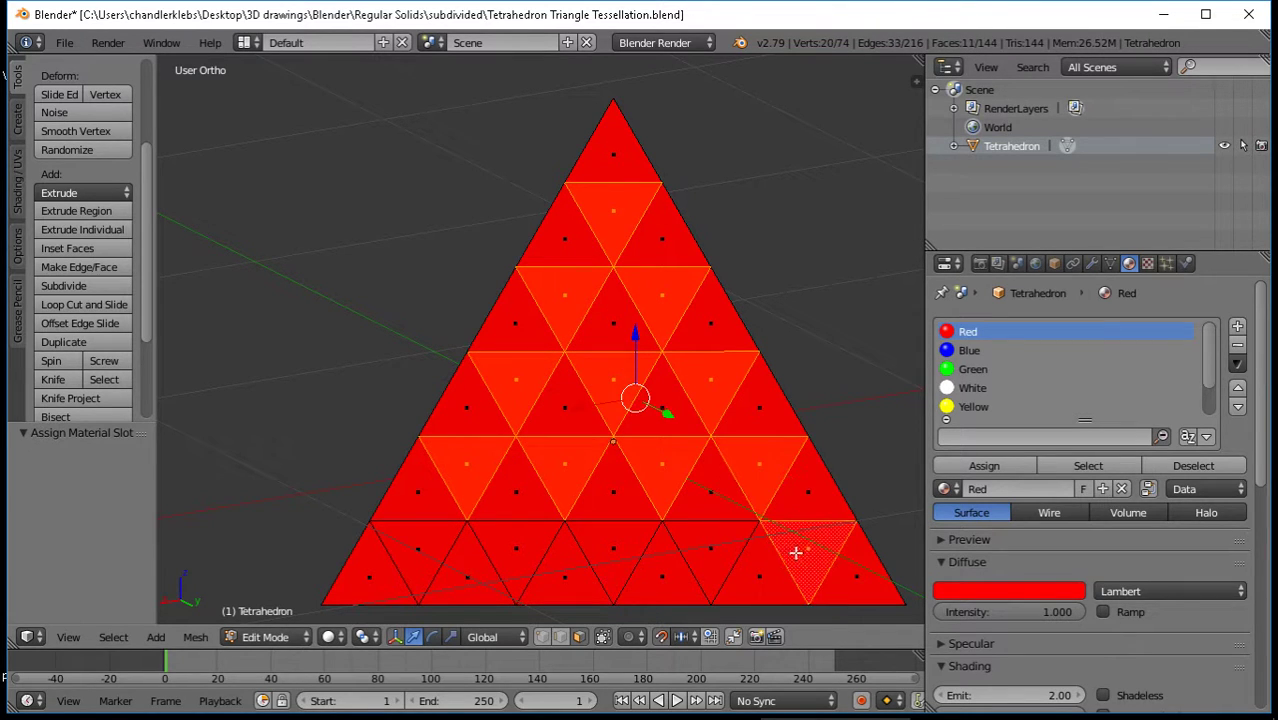
shift+right_click(721, 561)
shift+right_click(627, 562)
shift+right_click(531, 553)
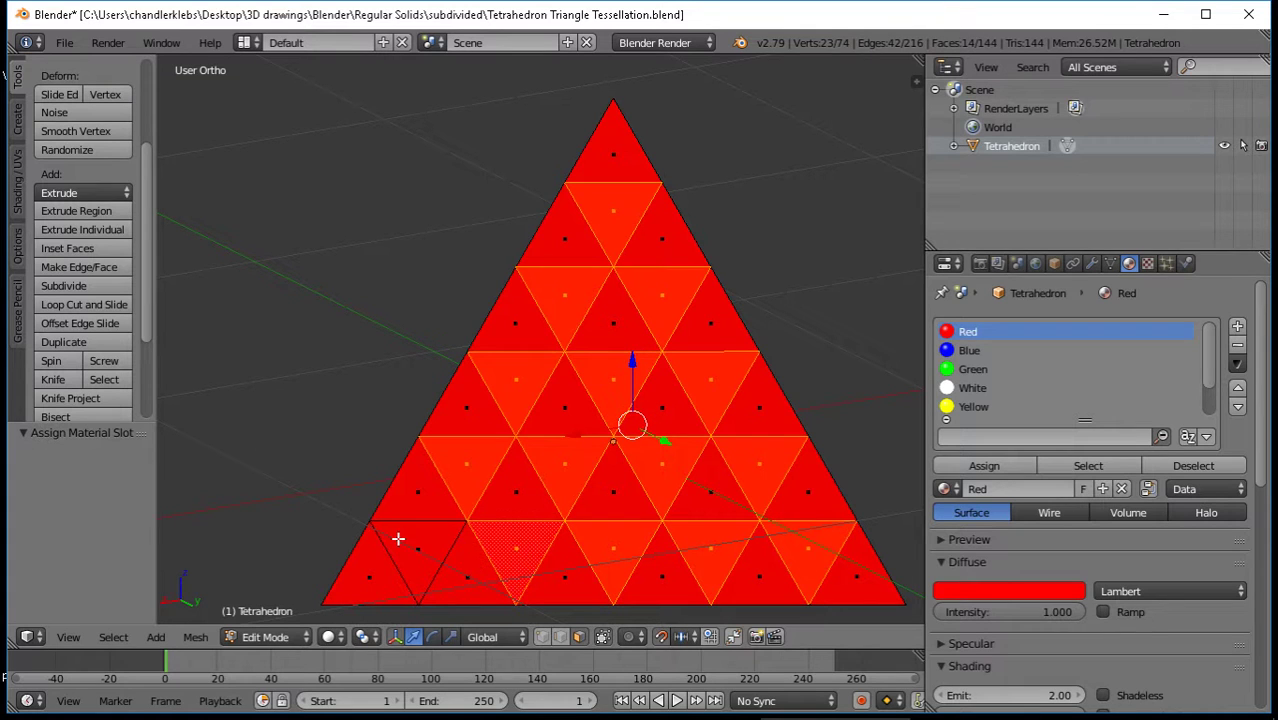
shift+right_click(413, 539)
Assign the Cyan material to the selected red-side triangles and save over the existing blend file
scroll(1036, 386, down, 2)
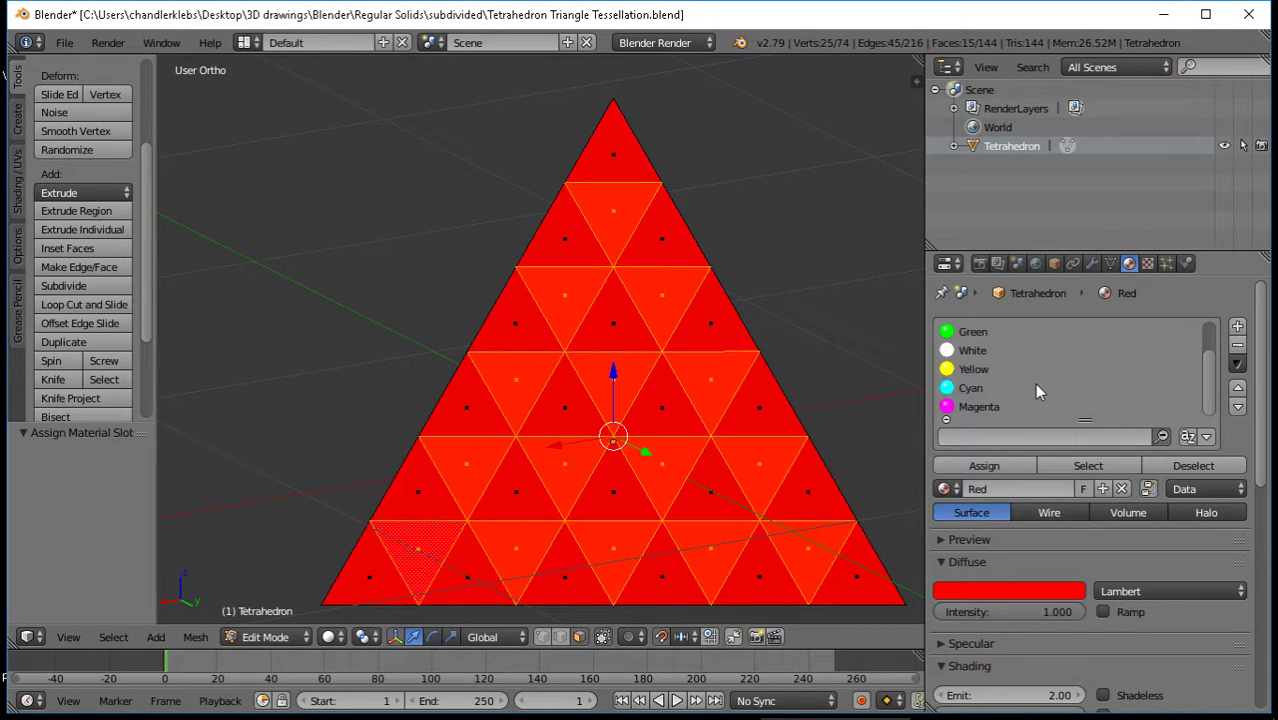
click(970, 390)
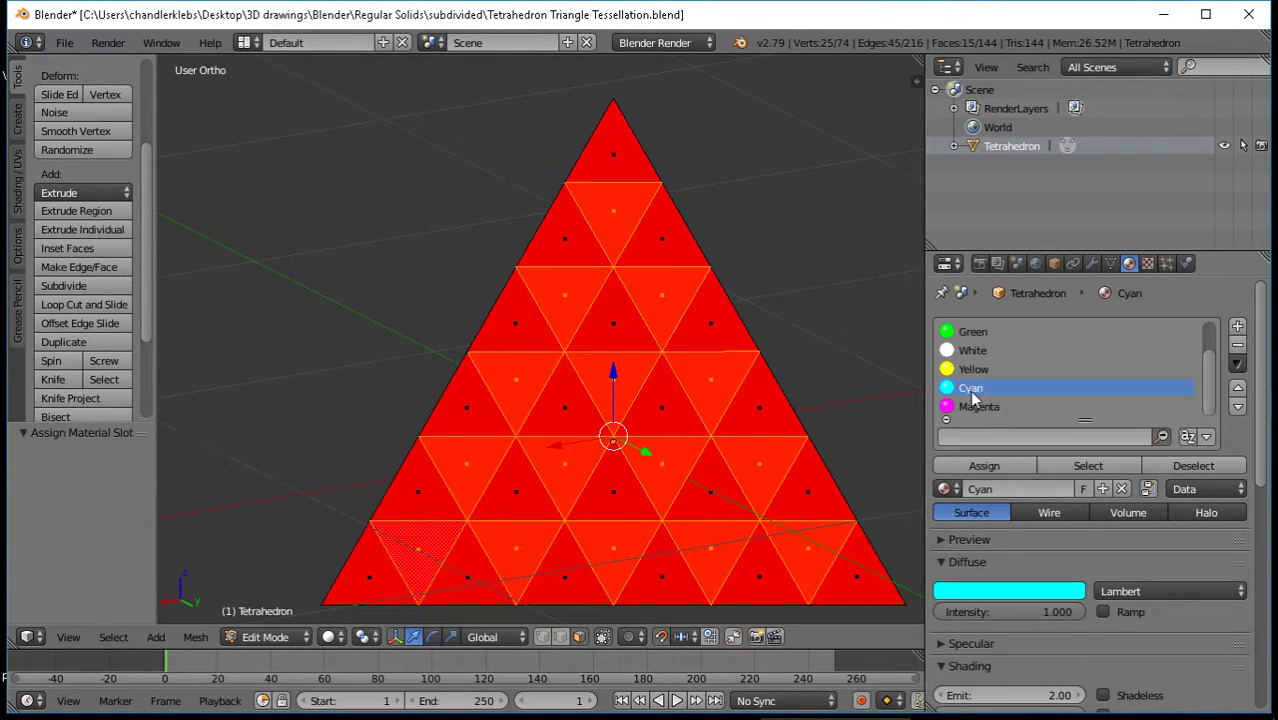
click(985, 466)
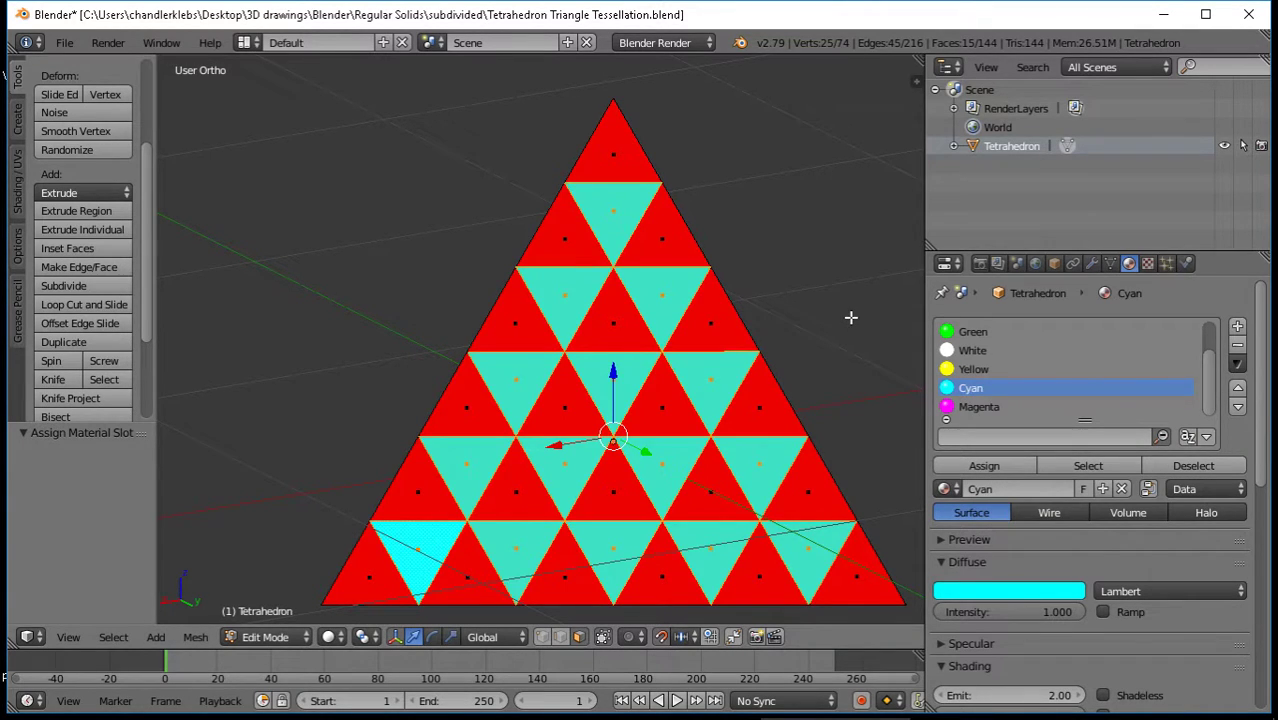
middle_drag(850, 317, 436, 491)
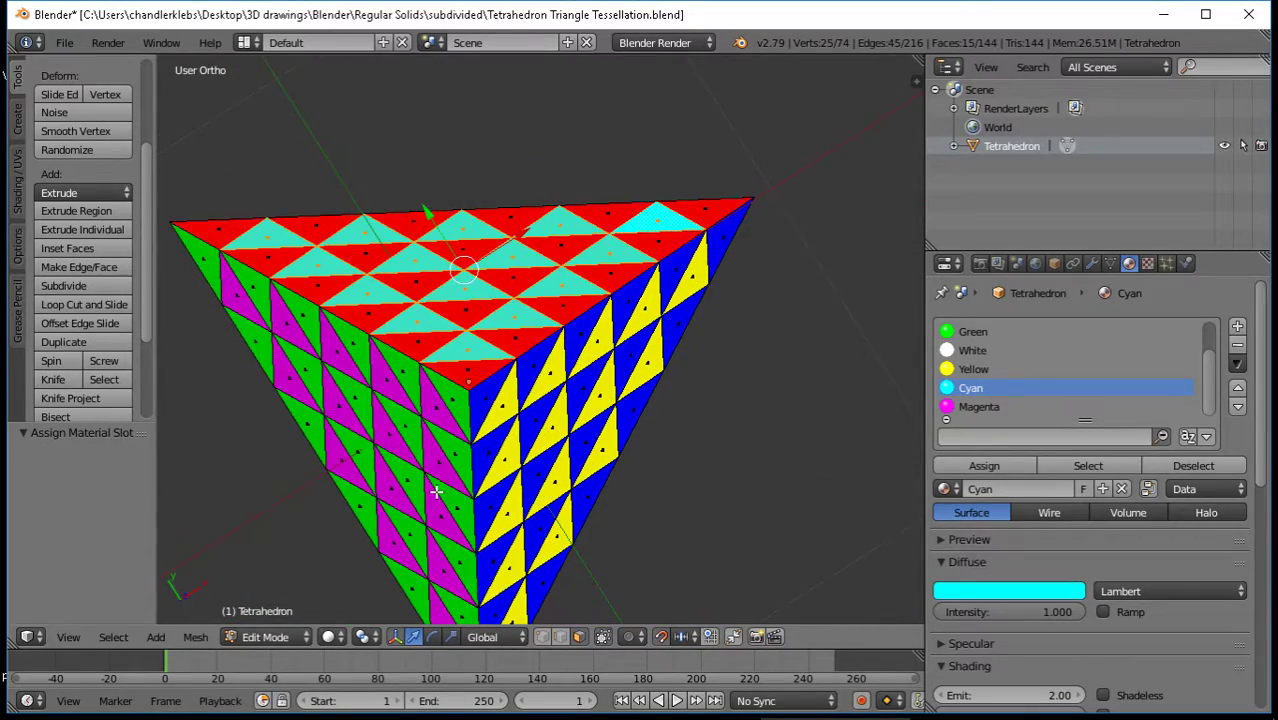
key(ctrl+s)
click(785, 352)
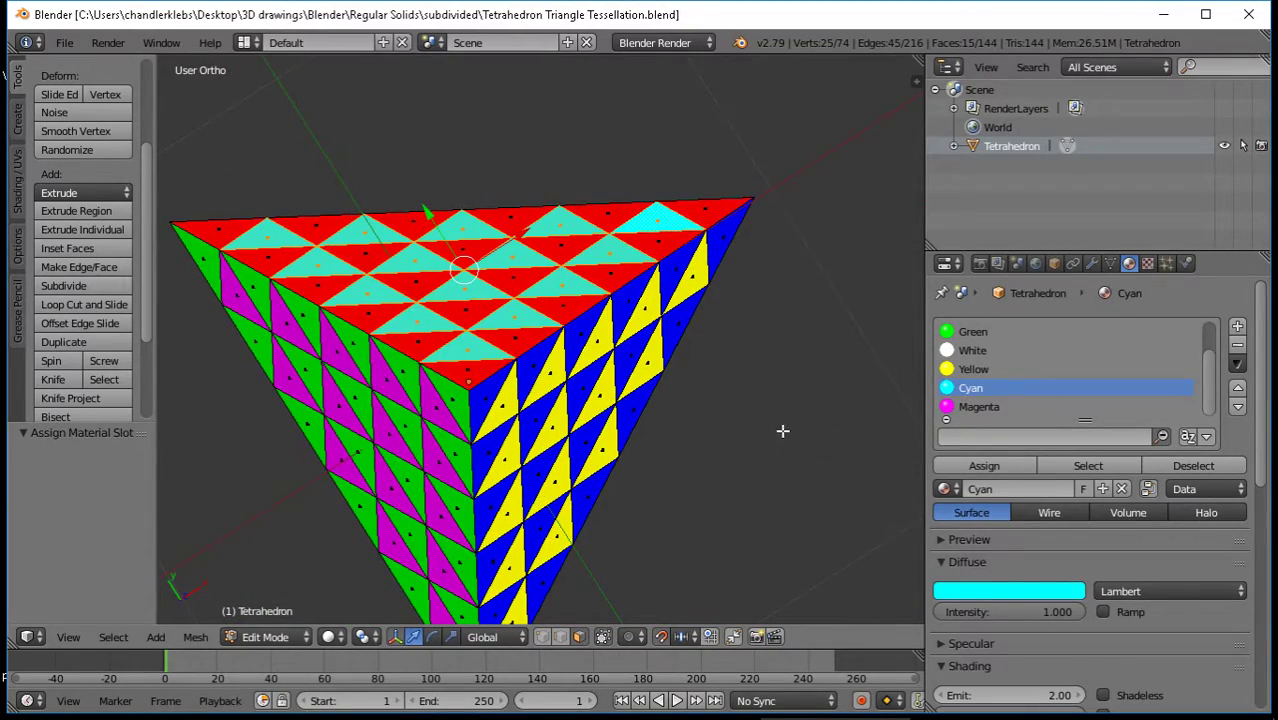
Examine the coloured tessellation on all sides of the tetrahedron from front, side, top and angled views
scroll(782, 431, down, 2)
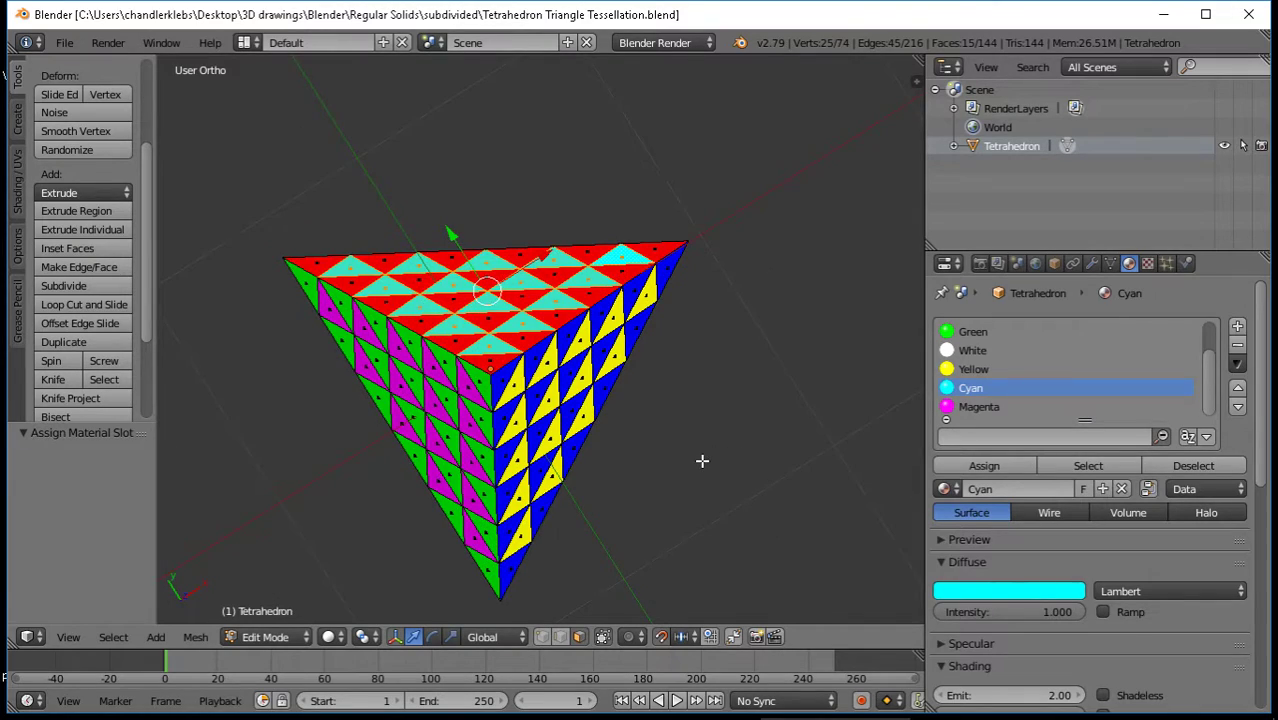
middle_drag(702, 461, 782, 185)
middle_drag(781, 277, 832, 387)
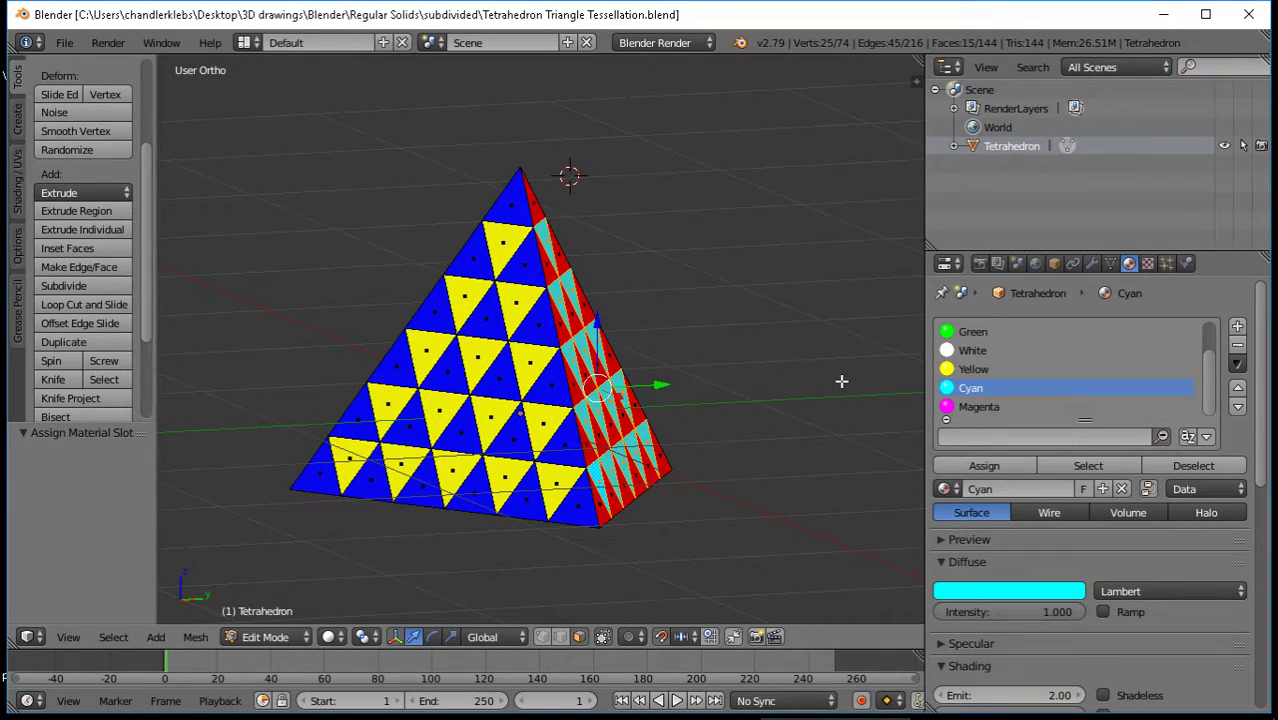
key(KP_1)
middle_drag(707, 551, 478, 556)
key(KP_3)
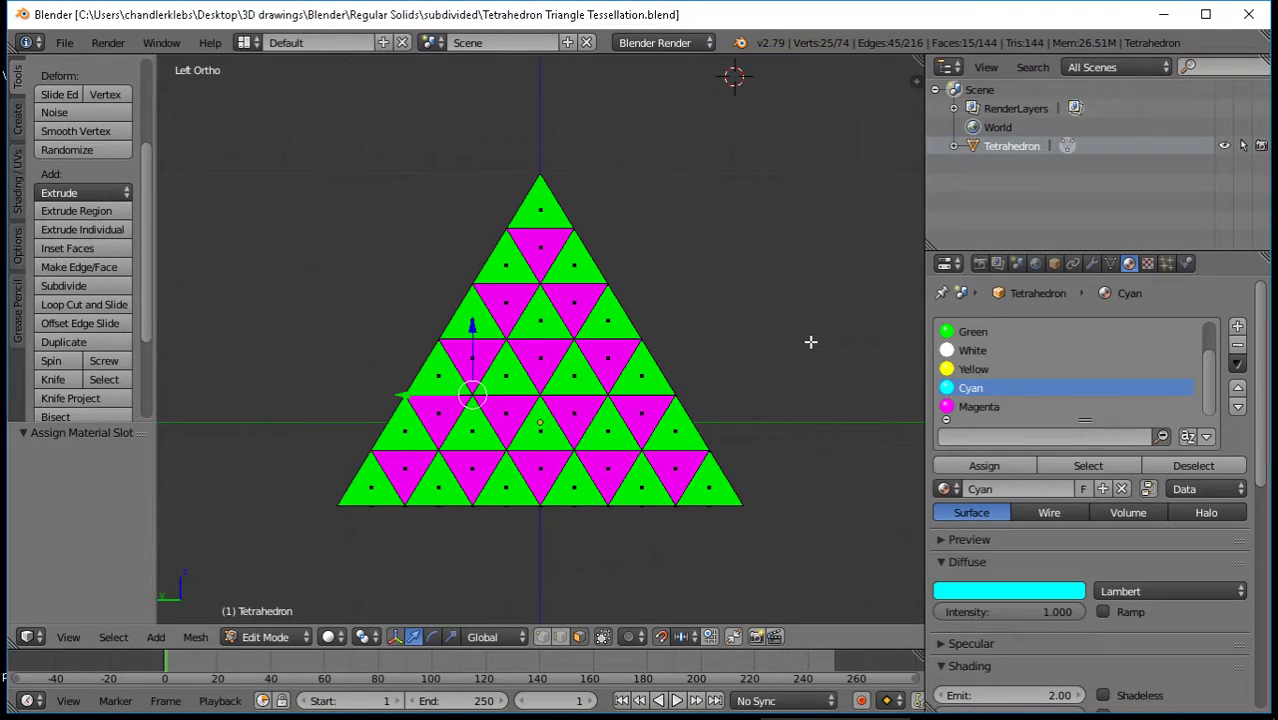
middle_drag(662, 548, 816, 467)
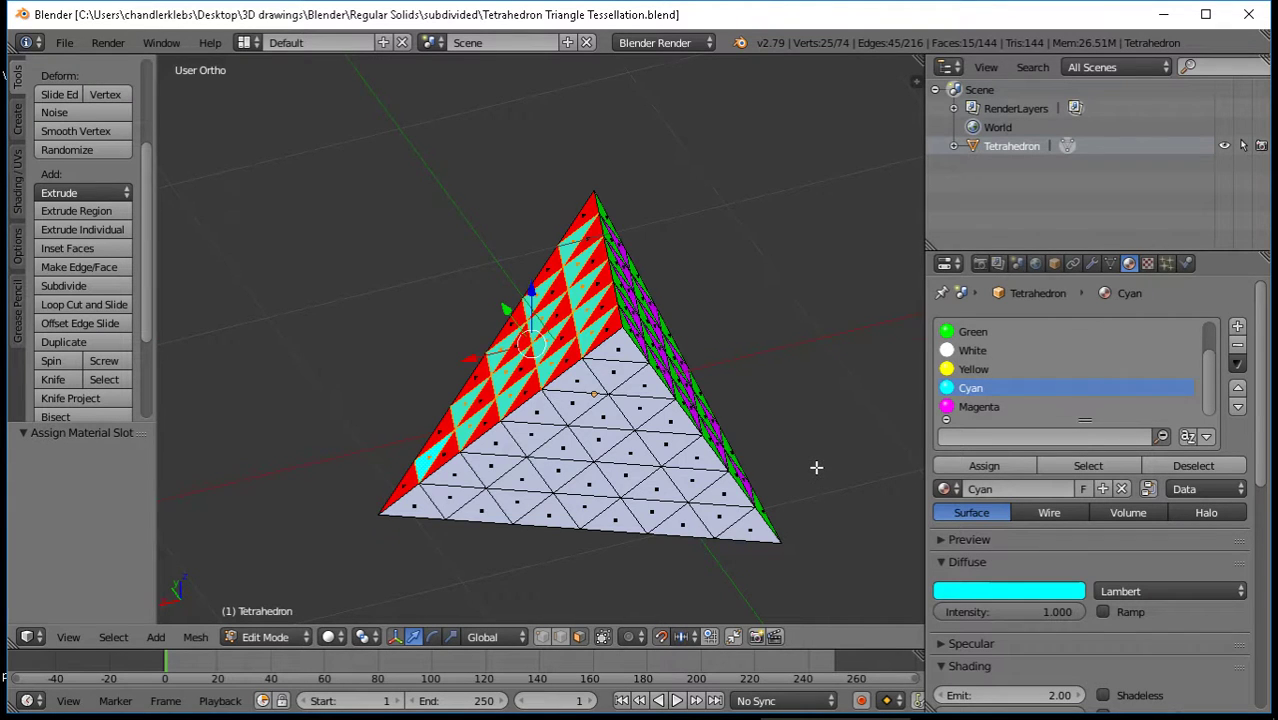
key(KP_7)
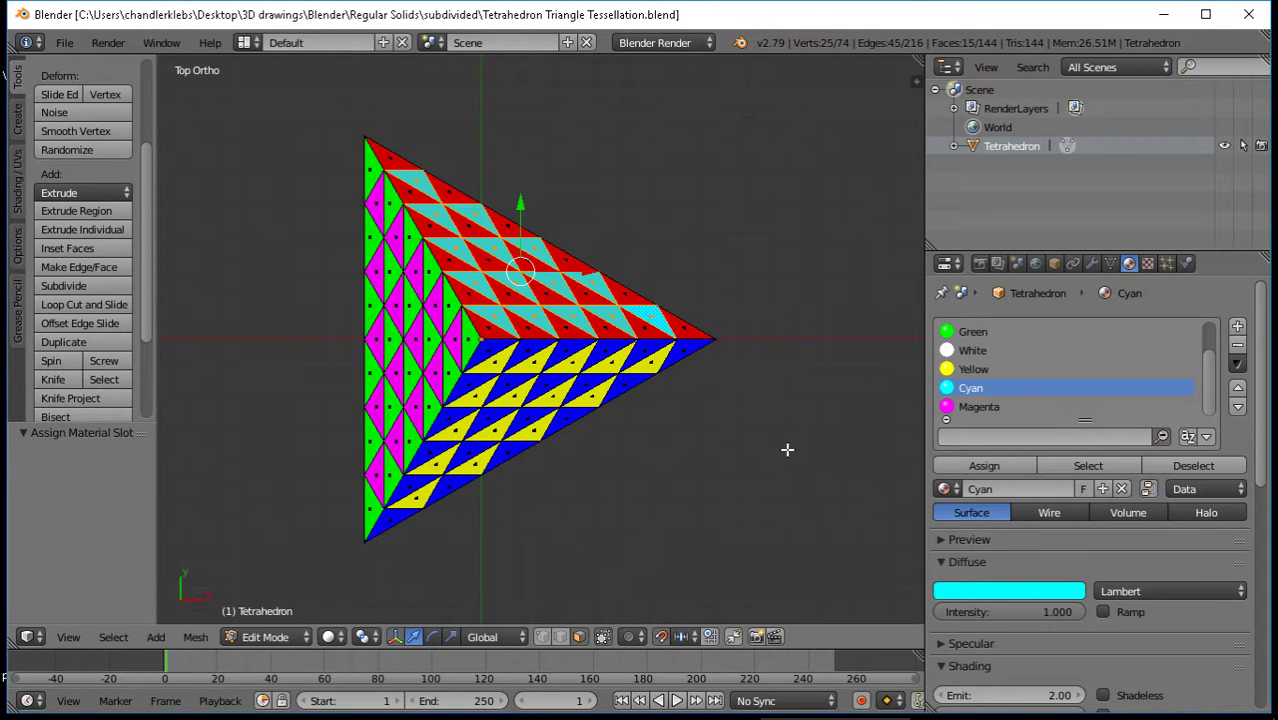
key(KP_1)
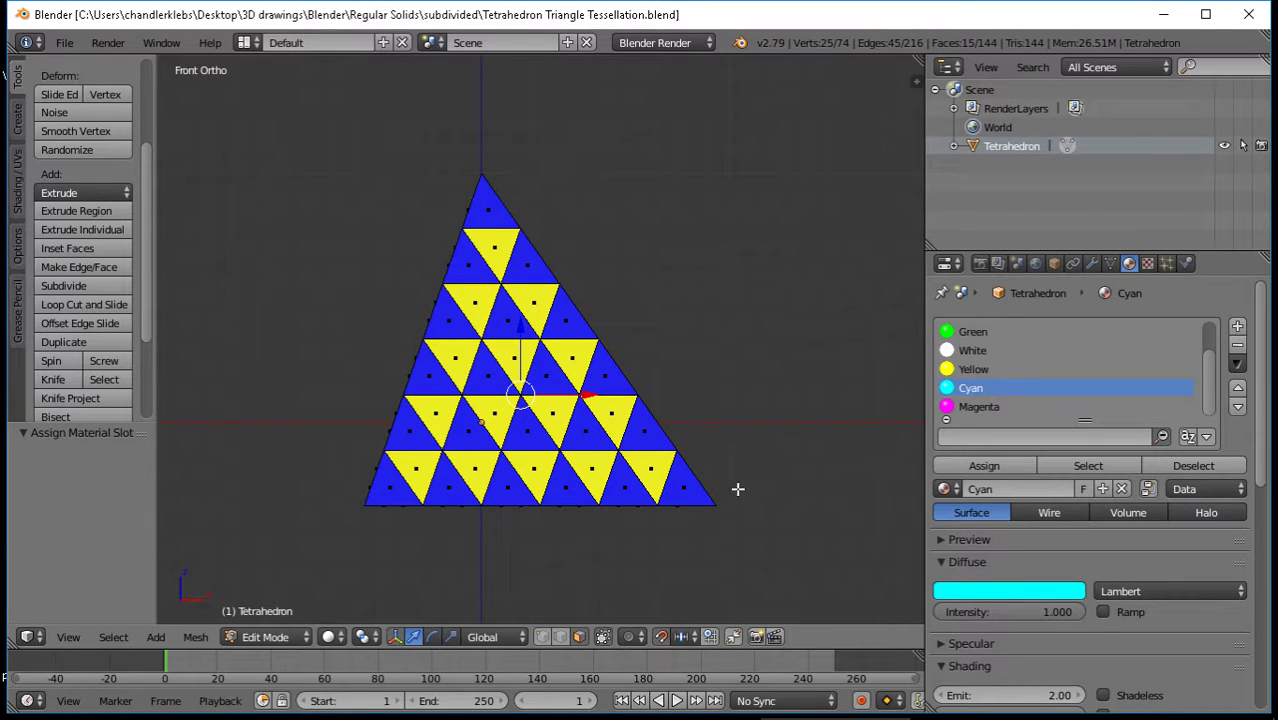
key(KP_7)
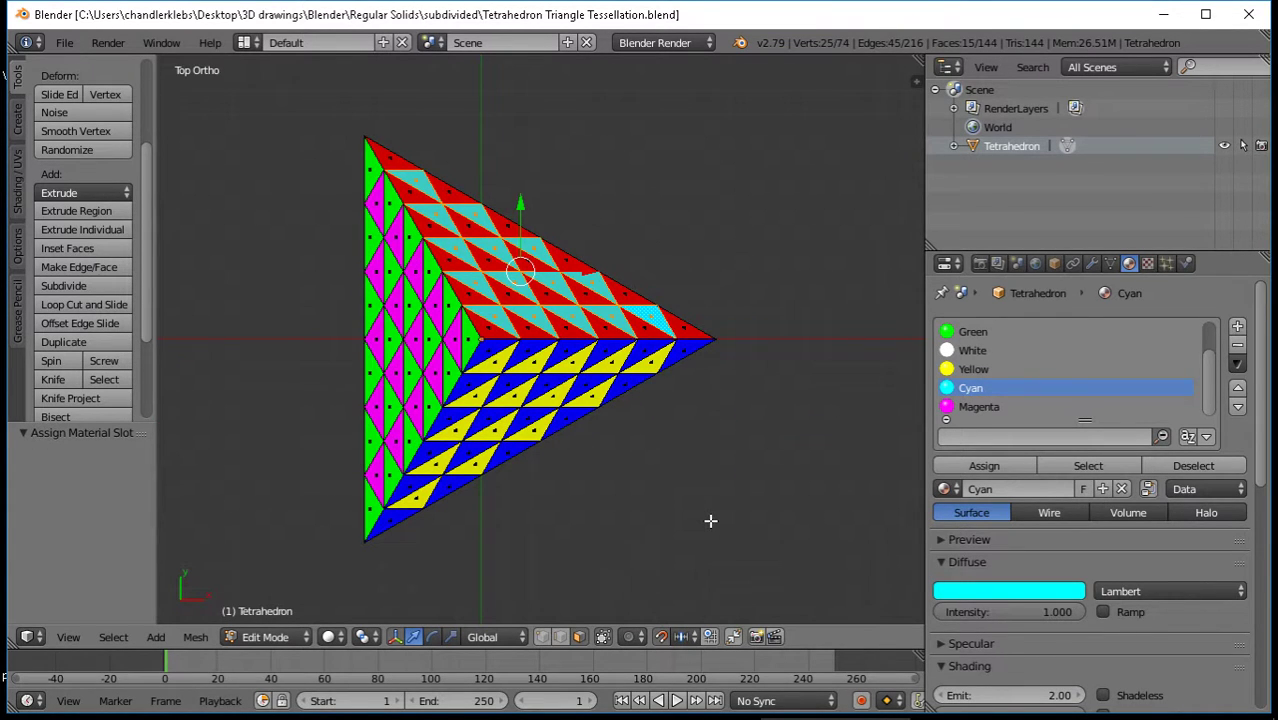
key(KP_2)
key(KP_2)
key(KP_2)
key(KP_2)
key(KP_2)
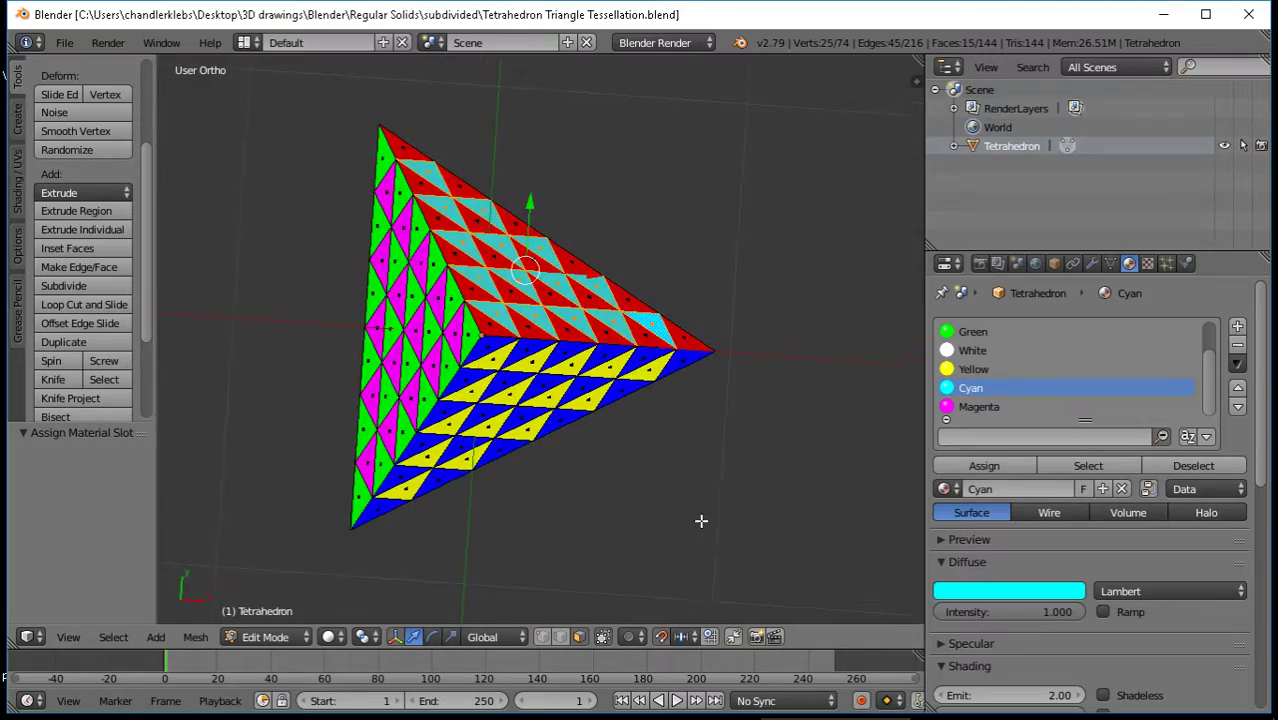
key(KP_6)
key(KP_6)
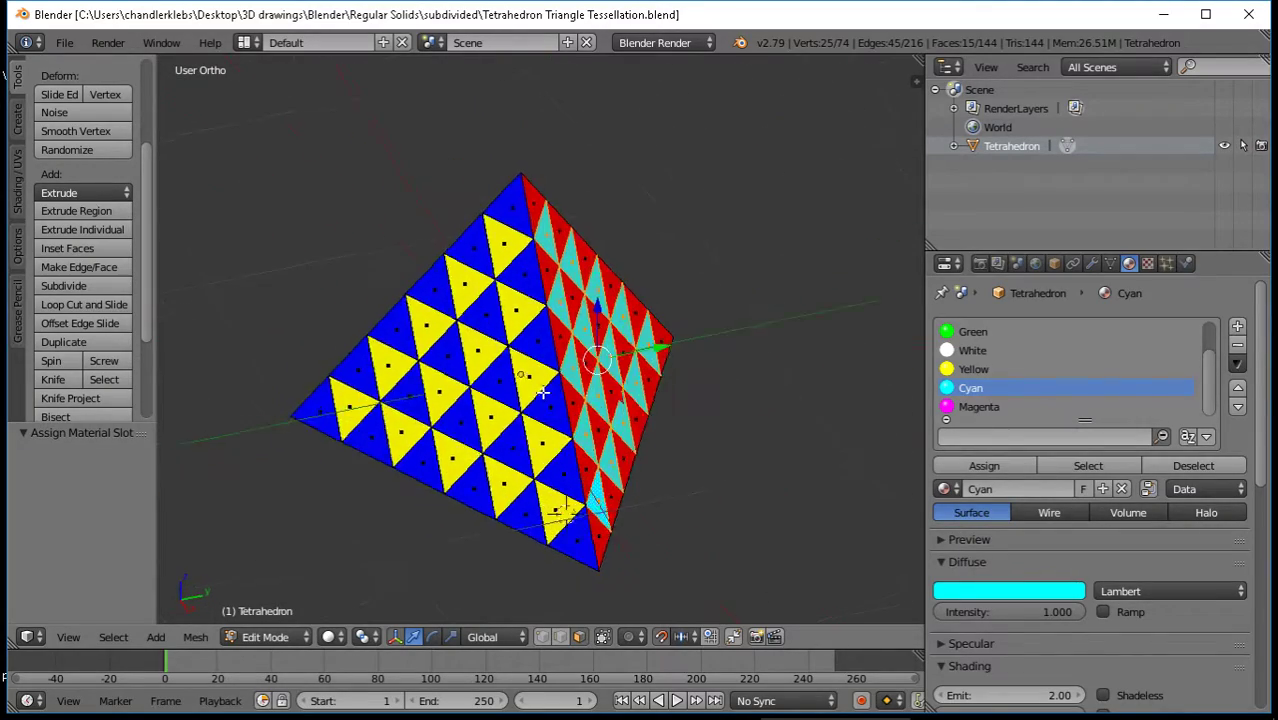
key(KP_8)
key(KP_8)
key(KP_7)
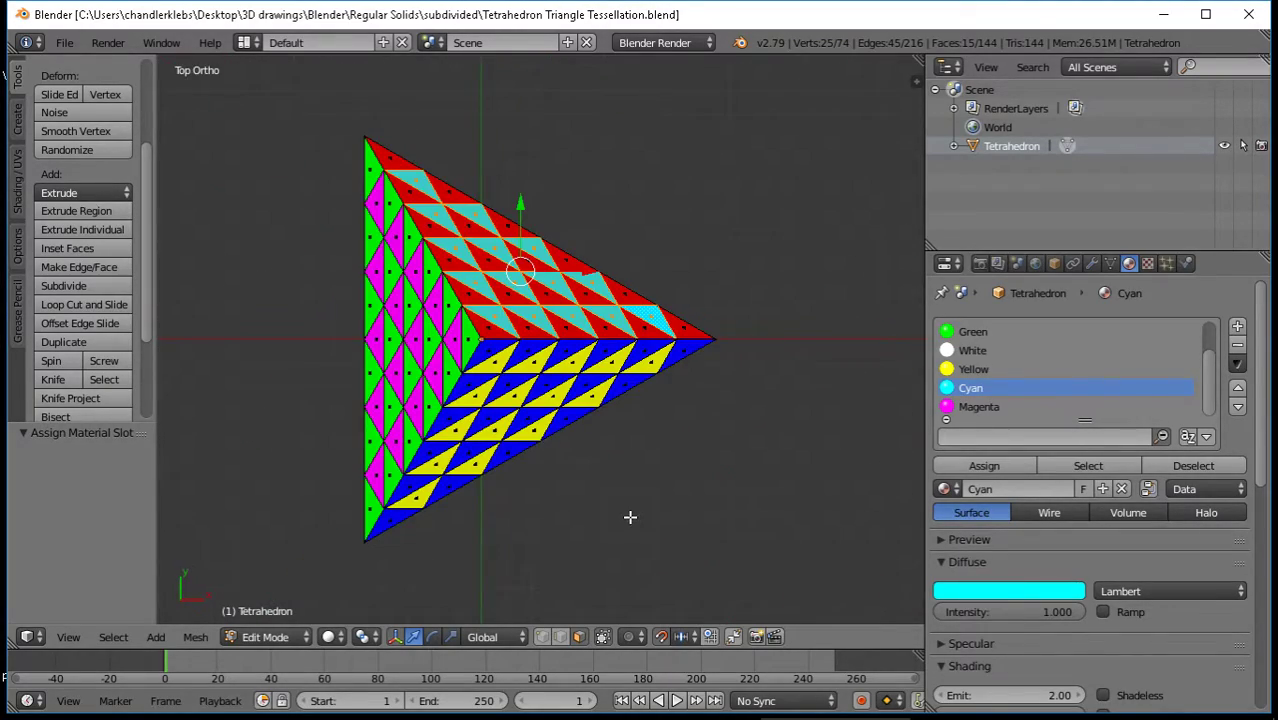
Select the six inverted triangles in the upper three inverted rows of the white base
middle_drag(758, 477, 545, 90)
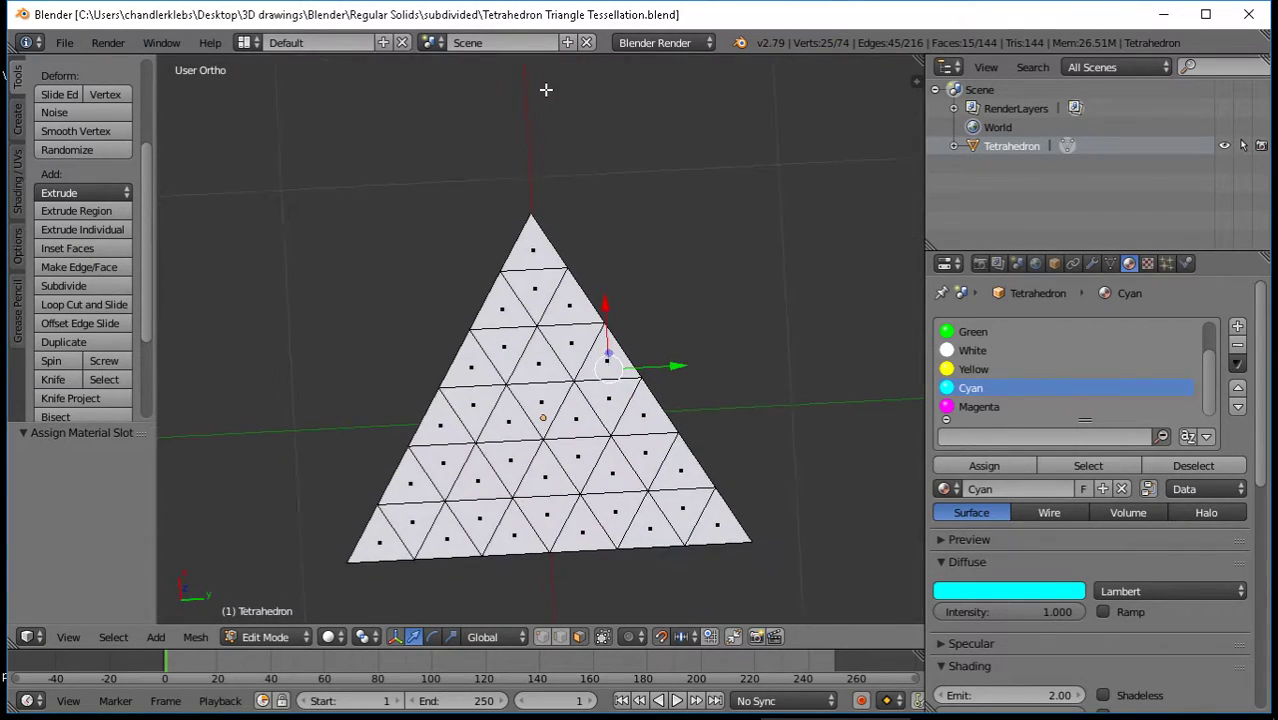
right_click(523, 291)
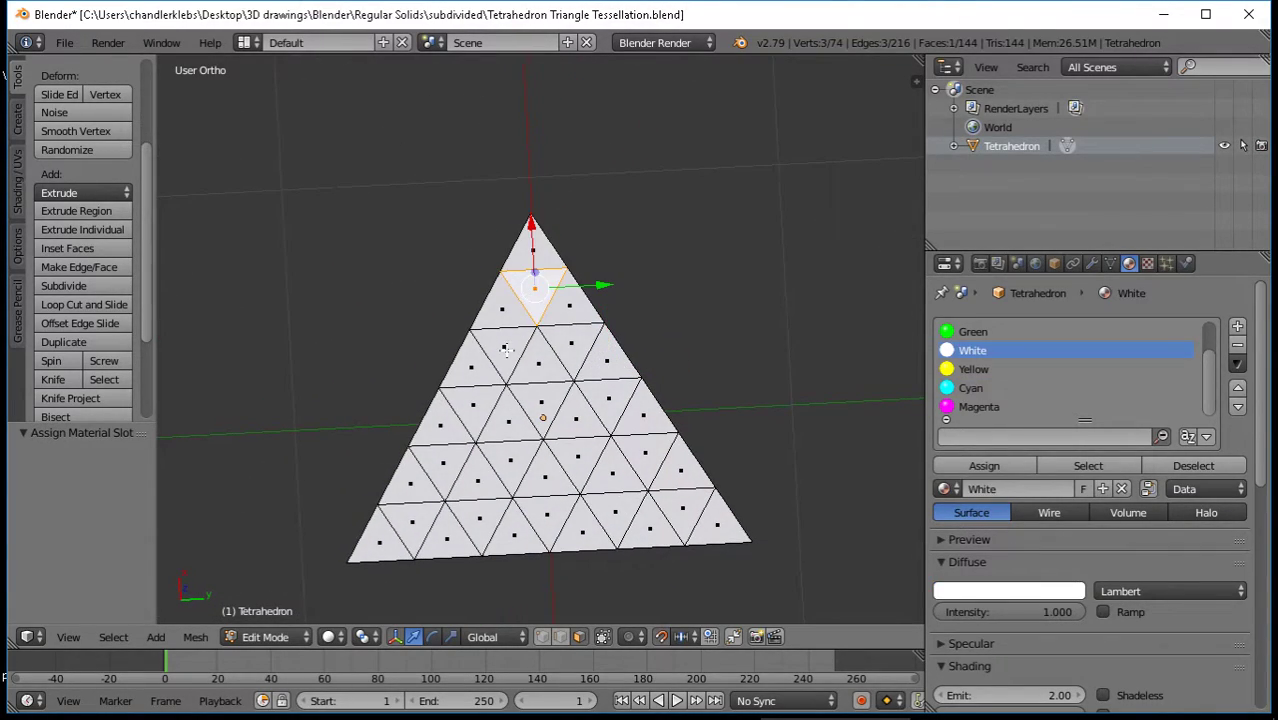
shift+right_click(574, 354)
shift+right_click(503, 355)
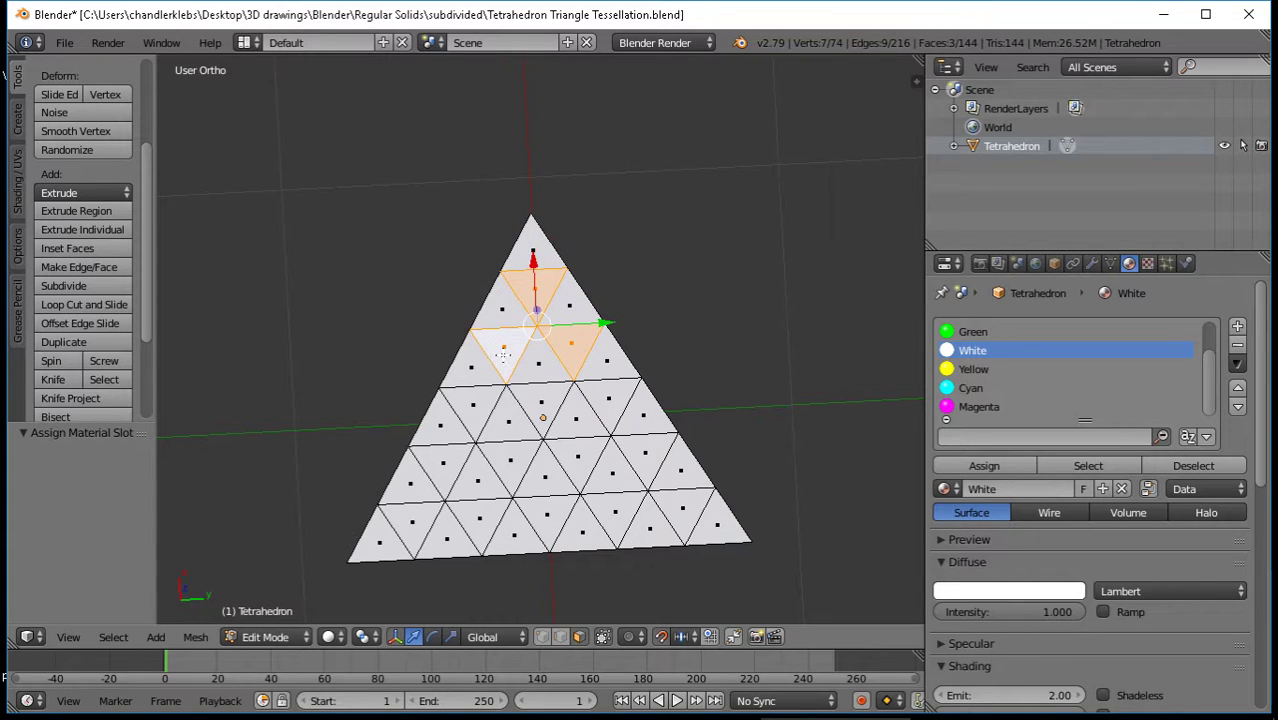
shift+right_click(473, 418)
shift+right_click(541, 416)
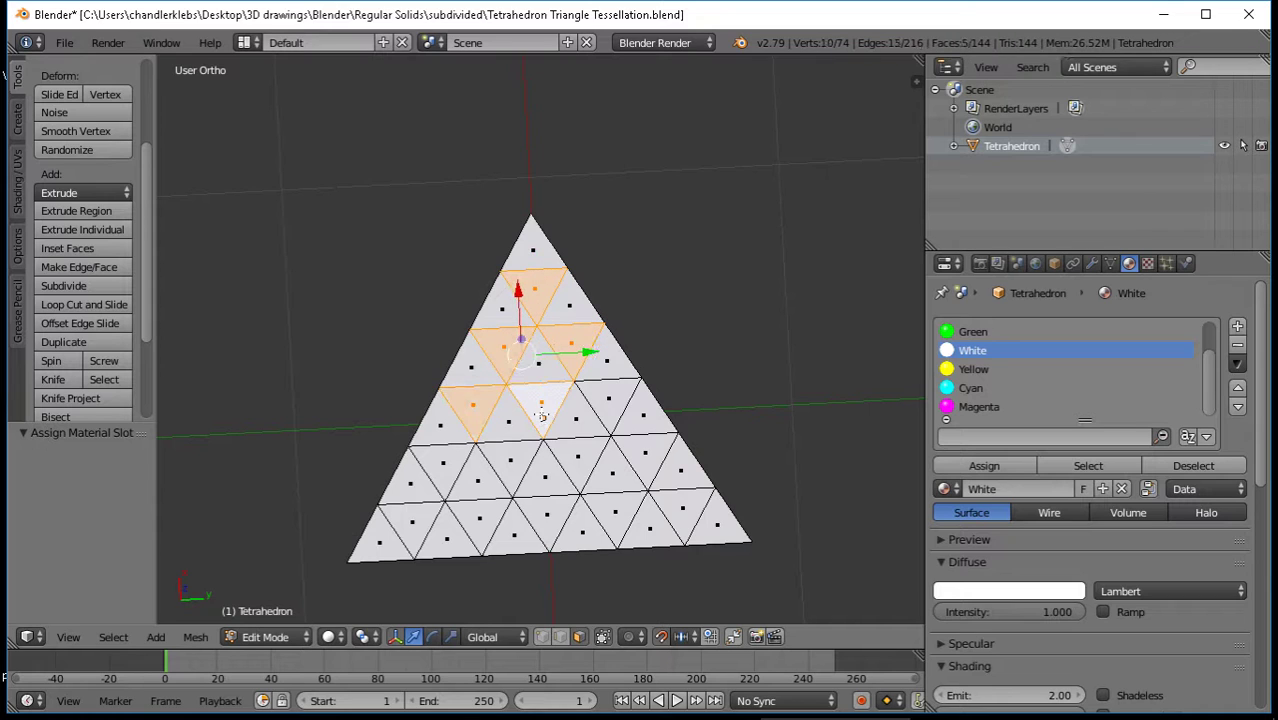
shift+right_click(609, 405)
Add the nine inverted triangles in the lowest two rows of the white base to the face selection
shift+right_click(652, 460)
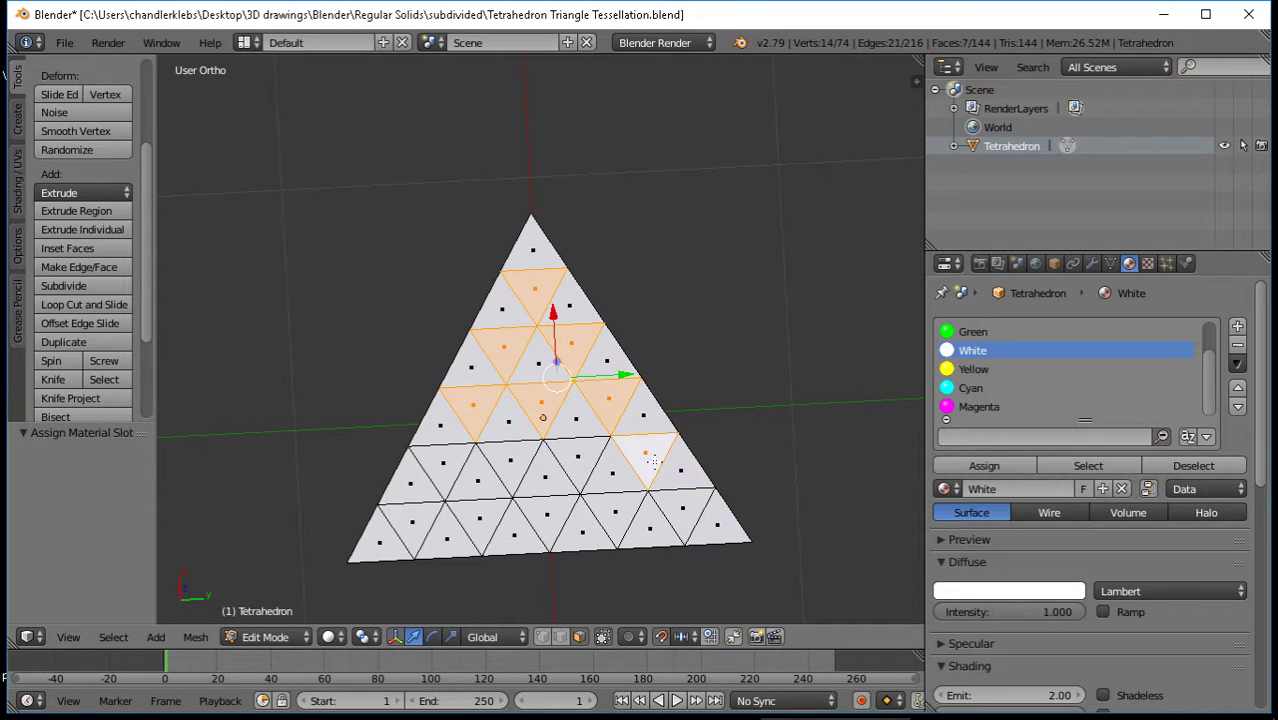
shift+right_click(578, 458)
shift+right_click(508, 462)
shift+right_click(442, 474)
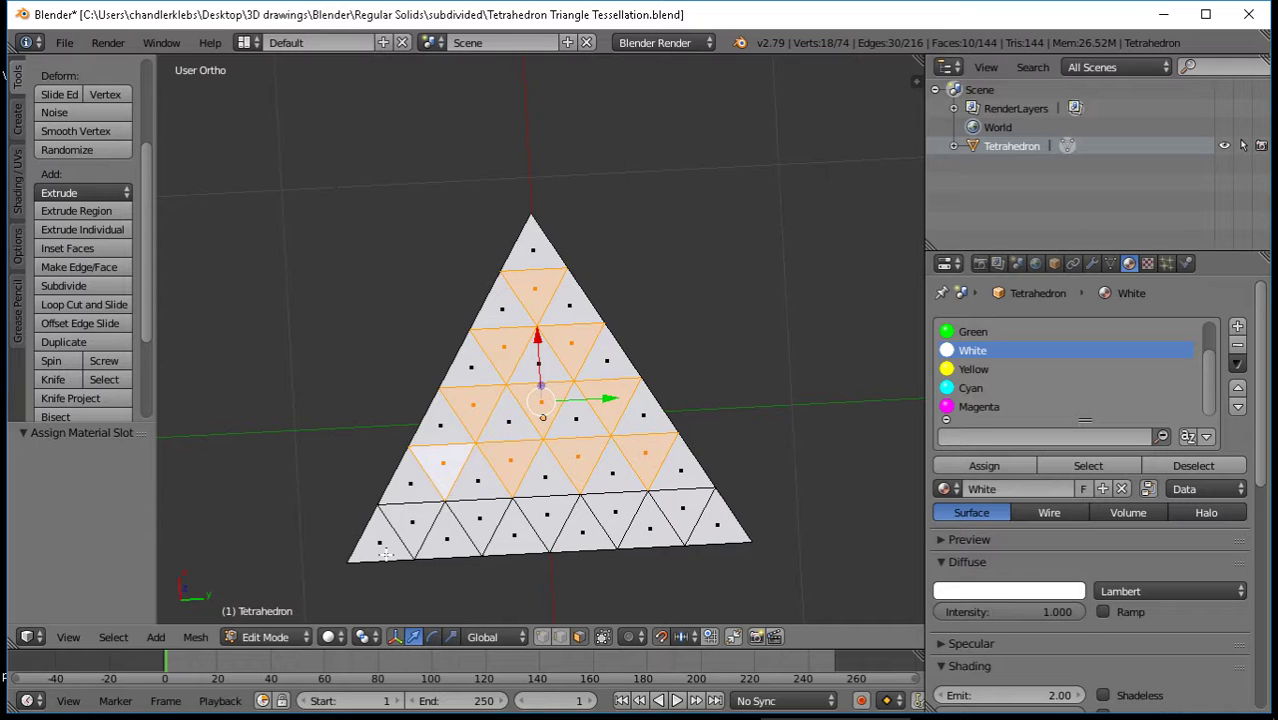
shift+right_click(415, 535)
shift+right_click(483, 527)
shift+right_click(550, 520)
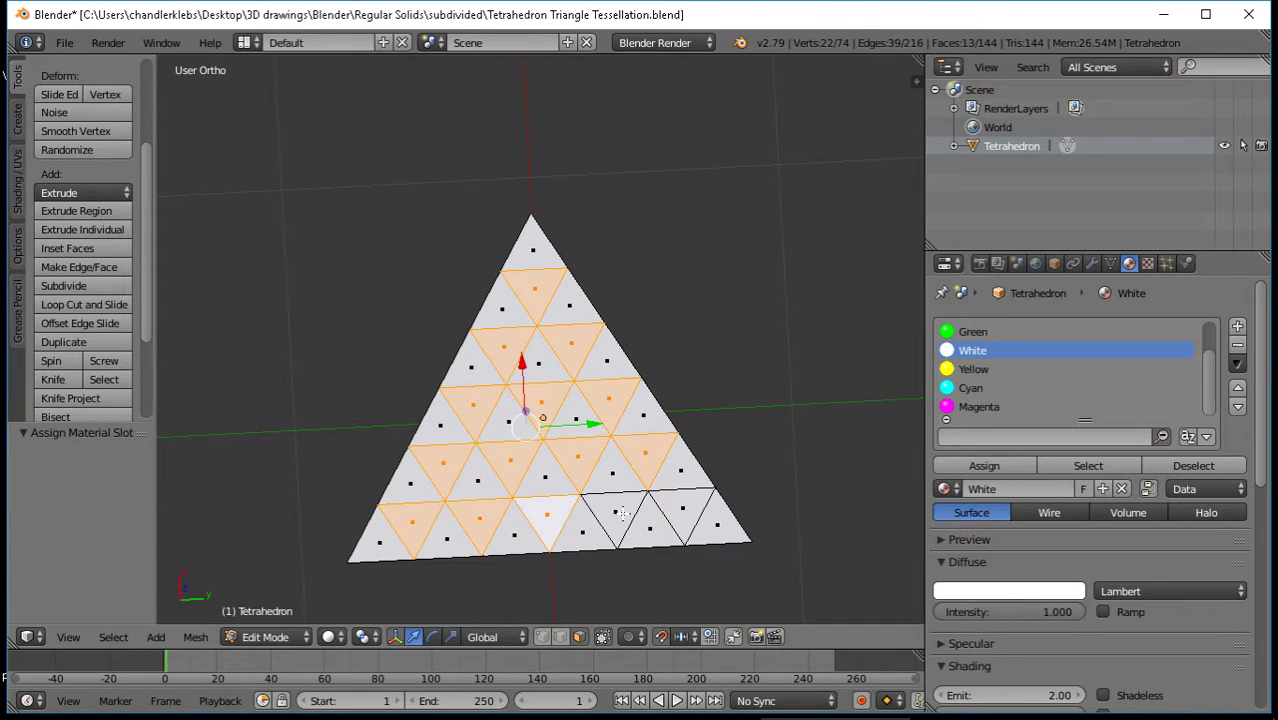
shift+right_click(622, 513)
shift+right_click(680, 513)
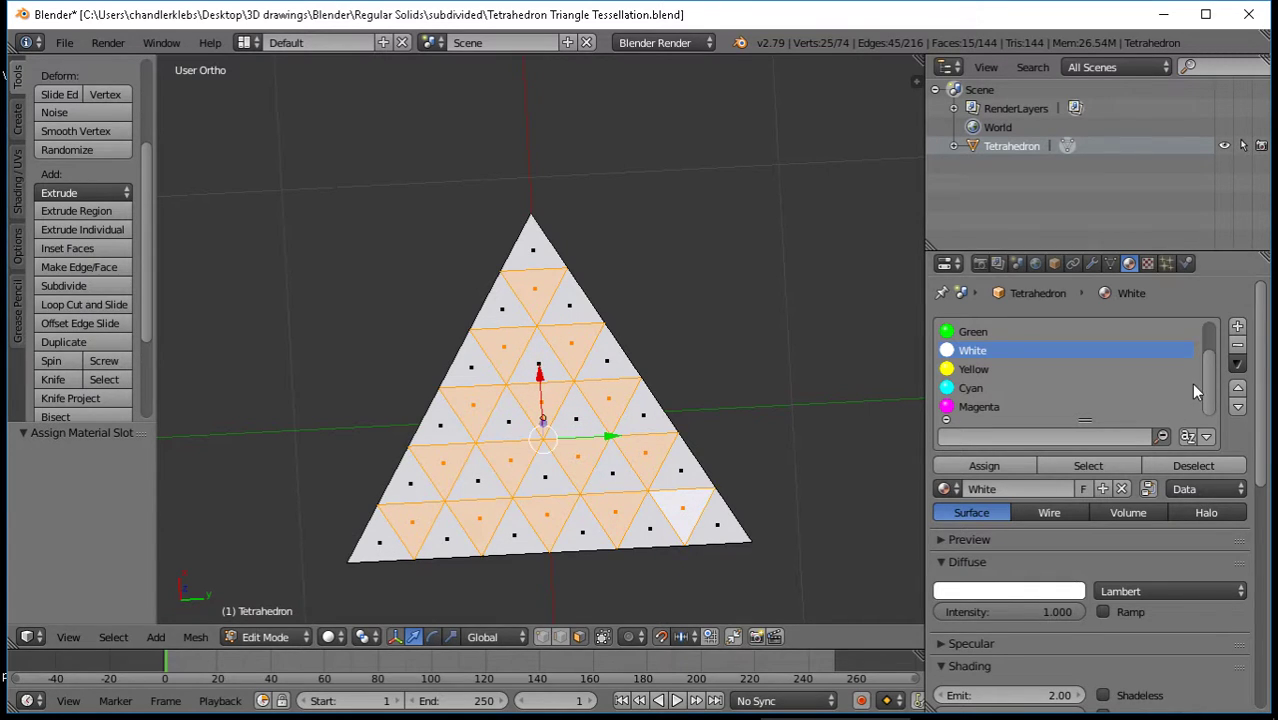
Add a new material in its own slot with a diffuse intensity of 1 and a pure black diffuse colour
click(1239, 327)
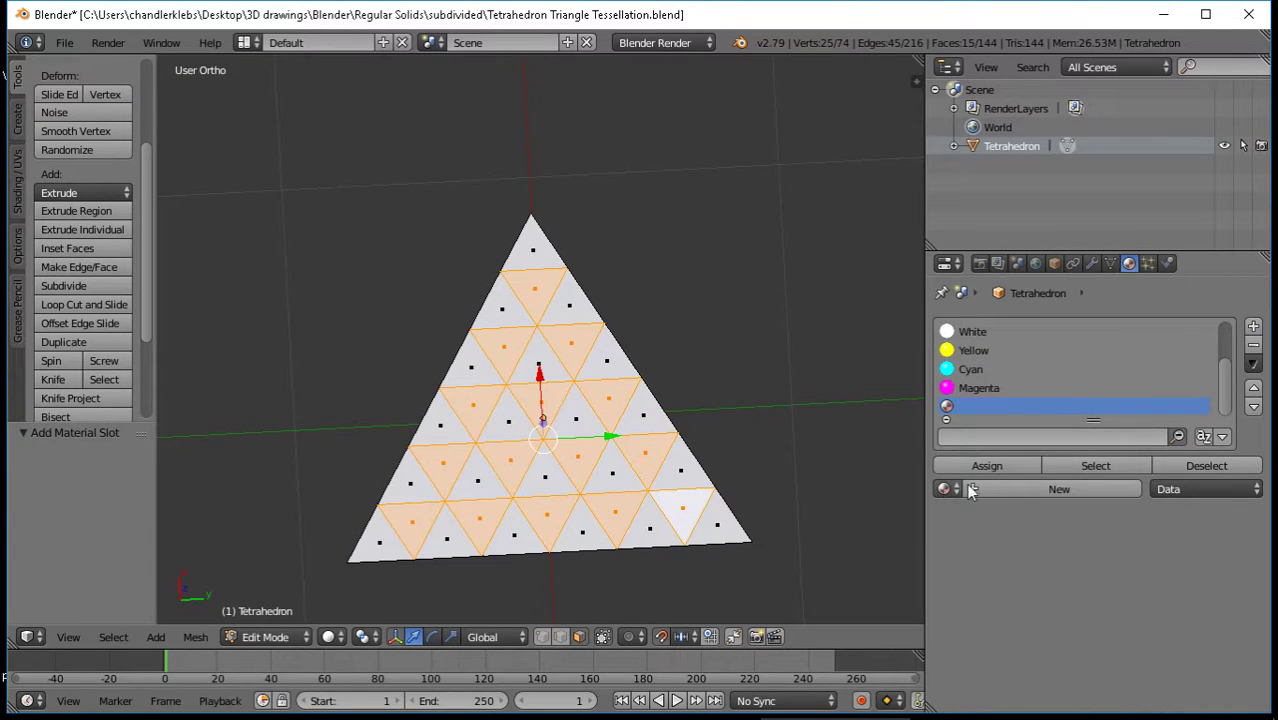
click(1004, 487)
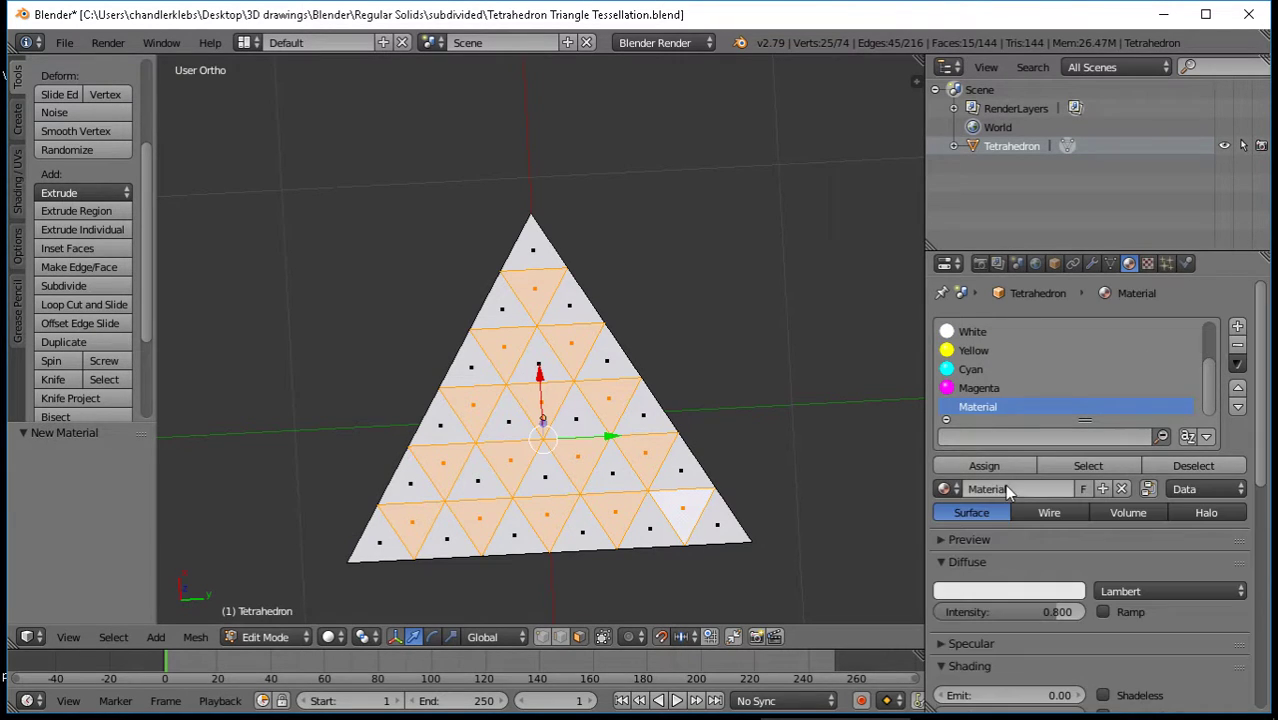
click(1049, 612)
text(1)
key(Return)
click(1049, 592)
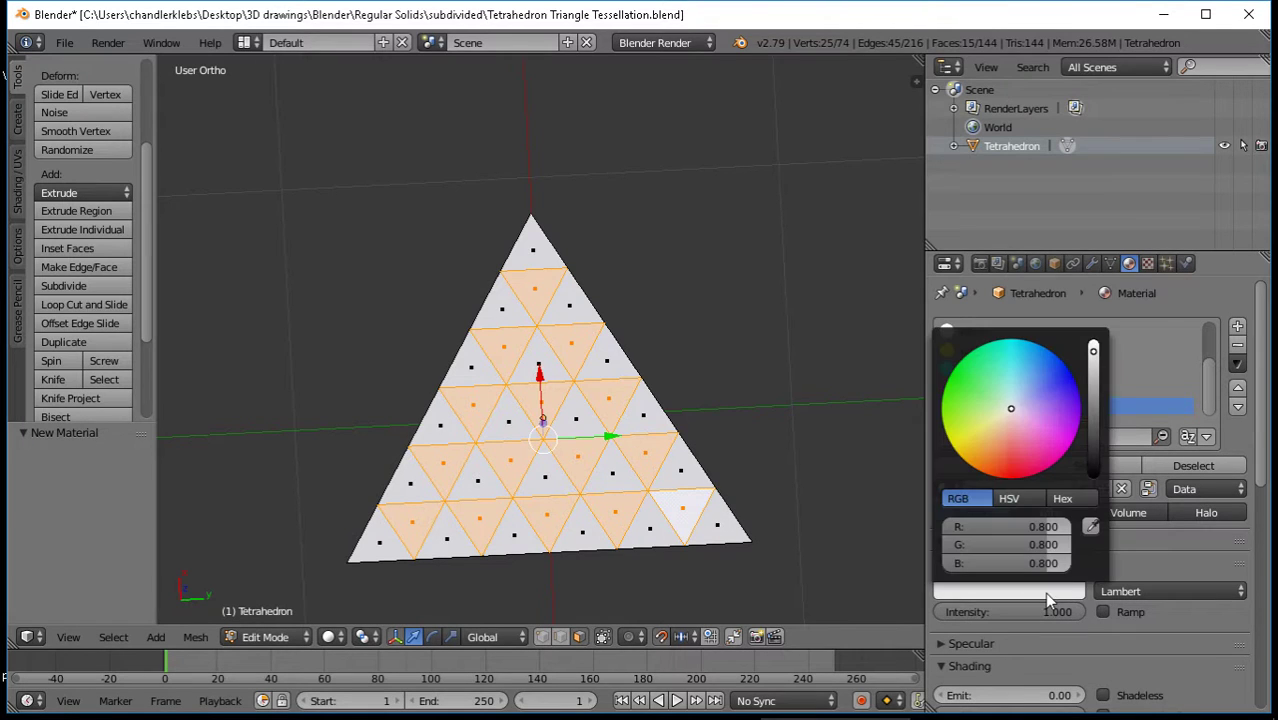
drag(1045, 527, 950, 527)
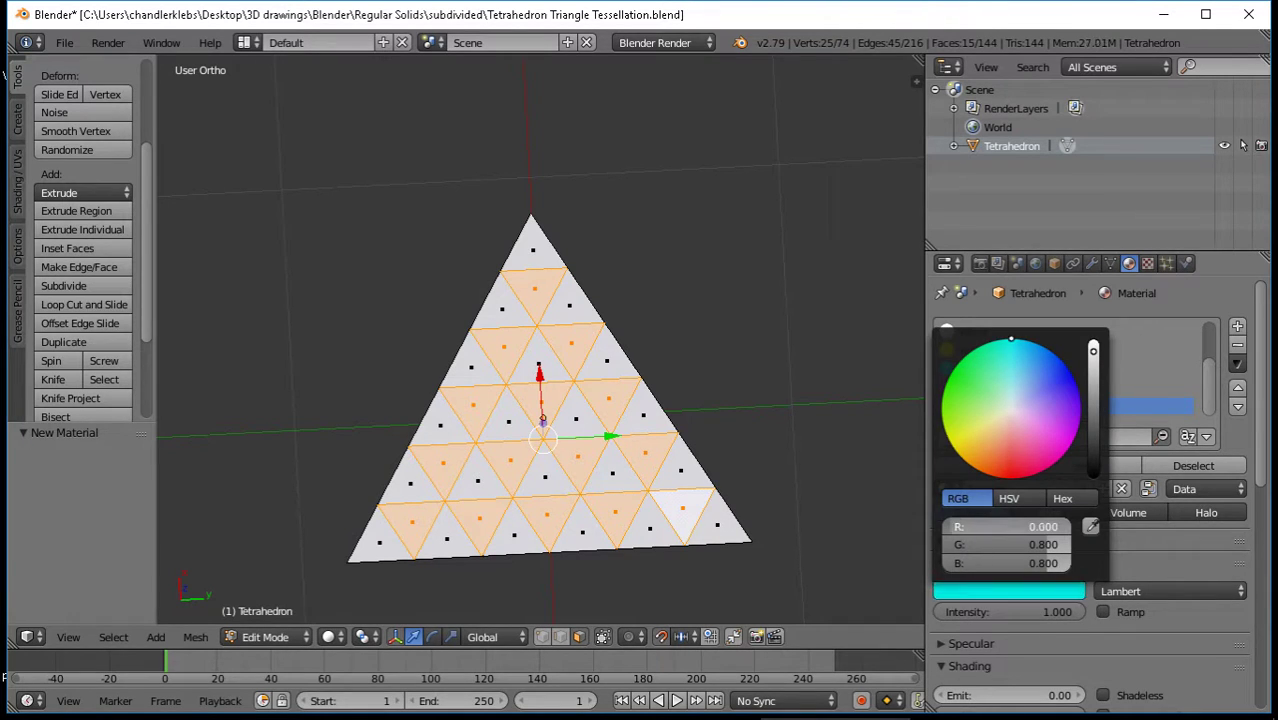
drag(1040, 545, 955, 564)
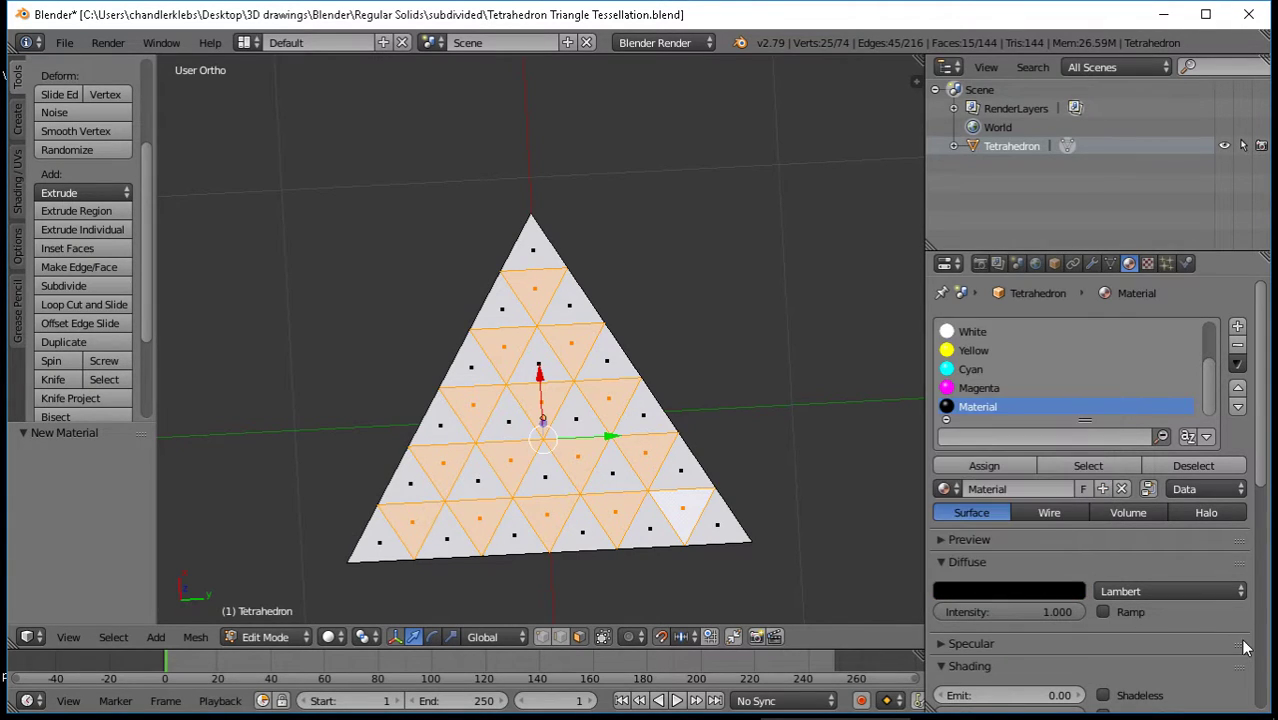
Assign the new black material to the selected base triangles and return to Object Mode
click(1003, 332)
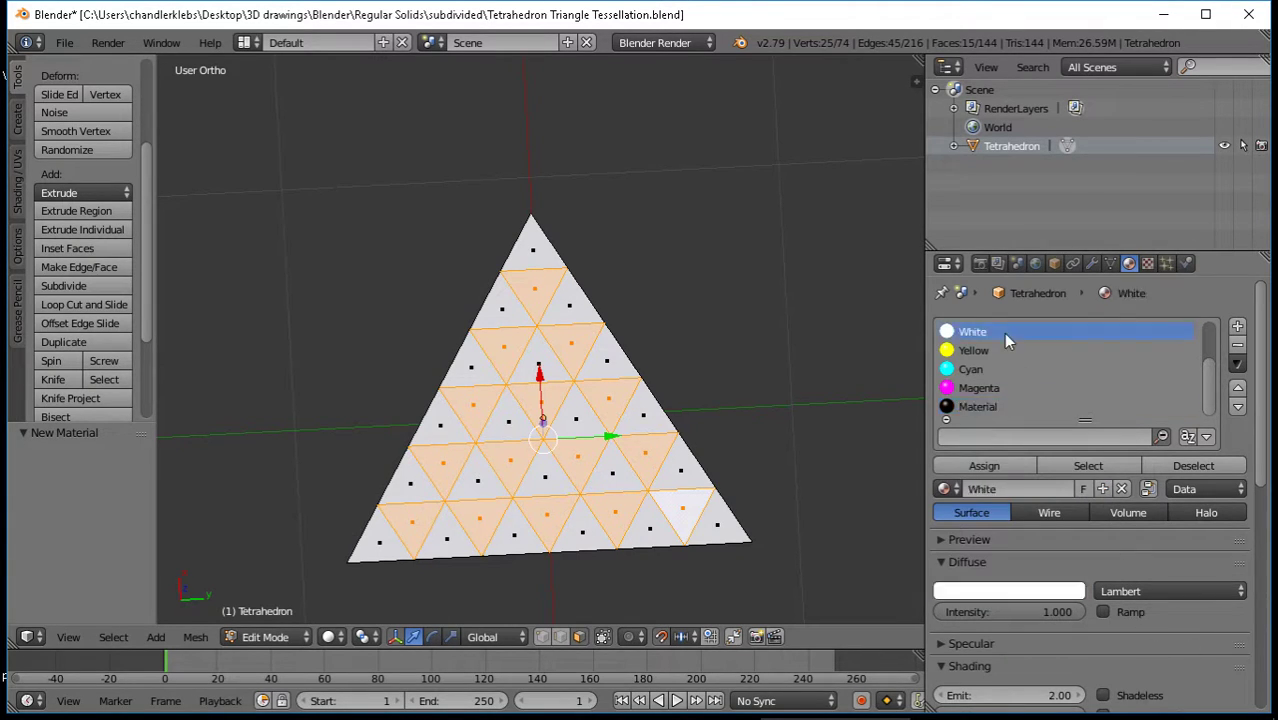
click(993, 351)
click(993, 369)
click(993, 387)
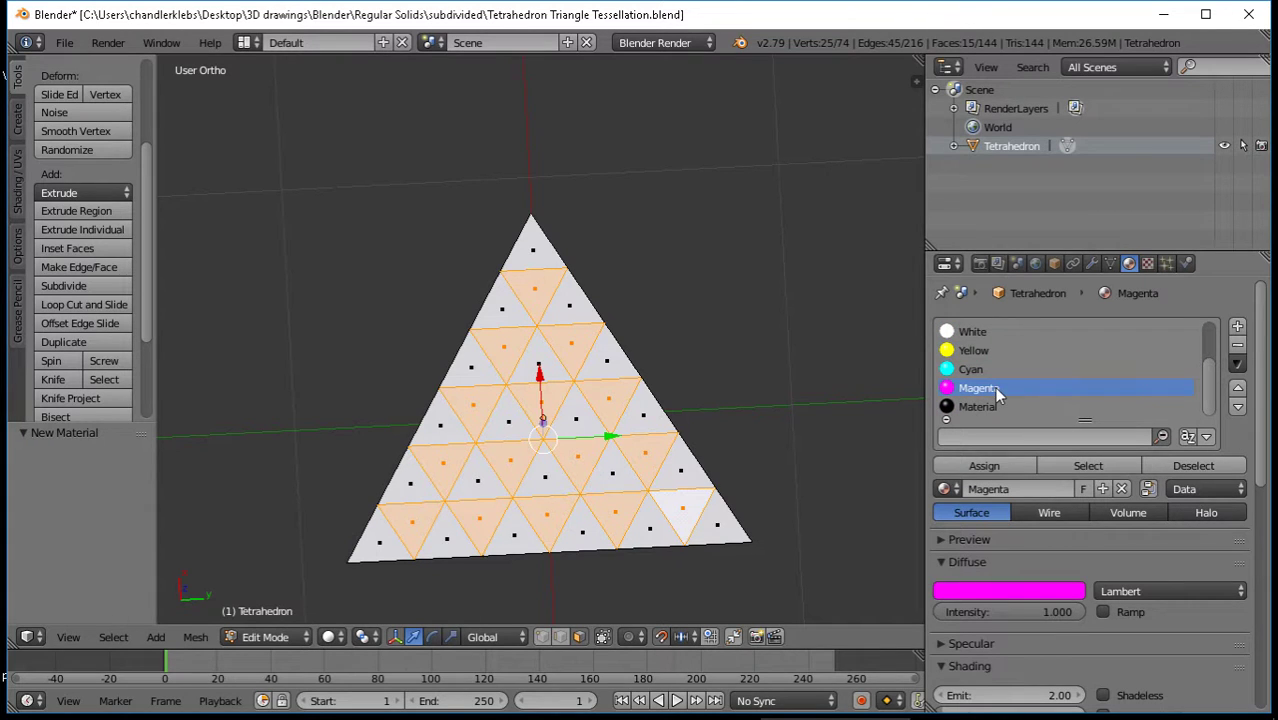
click(1022, 407)
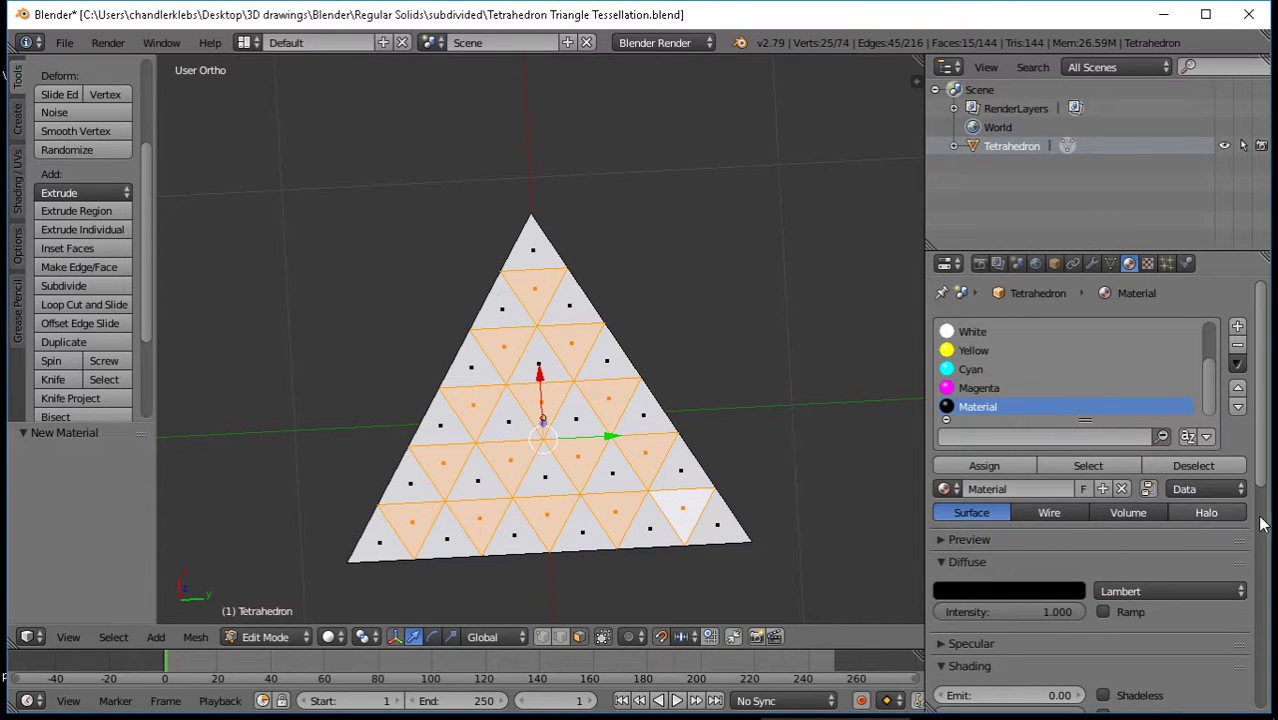
click(983, 468)
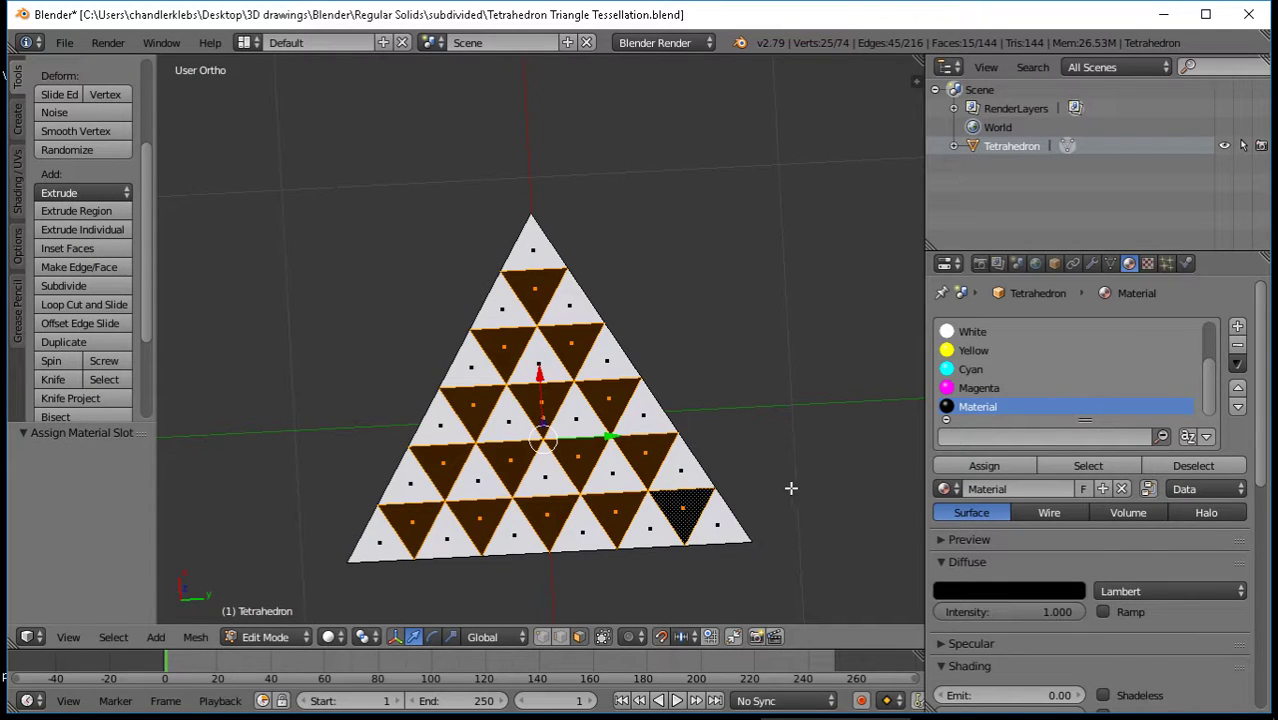
key(Tab)
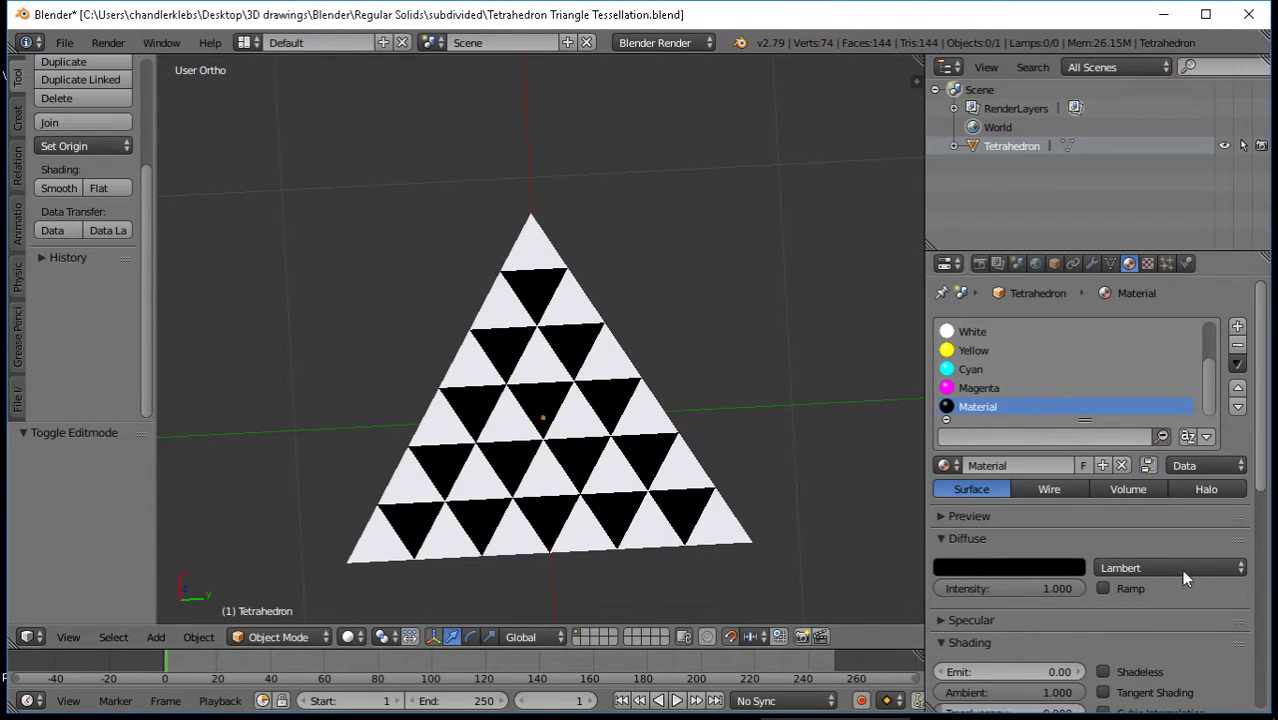
Rename the new black material to Black
scroll(1181, 569, down, 2)
drag(1049, 637, 1075, 637)
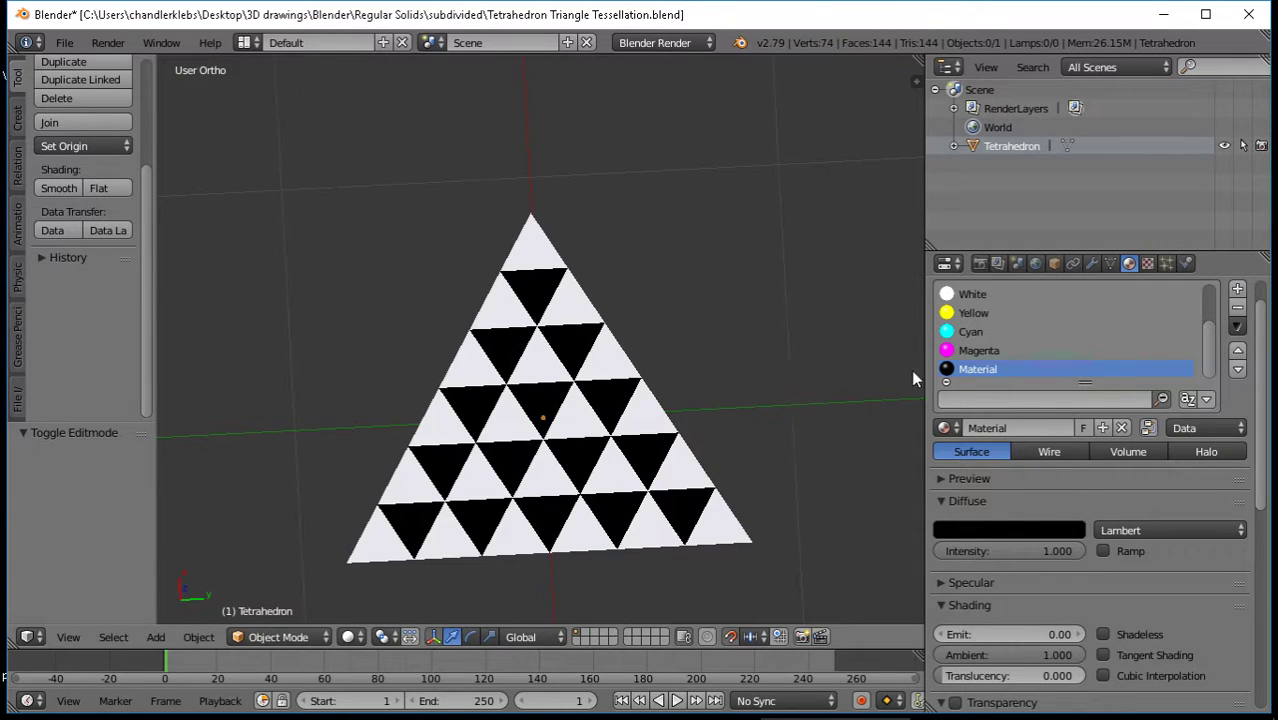
double_click(978, 369)
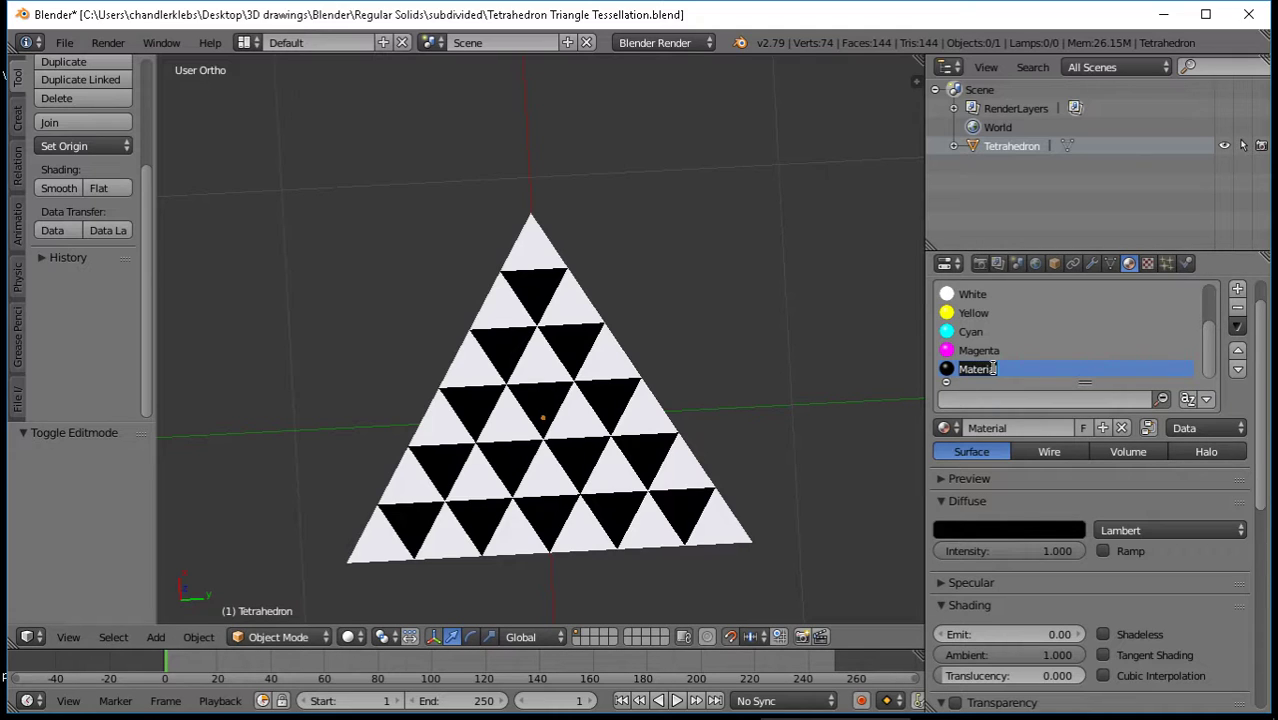
text(Black)
key(Return)
Move the Black material to the first slot of the tetrahedron's material list
scroll(1057, 339, up, 3)
scroll(1060, 338, down, 3)
click(1021, 349)
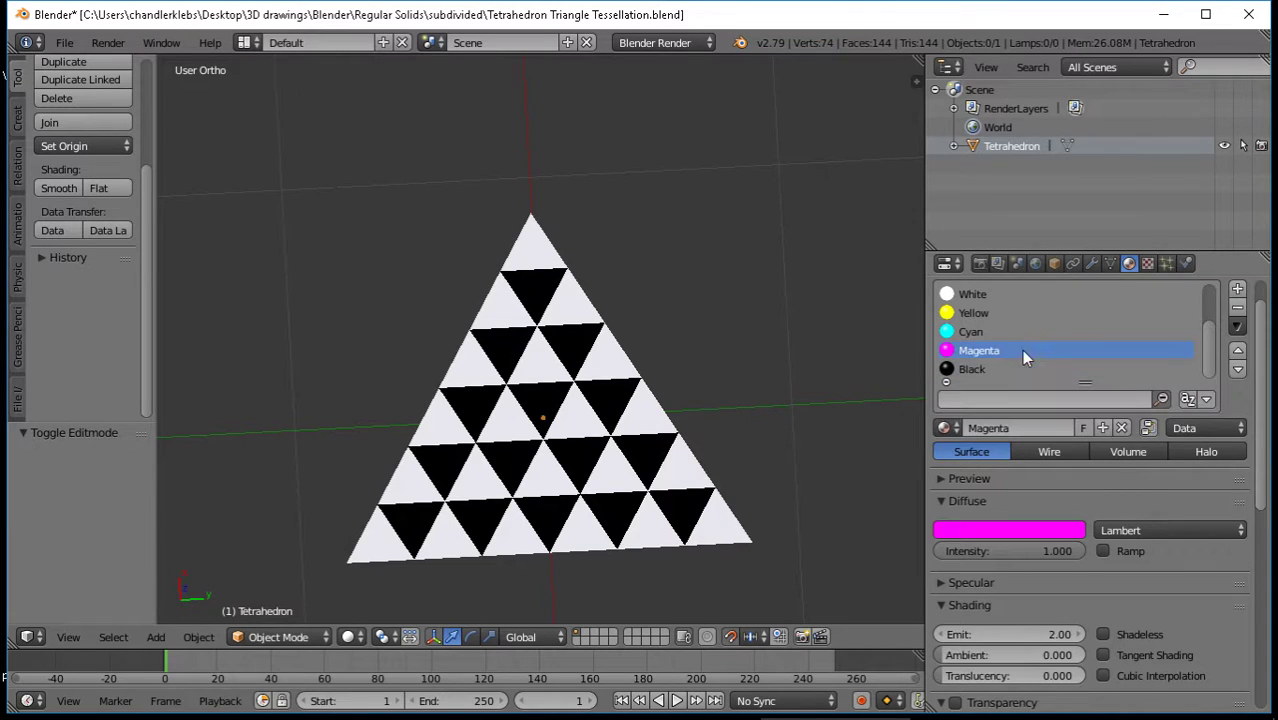
click(1011, 366)
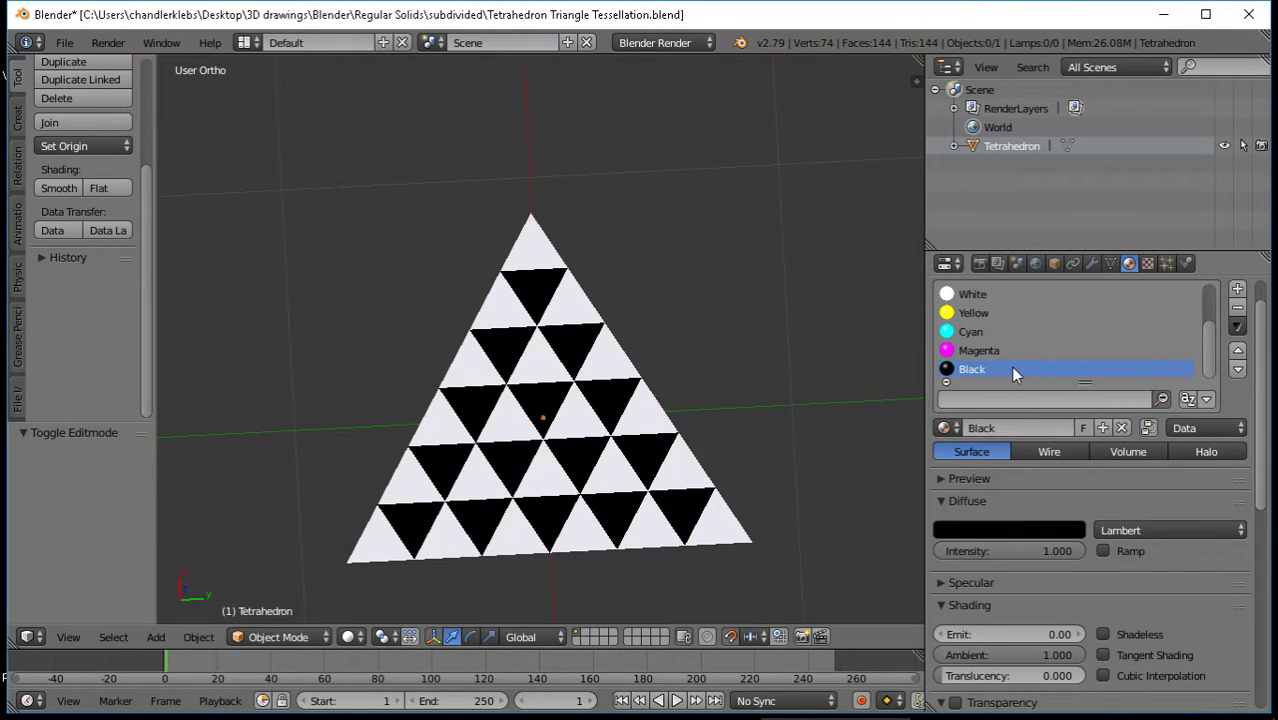
click(1237, 350)
click(1237, 350)
click(1237, 350)
click(1237, 350)
click(1237, 350)
click(1237, 350)
click(1237, 350)
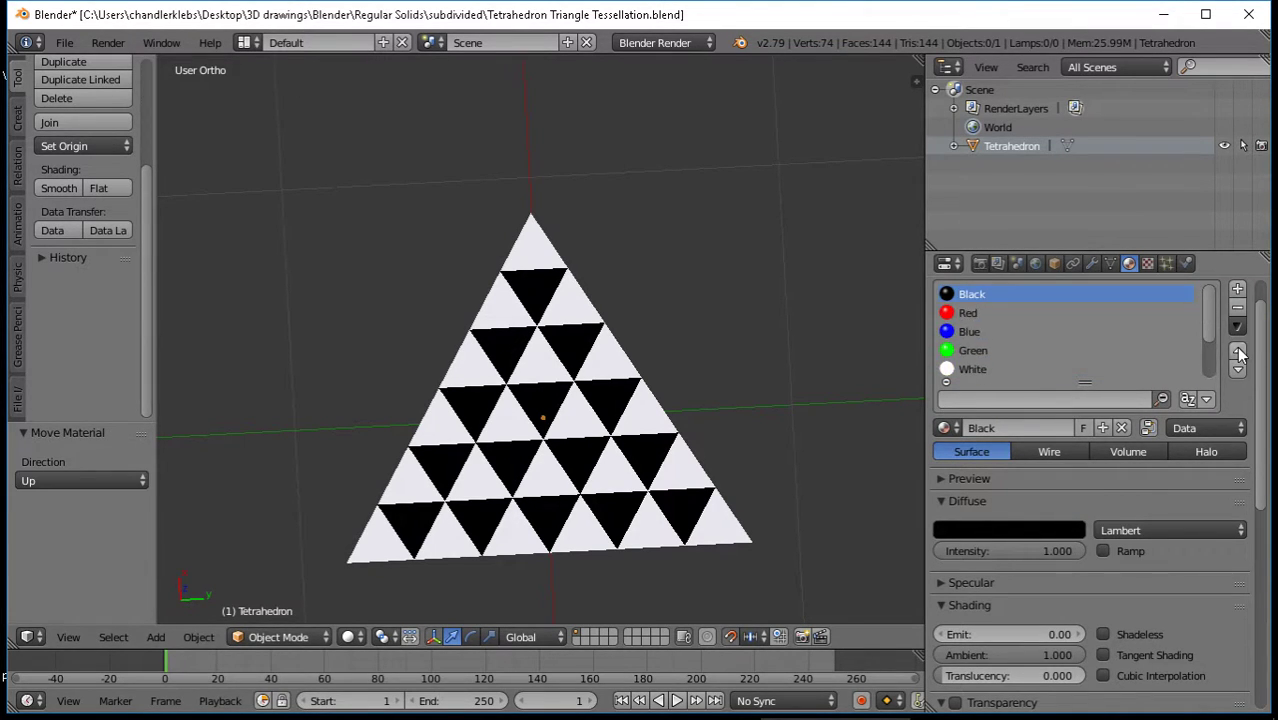
Move the White material up to the second slot, directly below Black
click(993, 372)
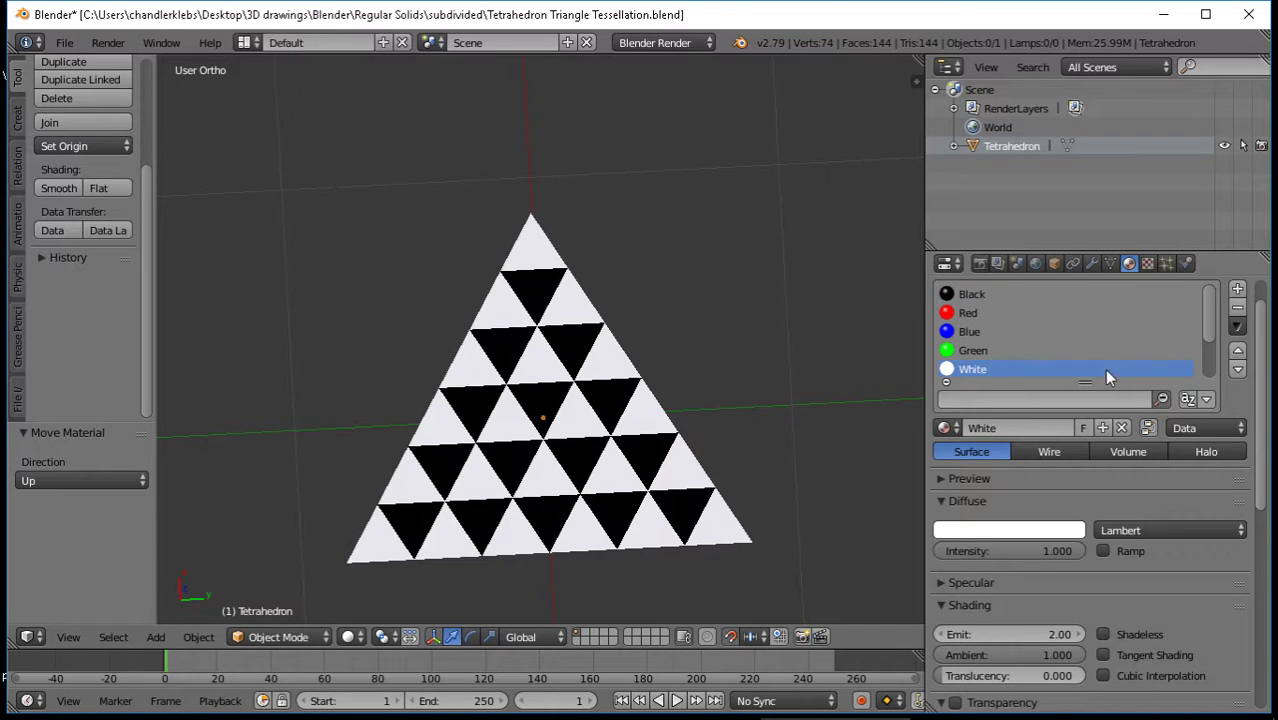
click(1237, 350)
click(1237, 350)
click(1237, 350)
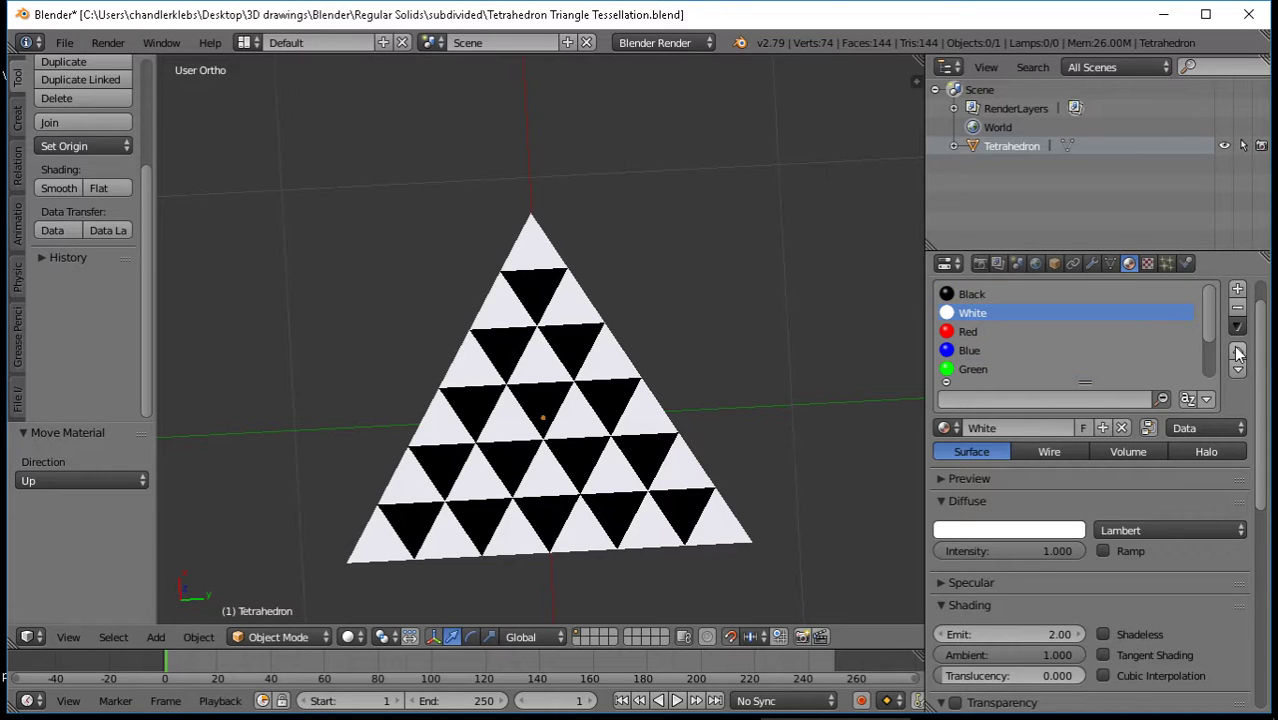
Save over the existing blend file and turn the tetrahedron to show its blue, green and red sides
key(ctrl+s)
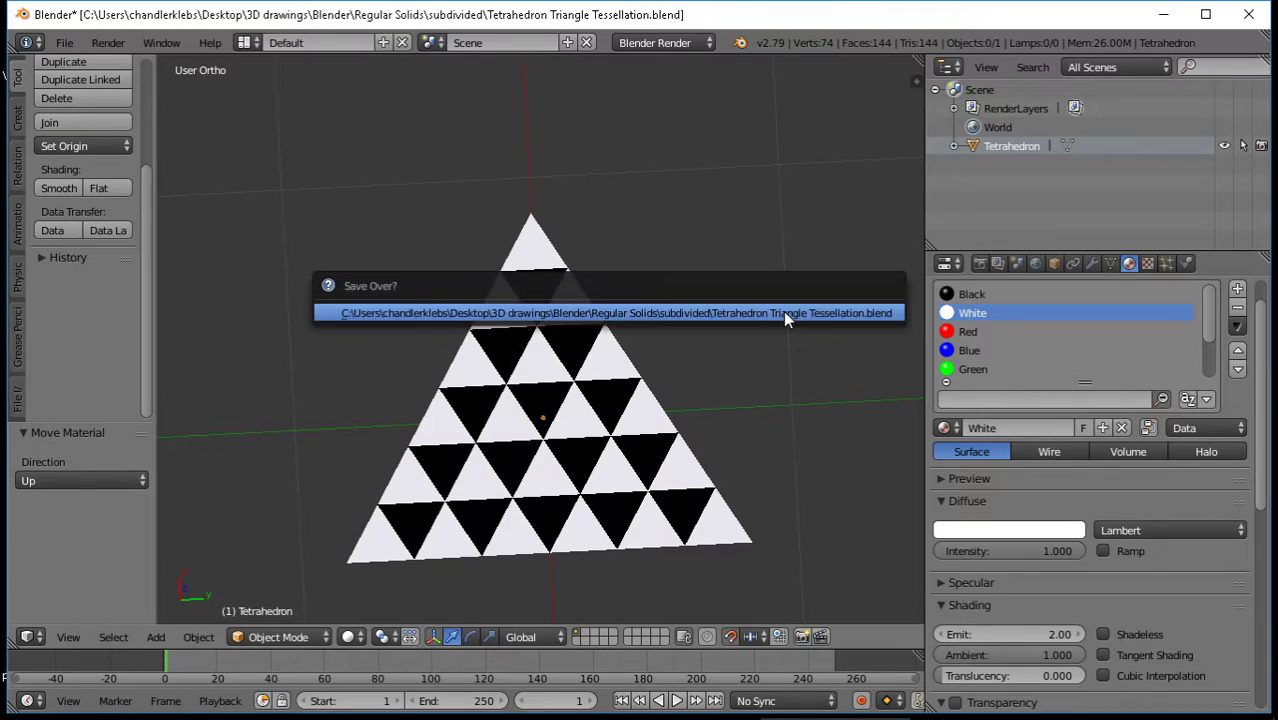
click(697, 313)
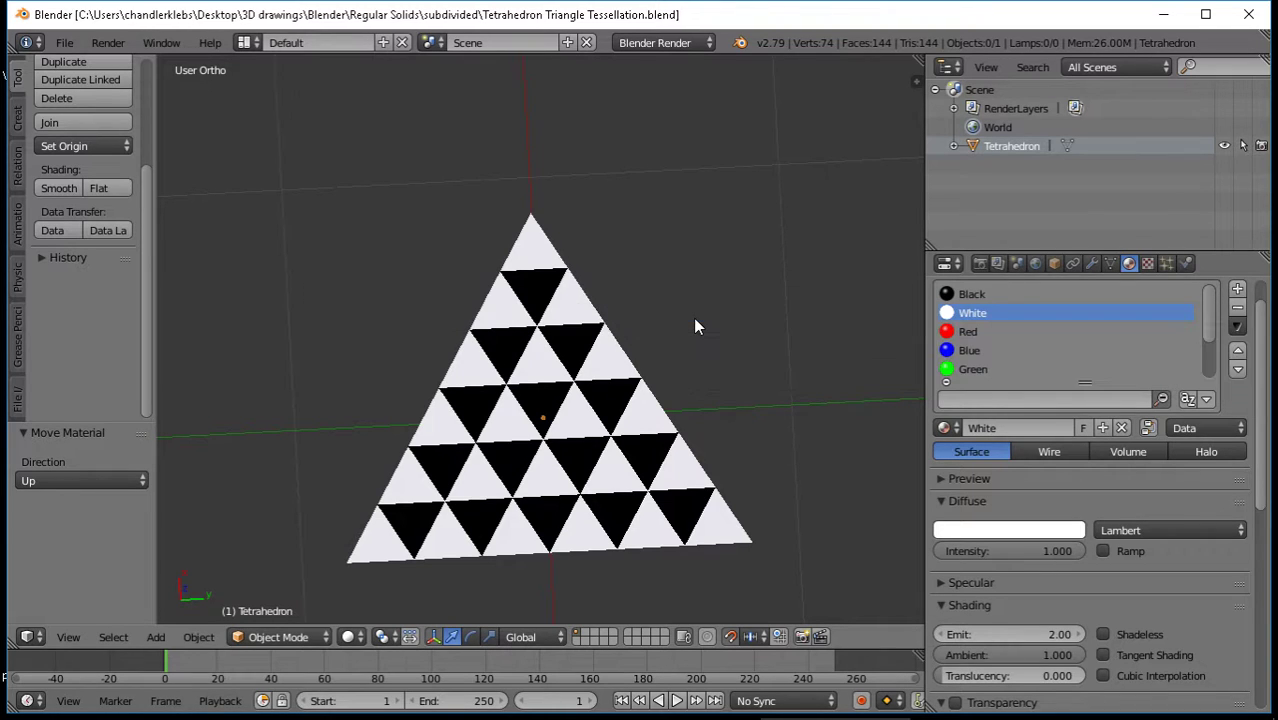
key(ctrl+s)
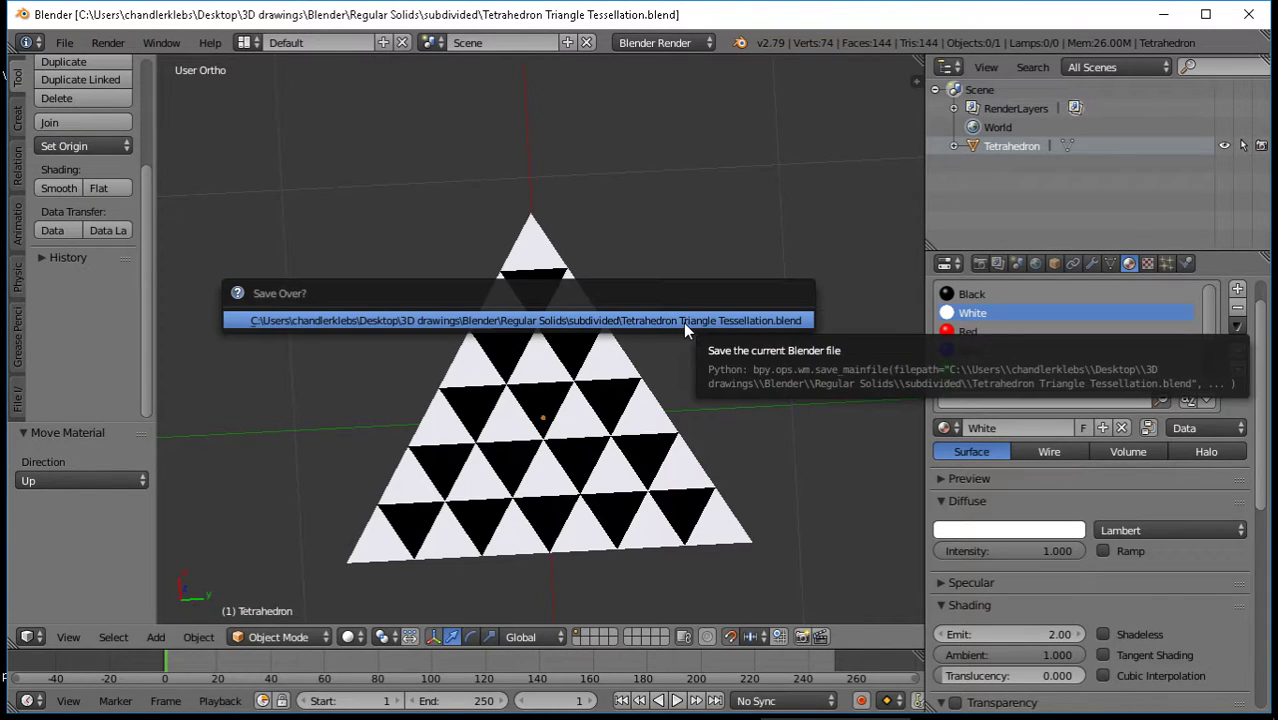
click(685, 321)
middle_drag(783, 292, 791, 535)
middle_drag(810, 349, 698, 496)
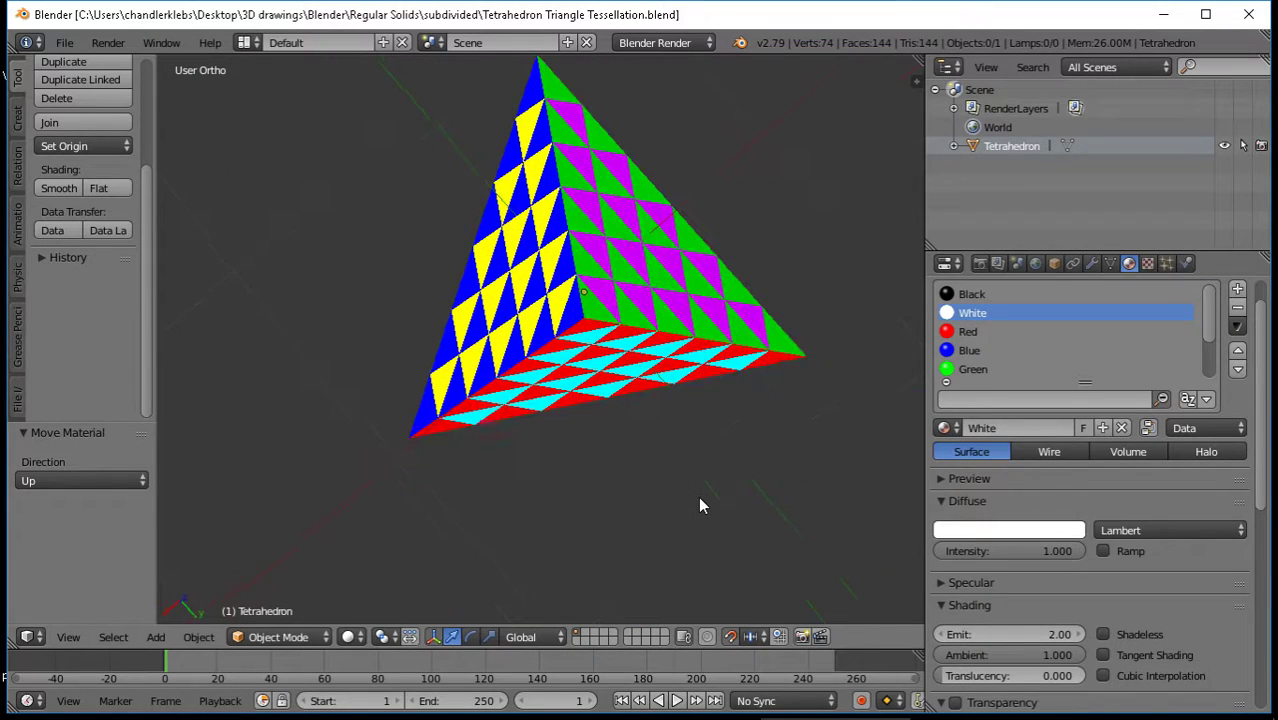
key(ctrl+s)
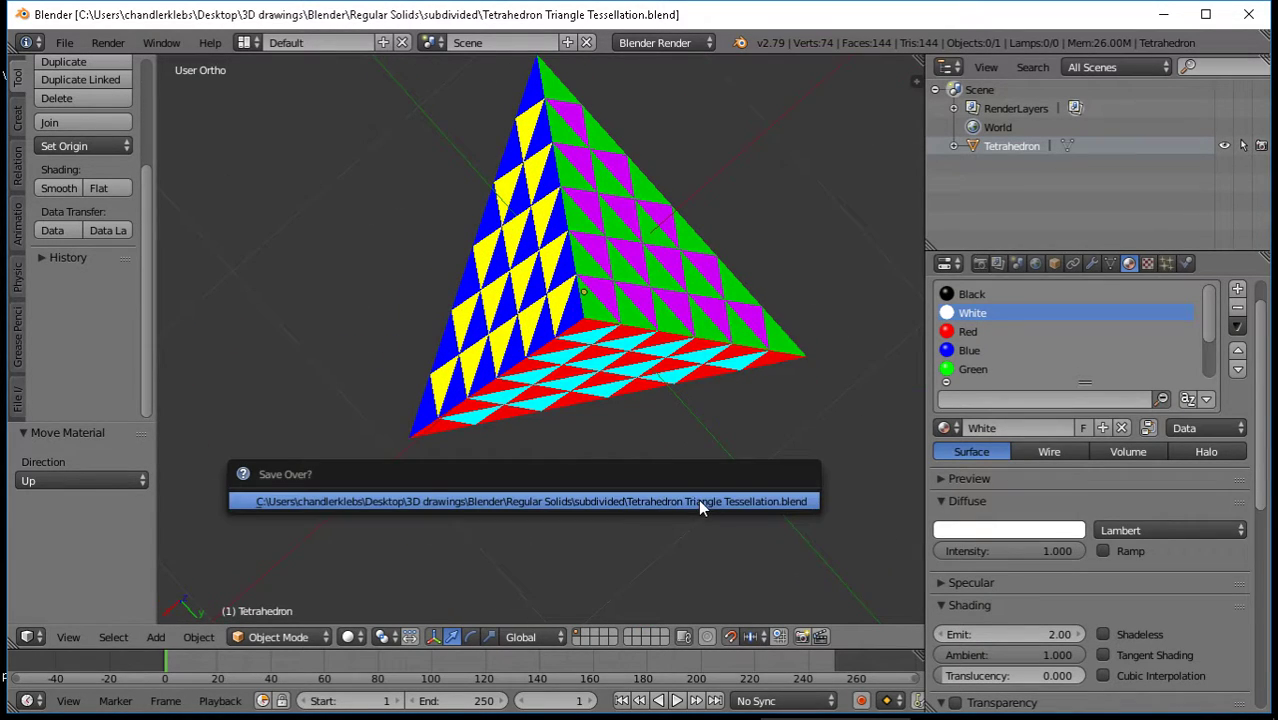
click(608, 503)
Export the model as Tetrahedron Triangle Tessellation.fbx in the subdivided folder with the default FBX settings
click(60, 43)
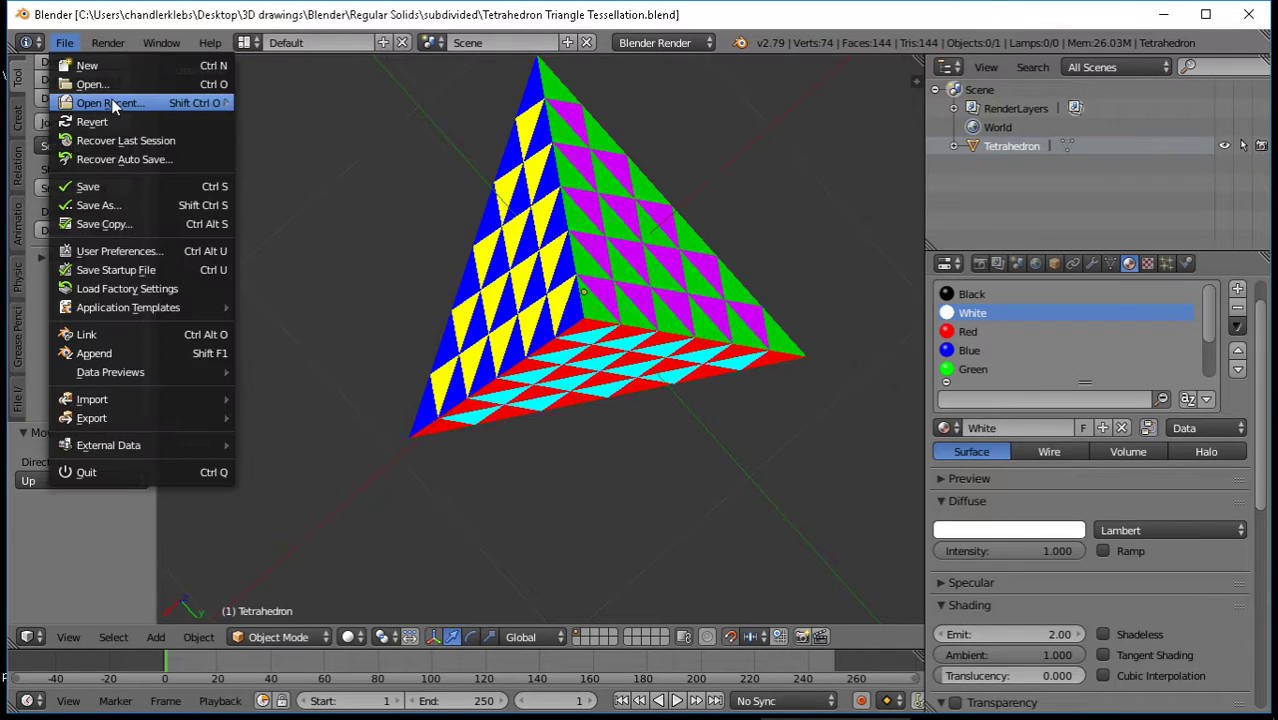
mouse_move(143, 418)
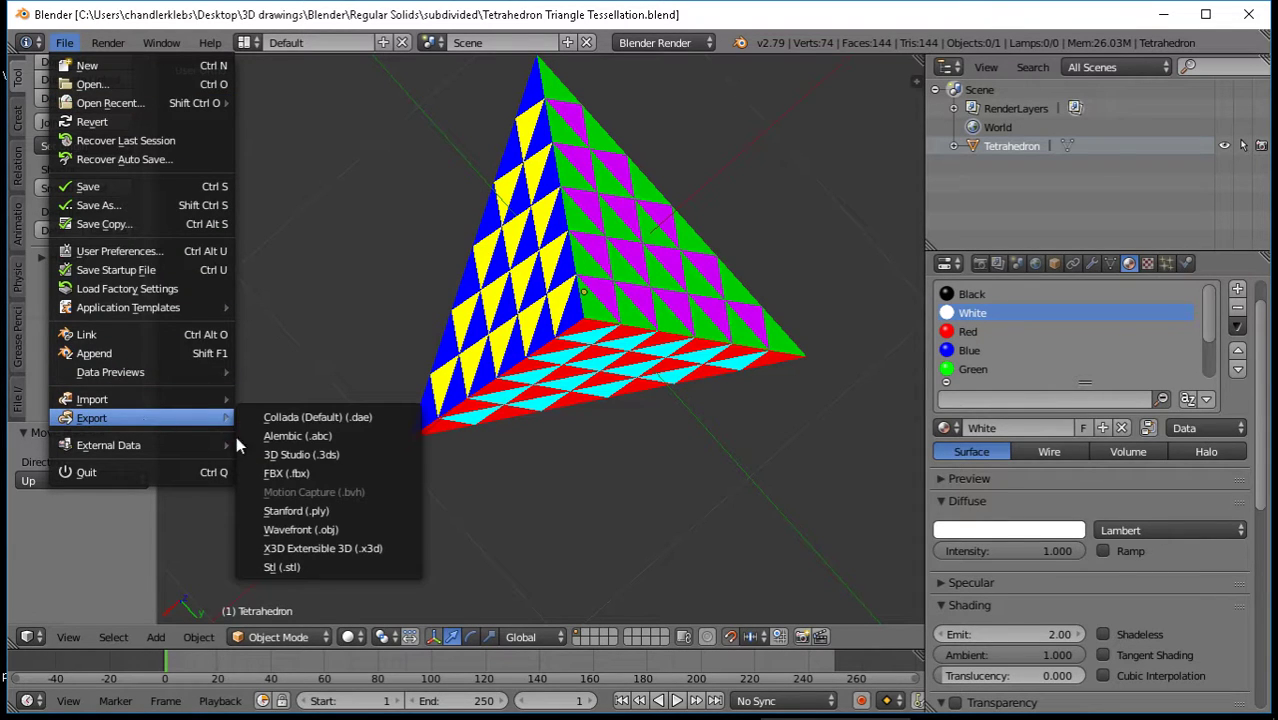
click(284, 474)
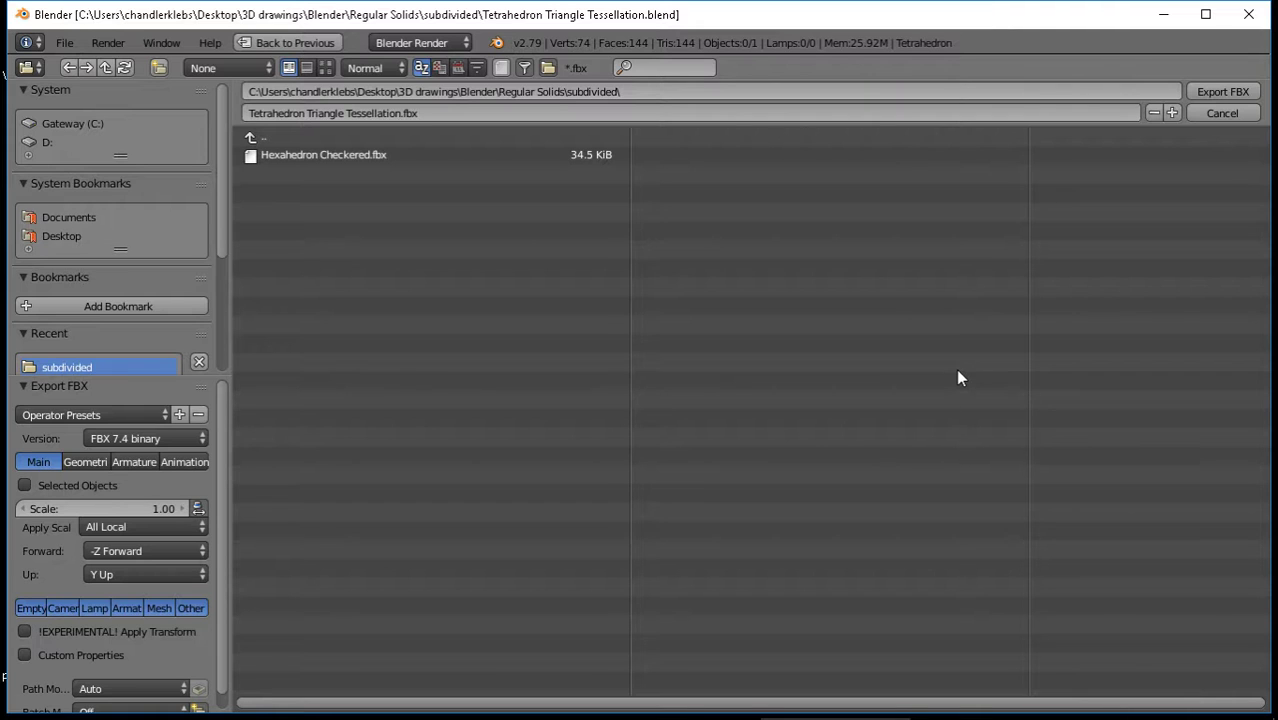
click(1209, 93)
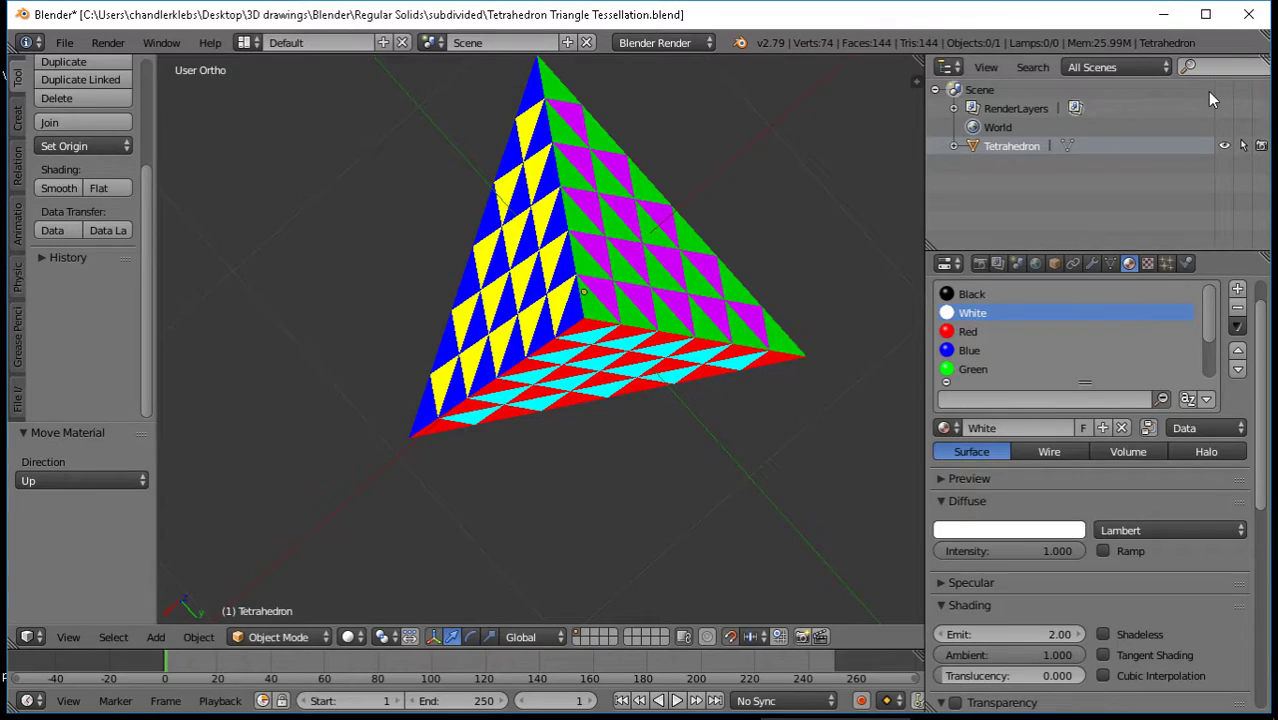
Save over the blend file once more and close Blender
key(ctrl+s)
click(736, 173)
click(1249, 14)
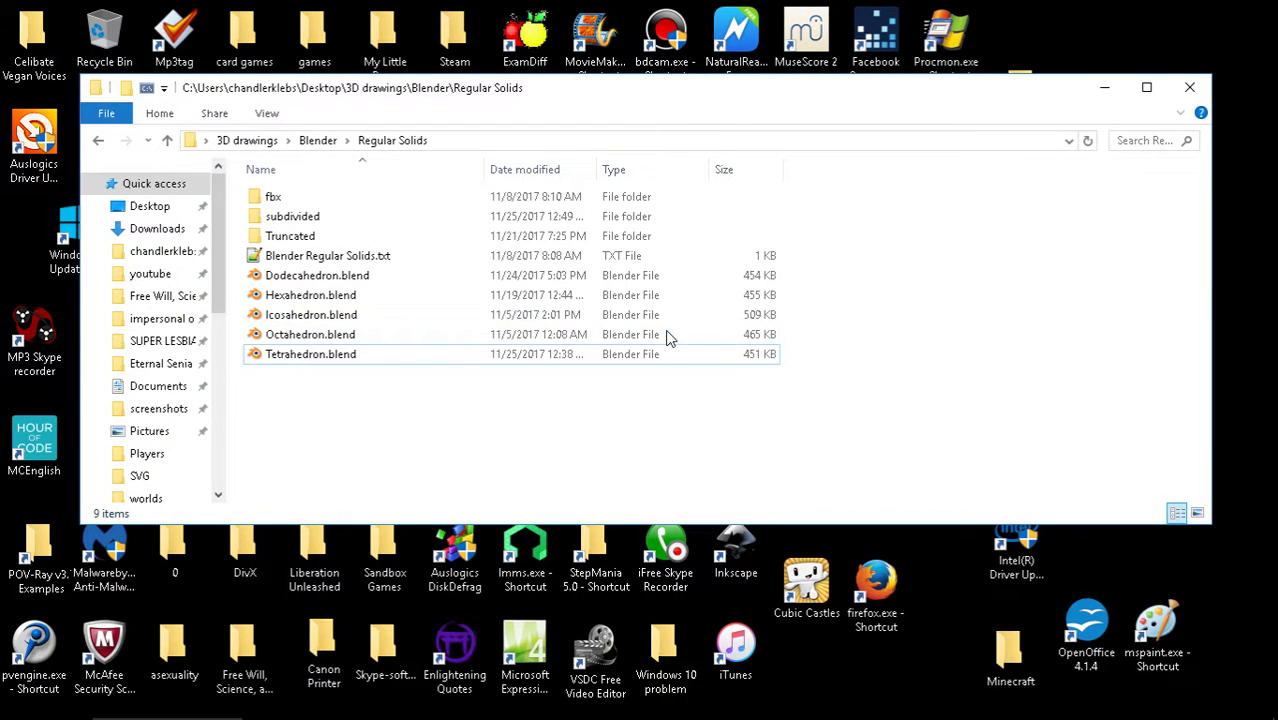
Open the subdivided folder inside Regular Solids in File Explorer and display its full path
click(555, 142)
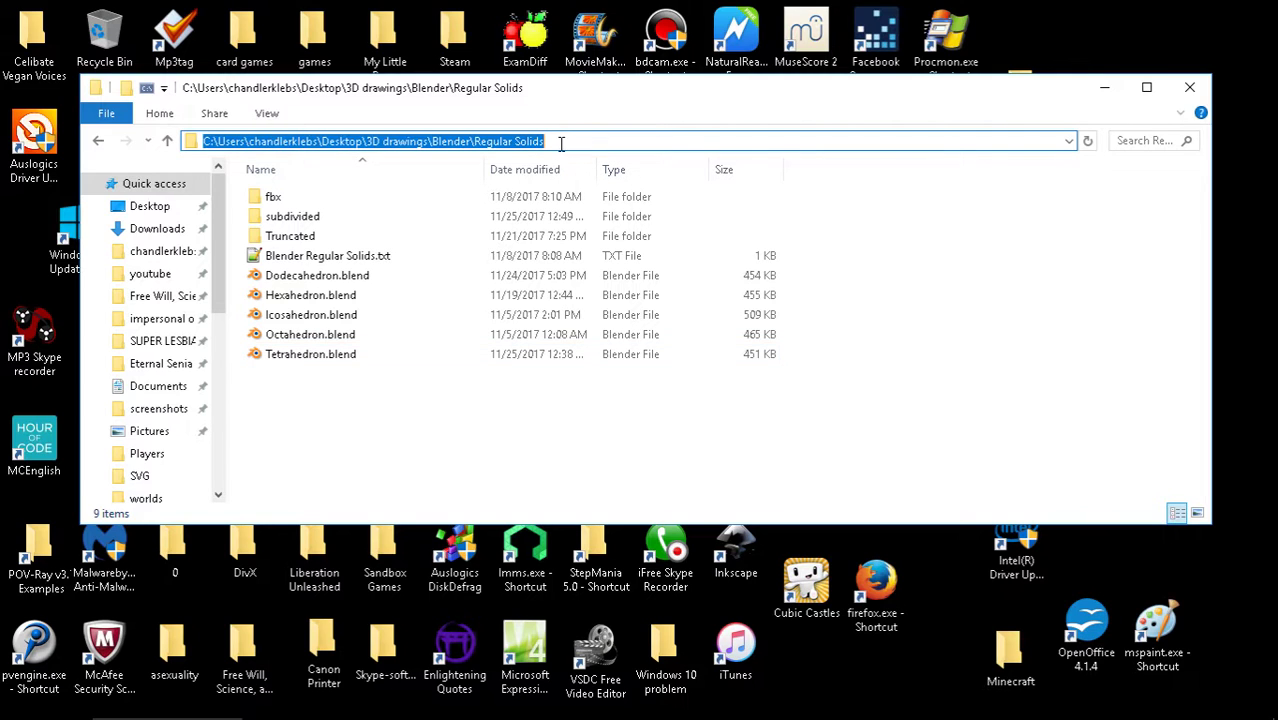
double_click(320, 218)
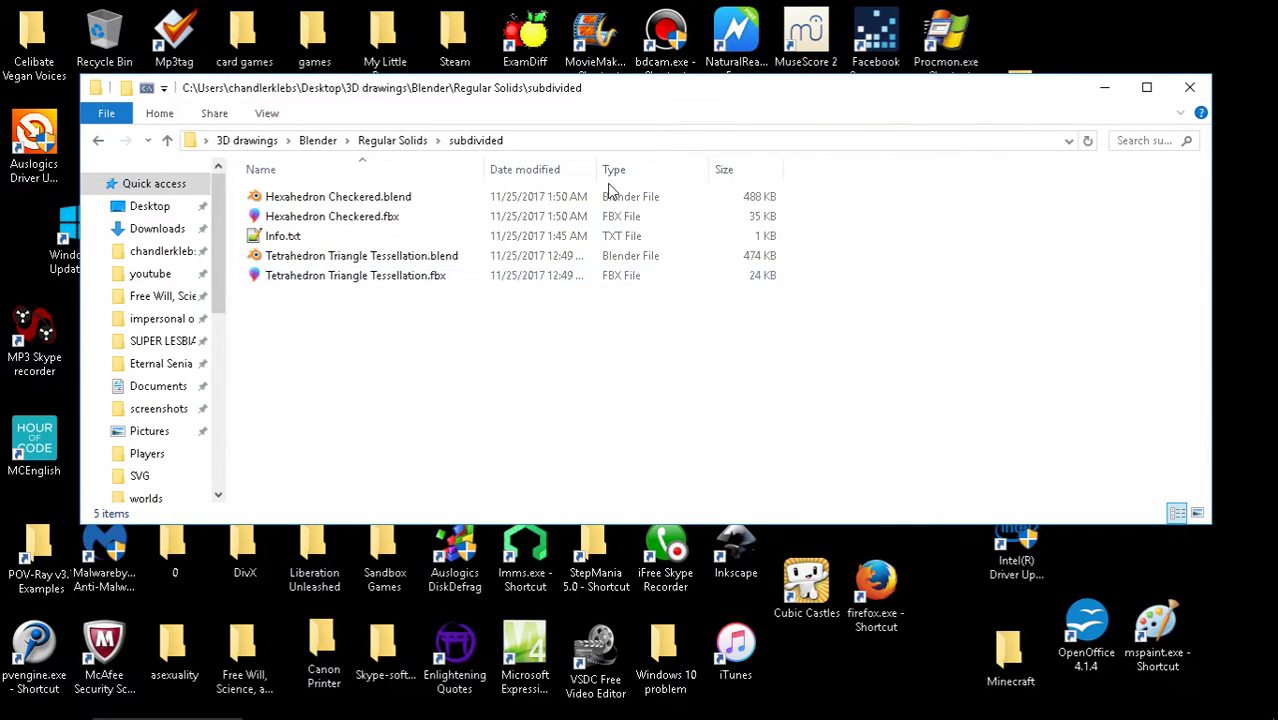
click(598, 141)
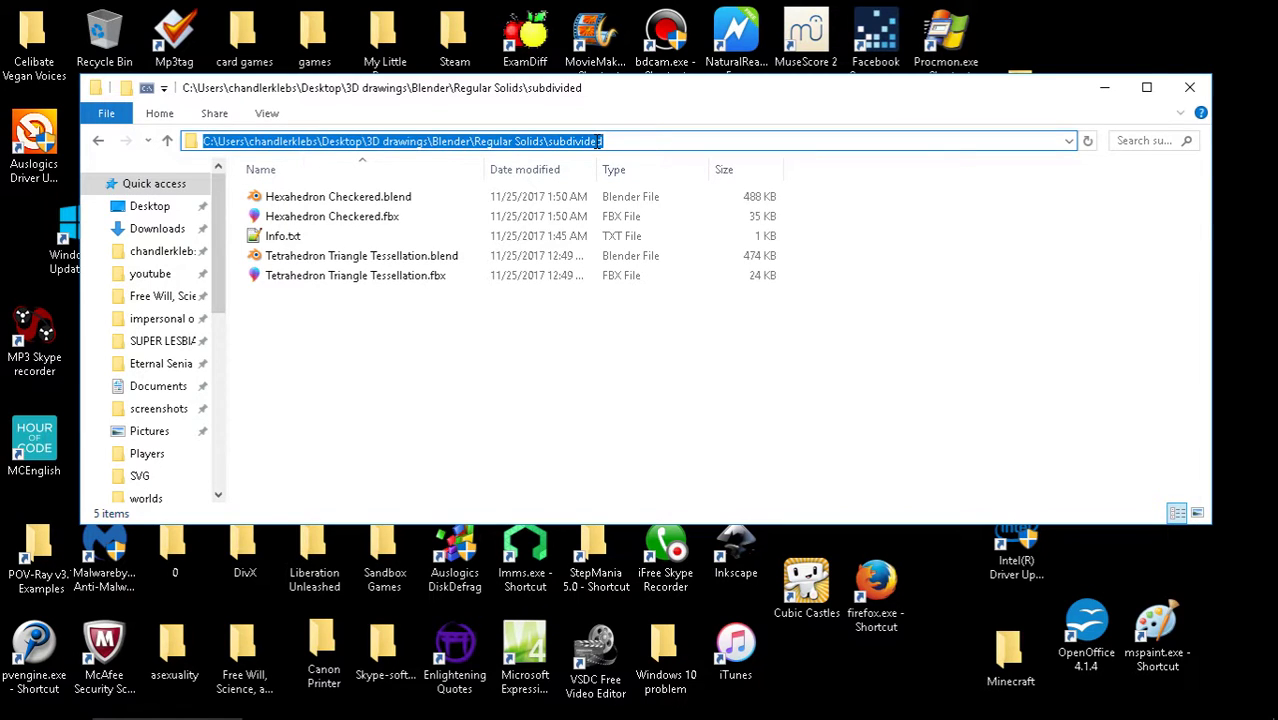
click(544, 470)
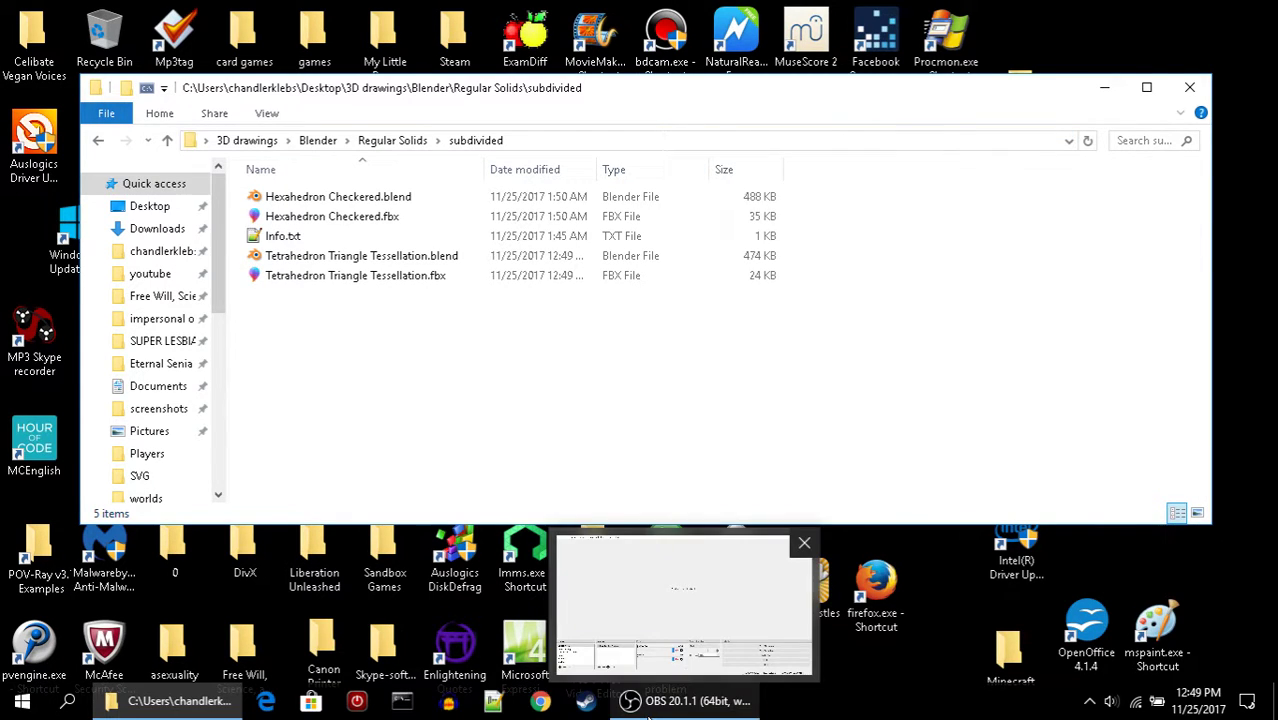
Switch to Google Chrome and load sketchfab.com
click(538, 703)
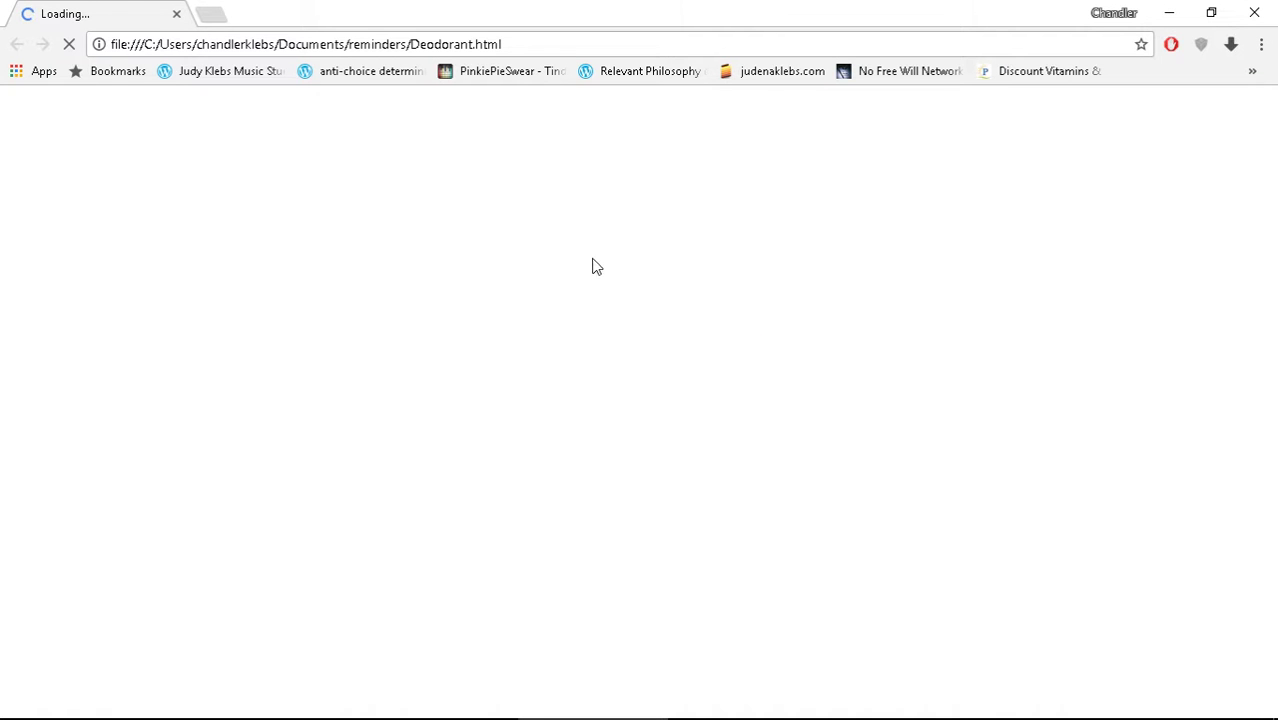
click(544, 44)
text(ske)
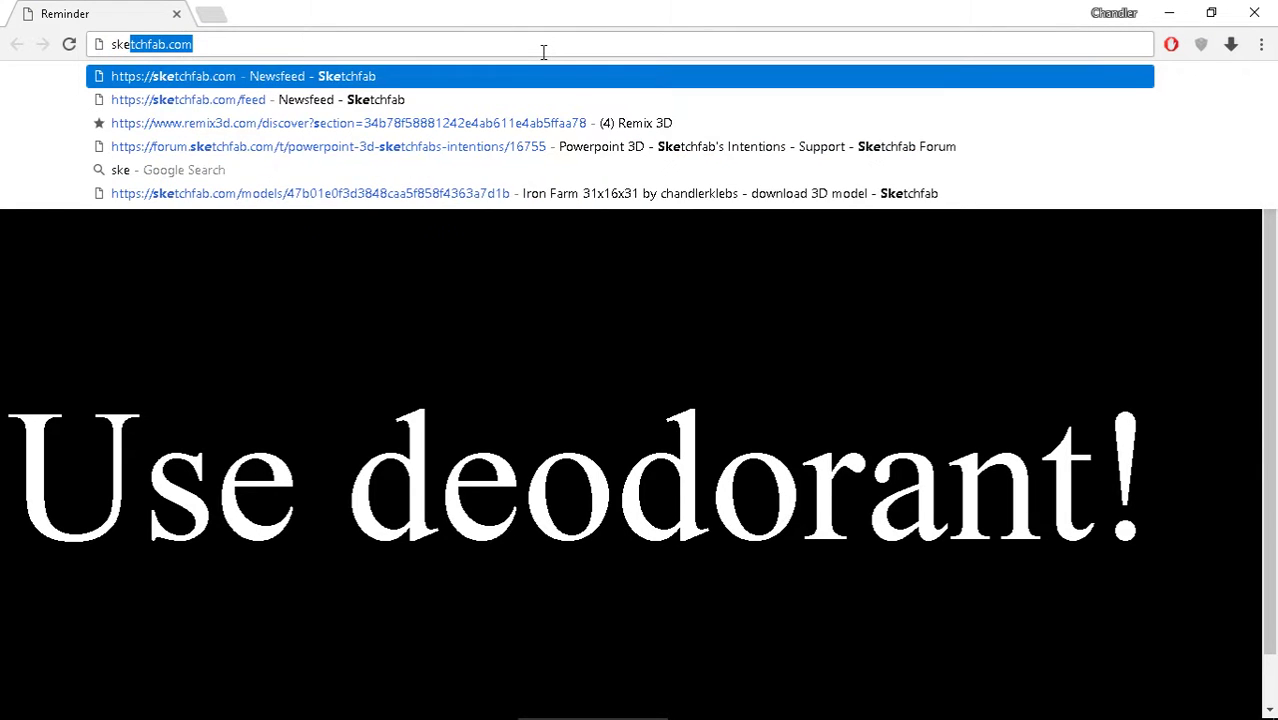
key(Return)
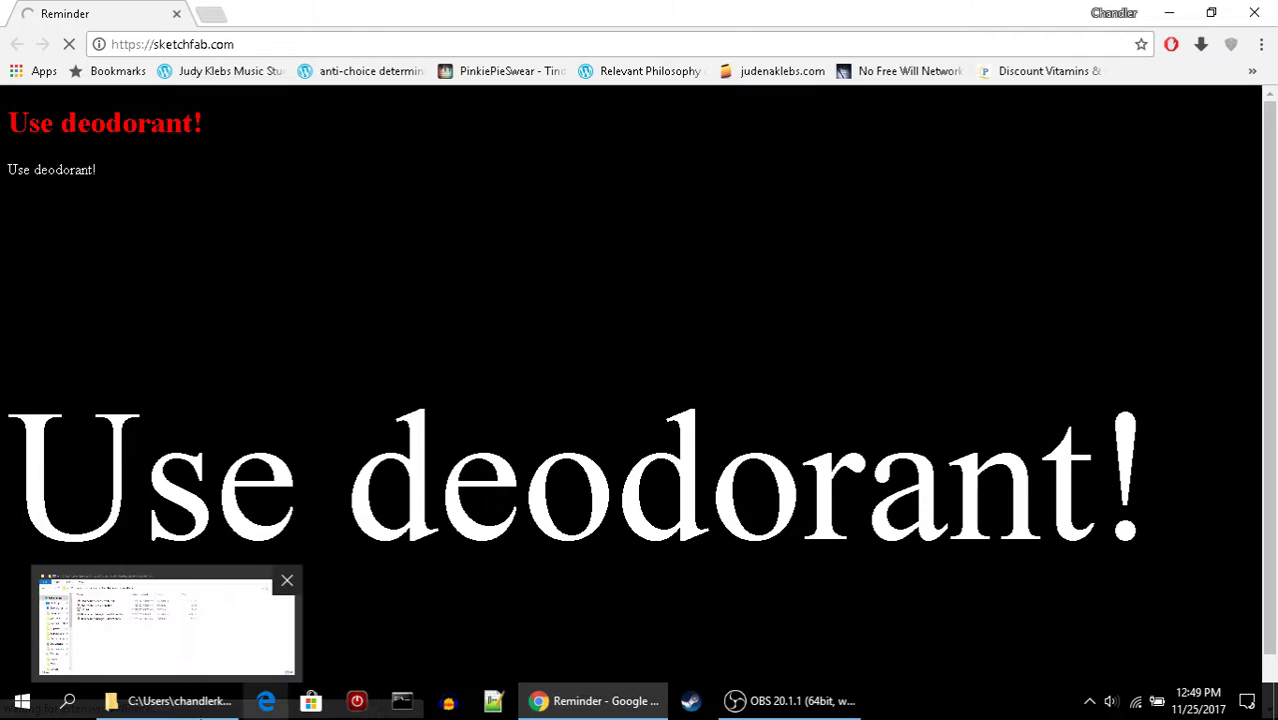
Return to the subdivided folder in File Explorer and open Info.txt
click(180, 701)
click(298, 238)
double_click(299, 238)
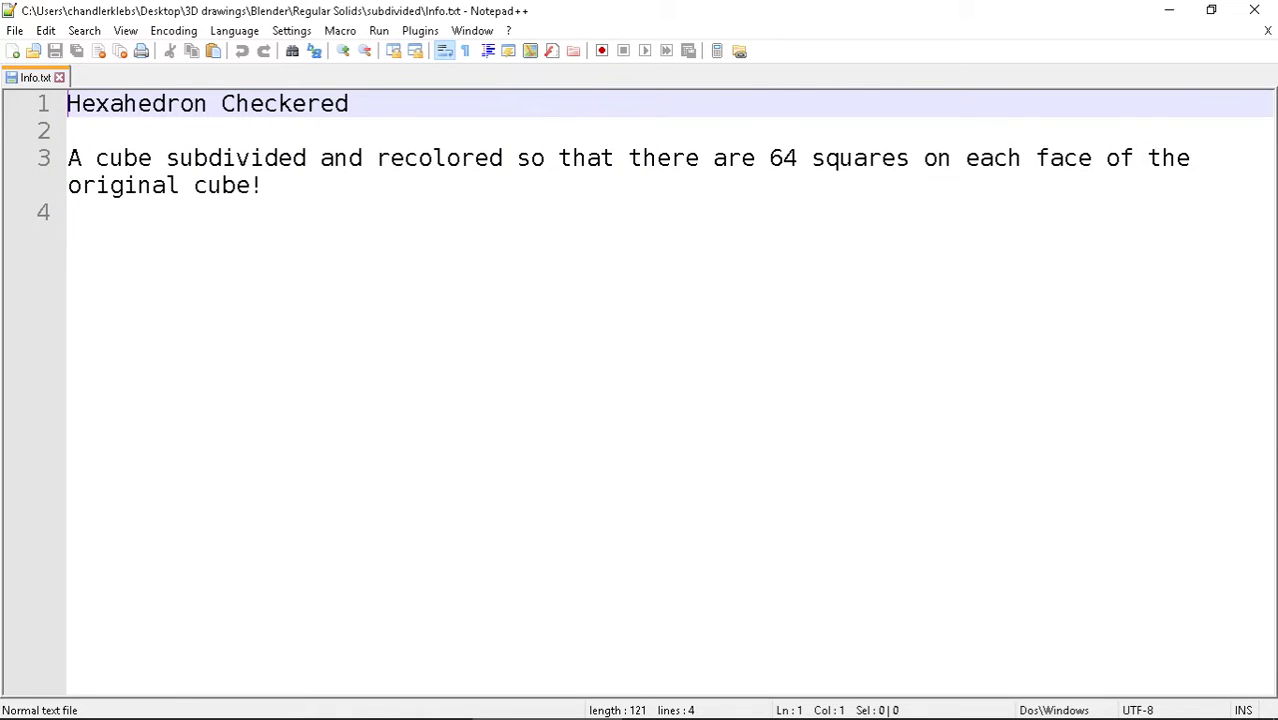
Copy the name Tetrahedron Triangle Tessellation from the blend file and paste it as a new heading at the end of Info.txt
click(160, 630)
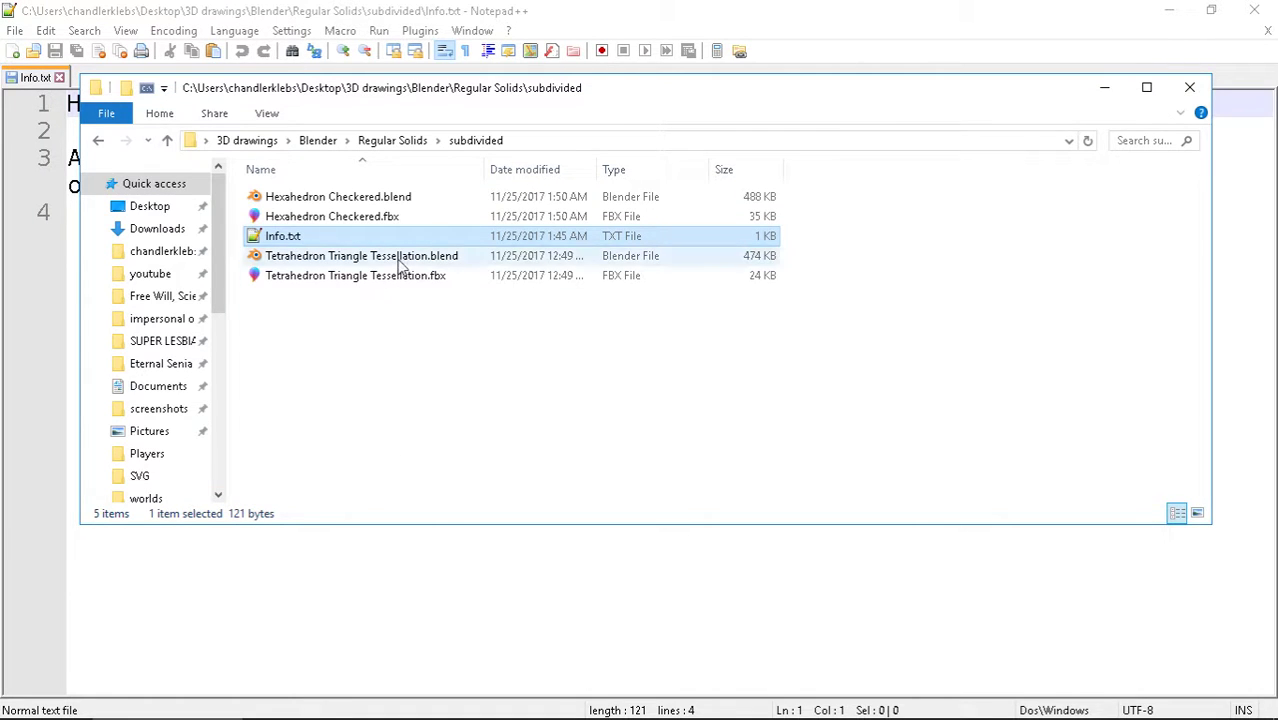
click(400, 258)
click(400, 258)
key(ctrl+c)
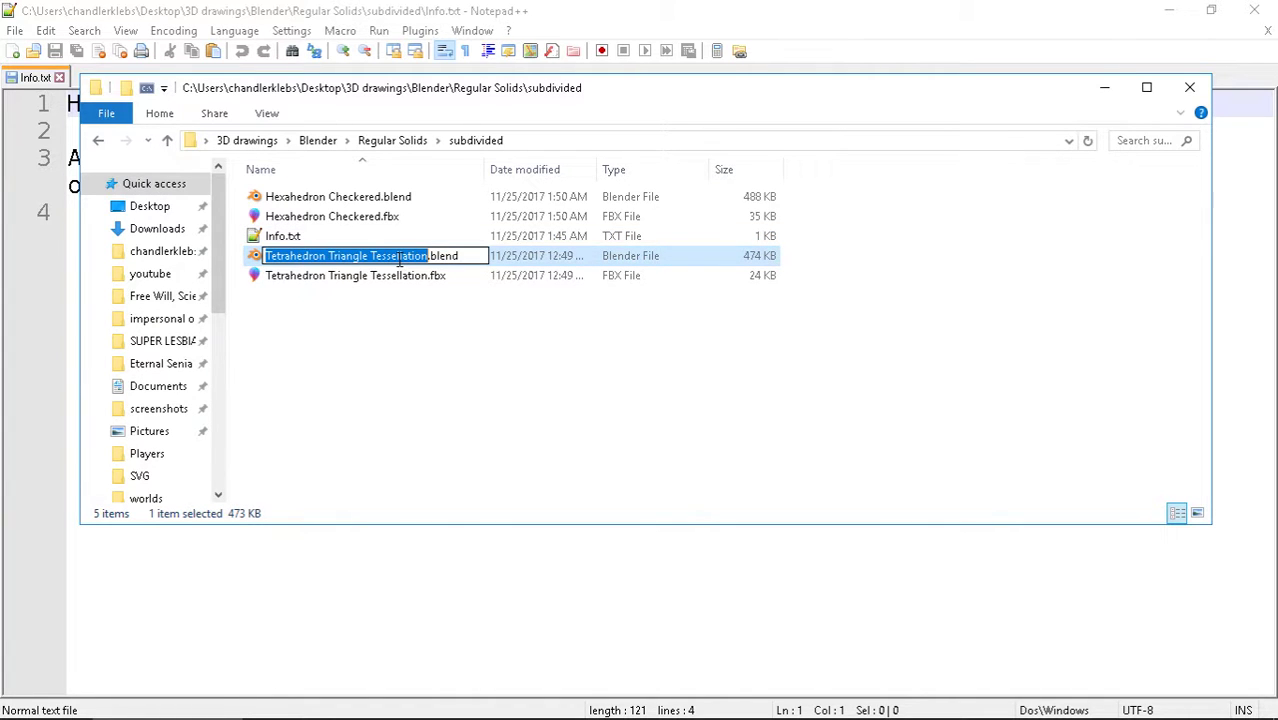
click(385, 354)
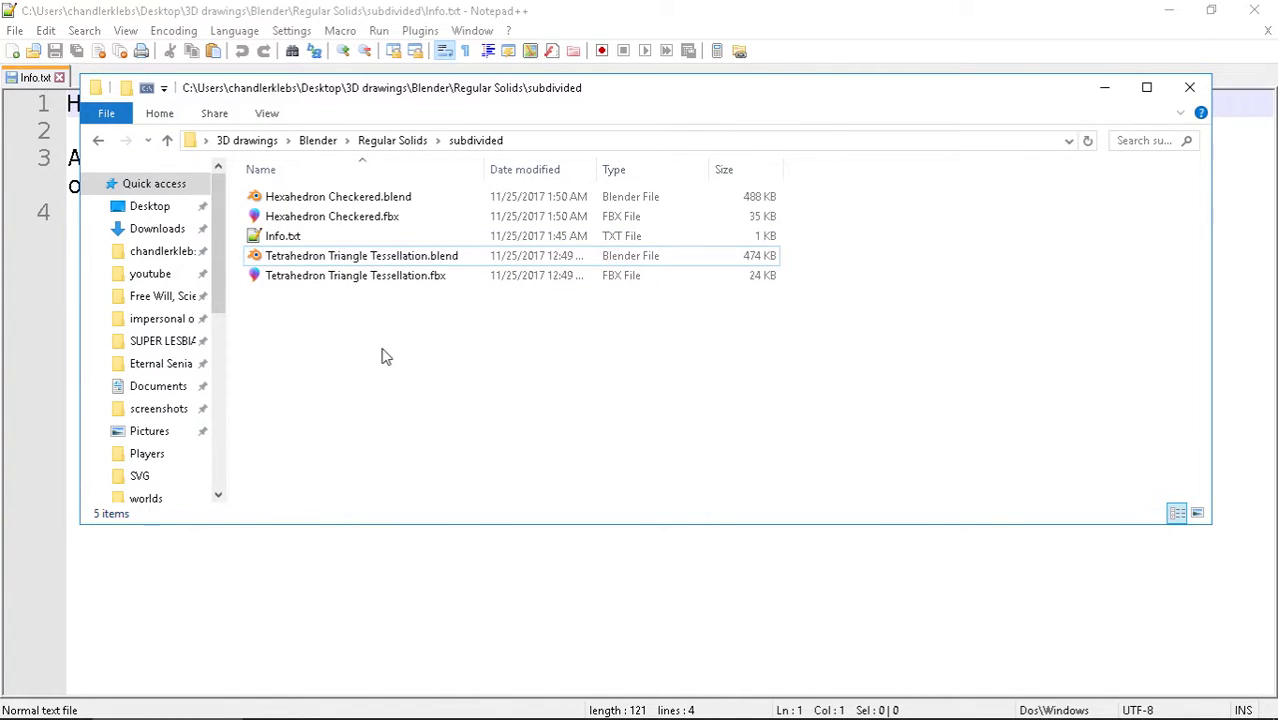
click(469, 570)
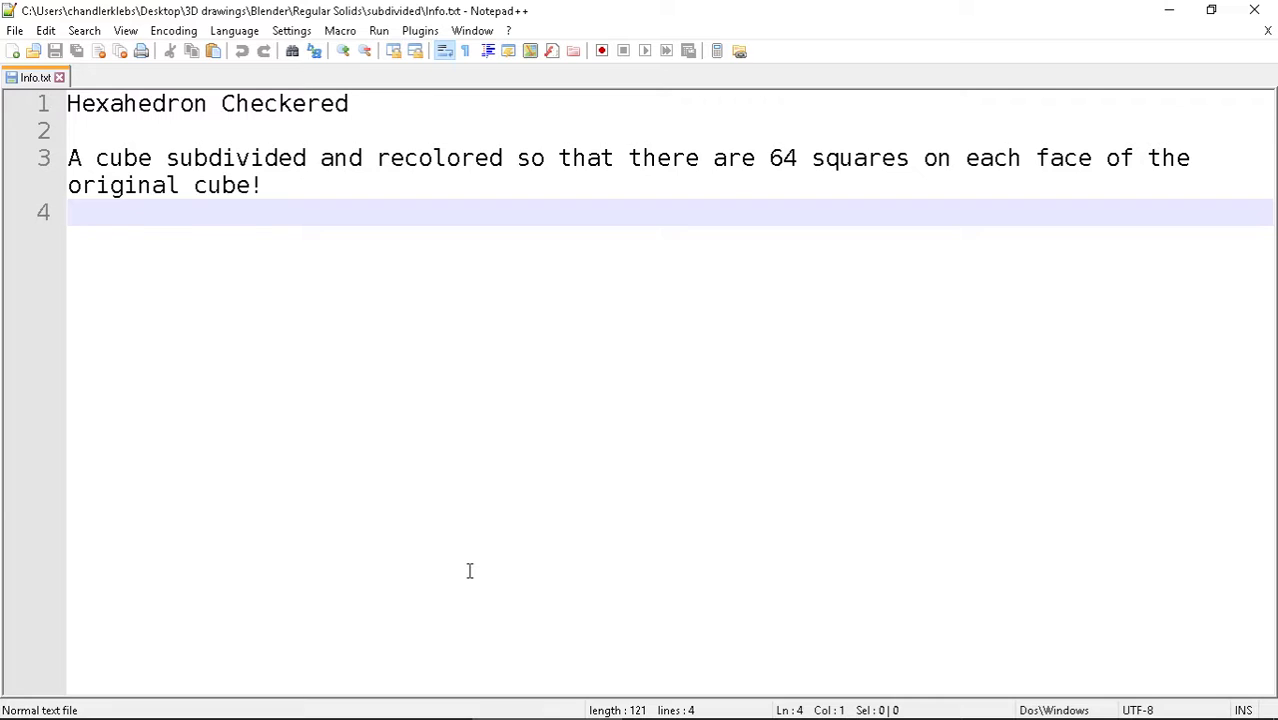
key(Return)
key(Return)
key(ctrl+v)
key(Return)
key(Return)
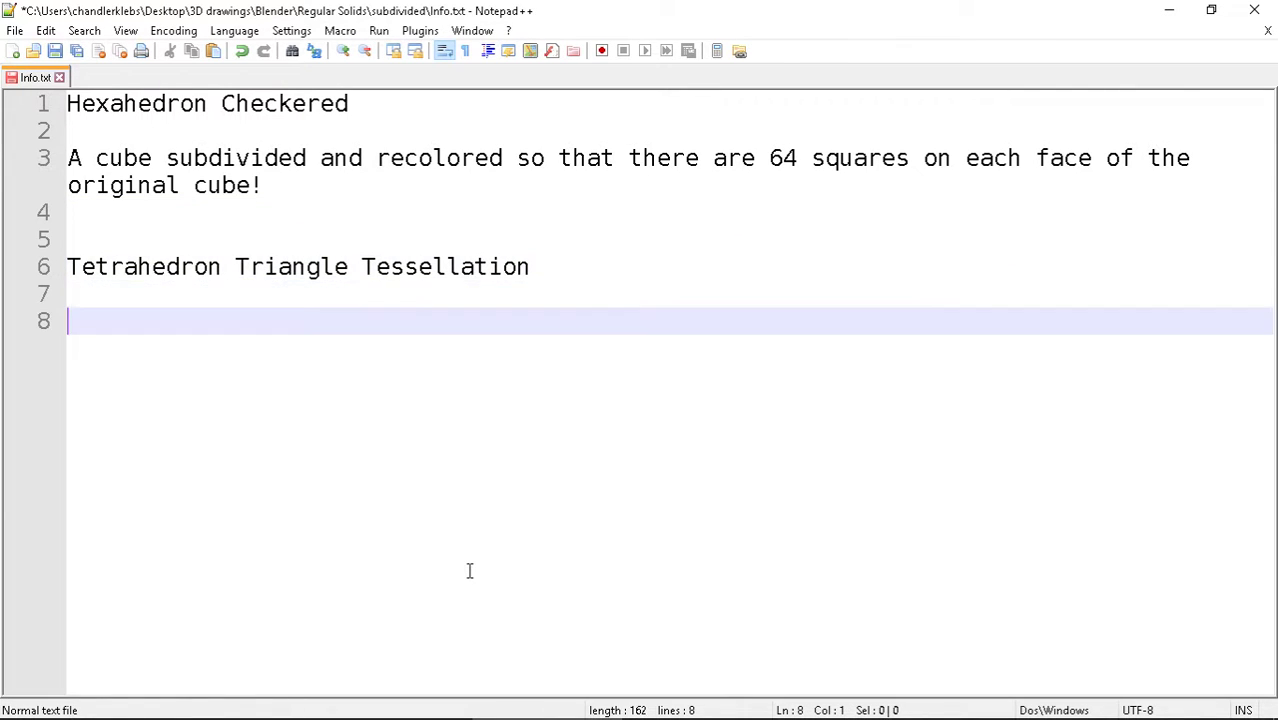
Write "A Tetrahedron subdivided and recolored with a bunch of smaller triangles on each side of the original shape." below the heading and save Info.txt
text(A Tetra)
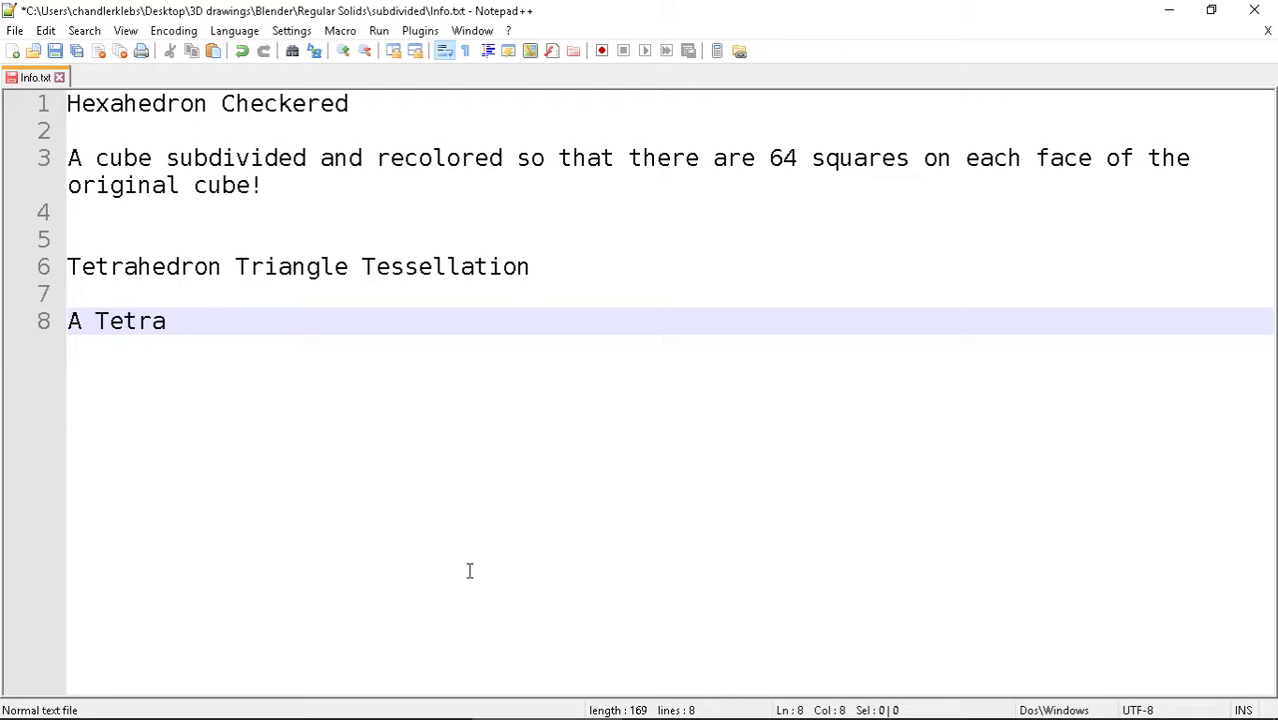
text(hedron)
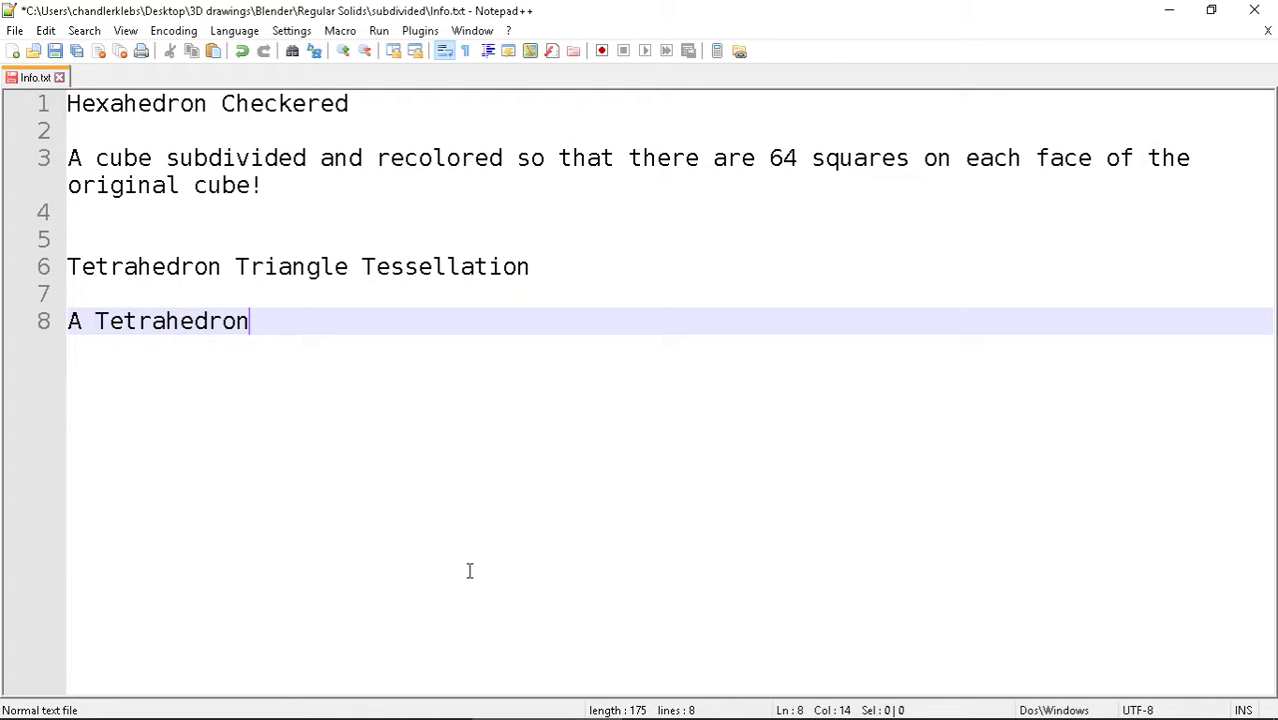
text( subdivided )
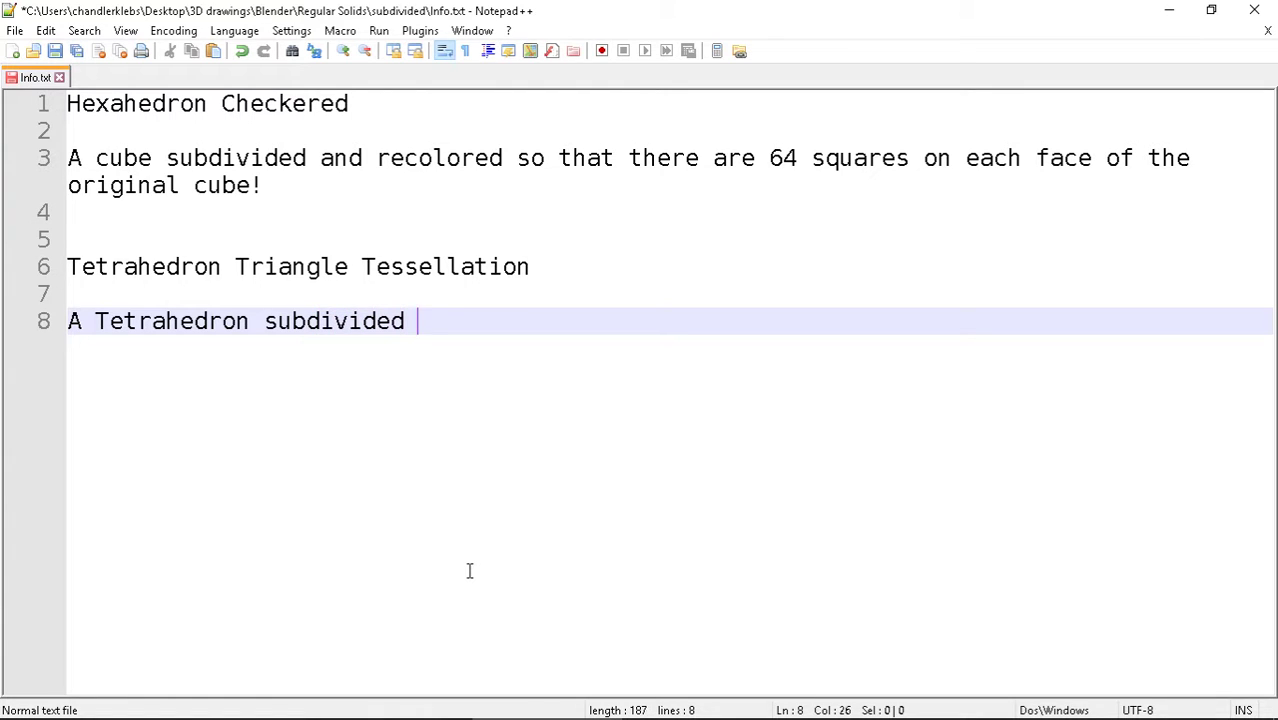
text(and re)
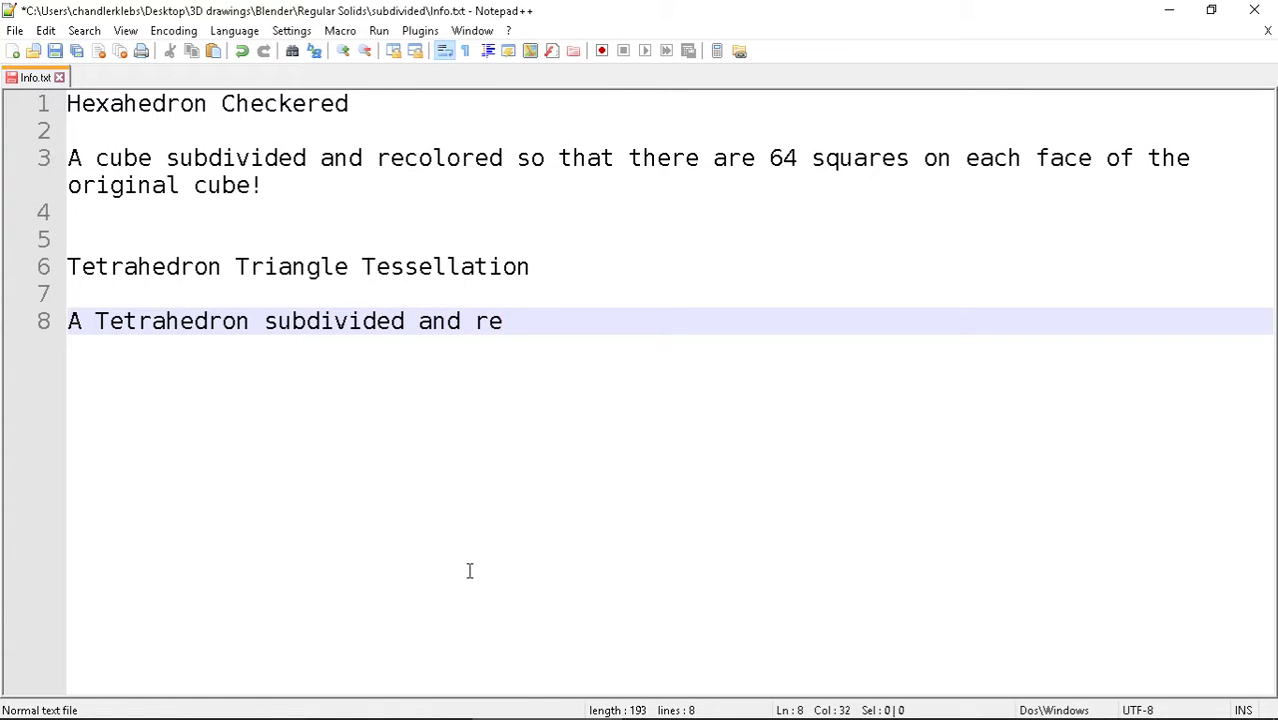
text(colored)
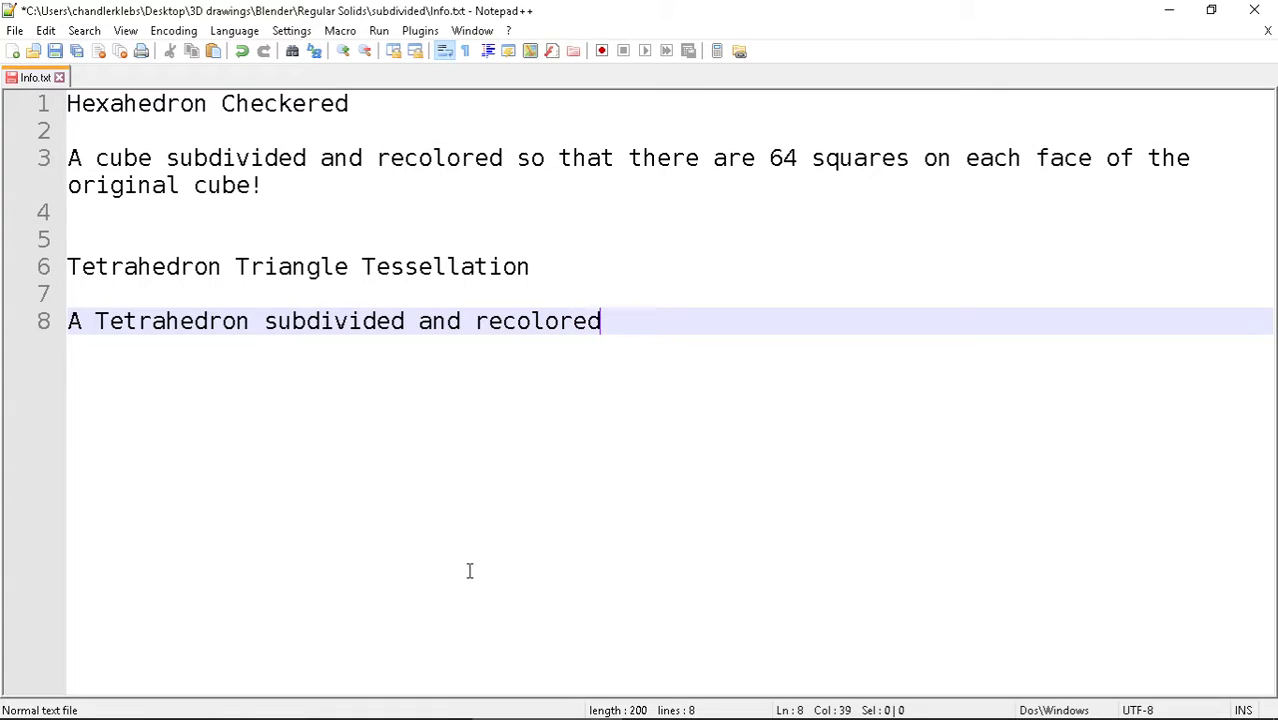
text( with a bunch of smaller triangles on each)
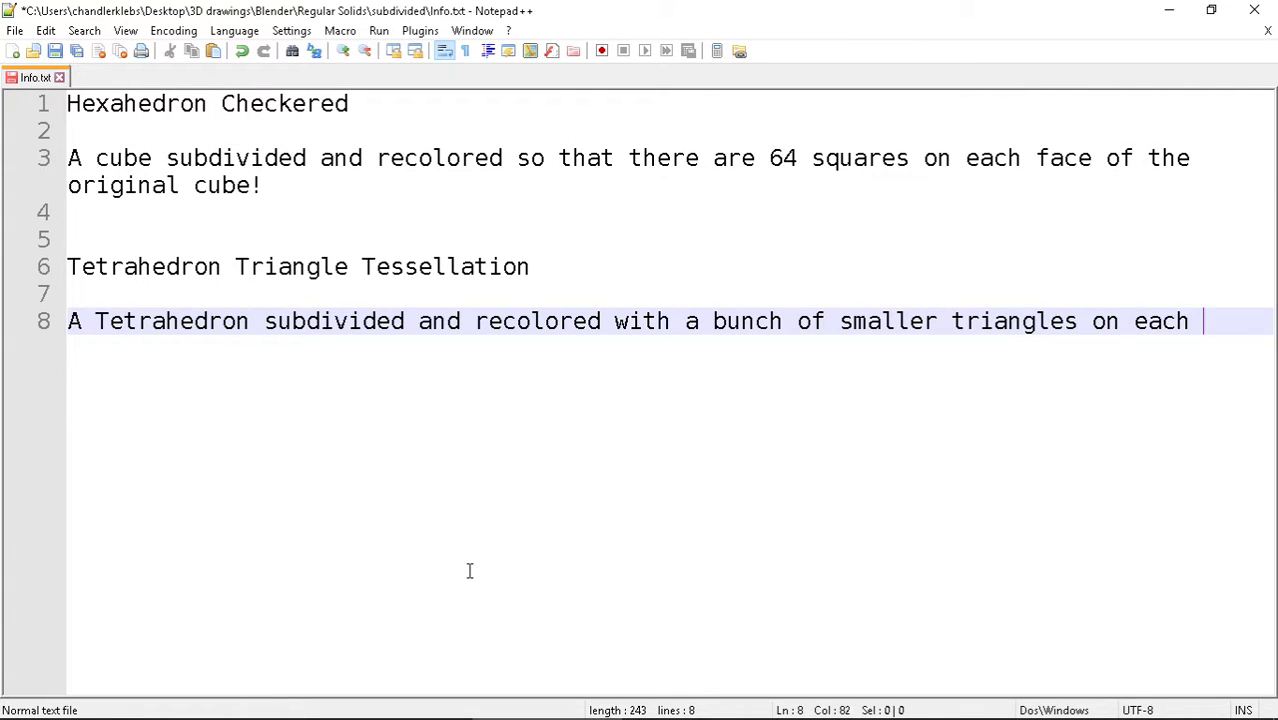
text(side of the o)
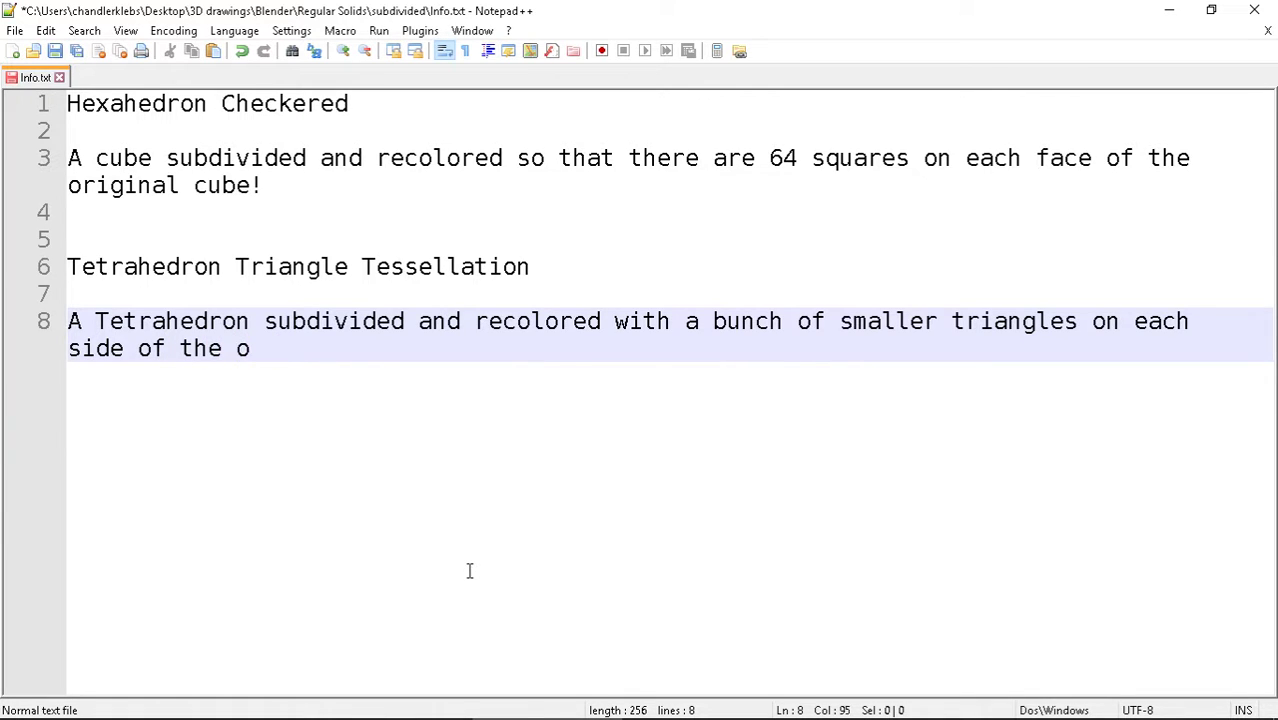
text(riginal)
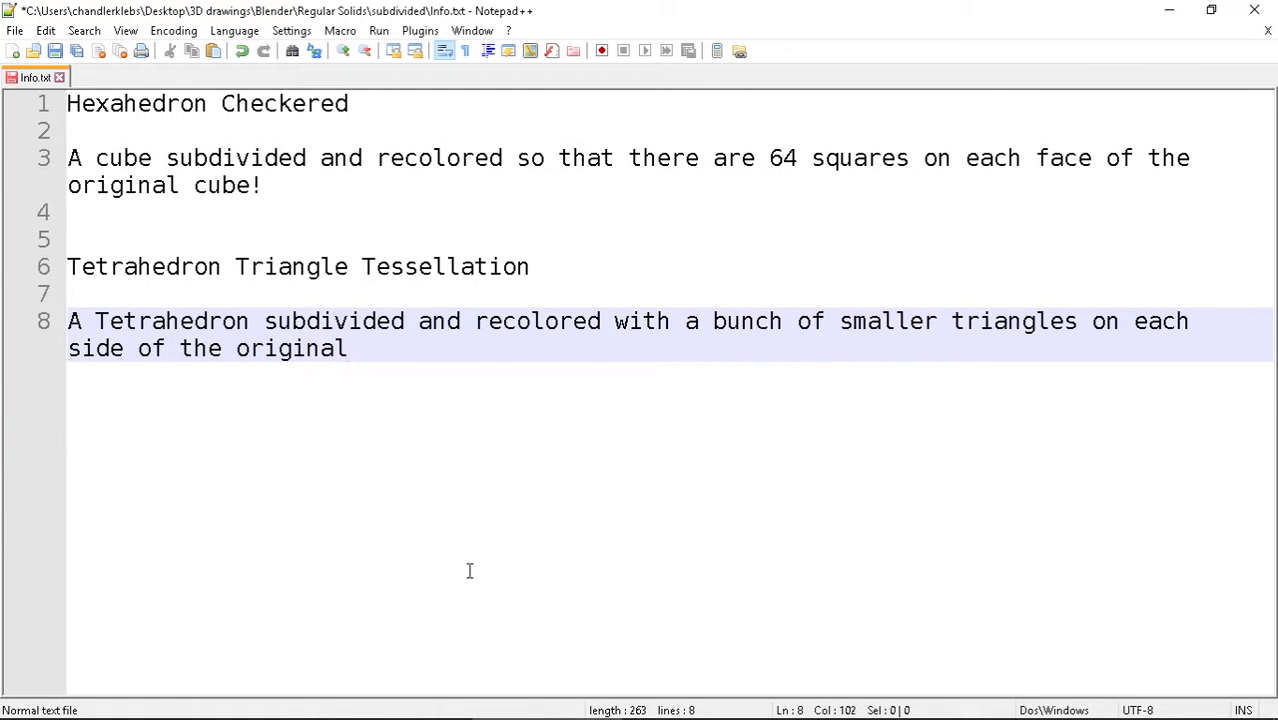
text( shape.)
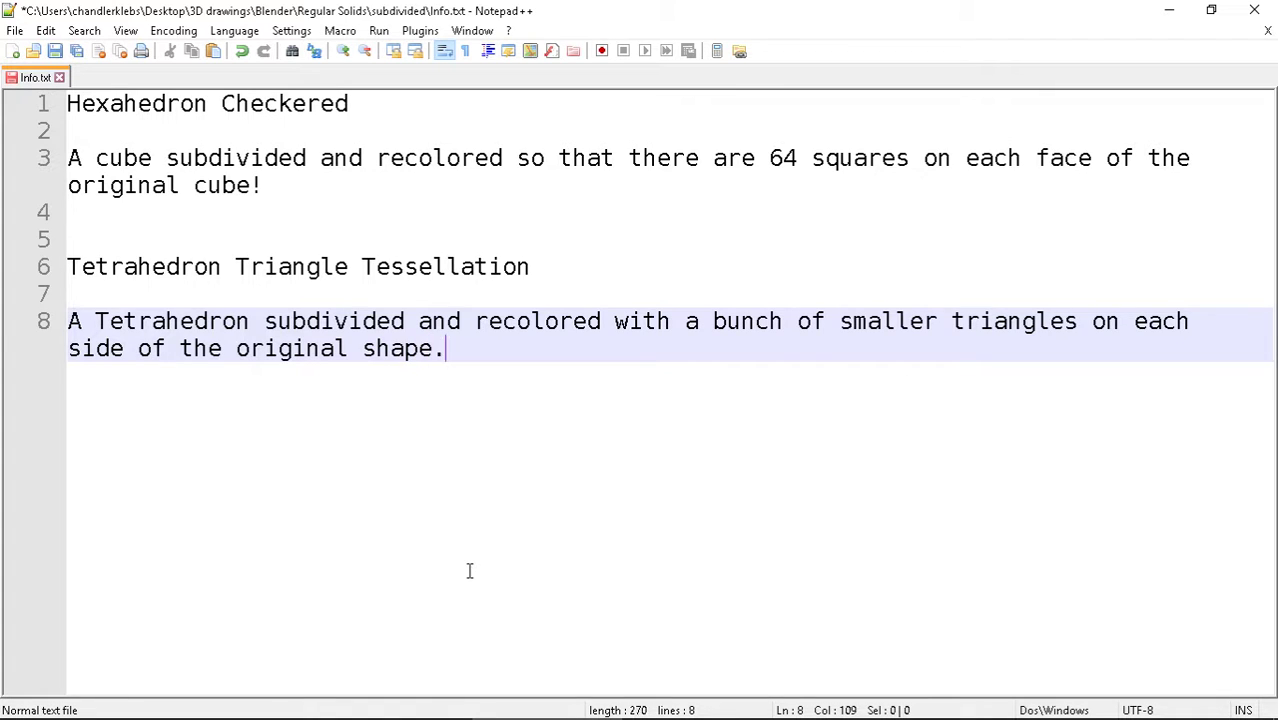
key(Return)
key(ctrl+s)
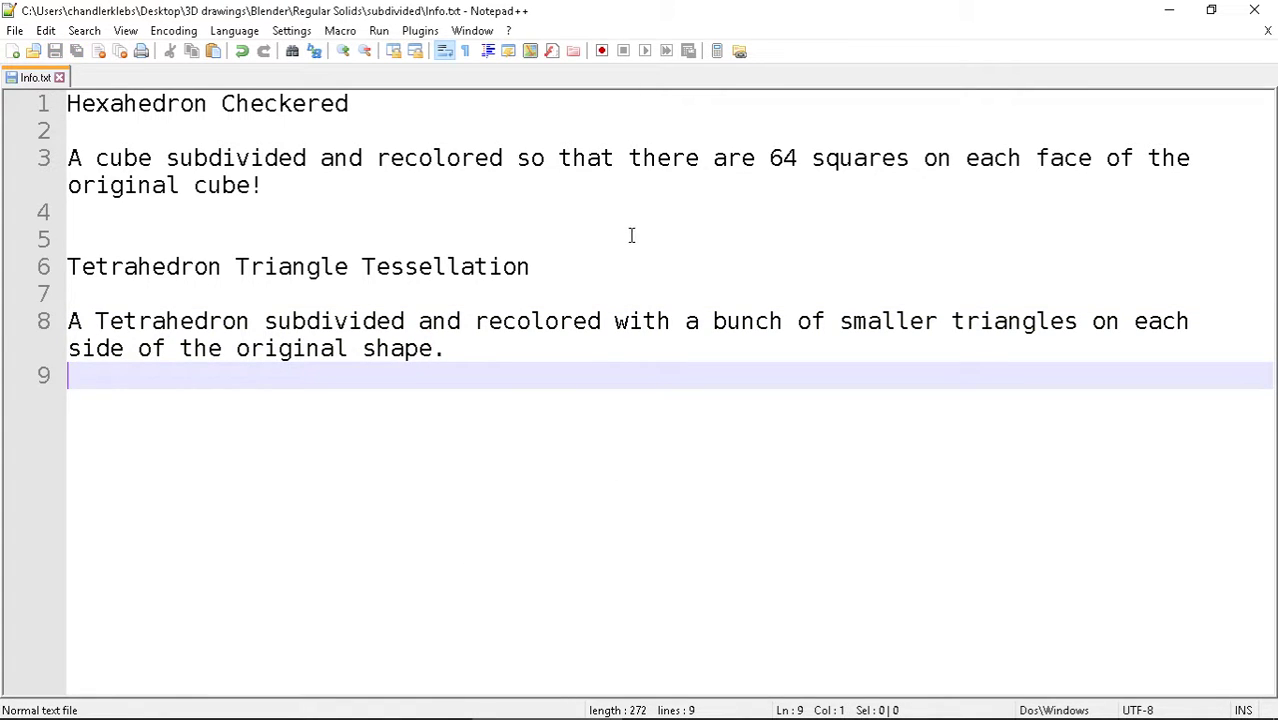
Switch to Sketchfab in Chrome and upload Tetrahedron Triangle Tessellation.fbx from the subdivided folder as a new model
drag(580, 270, 3, 275)
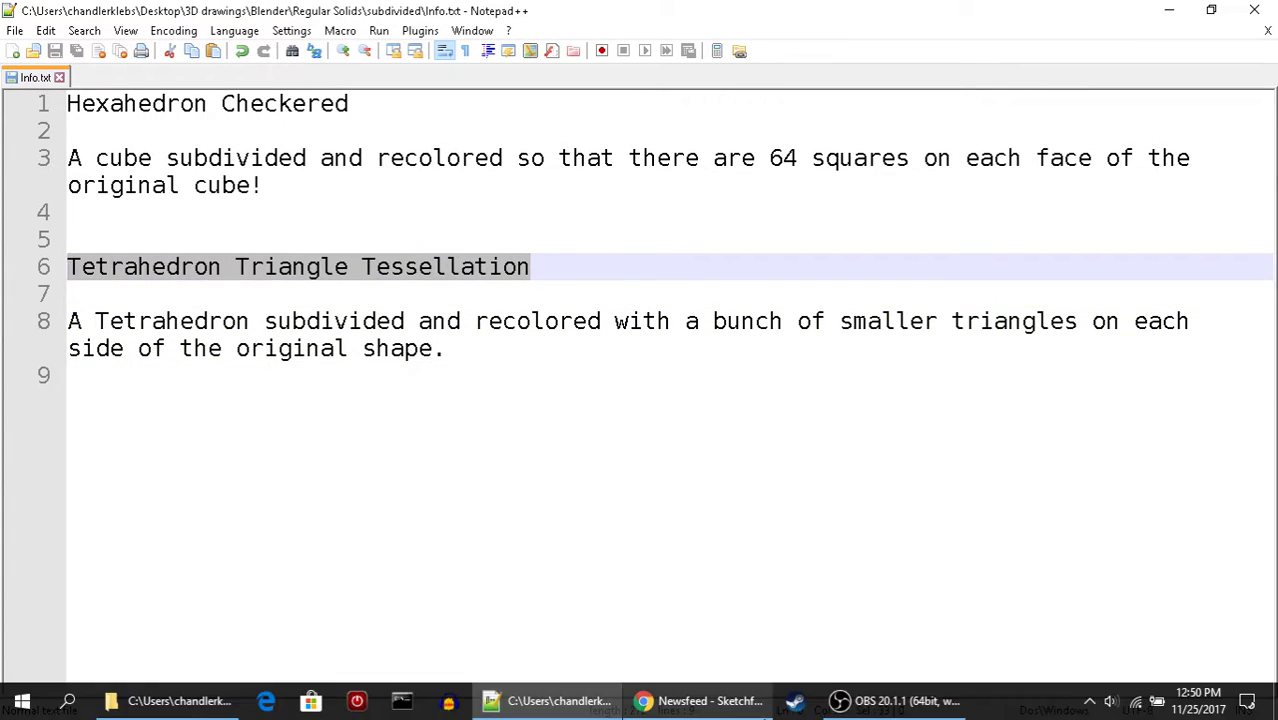
click(700, 708)
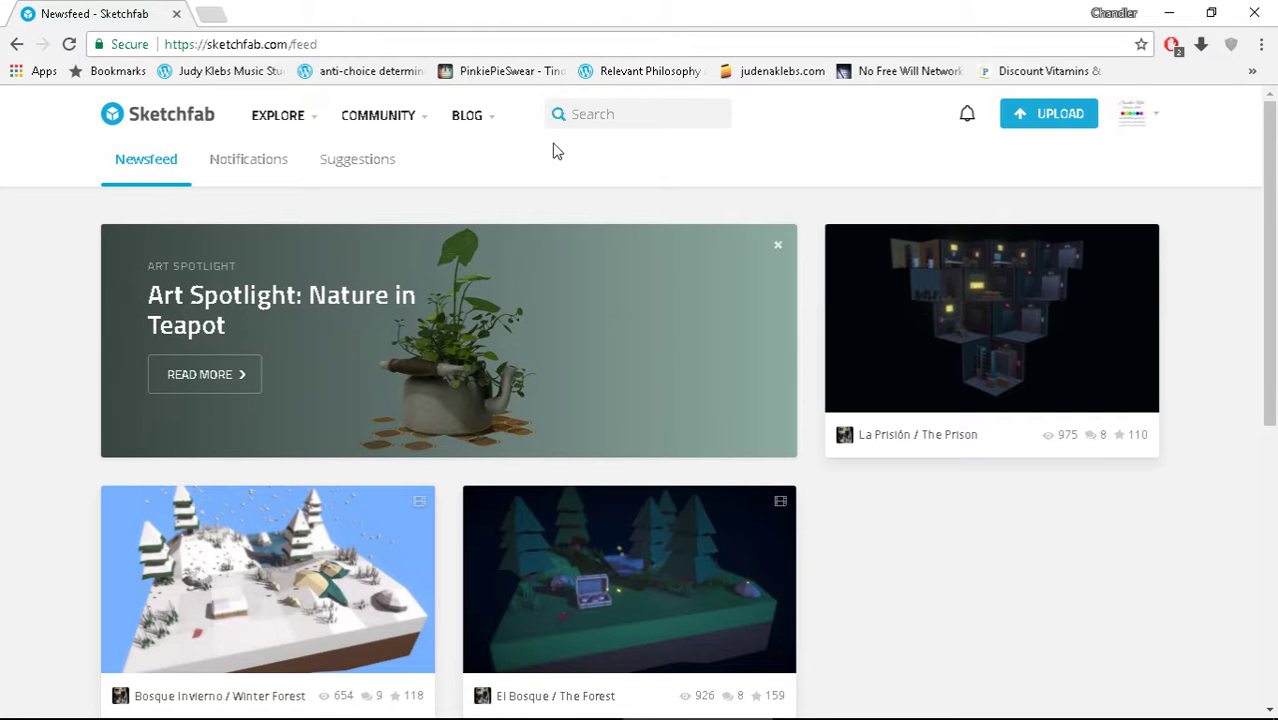
click(1030, 116)
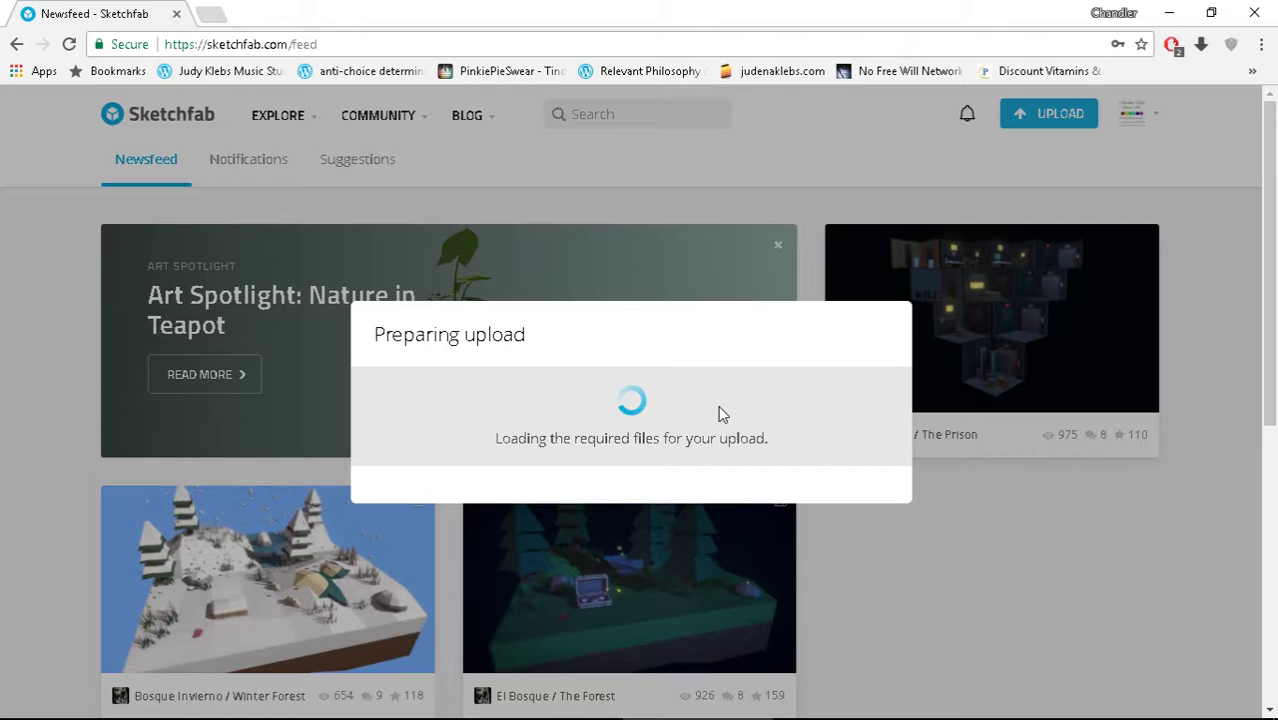
click(592, 440)
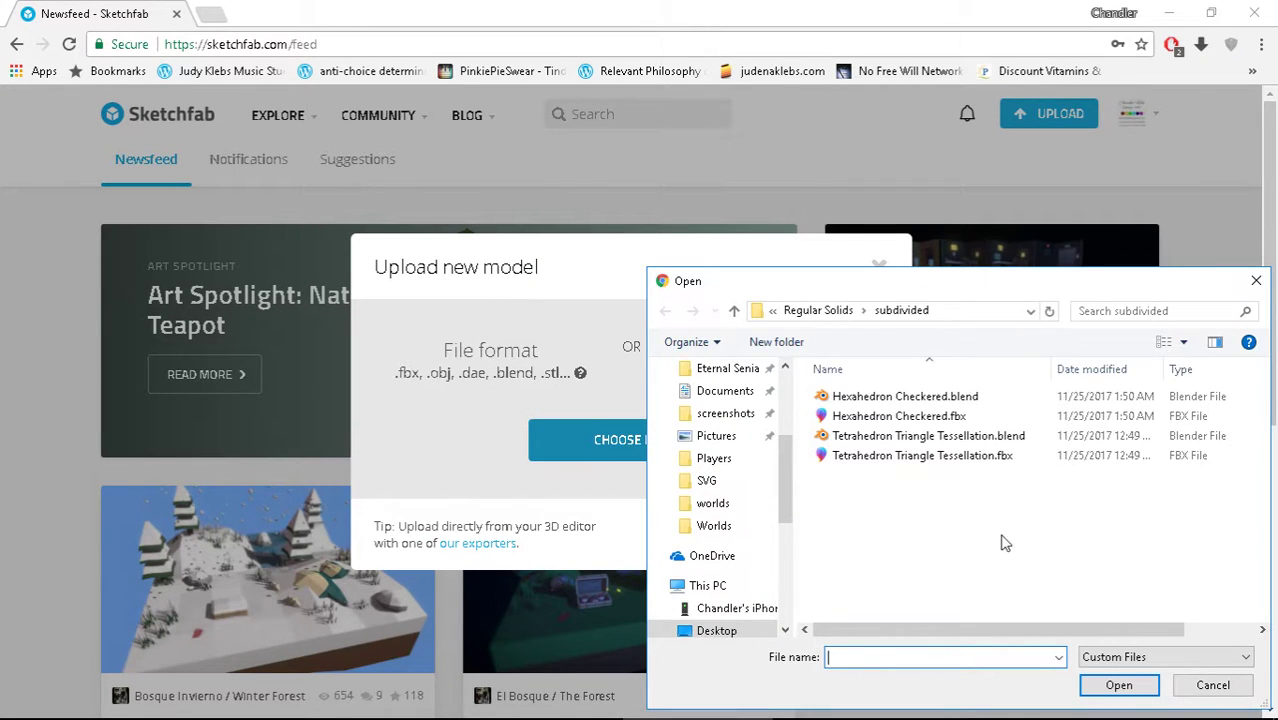
click(922, 457)
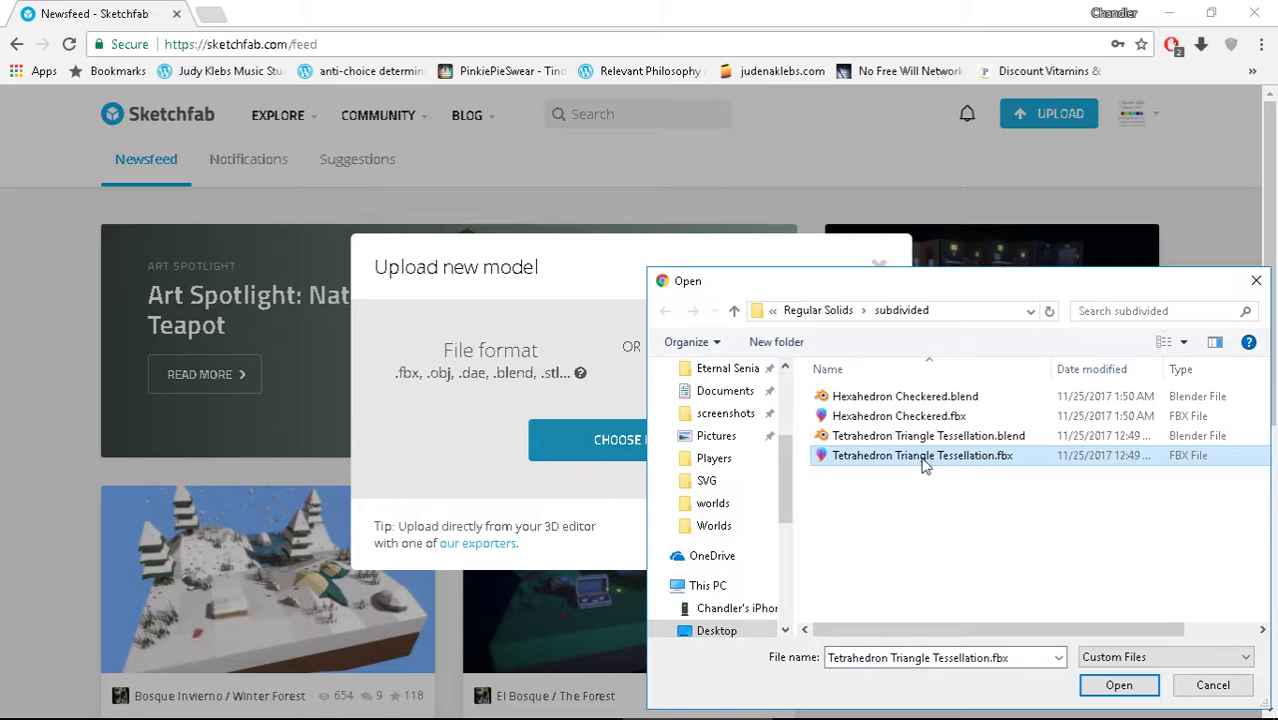
click(1101, 686)
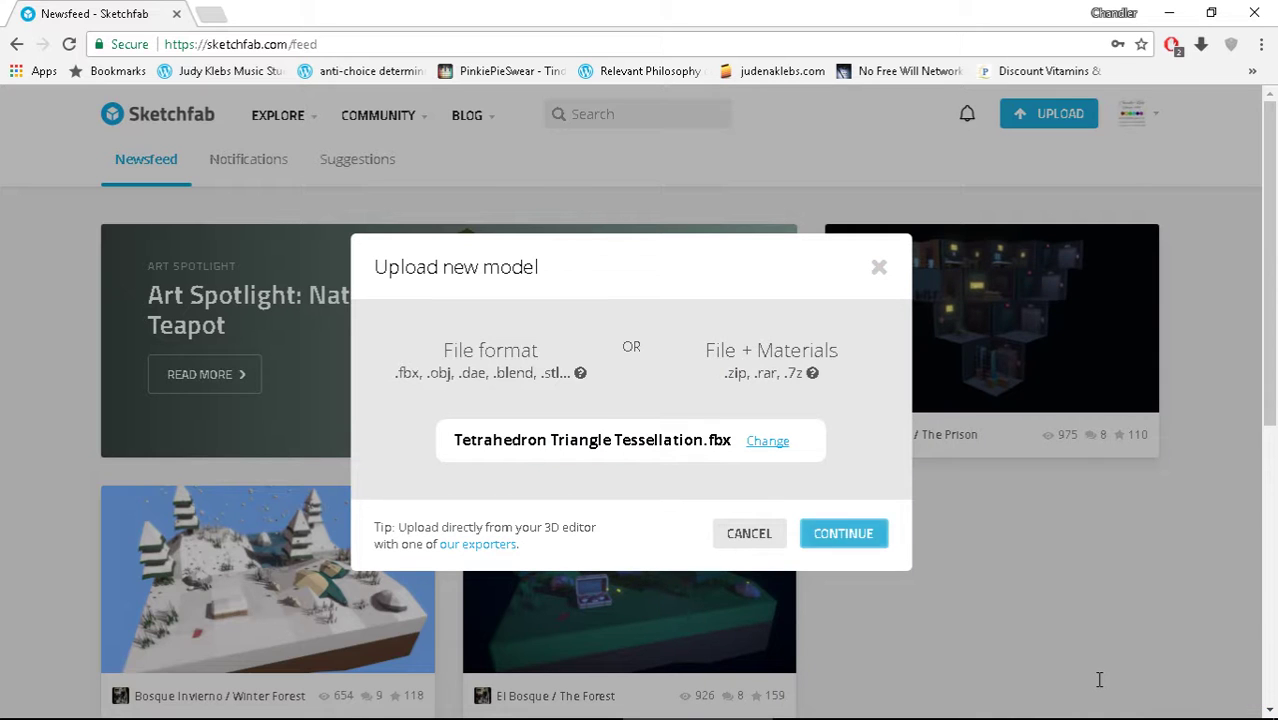
click(845, 536)
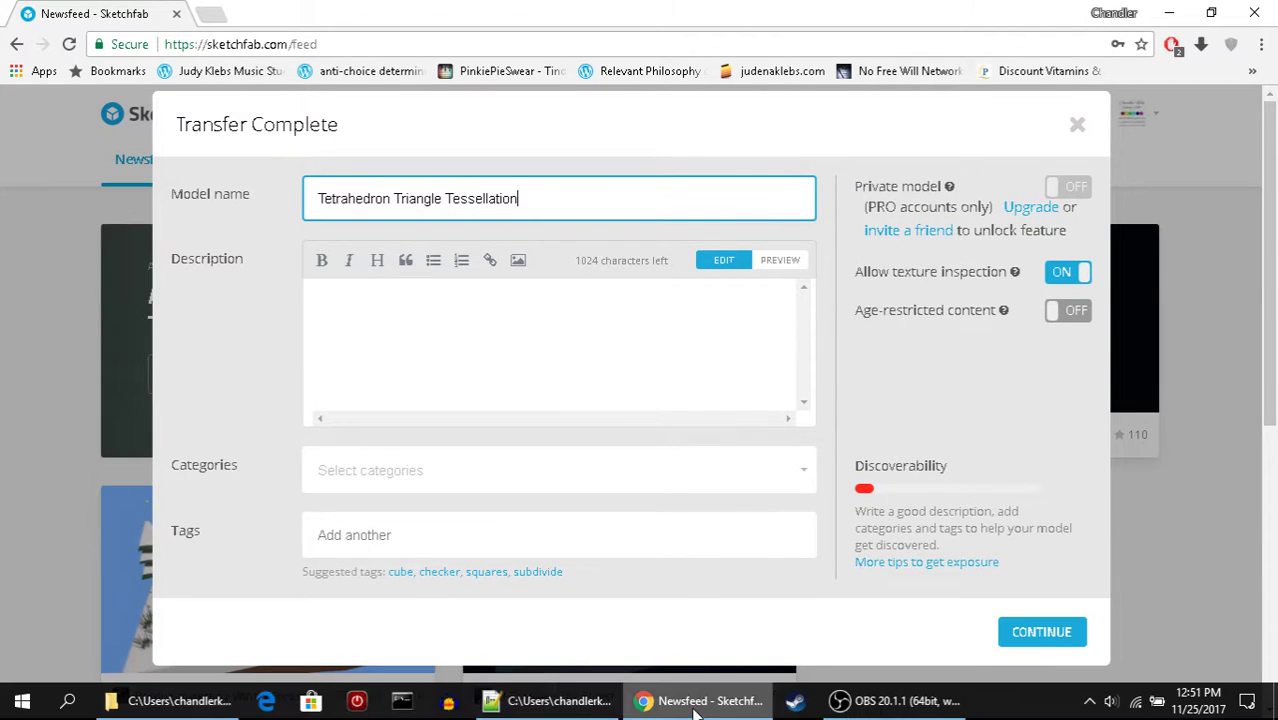
Copy the tetrahedron description sentence from Info.txt into the Sketchfab model's description
click(572, 707)
drag(492, 360, 44, 318)
key(ctrl+c)
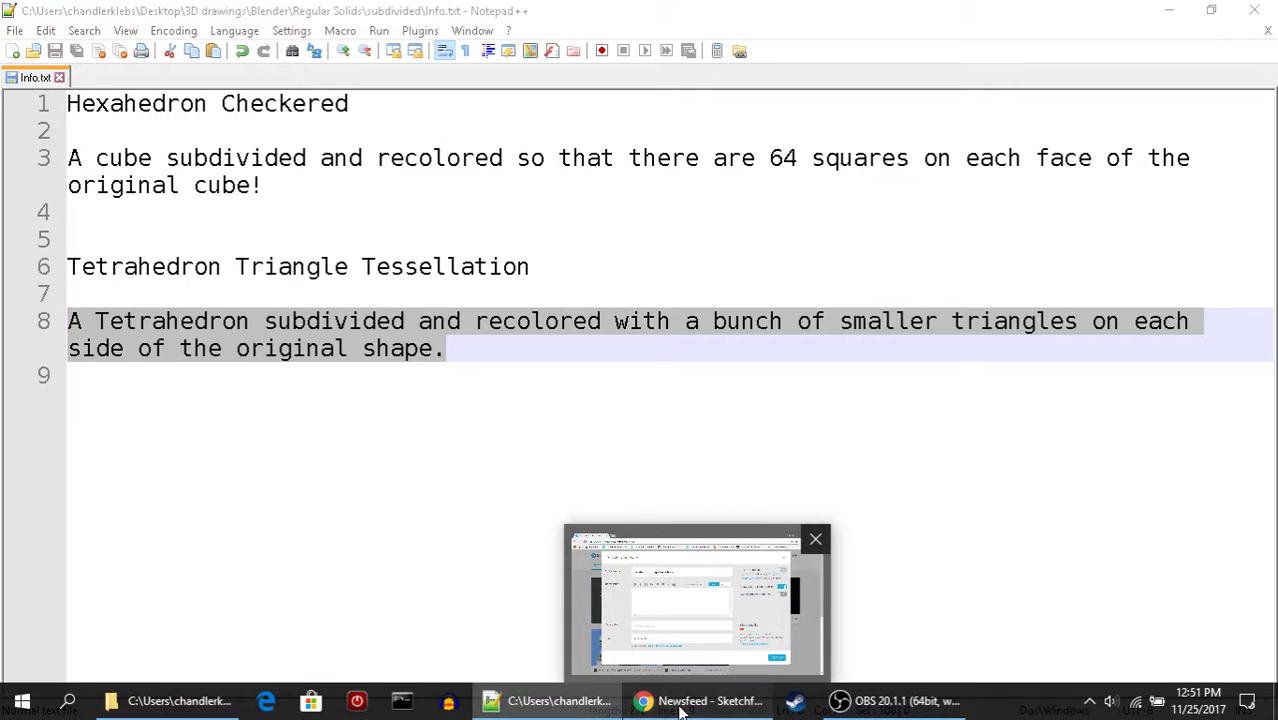
click(690, 707)
click(535, 341)
key(ctrl+v)
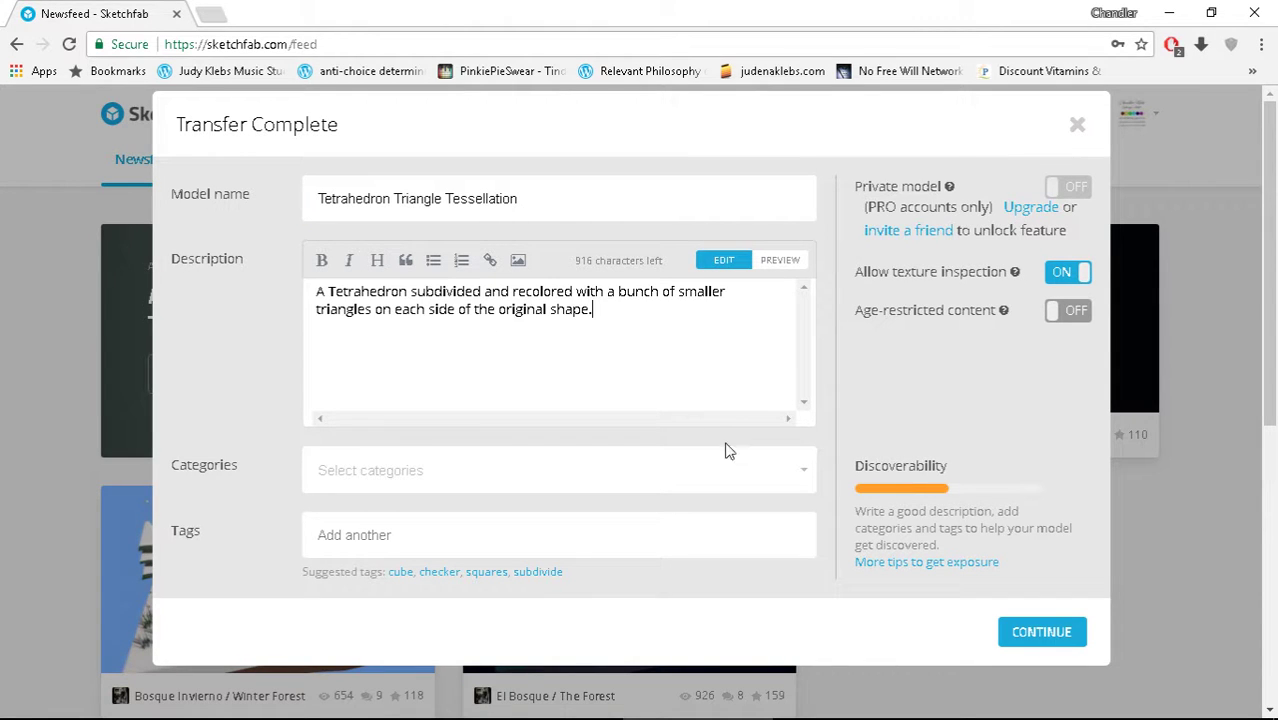
Assign the uploaded model to the Art & abstract category
click(803, 470)
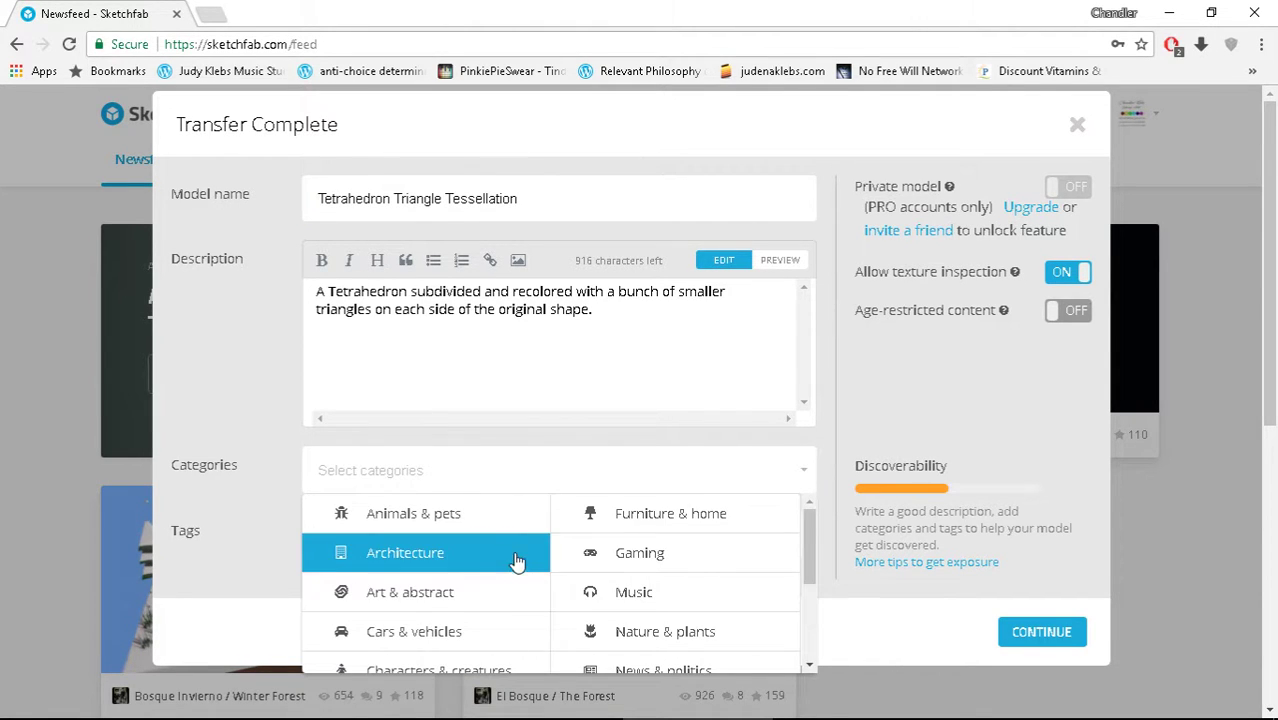
scroll(515, 565, down, 3)
scroll(500, 575, up, 4)
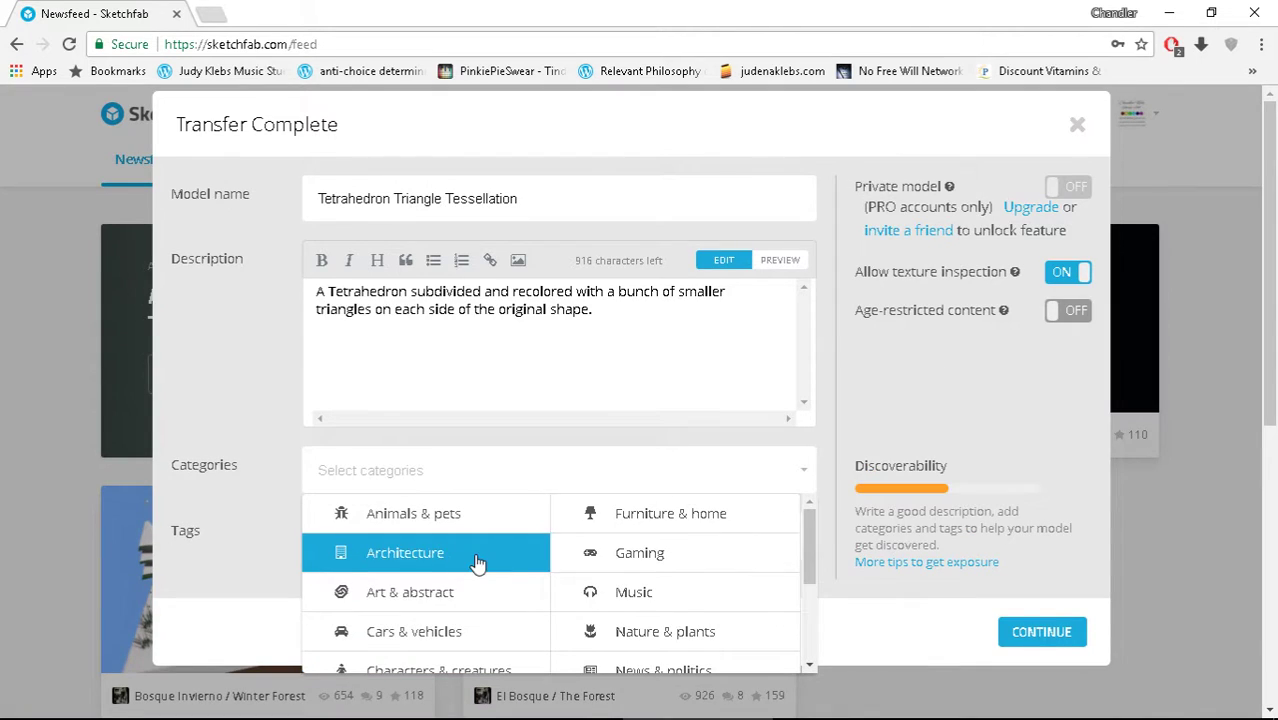
click(434, 595)
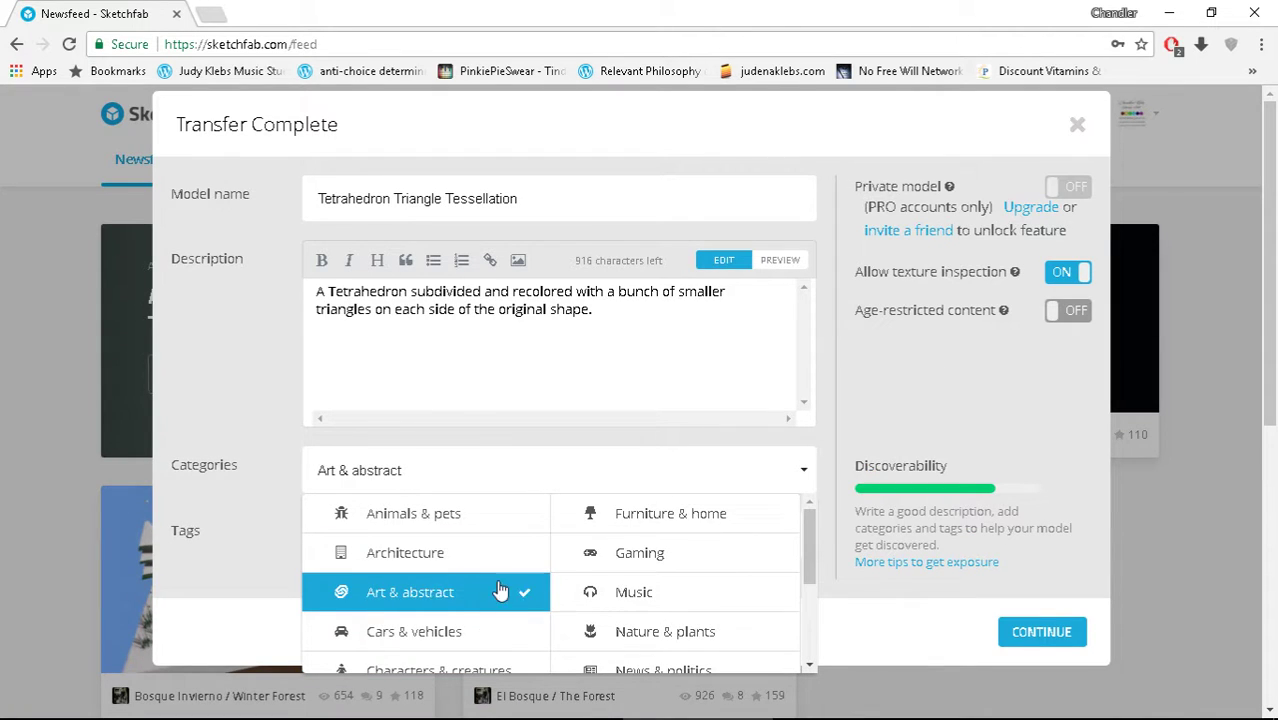
Tag the model with triangles and polygns, and add the suggested tag subdivide
click(804, 470)
click(560, 539)
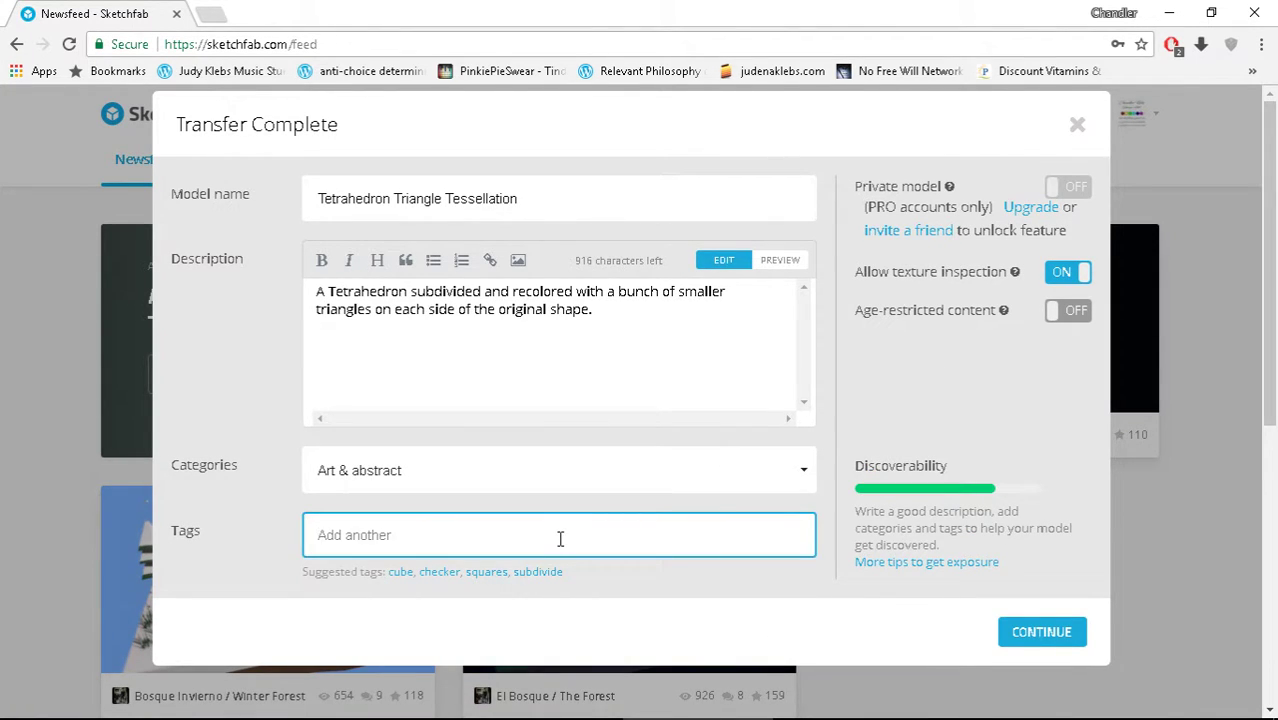
text(triangles)
key(Return)
text(p)
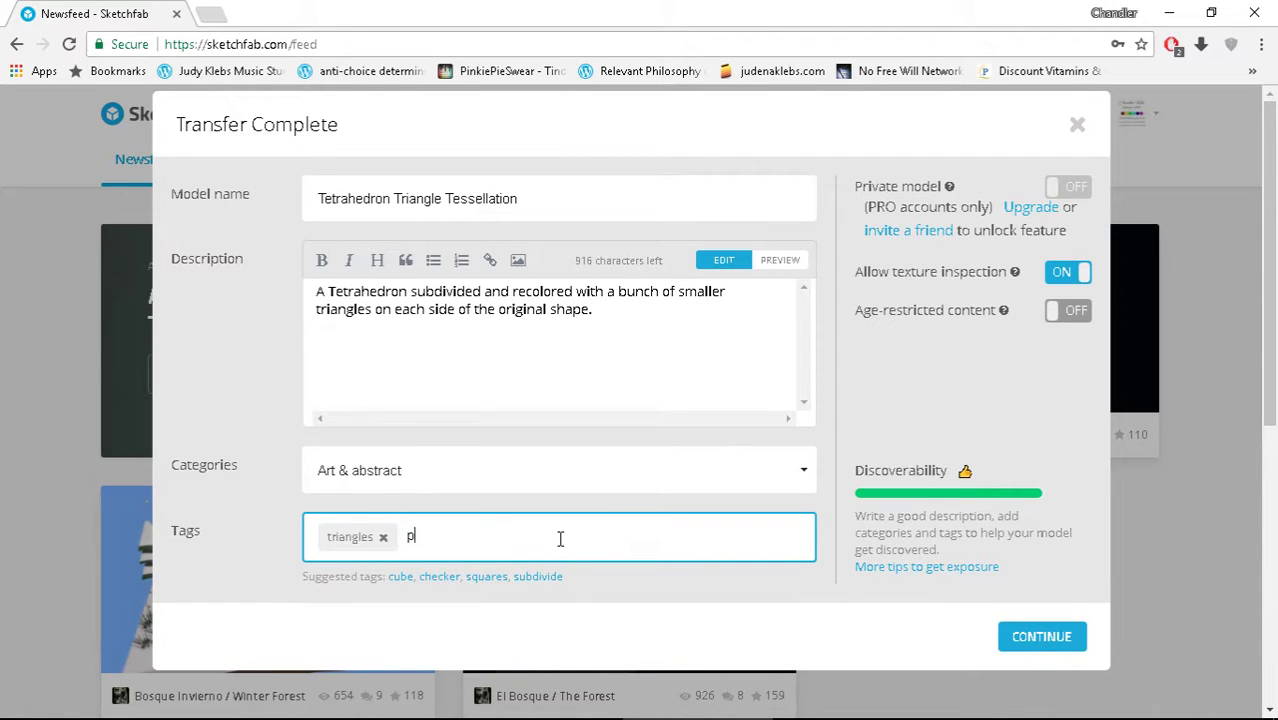
text(olygons)
key(Return)
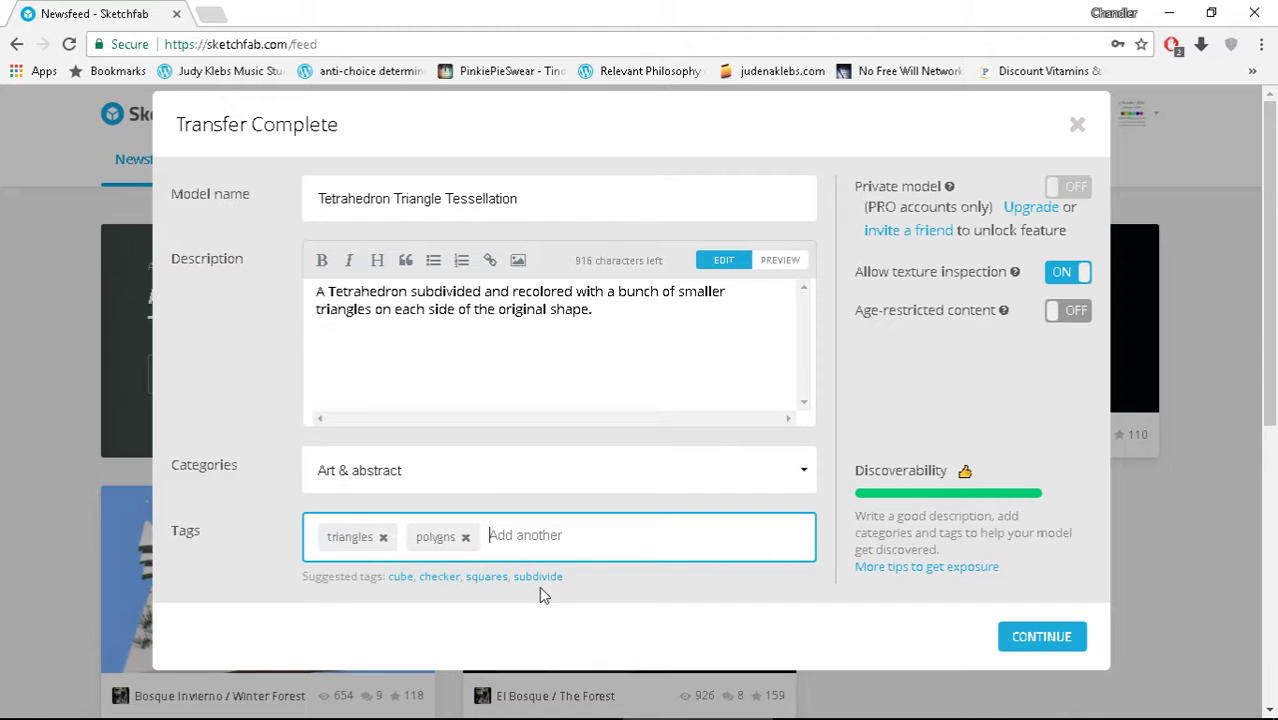
click(546, 584)
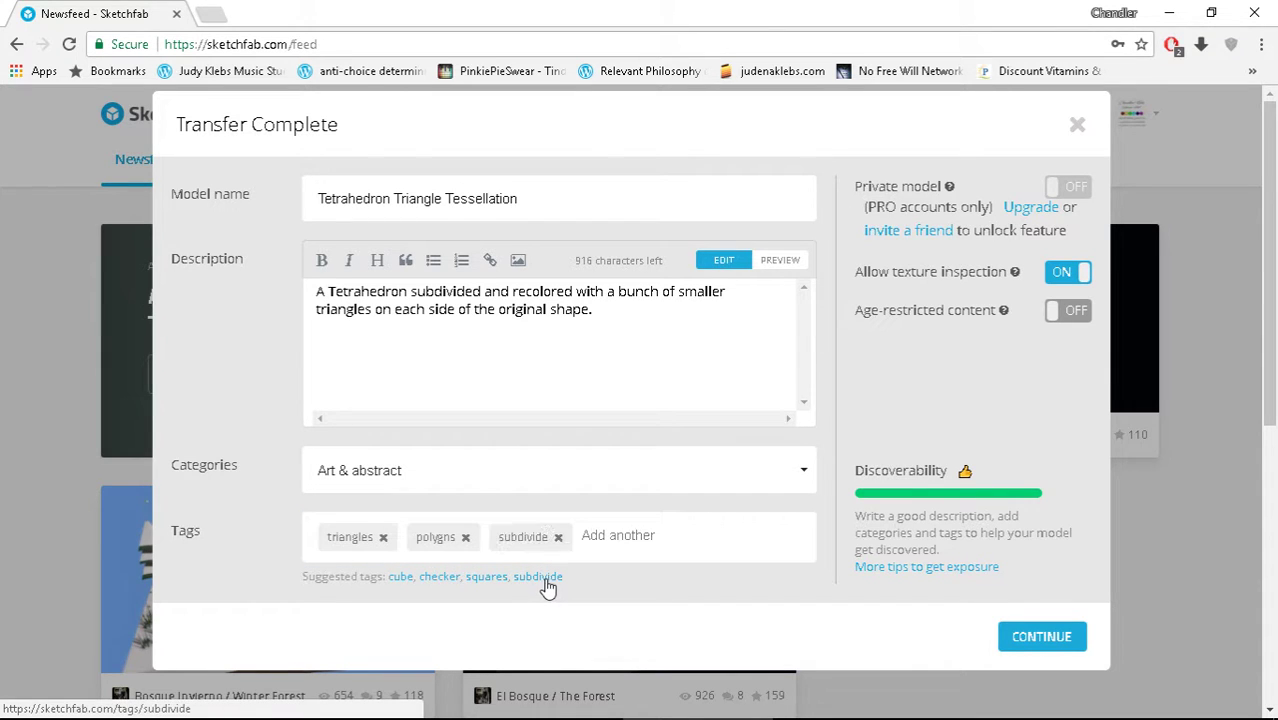
Replace the misspelled polygns tag with polygon, add the tags polyhedron and shape, and submit the model details
click(465, 539)
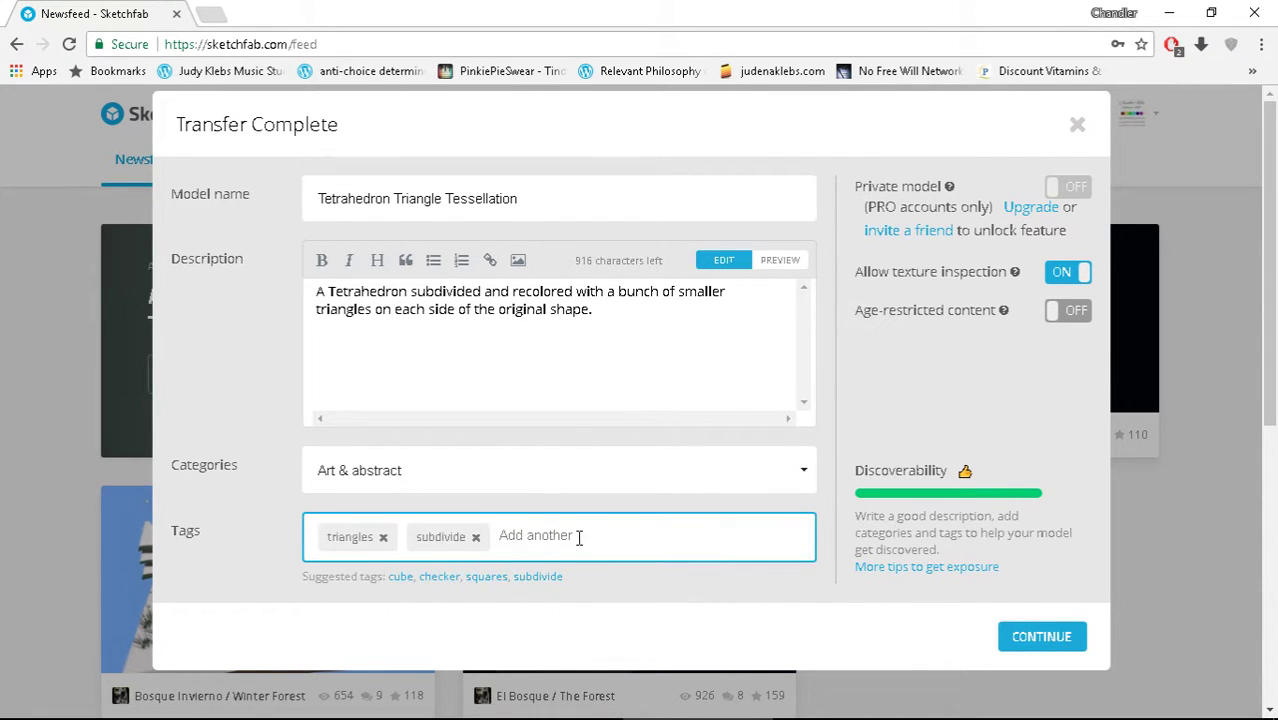
text(polygon)
key(Return)
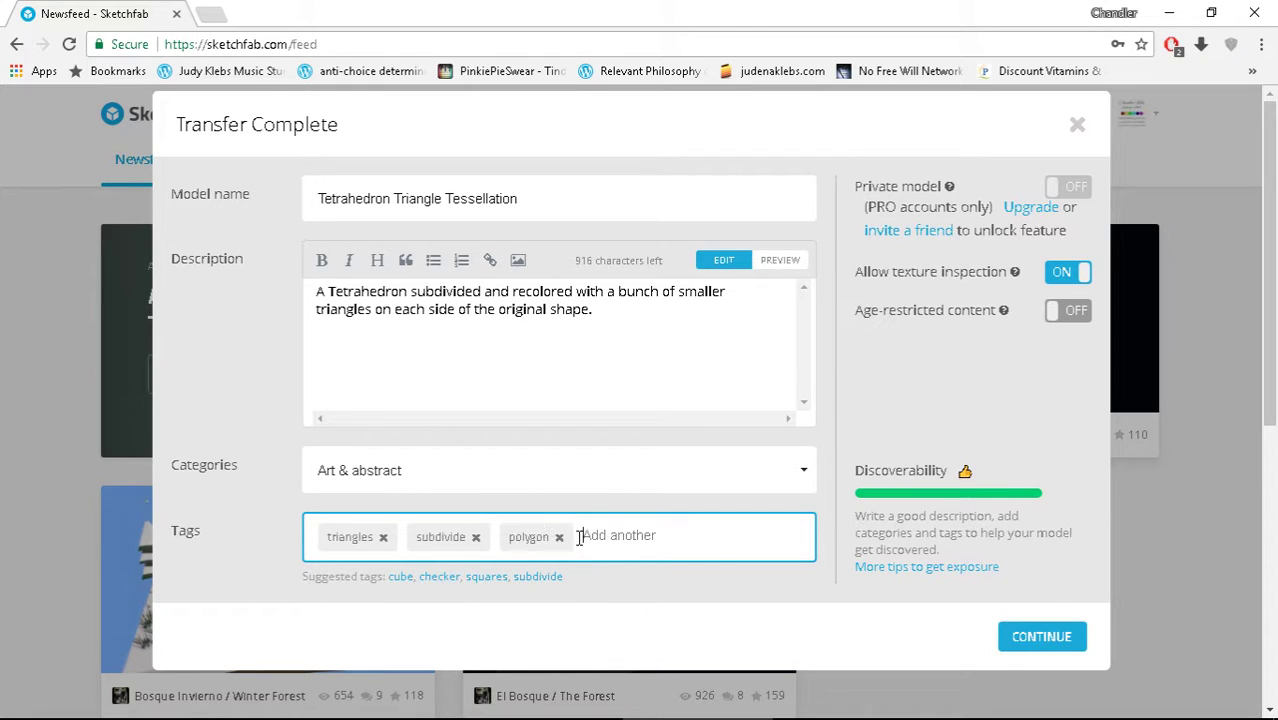
text(polyhedron)
key(Return)
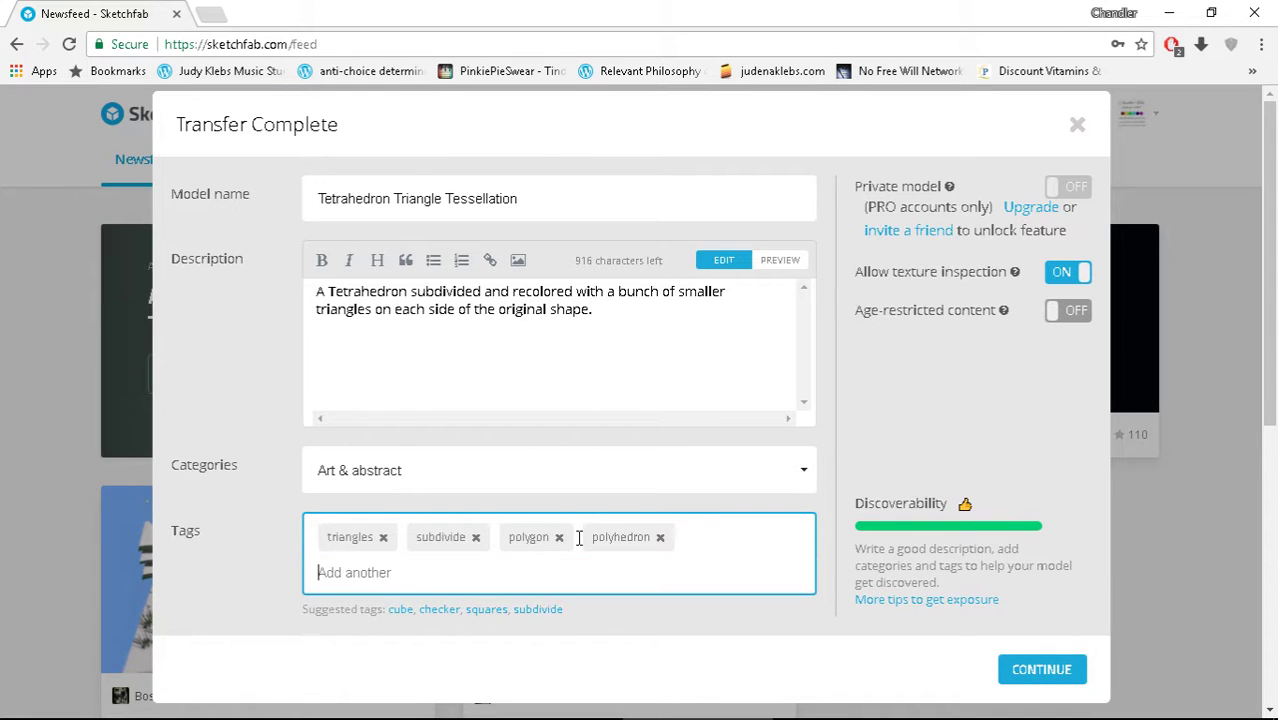
text(shape)
key(Return)
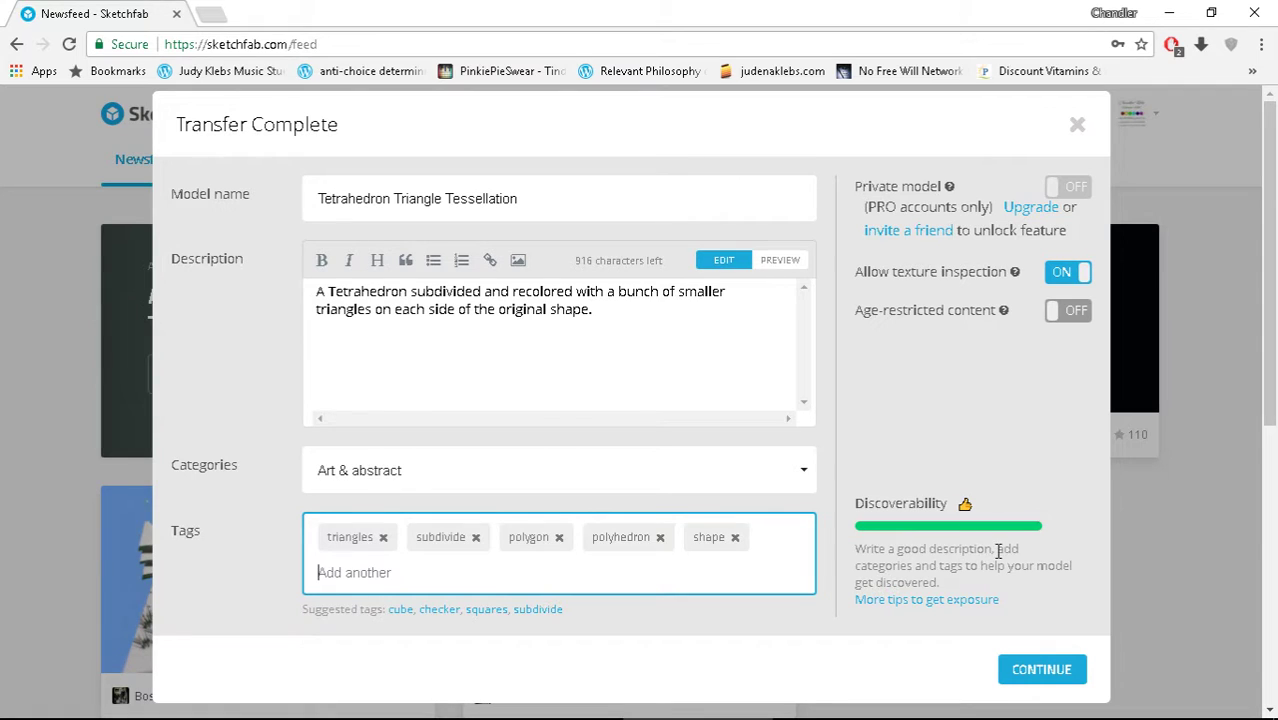
click(1050, 670)
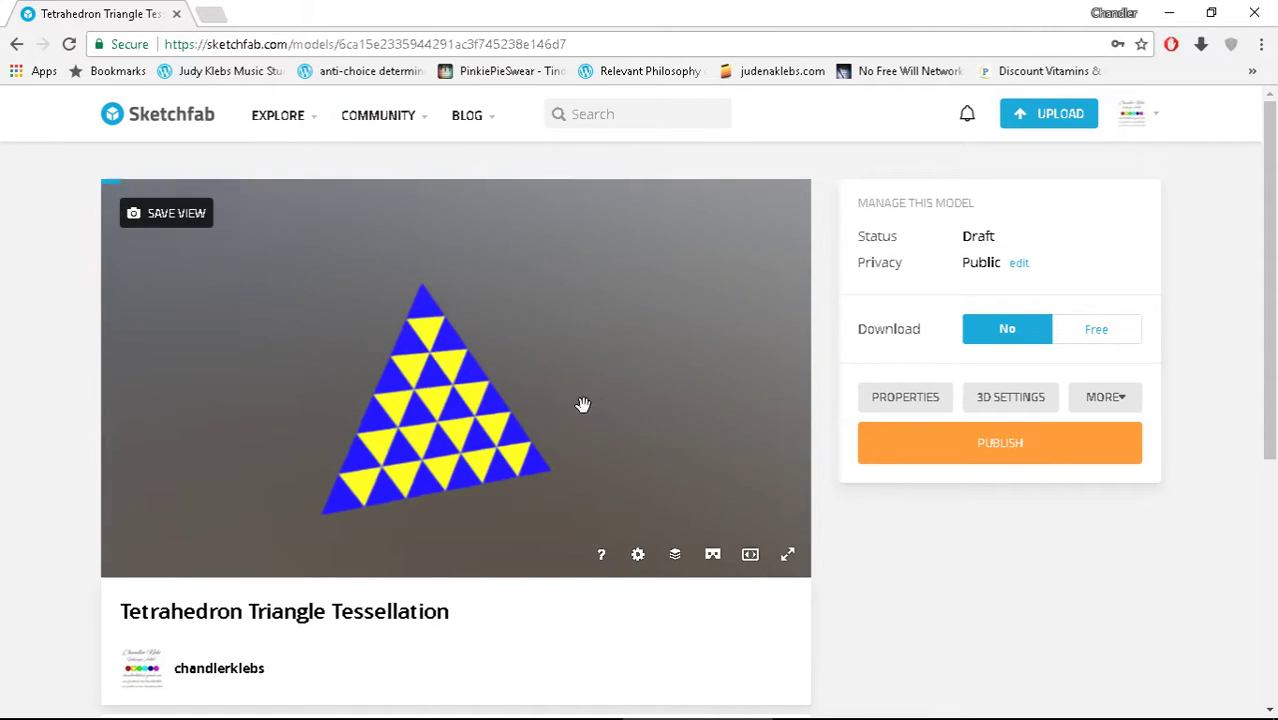
Set the Tetrahedron Triangle Tessellation model's download option to Free and publish the model
mouse_move(410, 420)
mouse_down()
mouse_move(470, 400)
mouse_move(588, 325)
mouse_move(571, 379)
mouse_move(591, 454)
mouse_move(502, 348)
mouse_move(359, 434)
mouse_move(370, 435)
mouse_move(314, 371)
mouse_move(359, 314)
mouse_move(463, 283)
mouse_move(424, 286)
mouse_up()
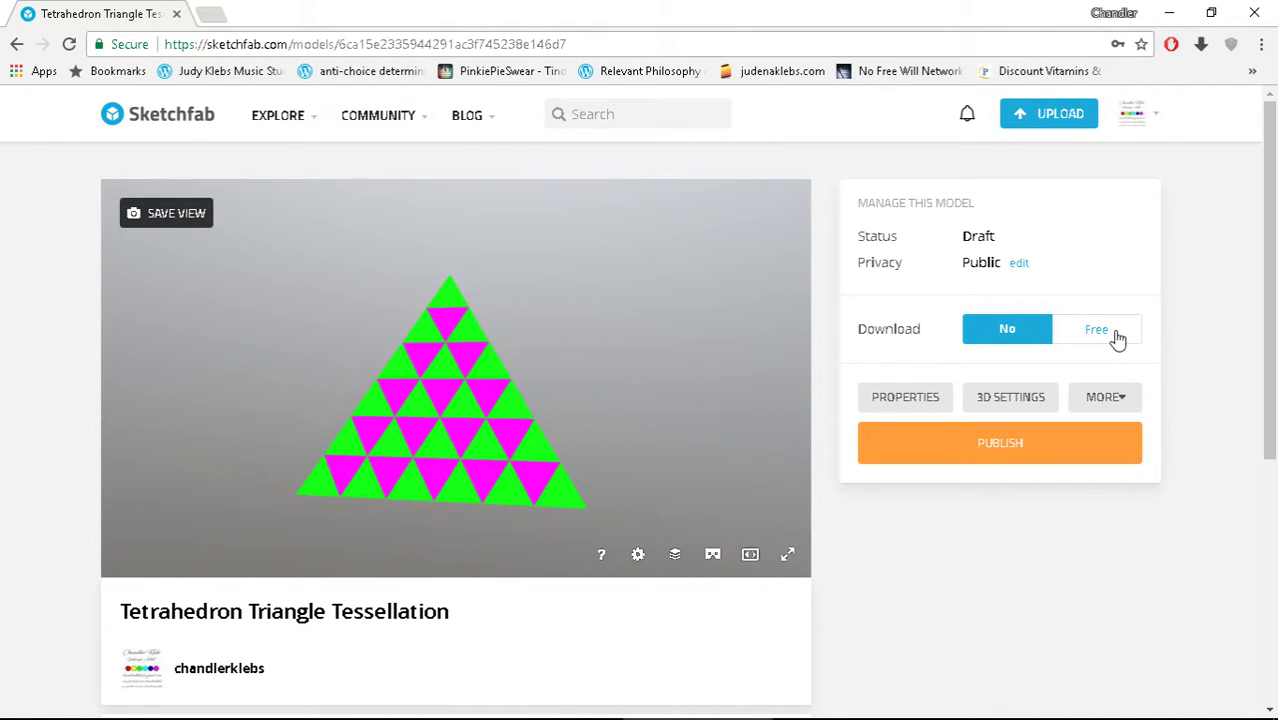
click(1117, 336)
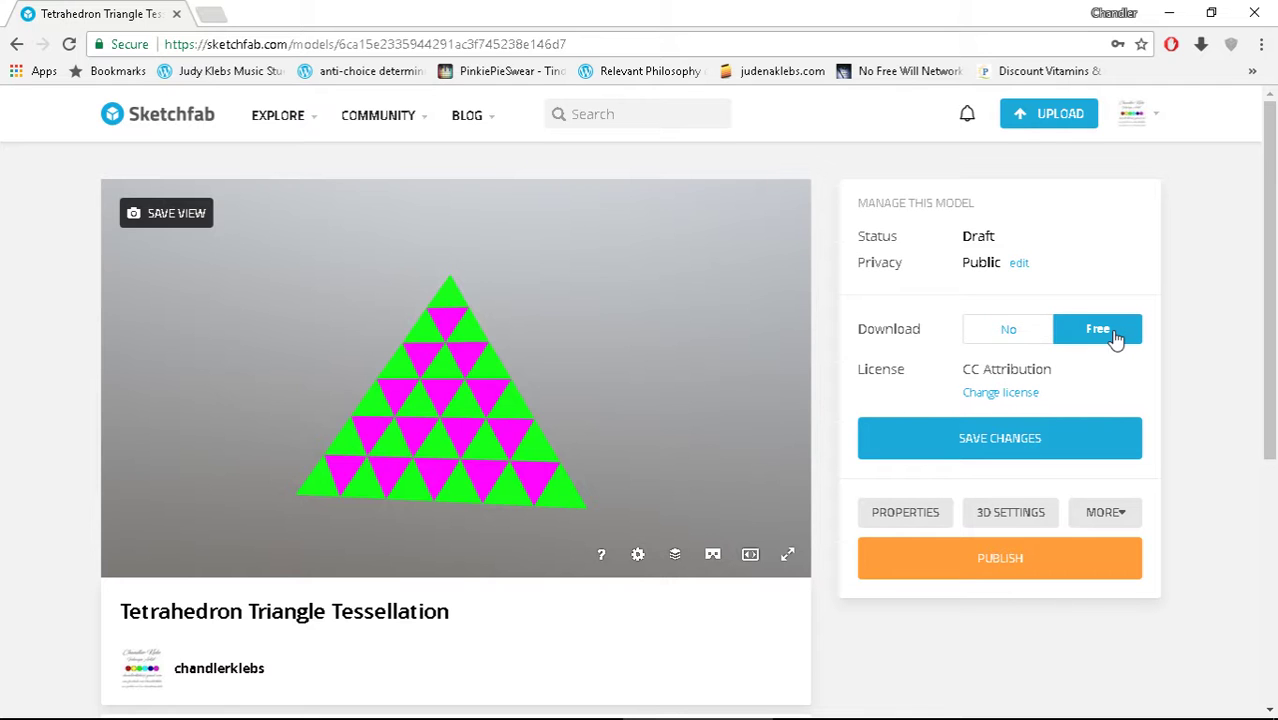
mouse_move(524, 431)
mouse_down()
mouse_move(494, 314)
mouse_move(587, 304)
mouse_move(568, 300)
mouse_up()
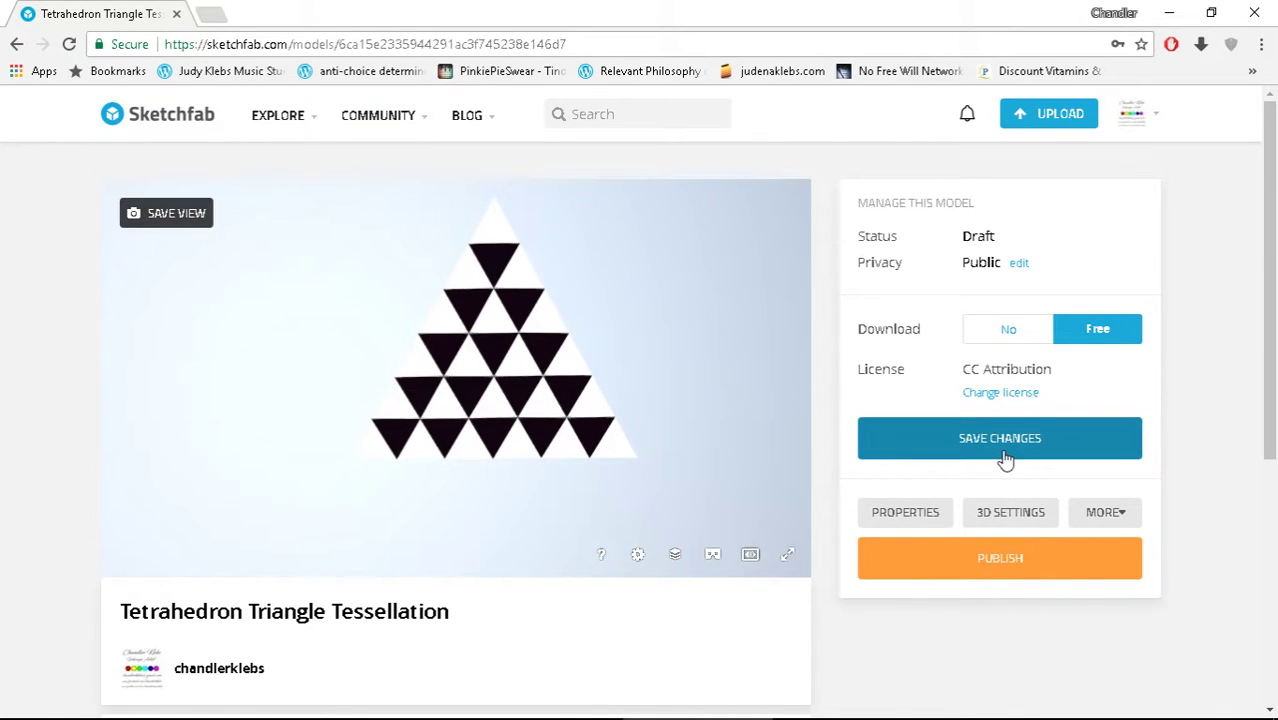
click(995, 562)
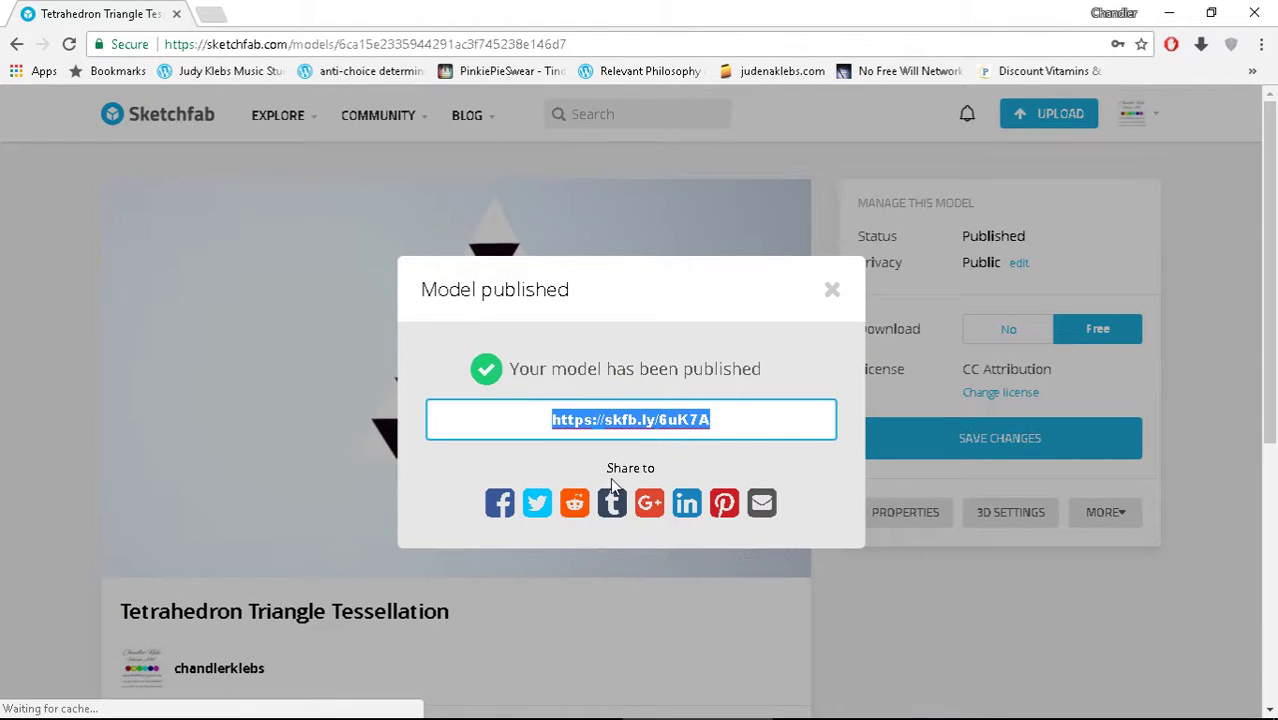
Share the published model publicly on the Facebook timeline and dismiss the Model published dialog
click(503, 500)
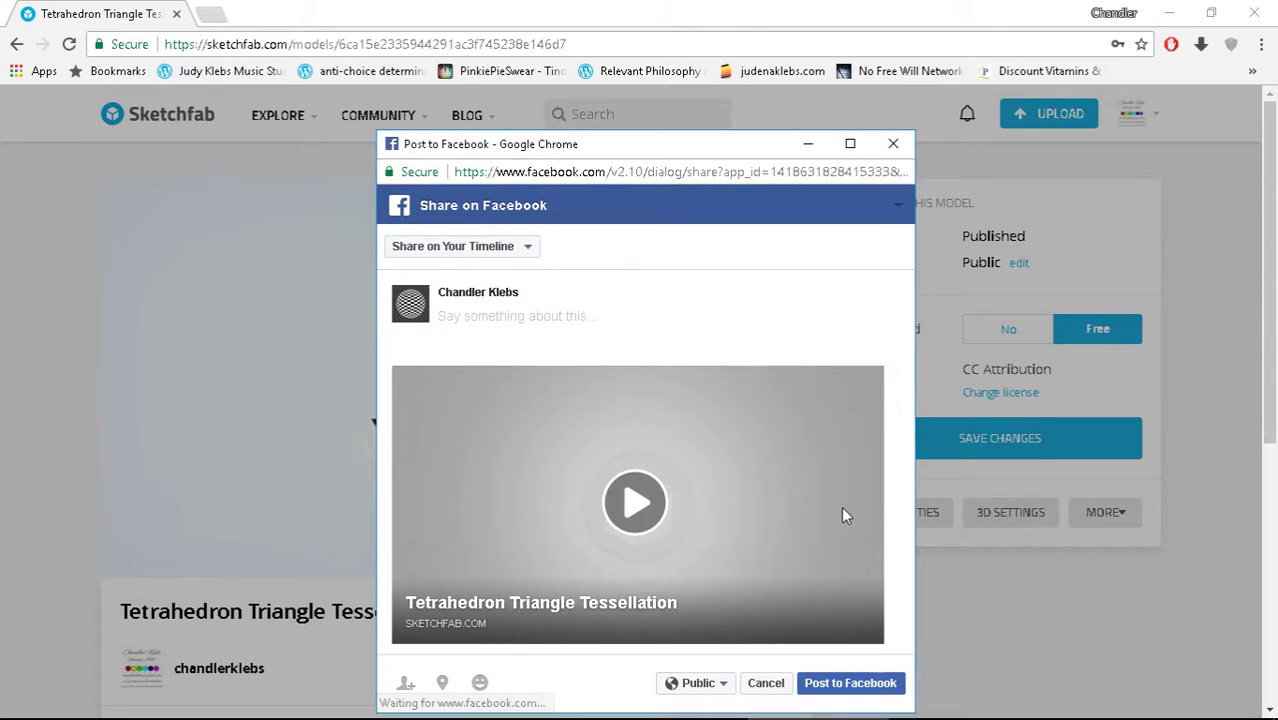
click(869, 690)
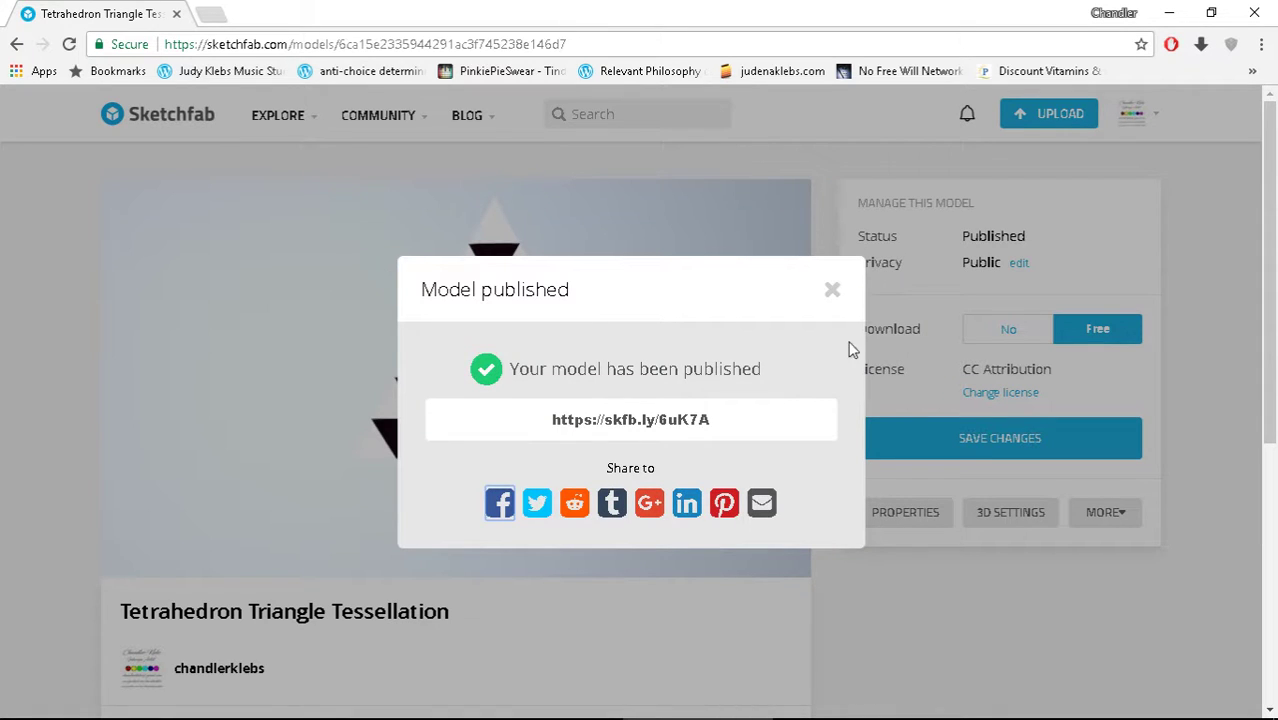
click(832, 289)
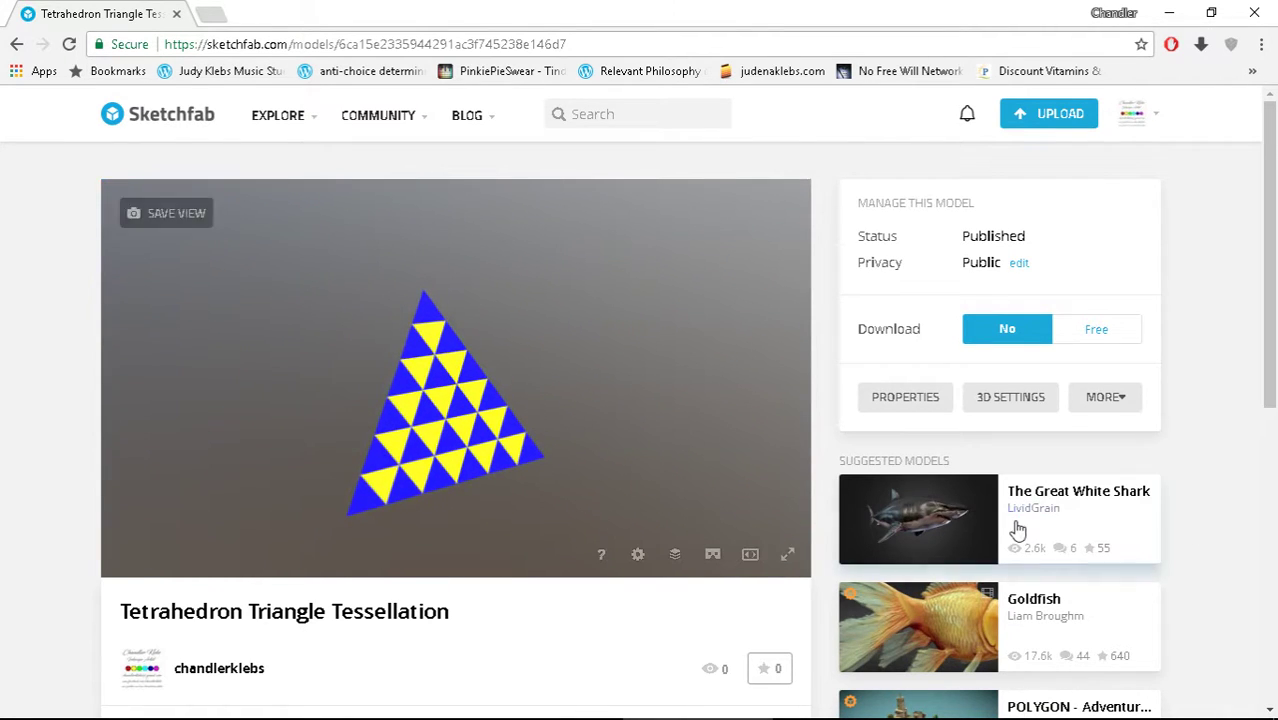
scroll(1016, 528, down, 1)
scroll(1016, 528, down, 1)
scroll(1013, 522, up, 2)
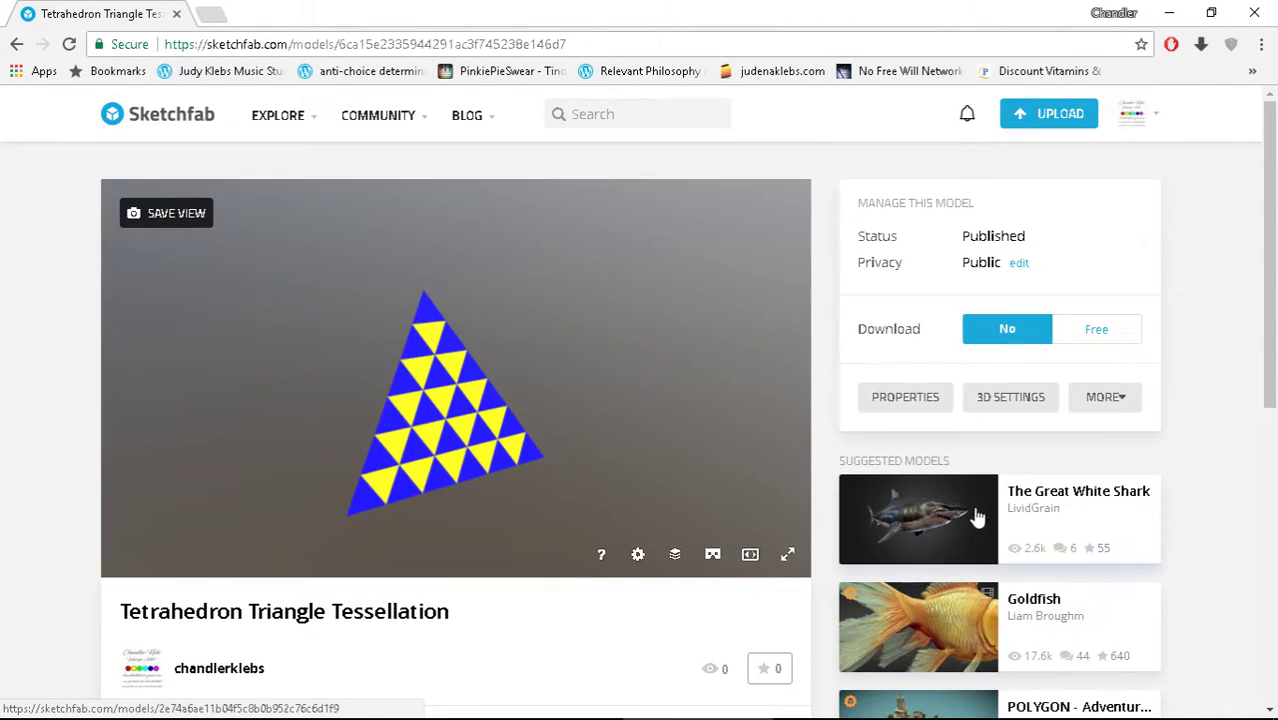
drag(471, 397, 400, 110)
Go to remix3d.com and start a new model upload by opening the file selection
click(410, 47)
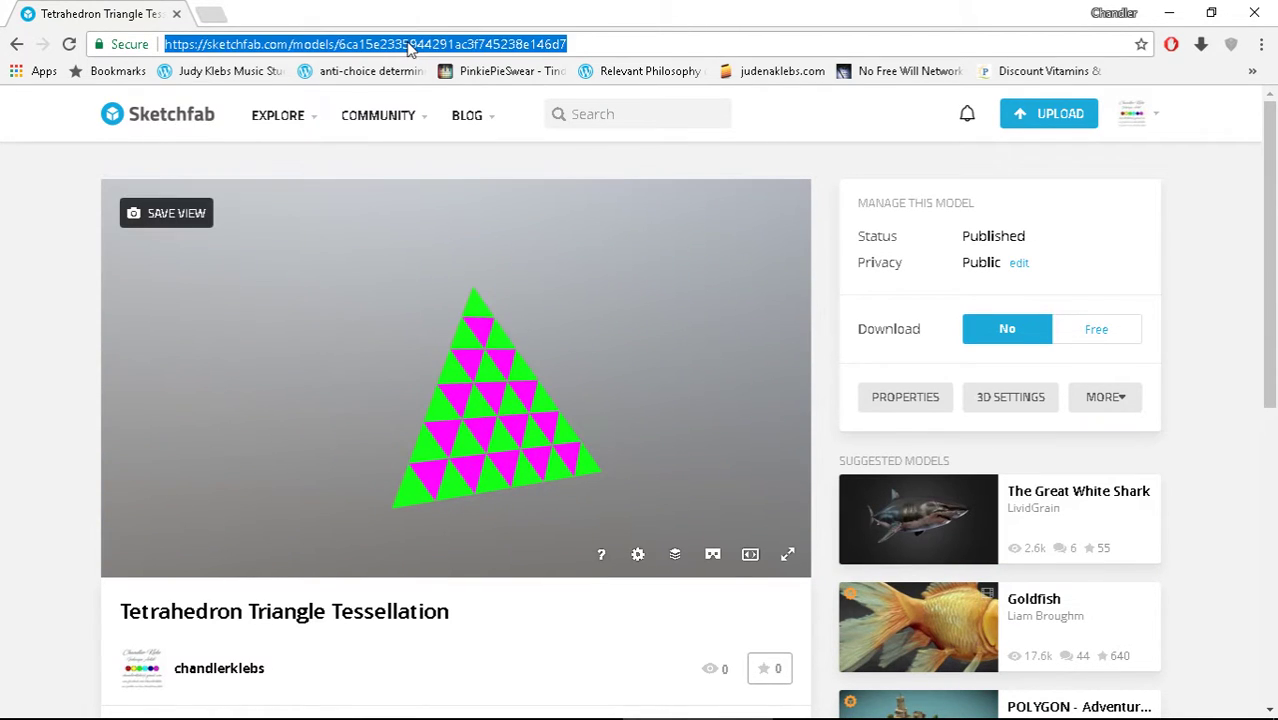
text(remix3d.com)
key(Return)
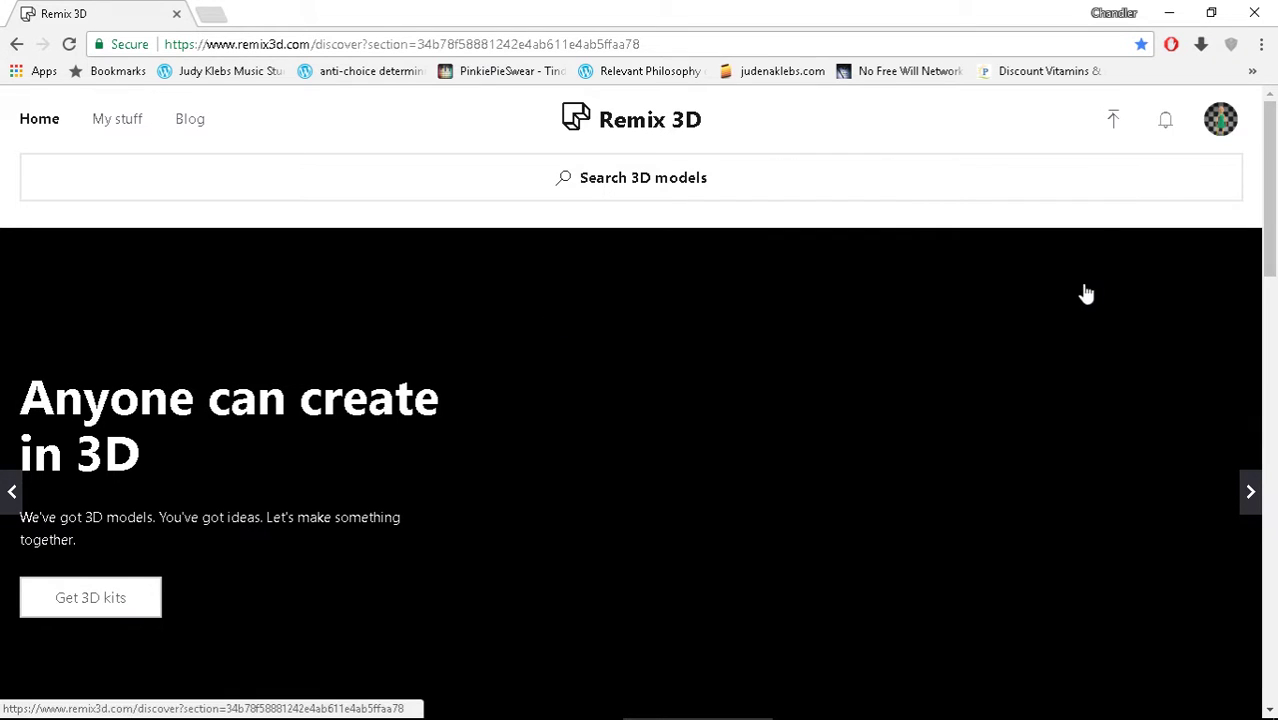
click(1111, 125)
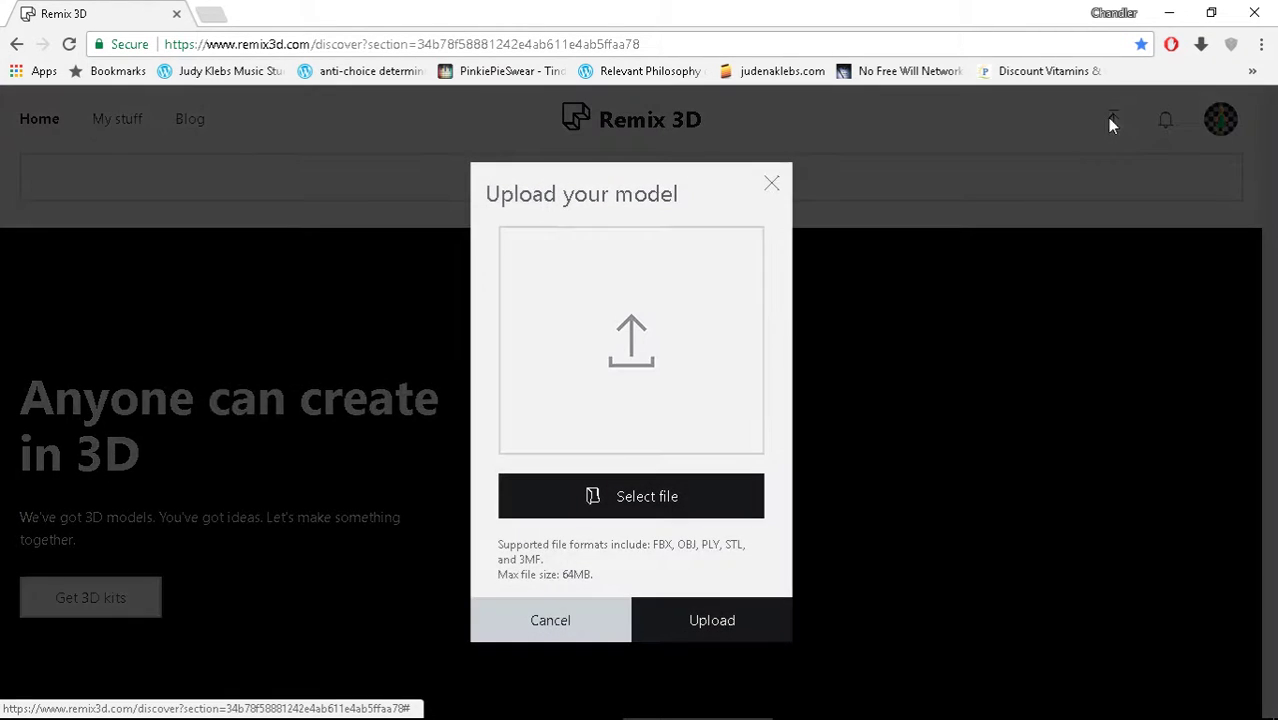
click(645, 493)
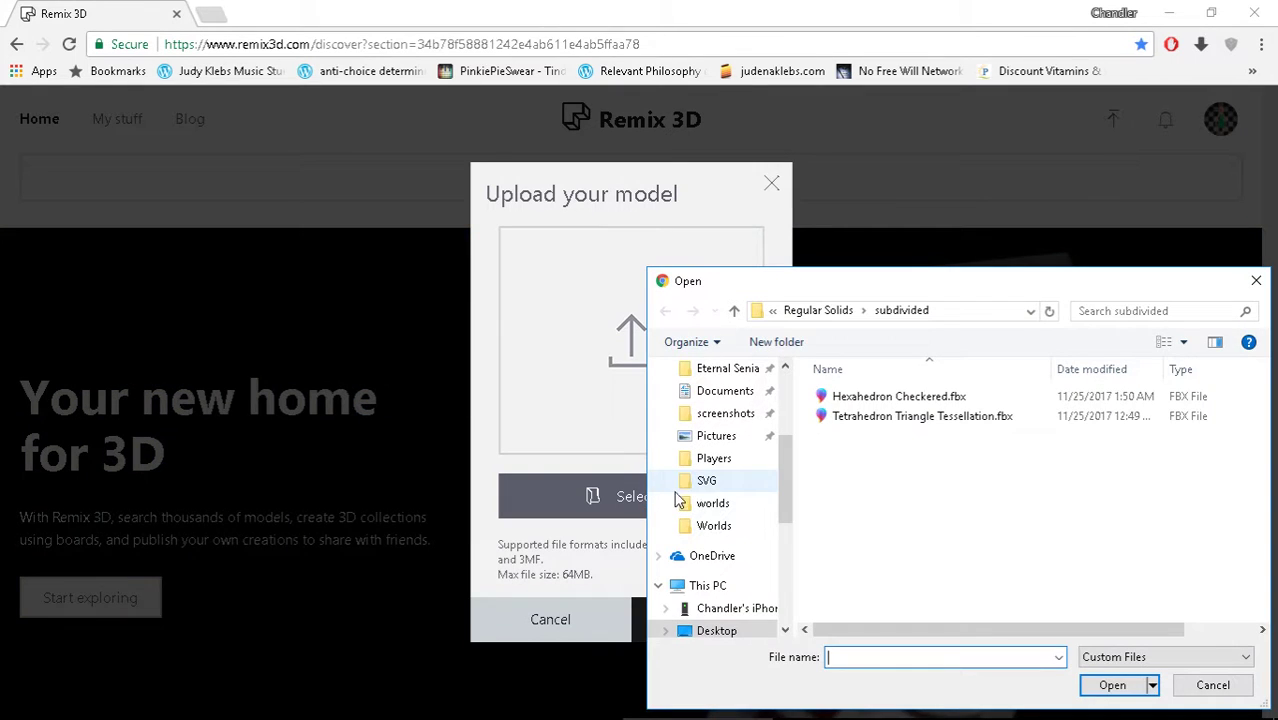